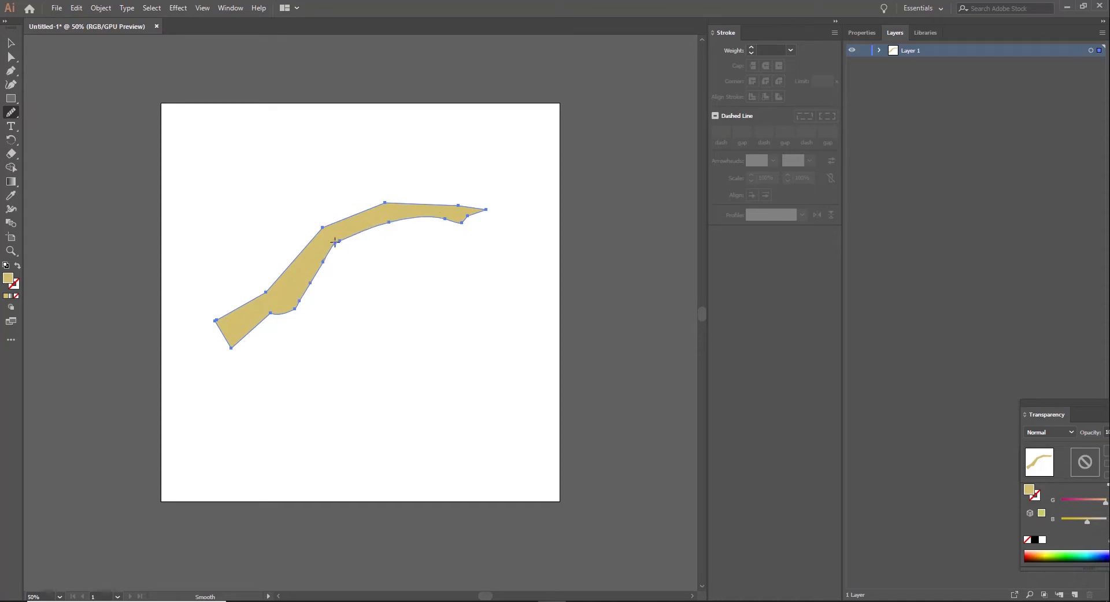
Step: Undo the newly added layer and the smoothing applied to the hand shape's edges
{"action": "key", "text": "v"}
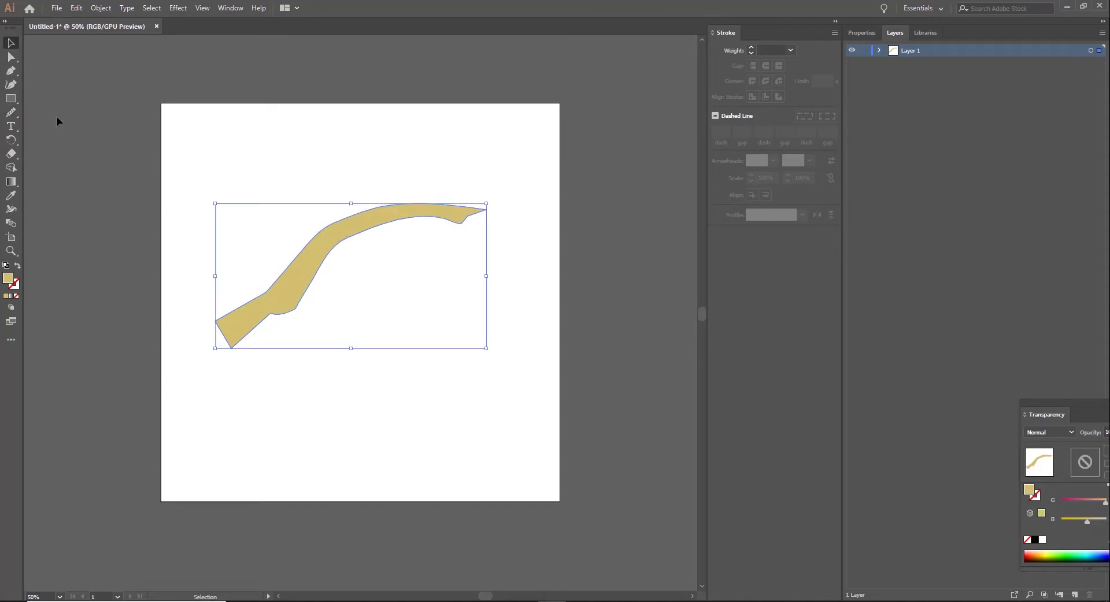
{"action": "key", "text": "ctrl+l"}
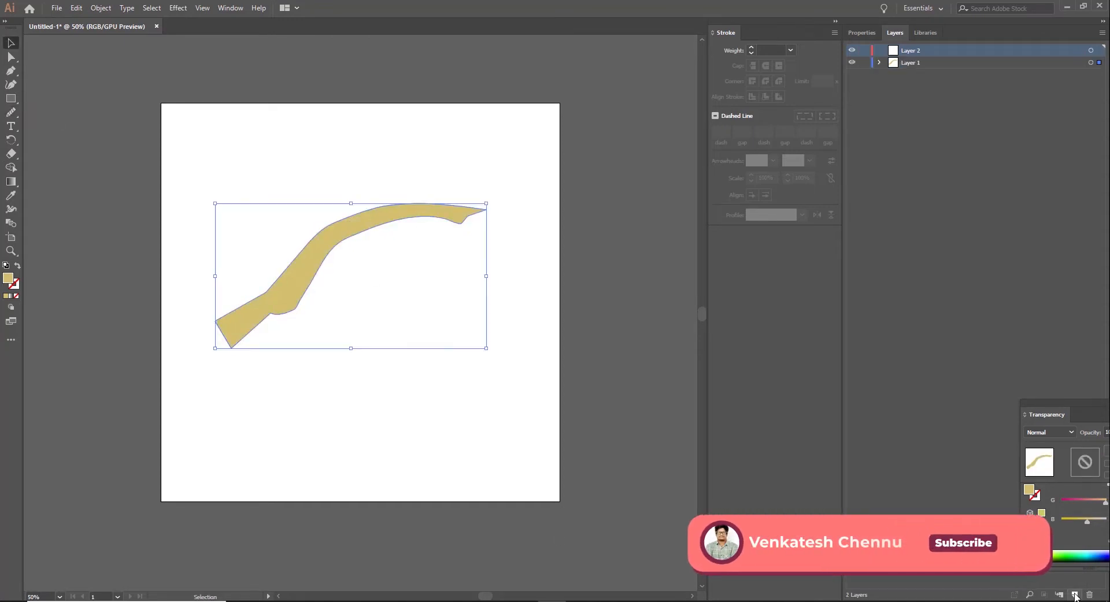
{"action": "left_click", "coordinate": [10, 71]}
{"action": "key", "text": "ctrl+z"}
{"action": "key", "text": "ctrl+z"}
{"action": "key", "text": "ctrl+z"}
{"action": "key", "text": "ctrl+z"}
{"action": "key", "text": "ctrl+z"}
{"action": "key", "text": "ctrl+z"}
{"action": "key", "text": "ctrl+z"}
{"action": "key", "text": "ctrl+z"}
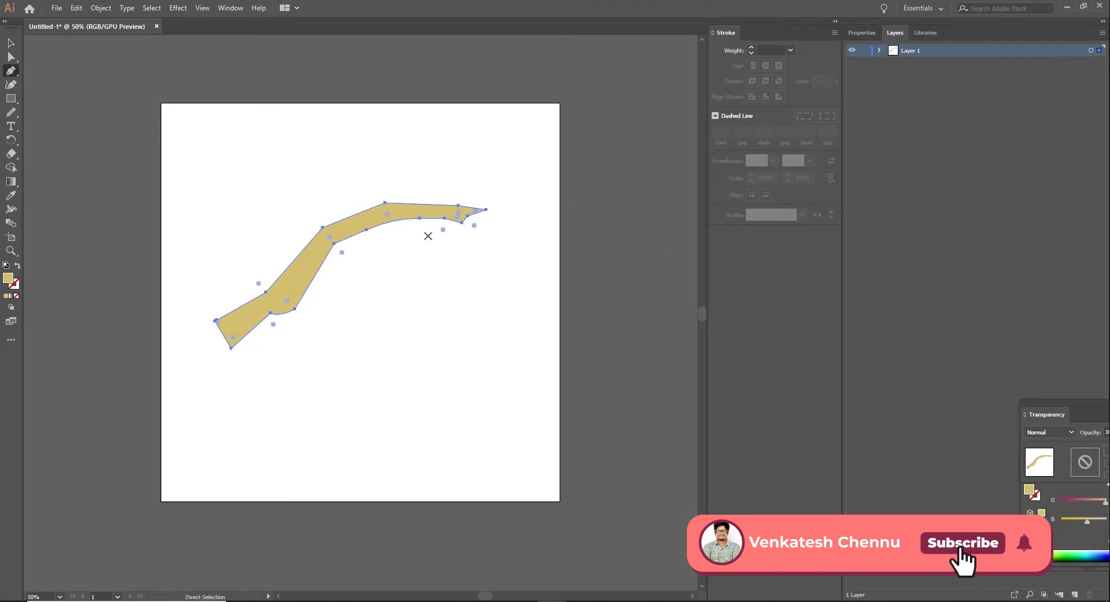
Step: Deselect the hand shape, add a new layer and place it below Layer 1
{"action": "left_click", "coordinate": [11, 44]}
{"action": "left_click", "coordinate": [116, 75]}
{"action": "left_click", "coordinate": [1074, 595]}
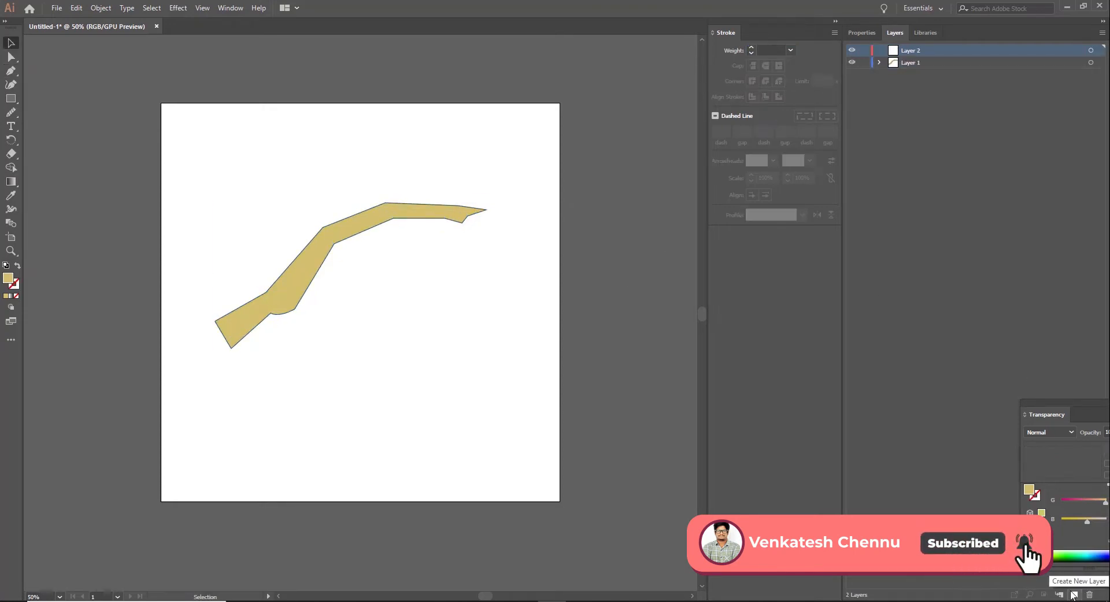
{"action": "left_click_drag", "start_coordinate": [907, 49], "coordinate": [904, 66]}
Step: Draw a closed, unfilled second finger outline with the Pen tool on Layer 2, slightly above the first finger
{"action": "key", "text": "ctrl+plus"}
{"action": "key", "text": "ctrl+plus"}
{"action": "key", "text": "h"}
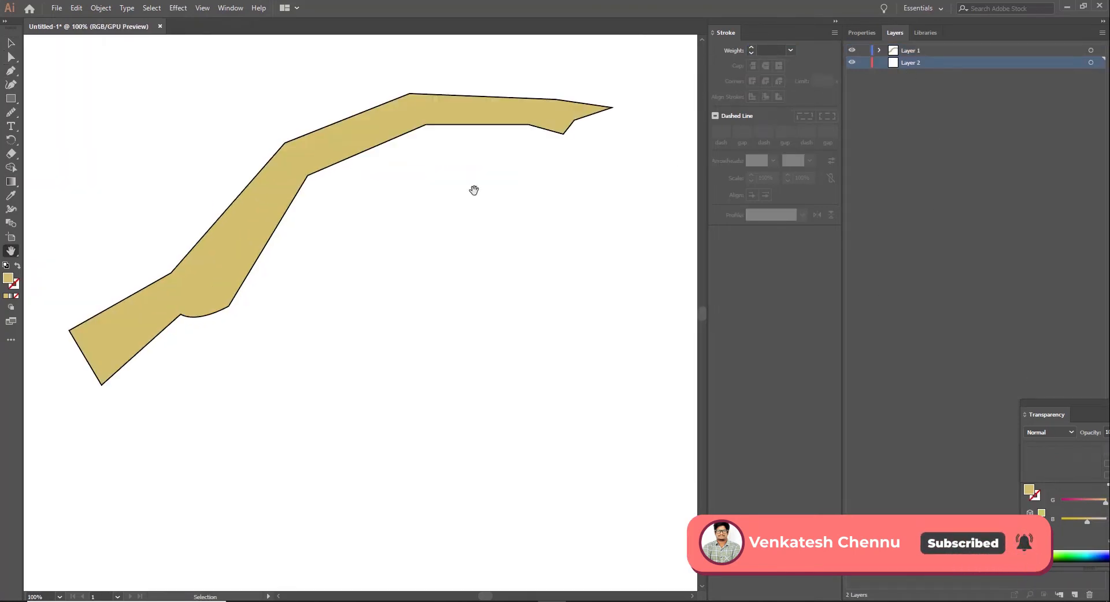
{"action": "left_click_drag", "start_coordinate": [473, 188], "coordinate": [475, 316]}
{"action": "left_click", "coordinate": [18, 70]}
{"action": "left_click", "coordinate": [326, 255]}
{"action": "left_click", "coordinate": [417, 206]}
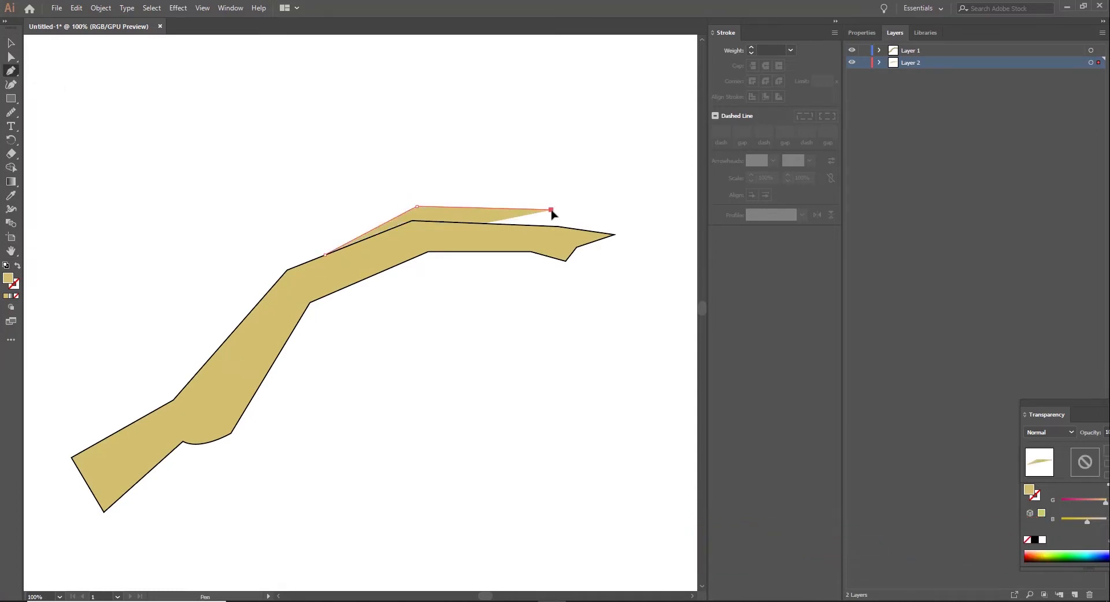
{"action": "left_click", "coordinate": [551, 209]}
{"action": "left_click", "coordinate": [18, 266]}
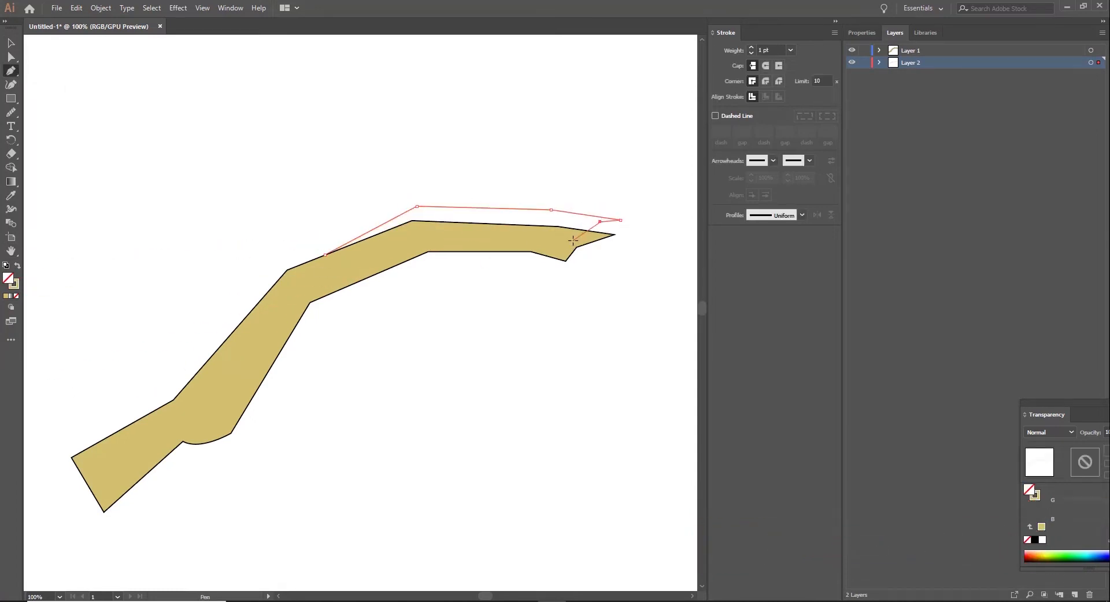
{"action": "left_click", "coordinate": [324, 255]}
Step: Sample the hand's tan fill and black outline onto the second finger, and deselect it
{"action": "key", "text": "i"}
{"action": "left_click", "coordinate": [279, 310]}
{"action": "key", "text": "a"}
{"action": "left_click", "coordinate": [365, 312]}
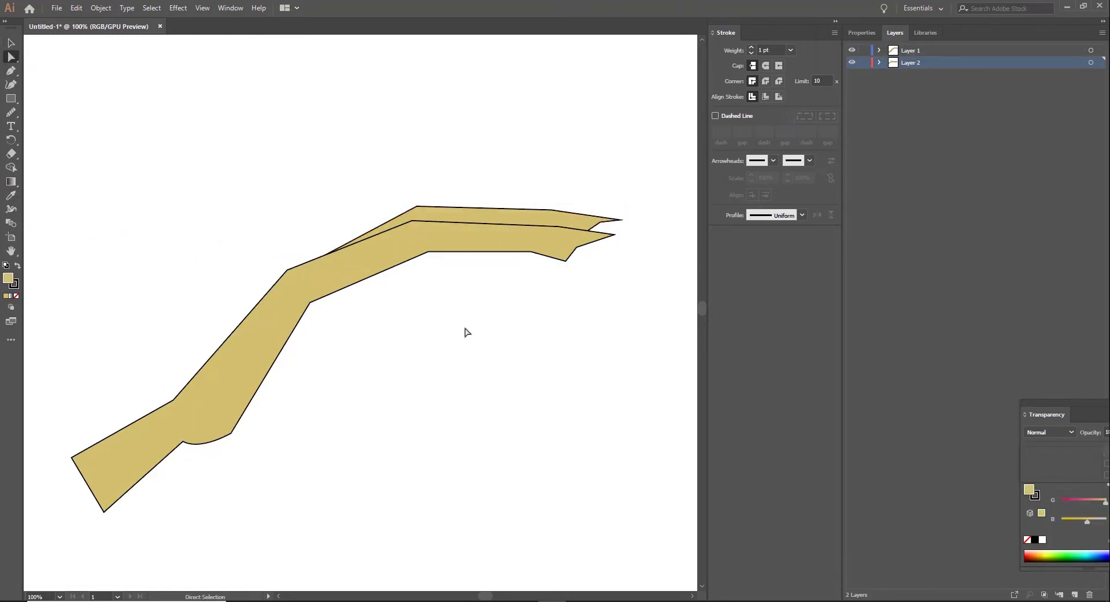
Step: Add a third layer and place it below Layer 2
{"action": "left_click", "coordinate": [545, 218]}
{"action": "left_click", "coordinate": [1074, 595]}
{"action": "left_click_drag", "start_coordinate": [911, 63], "coordinate": [892, 105]}
Step: Rename Layer 1 to Finger1 and Layer 2 to Finger2, and make Layer 3 active
{"action": "double_click", "coordinate": [907, 54]}
{"action": "type", "text": "fIN"}
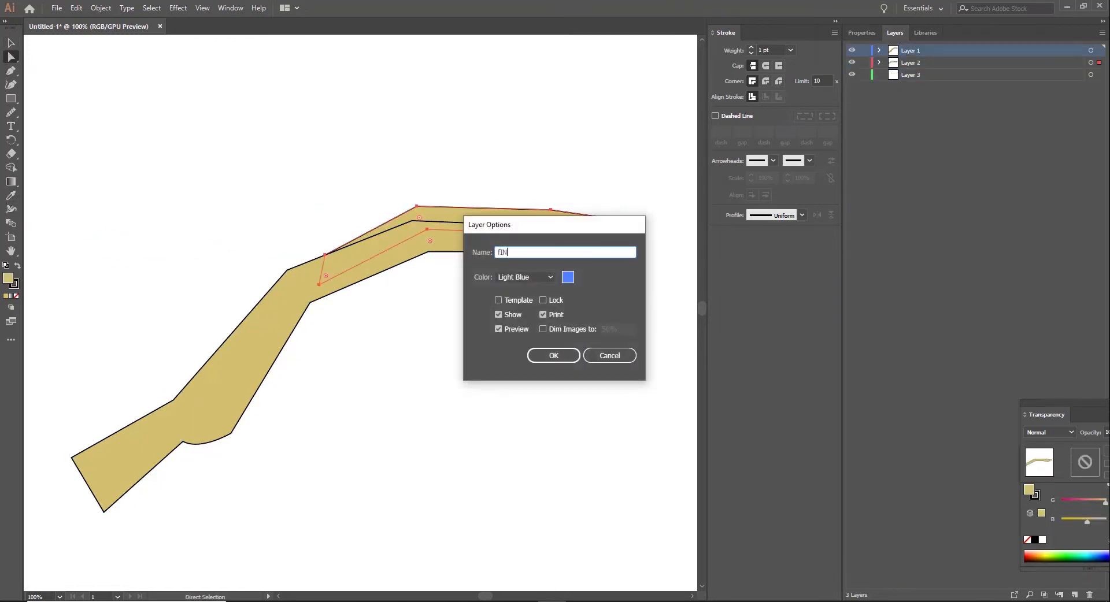
{"action": "type", "text": "ger1"}
{"action": "key", "text": "Return"}
{"action": "double_click", "coordinate": [914, 63]}
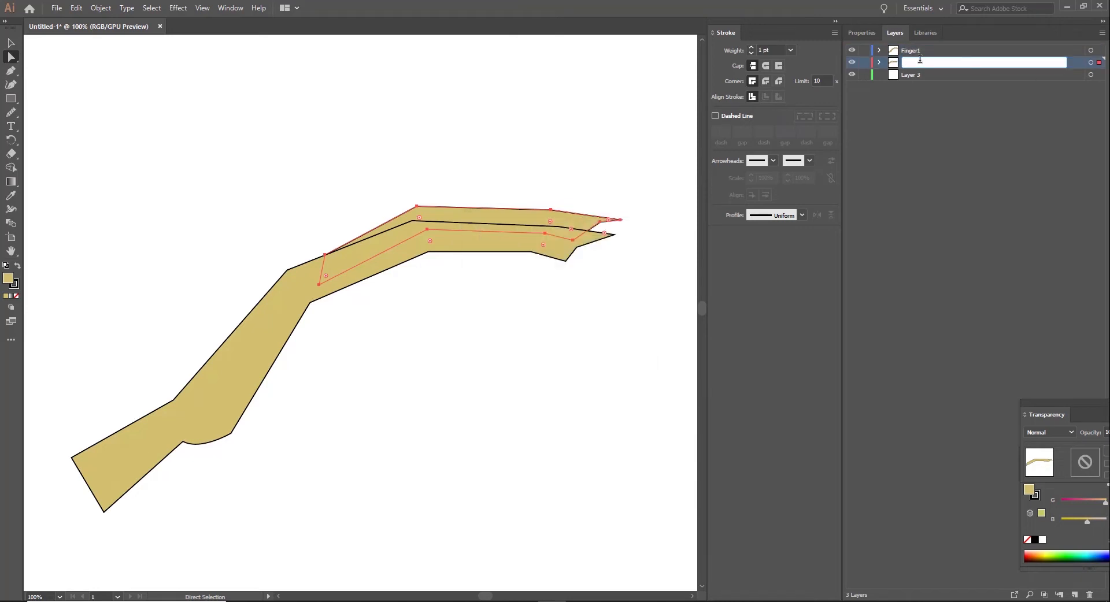
{"action": "left_click", "coordinate": [911, 76]}
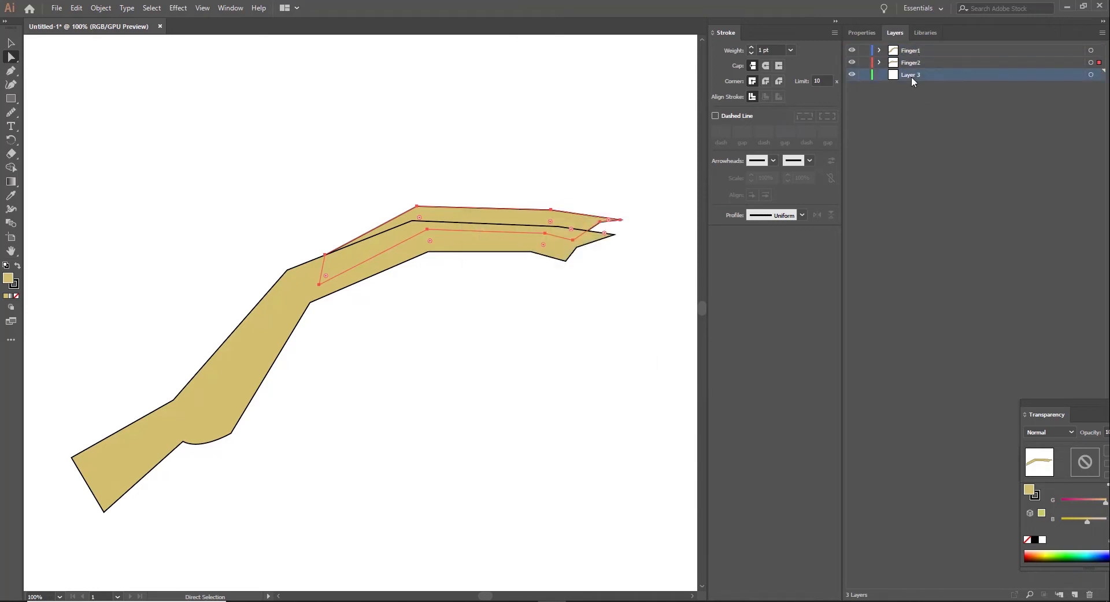
Step: Draw a third pointed finger with the Pen tool on Layer 3, behind the other two with its tip above them
{"action": "left_click", "coordinate": [11, 44]}
{"action": "left_click", "coordinate": [128, 120]}
{"action": "left_click", "coordinate": [430, 213]}
{"action": "left_click", "coordinate": [609, 193]}
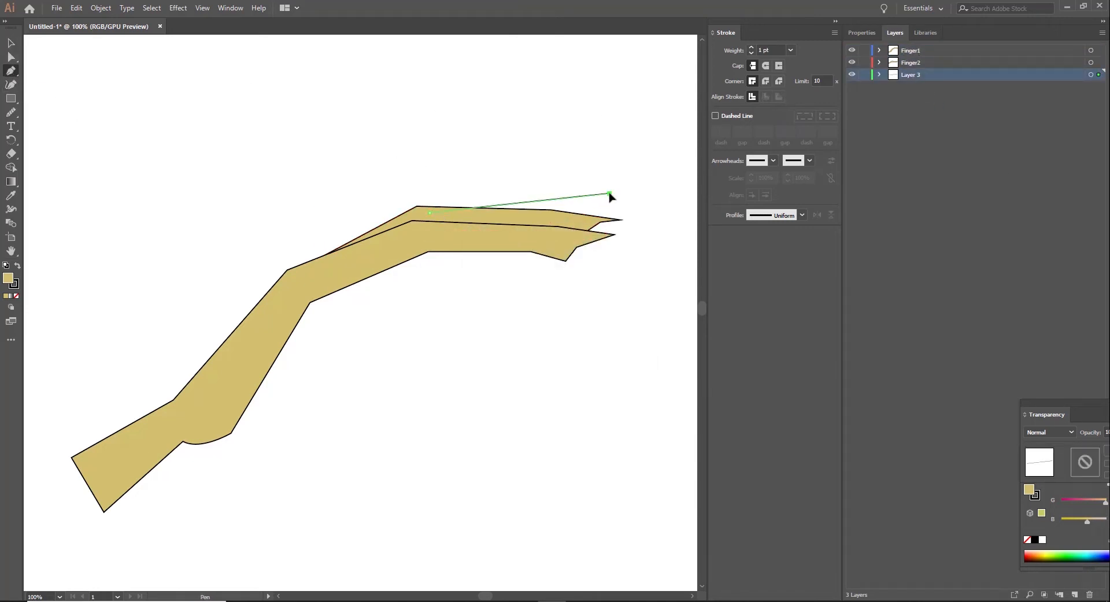
{"action": "left_click", "coordinate": [581, 217]}
{"action": "left_click", "coordinate": [852, 51]}
{"action": "left_click", "coordinate": [852, 62]}
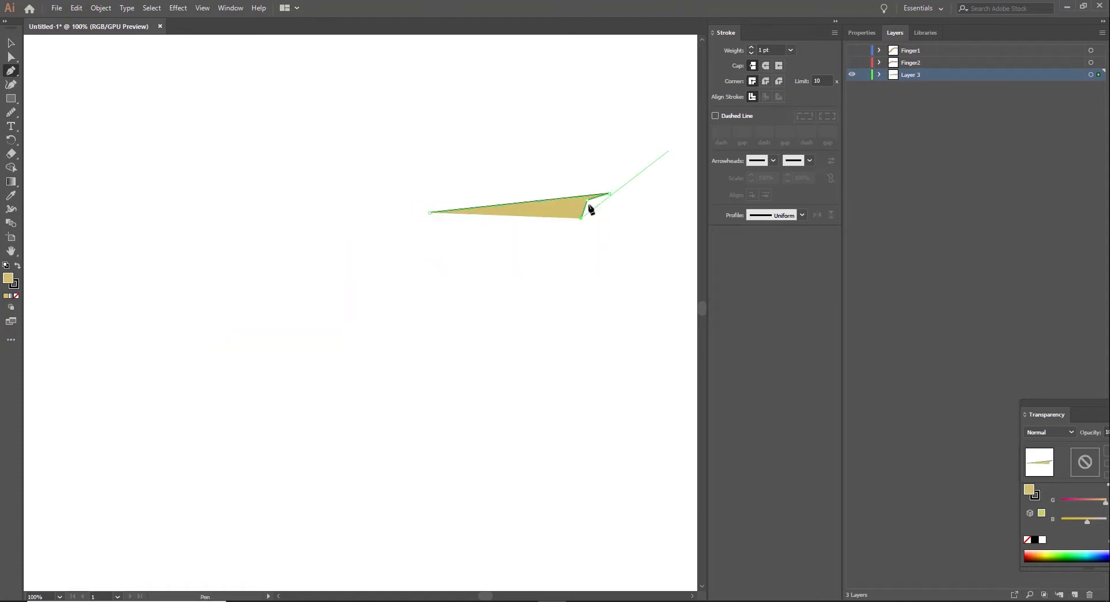
{"action": "left_click", "coordinate": [539, 224]}
{"action": "left_click", "coordinate": [433, 238]}
{"action": "left_click", "coordinate": [852, 50]}
{"action": "left_click", "coordinate": [852, 63]}
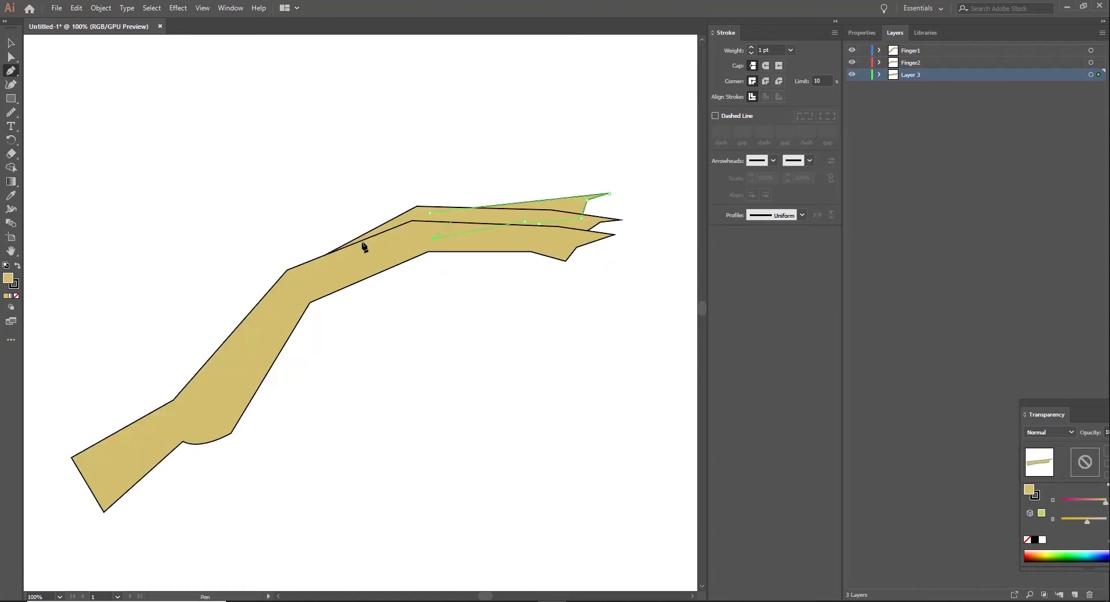
{"action": "key", "text": "v"}
{"action": "key", "text": "ctrl+shift+a"}
Step: Rename Layer 3 to Finger3 and add a new layer below it
{"action": "double_click", "coordinate": [912, 74]}
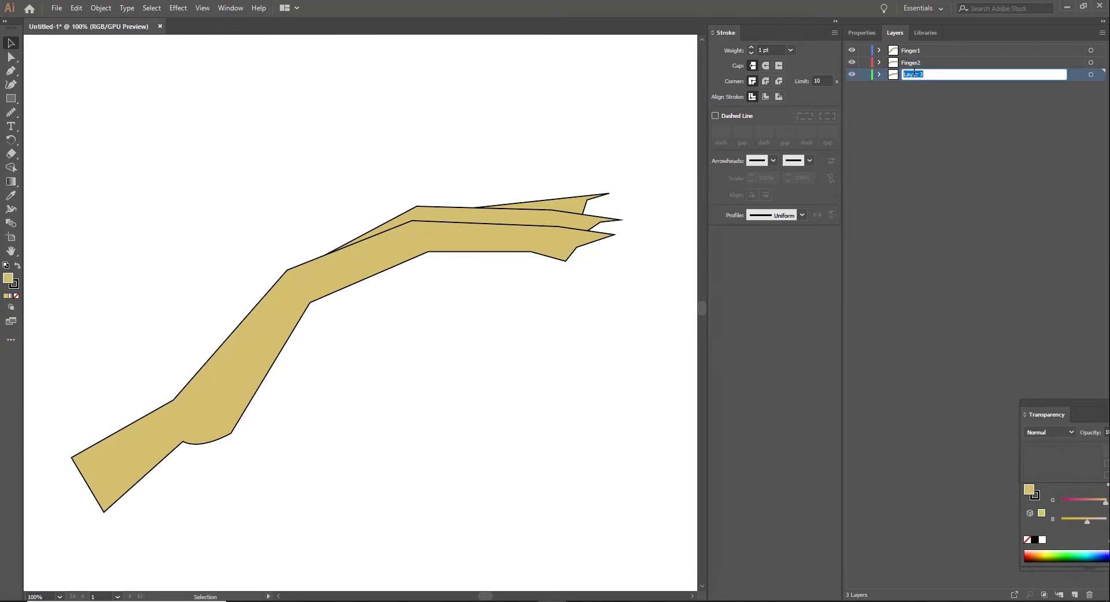
{"action": "key", "text": "Return"}
{"action": "key", "text": "ctrl+l"}
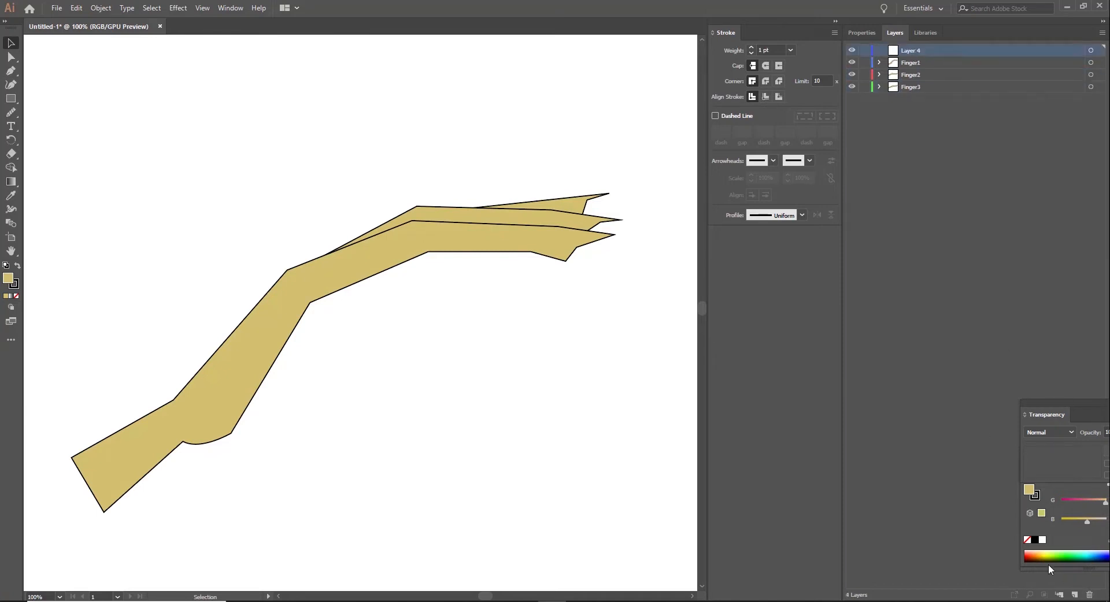
{"action": "left_click_drag", "start_coordinate": [920, 50], "coordinate": [901, 94]}
Step: Draw a fourth finger with the Pen tool on Layer 4, bending down from below the first finger's knuckle
{"action": "left_click", "coordinate": [14, 70]}
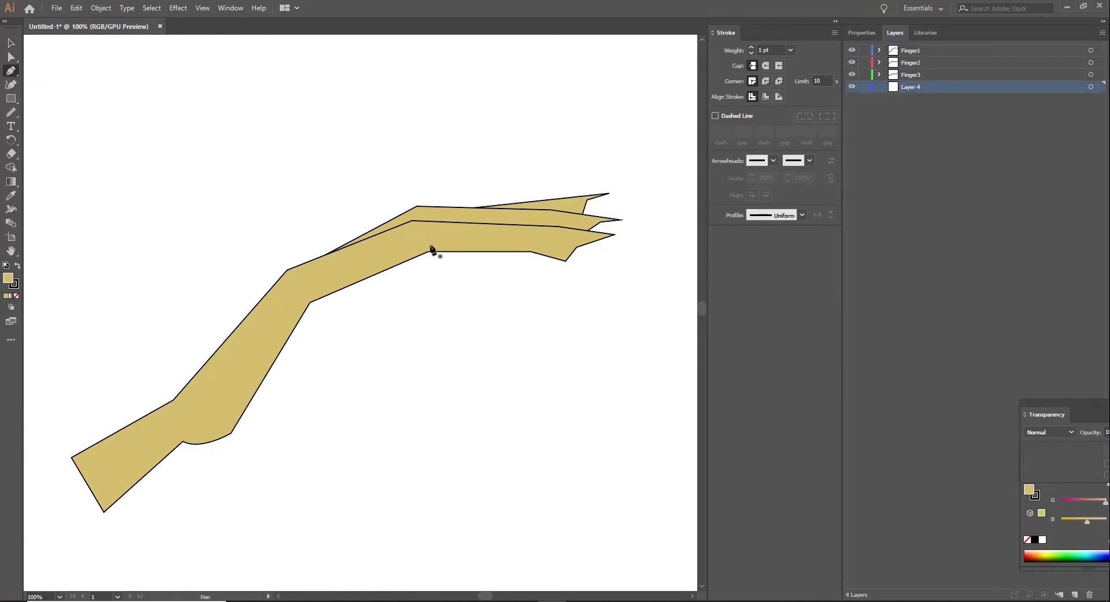
{"action": "left_click", "coordinate": [430, 245]}
{"action": "left_click", "coordinate": [486, 300]}
{"action": "left_click", "coordinate": [467, 280]}
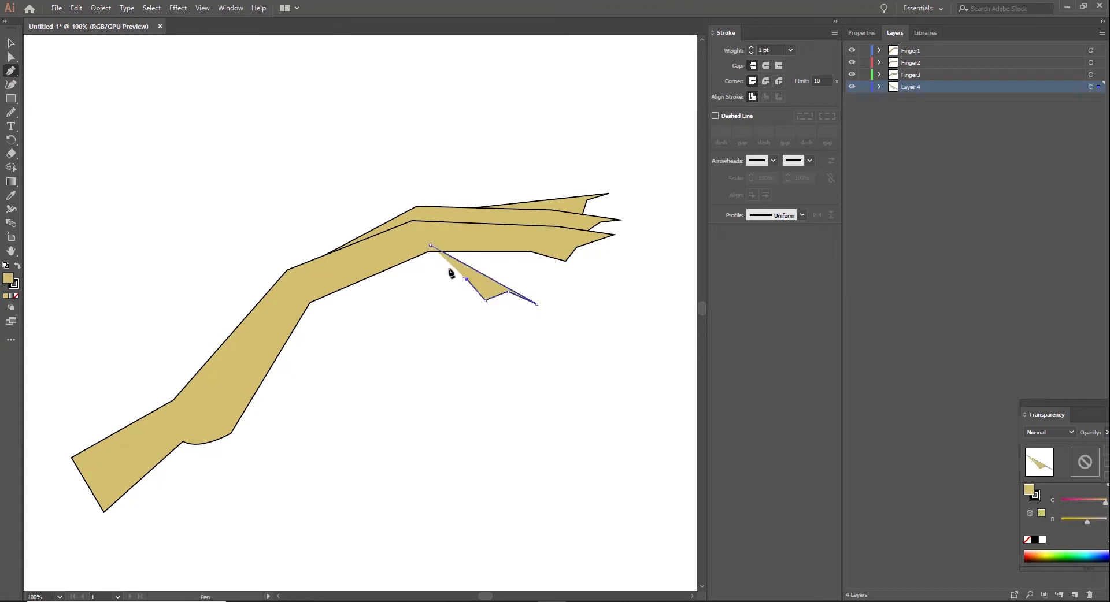
{"action": "left_click", "coordinate": [400, 254]}
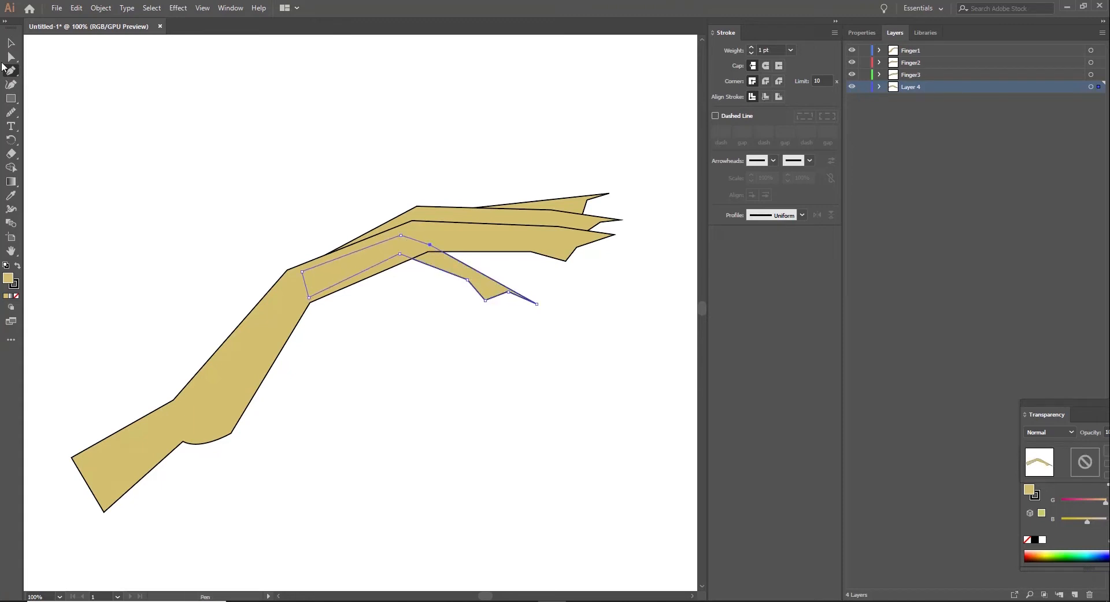
Step: Adjust the fourth finger's lower joint point and curve its upper edge with the Curvature tool
{"action": "left_click", "coordinate": [11, 43]}
{"action": "left_click", "coordinate": [488, 370]}
{"action": "left_click", "coordinate": [486, 286]}
{"action": "left_click", "coordinate": [11, 57]}
{"action": "left_click_drag", "start_coordinate": [468, 280], "coordinate": [465, 282]}
{"action": "left_click", "coordinate": [469, 282]}
{"action": "left_click", "coordinate": [11, 84]}
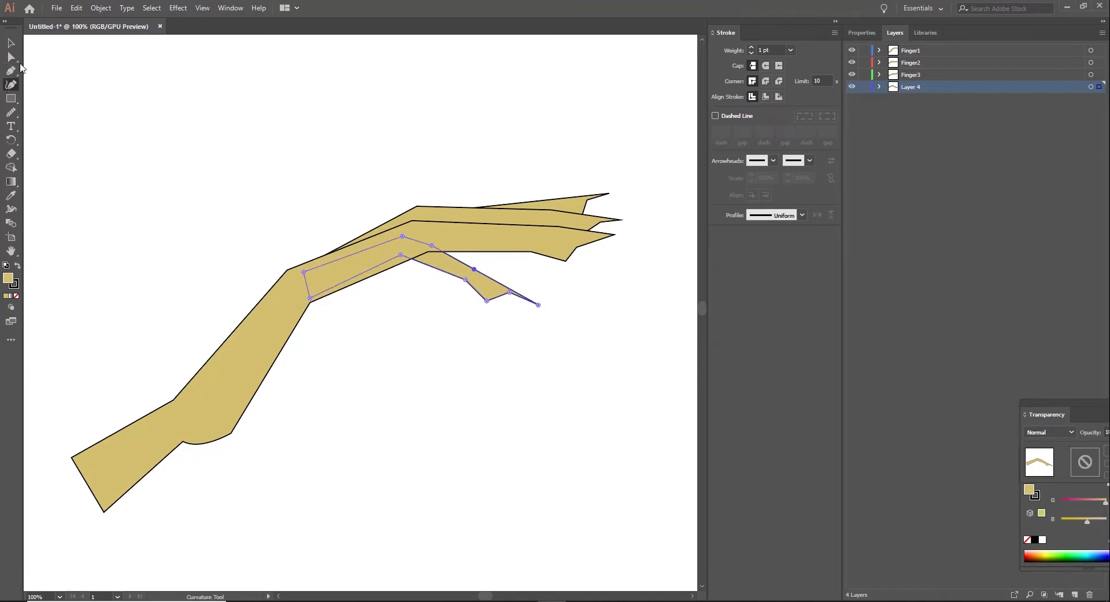
{"action": "left_click", "coordinate": [11, 57]}
{"action": "left_click", "coordinate": [466, 338]}
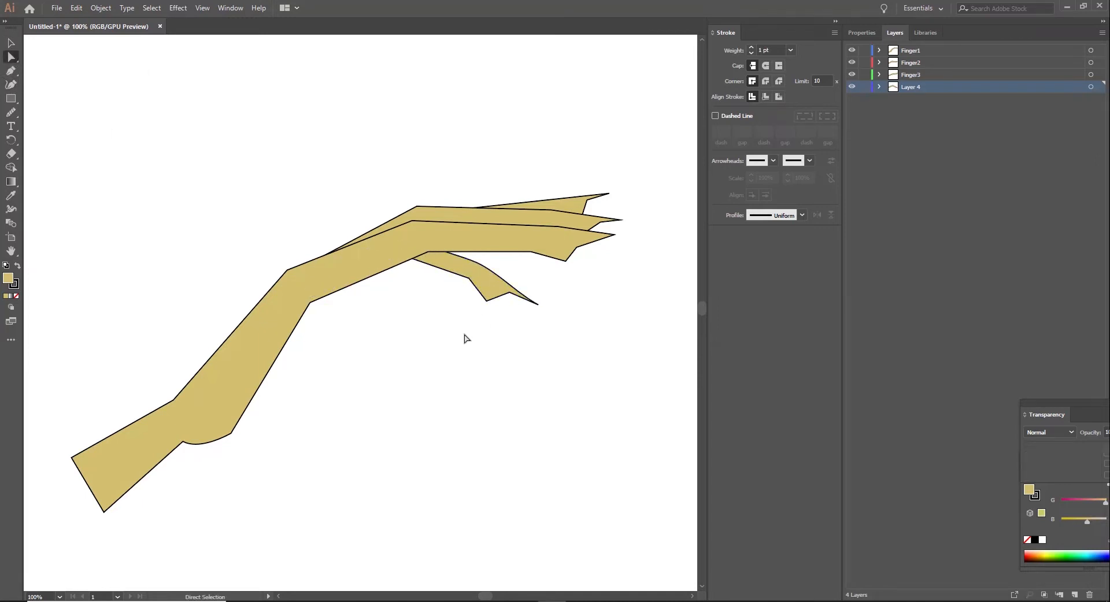
Step: Rename Layer 4 to Finger4 and add a new layer below it
{"action": "double_click", "coordinate": [915, 87]}
{"action": "type", "text": "Finger4"}
{"action": "key", "text": "Return"}
{"action": "left_click", "coordinate": [1074, 595]}
Step: Draw a closed thumb outline without fill on Layer 5, extending from the palm's lower edge toward the fourth fingertip
{"action": "key", "text": "p"}
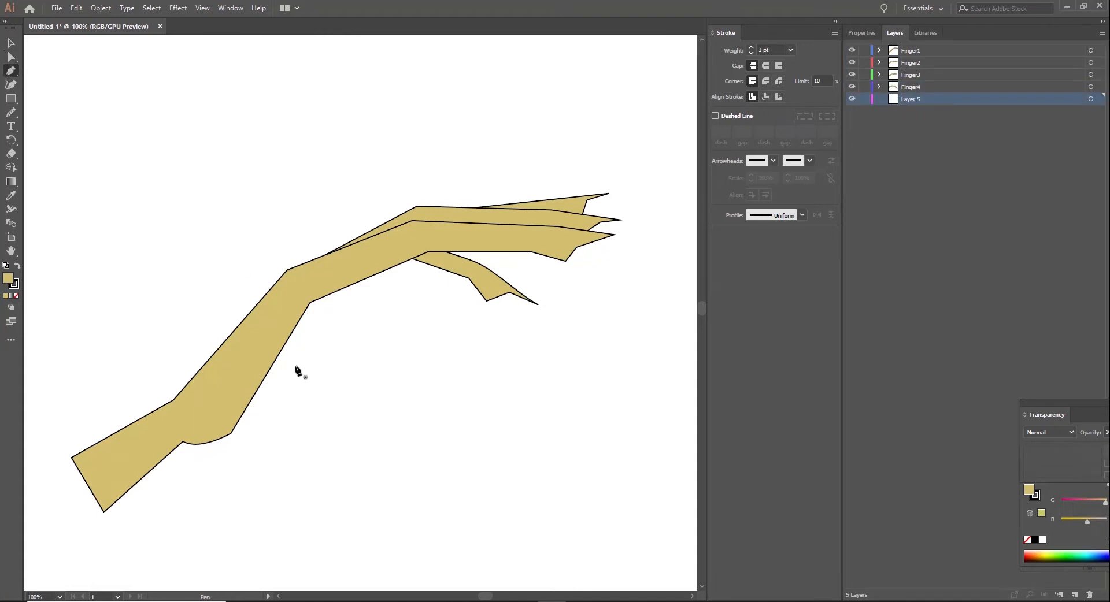
{"action": "left_click", "coordinate": [265, 358]}
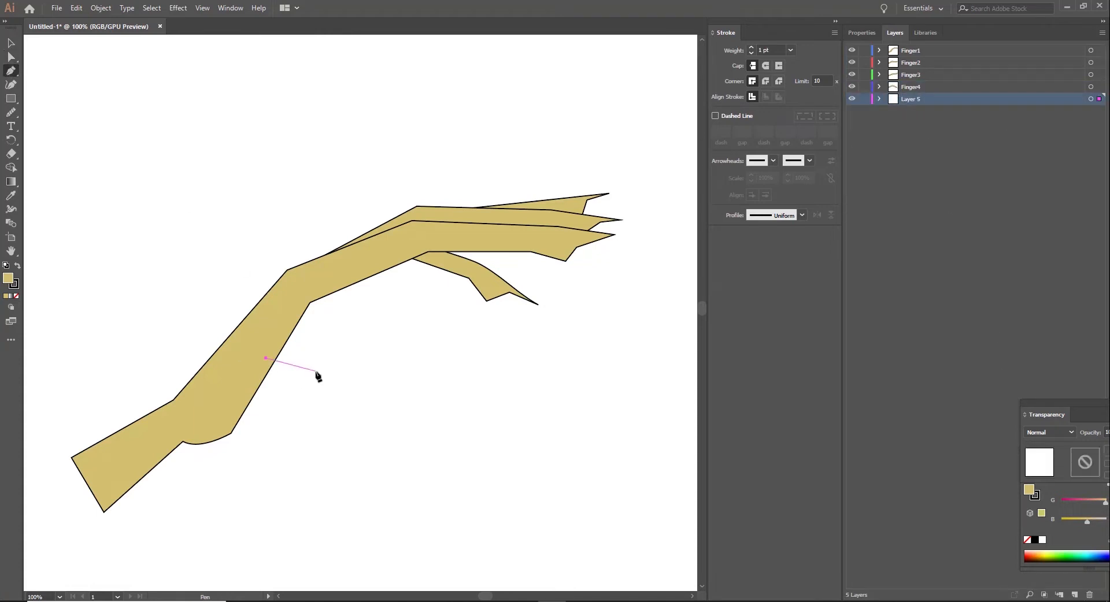
{"action": "left_click", "coordinate": [474, 313]}
{"action": "left_click", "coordinate": [17, 265]}
{"action": "left_click", "coordinate": [17, 266]}
{"action": "key", "text": "slash"}
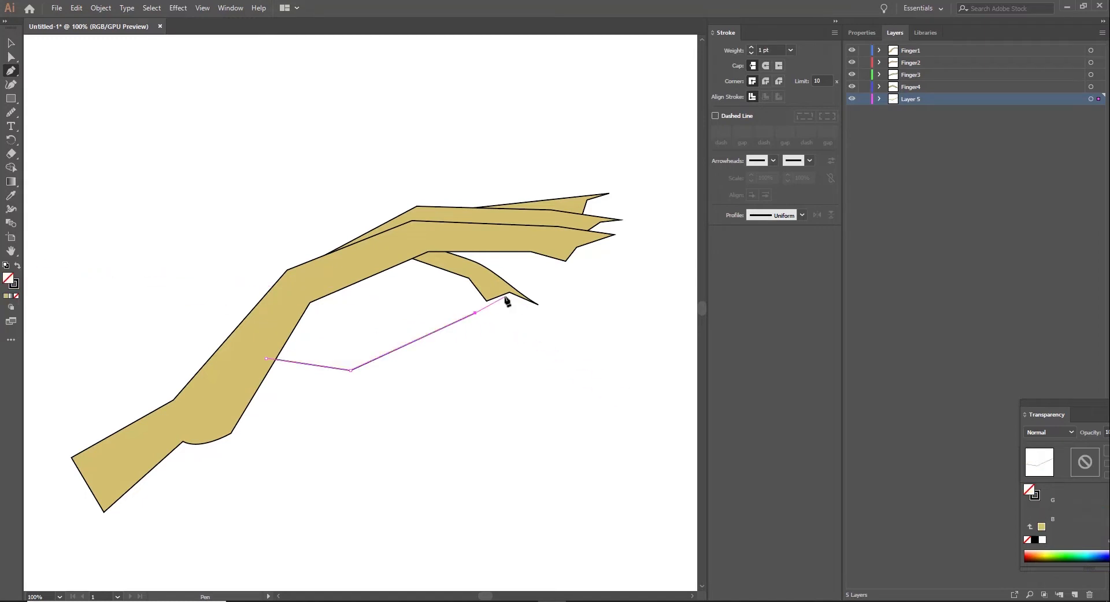
{"action": "left_click", "coordinate": [514, 309]}
{"action": "left_click", "coordinate": [528, 315]}
{"action": "left_click", "coordinate": [367, 395]}
{"action": "left_click", "coordinate": [219, 432]}
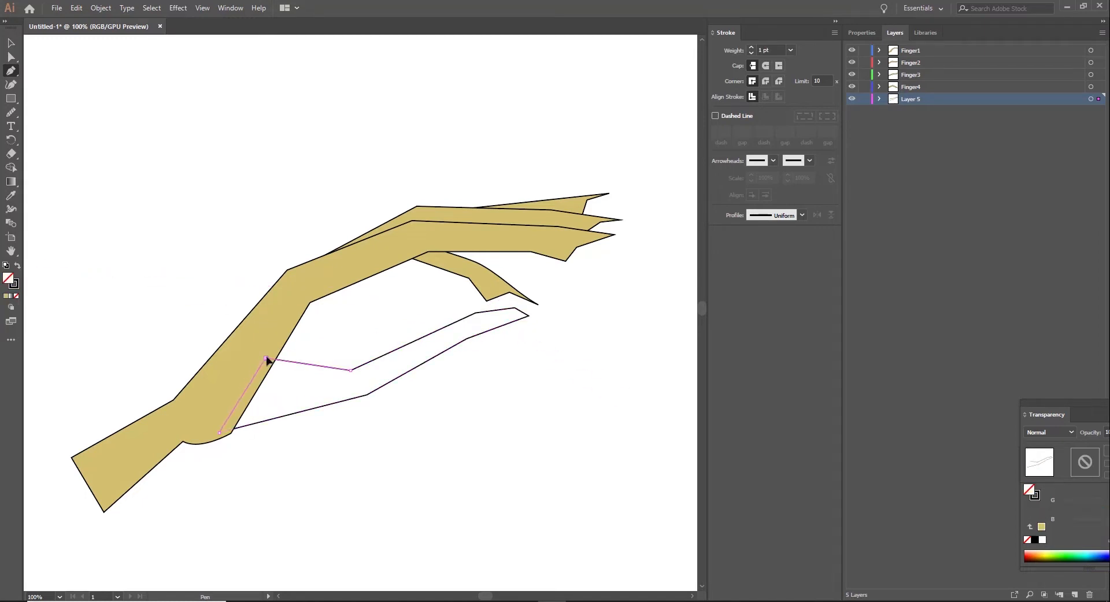
{"action": "left_click", "coordinate": [265, 359]}
Step: Apply the hand's tan fill and black outline to the thumb and rename its layer Finger5
{"action": "key", "text": "i"}
{"action": "left_click", "coordinate": [287, 296]}
{"action": "key", "text": "v"}
{"action": "left_click", "coordinate": [614, 348]}
{"action": "double_click", "coordinate": [913, 100]}
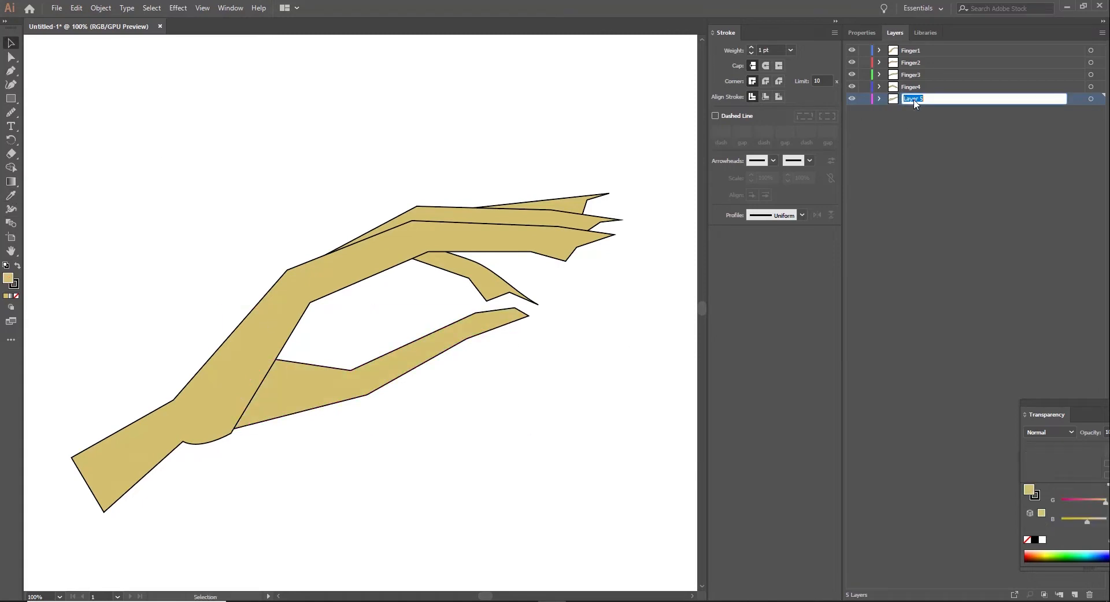
{"action": "key", "text": "Return"}
Step: Draw a narrow closed nail shape with the Pen tool along the upper edge of the first finger's tip, on the Finger1 layer
{"action": "left_click", "coordinate": [912, 50]}
{"action": "left_click", "coordinate": [879, 48]}
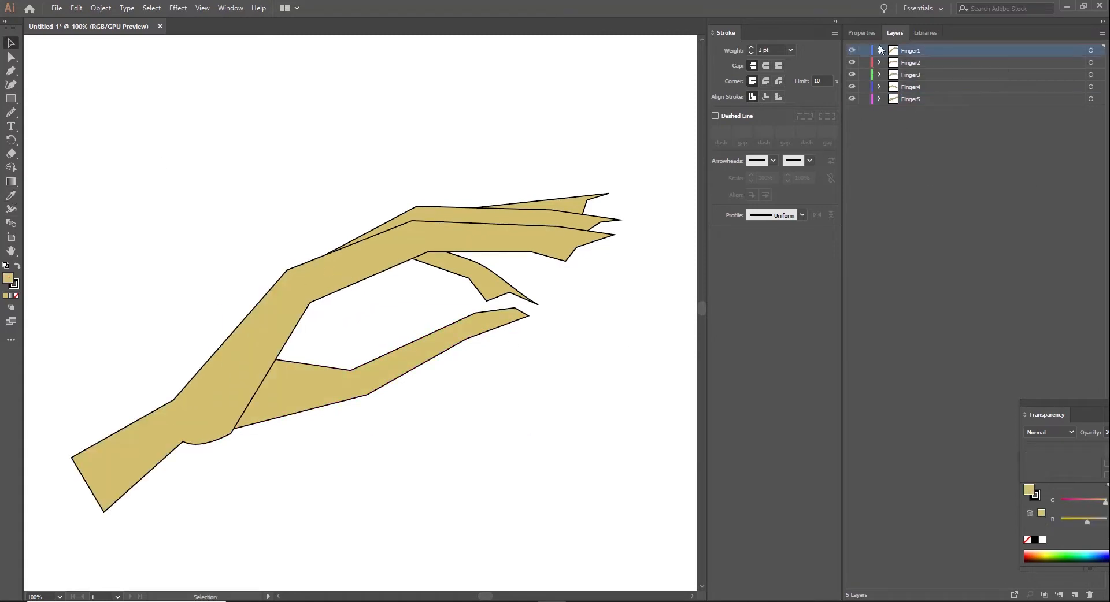
{"action": "left_click", "coordinate": [925, 63]}
{"action": "key", "text": "ctrl+plus"}
{"action": "key", "text": "ctrl+plus"}
{"action": "left_click", "coordinate": [11, 71]}
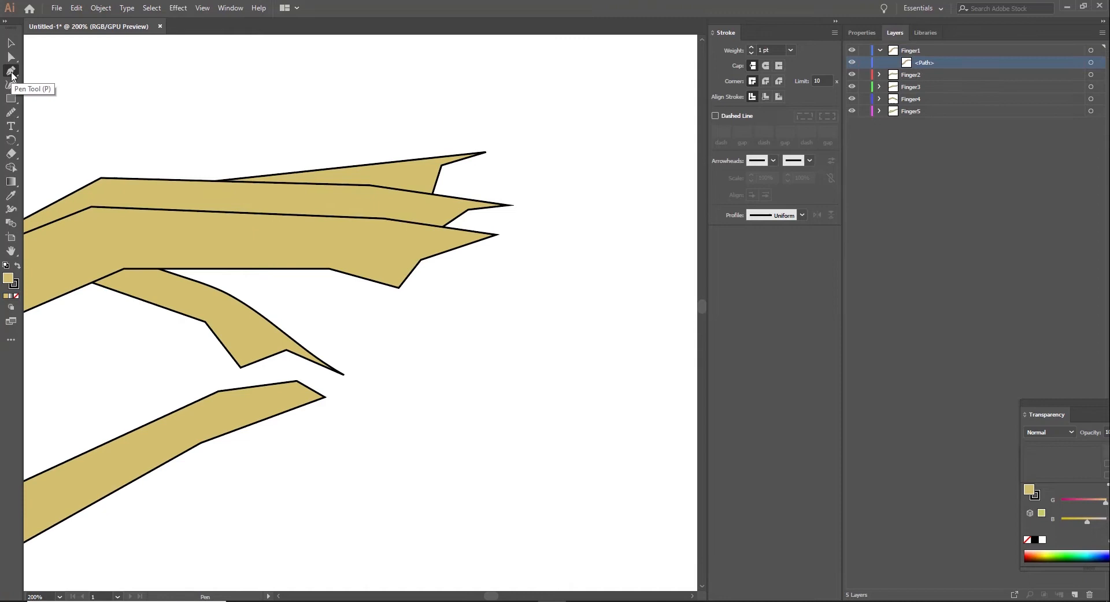
{"action": "left_click", "coordinate": [393, 220]}
{"action": "left_click", "coordinate": [386, 223]}
{"action": "left_click", "coordinate": [395, 229]}
{"action": "left_click", "coordinate": [481, 240]}
{"action": "left_click", "coordinate": [497, 235]}
{"action": "left_click", "coordinate": [394, 218]}
{"action": "left_click", "coordinate": [393, 219]}
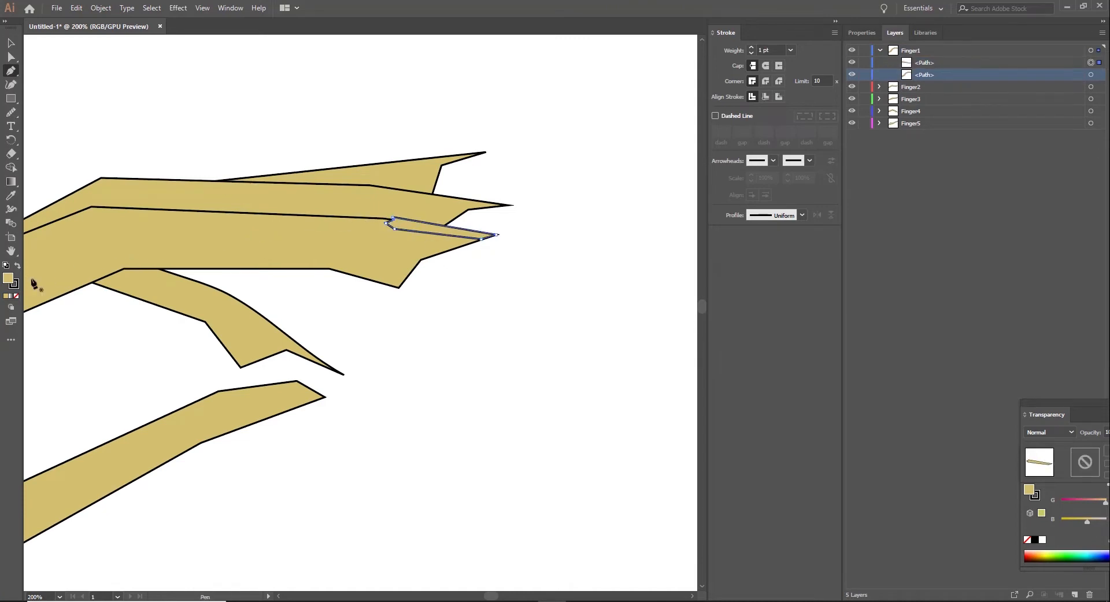
Step: Set the first finger's nail fill to a dark maroon-brown using the Color Picker
{"action": "double_click", "coordinate": [8, 279]}
{"action": "left_click", "coordinate": [735, 244]}
{"action": "left_click", "coordinate": [704, 308]}
{"action": "left_click", "coordinate": [633, 350]}
{"action": "left_click", "coordinate": [845, 242]}
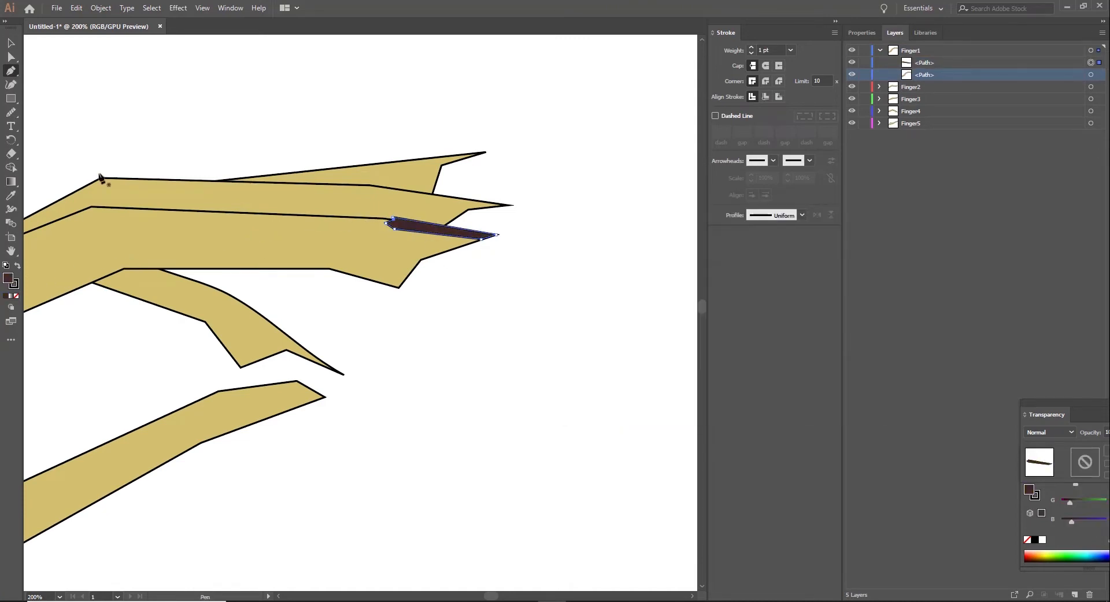
Step: Reshape the first nail by moving its upper base point inward and extending its end points past the fingertip
{"action": "key", "text": "a"}
{"action": "left_click", "coordinate": [607, 389]}
{"action": "key", "text": "ctrl+plus"}
{"action": "key", "text": "ctrl+plus"}
{"action": "left_click", "coordinate": [429, 125]}
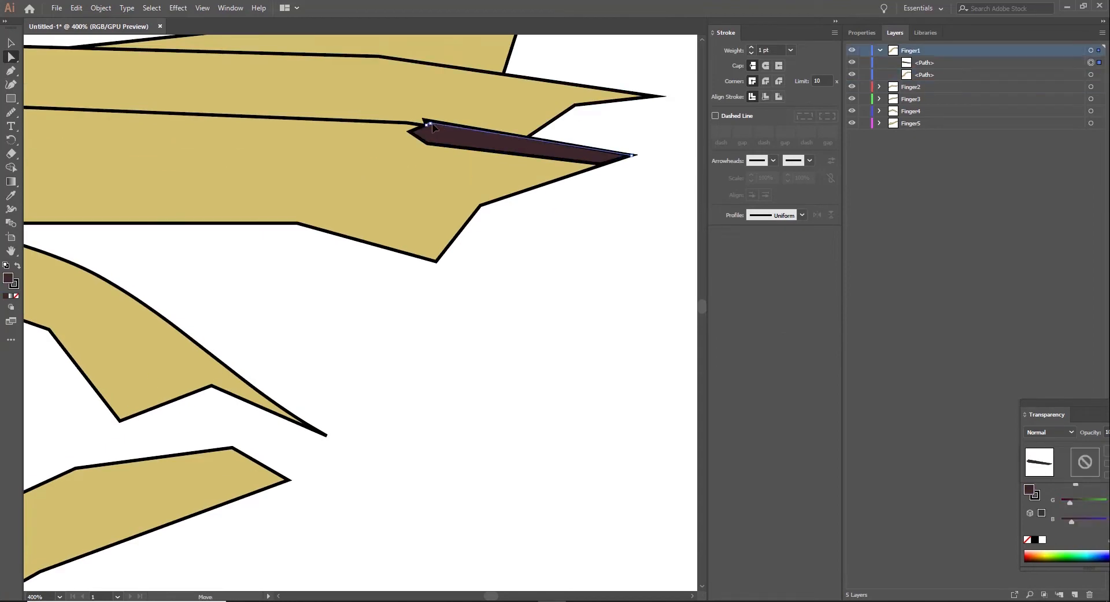
{"action": "left_click_drag", "start_coordinate": [432, 123], "coordinate": [440, 126]}
{"action": "left_click_drag", "start_coordinate": [602, 164], "coordinate": [625, 168]}
{"action": "left_click_drag", "start_coordinate": [632, 155], "coordinate": [643, 155]}
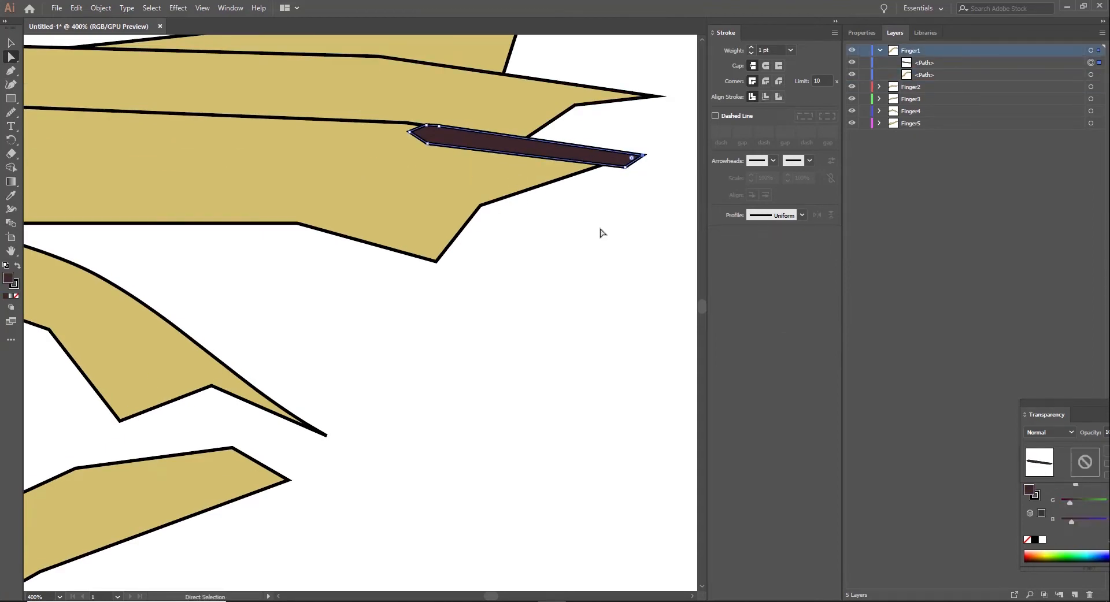
{"action": "left_click", "coordinate": [601, 230]}
Step: Draw a matching dark, elongated nail with the Pen tool over the second finger's tip on the Finger2 layer
{"action": "key", "text": "ctrl+minus"}
{"action": "key", "text": "ctrl+minus"}
{"action": "key", "text": "ctrl+minus"}
{"action": "key", "text": "ctrl+minus"}
{"action": "key", "text": "ctrl+plus"}
{"action": "key", "text": "ctrl+plus"}
{"action": "scroll", "coordinate": [548, 224], "scroll_direction": "up", "scroll_amount": 1}
{"action": "left_click", "coordinate": [910, 87]}
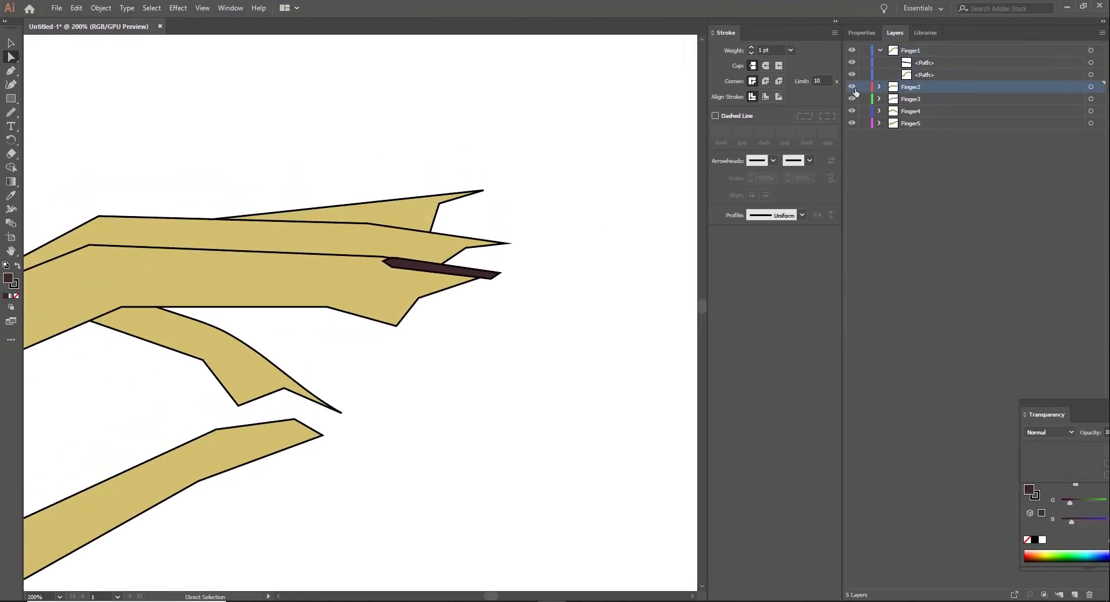
{"action": "left_click", "coordinate": [853, 87]}
{"action": "left_click", "coordinate": [852, 88]}
{"action": "left_click", "coordinate": [400, 232]}
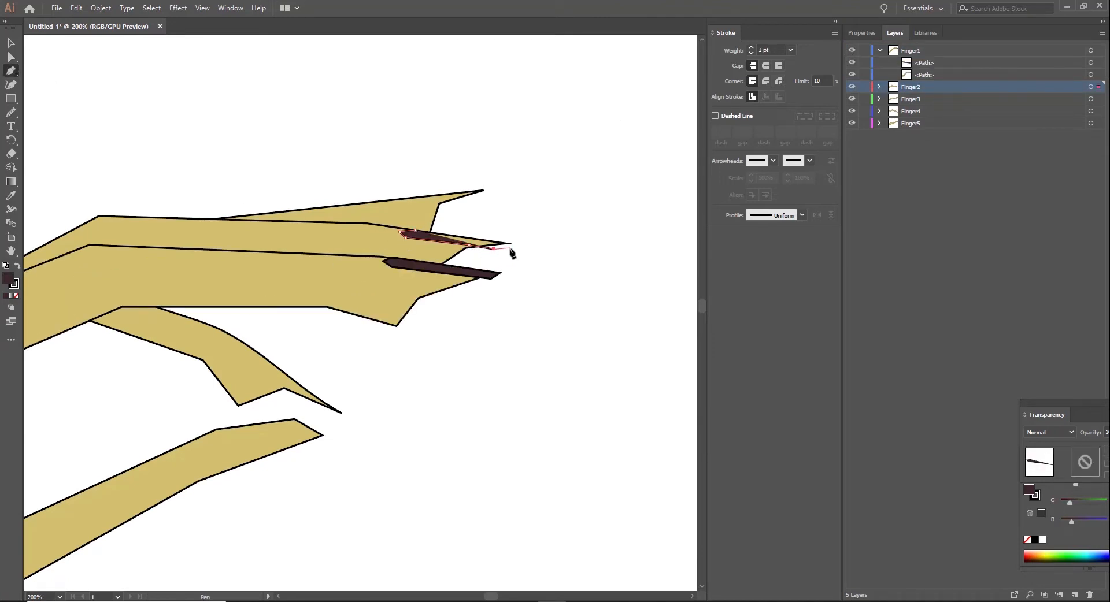
{"action": "left_click", "coordinate": [416, 231]}
{"action": "key", "text": "v"}
{"action": "key", "text": "ctrl+plus"}
{"action": "key", "text": "ctrl+plus"}
{"action": "key", "text": "ctrl+plus"}
{"action": "key", "text": "ctrl+plus"}
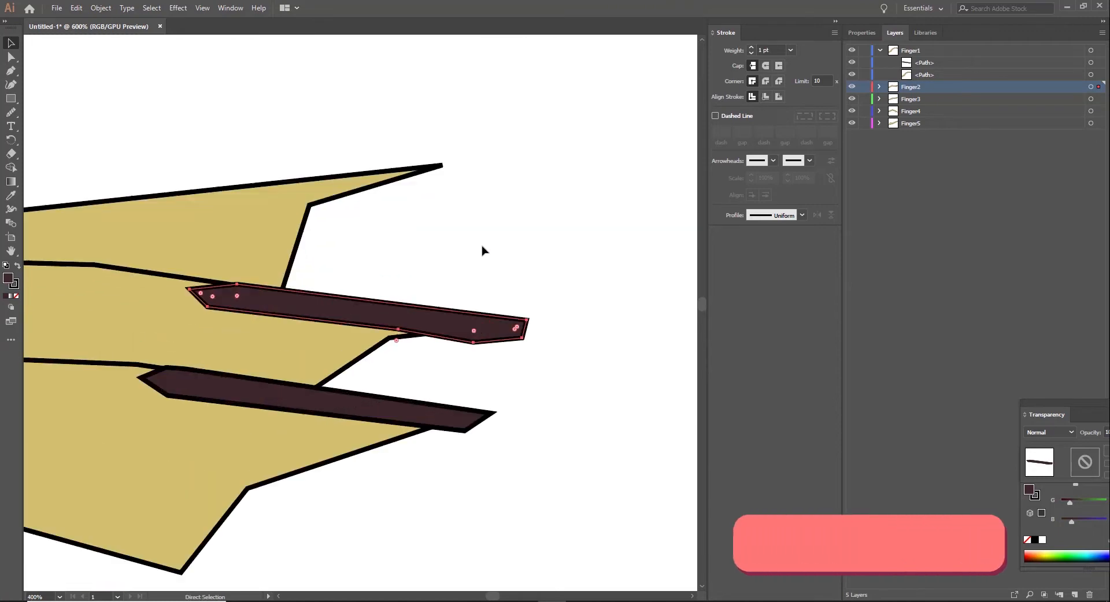
Step: Reshape the second finger's nail by moving the upper corner of its outer end slightly inward
{"action": "left_click", "coordinate": [10, 56]}
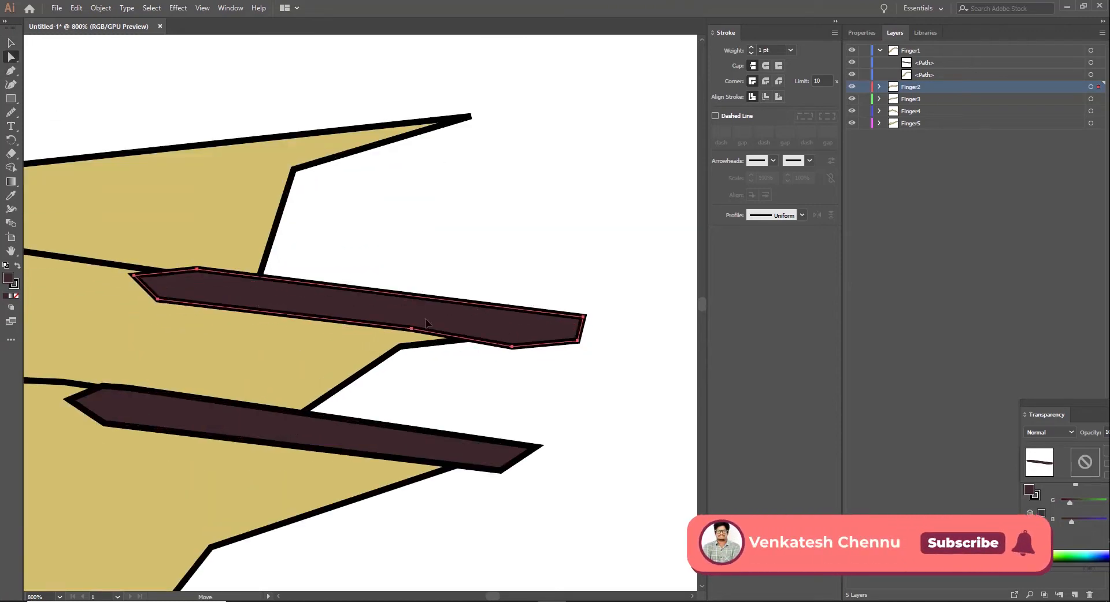
{"action": "left_click", "coordinate": [412, 334]}
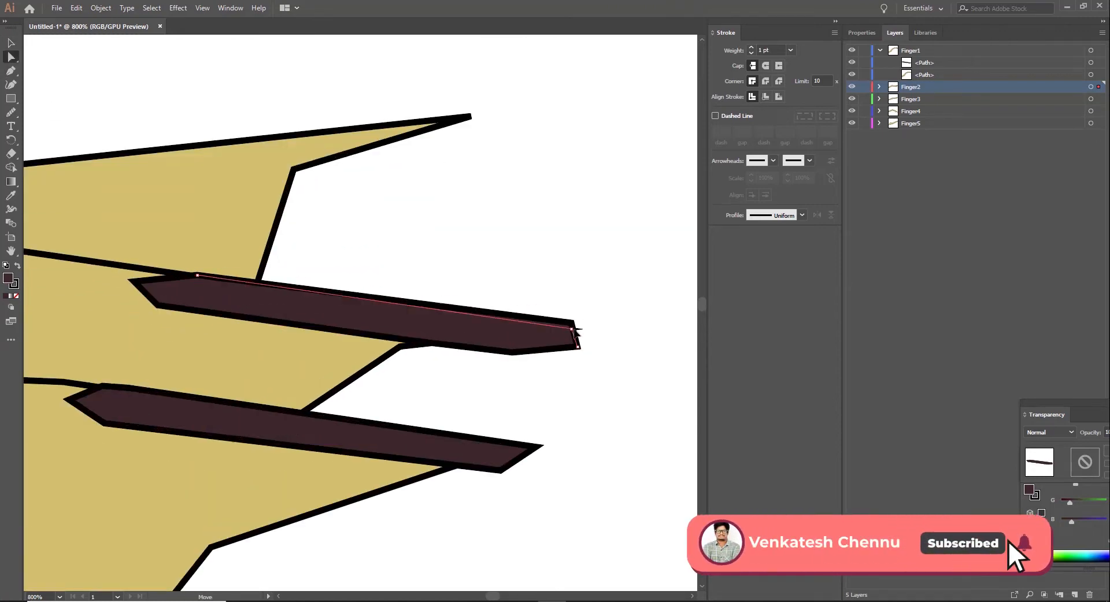
{"action": "left_click", "coordinate": [485, 410]}
{"action": "key", "text": "ctrl+minus"}
{"action": "key", "text": "ctrl+minus"}
{"action": "key", "text": "ctrl+minus"}
{"action": "key", "text": "ctrl+minus"}
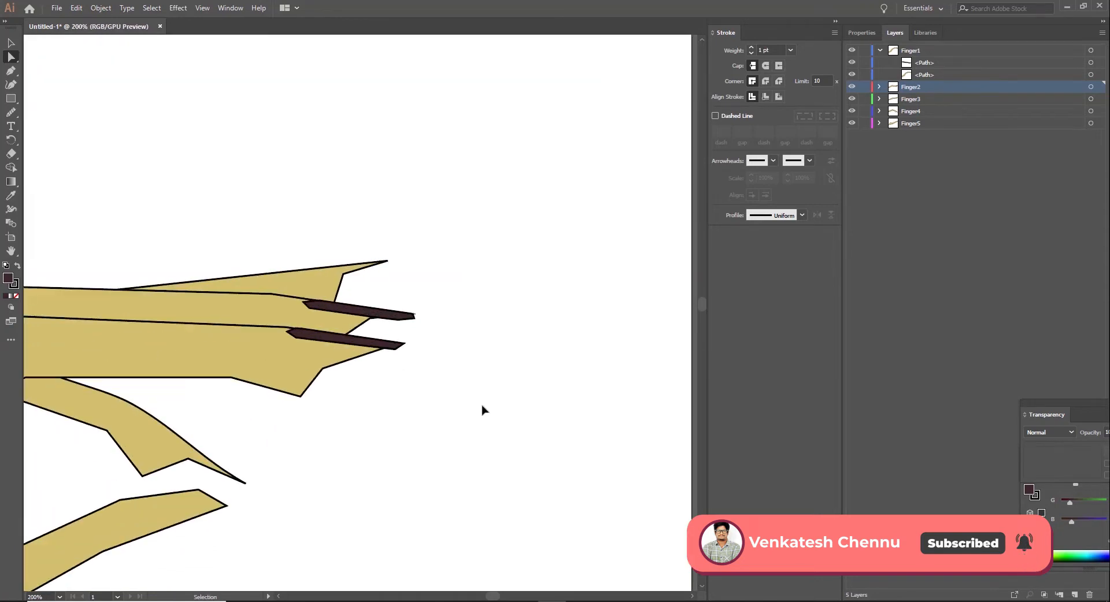
Step: Draw a dark elongated nail with the Pen tool along the upper edge of the third finger's tip, on the Finger3 layer
{"action": "key", "text": "ctrl+plus"}
{"action": "left_click", "coordinate": [910, 99]}
{"action": "left_click", "coordinate": [11, 70]}
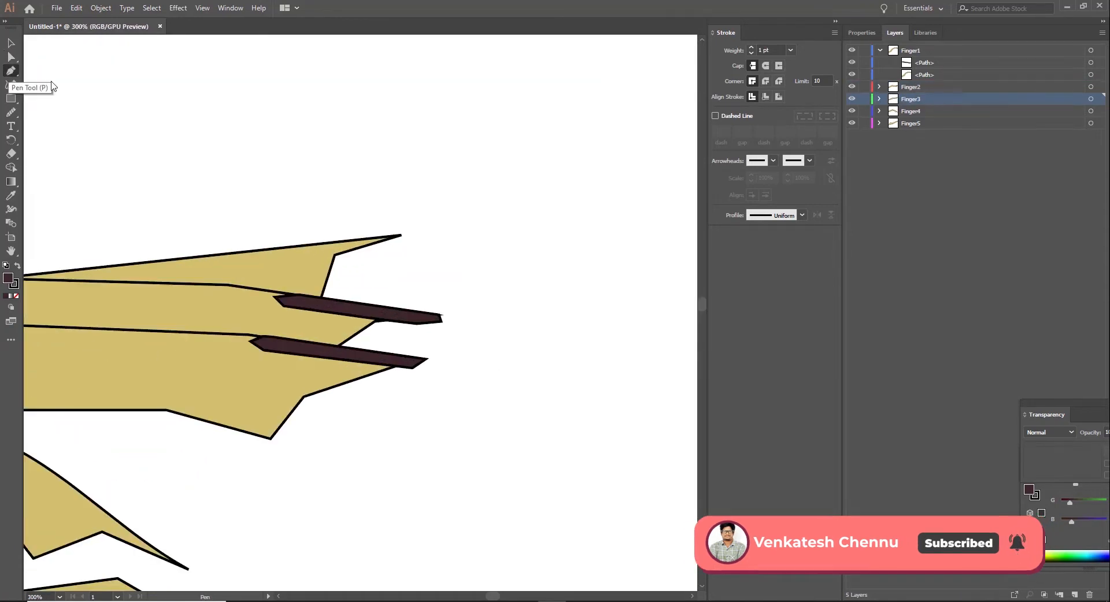
{"action": "left_click", "coordinate": [252, 257]}
{"action": "left_click", "coordinate": [266, 261]}
{"action": "left_click", "coordinate": [299, 260]}
{"action": "left_click", "coordinate": [373, 247]}
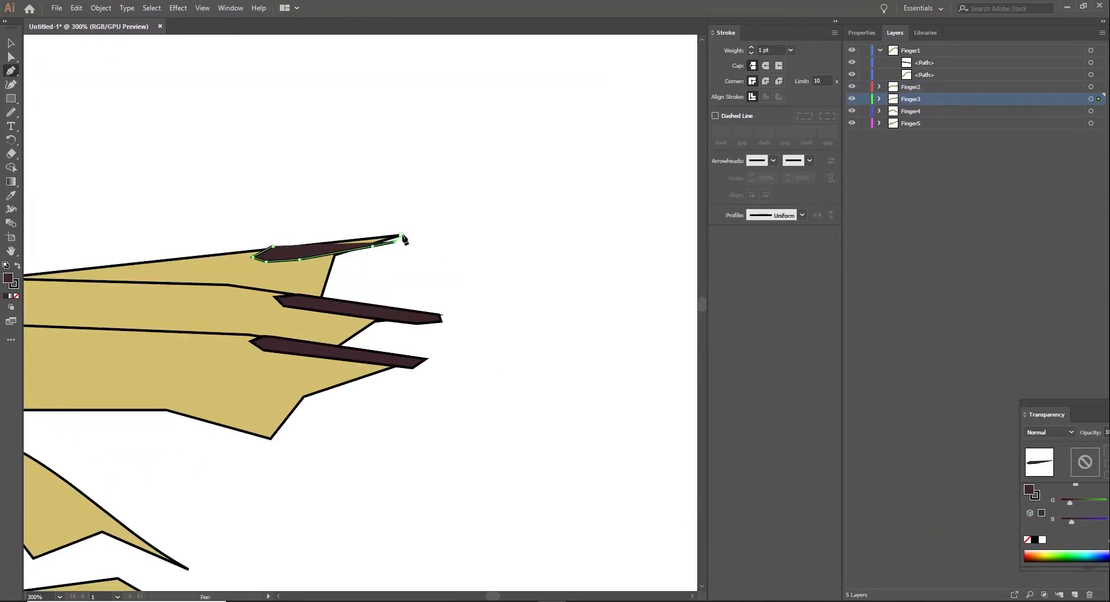
{"action": "left_click", "coordinate": [383, 230]}
{"action": "left_click", "coordinate": [273, 247]}
Step: Fine-tune the lower edge of the third finger's nail by nudging its lower anchor point
{"action": "key", "text": "a"}
{"action": "left_click", "coordinate": [372, 268]}
{"action": "left_click", "coordinate": [335, 248]}
{"action": "left_click_drag", "start_coordinate": [297, 260], "coordinate": [298, 258]}
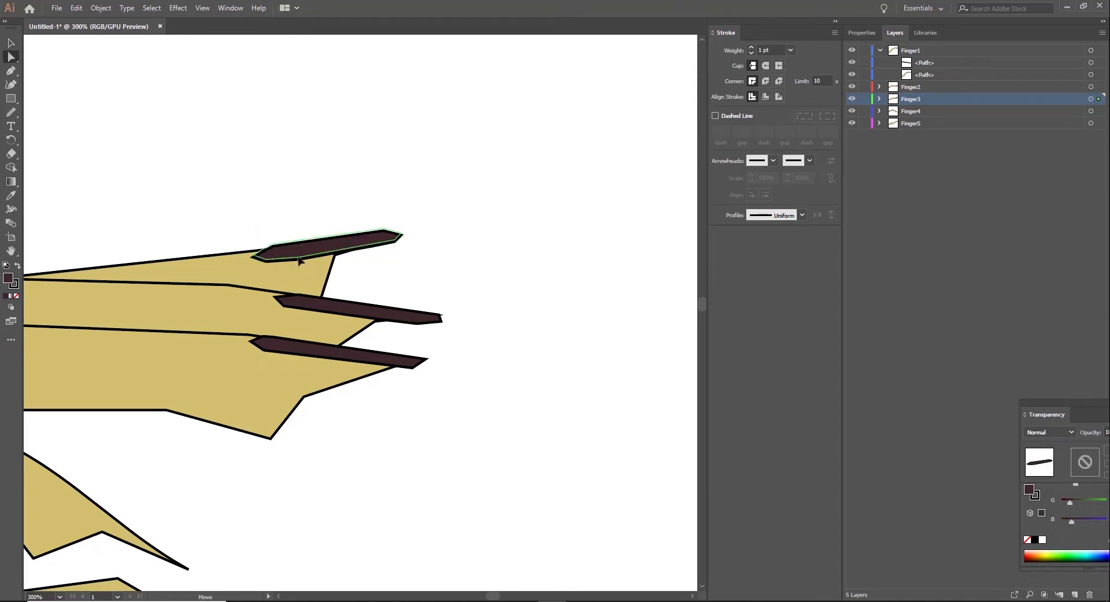
{"action": "left_click", "coordinate": [333, 200]}
{"action": "key", "text": "ctrl+minus"}
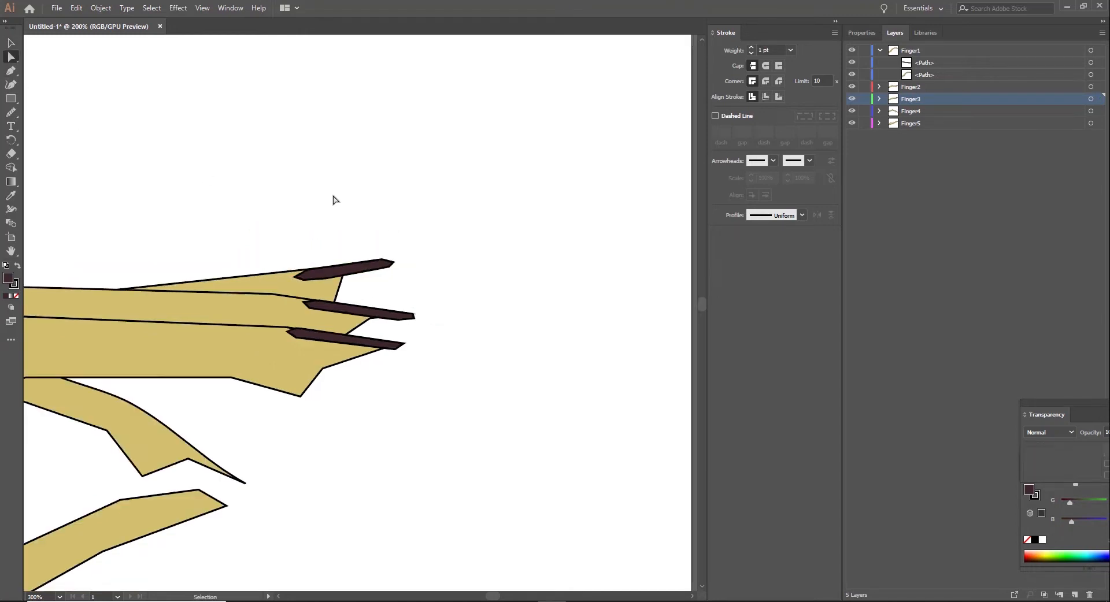
Step: Make the Finger4 layer active and toggle its visibility to confirm which finger it holds
{"action": "key", "text": "ctrl+minus"}
{"action": "key", "text": "ctrl+minus"}
{"action": "key", "text": "ctrl+minus"}
{"action": "left_click", "coordinate": [851, 99]}
{"action": "left_click", "coordinate": [851, 99]}
{"action": "left_click", "coordinate": [919, 112]}
{"action": "left_click", "coordinate": [852, 111]}
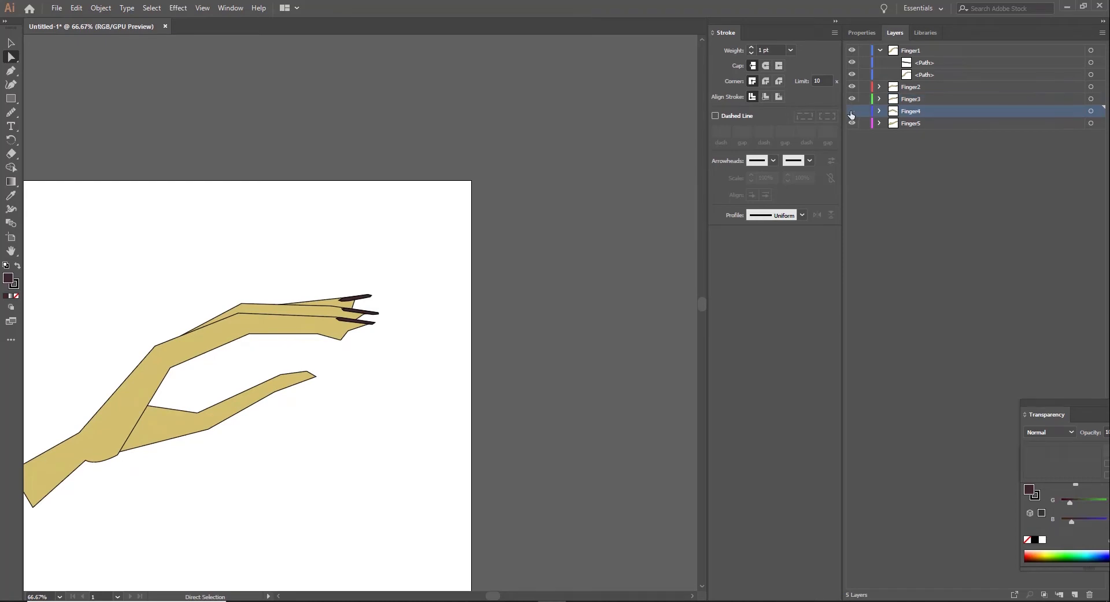
{"action": "left_click", "coordinate": [852, 111]}
Step: Draw a dark pointed nail with the Pen tool over the fourth finger's tip, on the Finger4 layer
{"action": "scroll", "coordinate": [372, 404], "scroll_direction": "down", "scroll_amount": 4}
{"action": "key", "text": "ctrl+plus"}
{"action": "key", "text": "ctrl+plus"}
{"action": "key", "text": "ctrl+plus"}
{"action": "left_click_drag", "start_coordinate": [334, 227], "coordinate": [657, 370]}
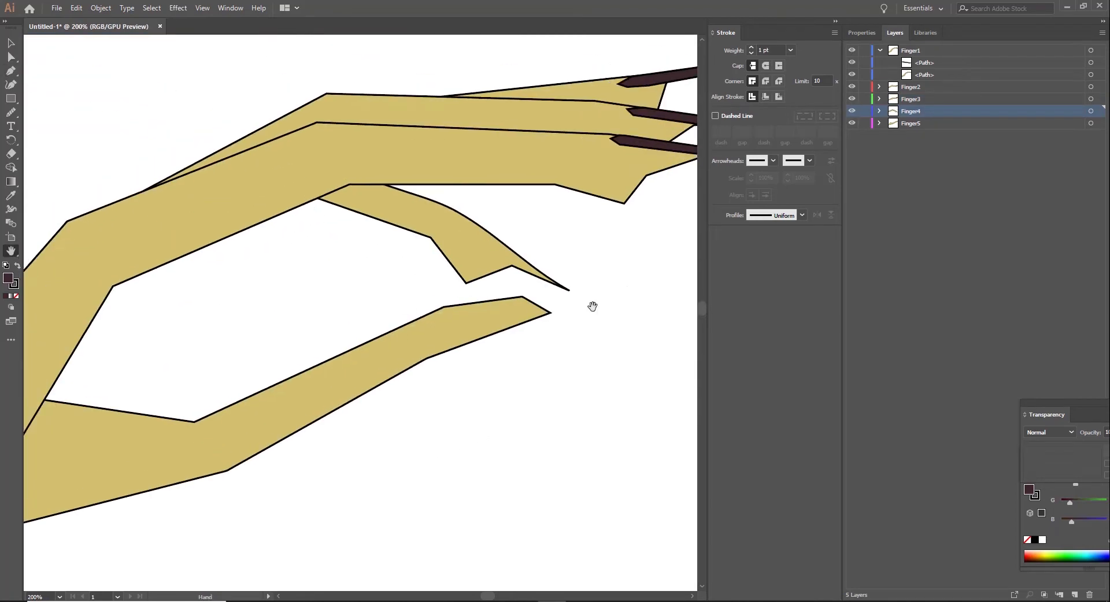
{"action": "left_click_drag", "start_coordinate": [593, 307], "coordinate": [410, 315]}
{"action": "key", "text": "p"}
{"action": "left_click", "coordinate": [329, 274]}
{"action": "left_click", "coordinate": [364, 294]}
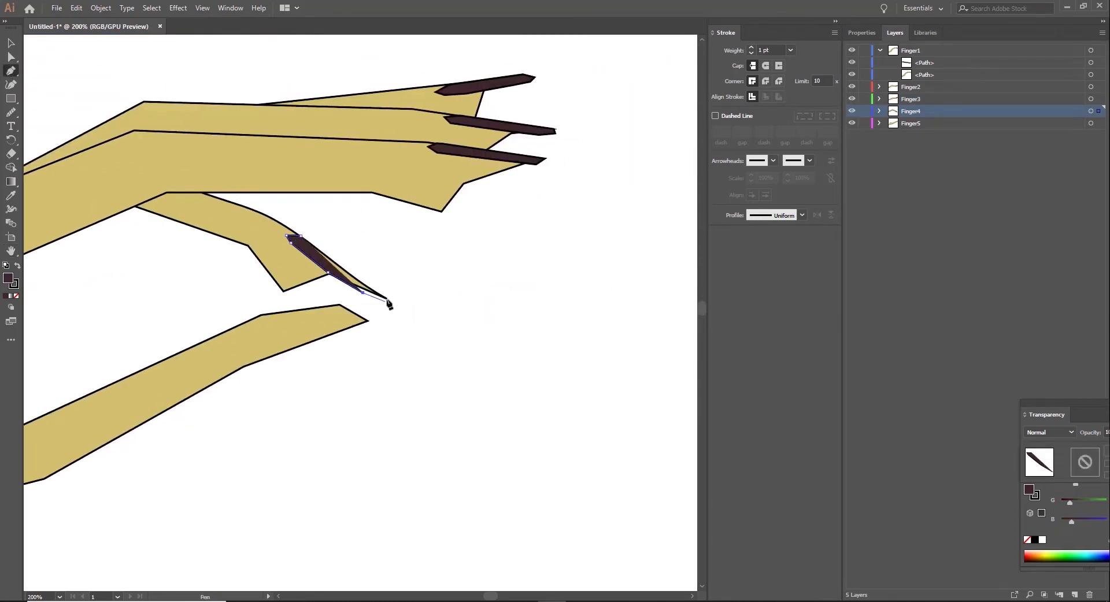
{"action": "left_click", "coordinate": [387, 299]}
{"action": "left_click", "coordinate": [337, 260]}
{"action": "left_click", "coordinate": [301, 236]}
Step: Adjust the tip and base points of the fourth finger's nail to fit the fingertip
{"action": "left_click", "coordinate": [11, 44]}
{"action": "left_click", "coordinate": [134, 241]}
{"action": "left_click", "coordinate": [386, 299]}
{"action": "left_click_drag", "start_coordinate": [387, 300], "coordinate": [381, 295]}
{"action": "left_click", "coordinate": [370, 255]}
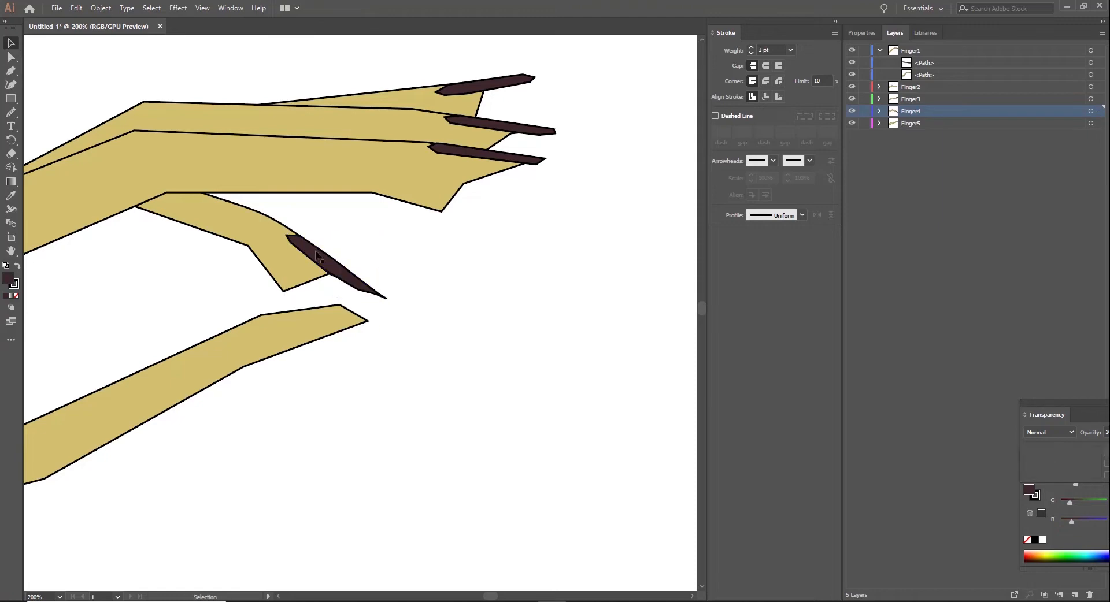
{"action": "left_click", "coordinate": [304, 243]}
{"action": "left_click", "coordinate": [442, 286]}
{"action": "left_click_drag", "start_coordinate": [286, 235], "coordinate": [298, 264]}
{"action": "left_click", "coordinate": [275, 277]}
Step: Round the lower fingertip corners of the fourth and first fingers, and smooth the first finger's adjoining underside
{"action": "key", "text": "p"}
{"action": "left_click", "coordinate": [437, 202]}
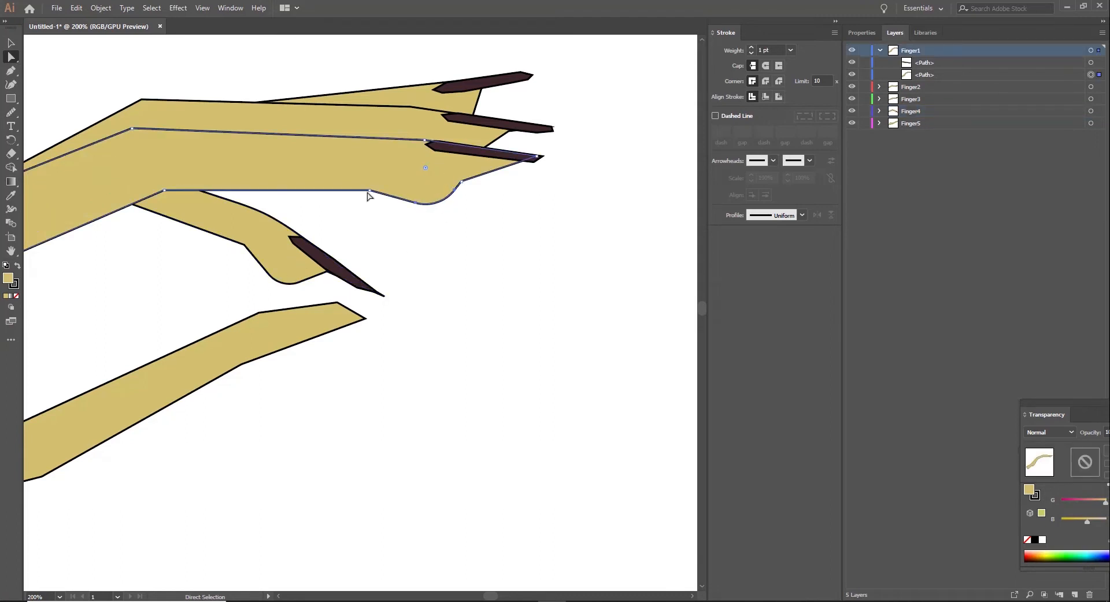
{"action": "left_click", "coordinate": [402, 269]}
{"action": "scroll", "coordinate": [402, 268], "scroll_direction": "down", "scroll_amount": 3}
{"action": "scroll", "coordinate": [402, 268], "scroll_direction": "up", "scroll_amount": 8}
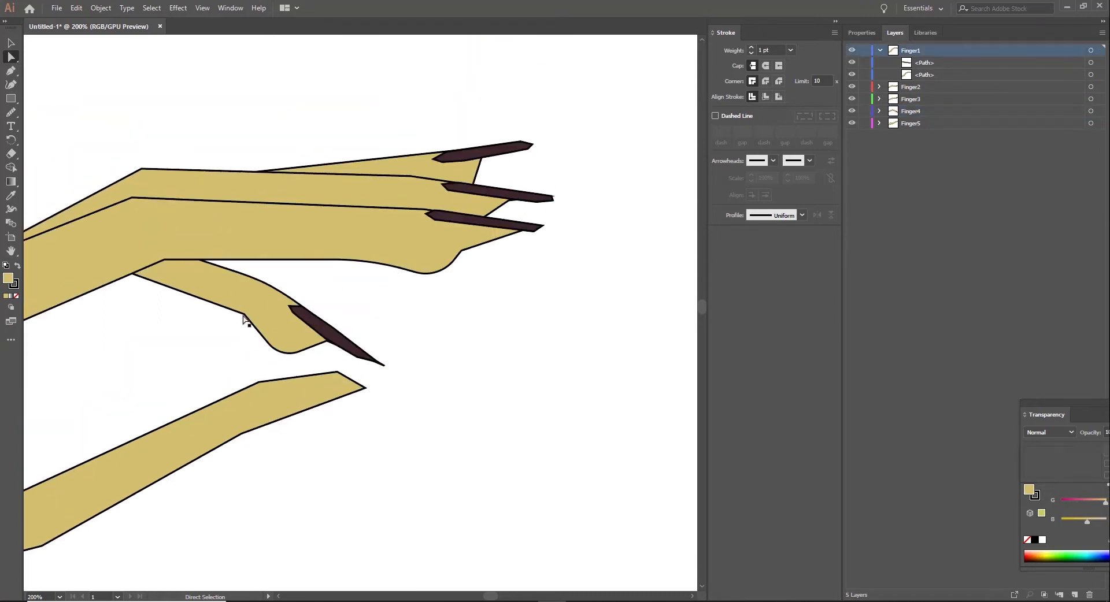
Step: Round the underside of the second fingertip while Finger1 and Finger4 are hidden, and show both layers again
{"action": "left_click", "coordinate": [244, 315]}
{"action": "left_click_drag", "start_coordinate": [240, 319], "coordinate": [185, 367]}
{"action": "left_click", "coordinate": [851, 111]}
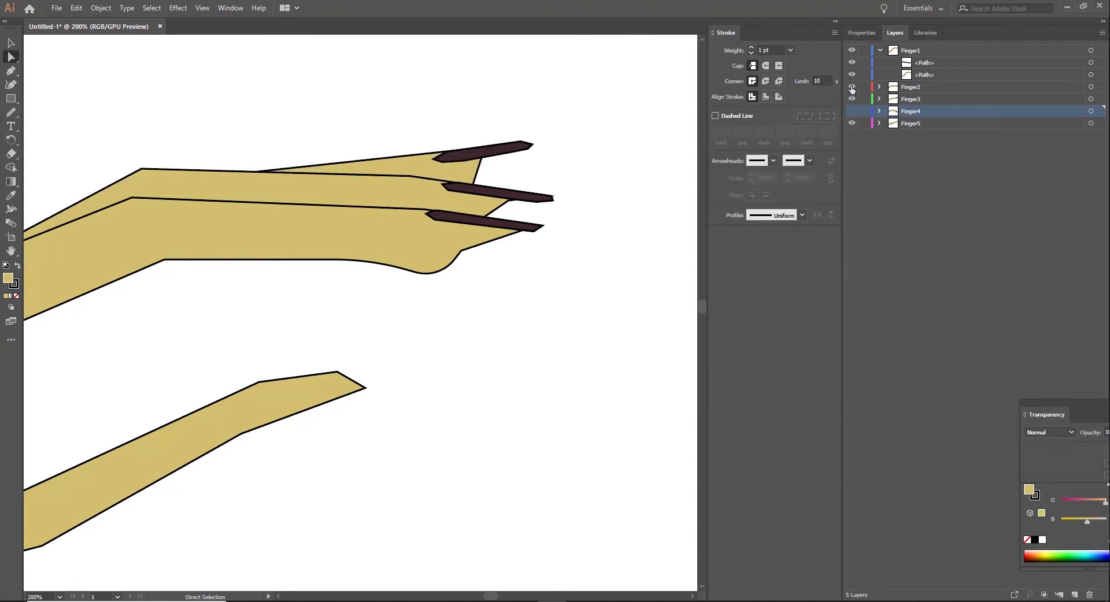
{"action": "left_click", "coordinate": [852, 51]}
{"action": "left_click", "coordinate": [448, 186]}
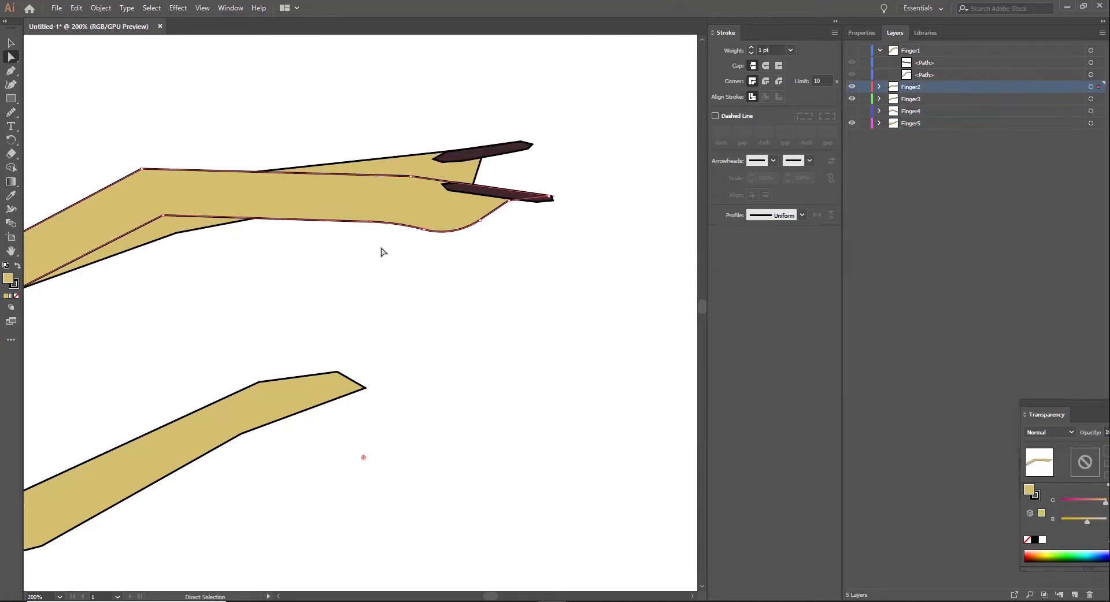
{"action": "left_click", "coordinate": [852, 50]}
{"action": "left_click", "coordinate": [851, 111]}
{"action": "left_click", "coordinate": [618, 227]}
Step: Round the sharp bend on the fourth finger's underside, just before its fingertip
{"action": "scroll", "coordinate": [619, 226], "scroll_direction": "down", "scroll_amount": 3}
{"action": "left_click_drag", "start_coordinate": [61, 152], "coordinate": [312, 140]}
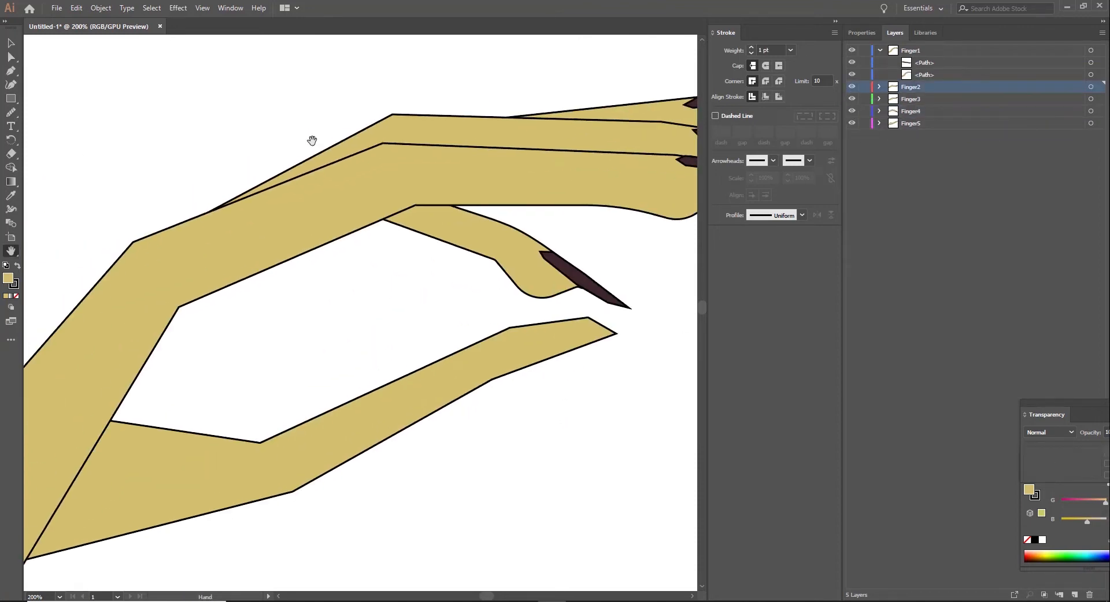
{"action": "key", "text": "a"}
{"action": "left_click", "coordinate": [497, 263]}
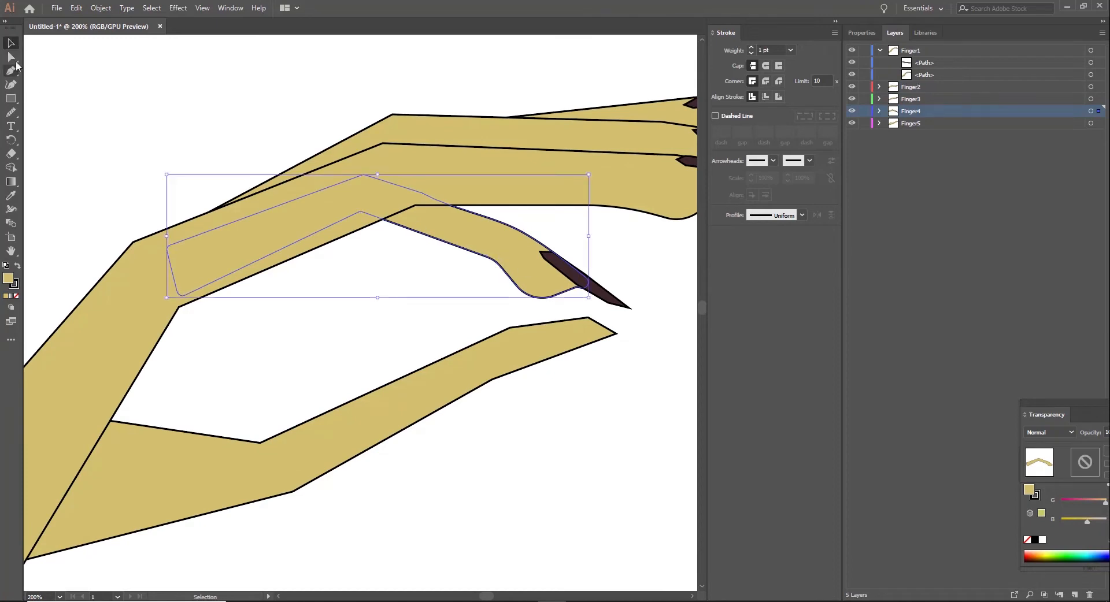
{"action": "left_click", "coordinate": [11, 57]}
{"action": "left_click", "coordinate": [492, 277]}
{"action": "left_click", "coordinate": [500, 266]}
{"action": "left_click", "coordinate": [533, 317]}
{"action": "scroll", "coordinate": [533, 317], "scroll_direction": "up", "scroll_amount": 2}
{"action": "key", "text": "ctrl+minus"}
{"action": "key", "text": "ctrl+minus"}
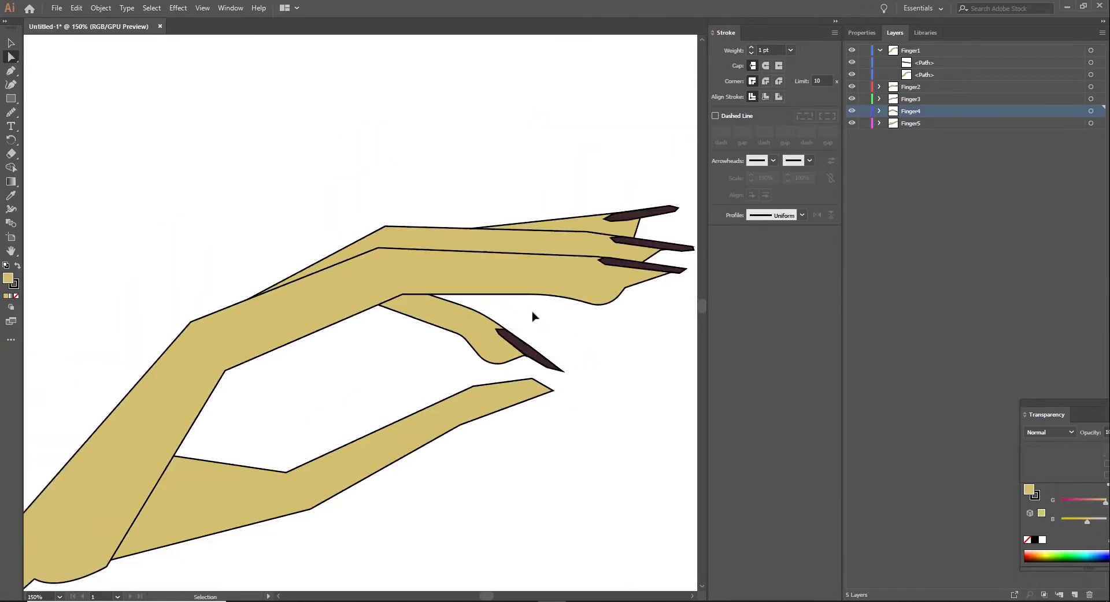
Step: Draw a narrow pointed nail shape with the Pen tool along the lower edge of the thumb's tip, on the Finger5 layer
{"action": "key", "text": "ctrl+plus"}
{"action": "key", "text": "ctrl+plus"}
{"action": "left_click", "coordinate": [911, 123]}
{"action": "scroll", "coordinate": [347, 323], "scroll_direction": "down", "scroll_amount": 1}
{"action": "key", "text": "p"}
{"action": "left_click_drag", "start_coordinate": [566, 370], "coordinate": [611, 361]}
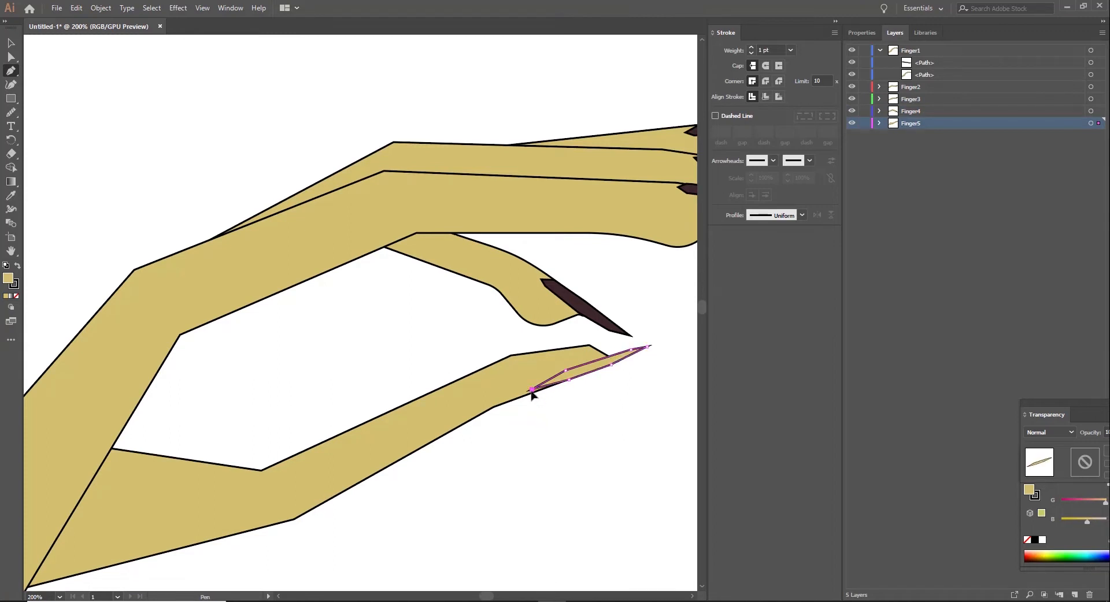
Step: Sample the fourth nail's dark fill for the thumb nail and shift the nail slightly down and inward
{"action": "left_click", "coordinate": [11, 195]}
{"action": "left_click", "coordinate": [586, 306]}
{"action": "left_click", "coordinate": [11, 43]}
{"action": "left_click_drag", "start_coordinate": [590, 370], "coordinate": [578, 378]}
{"action": "left_click", "coordinate": [524, 374]}
Step: Smooth the thumb's upper edge and round its tip with freehand strokes along the outline
{"action": "left_click", "coordinate": [11, 112]}
{"action": "mouse_move", "coordinate": [354, 425]}
{"action": "left_mouse_down"}
{"action": "mouse_move", "coordinate": [520, 356]}
{"action": "mouse_move", "coordinate": [590, 347]}
{"action": "left_mouse_up"}
{"action": "left_click_drag", "start_coordinate": [561, 348], "coordinate": [471, 368]}
{"action": "key", "text": "v"}
{"action": "left_click", "coordinate": [332, 307]}
{"action": "key", "text": "ctrl+0"}
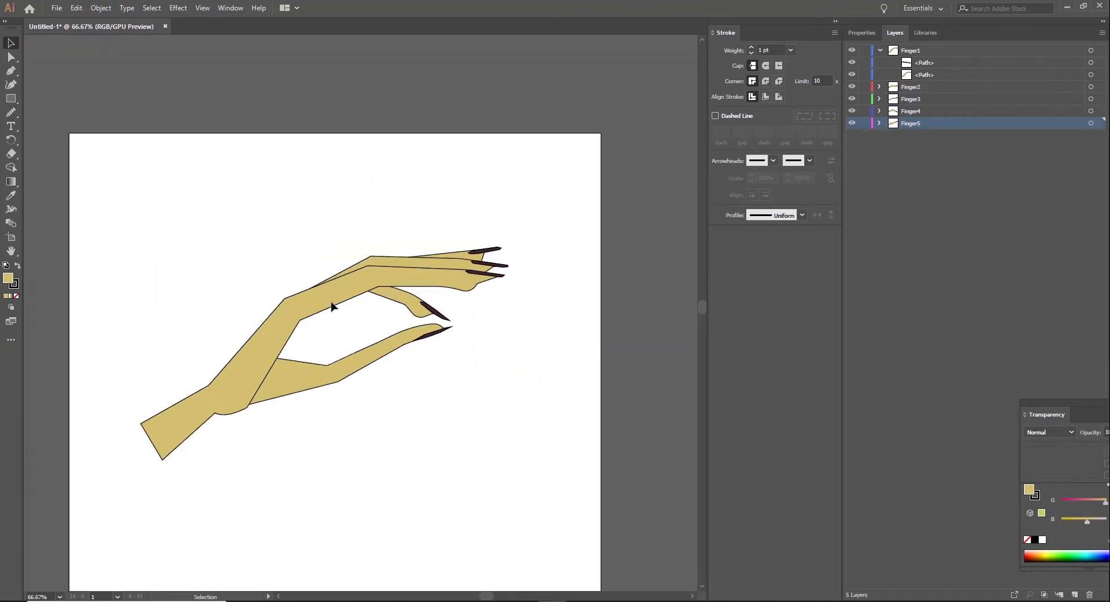
Step: Try removing the outline stroke from the first finger's shape, and undo the change
{"action": "scroll", "coordinate": [331, 307], "scroll_direction": "up", "scroll_amount": 2}
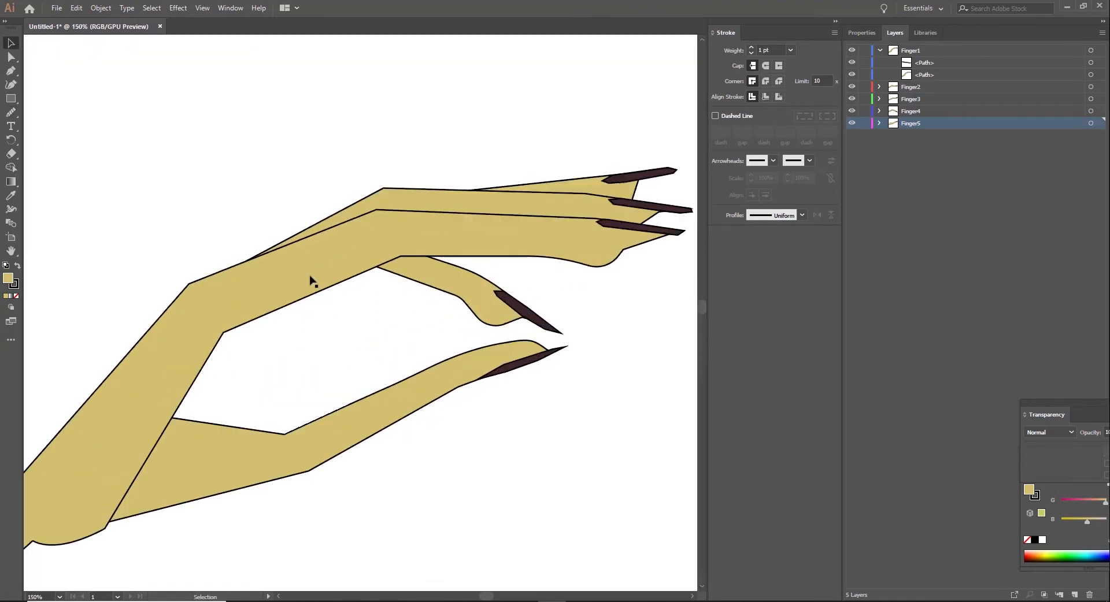
{"action": "left_click", "coordinate": [314, 282]}
{"action": "key", "text": "Return"}
{"action": "left_click", "coordinate": [544, 204]}
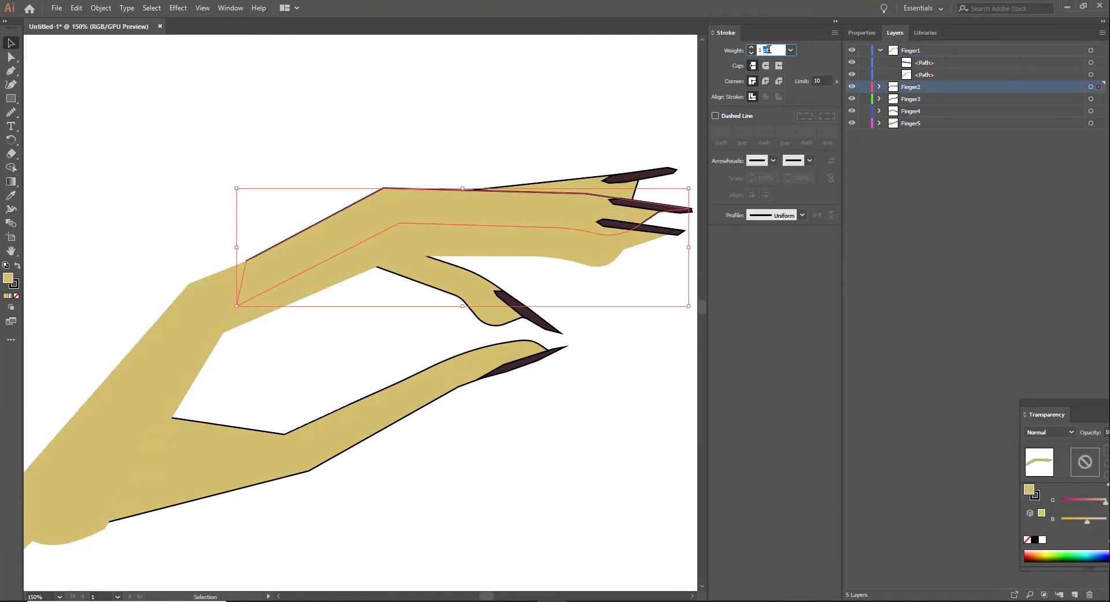
{"action": "left_click", "coordinate": [580, 66]}
{"action": "key", "text": "ctrl+z"}
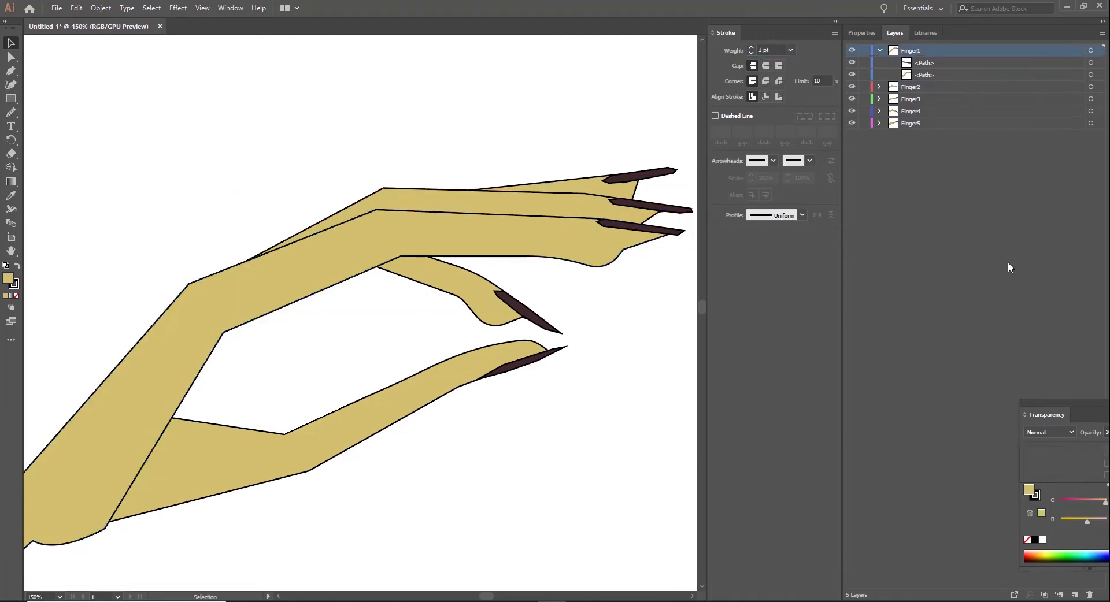
Step: Draw an open contour line with the Pen tool along the first finger's upper edge, from the hand to the nail
{"action": "left_click", "coordinate": [10, 70]}
{"action": "left_click", "coordinate": [247, 261]}
{"action": "left_click", "coordinate": [376, 210]}
{"action": "left_click", "coordinate": [596, 218]}
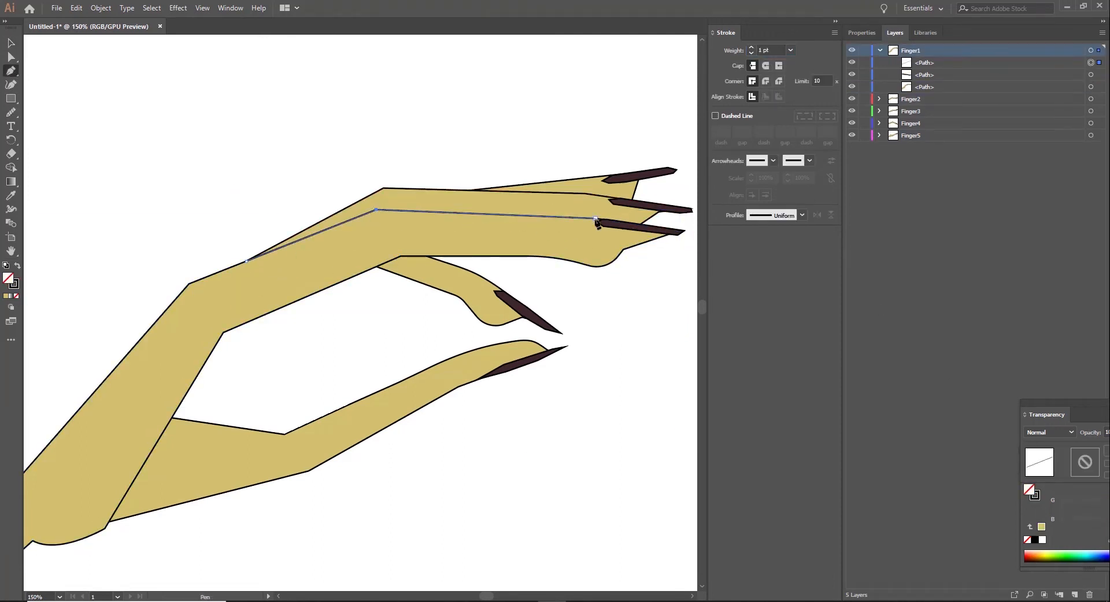
Step: Remove the outline stroke from the first finger's filled shape
{"action": "key", "text": "a"}
{"action": "left_click", "coordinate": [500, 243]}
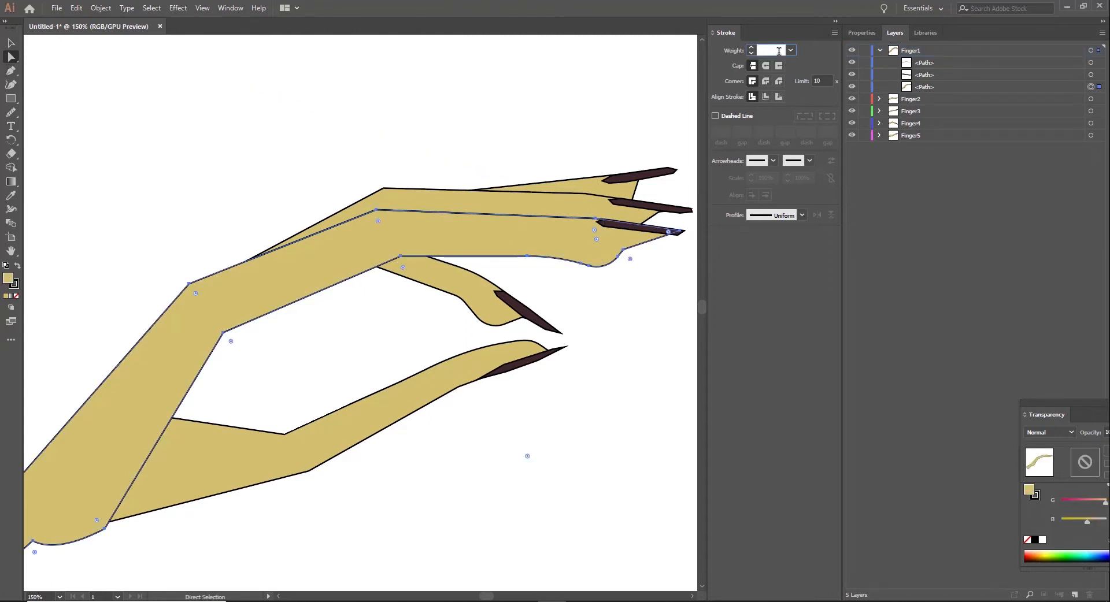
{"action": "key", "text": "Return"}
{"action": "left_click", "coordinate": [603, 426]}
Step: Draw an open contour line on the Finger2 layer along the second finger's upper edge, from the nail back to the hand
{"action": "left_click", "coordinate": [552, 200]}
{"action": "left_click", "coordinate": [10, 71]}
{"action": "left_click", "coordinate": [621, 199]}
{"action": "left_click", "coordinate": [587, 194]}
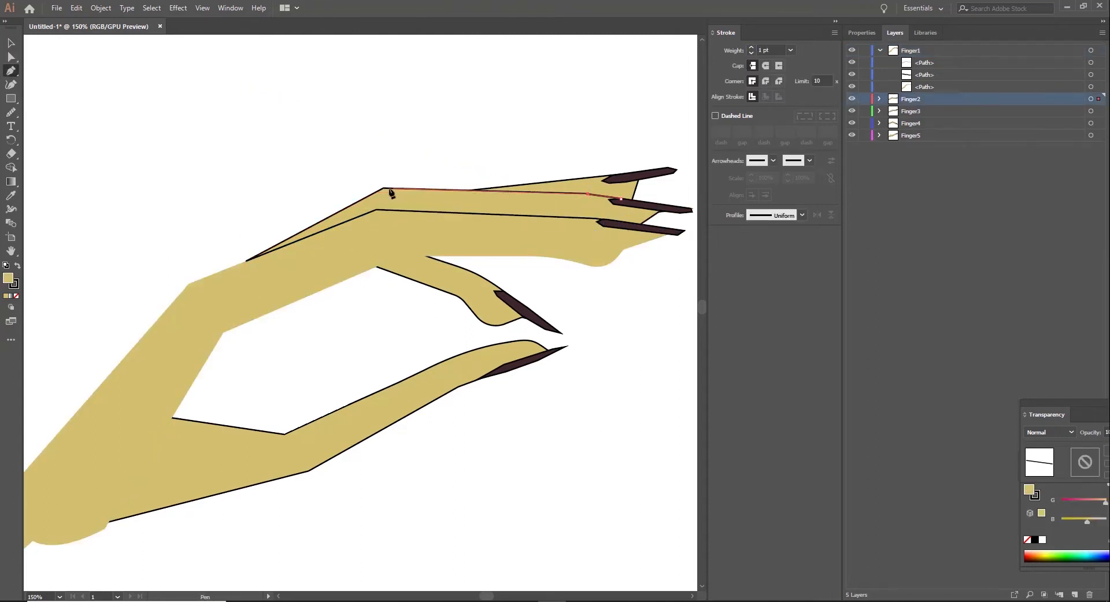
{"action": "left_click", "coordinate": [384, 188]}
{"action": "left_click", "coordinate": [246, 261]}
Step: Set the stroke weight of the second finger's filled shape to 0
{"action": "left_click", "coordinate": [10, 43]}
{"action": "left_click", "coordinate": [573, 213]}
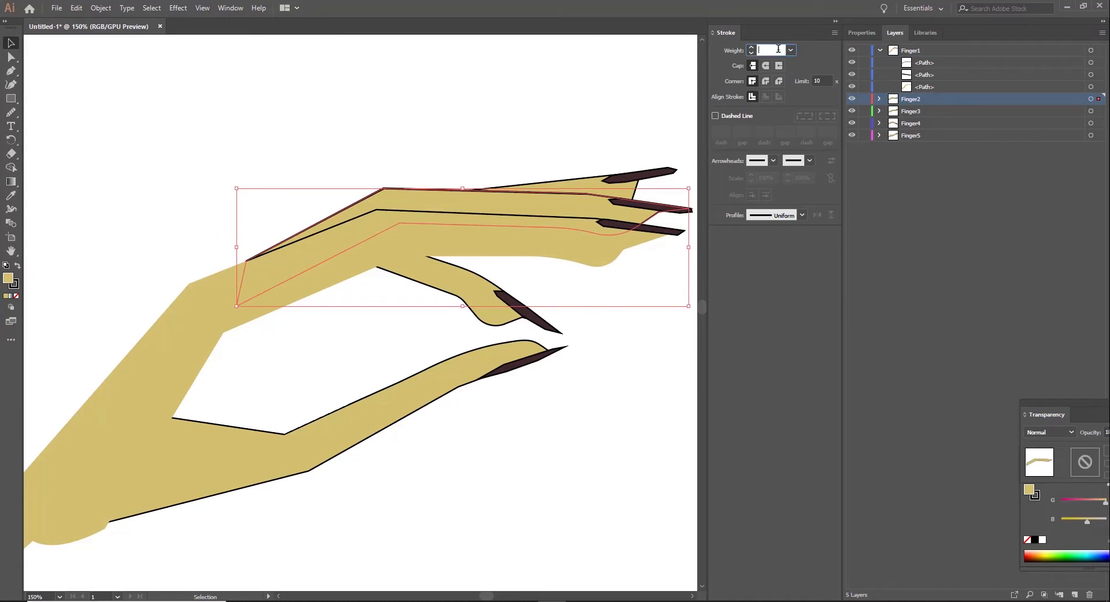
{"action": "type", "text": "0"}
{"action": "key", "text": "Return"}
{"action": "left_click", "coordinate": [536, 467]}
{"action": "left_click", "coordinate": [630, 185]}
{"action": "left_click", "coordinate": [11, 57]}
{"action": "left_click", "coordinate": [10, 71]}
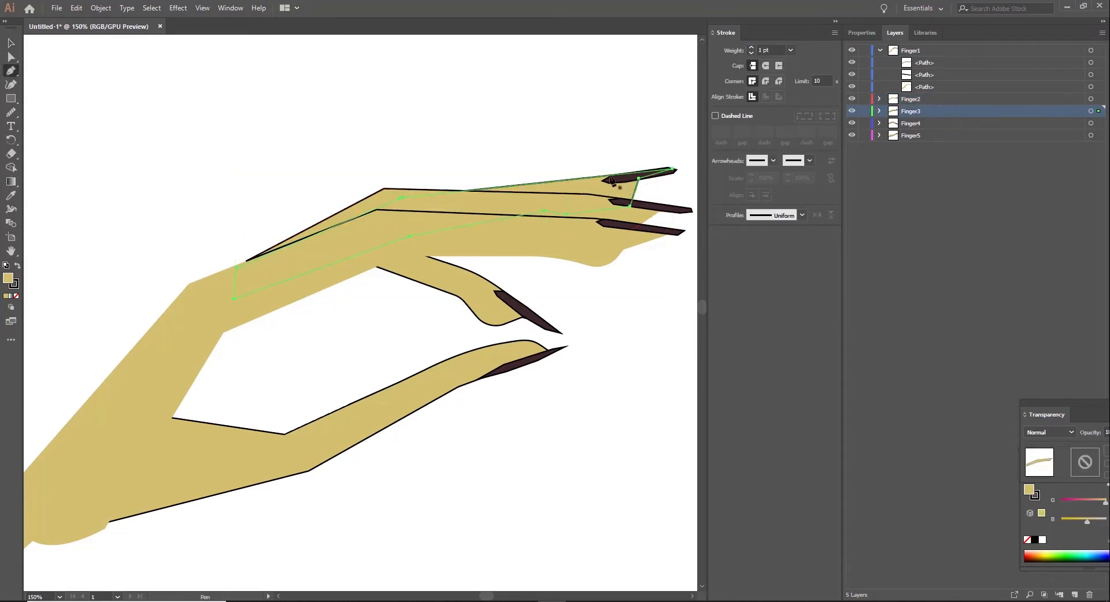
{"action": "left_click", "coordinate": [600, 345]}
{"action": "right_click", "coordinate": [599, 378]}
{"action": "left_click", "coordinate": [573, 396]}
{"action": "key", "text": "ctrl+z"}
{"action": "key", "text": "ctrl+z"}
Step: Hide the Finger1 and Finger2 layers and try to draw a contour line along the third finger's upper edge
{"action": "left_click", "coordinate": [11, 44]}
{"action": "left_click", "coordinate": [144, 127]}
{"action": "left_click", "coordinate": [10, 70]}
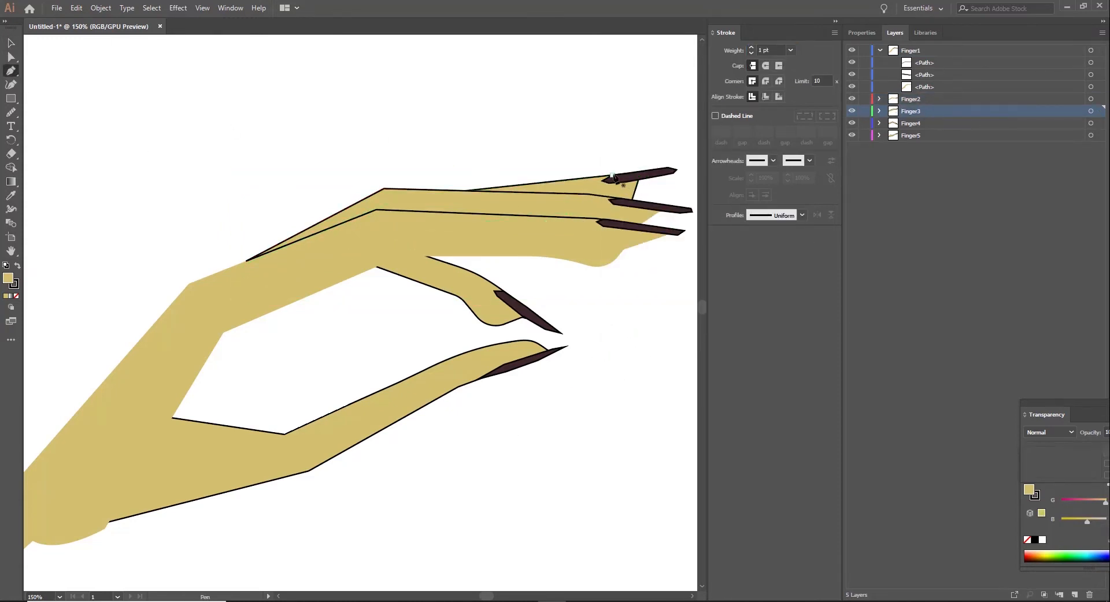
{"action": "left_click", "coordinate": [612, 175]}
{"action": "left_click", "coordinate": [852, 50]}
{"action": "left_click", "coordinate": [851, 99]}
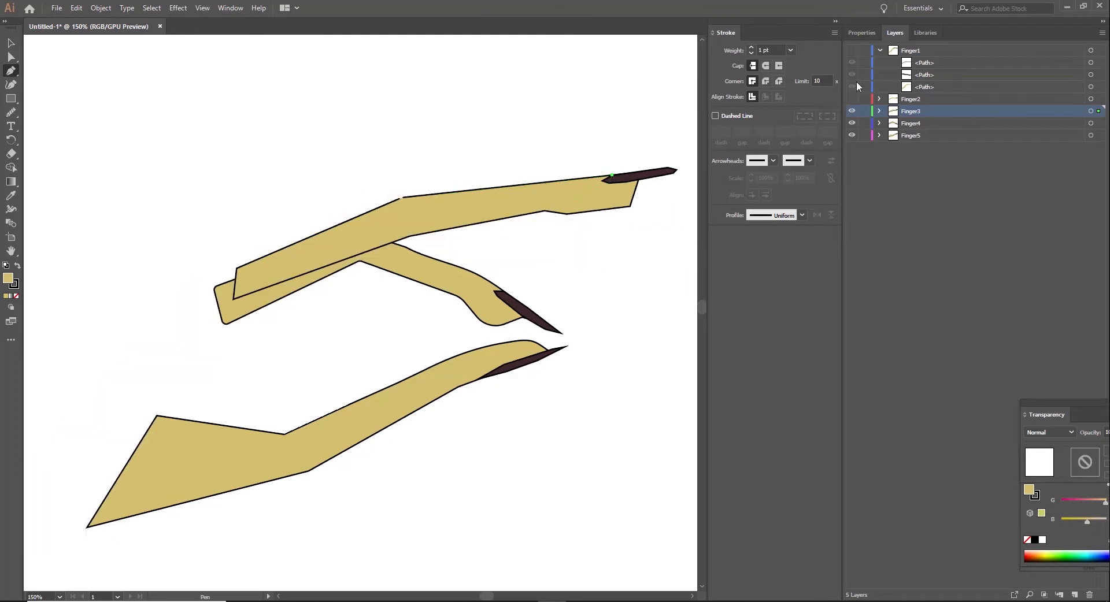
{"action": "left_click", "coordinate": [403, 199]}
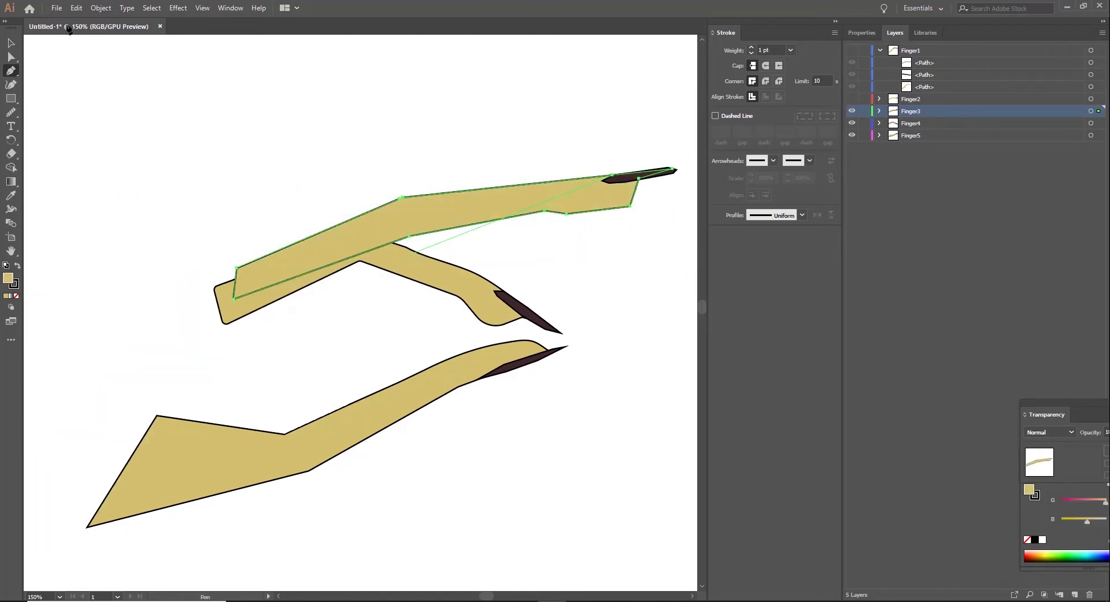
{"action": "left_click", "coordinate": [10, 43]}
{"action": "left_click", "coordinate": [10, 71]}
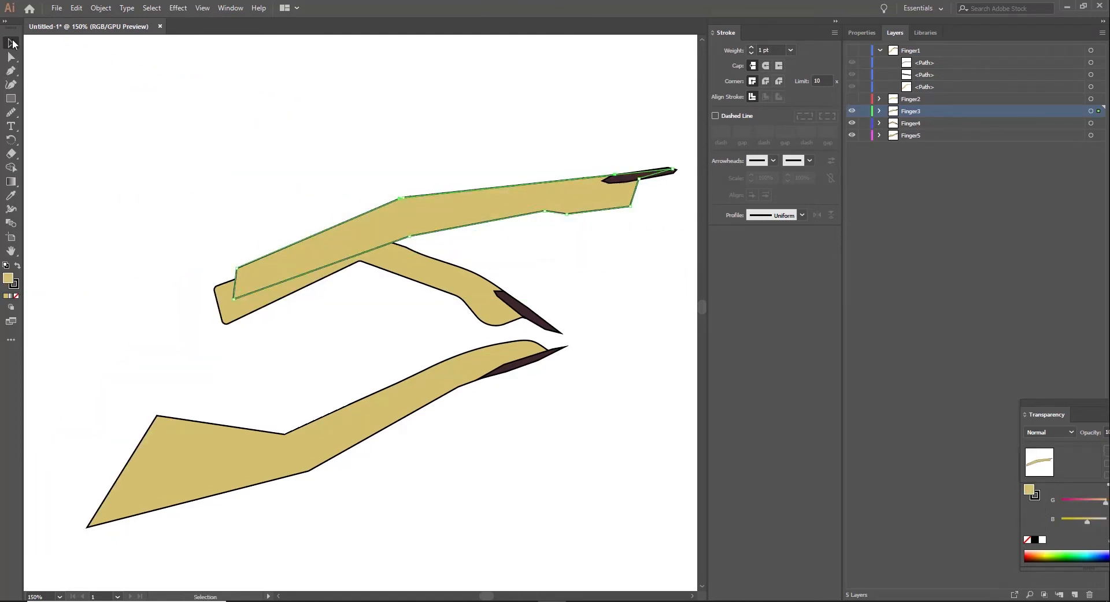
Step: Draw an open contour line along the third finger's upper edge, from the nail over the knuckle to its base
{"action": "left_click", "coordinate": [620, 174]}
{"action": "left_click", "coordinate": [400, 197]}
{"action": "left_click", "coordinate": [237, 268]}
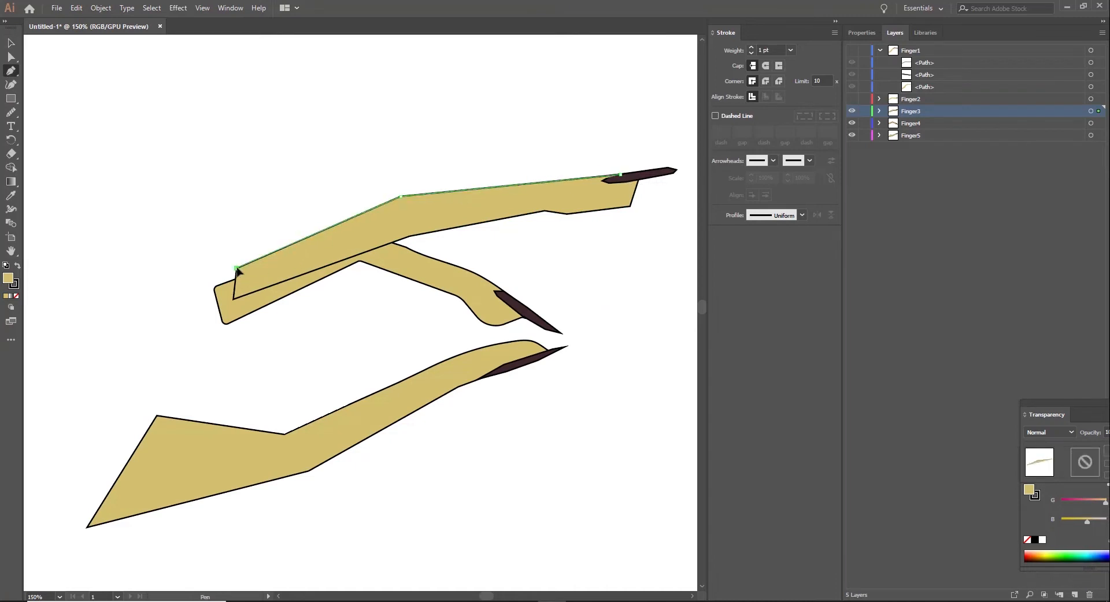
{"action": "left_click", "coordinate": [11, 44]}
{"action": "left_click", "coordinate": [168, 101]}
Step: Try to remove the third finger's outline by setting the stroke weight to 0
{"action": "left_click", "coordinate": [418, 206]}
{"action": "left_click", "coordinate": [779, 50]}
{"action": "key", "text": "BackSpace"}
{"action": "key", "text": "BackSpace"}
{"action": "key", "text": "BackSpace"}
{"action": "key", "text": "BackSpace"}
{"action": "type", "text": "0"}
{"action": "key", "text": "Return"}
{"action": "left_click", "coordinate": [612, 387]}
{"action": "key", "text": "ctrl+z"}
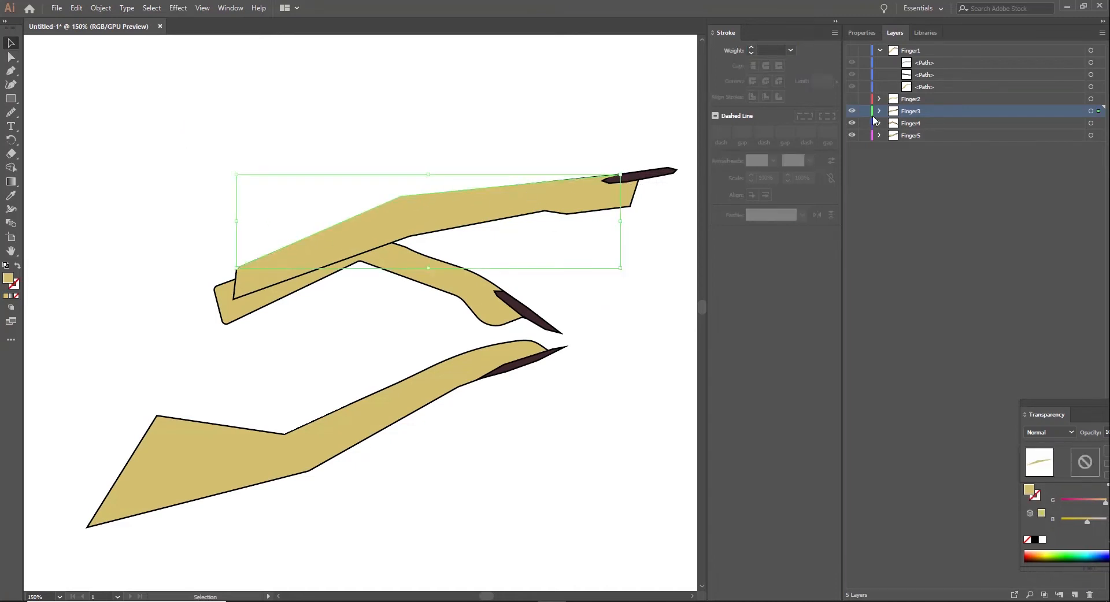
Step: Expand the Finger3 layer and give the third finger's contour line no fill and a black stroke
{"action": "left_click", "coordinate": [879, 111]}
{"action": "left_click", "coordinate": [17, 266]}
{"action": "double_click", "coordinate": [15, 285]}
{"action": "left_click_drag", "start_coordinate": [594, 354], "coordinate": [568, 387]}
{"action": "left_click", "coordinate": [844, 243]}
{"action": "left_click", "coordinate": [79, 126]}
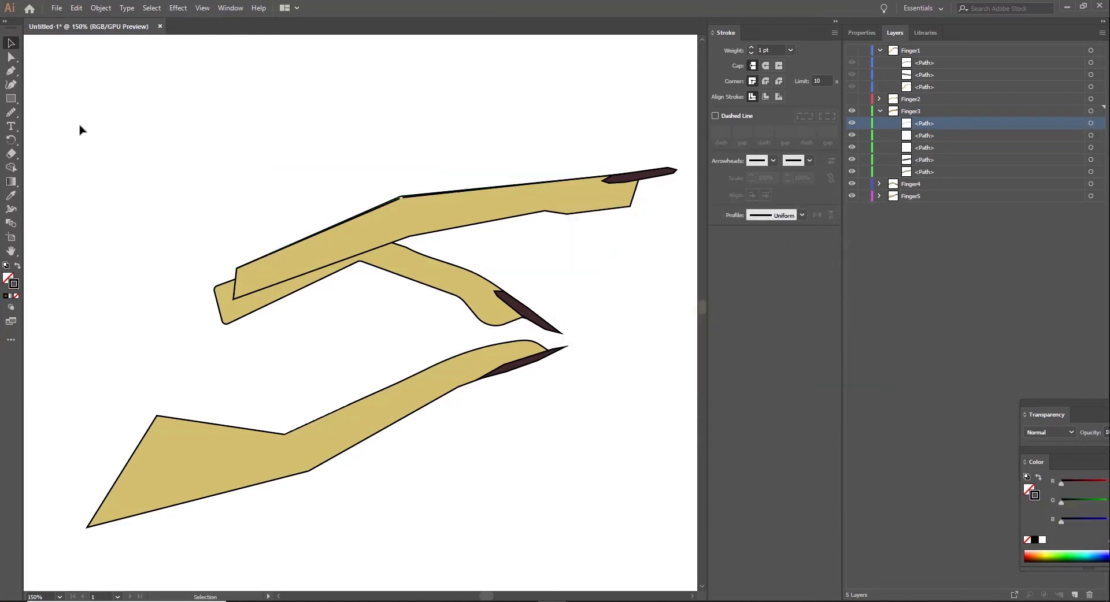
Step: Hide the Finger3 layer and draw an open contour line along the fourth finger's upper edge on the Finger4 layer
{"action": "left_click", "coordinate": [896, 186]}
{"action": "left_click", "coordinate": [879, 111]}
{"action": "left_click", "coordinate": [852, 111]}
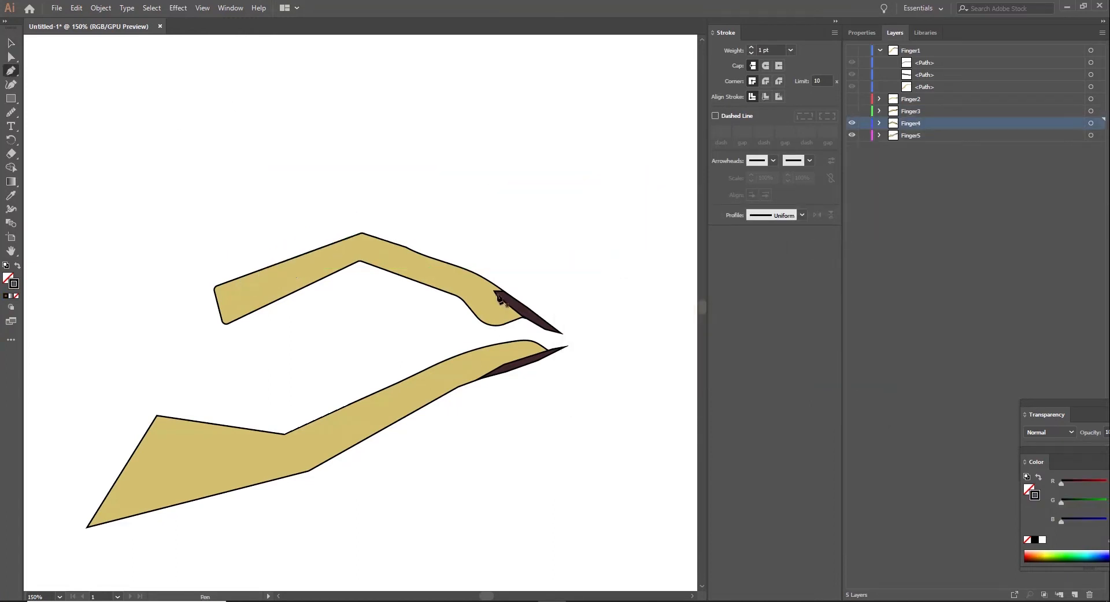
{"action": "left_click", "coordinate": [216, 287]}
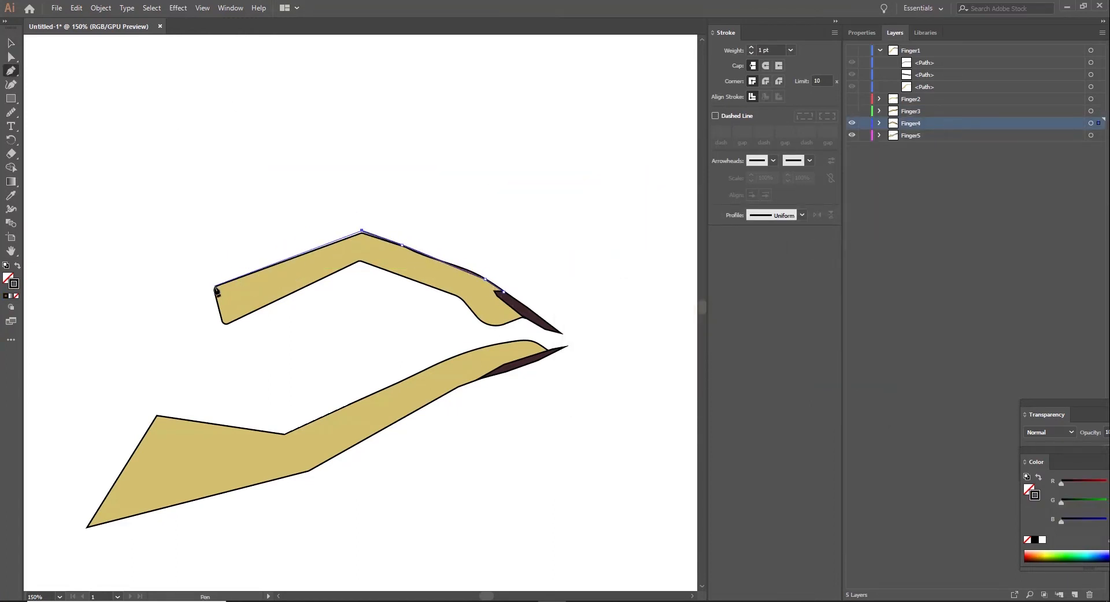
{"action": "key", "text": "a"}
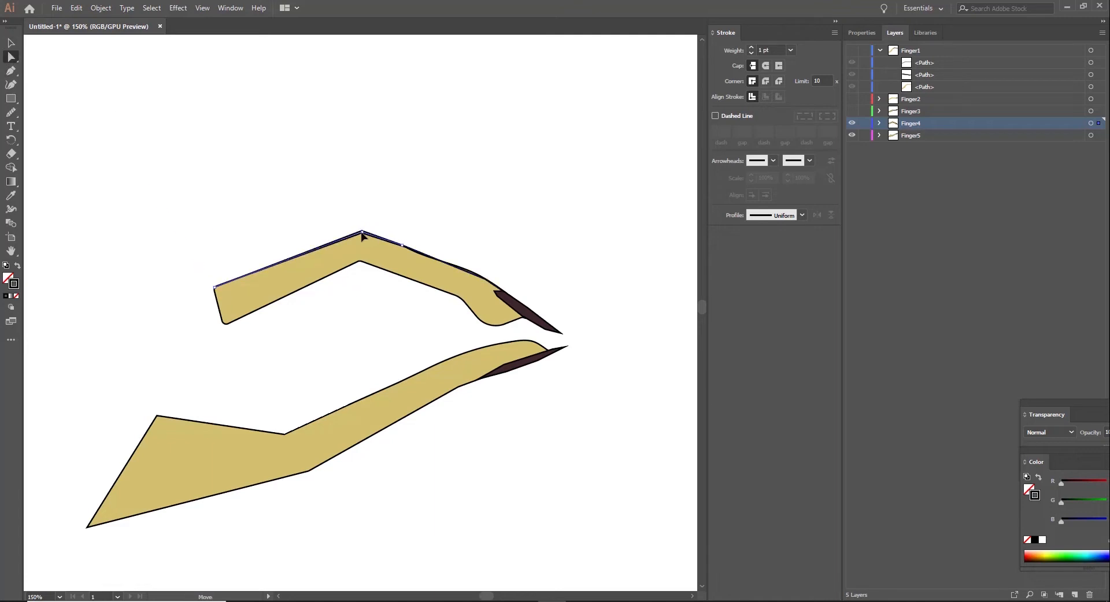
{"action": "left_click_drag", "start_coordinate": [361, 233], "coordinate": [362, 234]}
Step: Remove the fourth finger's outline by setting its stroke weight to 0
{"action": "left_click", "coordinate": [348, 195]}
{"action": "left_click", "coordinate": [353, 258]}
{"action": "double_click", "coordinate": [766, 50]}
{"action": "type", "text": "0"}
{"action": "key", "text": "Return"}
{"action": "left_click", "coordinate": [496, 199]}
Step: Show the Finger3 and Finger2 layers and draw an open contour line along the second finger's upper edge, from the nail to its base
{"action": "left_click", "coordinate": [852, 111]}
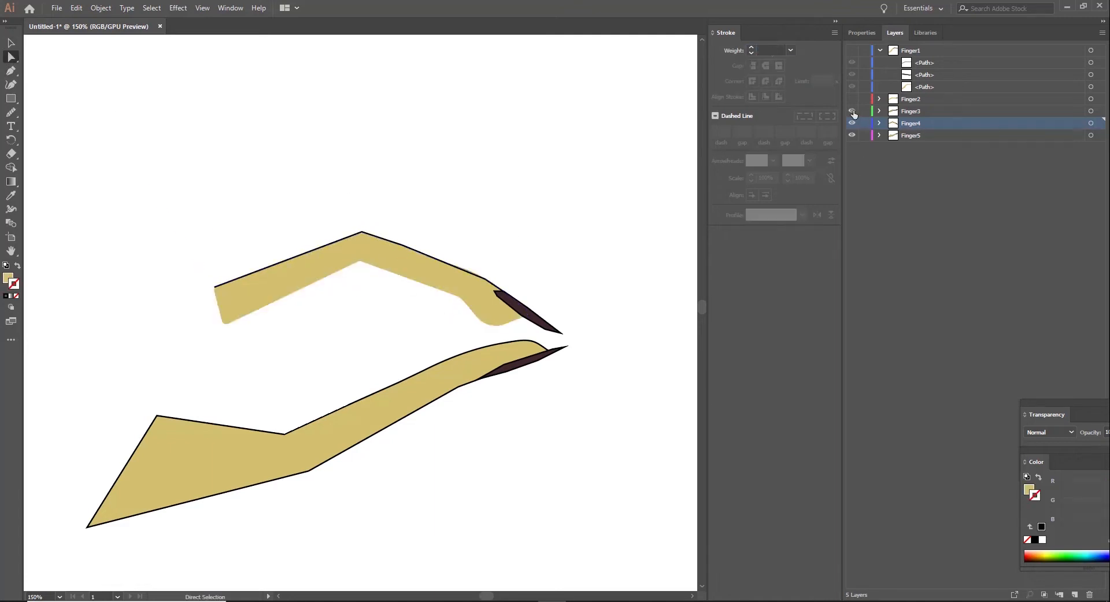
{"action": "left_click", "coordinate": [853, 99]}
{"action": "left_click", "coordinate": [880, 99]}
{"action": "key", "text": "p"}
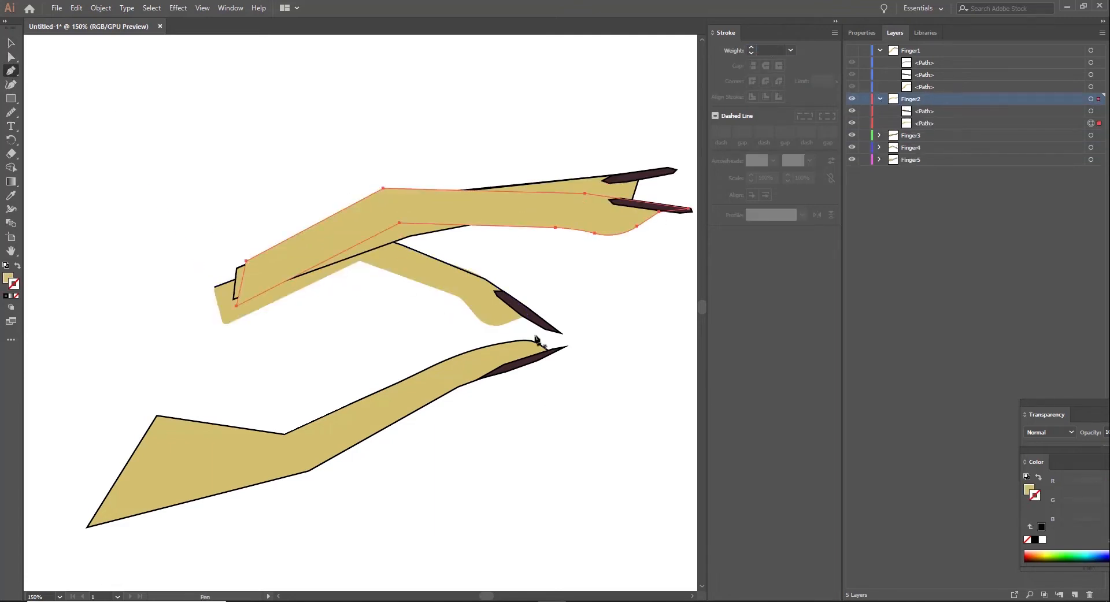
{"action": "left_click", "coordinate": [621, 198]}
{"action": "left_click", "coordinate": [383, 188]}
{"action": "left_click", "coordinate": [246, 262]}
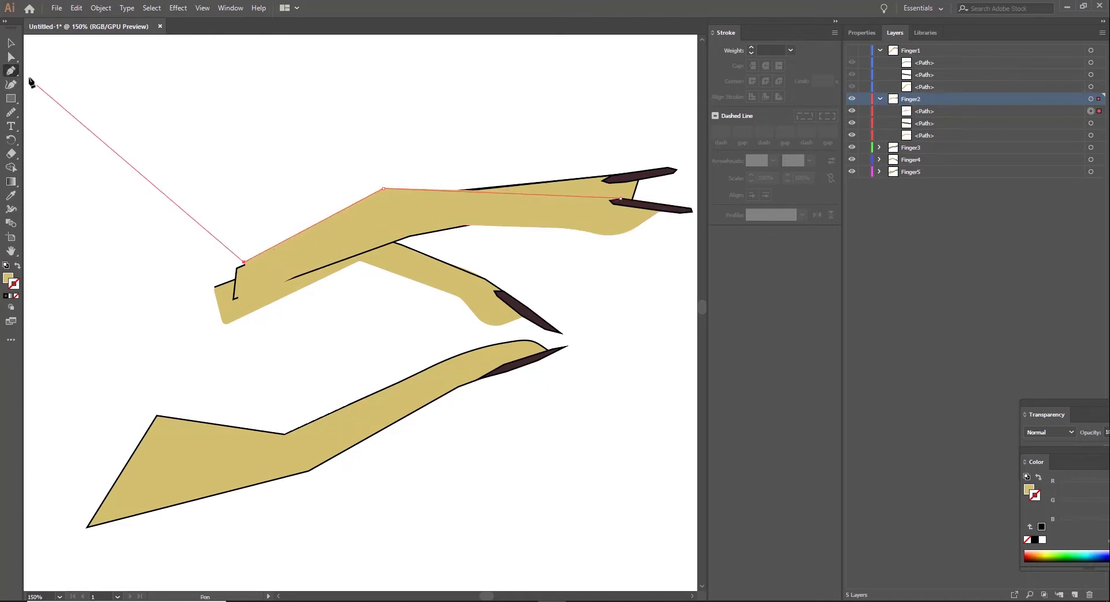
Step: Give the second finger's contour line no fill and a black stroke
{"action": "left_click", "coordinate": [11, 58]}
{"action": "key", "text": "shift+x"}
{"action": "double_click", "coordinate": [15, 285]}
{"action": "left_click_drag", "start_coordinate": [590, 365], "coordinate": [570, 393]}
{"action": "left_click", "coordinate": [839, 247]}
{"action": "key", "text": "ctrl+shift+a"}
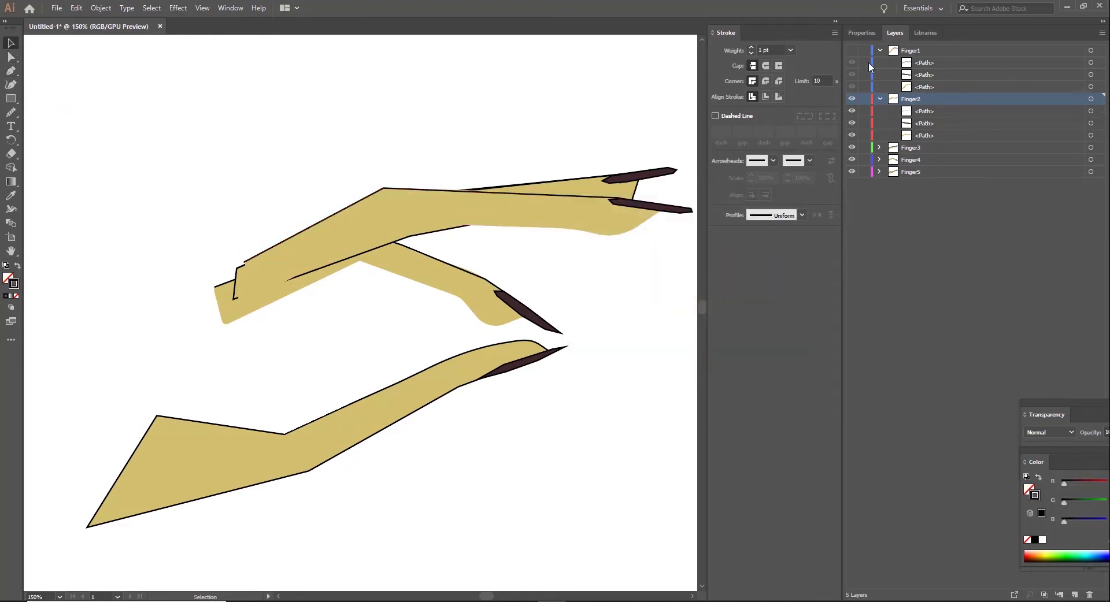
Step: Examine the overlapping lines along the second finger's upper edge with the Finger1 layer shown and hidden
{"action": "left_click", "coordinate": [852, 50]}
{"action": "left_click", "coordinate": [612, 220]}
{"action": "left_click", "coordinate": [8, 57]}
{"action": "left_click", "coordinate": [578, 204]}
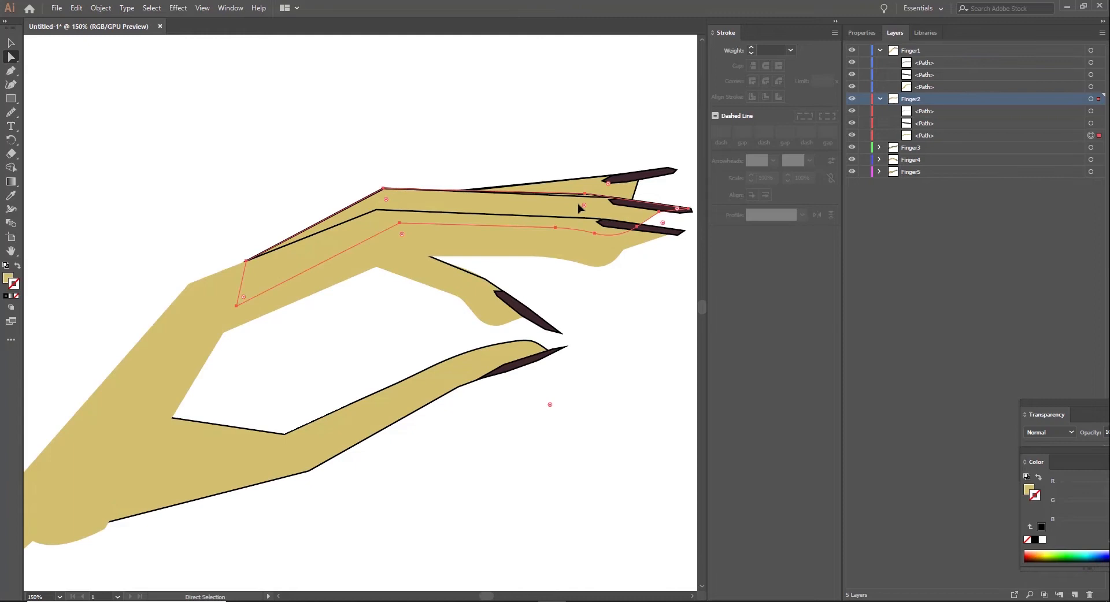
{"action": "left_click", "coordinate": [439, 275]}
{"action": "left_click", "coordinate": [537, 399]}
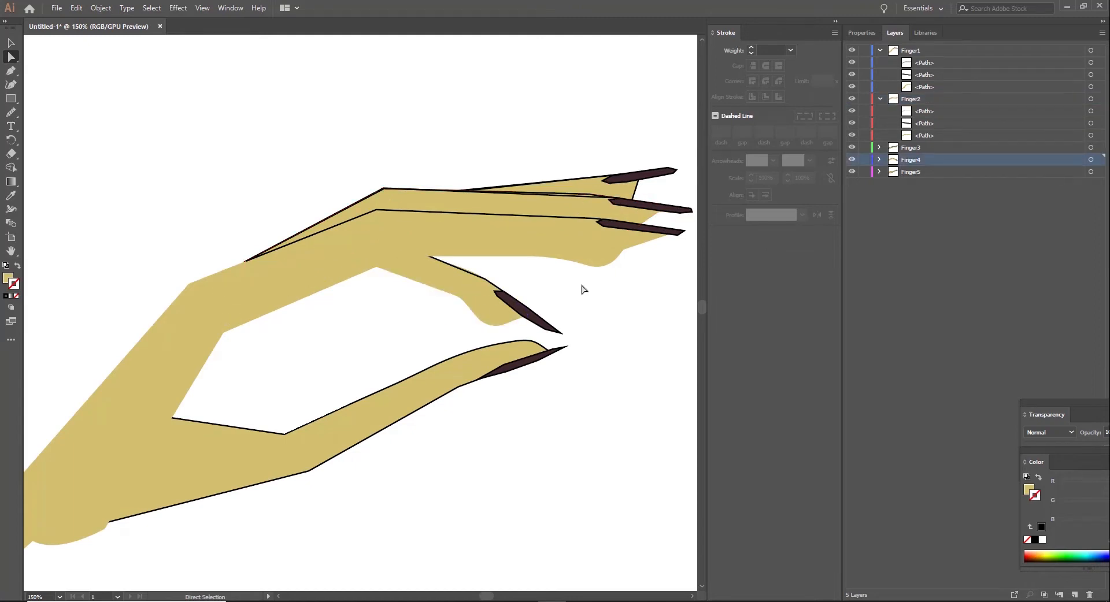
{"action": "scroll", "coordinate": [639, 372], "scroll_direction": "up", "scroll_amount": 2}
{"action": "left_click", "coordinate": [517, 268]}
{"action": "left_click", "coordinate": [852, 50]}
{"action": "left_click", "coordinate": [852, 50]}
{"action": "left_click", "coordinate": [852, 51]}
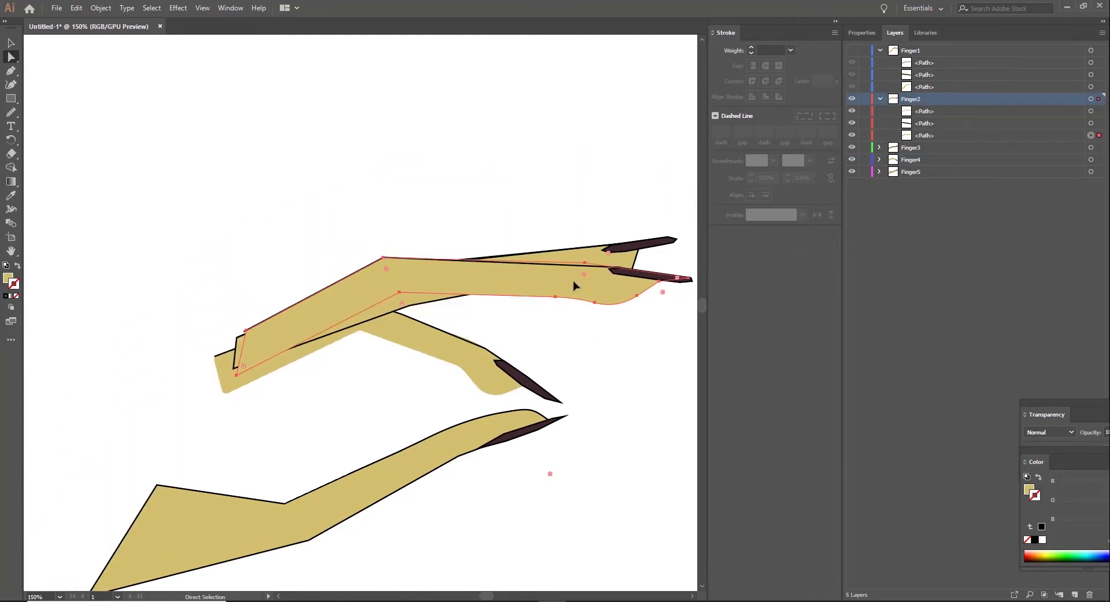
{"action": "left_click", "coordinate": [574, 282]}
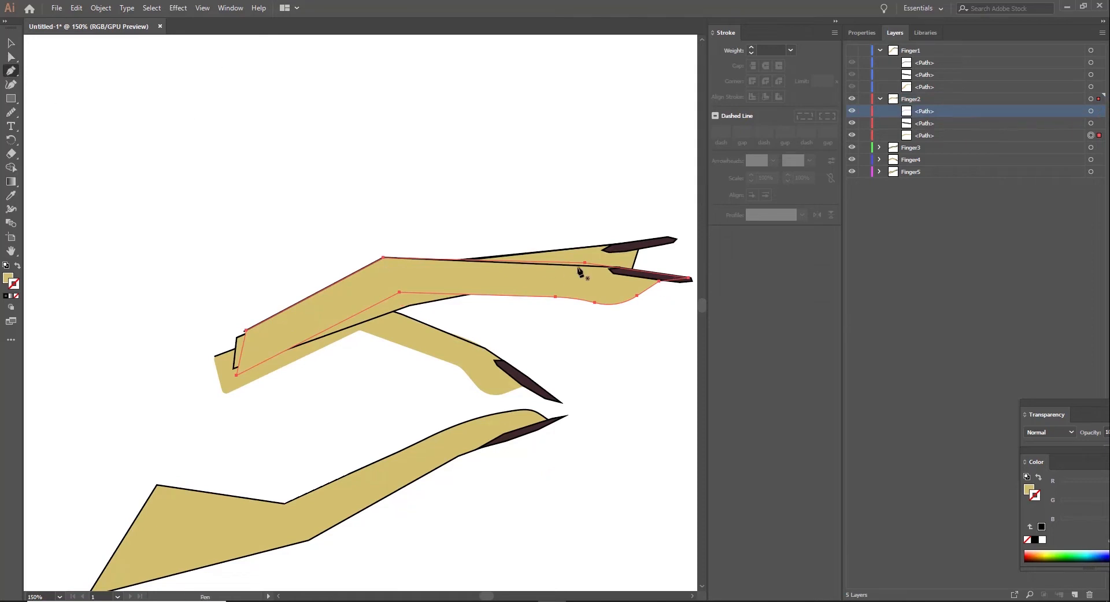
{"action": "left_click", "coordinate": [929, 127]}
{"action": "left_click", "coordinate": [11, 57]}
{"action": "left_click", "coordinate": [587, 267]}
{"action": "left_click", "coordinate": [853, 111]}
{"action": "left_click", "coordinate": [852, 111]}
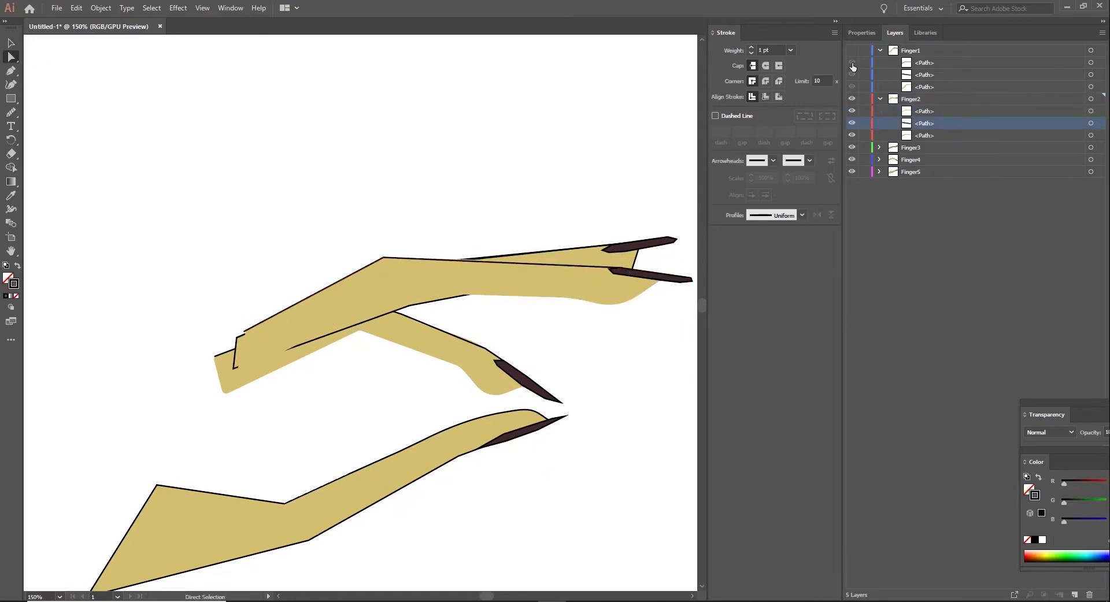
Step: Show the Finger1 layer and delete the contour line drawn on the Finger2 layer
{"action": "left_click", "coordinate": [852, 51]}
{"action": "left_click", "coordinate": [594, 280]}
{"action": "left_click", "coordinate": [853, 124]}
{"action": "left_click", "coordinate": [852, 124]}
{"action": "left_click", "coordinate": [927, 138]}
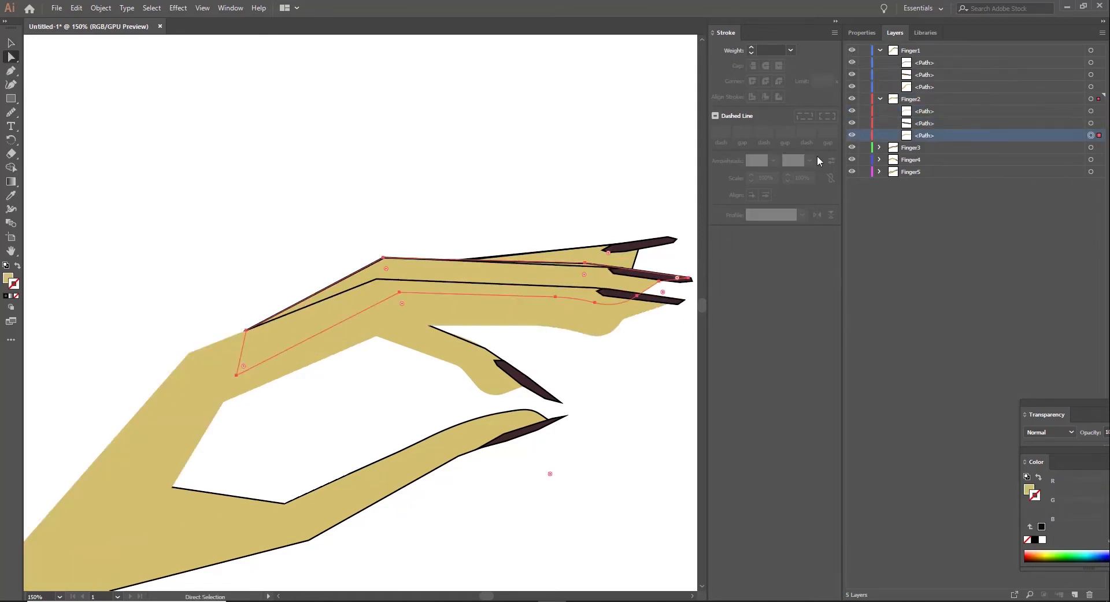
{"action": "left_click", "coordinate": [853, 135]}
{"action": "left_click", "coordinate": [852, 135]}
{"action": "left_click", "coordinate": [592, 278]}
{"action": "left_click", "coordinate": [853, 98]}
{"action": "left_click", "coordinate": [853, 99]}
{"action": "left_click", "coordinate": [581, 275]}
{"action": "key", "text": "Delete"}
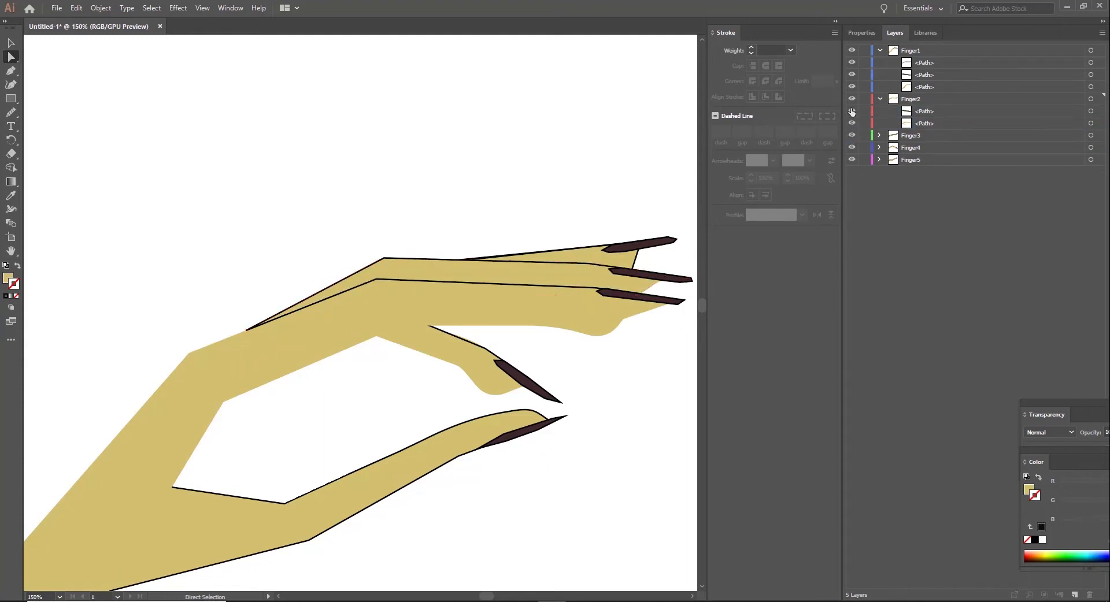
Step: Move the contour path from the Finger1 layer into the Finger2 layer and delete it
{"action": "left_click", "coordinate": [852, 111]}
{"action": "left_click", "coordinate": [853, 111]}
{"action": "left_click", "coordinate": [848, 134]}
{"action": "left_click", "coordinate": [852, 148]}
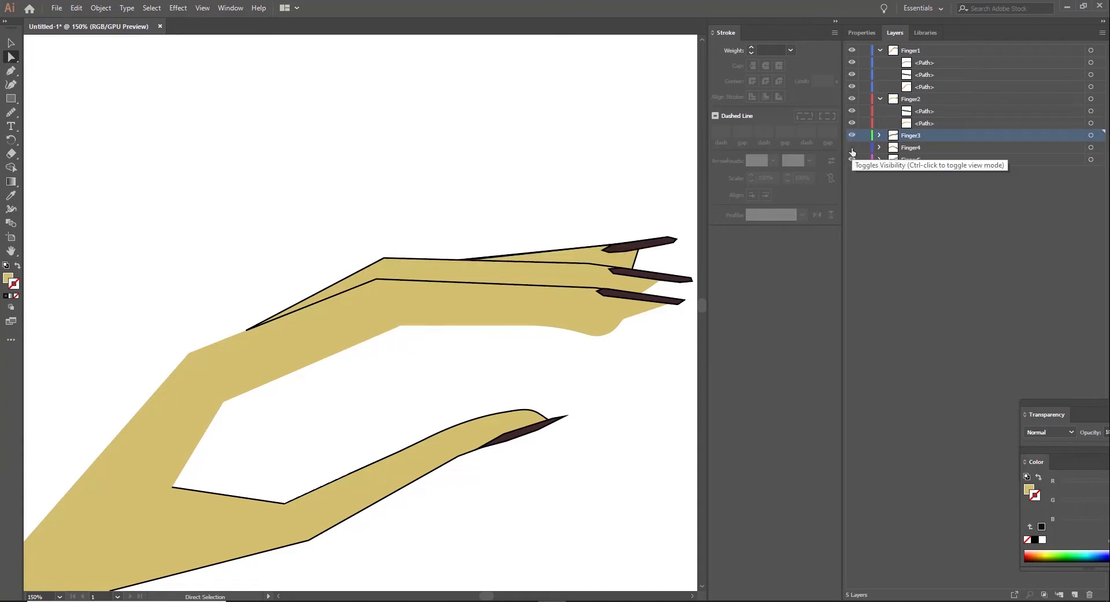
{"action": "left_click", "coordinate": [853, 148]}
{"action": "left_click", "coordinate": [852, 51]}
{"action": "left_click", "coordinate": [852, 50]}
{"action": "left_click_drag", "start_coordinate": [922, 64], "coordinate": [920, 104]}
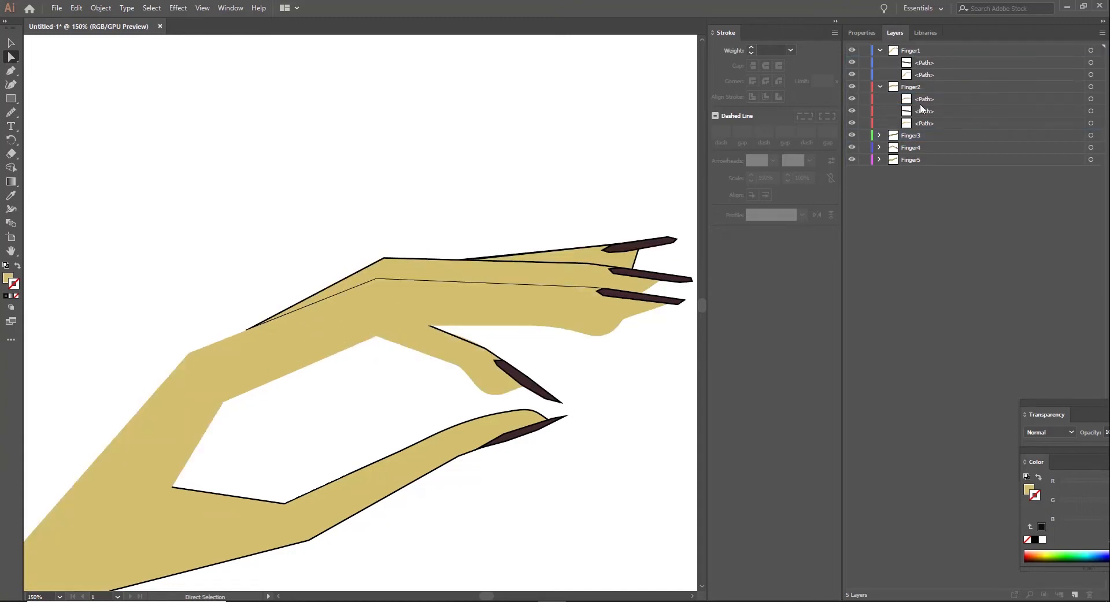
{"action": "left_click", "coordinate": [852, 64]}
{"action": "left_click", "coordinate": [851, 99]}
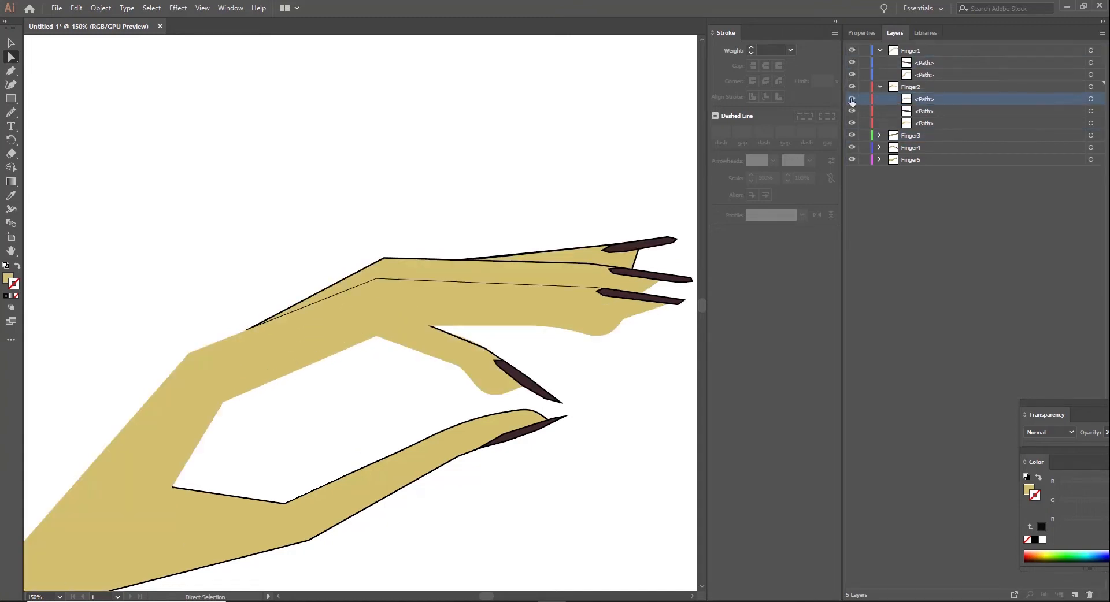
{"action": "left_click", "coordinate": [1090, 595]}
Step: Hide the Finger2 to Finger5 layers and draw an open contour line along the first finger's upper edge, from the nail to the hand's bend
{"action": "left_click_drag", "start_coordinate": [852, 87], "coordinate": [853, 146]}
{"action": "left_click", "coordinate": [11, 74]}
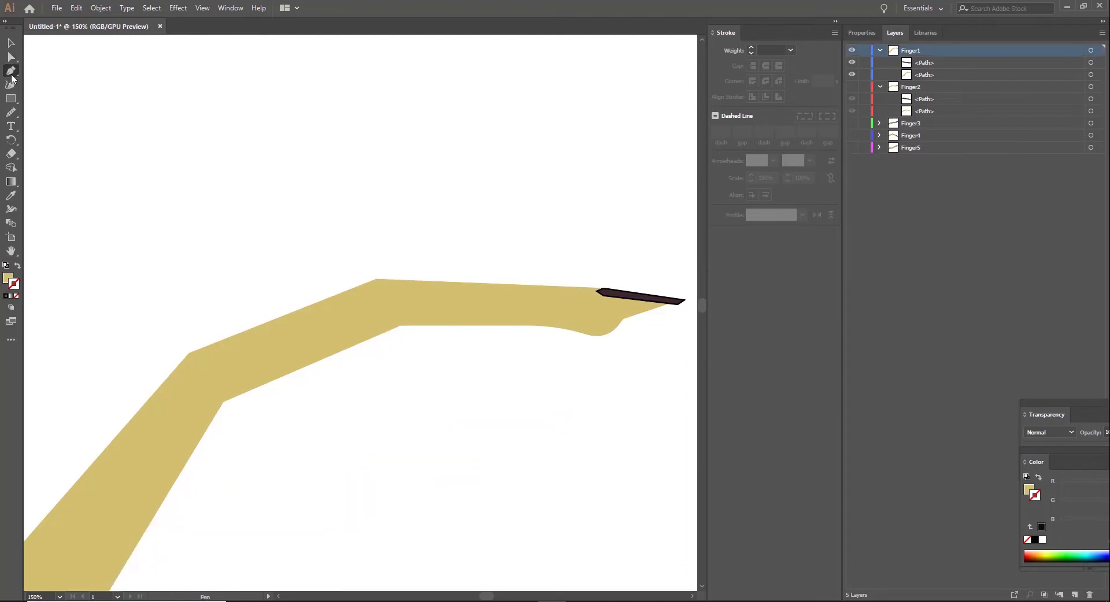
{"action": "left_click", "coordinate": [602, 288]}
{"action": "left_click", "coordinate": [376, 279]}
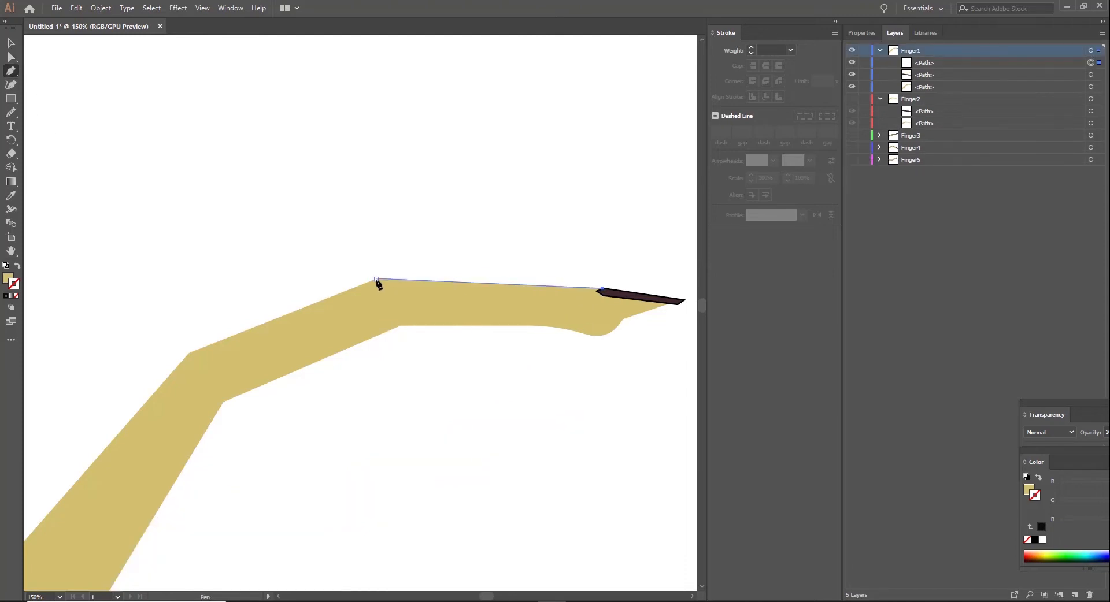
Step: Give the first finger's contour line no fill and a black stroke
{"action": "left_click", "coordinate": [18, 266]}
{"action": "double_click", "coordinate": [14, 284]}
{"action": "left_click_drag", "start_coordinate": [615, 318], "coordinate": [601, 392]}
{"action": "left_click", "coordinate": [853, 244]}
{"action": "key", "text": "v"}
{"action": "key", "text": "ctrl+shift+a"}
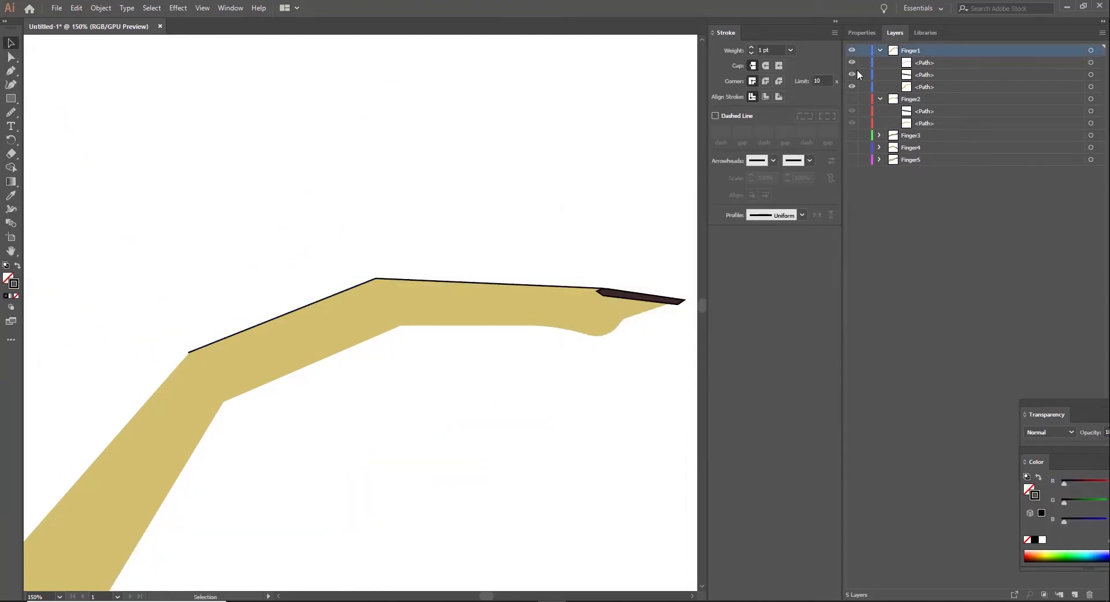
Step: Show the Finger2 layer and draw an open contour line along the second finger's upper edge, from the nail over the knuckle to its base
{"action": "left_click", "coordinate": [853, 99]}
{"action": "key", "text": "p"}
{"action": "left_click", "coordinate": [620, 268]}
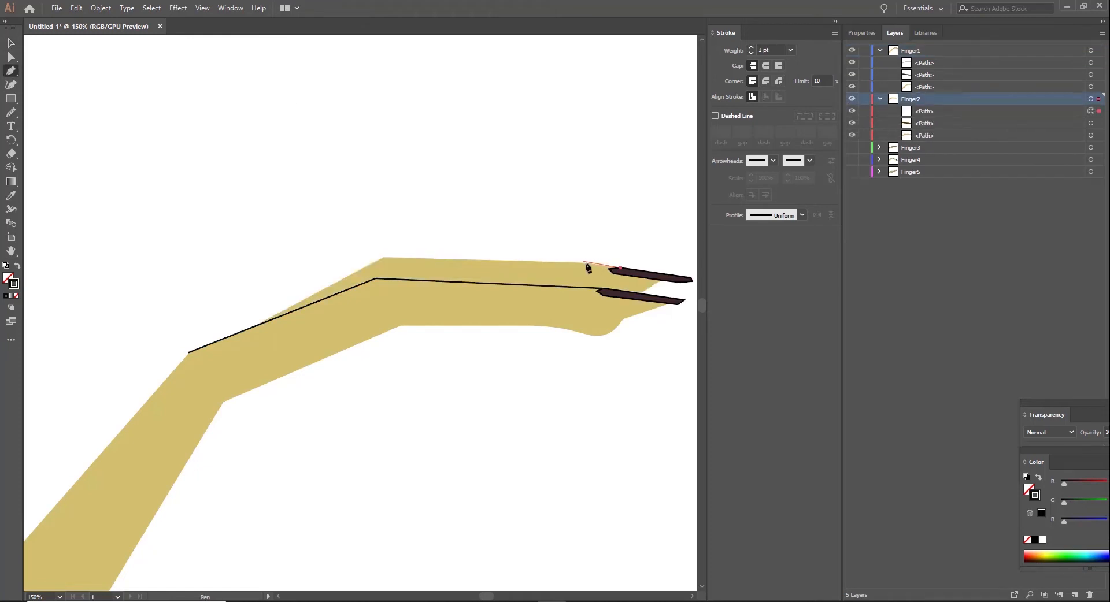
{"action": "left_click", "coordinate": [587, 264]}
{"action": "left_click", "coordinate": [383, 258]}
{"action": "left_click", "coordinate": [234, 336]}
{"action": "key", "text": "v"}
{"action": "left_click", "coordinate": [178, 207]}
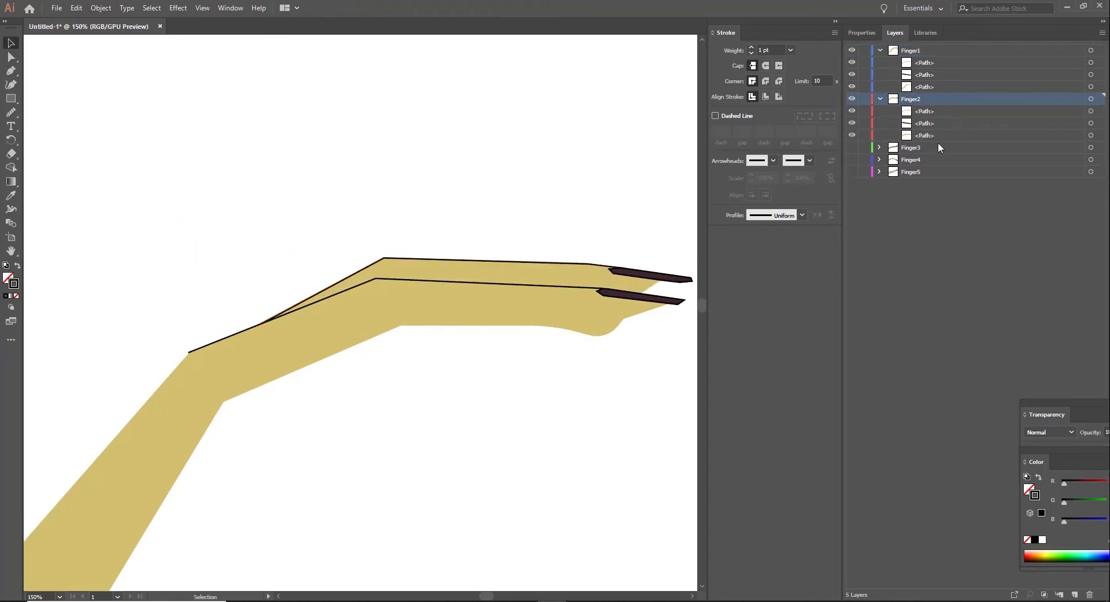
Step: Show the Finger3 and Finger4 layers and delete the fourth finger's contour line
{"action": "left_click", "coordinate": [852, 148]}
{"action": "left_click", "coordinate": [852, 160]}
{"action": "left_click", "coordinate": [879, 160]}
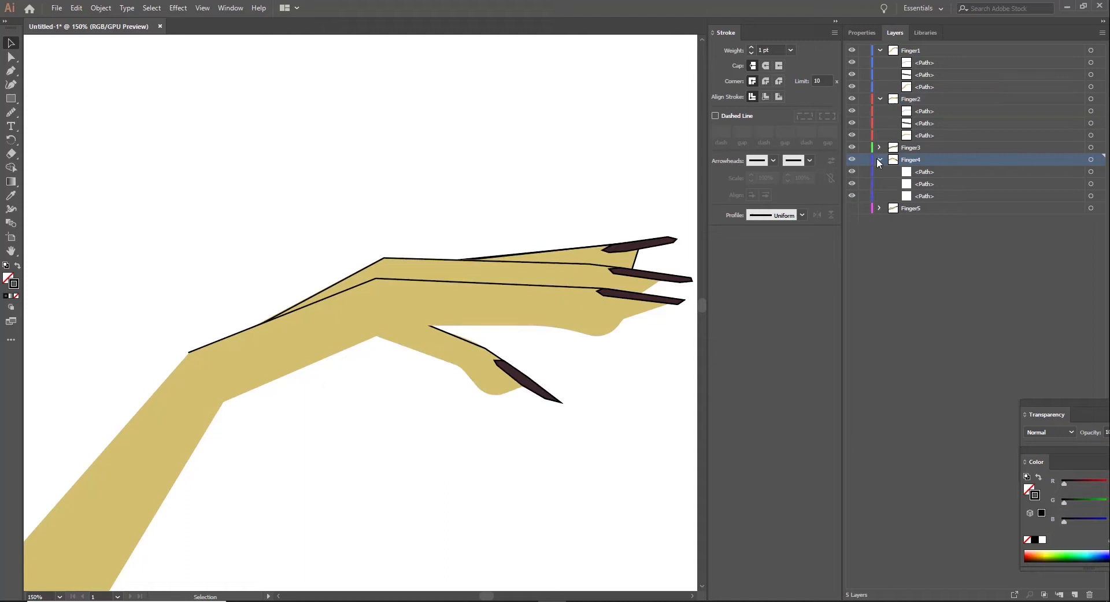
{"action": "left_click", "coordinate": [924, 174]}
{"action": "left_click", "coordinate": [1089, 595]}
Step: With only the Finger4 layer visible, draw a new open contour line along the fourth finger's upper edge, from the nail to its base
{"action": "left_click", "coordinate": [880, 99]}
{"action": "left_click", "coordinate": [852, 99]}
{"action": "left_click", "coordinate": [853, 50]}
{"action": "left_click", "coordinate": [853, 111]}
{"action": "left_click", "coordinate": [924, 135]}
{"action": "left_click", "coordinate": [911, 123]}
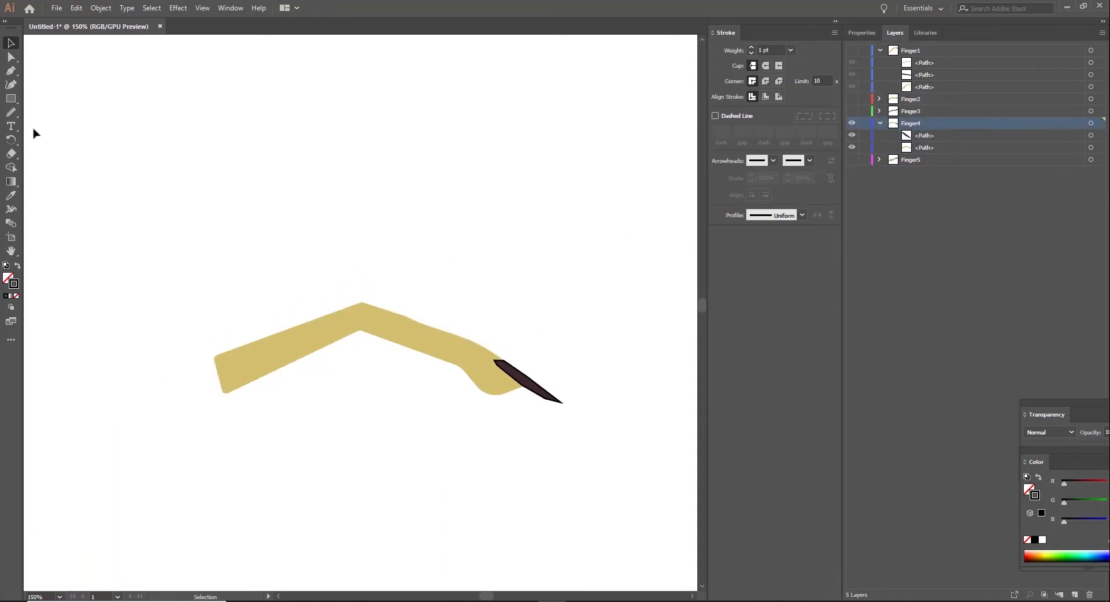
{"action": "left_click", "coordinate": [10, 70]}
{"action": "left_click", "coordinate": [508, 363]}
{"action": "left_click", "coordinate": [480, 346]}
{"action": "left_click", "coordinate": [363, 303]}
{"action": "left_click", "coordinate": [212, 357]}
{"action": "left_click", "coordinate": [10, 56]}
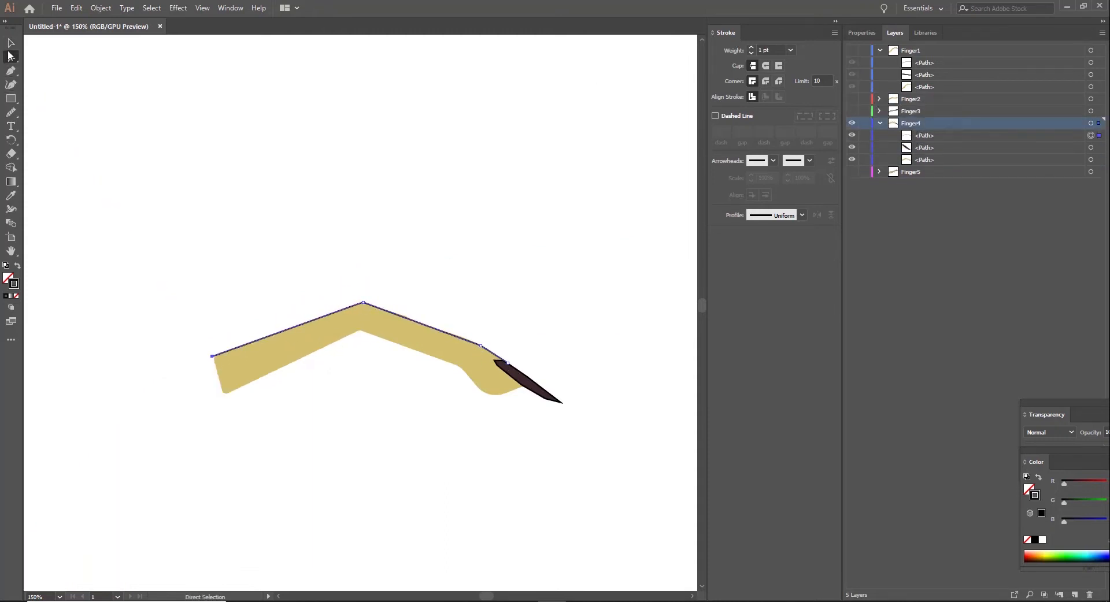
{"action": "left_click", "coordinate": [10, 43]}
{"action": "left_click", "coordinate": [81, 104]}
Step: Make the Finger1, Finger2, Finger3 and Finger5 layers visible and collapse the Finger1 layer
{"action": "left_click", "coordinate": [852, 172]}
{"action": "left_click", "coordinate": [852, 111]}
{"action": "left_click", "coordinate": [852, 98]}
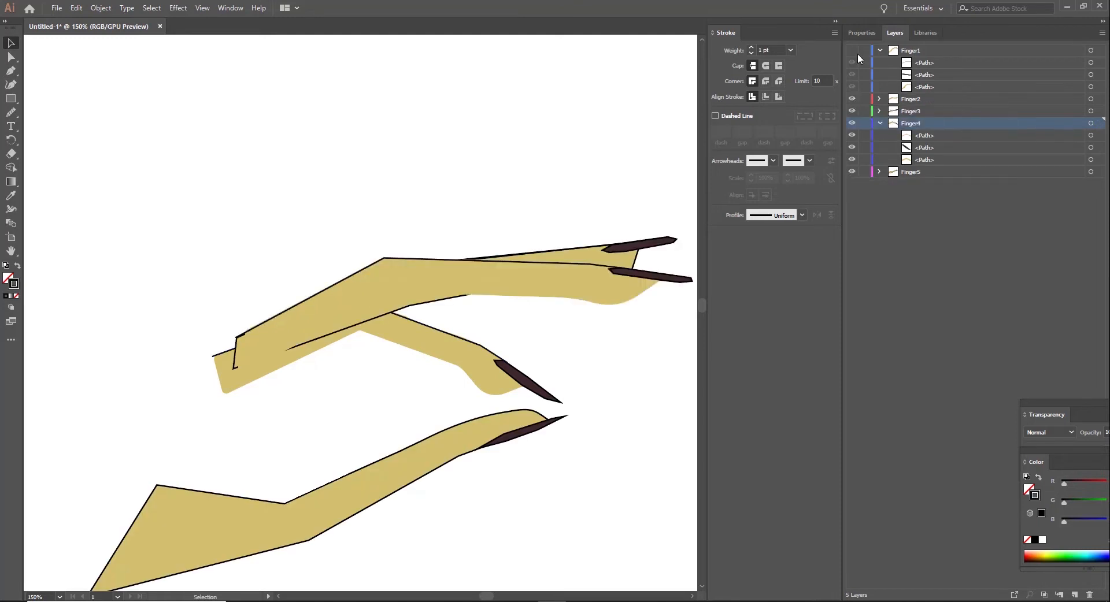
{"action": "left_click", "coordinate": [852, 51]}
{"action": "left_click", "coordinate": [879, 50]}
Step: Remove the thumb's outline by setting its stroke weight to 0
{"action": "scroll", "coordinate": [534, 397], "scroll_direction": "down", "scroll_amount": 3}
{"action": "left_click", "coordinate": [445, 350]}
{"action": "left_click", "coordinate": [768, 50]}
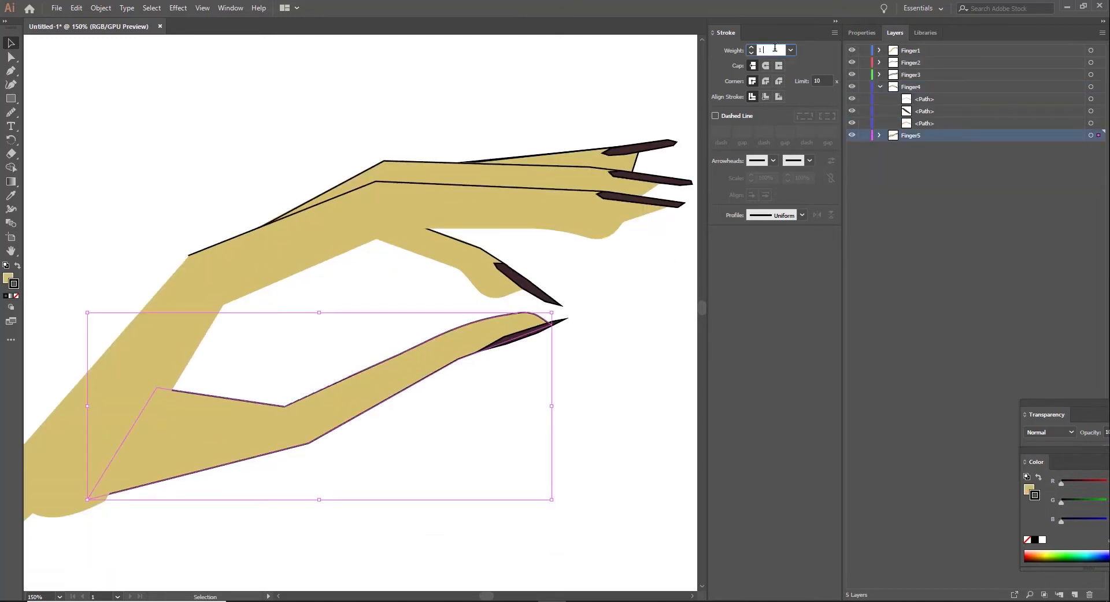
{"action": "type", "text": "0"}
{"action": "key", "text": "Return"}
{"action": "left_click", "coordinate": [477, 72]}
Step: Shift the thumb shape slightly down and to the left and adjust its nail to match
{"action": "key", "text": "ctrl+minus"}
{"action": "key", "text": "ctrl+minus"}
{"action": "key", "text": "ctrl+plus"}
{"action": "left_click", "coordinate": [235, 408]}
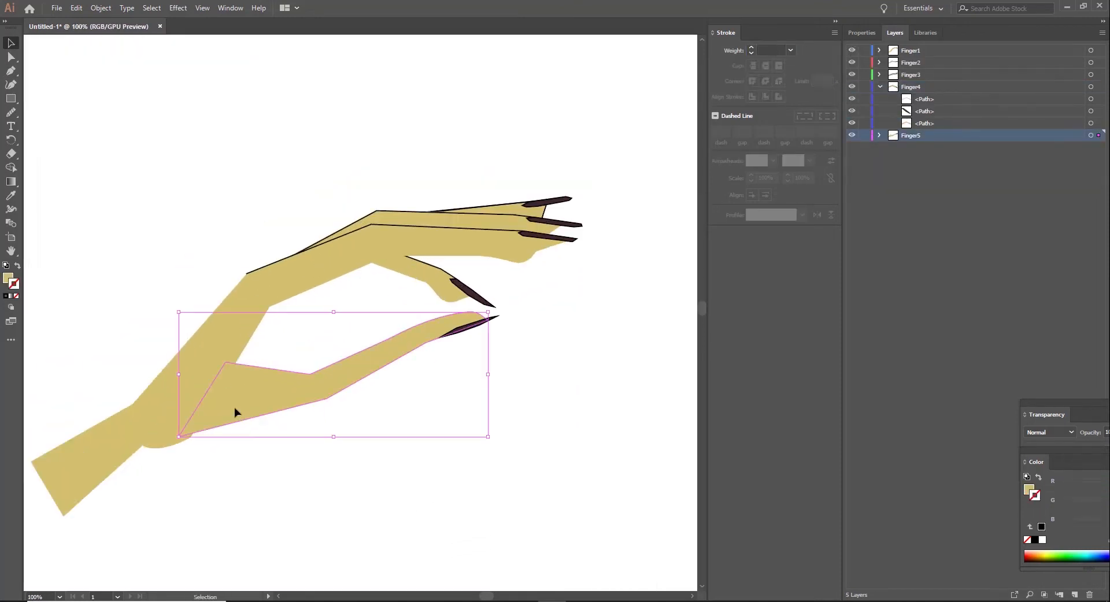
{"action": "left_click", "coordinate": [255, 491]}
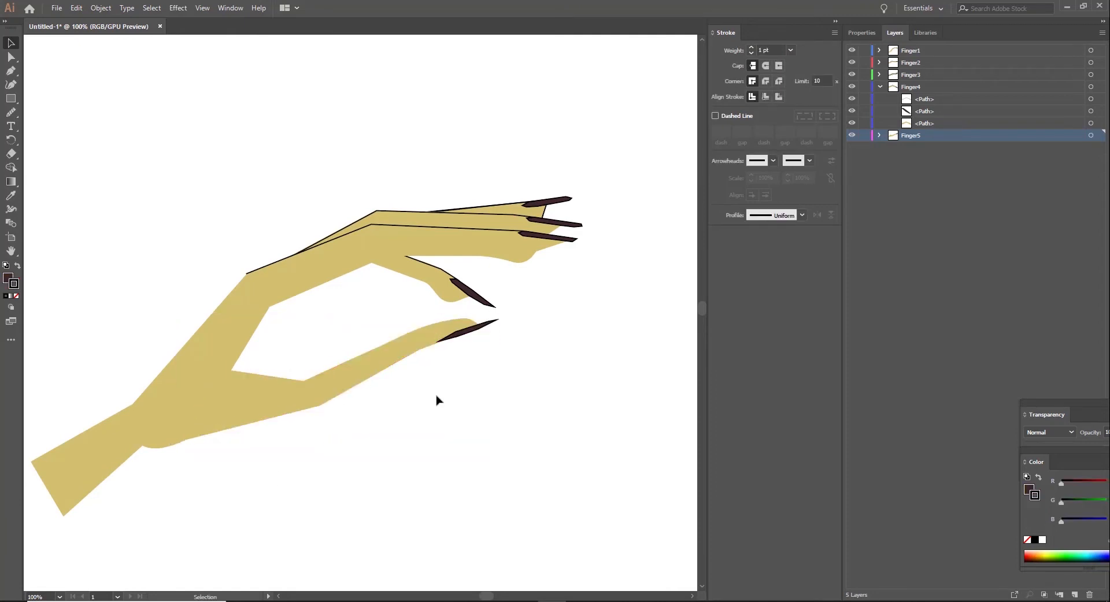
{"action": "scroll", "coordinate": [437, 400], "scroll_direction": "down", "scroll_amount": 3}
{"action": "key", "text": "ctrl+minus"}
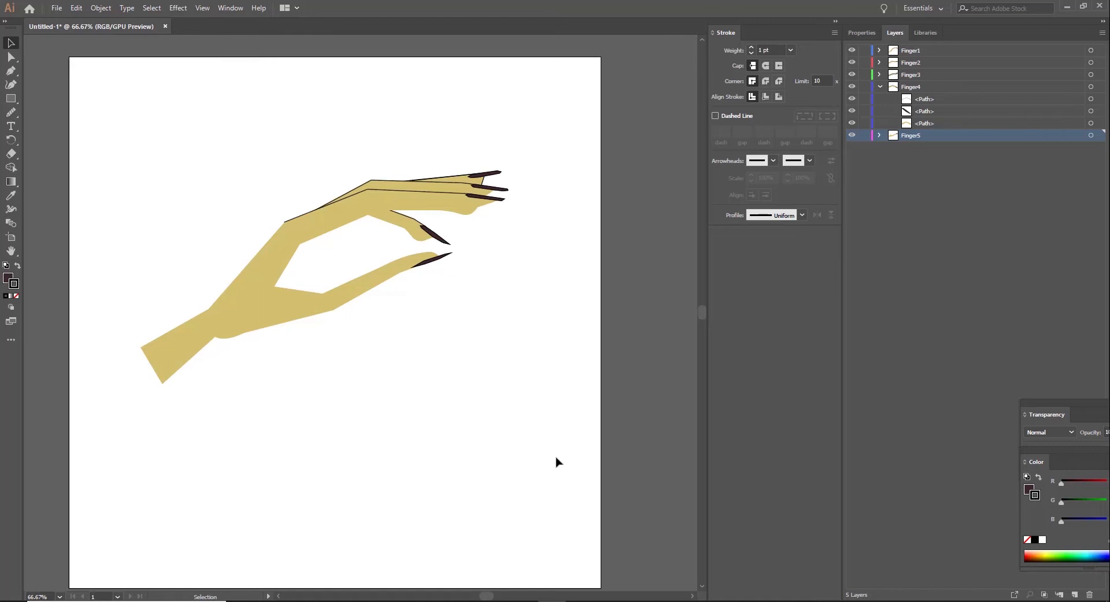
Step: Add a new layer and place it below the Finger5 layer
{"action": "left_click", "coordinate": [880, 87]}
{"action": "left_click", "coordinate": [1075, 595]}
{"action": "left_click_drag", "start_coordinate": [923, 100], "coordinate": [922, 127]}
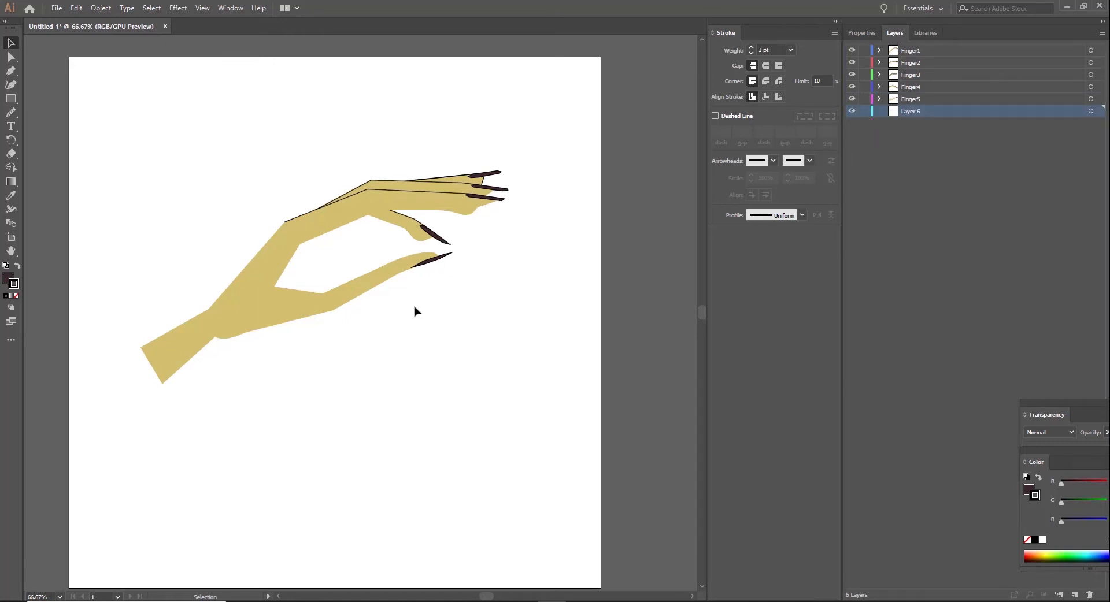
Step: Draw a closed shape hanging between the fourth finger and thumb, a long thin strand widening into a drop at its lower end
{"action": "scroll", "coordinate": [414, 311], "scroll_direction": "down", "scroll_amount": 2}
{"action": "left_click", "coordinate": [11, 70]}
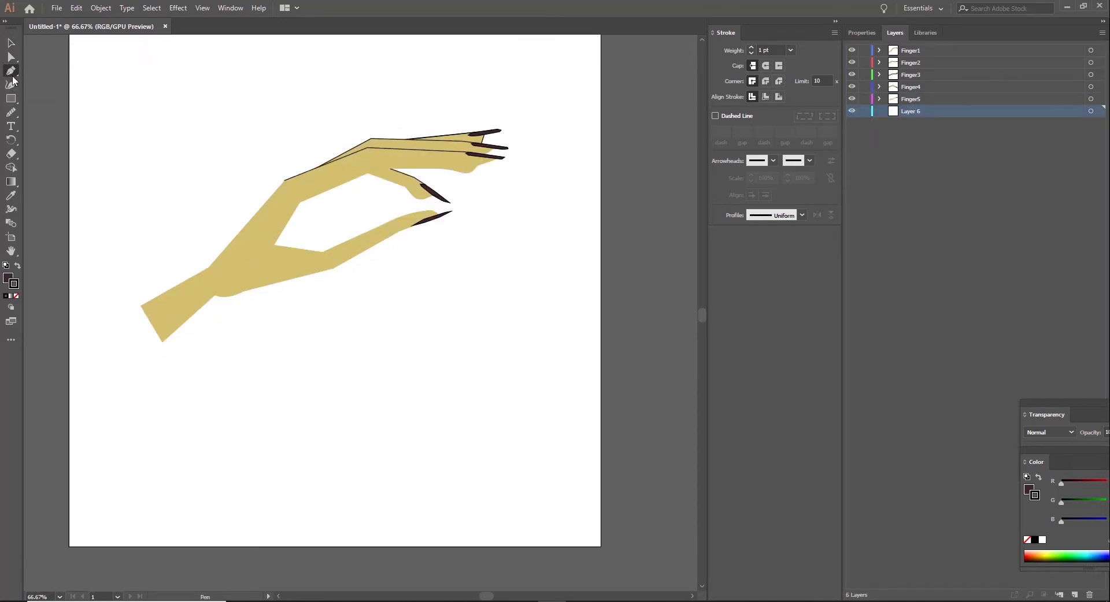
{"action": "left_click", "coordinate": [420, 204]}
{"action": "left_click", "coordinate": [421, 343]}
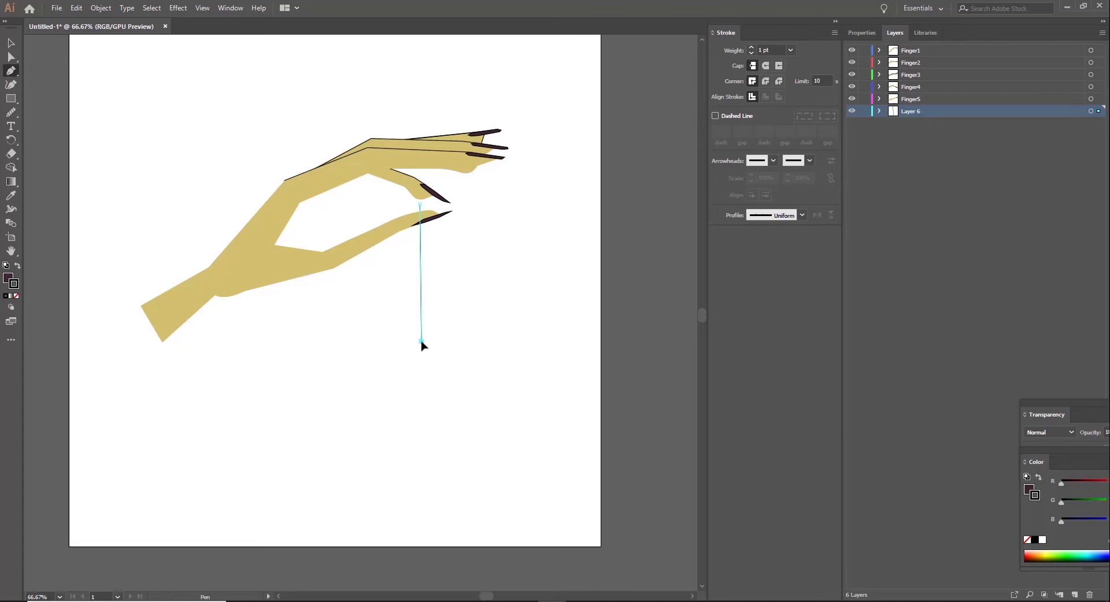
{"action": "left_click", "coordinate": [408, 381]}
{"action": "left_click", "coordinate": [17, 296]}
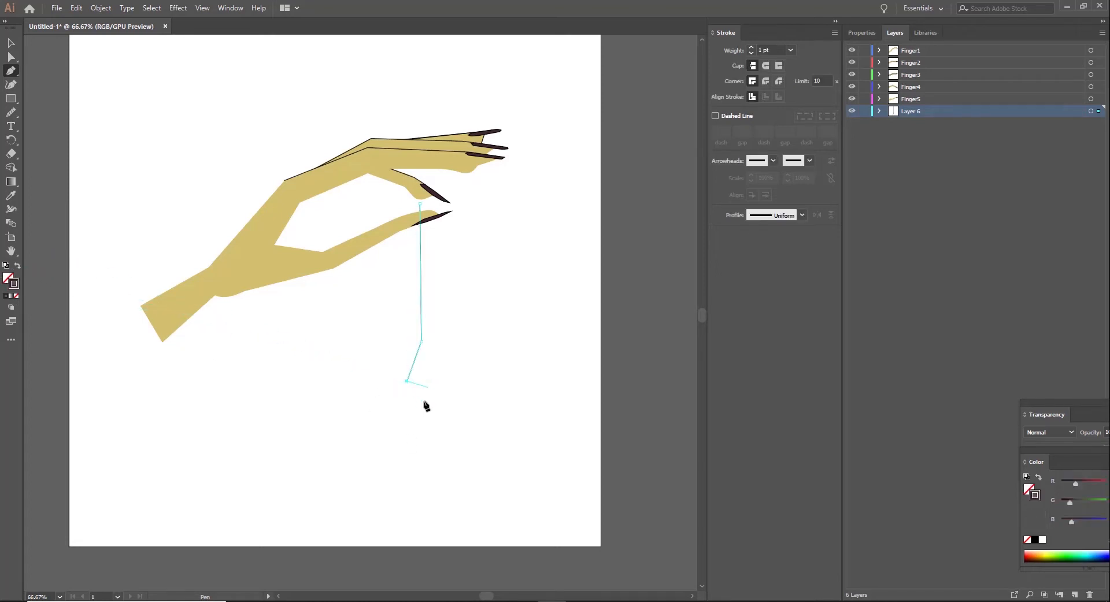
{"action": "left_click", "coordinate": [454, 373]}
Step: Fill the hanging shape with purple A50A9E and round its corners with the Smooth tool
{"action": "double_click", "coordinate": [8, 279]}
{"action": "left_click", "coordinate": [734, 260]}
{"action": "left_click", "coordinate": [711, 258]}
{"action": "left_click", "coordinate": [709, 290]}
{"action": "left_click", "coordinate": [845, 242]}
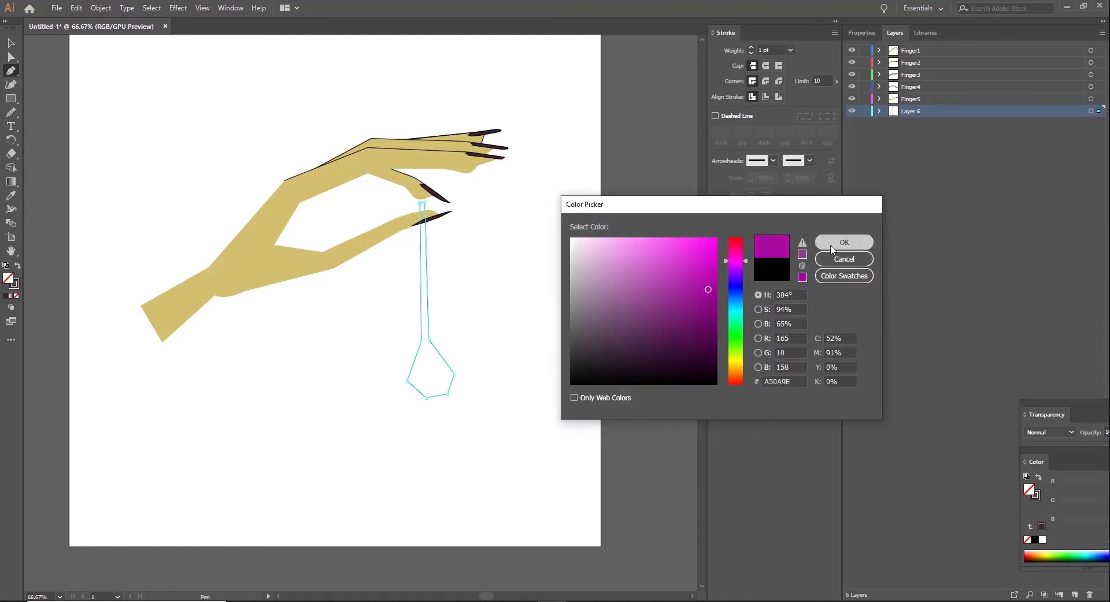
{"action": "left_click", "coordinate": [11, 113]}
{"action": "left_click_drag", "start_coordinate": [441, 361], "coordinate": [426, 309]}
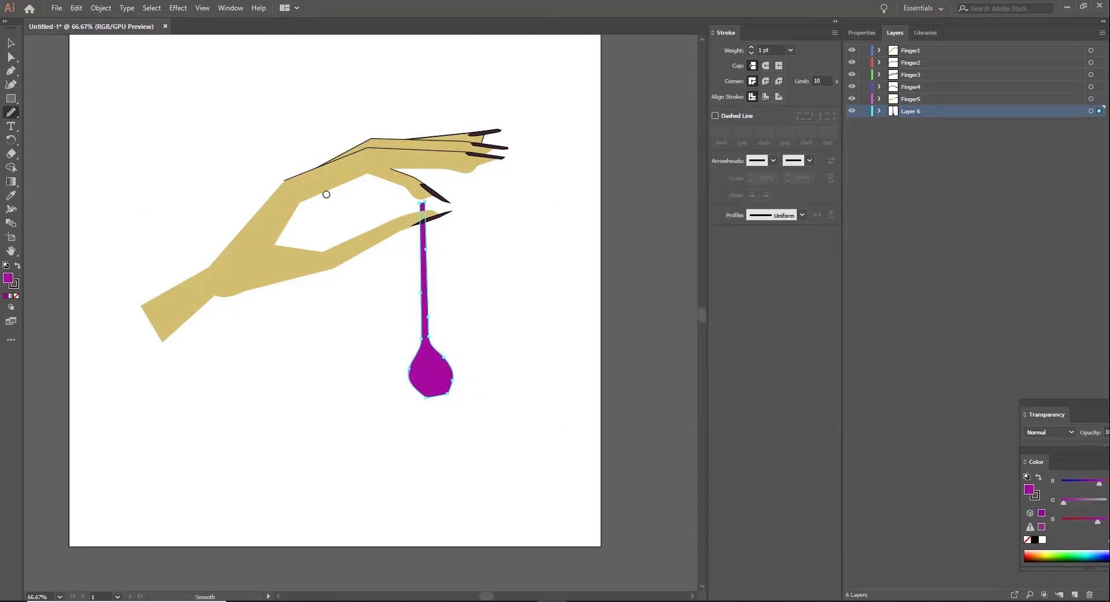
Step: Recolour the hanging drop shape with a muted grey-purple fill
{"action": "left_click", "coordinate": [11, 44]}
{"action": "left_click", "coordinate": [436, 376]}
{"action": "scroll", "coordinate": [772, 52], "scroll_direction": "down", "scroll_amount": 3}
{"action": "double_click", "coordinate": [8, 279]}
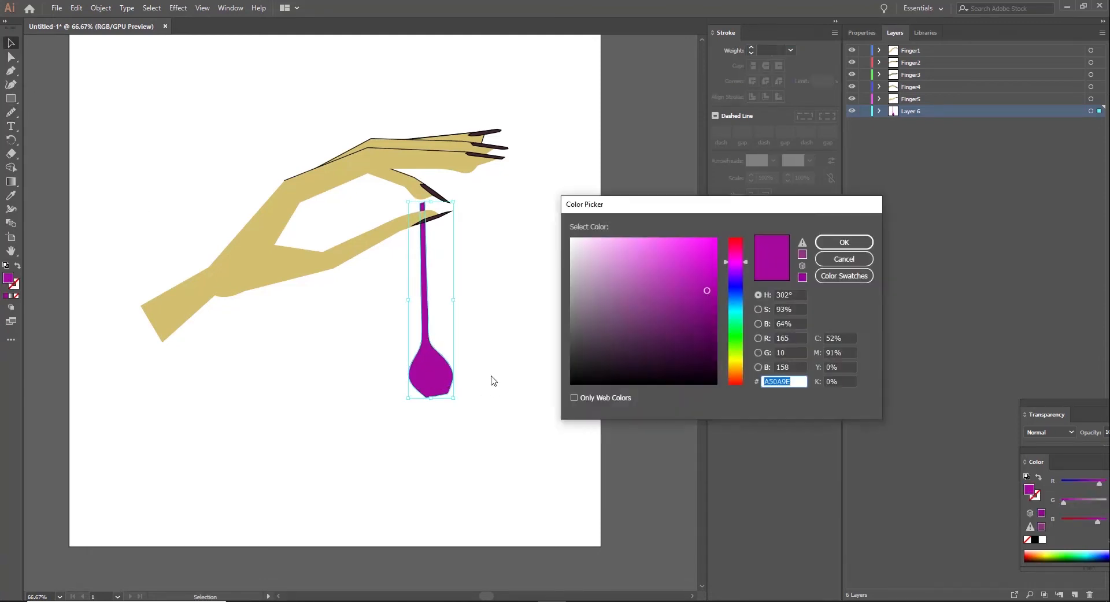
{"action": "left_click", "coordinate": [581, 320]}
{"action": "left_click", "coordinate": [844, 242]}
Step: Move the hanging shape's layer above Finger5 and nudge the shape slightly upward
{"action": "left_click", "coordinate": [279, 330]}
{"action": "left_click_drag", "start_coordinate": [909, 111], "coordinate": [907, 93]}
{"action": "left_click_drag", "start_coordinate": [424, 268], "coordinate": [421, 261]}
Step: Rename the hanging shape's layer as spoon and add a new layer directly below it
{"action": "double_click", "coordinate": [921, 104]}
{"action": "type", "text": "spoo"}
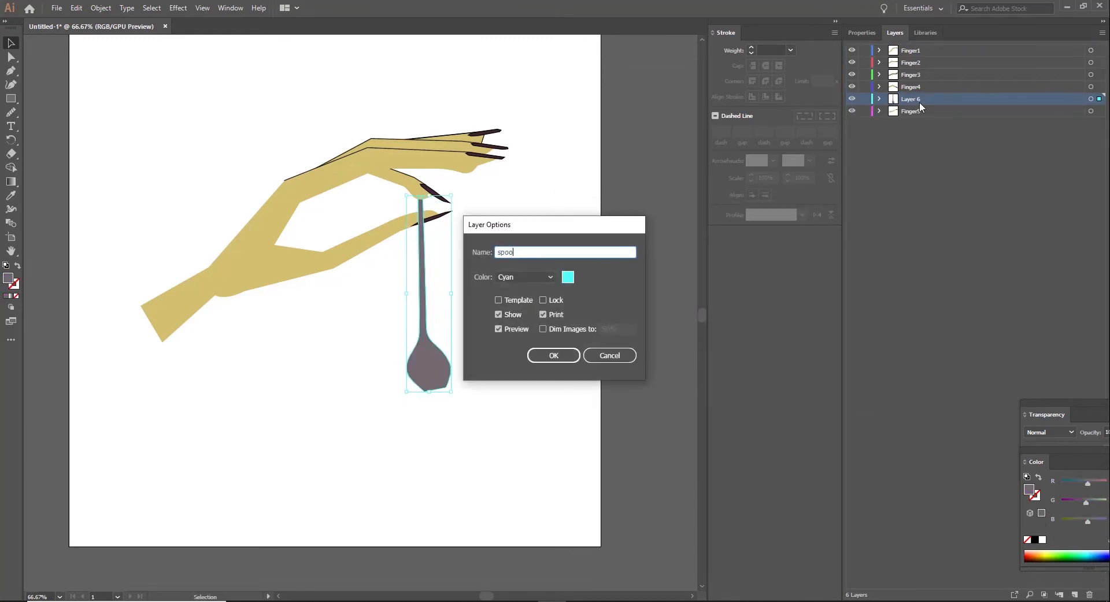
{"action": "type", "text": "n"}
{"action": "key", "text": "Return"}
{"action": "left_click", "coordinate": [1075, 595]}
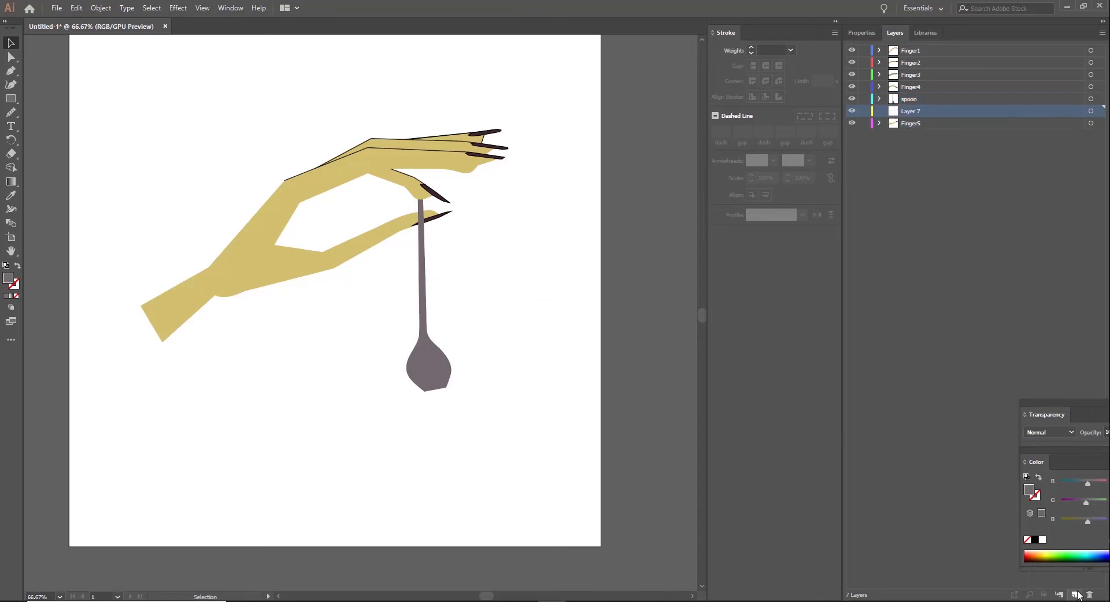
Step: Draw a closed four-sided cup shape around the spoon's lower end and fill it with light grey DBD9DB
{"action": "left_click", "coordinate": [11, 71]}
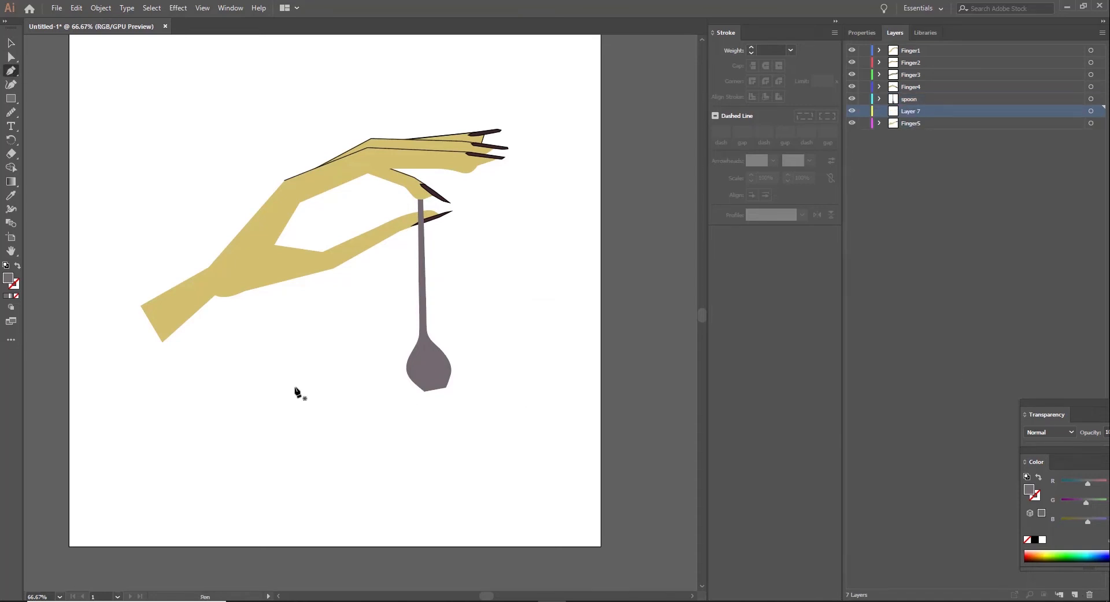
{"action": "left_click", "coordinate": [443, 426]}
{"action": "left_click", "coordinate": [16, 296]}
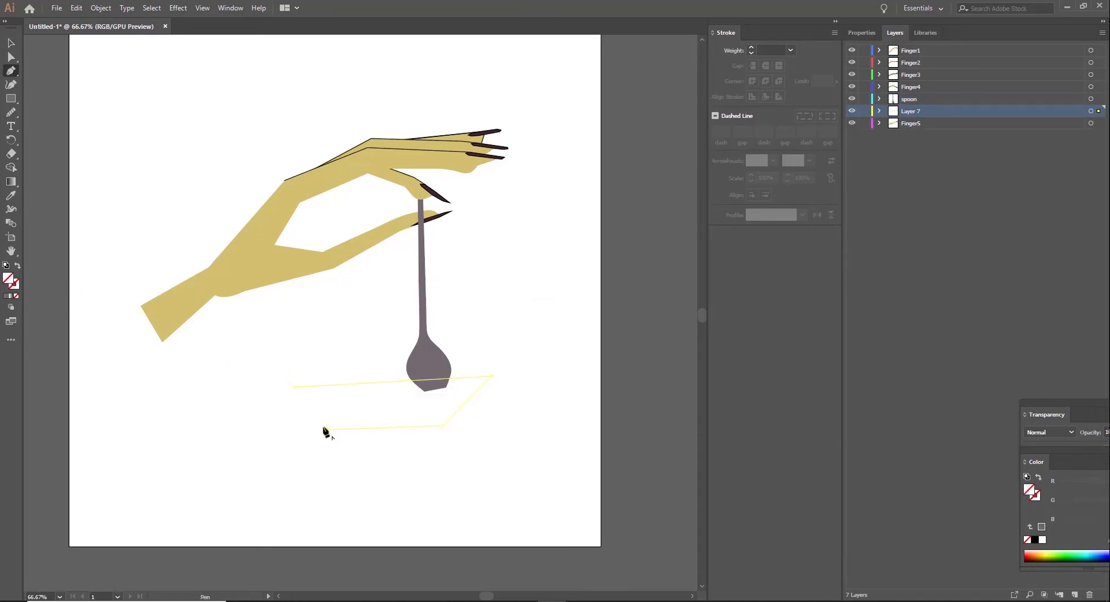
{"action": "double_click", "coordinate": [8, 279]}
{"action": "left_click", "coordinate": [574, 259]}
{"action": "left_click", "coordinate": [839, 241]}
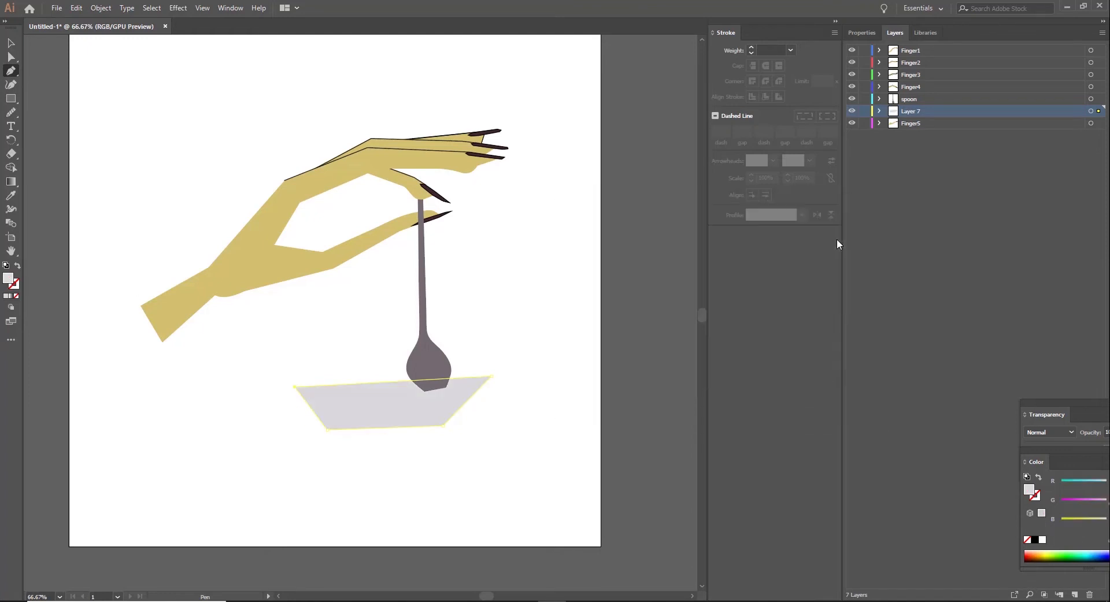
Step: Round the lower corners of the light grey cup shape with the Smooth tool
{"action": "left_click", "coordinate": [12, 113]}
{"action": "key", "text": "v"}
{"action": "left_click", "coordinate": [254, 420]}
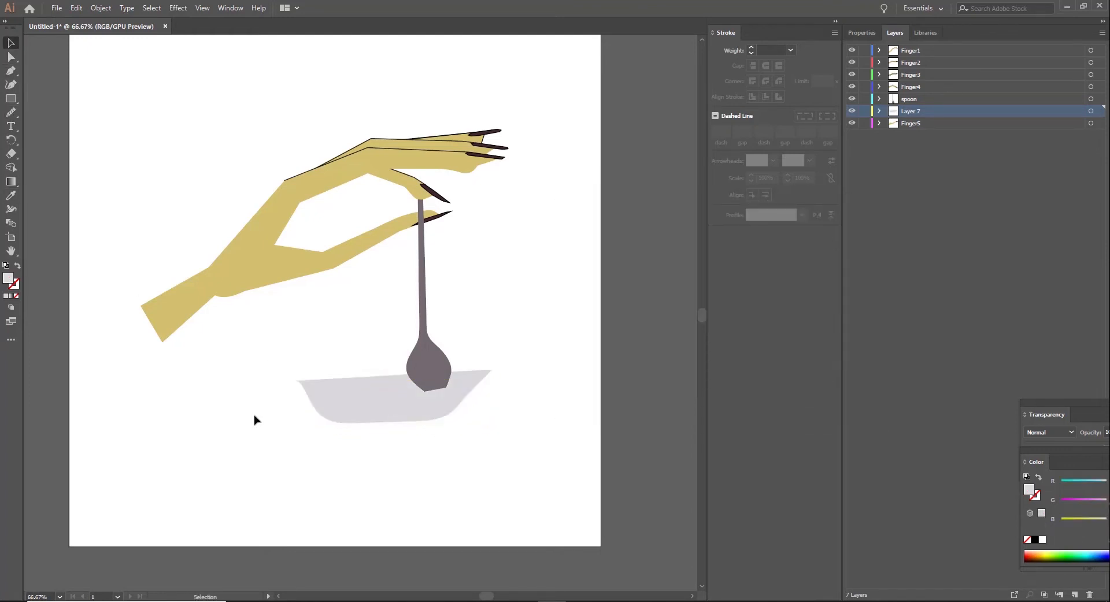
Step: Add another new layer and place it below Finger5 at the bottom of the layer stack
{"action": "key", "text": "ctrl+plus"}
{"action": "scroll", "coordinate": [248, 417], "scroll_direction": "down", "scroll_amount": 4}
{"action": "left_click", "coordinate": [324, 342]}
{"action": "scroll", "coordinate": [205, 315], "scroll_direction": "down", "scroll_amount": 1}
{"action": "key", "text": "ctrl+minus"}
{"action": "key", "text": "ctrl+minus"}
{"action": "left_click", "coordinate": [948, 123]}
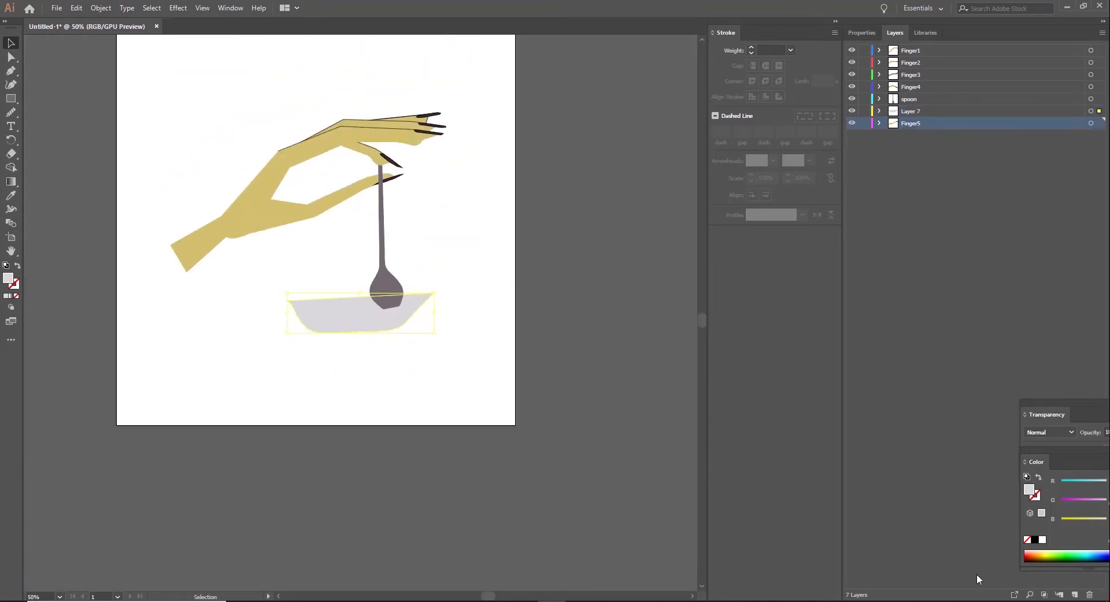
{"action": "left_click", "coordinate": [1074, 595]}
{"action": "left_click_drag", "start_coordinate": [917, 123], "coordinate": [917, 143]}
Step: Draw a background rectangle extending beyond the artboard on all sides and fill it with dark olive yellow
{"action": "key", "text": "ctrl+minus"}
{"action": "left_click", "coordinate": [11, 99]}
{"action": "left_click_drag", "start_coordinate": [165, 93], "coordinate": [541, 465]}
{"action": "double_click", "coordinate": [8, 278]}
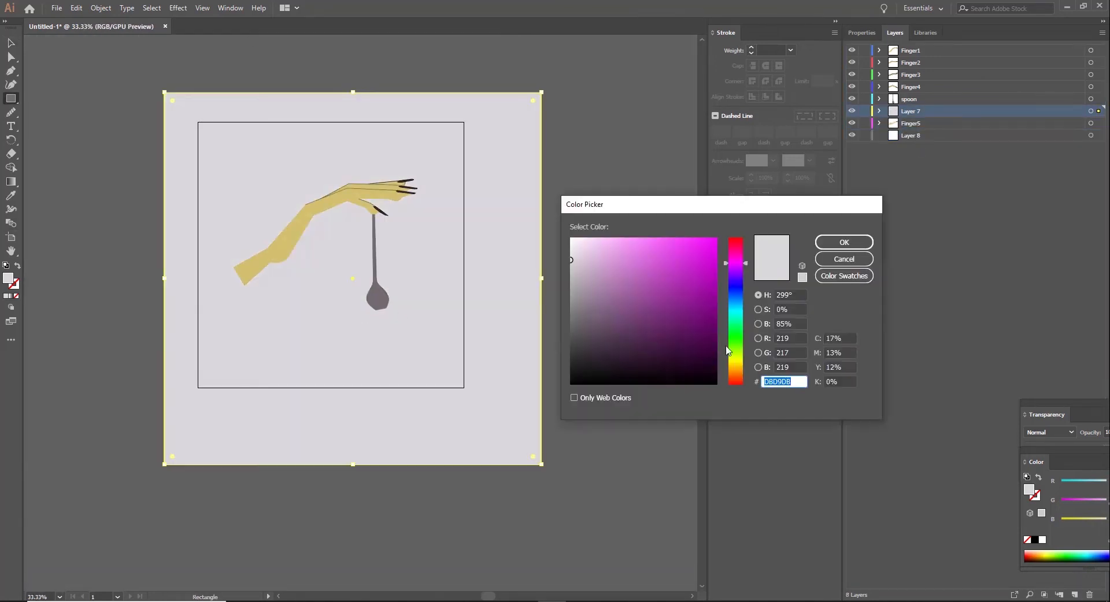
{"action": "left_click", "coordinate": [731, 362]}
{"action": "left_click", "coordinate": [706, 321]}
{"action": "left_click", "coordinate": [844, 242]}
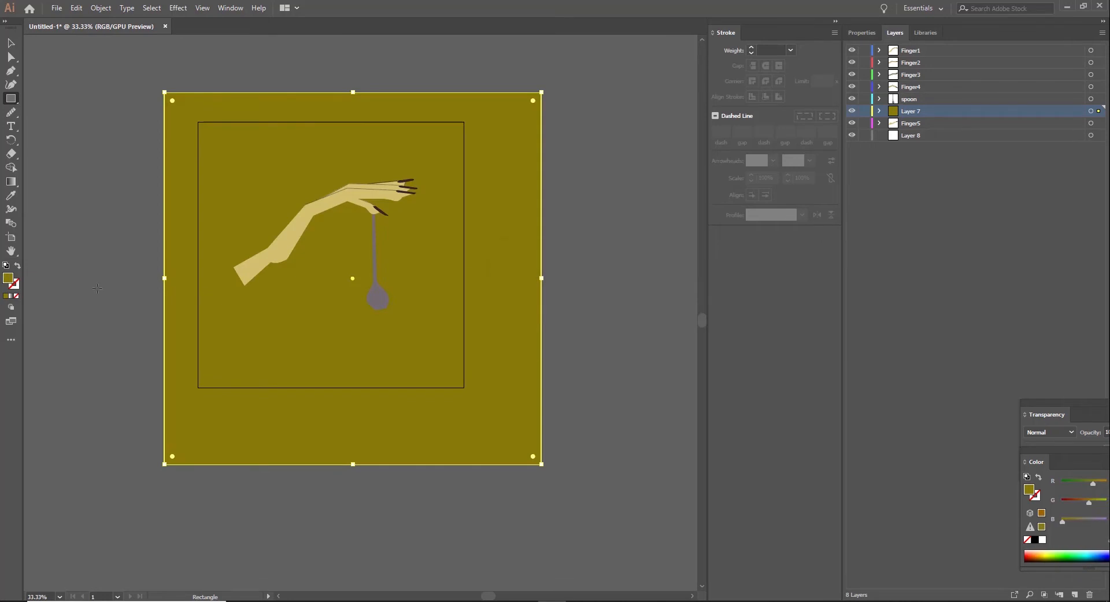
Step: Lighten the background rectangle's fill to a mustard yellow of about BFAA43
{"action": "double_click", "coordinate": [8, 279]}
{"action": "left_click", "coordinate": [670, 274]}
{"action": "left_click", "coordinate": [845, 242]}
{"action": "double_click", "coordinate": [8, 278]}
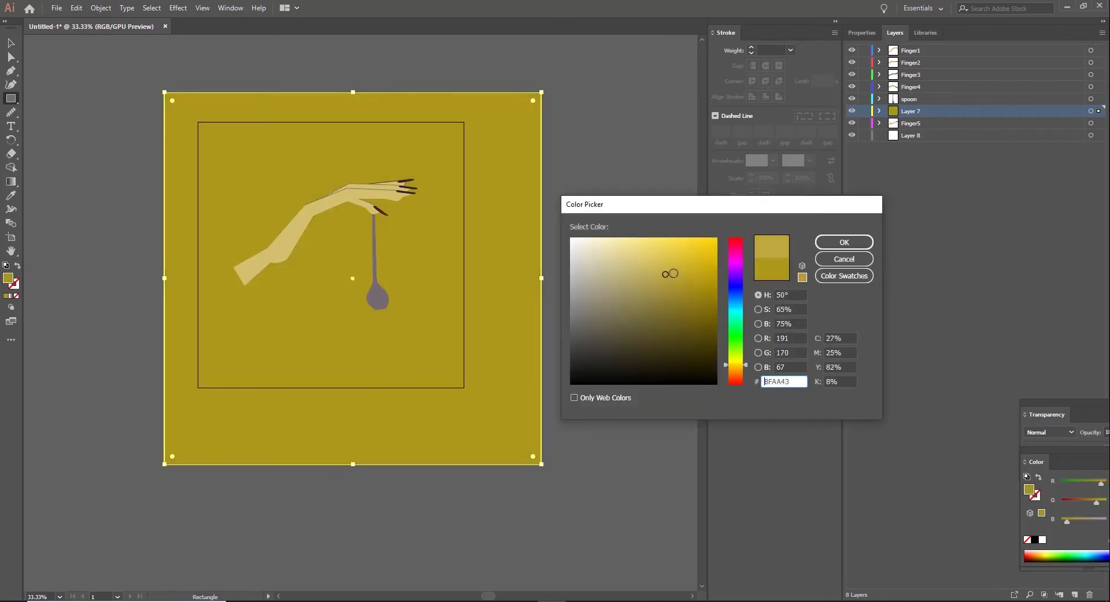
{"action": "left_click", "coordinate": [844, 242]}
Step: Reorder the artwork so the background rectangle's Layer 7 lies at the bottom and the cup sits in Layer 8 above it
{"action": "left_click", "coordinate": [11, 43]}
{"action": "left_click", "coordinate": [35, 91]}
{"action": "left_click_drag", "start_coordinate": [907, 111], "coordinate": [905, 129]}
{"action": "mouse_move", "coordinate": [905, 123]}
{"action": "left_mouse_down"}
{"action": "mouse_move", "coordinate": [900, 156]}
{"action": "mouse_move", "coordinate": [909, 124]}
{"action": "left_mouse_up"}
Step: Delete the light grey cup shape under the spoon
{"action": "key", "text": "ctrl+plus"}
{"action": "key", "text": "ctrl+plus"}
{"action": "key", "text": "ctrl+plus"}
{"action": "left_click", "coordinate": [347, 323]}
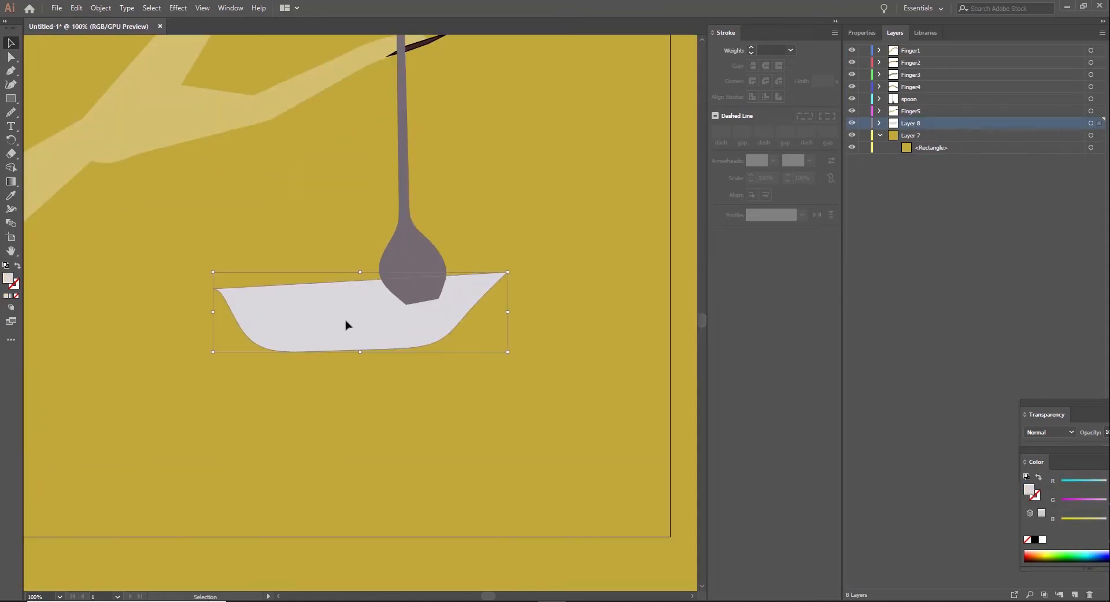
{"action": "key", "text": "Delete"}
Step: Draw a closed four-sided cup shape below the spoon on Layer 8, wide at the rim and narrower at the base, filled white
{"action": "scroll", "coordinate": [346, 322], "scroll_direction": "down", "scroll_amount": 2}
{"action": "key", "text": "p"}
{"action": "left_click", "coordinate": [198, 257]}
{"action": "left_click", "coordinate": [535, 247]}
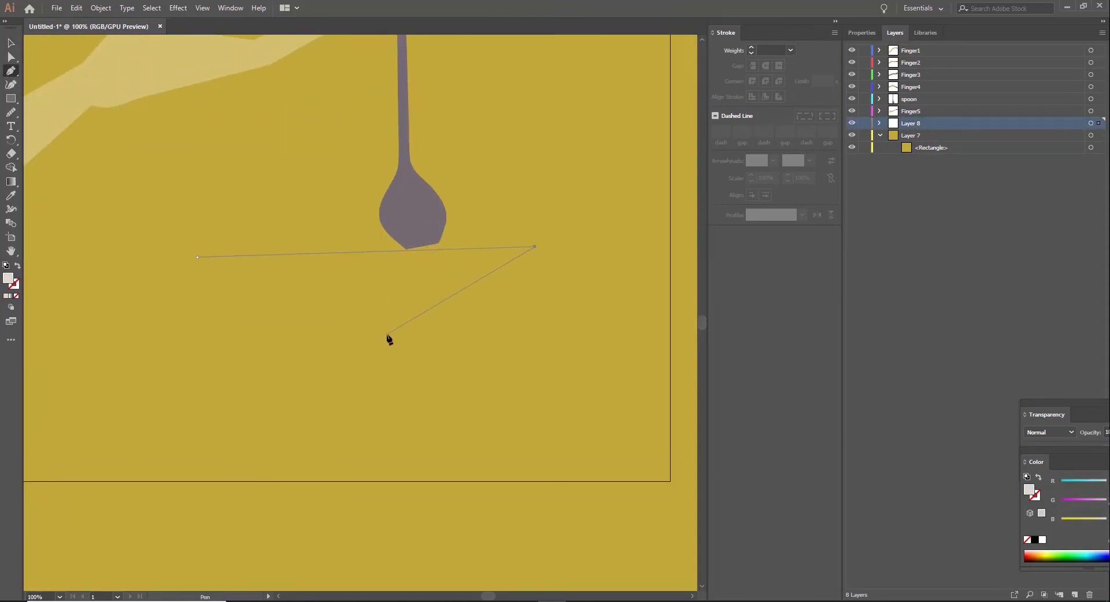
{"action": "left_click", "coordinate": [459, 337]}
{"action": "key", "text": "slash"}
{"action": "left_click", "coordinate": [248, 345]}
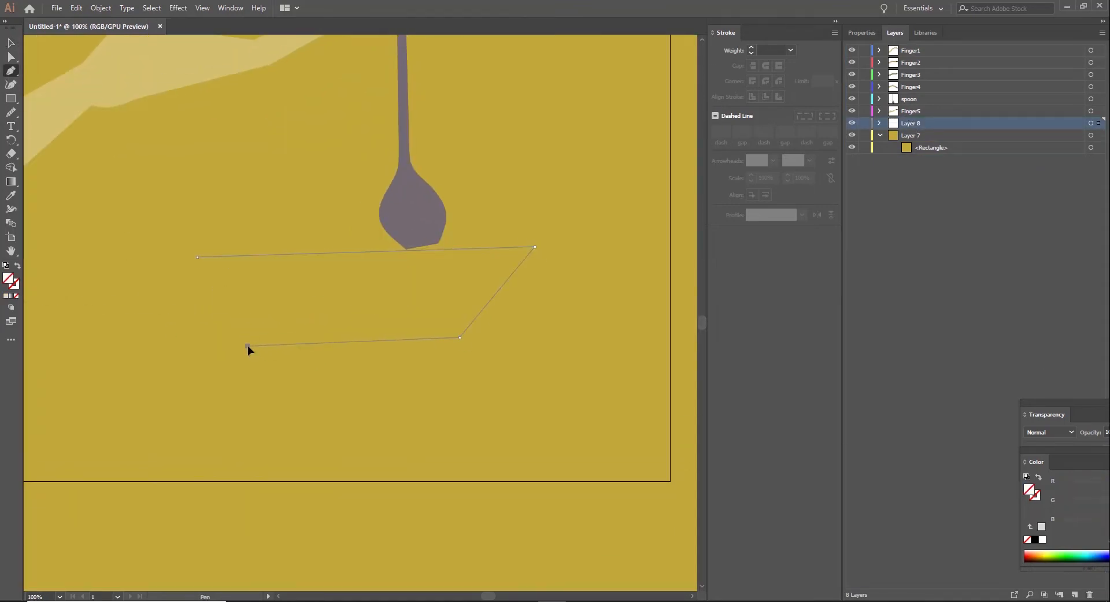
{"action": "left_click", "coordinate": [198, 258]}
{"action": "double_click", "coordinate": [7, 279]}
{"action": "left_click_drag", "start_coordinate": [609, 257], "coordinate": [567, 235]}
{"action": "key", "text": "Return"}
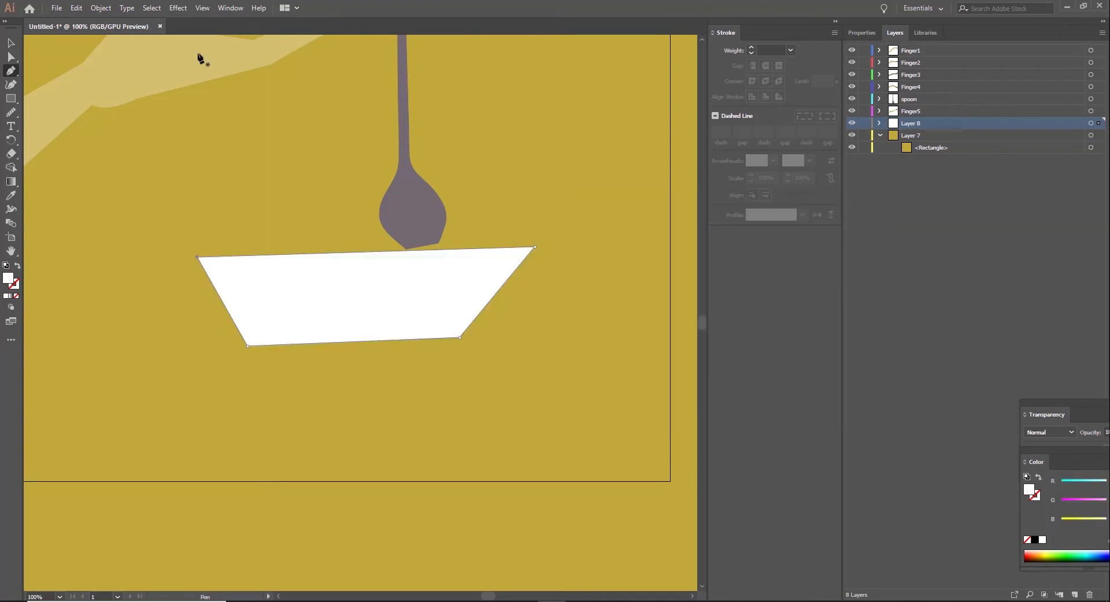
Step: Round both lower corners of the white cup and move it up and to the right so it overlaps the spoon's bowl
{"action": "left_click", "coordinate": [15, 114]}
{"action": "left_click", "coordinate": [11, 59]}
{"action": "left_click", "coordinate": [507, 259]}
{"action": "left_click", "coordinate": [460, 339]}
{"action": "left_click_drag", "start_coordinate": [453, 327], "coordinate": [298, 274]}
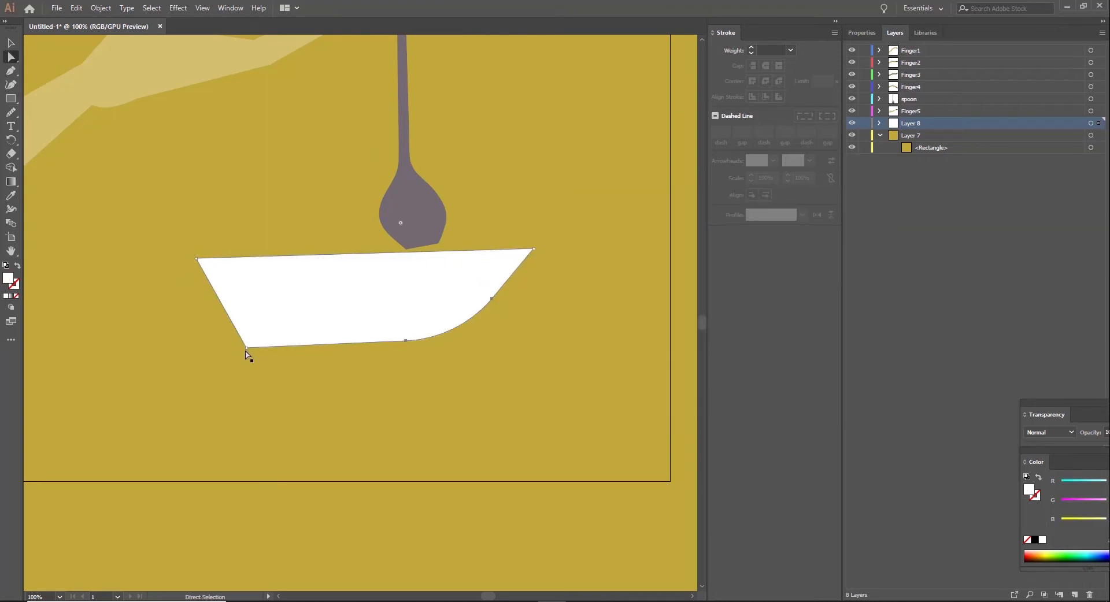
{"action": "left_click", "coordinate": [247, 348]}
{"action": "left_click_drag", "start_coordinate": [254, 337], "coordinate": [440, 260]}
{"action": "left_click_drag", "start_coordinate": [418, 287], "coordinate": [451, 245]}
{"action": "left_click", "coordinate": [337, 153]}
Step: Draw an open three-sided handle path on the cup's left side with no fill and a white 10 pt stroke
{"action": "key", "text": "p"}
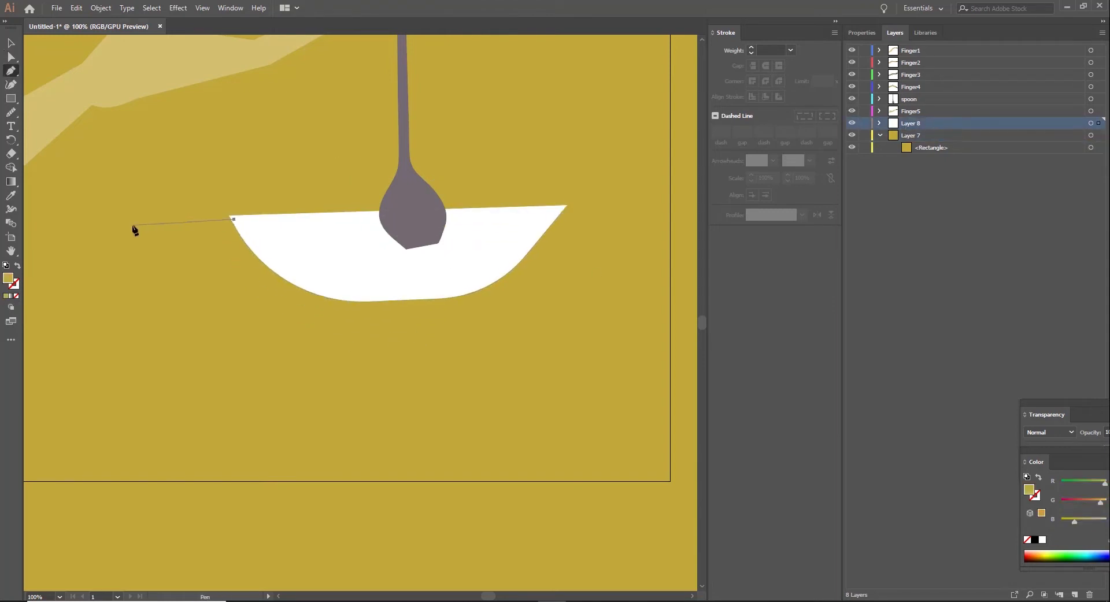
{"action": "left_click", "coordinate": [287, 268]}
{"action": "left_click", "coordinate": [16, 297]}
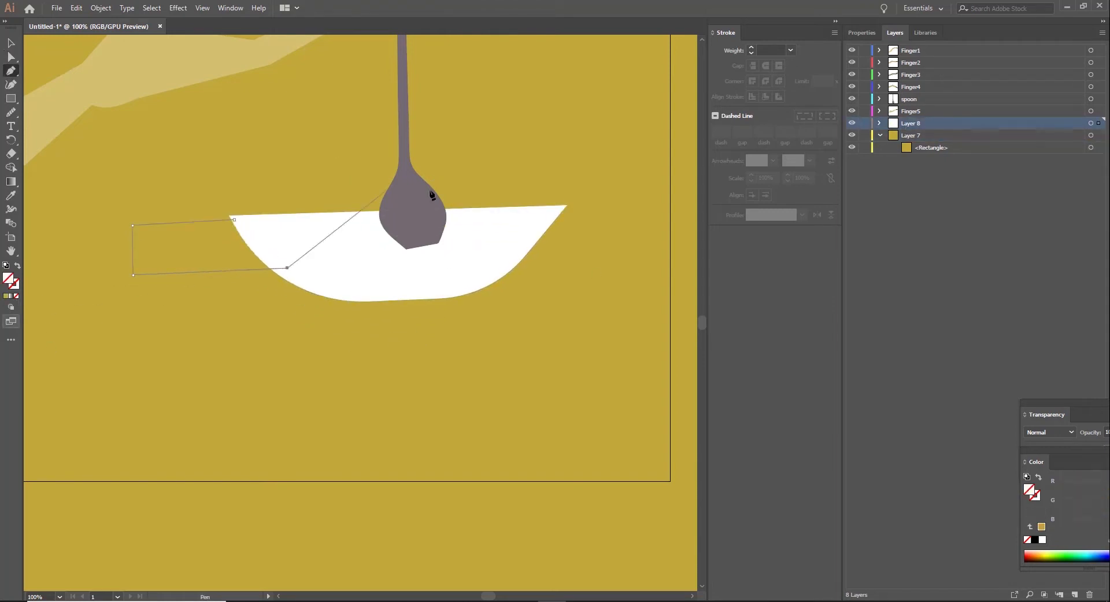
{"action": "left_click", "coordinate": [751, 47]}
{"action": "left_click", "coordinate": [751, 47]}
{"action": "left_click", "coordinate": [751, 47]}
{"action": "left_click", "coordinate": [751, 48]}
{"action": "left_click", "coordinate": [751, 47]}
{"action": "left_click", "coordinate": [751, 48]}
{"action": "double_click", "coordinate": [16, 287]}
{"action": "left_click", "coordinate": [571, 238]}
{"action": "left_click", "coordinate": [845, 242]}
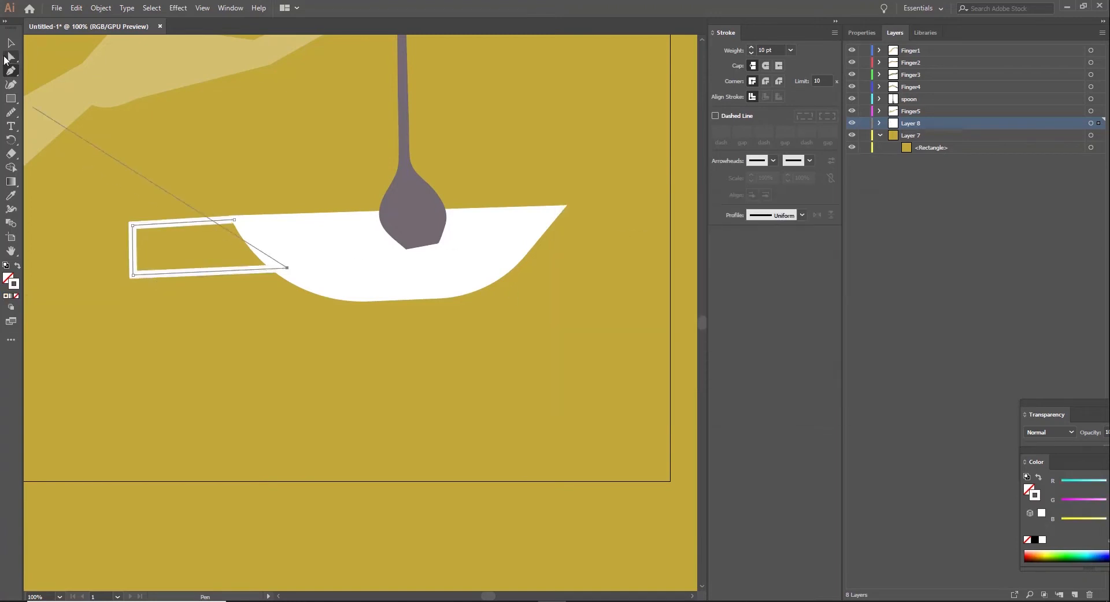
Step: Reposition the handle's two end points so they tuck inside the cup
{"action": "left_click", "coordinate": [11, 57]}
{"action": "left_click_drag", "start_coordinate": [235, 220], "coordinate": [244, 222]}
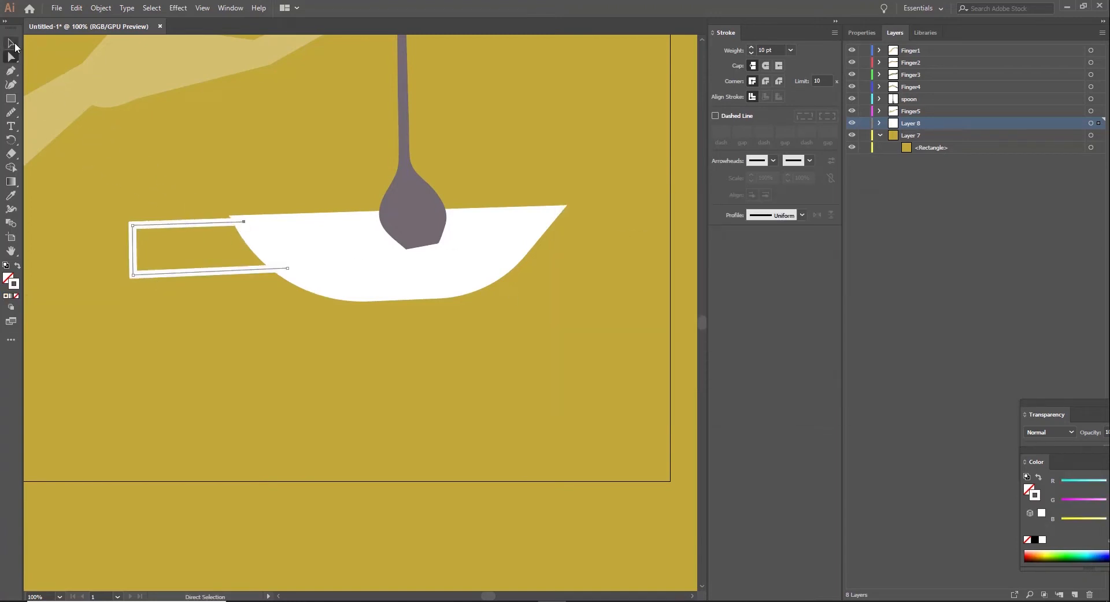
{"action": "left_click_drag", "start_coordinate": [287, 269], "coordinate": [289, 271]}
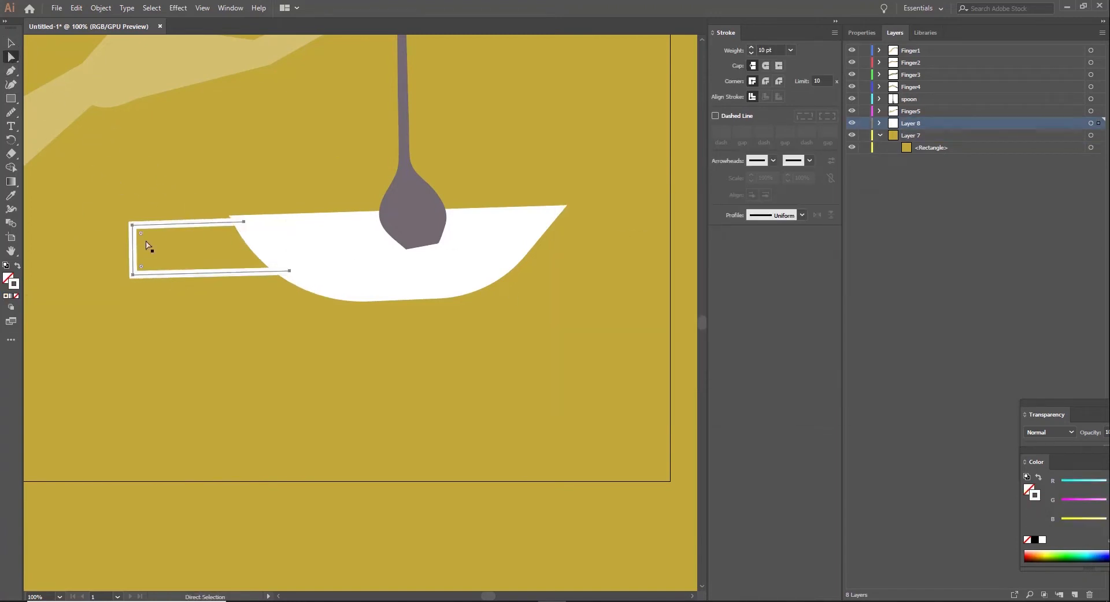
Step: Round the handle's outer corners and set its stroke weight to 17 pt
{"action": "left_click_drag", "start_coordinate": [142, 267], "coordinate": [186, 257]}
{"action": "left_click", "coordinate": [751, 48]}
{"action": "left_click", "coordinate": [751, 49]}
{"action": "left_click", "coordinate": [752, 48]}
{"action": "left_click", "coordinate": [751, 49]}
{"action": "left_click", "coordinate": [751, 48]}
{"action": "left_click", "coordinate": [751, 49]}
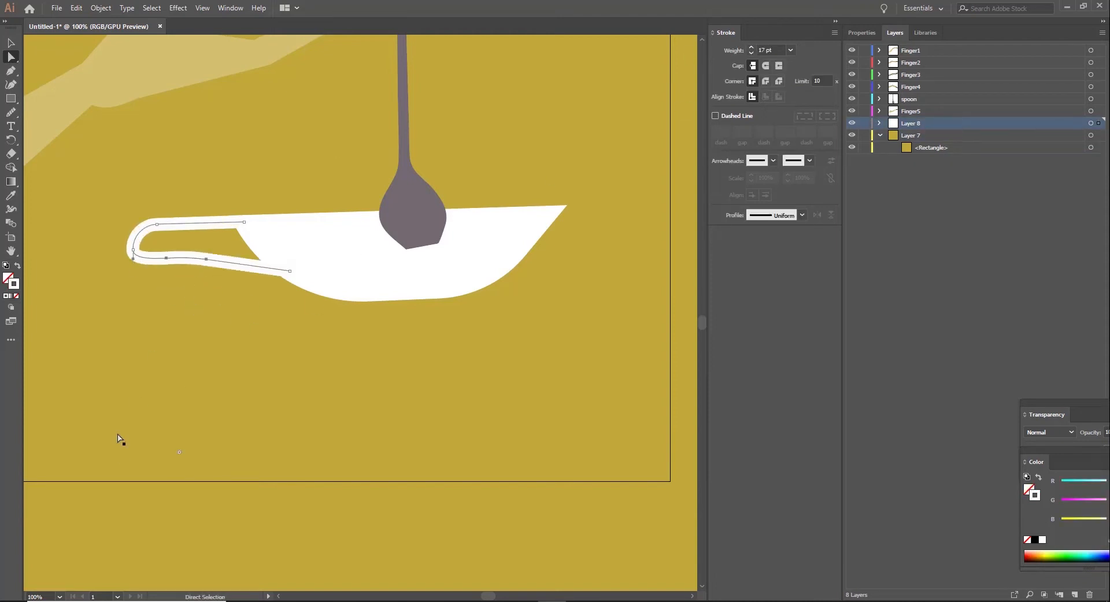
Step: Extend the handle's lower end deeper into the cup and adjust the anchor points along its lower arm
{"action": "left_click_drag", "start_coordinate": [290, 270], "coordinate": [318, 270]}
{"action": "left_click_drag", "start_coordinate": [167, 259], "coordinate": [160, 259]}
{"action": "left_click_drag", "start_coordinate": [206, 260], "coordinate": [226, 262]}
{"action": "left_click_drag", "start_coordinate": [172, 258], "coordinate": [192, 255]}
{"action": "mouse_move", "coordinate": [213, 261]}
{"action": "left_mouse_down"}
{"action": "mouse_move", "coordinate": [192, 256]}
{"action": "mouse_move", "coordinate": [226, 259]}
{"action": "left_mouse_up"}
{"action": "left_click", "coordinate": [224, 265]}
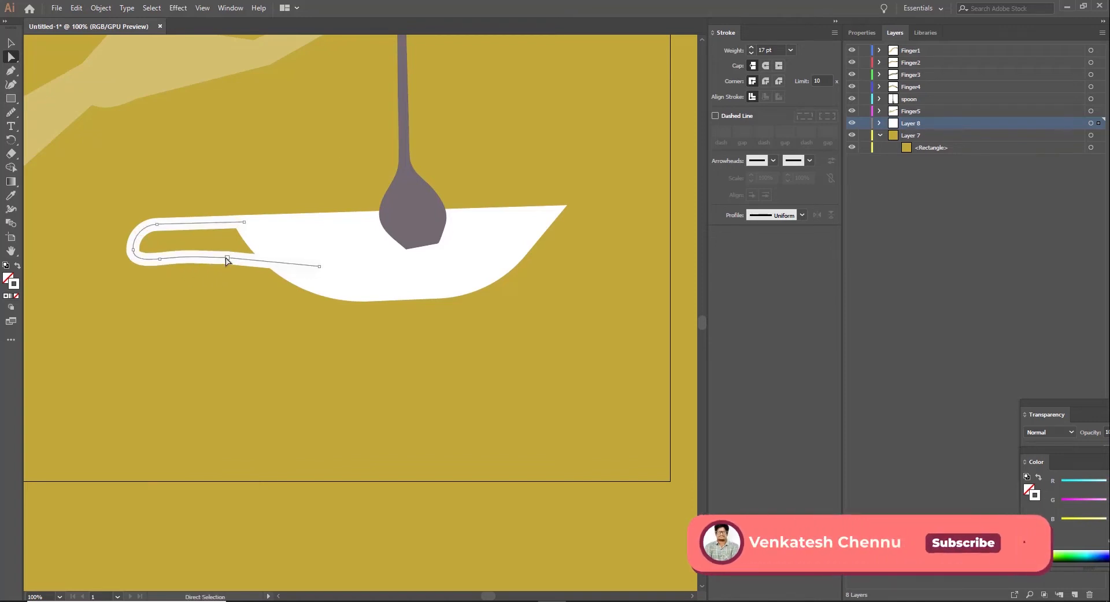
Step: Smooth the upper and lower arms of the handle with the Smooth tool
{"action": "left_click", "coordinate": [11, 113]}
{"action": "mouse_move", "coordinate": [174, 223]}
{"action": "left_mouse_down"}
{"action": "mouse_move", "coordinate": [138, 255]}
{"action": "mouse_move", "coordinate": [271, 262]}
{"action": "left_mouse_up"}
{"action": "mouse_move", "coordinate": [165, 225]}
{"action": "left_mouse_down"}
{"action": "mouse_move", "coordinate": [148, 225]}
{"action": "mouse_move", "coordinate": [250, 223]}
{"action": "left_mouse_up"}
{"action": "key", "text": "v"}
{"action": "left_click", "coordinate": [77, 305]}
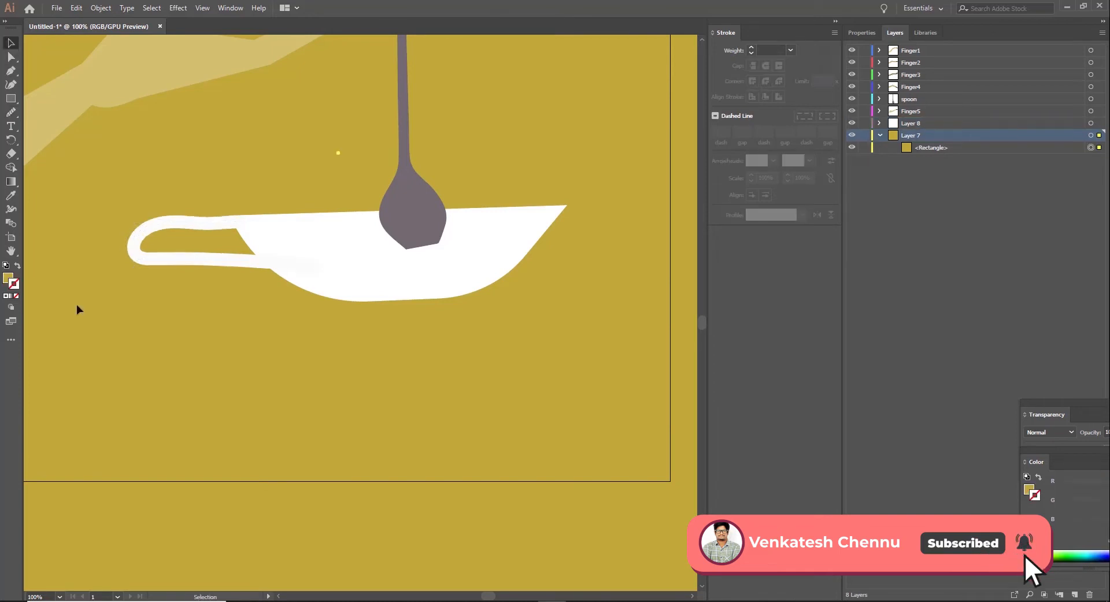
Step: Shift the cup's handle slightly down and to the right
{"action": "left_click", "coordinate": [147, 243]}
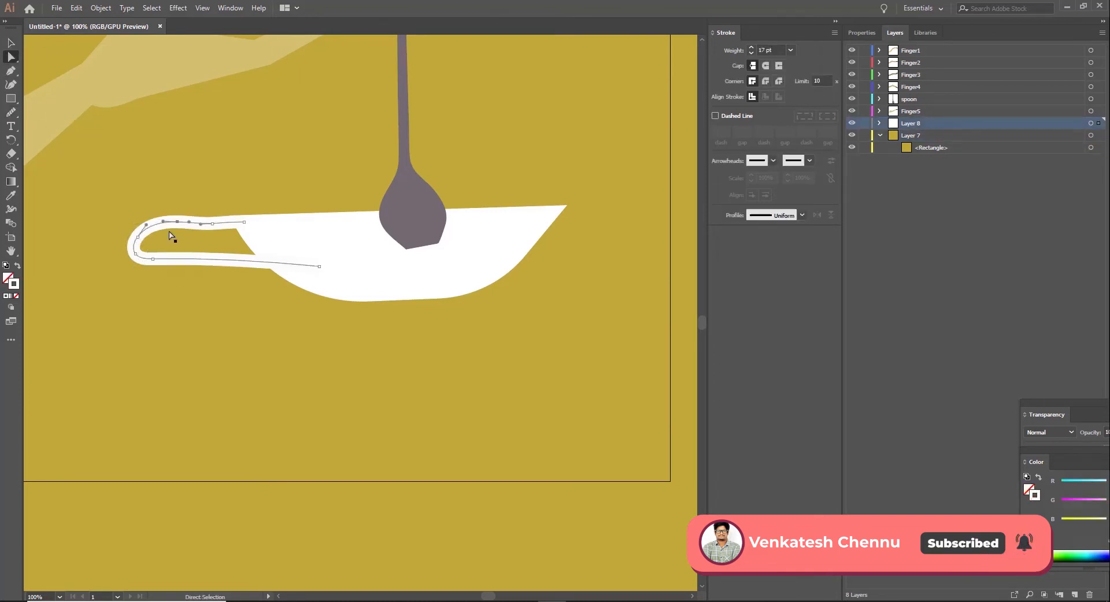
{"action": "left_click", "coordinate": [147, 239]}
{"action": "left_click_drag", "start_coordinate": [146, 229], "coordinate": [156, 235]}
{"action": "left_click", "coordinate": [156, 237]}
{"action": "left_click", "coordinate": [10, 56]}
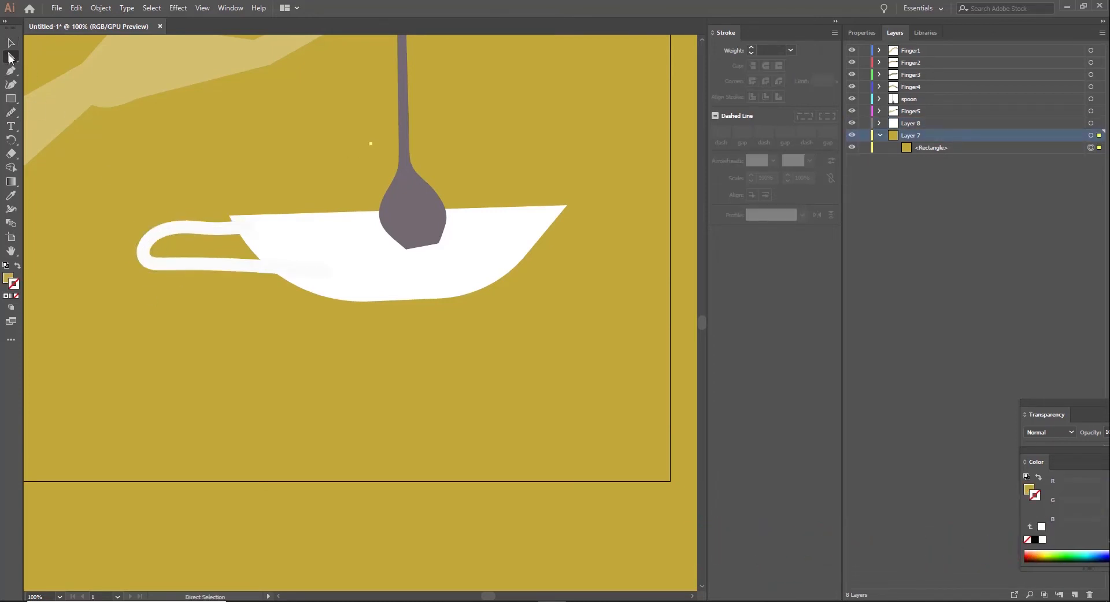
Step: Lock the background Layer 7 and reposition the handle on Layer 8 so its upper arm meets the cup's rim
{"action": "key", "text": "v"}
{"action": "left_click", "coordinate": [163, 230]}
{"action": "left_click", "coordinate": [153, 231]}
{"action": "left_click", "coordinate": [865, 136]}
{"action": "left_click", "coordinate": [909, 125]}
{"action": "left_click", "coordinate": [151, 236]}
{"action": "left_click_drag", "start_coordinate": [152, 236], "coordinate": [154, 230]}
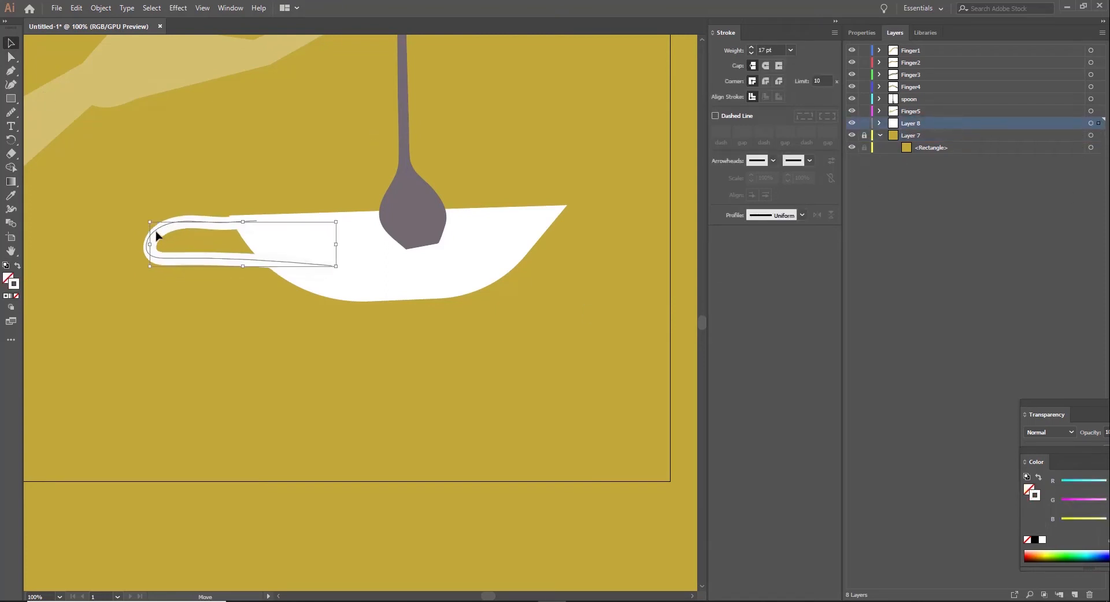
{"action": "left_click", "coordinate": [148, 311]}
Step: Add a new layer and draw a flat saucer with a stepped base below the cup, filled white without a stroke
{"action": "key", "text": "p"}
{"action": "scroll", "coordinate": [328, 285], "scroll_direction": "down", "scroll_amount": 1}
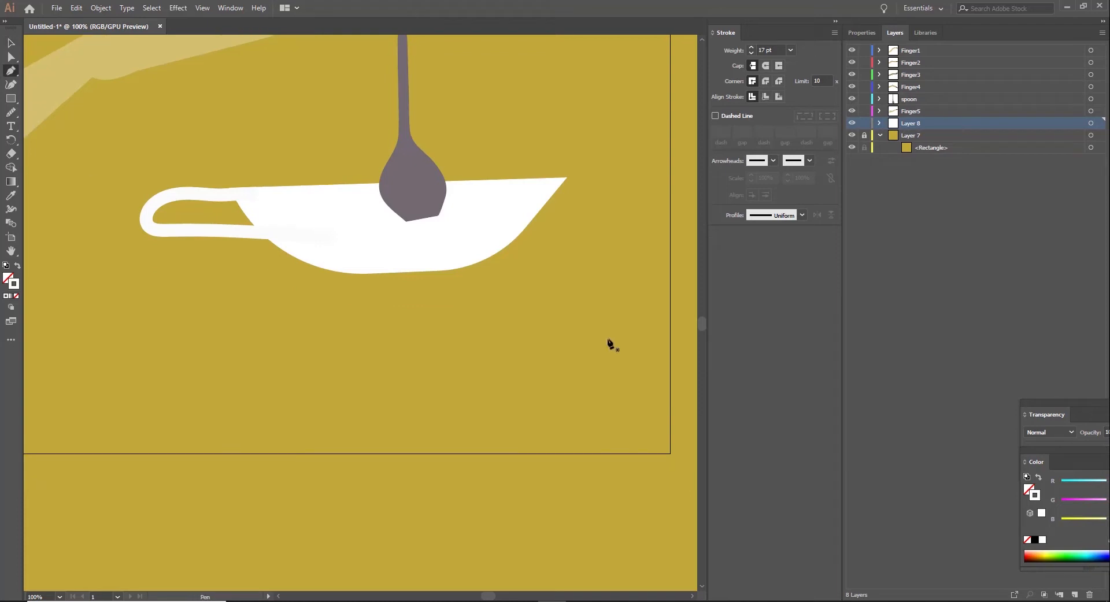
{"action": "key", "text": "ctrl+l"}
{"action": "left_click", "coordinate": [187, 304]}
{"action": "left_click", "coordinate": [599, 293]}
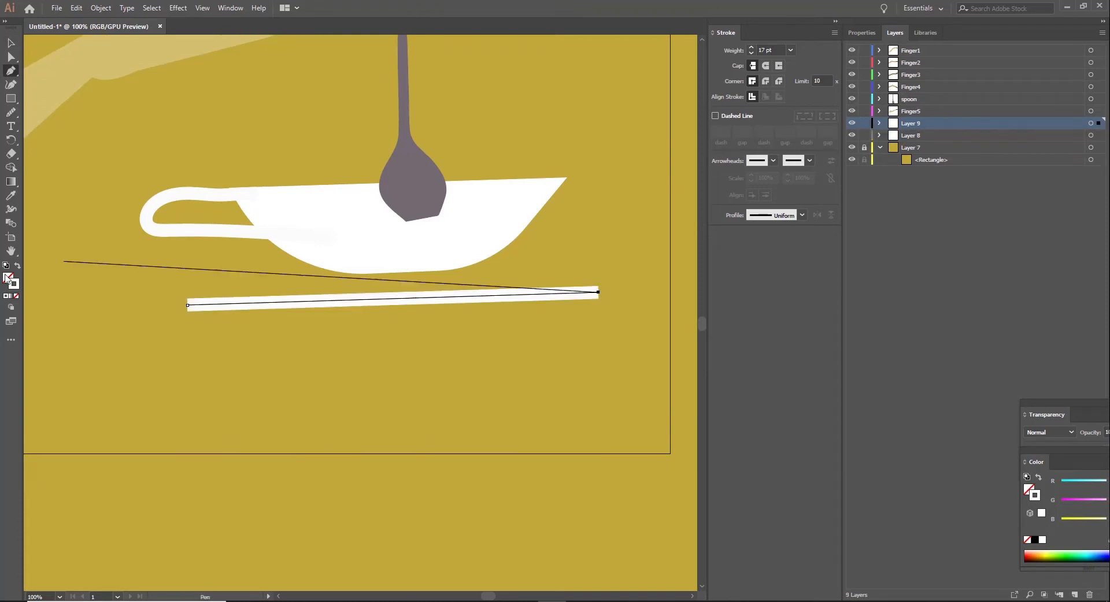
{"action": "left_click", "coordinate": [17, 266]}
{"action": "left_click", "coordinate": [578, 302]}
{"action": "left_click", "coordinate": [18, 265]}
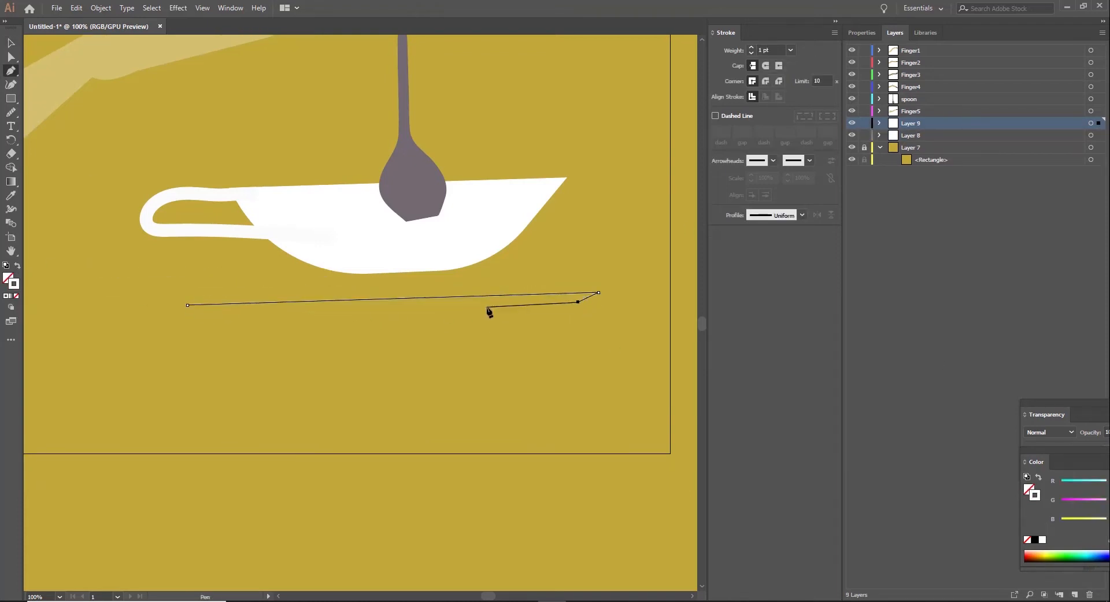
{"action": "left_click", "coordinate": [480, 316]}
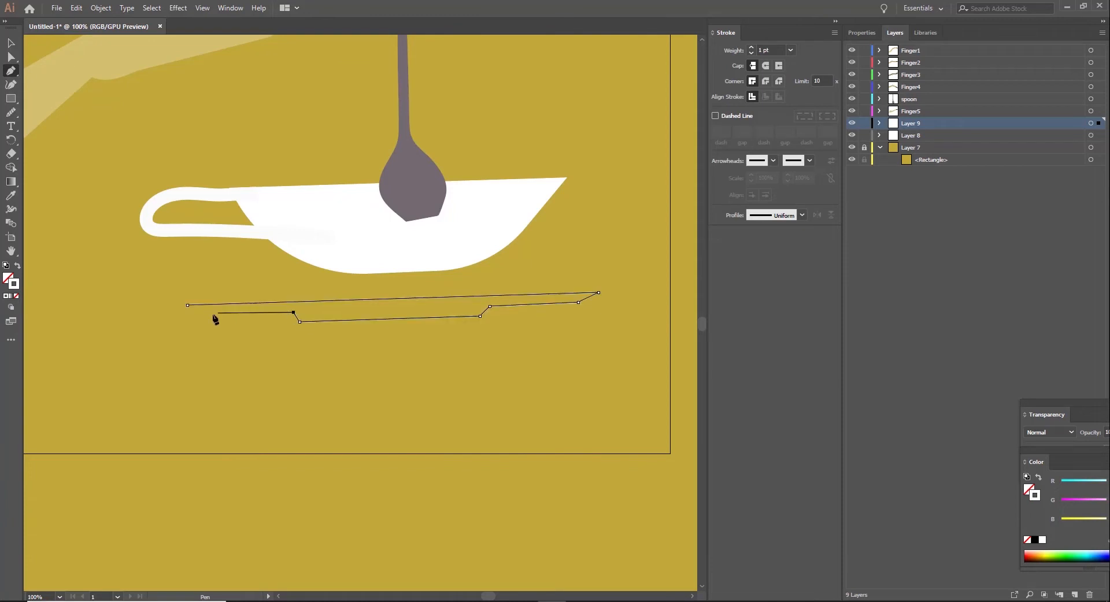
{"action": "left_click", "coordinate": [17, 265]}
Step: Rotate the saucer slightly clockwise to level its rim and nudge it slightly to the left
{"action": "key", "text": "v"}
{"action": "left_click_drag", "start_coordinate": [602, 326], "coordinate": [602, 328]}
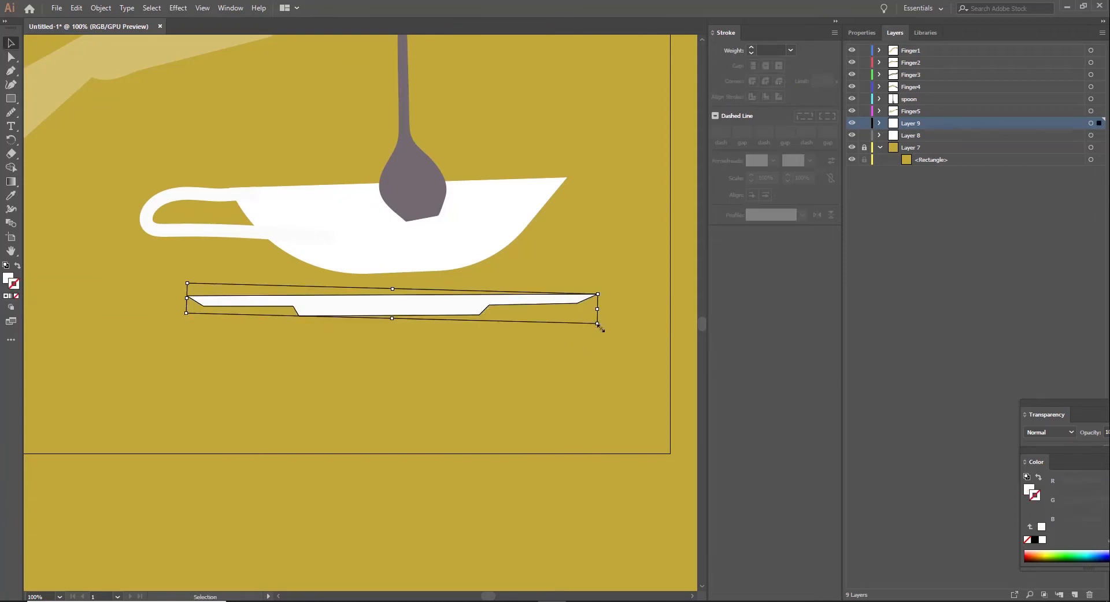
{"action": "left_click", "coordinate": [543, 342]}
{"action": "left_click", "coordinate": [449, 311]}
{"action": "left_click", "coordinate": [522, 388]}
{"action": "left_click", "coordinate": [425, 309]}
{"action": "key", "text": "a"}
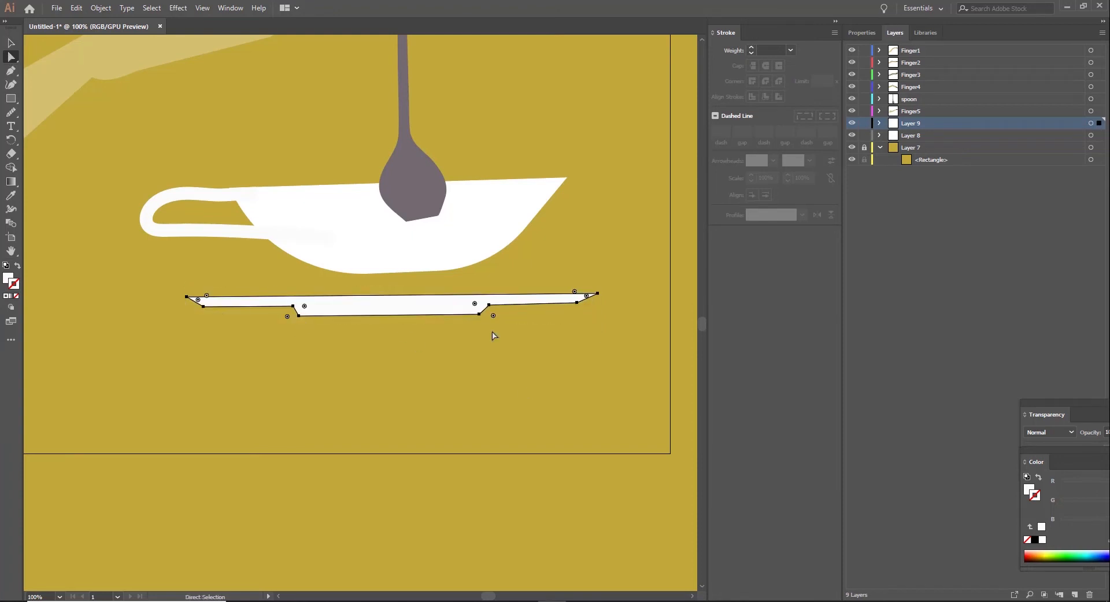
{"action": "key", "text": "Left"}
{"action": "key", "text": "Left"}
{"action": "key", "text": "Left"}
Step: Draw a thin closed shadow sliver along the top of the saucer's stepped base and fill it with mid grey
{"action": "scroll", "coordinate": [339, 345], "scroll_direction": "down", "scroll_amount": 1}
{"action": "scroll", "coordinate": [297, 334], "scroll_direction": "up", "scroll_amount": 2}
{"action": "key", "text": "p"}
{"action": "left_click", "coordinate": [291, 320]}
{"action": "left_click_drag", "start_coordinate": [433, 323], "coordinate": [457, 318]}
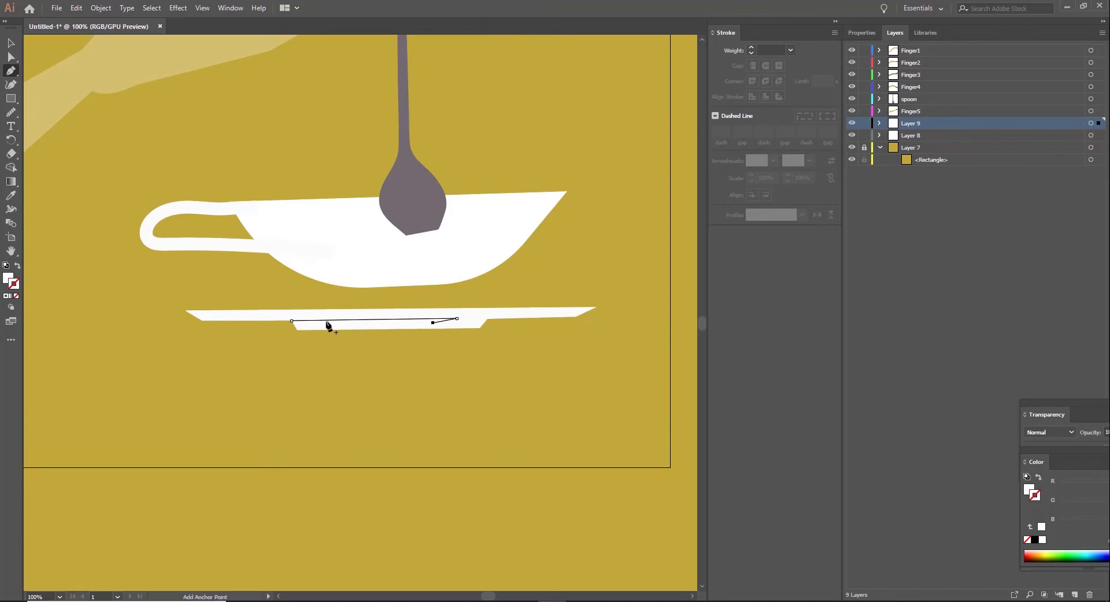
{"action": "left_click", "coordinate": [295, 324]}
{"action": "left_click", "coordinate": [291, 321]}
{"action": "double_click", "coordinate": [8, 278]}
{"action": "left_click", "coordinate": [572, 287]}
{"action": "left_click", "coordinate": [842, 243]}
{"action": "key", "text": "v"}
{"action": "left_click", "coordinate": [76, 272]}
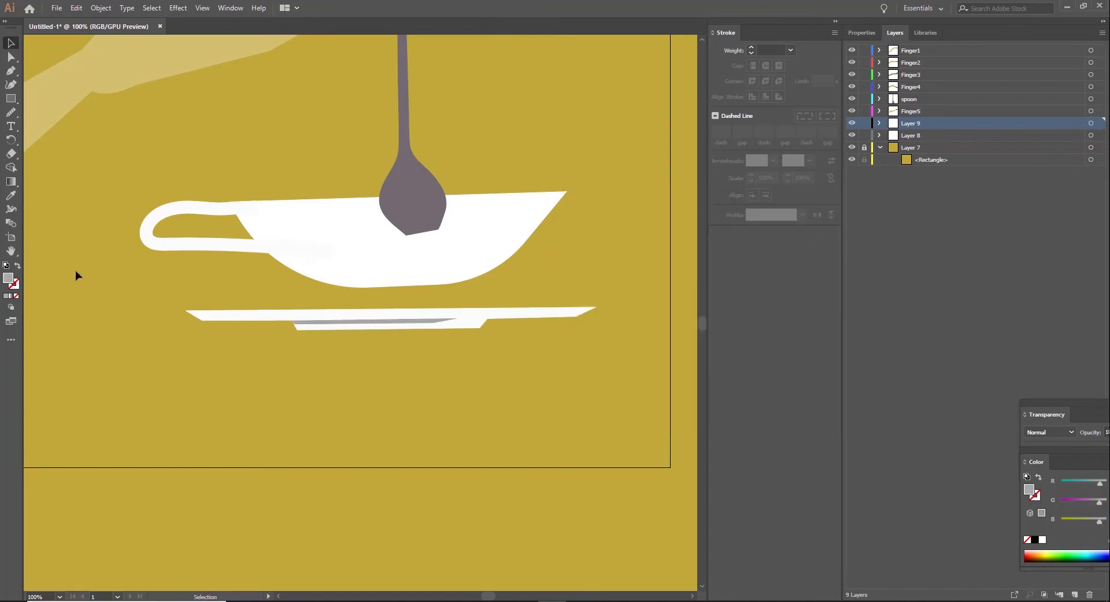
Step: Lower the opacity of the grey shadow sliver on the saucer's base to 30%
{"action": "left_click", "coordinate": [415, 322]}
{"action": "left_click_drag", "start_coordinate": [1072, 407], "coordinate": [830, 349]}
{"action": "left_click", "coordinate": [894, 375]}
{"action": "left_click_drag", "start_coordinate": [898, 389], "coordinate": [861, 390]}
{"action": "left_click", "coordinate": [569, 414]}
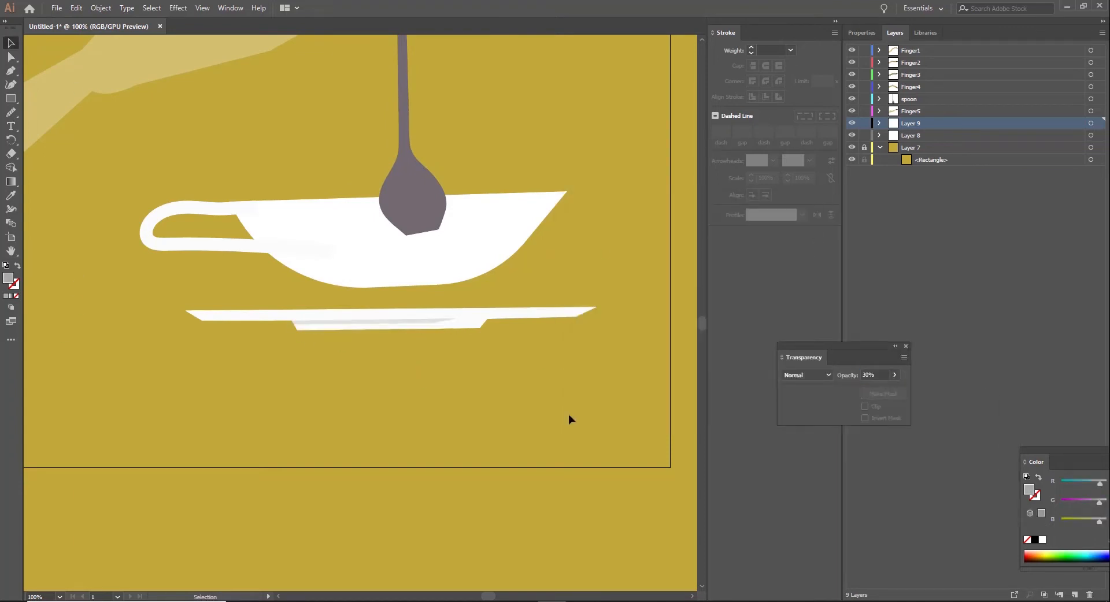
Step: Rename Layer 8 as cup and Layer 9 as sas
{"action": "double_click", "coordinate": [935, 141]}
{"action": "type", "text": "cup"}
{"action": "key", "text": "Return"}
{"action": "double_click", "coordinate": [917, 126]}
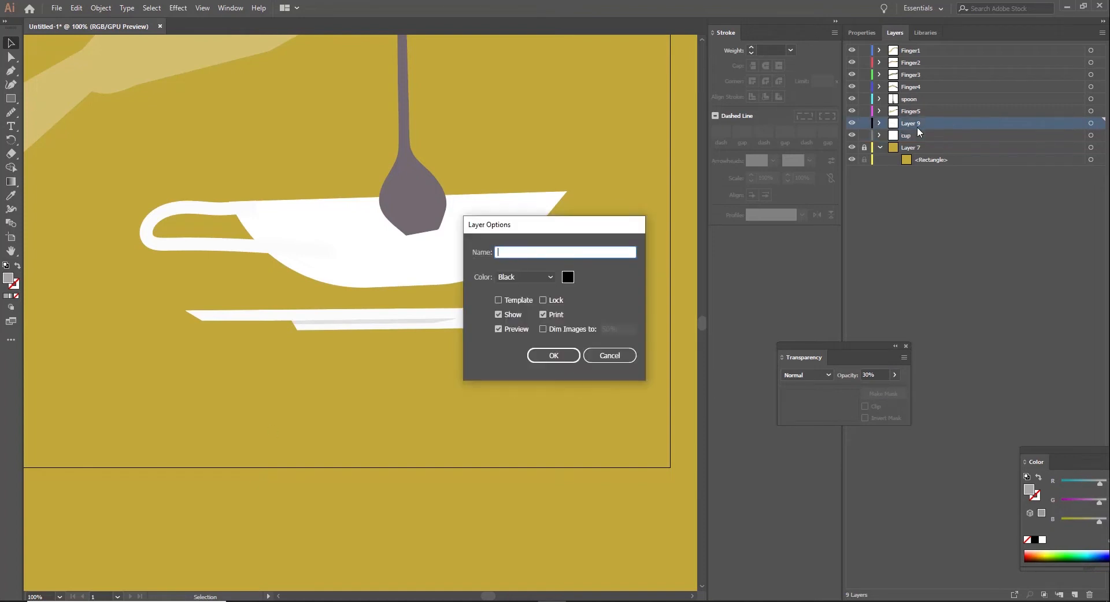
{"action": "type", "text": "sas"}
{"action": "key", "text": "Return"}
Step: Unlock the background Layer 7, shift its mustard rectangle right and slightly down, and lock the layer again
{"action": "key", "text": "ctrl+minus"}
{"action": "key", "text": "ctrl+minus"}
{"action": "key", "text": "ctrl+plus"}
{"action": "key", "text": "ctrl+plus"}
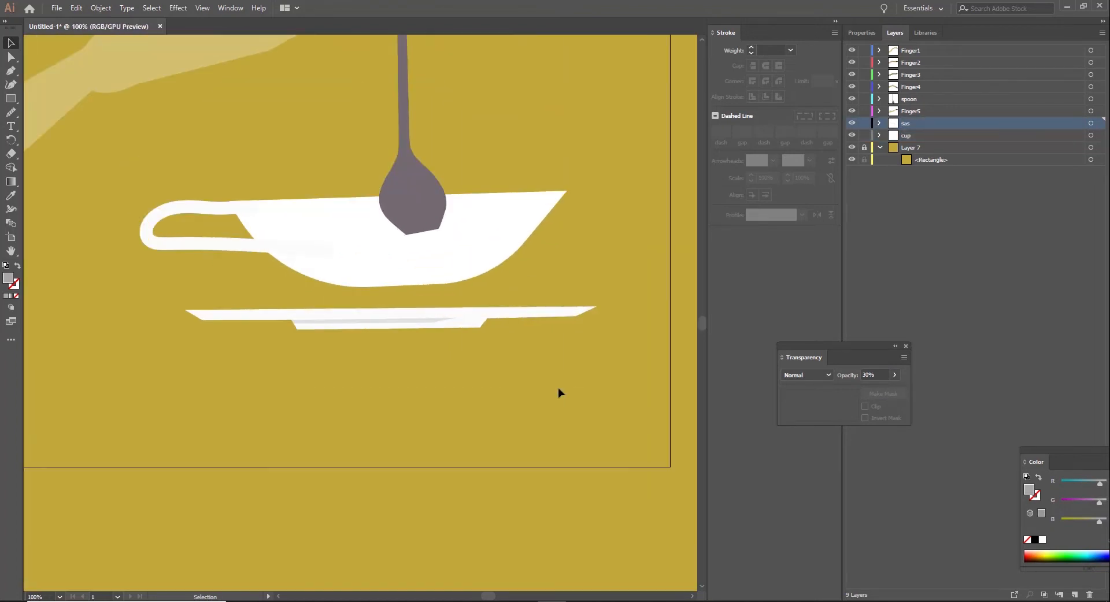
{"action": "scroll", "coordinate": [557, 387], "scroll_direction": "down", "scroll_amount": 2}
{"action": "key", "text": "ctrl+minus"}
{"action": "key", "text": "ctrl+minus"}
{"action": "left_click", "coordinate": [852, 148]}
{"action": "left_click", "coordinate": [852, 148]}
{"action": "left_click", "coordinate": [864, 148]}
{"action": "scroll", "coordinate": [206, 131], "scroll_direction": "up", "scroll_amount": 2}
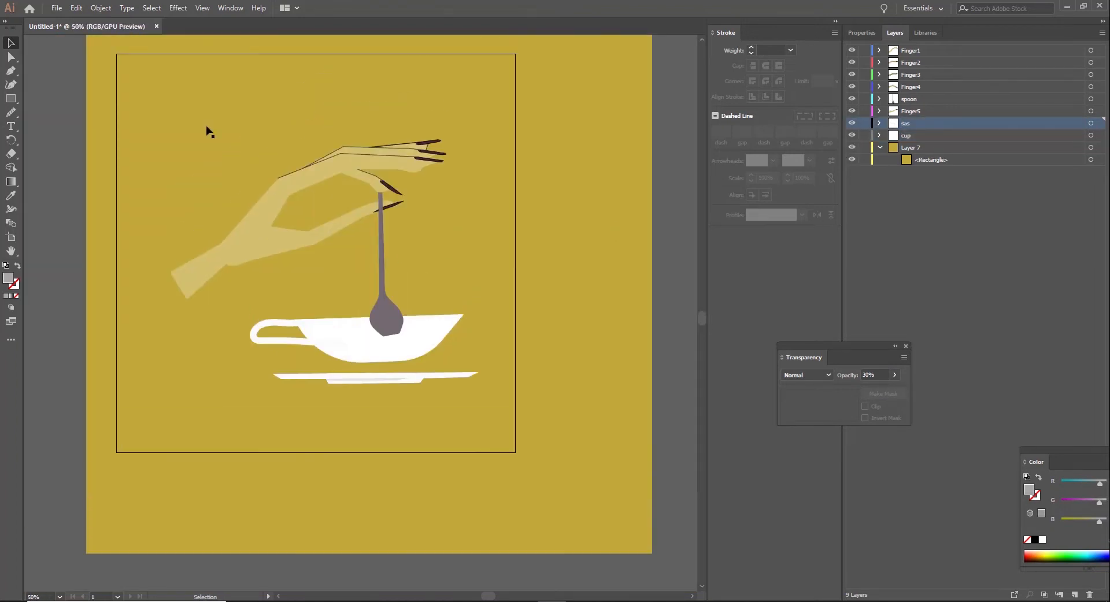
{"action": "left_click_drag", "start_coordinate": [132, 87], "coordinate": [184, 119]}
{"action": "left_click", "coordinate": [852, 148]}
{"action": "left_click", "coordinate": [852, 148]}
{"action": "left_click", "coordinate": [865, 149]}
Step: Select the whole hand, spoon, cup and saucer artwork and move it up towards the top of the artboard
{"action": "key", "text": "ctrl+a"}
{"action": "left_click_drag", "start_coordinate": [363, 338], "coordinate": [364, 285]}
{"action": "left_click", "coordinate": [616, 355]}
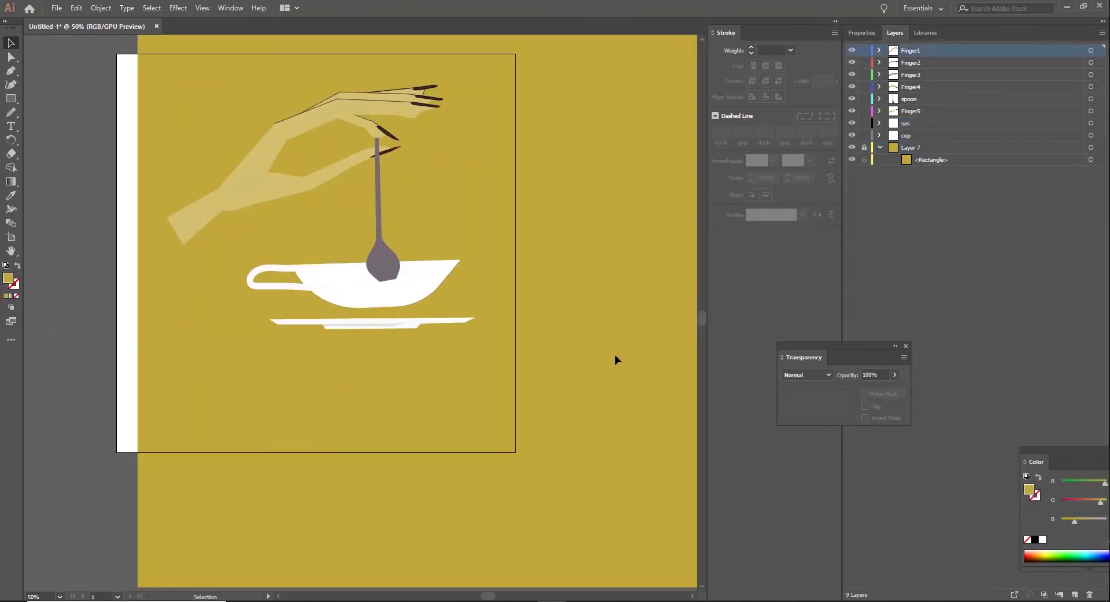
Step: Add a layer above Layer 7 and draw a closed, gently curved finger-and-palm shape below the saucer
{"action": "left_click", "coordinate": [945, 149]}
{"action": "left_click", "coordinate": [1075, 595]}
{"action": "scroll", "coordinate": [746, 310], "scroll_direction": "down", "scroll_amount": 1}
{"action": "left_click", "coordinate": [10, 72]}
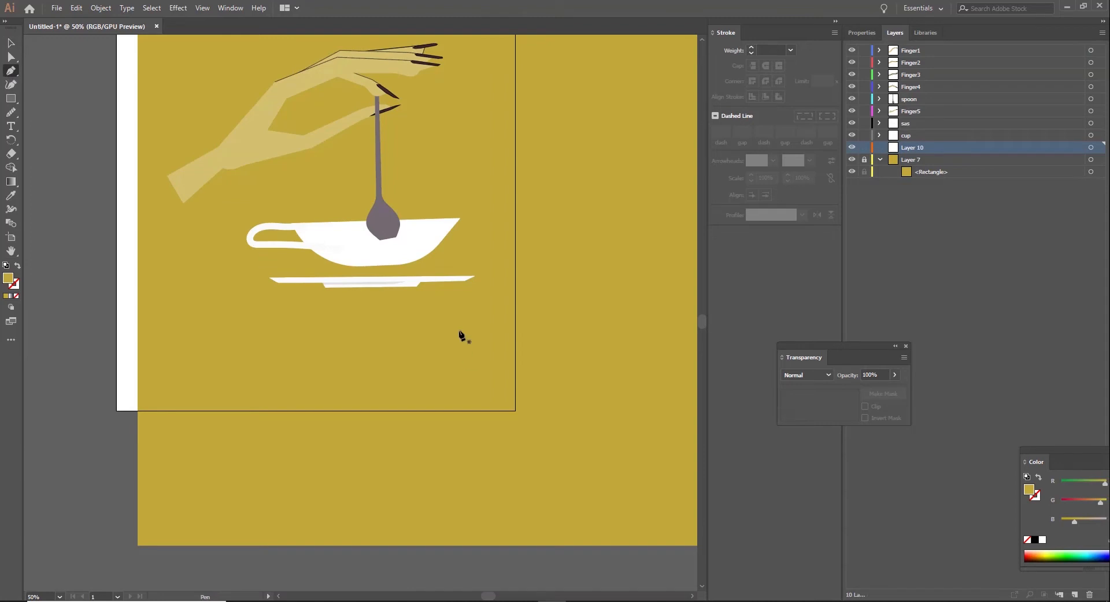
{"action": "left_click", "coordinate": [415, 334]}
{"action": "left_click", "coordinate": [358, 345]}
{"action": "left_click", "coordinate": [309, 346]}
{"action": "left_click", "coordinate": [263, 335]}
{"action": "left_click", "coordinate": [229, 321]}
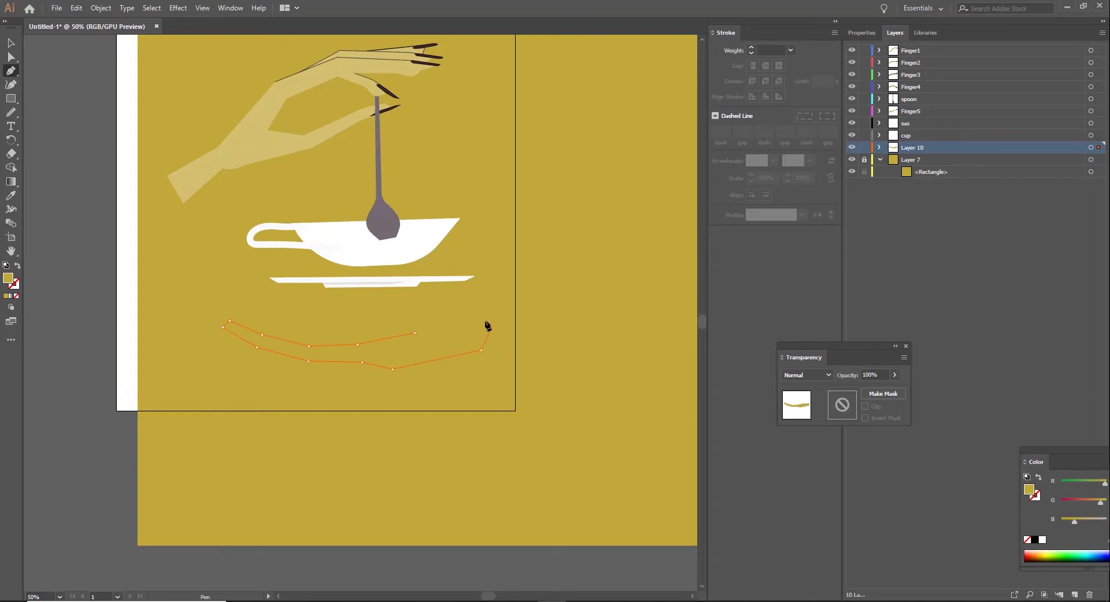
{"action": "left_click", "coordinate": [468, 318]}
{"action": "left_click", "coordinate": [415, 333]}
Step: Fill the new finger-and-palm shape with the upper hand's light skin colour and round its fingertip
{"action": "left_click", "coordinate": [11, 196]}
{"action": "left_click", "coordinate": [193, 179]}
{"action": "left_click", "coordinate": [11, 44]}
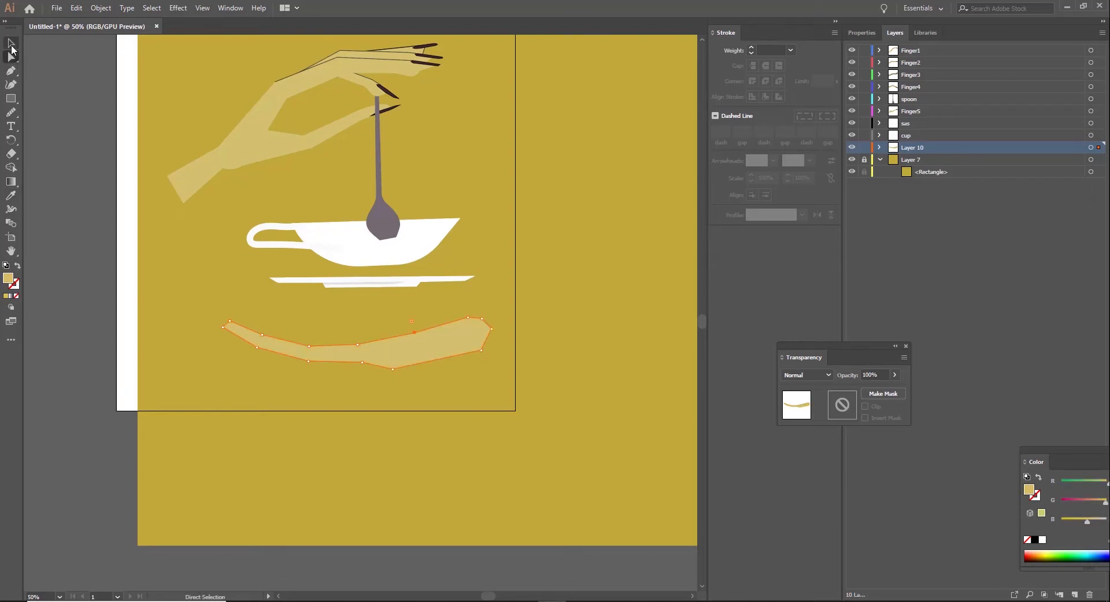
{"action": "left_click", "coordinate": [237, 300]}
{"action": "left_click", "coordinate": [304, 351]}
{"action": "key", "text": "ctrl+1"}
{"action": "key", "text": "a"}
{"action": "left_click", "coordinate": [87, 341]}
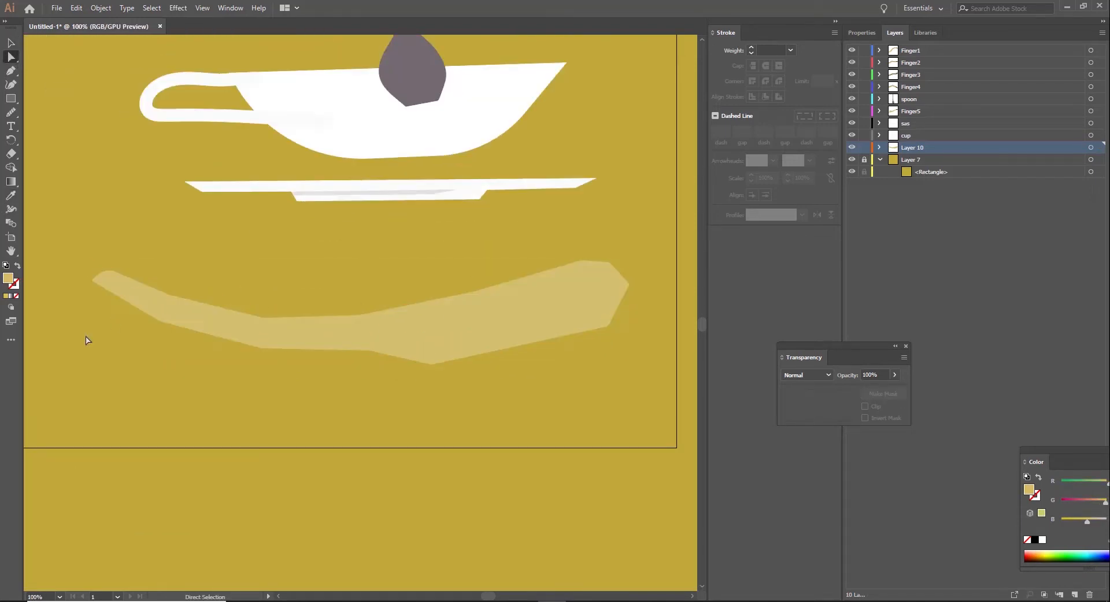
Step: Rename the lower hand's layer as hand2 finger1
{"action": "double_click", "coordinate": [917, 148]}
{"action": "type", "text": "hand2 finger1"}
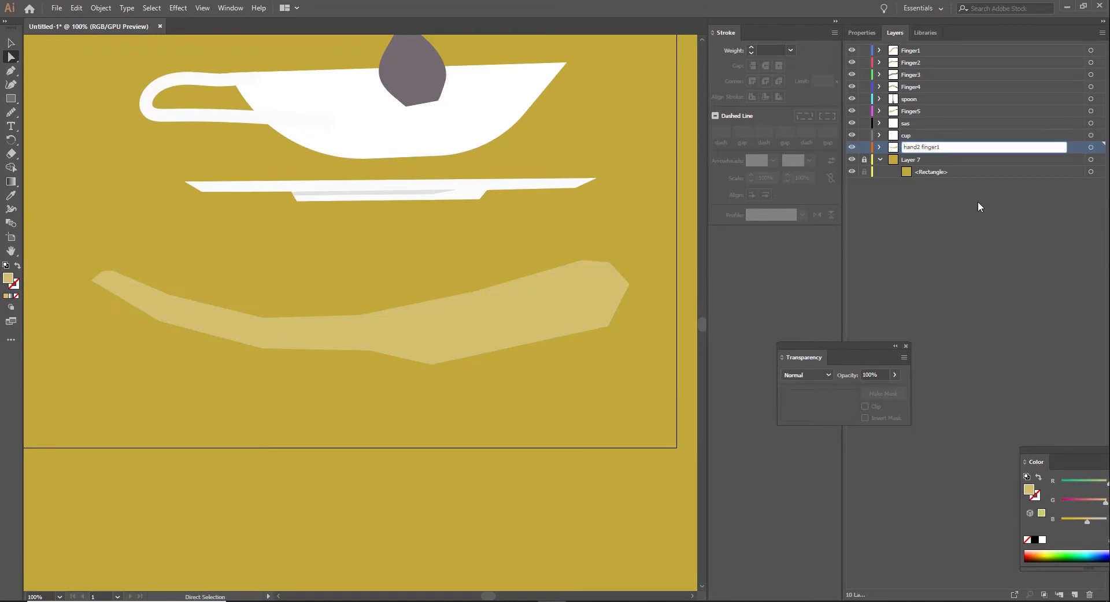
{"action": "key", "text": "Return"}
Step: Add a layer below hand2 finger1 and draw a closed second finger along the first finger's underside, filled with the skin colour
{"action": "left_click", "coordinate": [1074, 595]}
{"action": "key", "text": "p"}
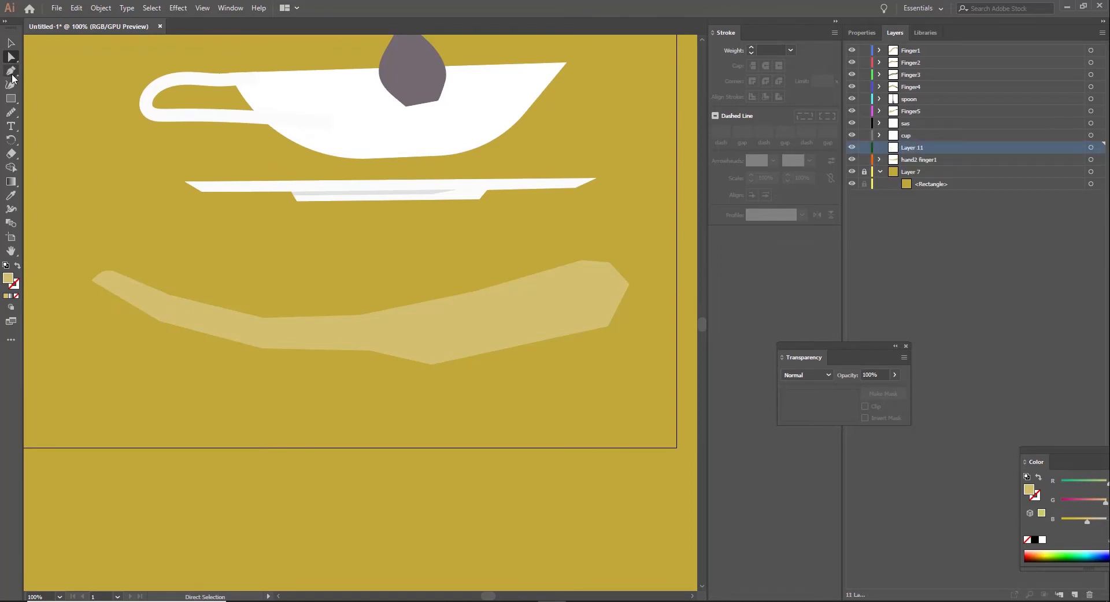
{"action": "left_click_drag", "start_coordinate": [912, 151], "coordinate": [912, 168]}
{"action": "left_click", "coordinate": [404, 359]}
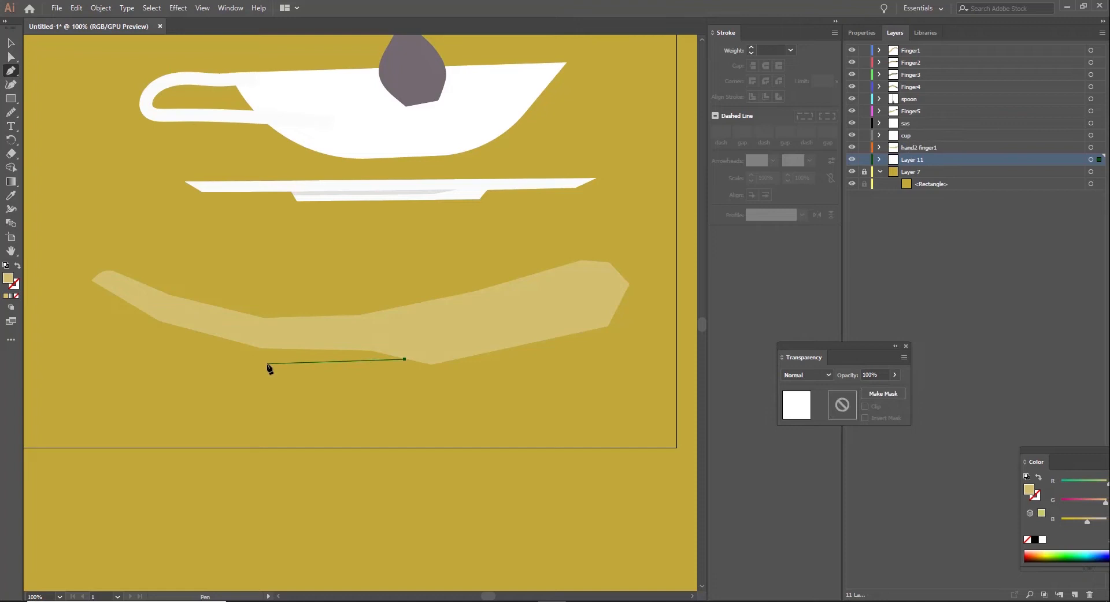
{"action": "left_click", "coordinate": [160, 335]}
{"action": "left_click", "coordinate": [126, 295]}
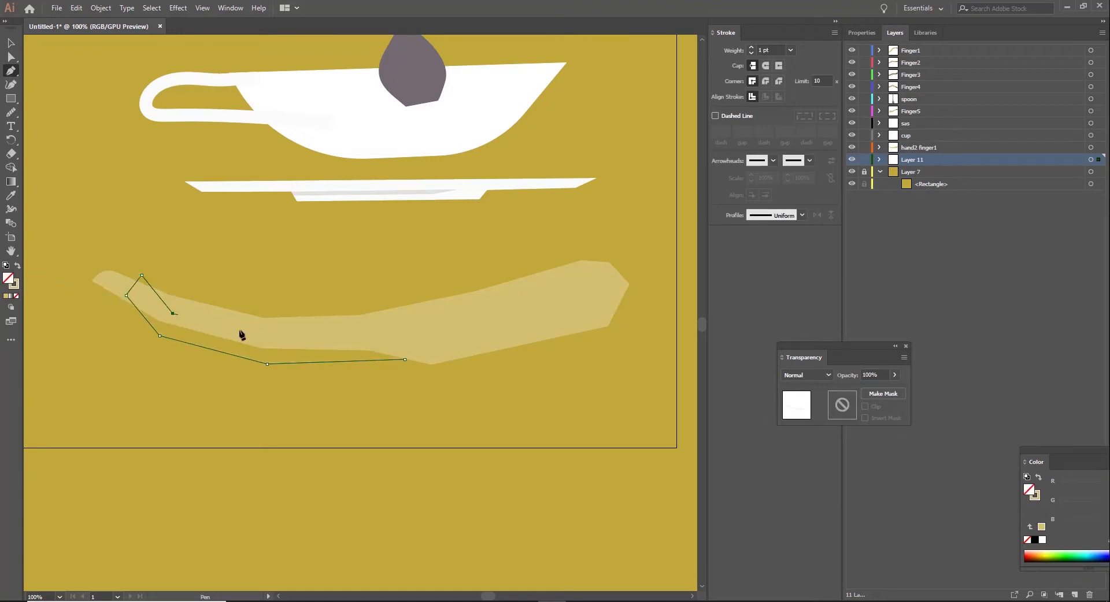
{"action": "left_click", "coordinate": [262, 334]}
{"action": "left_click", "coordinate": [391, 330]}
{"action": "left_click", "coordinate": [443, 327]}
{"action": "left_click", "coordinate": [404, 359]}
{"action": "key", "text": "shift+x"}
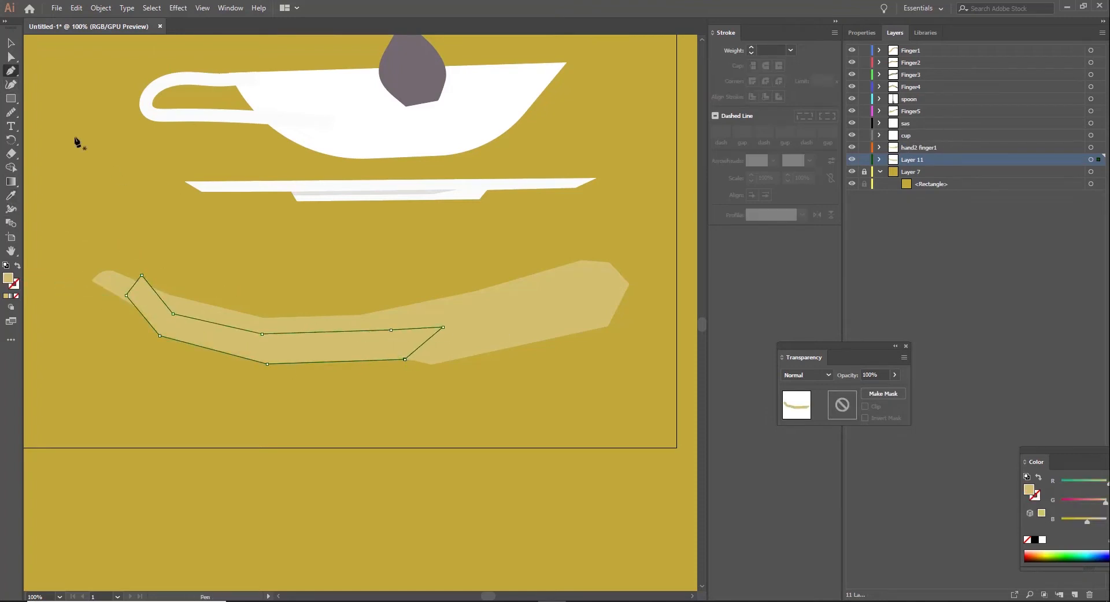
{"action": "left_click", "coordinate": [162, 237]}
Step: Round the tip of the second finger and nudge the shape slightly downward
{"action": "left_click", "coordinate": [11, 44]}
{"action": "left_click", "coordinate": [137, 324]}
{"action": "left_click", "coordinate": [146, 306]}
{"action": "left_click", "coordinate": [155, 325]}
{"action": "left_click", "coordinate": [11, 58]}
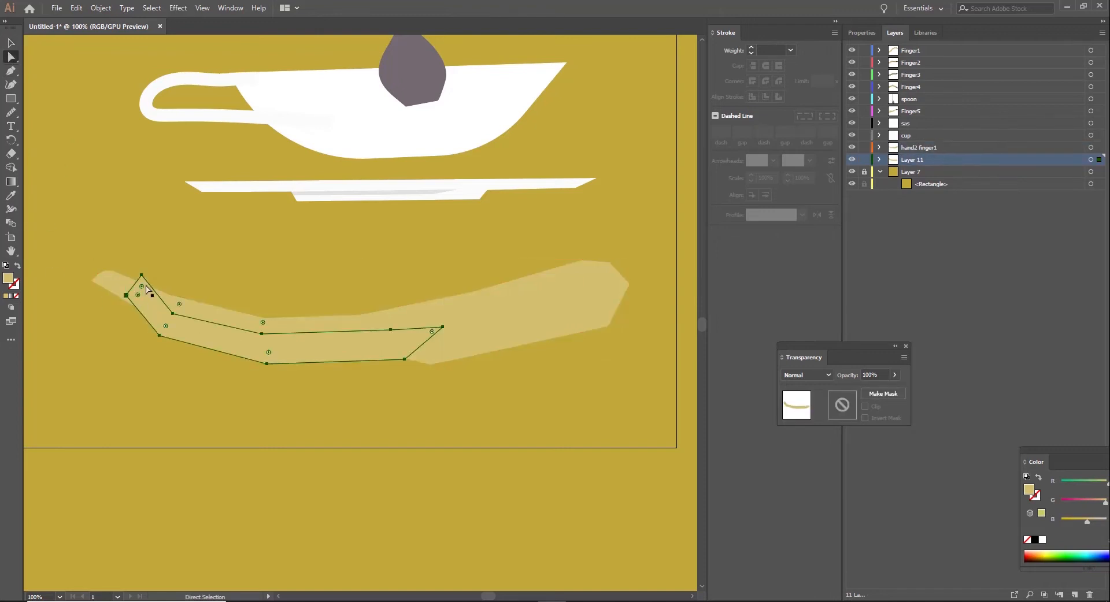
{"action": "left_click", "coordinate": [143, 276]}
{"action": "left_click_drag", "start_coordinate": [139, 299], "coordinate": [139, 300]}
{"action": "left_click", "coordinate": [200, 359]}
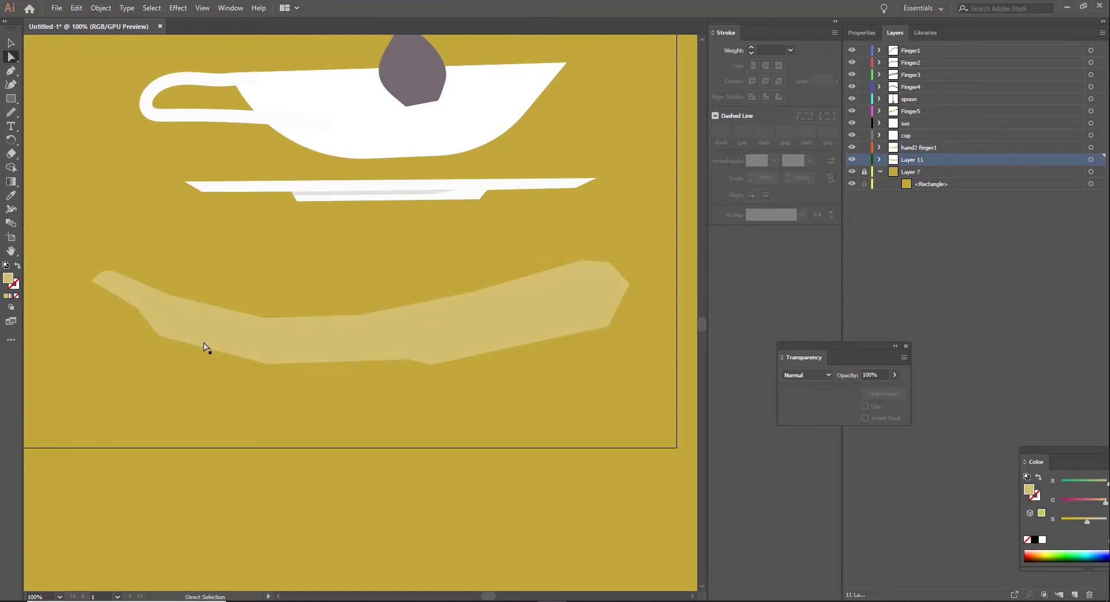
{"action": "left_click_drag", "start_coordinate": [204, 340], "coordinate": [202, 342]}
{"action": "left_click", "coordinate": [214, 375]}
Step: Rename the second finger's layer as hande finger2
{"action": "double_click", "coordinate": [912, 160]}
{"action": "type", "text": "hand"}
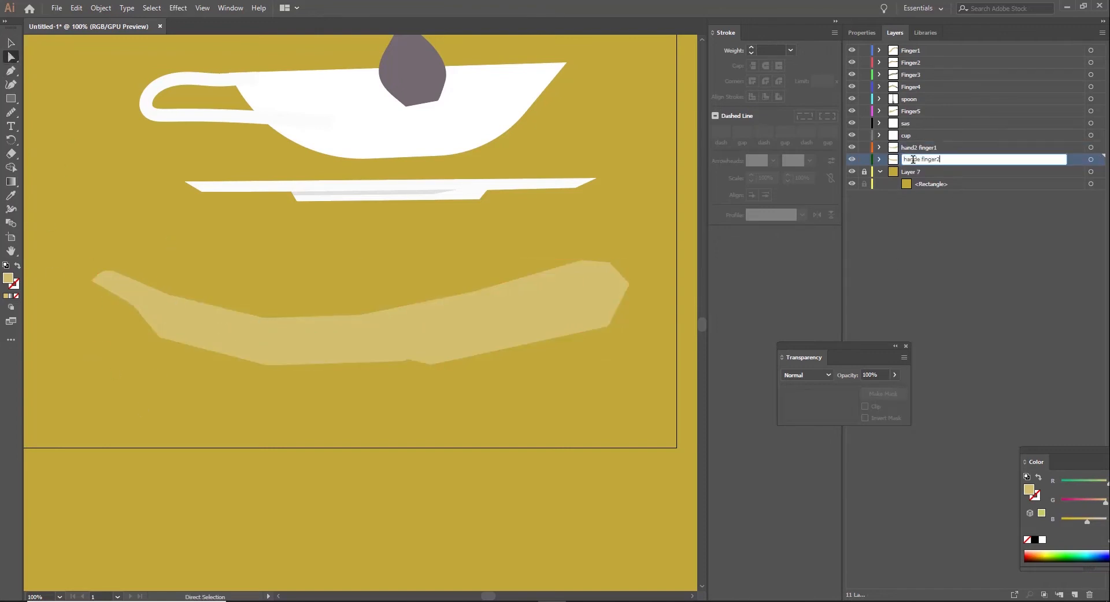
{"action": "type", "text": "e finger2"}
{"action": "key", "text": "Return"}
{"action": "left_click", "coordinate": [182, 336]}
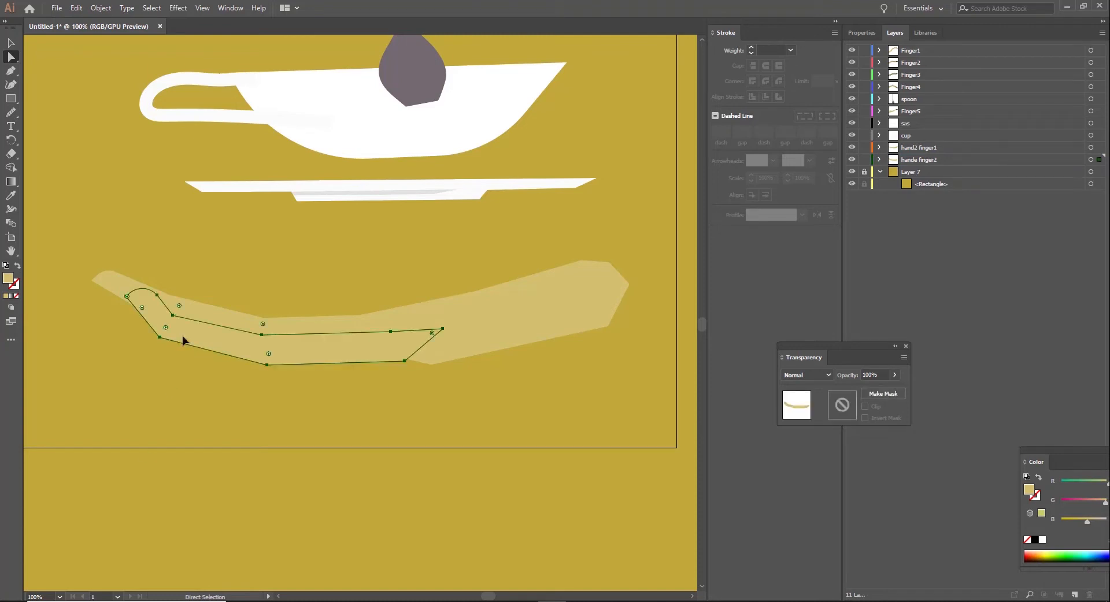
{"action": "left_click", "coordinate": [500, 440]}
Step: Add a layer above Layer 7 and draw a closed third finger rising from the palm, with a rounded palm end
{"action": "left_click", "coordinate": [912, 175]}
{"action": "left_click", "coordinate": [1075, 595]}
{"action": "key", "text": "p"}
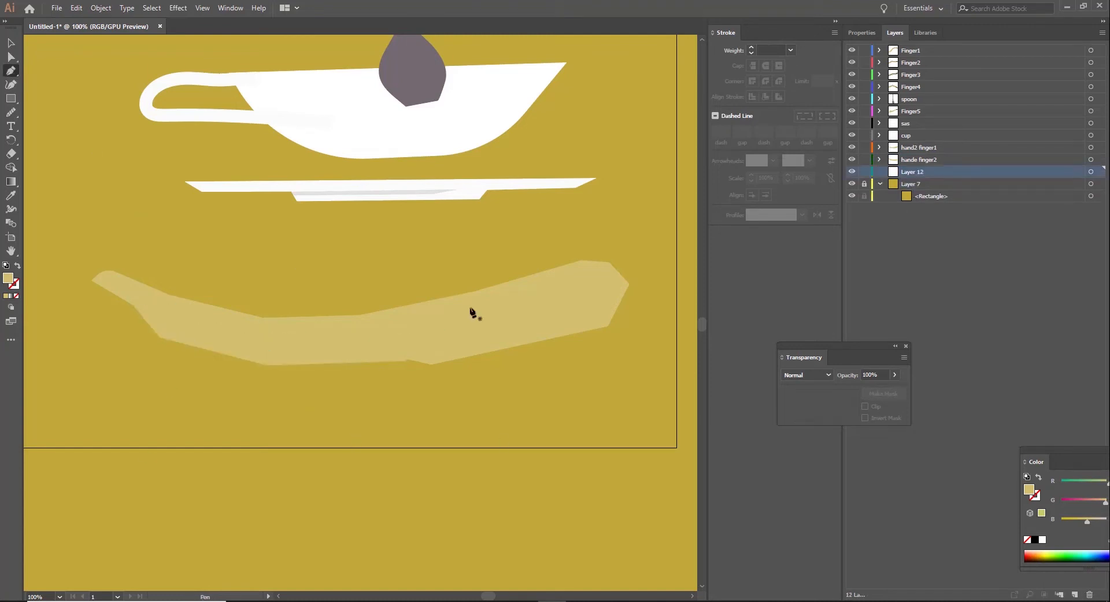
{"action": "left_click", "coordinate": [486, 311]}
{"action": "left_click", "coordinate": [390, 268]}
{"action": "left_click", "coordinate": [378, 255]}
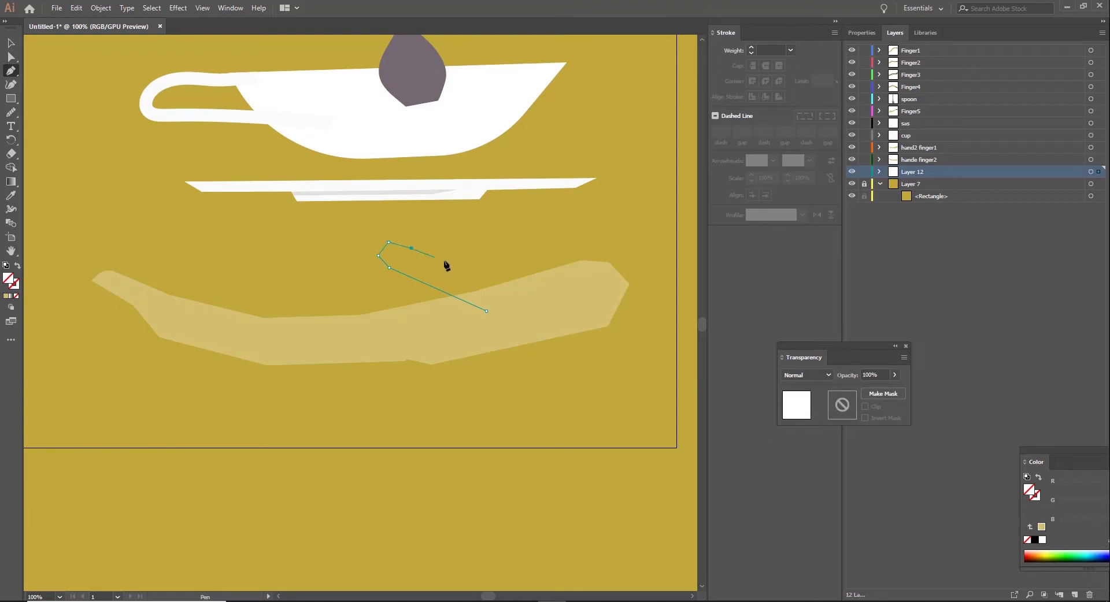
{"action": "left_click", "coordinate": [579, 260]}
{"action": "left_click_drag", "start_coordinate": [605, 263], "coordinate": [621, 276]}
{"action": "left_click", "coordinate": [621, 292]}
{"action": "left_click", "coordinate": [487, 311]}
Step: Fill the third finger with the skin colour sampled from the lower hand
{"action": "key", "text": "i"}
{"action": "left_click", "coordinate": [350, 331]}
{"action": "key", "text": "v"}
{"action": "left_click", "coordinate": [133, 223]}
{"action": "left_click", "coordinate": [520, 289]}
Step: Rename the third finger's layer as hand2 finger3 and the second finger's layer as hande2finger2
{"action": "double_click", "coordinate": [908, 172]}
{"action": "type", "text": "ha"}
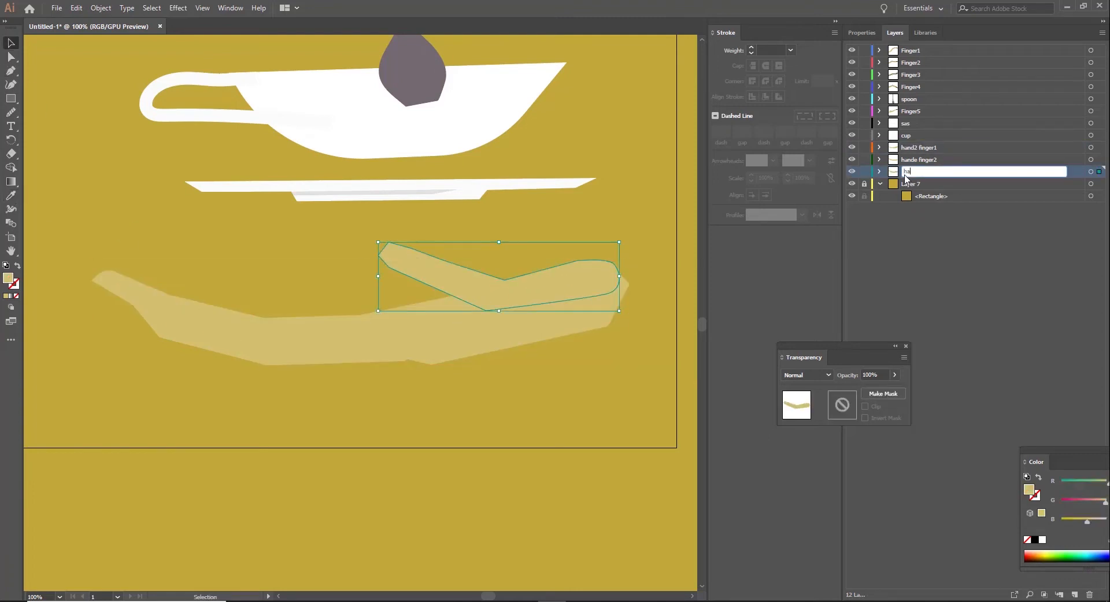
{"action": "type", "text": "nd2 finger3"}
{"action": "double_click", "coordinate": [921, 161]}
{"action": "key", "text": "Return"}
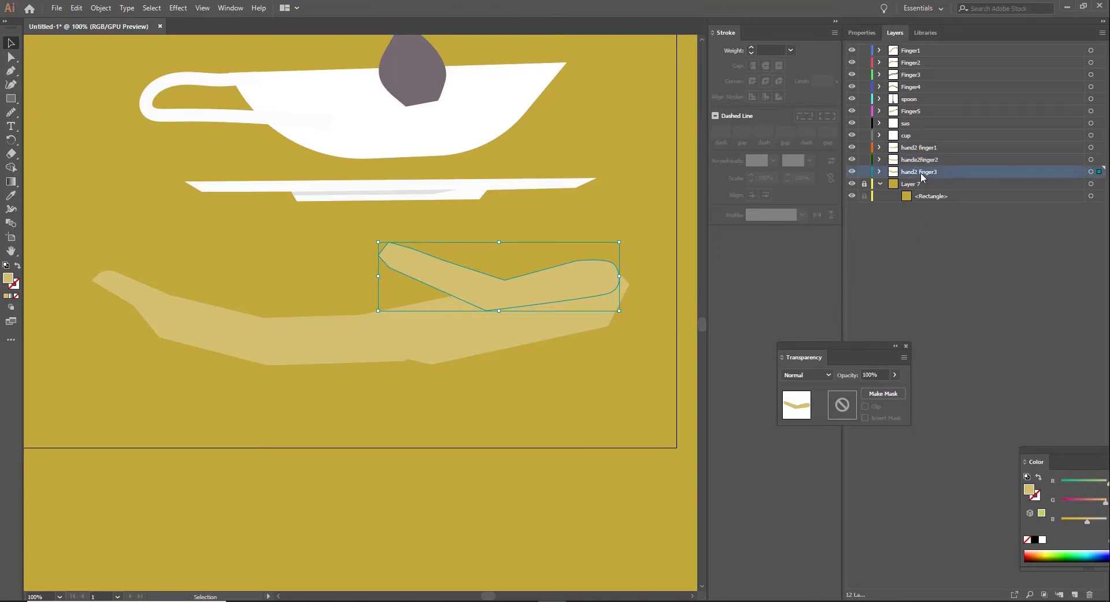
Step: Hide the second and third finger layers and draw a closed pointed nail at the tip of hand2 finger1
{"action": "left_click", "coordinate": [924, 148]}
{"action": "key", "text": "p"}
{"action": "left_click", "coordinate": [852, 160]}
{"action": "left_click", "coordinate": [853, 172]}
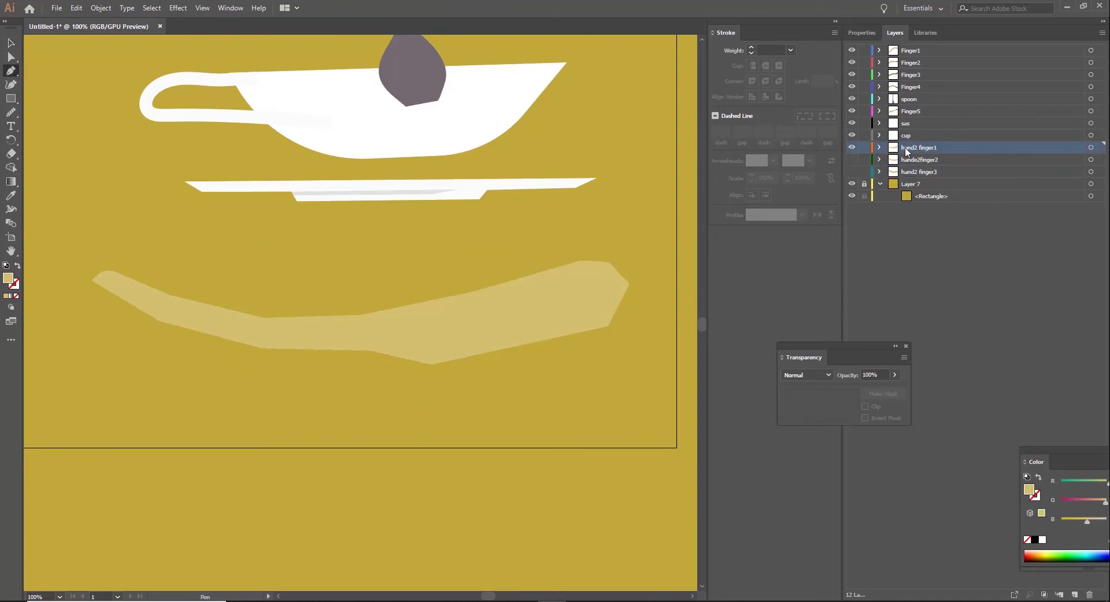
{"action": "left_click", "coordinate": [114, 296]}
{"action": "left_click", "coordinate": [76, 276]}
{"action": "left_click", "coordinate": [115, 296]}
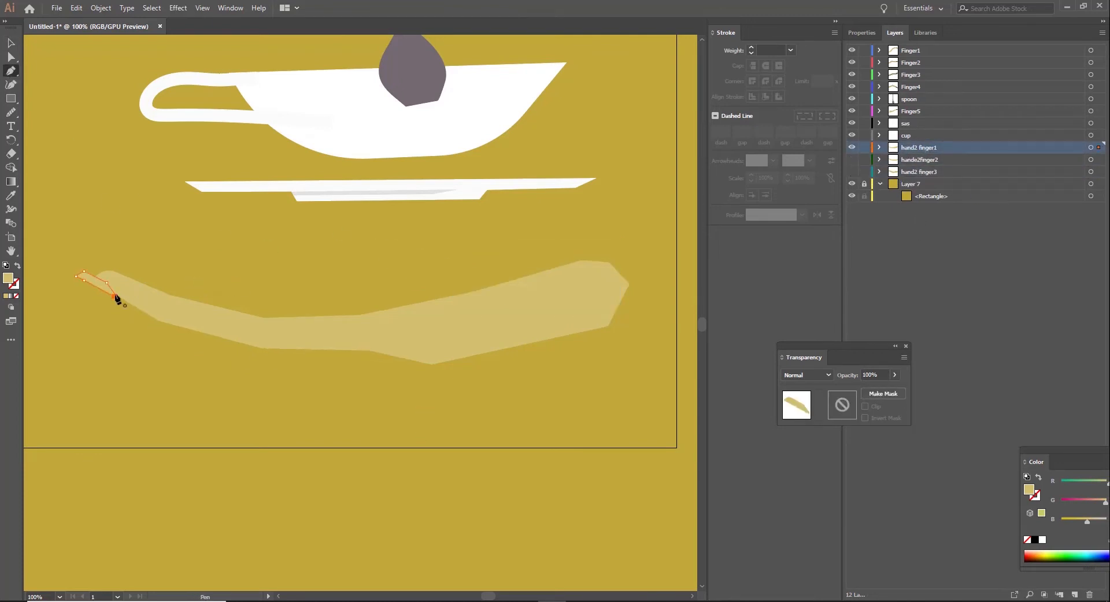
Step: Give the first finger's nail the dark nail colour of the upper hand and nudge it against the fingertip
{"action": "scroll", "coordinate": [115, 297], "scroll_direction": "up", "scroll_amount": 11}
{"action": "left_click", "coordinate": [11, 196]}
{"action": "left_click", "coordinate": [486, 120]}
{"action": "scroll", "coordinate": [493, 240], "scroll_direction": "down", "scroll_amount": 6}
{"action": "left_click", "coordinate": [11, 43]}
{"action": "left_click", "coordinate": [117, 259]}
{"action": "scroll", "coordinate": [117, 259], "scroll_direction": "down", "scroll_amount": 3}
{"action": "left_click", "coordinate": [95, 340]}
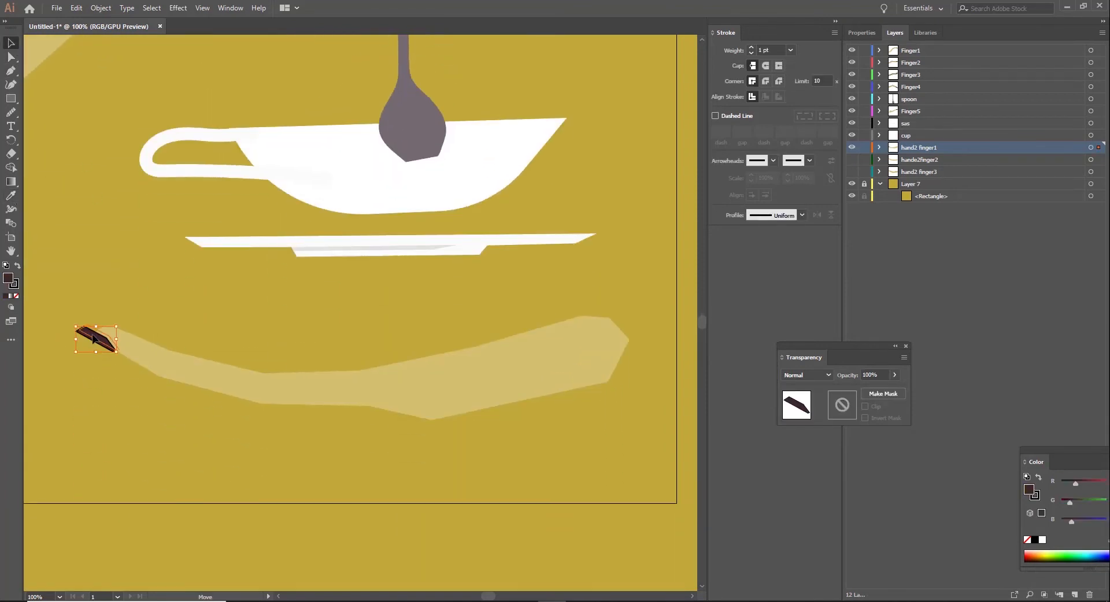
{"action": "left_click_drag", "start_coordinate": [96, 340], "coordinate": [98, 338]}
{"action": "left_click", "coordinate": [139, 307]}
Step: Show only the second finger of the lower hand and draw a closed dark nail at its tip on hande2finger2
{"action": "left_click", "coordinate": [909, 161]}
{"action": "left_click", "coordinate": [853, 160]}
{"action": "left_click", "coordinate": [853, 148]}
{"action": "left_click", "coordinate": [11, 72]}
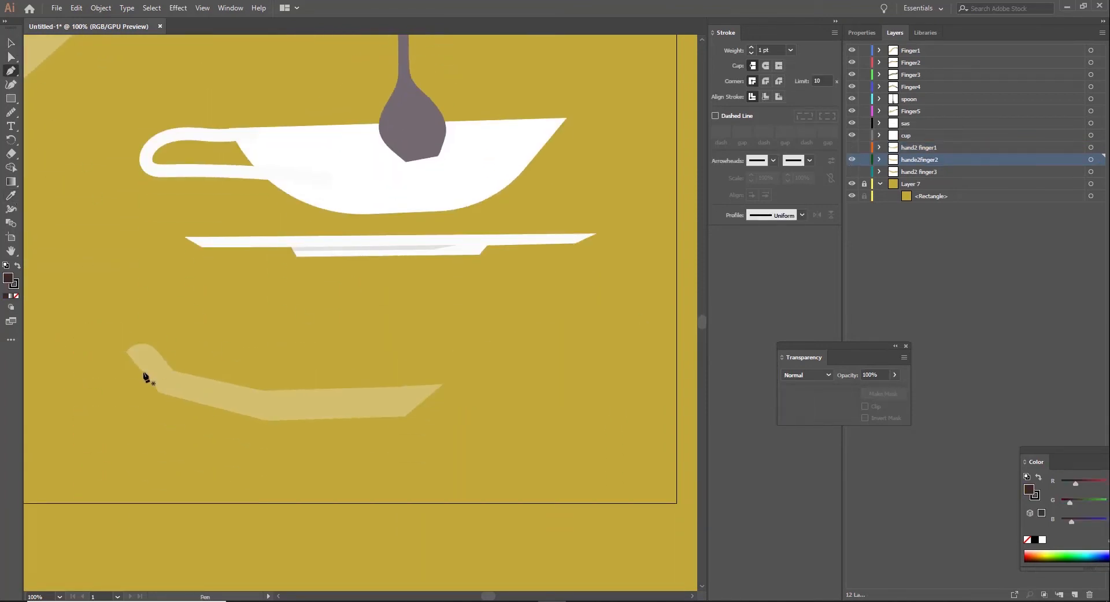
{"action": "left_click", "coordinate": [143, 373]}
{"action": "left_click", "coordinate": [136, 356]}
{"action": "left_click", "coordinate": [124, 336]}
{"action": "left_click", "coordinate": [118, 340]}
{"action": "left_click", "coordinate": [122, 350]}
{"action": "left_click", "coordinate": [143, 372]}
Step: Show all the lower hand's finger layers and draw a closed dark nail over the third finger's tip
{"action": "left_click", "coordinate": [852, 148]}
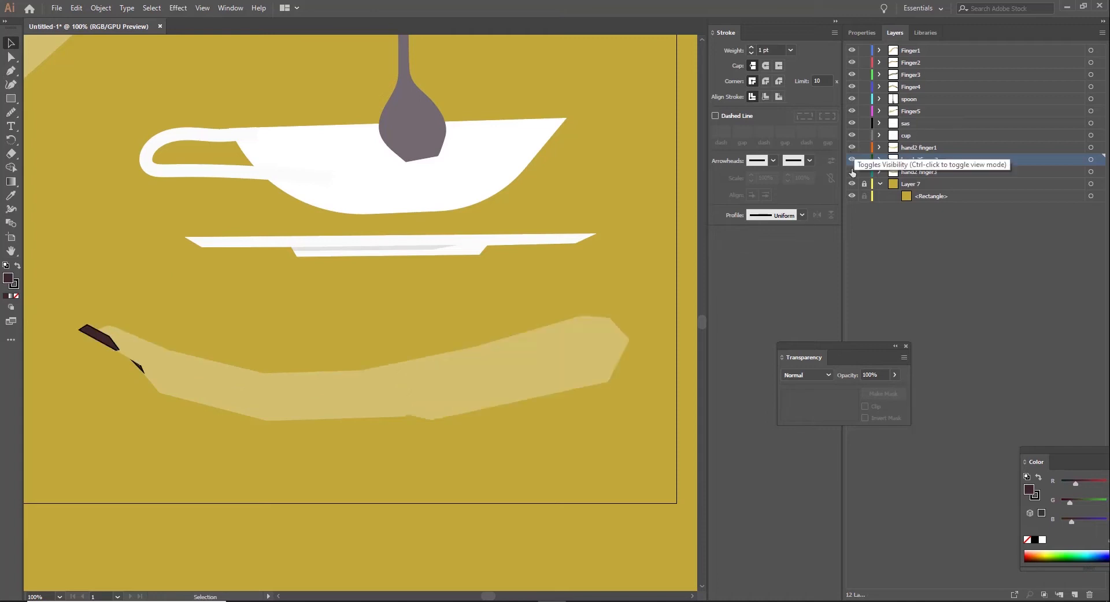
{"action": "left_click", "coordinate": [852, 172]}
{"action": "key", "text": "p"}
{"action": "left_click", "coordinate": [398, 320]}
{"action": "left_click", "coordinate": [362, 299]}
{"action": "left_click", "coordinate": [367, 291]}
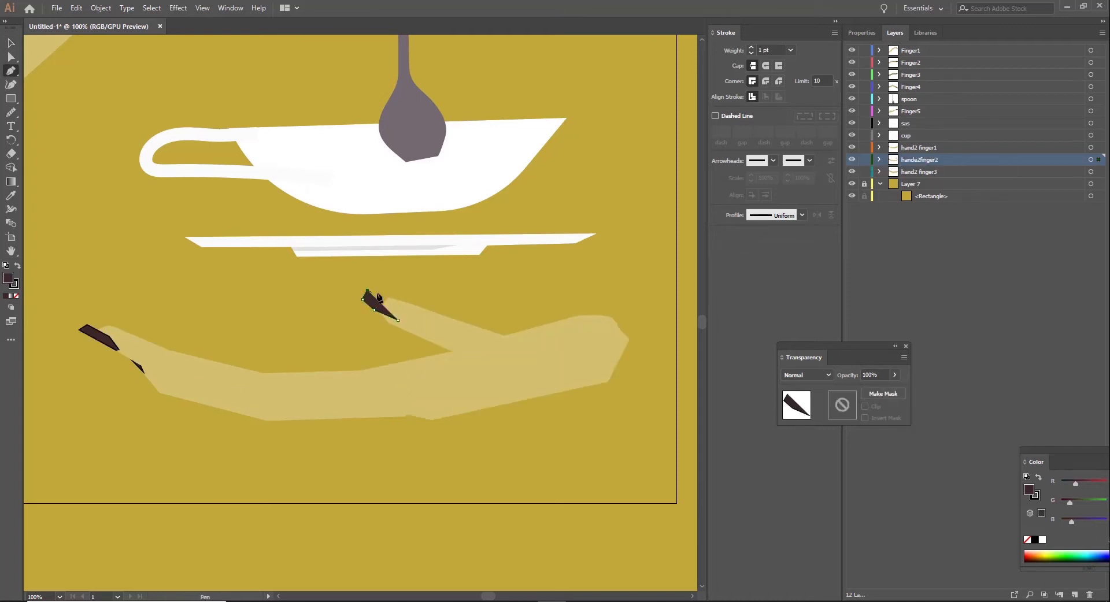
{"action": "left_click", "coordinate": [382, 296]}
{"action": "left_click", "coordinate": [405, 306]}
{"action": "left_click", "coordinate": [398, 320]}
Step: Move the third finger's nail path from the hande2finger2 layer into the hand2 finger3 layer
{"action": "left_click", "coordinate": [11, 44]}
{"action": "left_click", "coordinate": [62, 131]}
{"action": "left_click", "coordinate": [879, 161]}
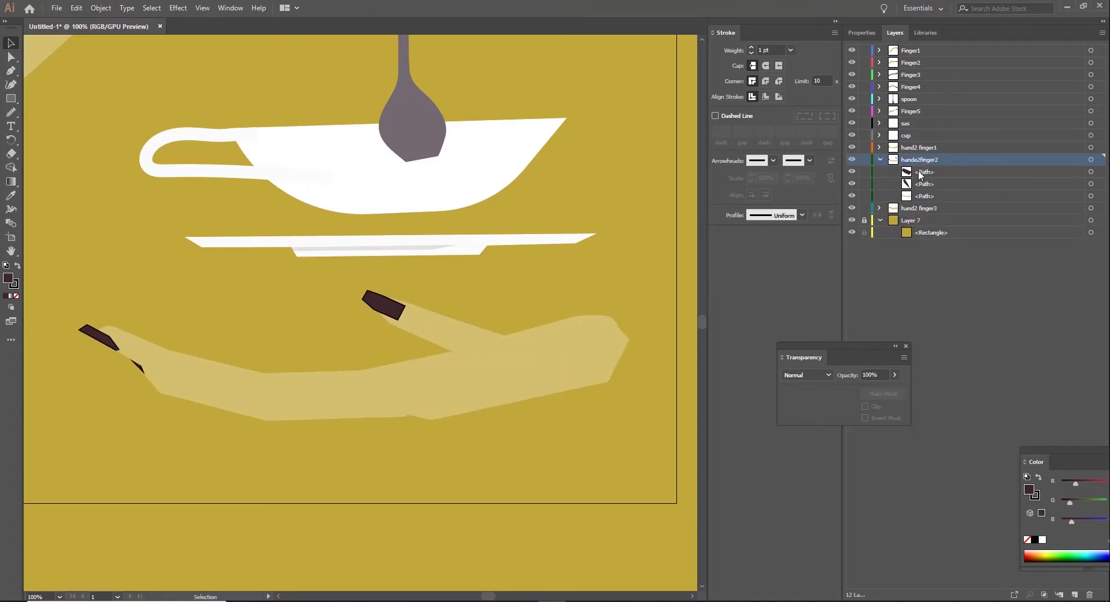
{"action": "left_click_drag", "start_coordinate": [913, 172], "coordinate": [910, 208]}
Step: Add a layer above Layer 7 and draw a closed skin-coloured wrist slanting down from the palm's right end
{"action": "left_click", "coordinate": [570, 368]}
{"action": "scroll", "coordinate": [570, 368], "scroll_direction": "down", "scroll_amount": 1}
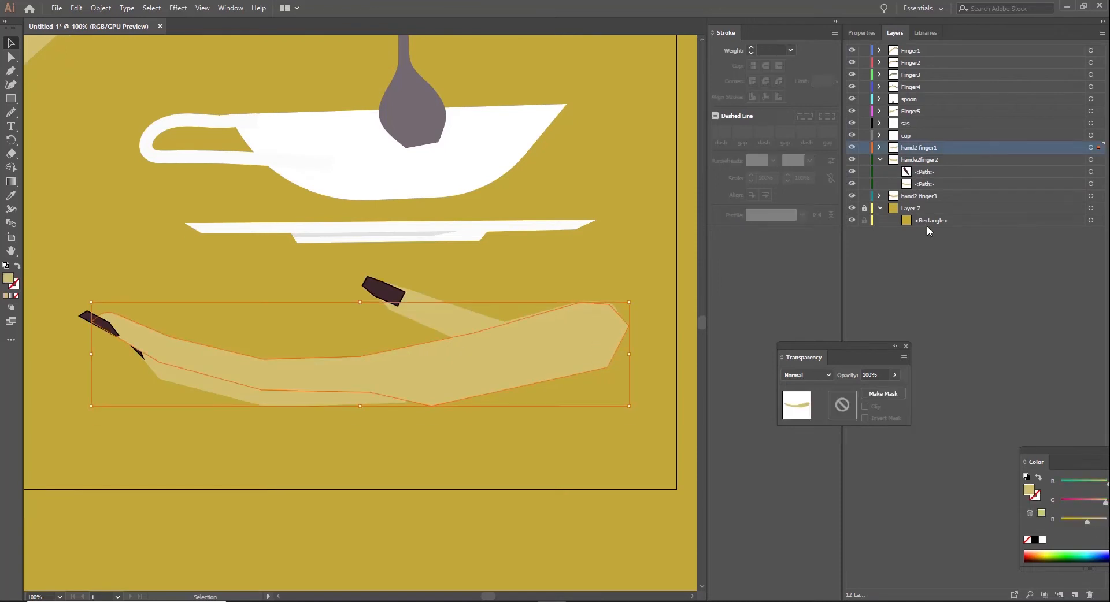
{"action": "left_click", "coordinate": [927, 209]}
{"action": "left_click", "coordinate": [1074, 594]}
{"action": "key", "text": "p"}
{"action": "left_click_drag", "start_coordinate": [599, 395], "coordinate": [477, 361]}
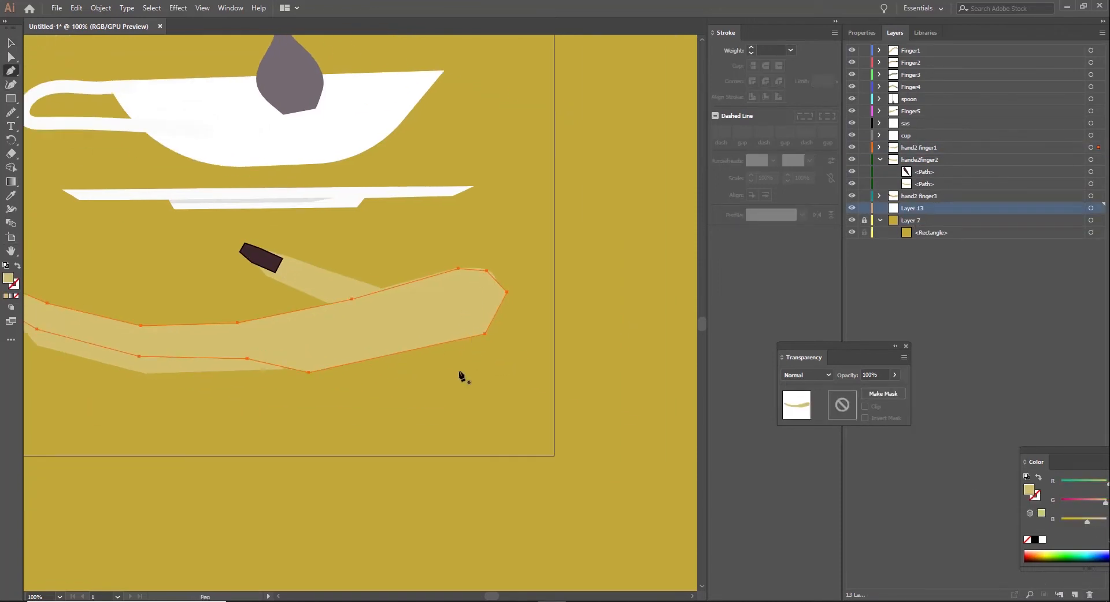
{"action": "left_click", "coordinate": [462, 326]}
{"action": "left_click", "coordinate": [544, 364]}
{"action": "left_click", "coordinate": [497, 381]}
{"action": "key", "text": "v"}
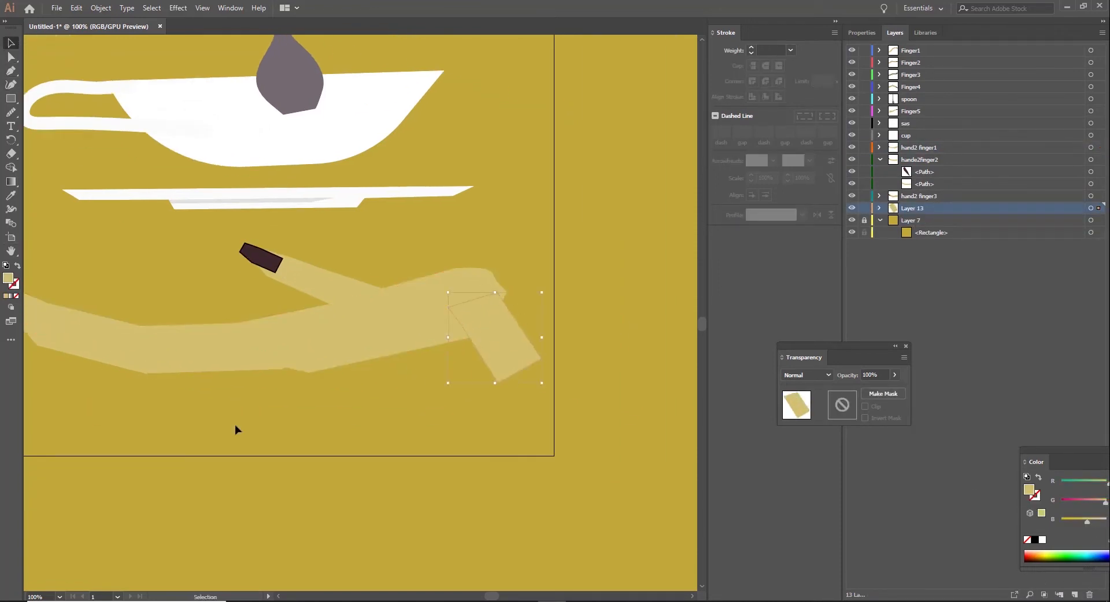
Step: Rename the wrist's layer as hand 2wrist
{"action": "left_click", "coordinate": [235, 428]}
{"action": "double_click", "coordinate": [913, 208]}
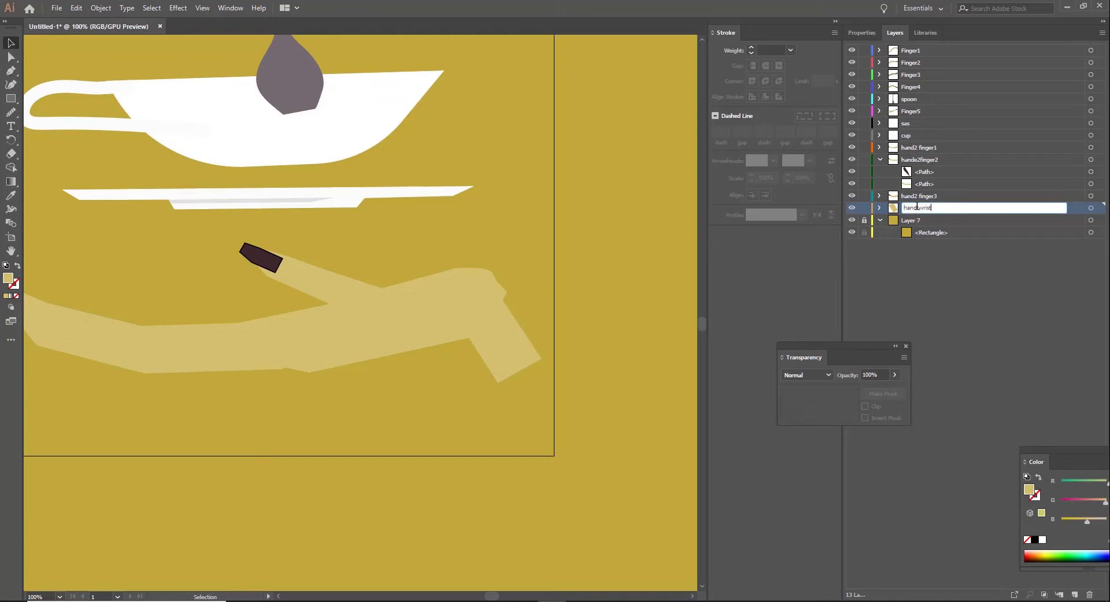
{"action": "type", "text": "hand wrist2"}
{"action": "key", "text": "Return"}
Step: Make hand2 finger1 the active layer and hide the hande2finger2, hand2 finger3 and hand 2wrist layers
{"action": "key", "text": "h"}
{"action": "left_click_drag", "start_coordinate": [234, 365], "coordinate": [497, 382]}
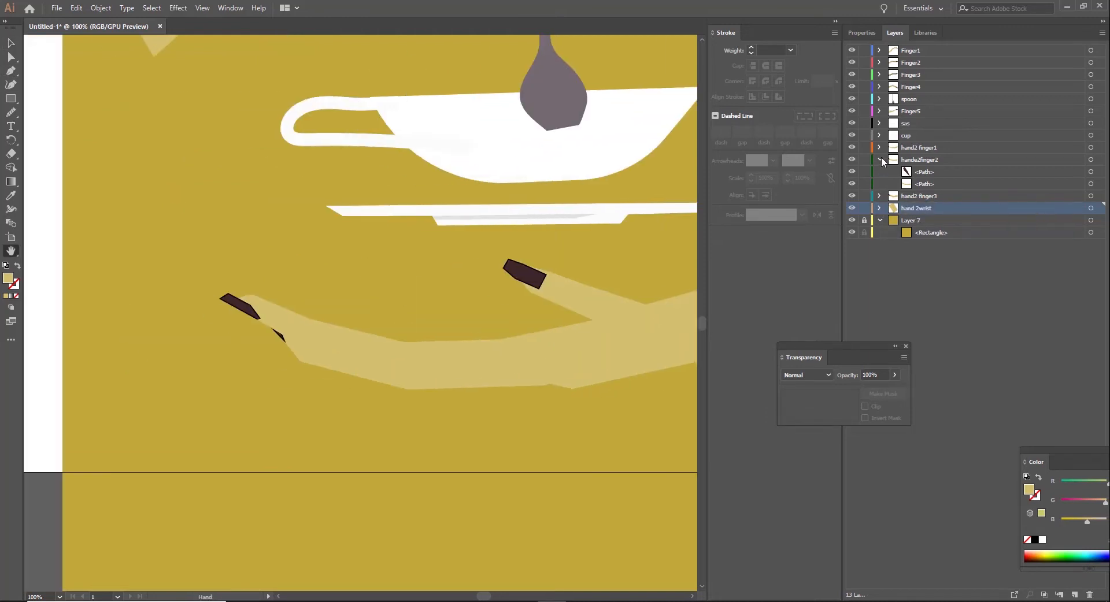
{"action": "left_click", "coordinate": [881, 159]}
{"action": "left_click", "coordinate": [917, 149]}
{"action": "left_click_drag", "start_coordinate": [852, 160], "coordinate": [852, 172]}
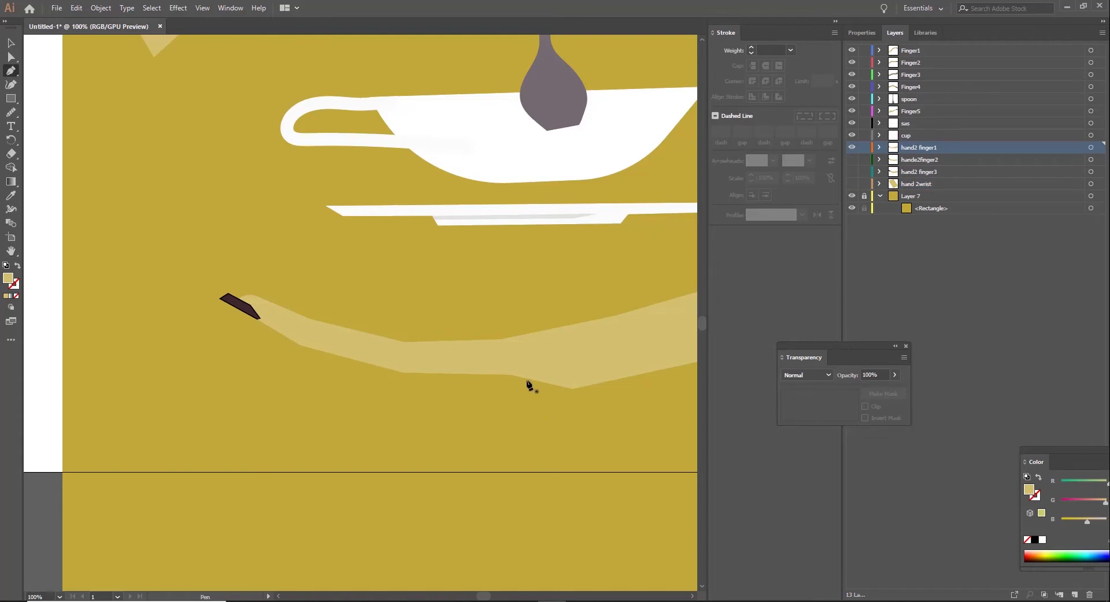
Step: Draw an open 2 pt black line along the first finger's lower edge, from the palm to the nail
{"action": "left_click", "coordinate": [573, 388]}
{"action": "left_click", "coordinate": [511, 375]}
{"action": "left_click", "coordinate": [402, 372]}
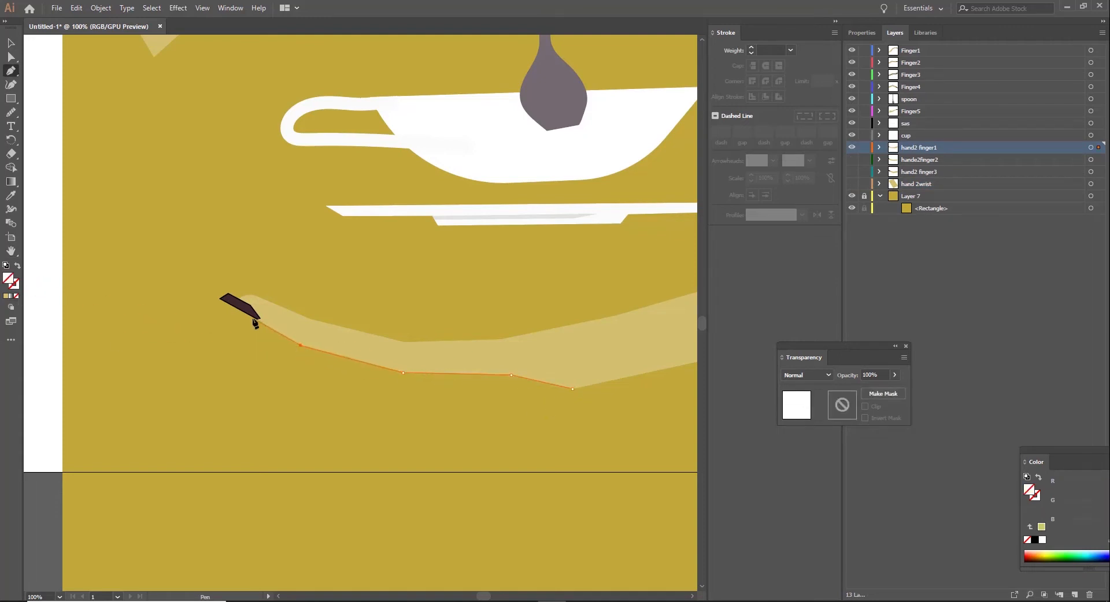
{"action": "left_click", "coordinate": [254, 319]}
{"action": "left_click", "coordinate": [751, 47]}
{"action": "left_click", "coordinate": [751, 47]}
{"action": "left_click", "coordinate": [11, 43]}
{"action": "left_click", "coordinate": [131, 106]}
Step: Show the hidden hande2finger2, hand2 finger3 and hand 2wrist layers and make hande2finger2 active
{"action": "left_click", "coordinate": [851, 160]}
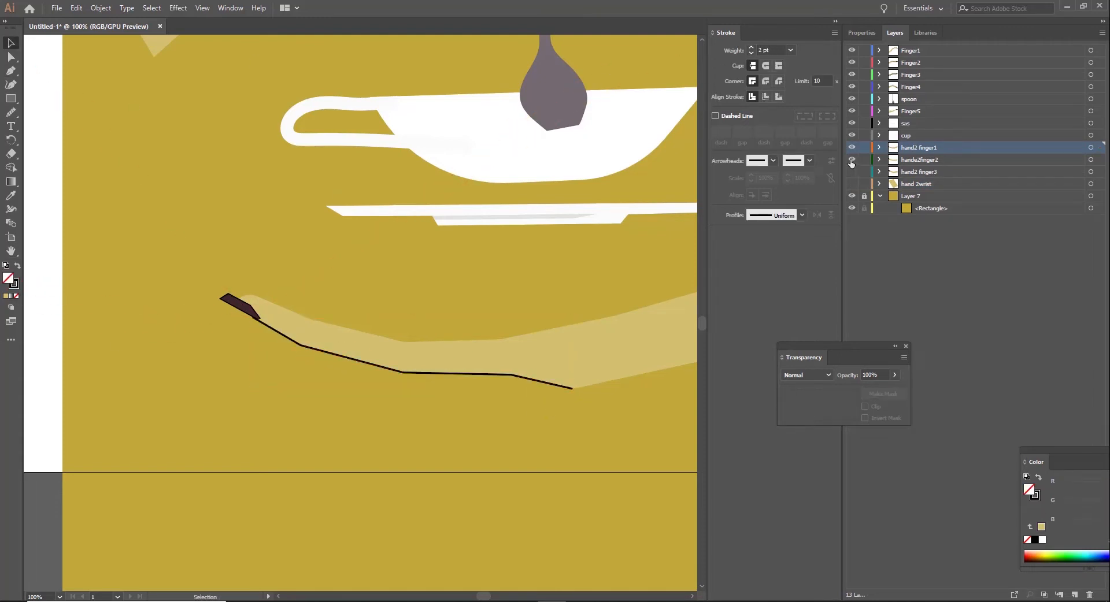
{"action": "left_click", "coordinate": [853, 172]}
{"action": "left_click", "coordinate": [921, 160]}
{"action": "key", "text": "p"}
{"action": "left_click", "coordinate": [546, 386]}
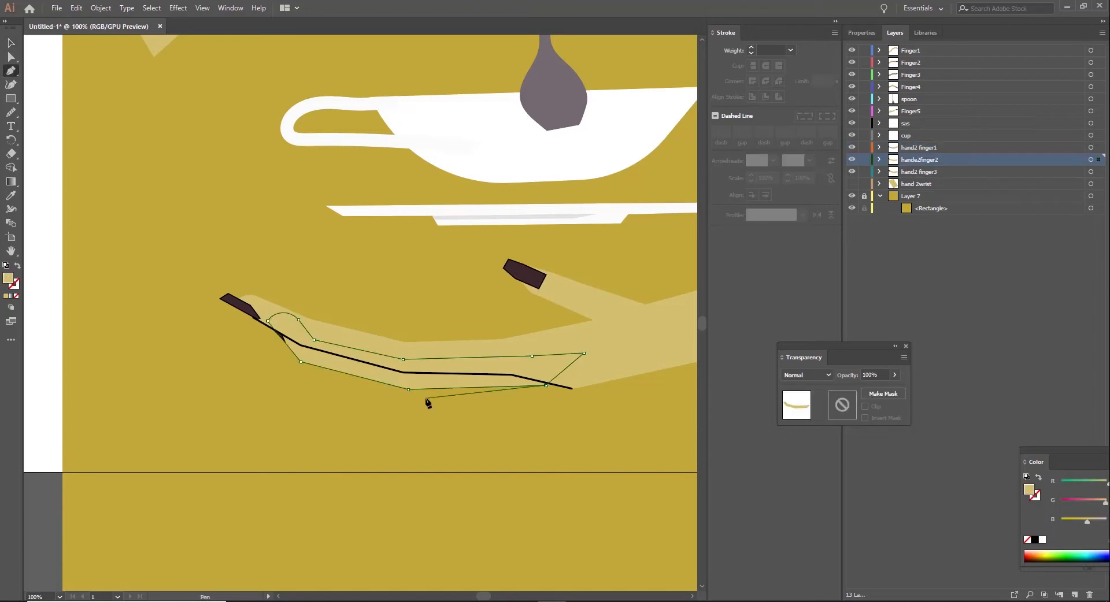
{"action": "left_click", "coordinate": [11, 43]}
{"action": "left_click", "coordinate": [219, 161]}
{"action": "left_click", "coordinate": [11, 71]}
{"action": "left_click", "coordinate": [546, 386]}
{"action": "left_click", "coordinate": [11, 44]}
{"action": "left_click", "coordinate": [161, 109]}
Step: Draw an open line along the second finger's lower edge on the hande2finger2 layer, from the palm to the nail
{"action": "left_click", "coordinate": [11, 71]}
{"action": "key", "text": "ctrl+equal"}
{"action": "key", "text": "ctrl+equal"}
{"action": "scroll", "coordinate": [664, 392], "scroll_direction": "down", "scroll_amount": 3}
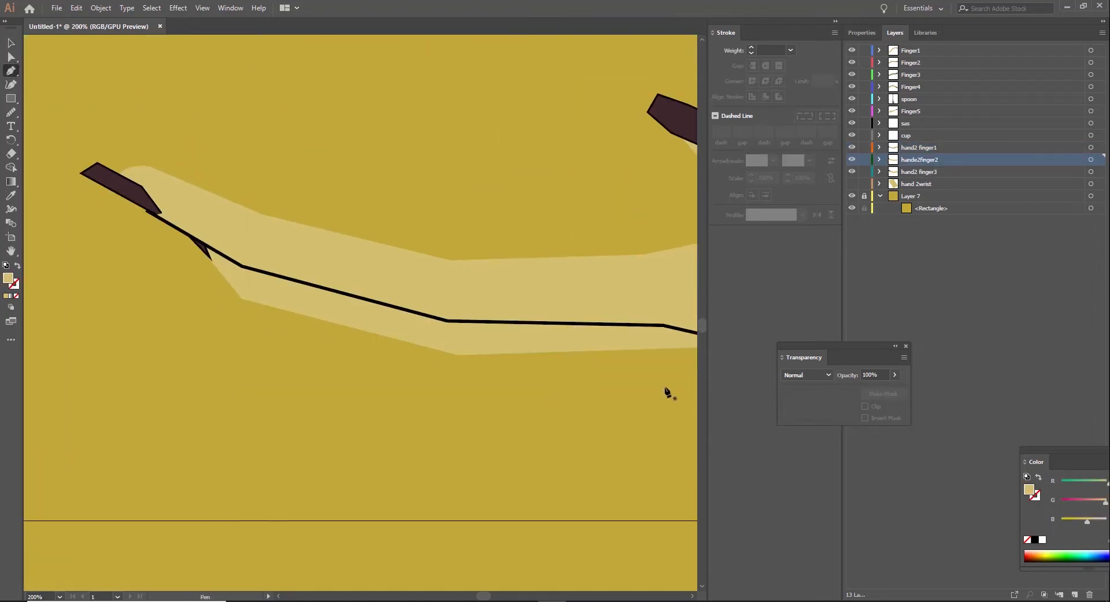
{"action": "left_click_drag", "start_coordinate": [664, 392], "coordinate": [476, 381]}
{"action": "left_click", "coordinate": [11, 57]}
{"action": "left_click", "coordinate": [545, 333]}
{"action": "left_click", "coordinate": [532, 348]}
{"action": "left_click", "coordinate": [11, 71]}
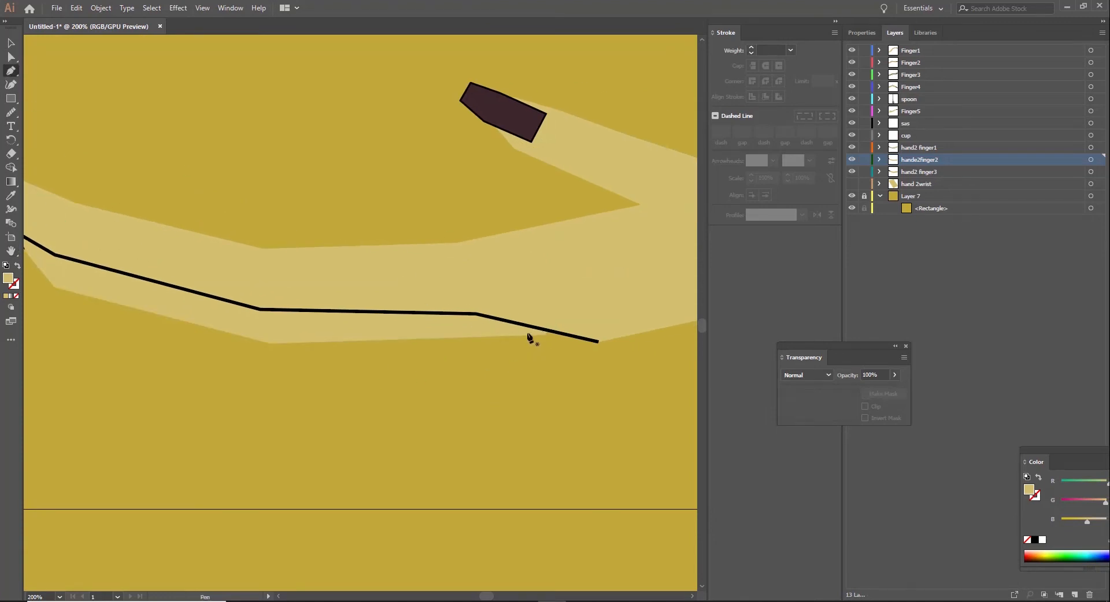
{"action": "left_click", "coordinate": [528, 335]}
{"action": "left_click", "coordinate": [270, 344]}
{"action": "key", "text": "ctrl+minus"}
{"action": "left_click", "coordinate": [200, 269]}
{"action": "left_click", "coordinate": [175, 239]}
{"action": "left_click", "coordinate": [11, 58]}
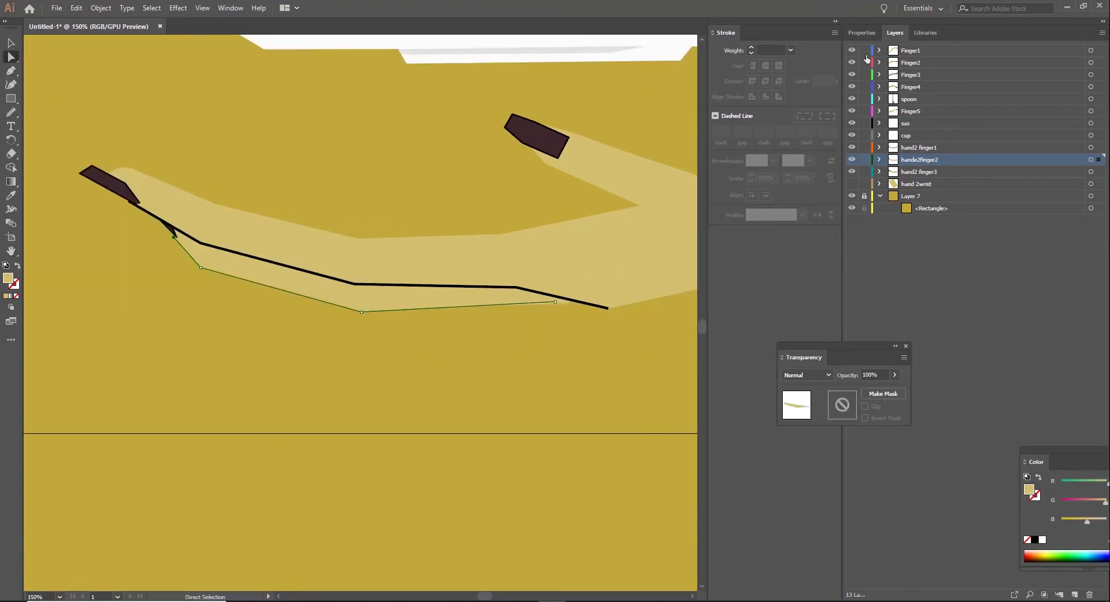
Step: Give the second finger's line a 2 pt black stroke and set round caps on the first finger's line
{"action": "left_click", "coordinate": [751, 48]}
{"action": "left_click", "coordinate": [751, 47]}
{"action": "left_click", "coordinate": [752, 53]}
{"action": "left_click", "coordinate": [11, 44]}
{"action": "left_click", "coordinate": [606, 308]}
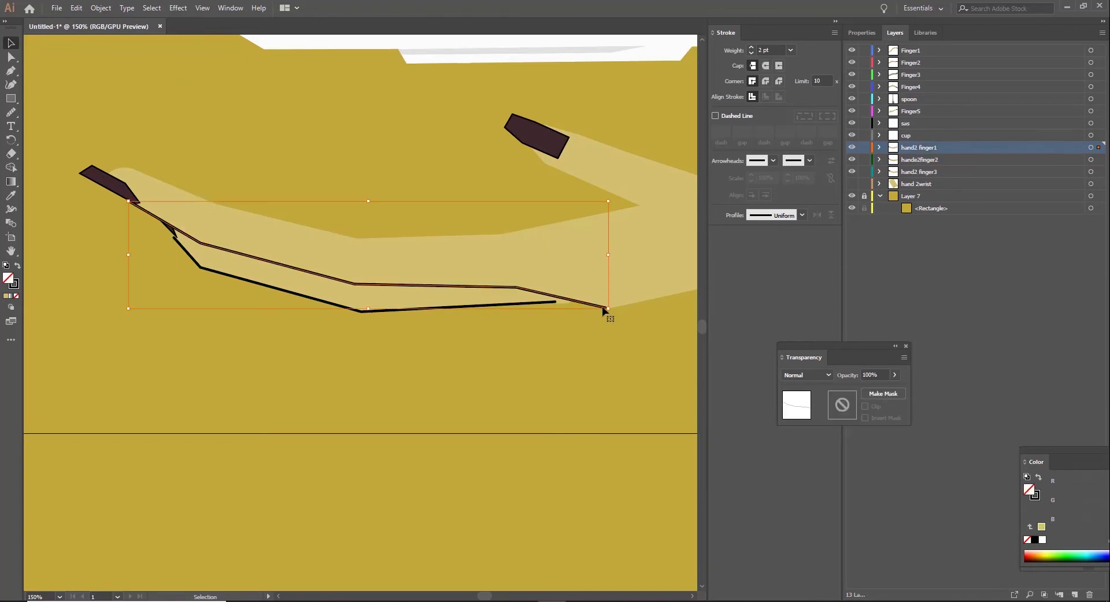
{"action": "left_click", "coordinate": [765, 66]}
{"action": "left_click", "coordinate": [557, 332]}
Step: Extend the palm-side end of the second finger's line closer to the first finger's line
{"action": "left_click", "coordinate": [11, 57]}
{"action": "left_click", "coordinate": [518, 304]}
{"action": "left_click", "coordinate": [11, 71]}
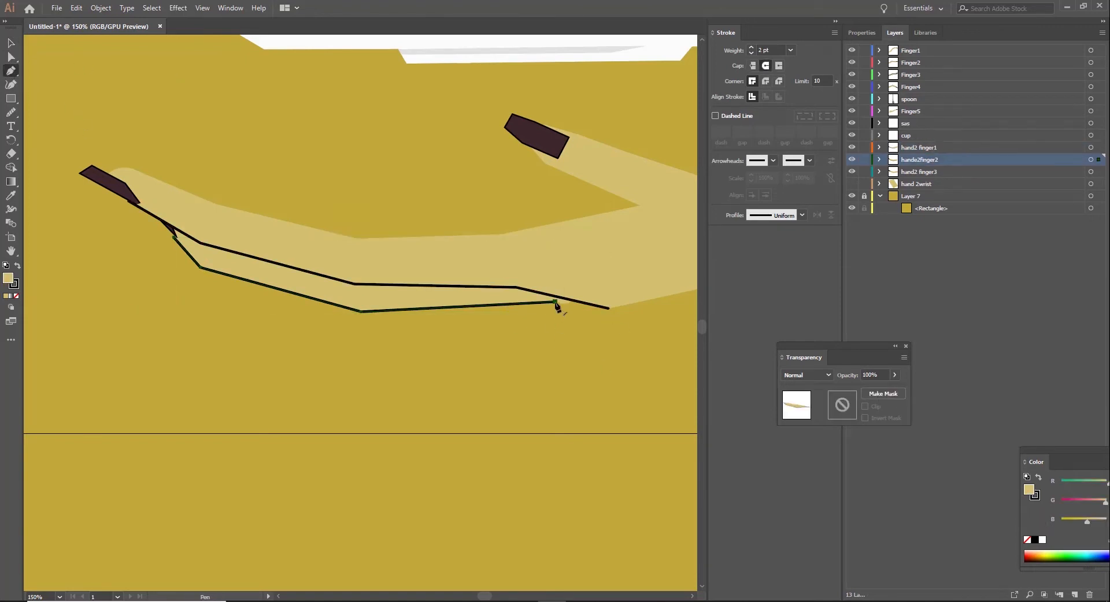
{"action": "left_click", "coordinate": [11, 43]}
{"action": "left_click", "coordinate": [10, 71]}
{"action": "left_click", "coordinate": [11, 57]}
{"action": "left_click_drag", "start_coordinate": [555, 302], "coordinate": [457, 295]}
{"action": "left_click", "coordinate": [549, 357]}
Step: On the hand2 finger3 layer, draw an open 2 pt black line from the nail along the third finger's lower edge
{"action": "key", "text": "ctrl+minus"}
{"action": "key", "text": "ctrl+minus"}
{"action": "key", "text": "ctrl+minus"}
{"action": "key", "text": "ctrl+minus"}
{"action": "key", "text": "ctrl+equal"}
{"action": "key", "text": "ctrl+equal"}
{"action": "key", "text": "space"}
{"action": "key", "text": "p"}
{"action": "left_click", "coordinate": [925, 172]}
{"action": "key", "text": "ctrl+equal"}
{"action": "key", "text": "ctrl+equal"}
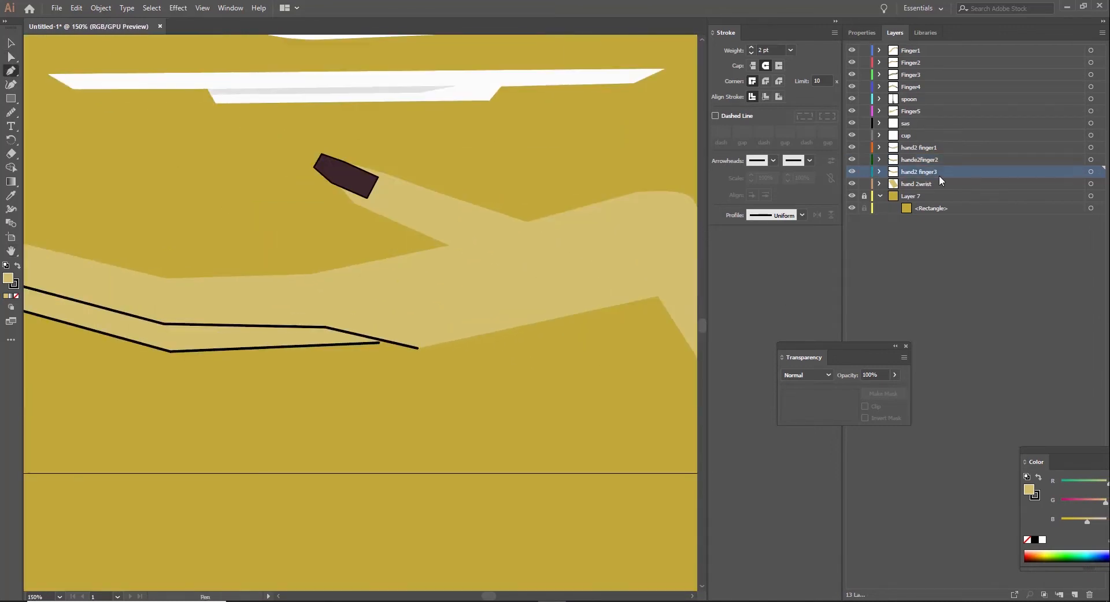
{"action": "left_click", "coordinate": [341, 190]}
{"action": "left_click", "coordinate": [354, 203]}
{"action": "left_click", "coordinate": [448, 245]}
{"action": "left_click", "coordinate": [11, 44]}
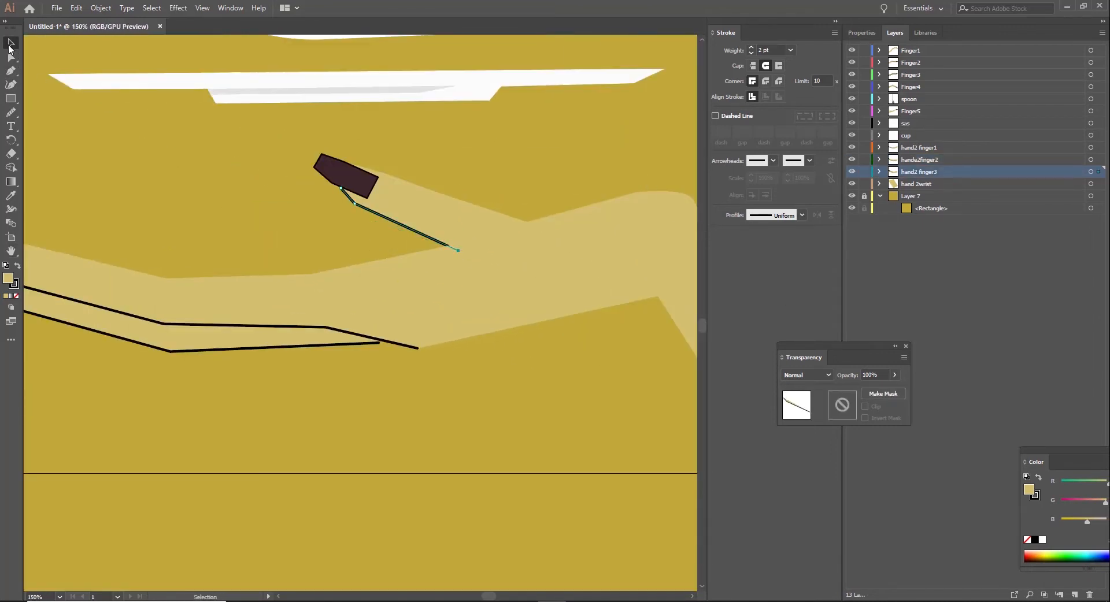
{"action": "left_click", "coordinate": [158, 154]}
Step: On the hand2 finger1 layer, draw a short dark red knuckle line across the first finger near the nail
{"action": "key", "text": "ctrl+minus"}
{"action": "key", "text": "ctrl+minus"}
{"action": "key", "text": "ctrl+equal"}
{"action": "key", "text": "ctrl+equal"}
{"action": "left_click", "coordinate": [11, 251]}
{"action": "left_click_drag", "start_coordinate": [241, 265], "coordinate": [582, 265]}
{"action": "left_click", "coordinate": [919, 147]}
{"action": "left_click", "coordinate": [9, 71]}
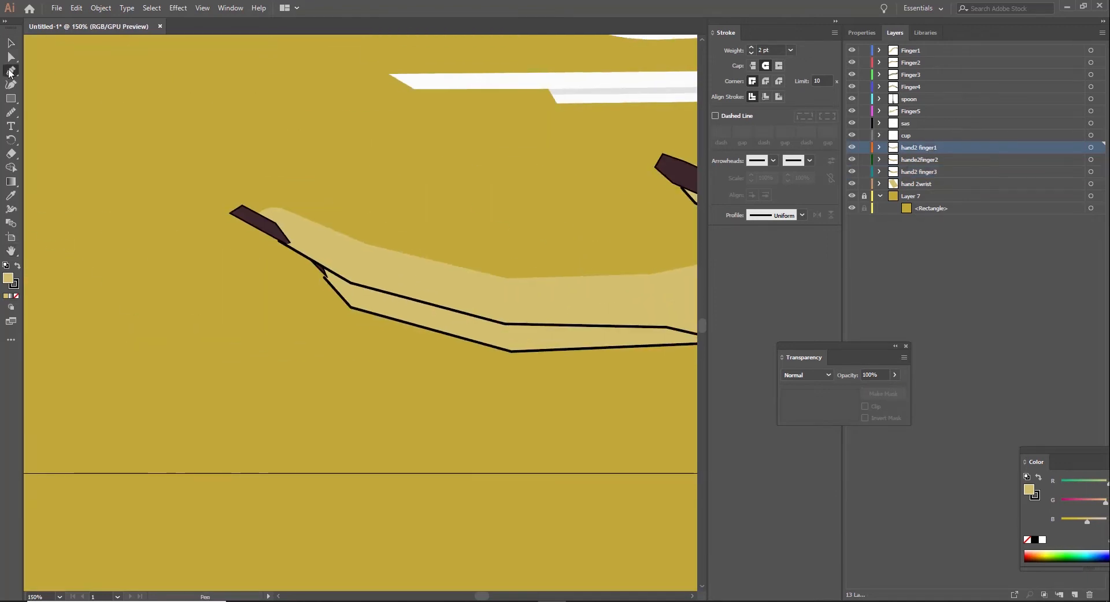
{"action": "left_click", "coordinate": [363, 243]}
{"action": "double_click", "coordinate": [14, 286]}
{"action": "left_click", "coordinate": [703, 290]}
{"action": "left_click", "coordinate": [706, 303]}
{"action": "left_click", "coordinate": [844, 242]}
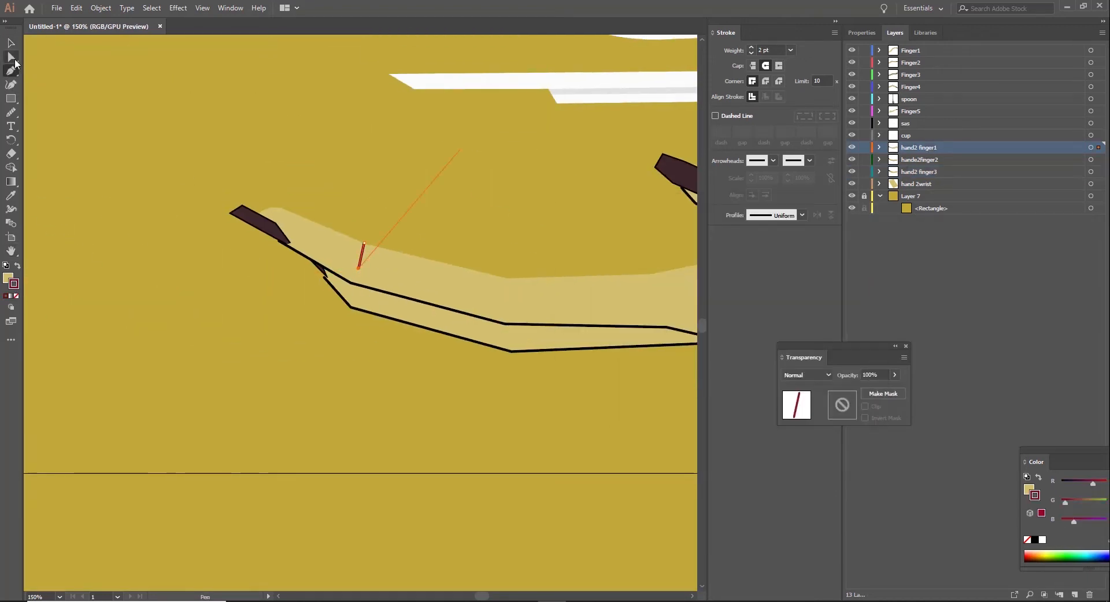
{"action": "left_click", "coordinate": [11, 43]}
{"action": "left_click", "coordinate": [110, 130]}
Step: Draw a second short dark red knuckle line at the first finger's next bend towards the palm
{"action": "left_click", "coordinate": [11, 71]}
{"action": "left_click", "coordinate": [507, 279]}
{"action": "left_click", "coordinate": [504, 304]}
{"action": "left_click", "coordinate": [11, 43]}
Step: Reshape the upper wrist-side corner of the palm into a softer curve
{"action": "left_click", "coordinate": [11, 251]}
{"action": "mouse_move", "coordinate": [547, 309]}
{"action": "left_mouse_down"}
{"action": "mouse_move", "coordinate": [356, 276]}
{"action": "mouse_move", "coordinate": [44, 265]}
{"action": "left_mouse_up"}
{"action": "left_click", "coordinate": [11, 57]}
{"action": "left_click", "coordinate": [459, 226]}
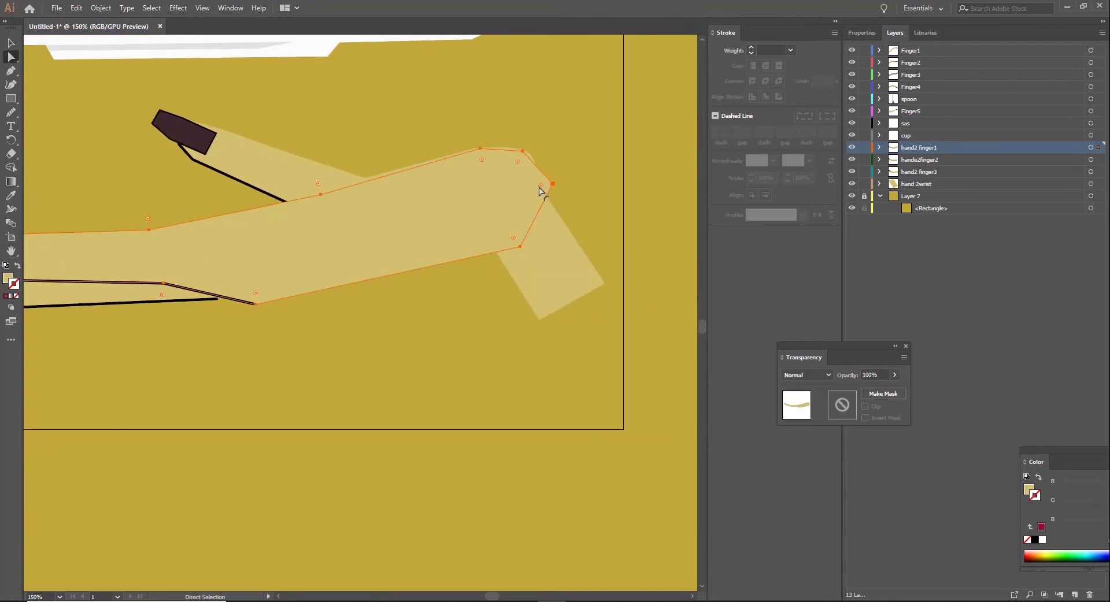
{"action": "left_click", "coordinate": [524, 153]}
{"action": "left_click_drag", "start_coordinate": [523, 151], "coordinate": [531, 152]}
{"action": "left_click", "coordinate": [491, 91]}
Step: Move the hand2 finger3 layer above the hand2 finger1 layer
{"action": "left_click", "coordinate": [242, 183]}
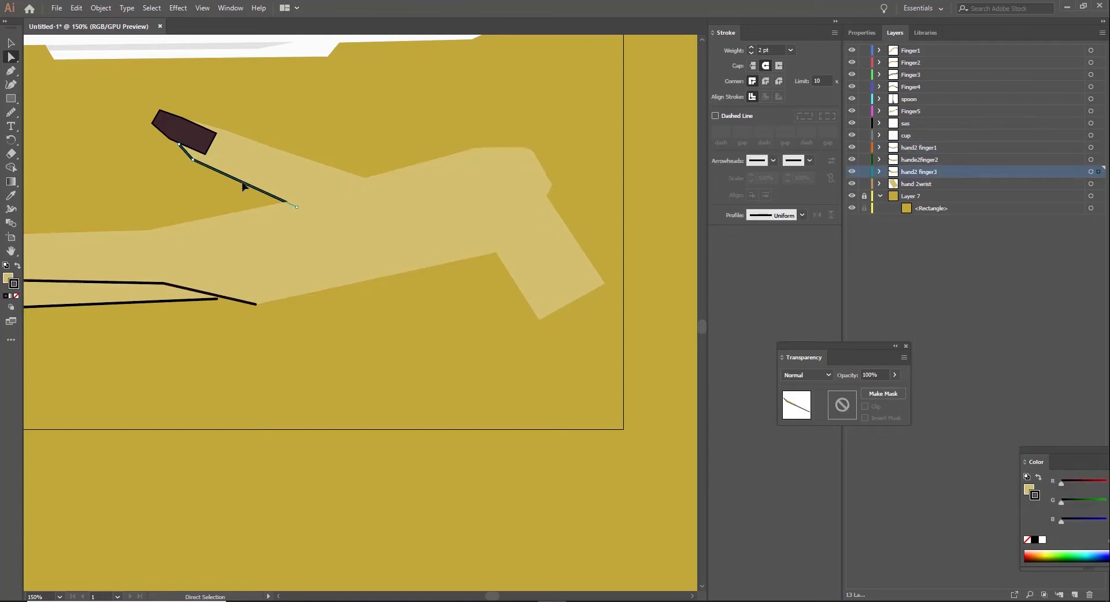
{"action": "left_click_drag", "start_coordinate": [906, 172], "coordinate": [912, 147]}
{"action": "left_click", "coordinate": [428, 392]}
Step: Draw an open line along the palm's wrist-side edge on the hand2 finger1 layer with a 3 pt black stroke
{"action": "left_click", "coordinate": [551, 207]}
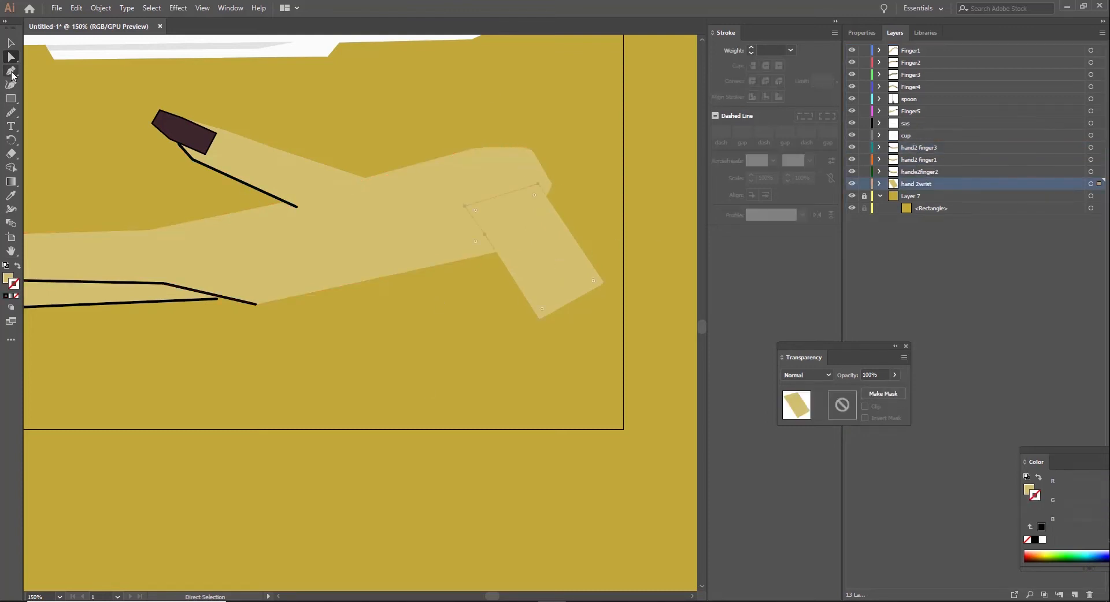
{"action": "left_click", "coordinate": [403, 231]}
{"action": "key", "text": "p"}
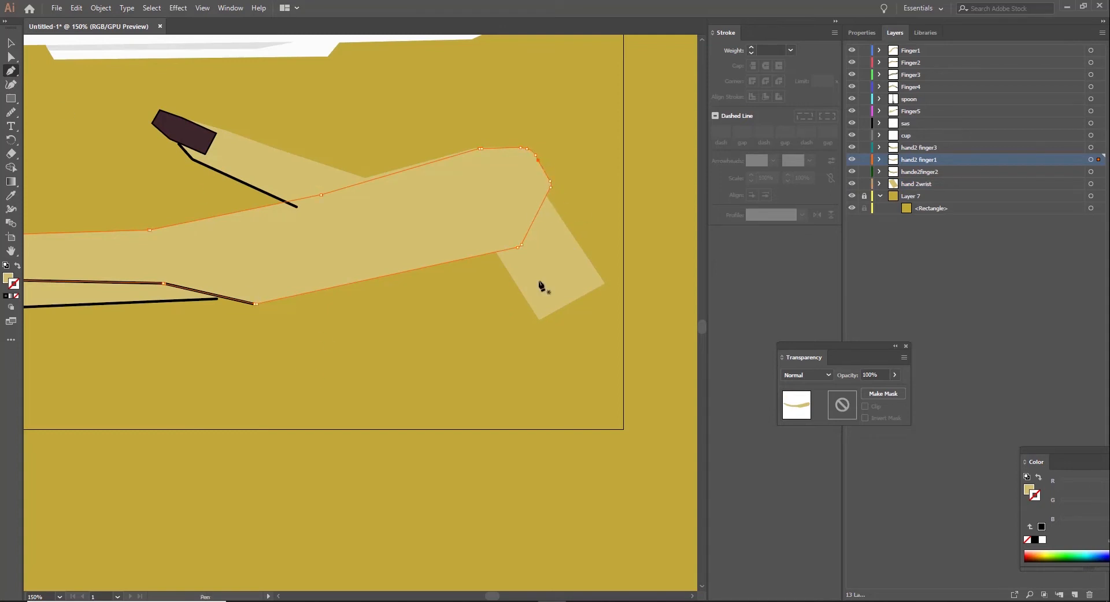
{"action": "left_click", "coordinate": [635, 213], "text": "ctrl"}
{"action": "left_click", "coordinate": [537, 160]}
{"action": "left_click_drag", "start_coordinate": [513, 237], "coordinate": [514, 238]}
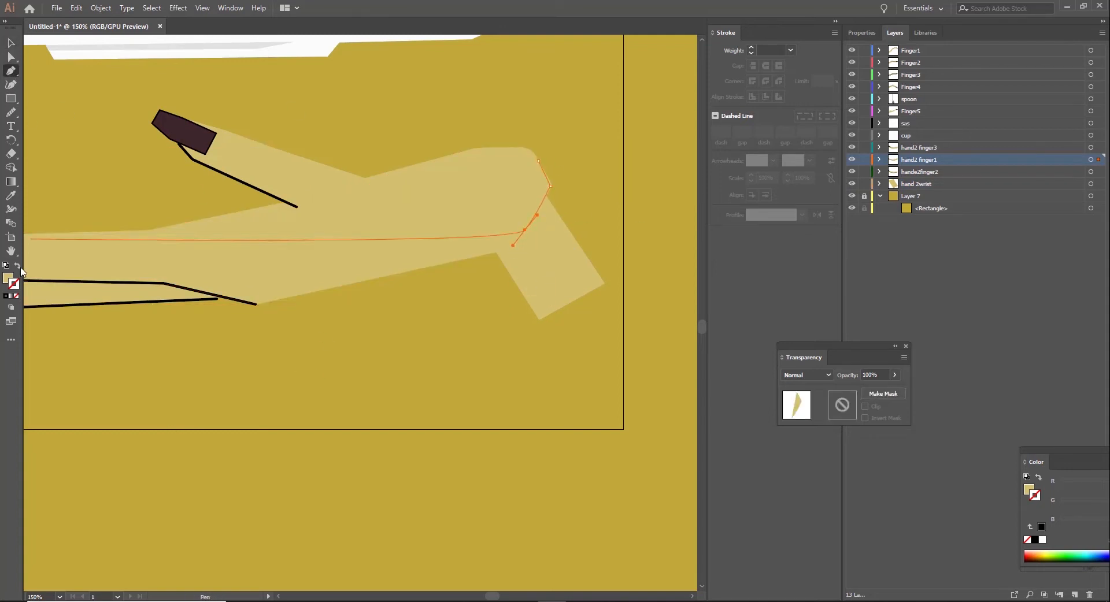
{"action": "left_click", "coordinate": [18, 266]}
{"action": "double_click", "coordinate": [14, 284]}
{"action": "left_click", "coordinate": [573, 380]}
{"action": "left_click", "coordinate": [844, 242]}
{"action": "key", "text": "v"}
{"action": "left_click", "coordinate": [752, 48]}
{"action": "left_click", "coordinate": [752, 48]}
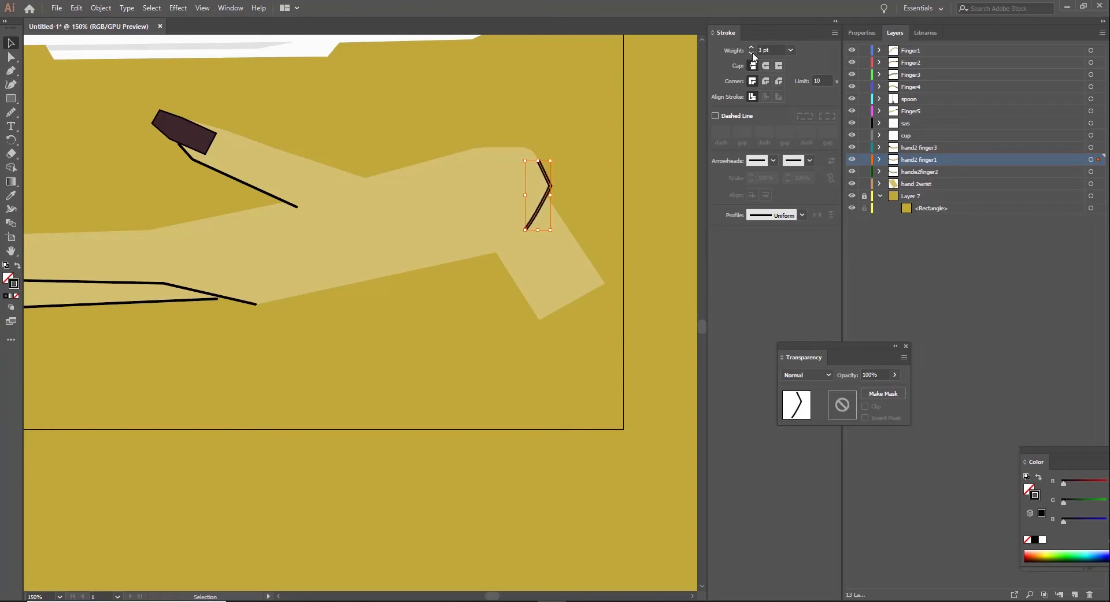
Step: Smooth the angular wrist-side line into a continuous curve with round caps
{"action": "left_click", "coordinate": [10, 118]}
{"action": "left_click_drag", "start_coordinate": [541, 168], "coordinate": [550, 208]}
{"action": "left_click", "coordinate": [10, 57]}
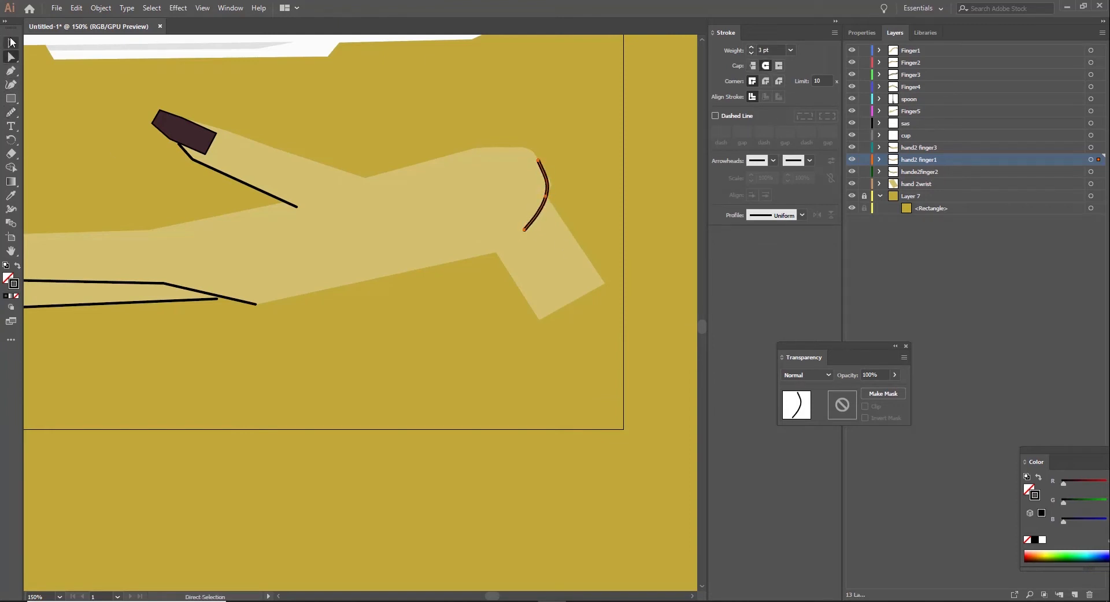
Step: Rotate the curved wrist-side line slightly and nudge it right and up to fit the palm's edge
{"action": "left_click", "coordinate": [10, 44]}
{"action": "left_click", "coordinate": [542, 214]}
{"action": "left_click", "coordinate": [567, 202]}
{"action": "left_click", "coordinate": [547, 194]}
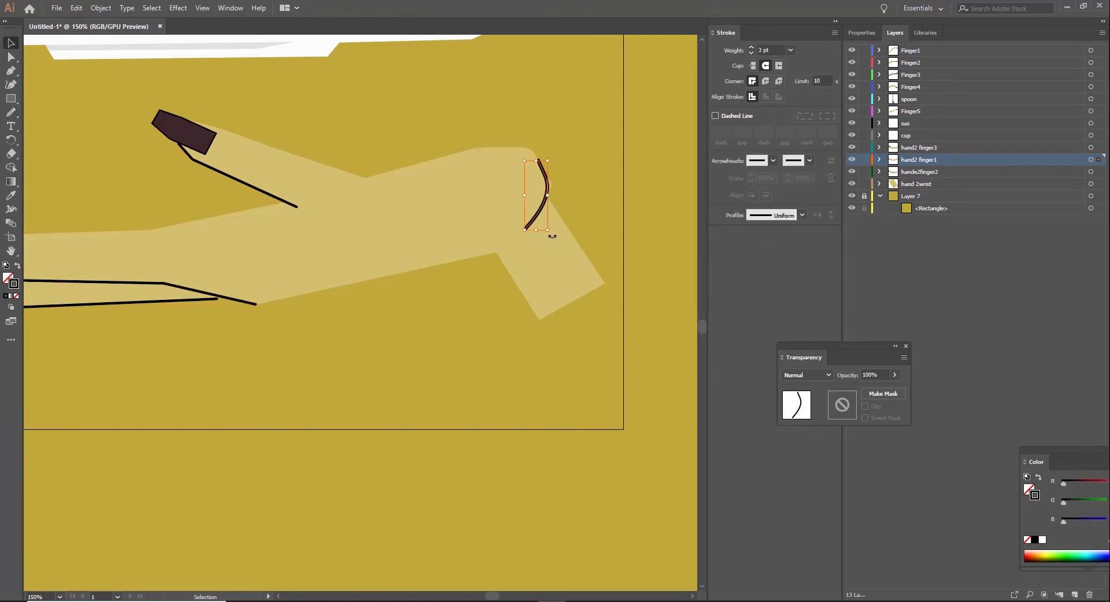
{"action": "left_click_drag", "start_coordinate": [552, 233], "coordinate": [556, 233]}
{"action": "key", "text": "Right"}
{"action": "key", "text": "Right"}
{"action": "key", "text": "Up"}
{"action": "key", "text": "Up"}
{"action": "key", "text": "Up"}
{"action": "left_click", "coordinate": [494, 109]}
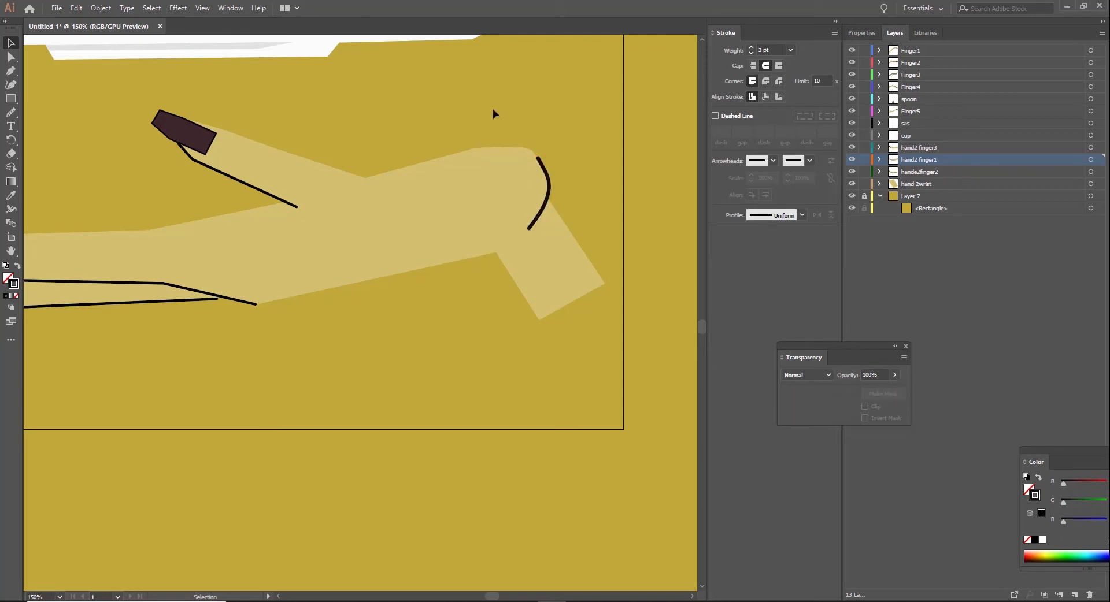
Step: On the hand 2wrist layer, draw a closed four-sided shading shape along the wrist's outer side
{"action": "left_click", "coordinate": [923, 185]}
{"action": "key", "text": "p"}
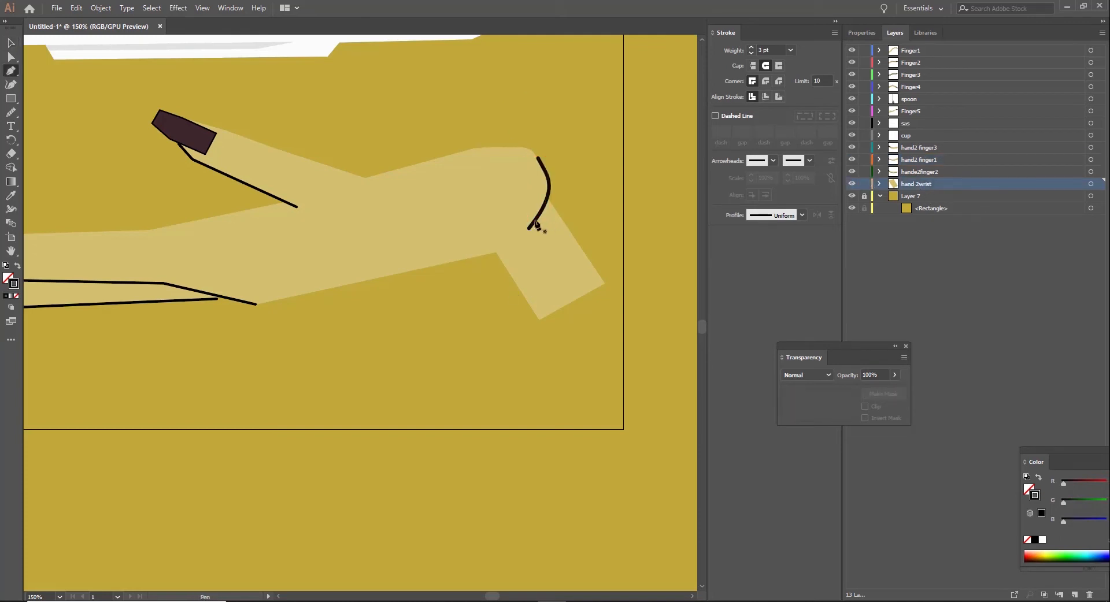
{"action": "left_click", "coordinate": [534, 220]}
{"action": "left_click", "coordinate": [579, 297]}
{"action": "left_click", "coordinate": [605, 284]}
{"action": "left_click", "coordinate": [547, 198]}
{"action": "left_click", "coordinate": [535, 221]}
Step: Fill the wrist shading shape with dark red, without a stroke, and set its opacity to 37%
{"action": "left_click", "coordinate": [18, 266]}
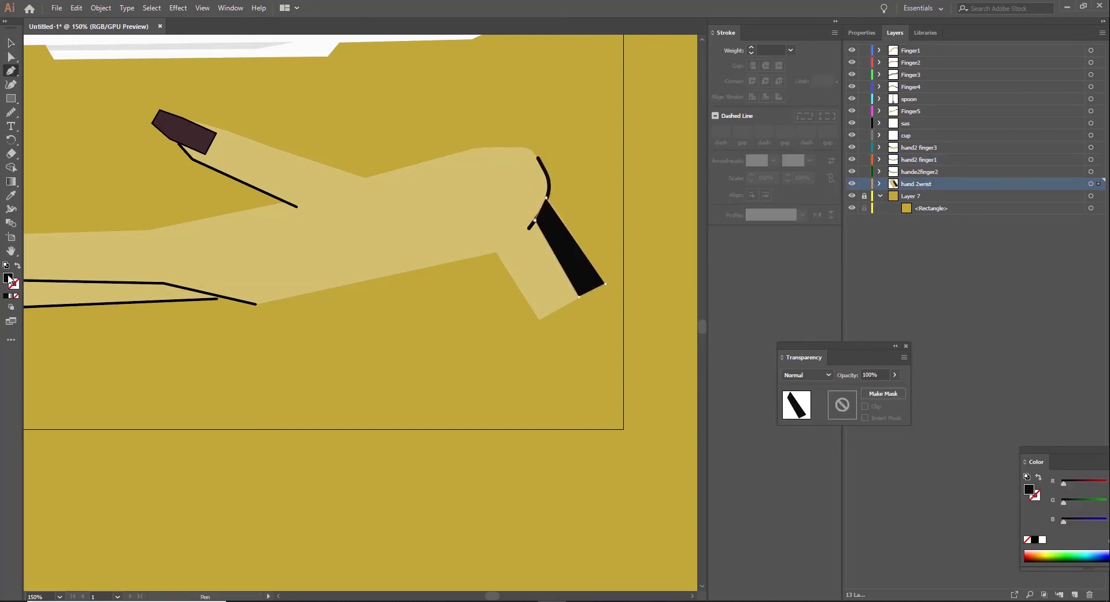
{"action": "double_click", "coordinate": [8, 278]}
{"action": "left_click", "coordinate": [740, 246]}
{"action": "left_click", "coordinate": [704, 315]}
{"action": "left_click", "coordinate": [822, 245]}
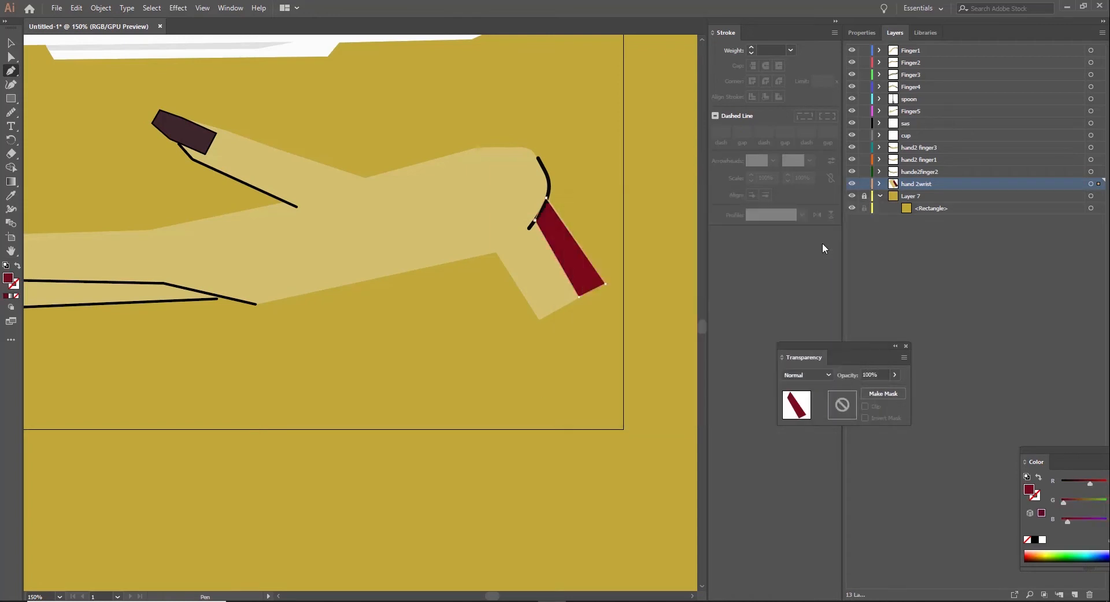
{"action": "key", "text": "v"}
{"action": "left_click_drag", "start_coordinate": [895, 375], "coordinate": [864, 392]}
{"action": "left_click", "coordinate": [658, 206]}
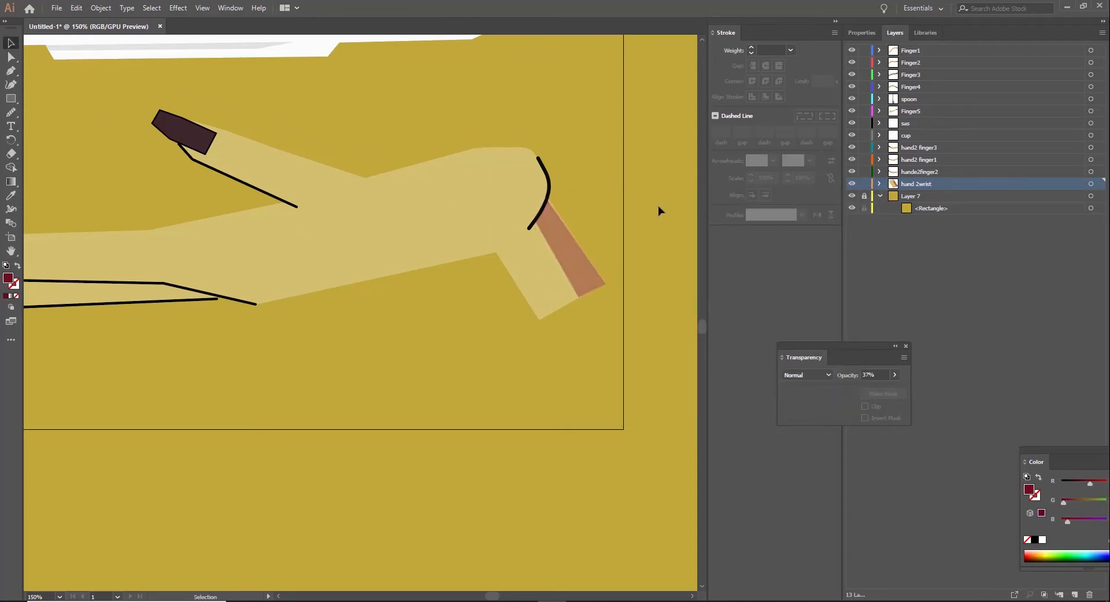
Step: Select all parts of the lower hand, unlock Layer 7 and move the hand up until the third finger's nail overlaps the saucer
{"action": "key", "text": "ctrl+minus"}
{"action": "key", "text": "ctrl+minus"}
{"action": "key", "text": "ctrl+minus"}
{"action": "key", "text": "ctrl+minus"}
{"action": "key", "text": "ctrl+minus"}
{"action": "key", "text": "ctrl+minus"}
{"action": "key", "text": "ctrl+plus"}
{"action": "key", "text": "ctrl+plus"}
{"action": "key", "text": "ctrl+plus"}
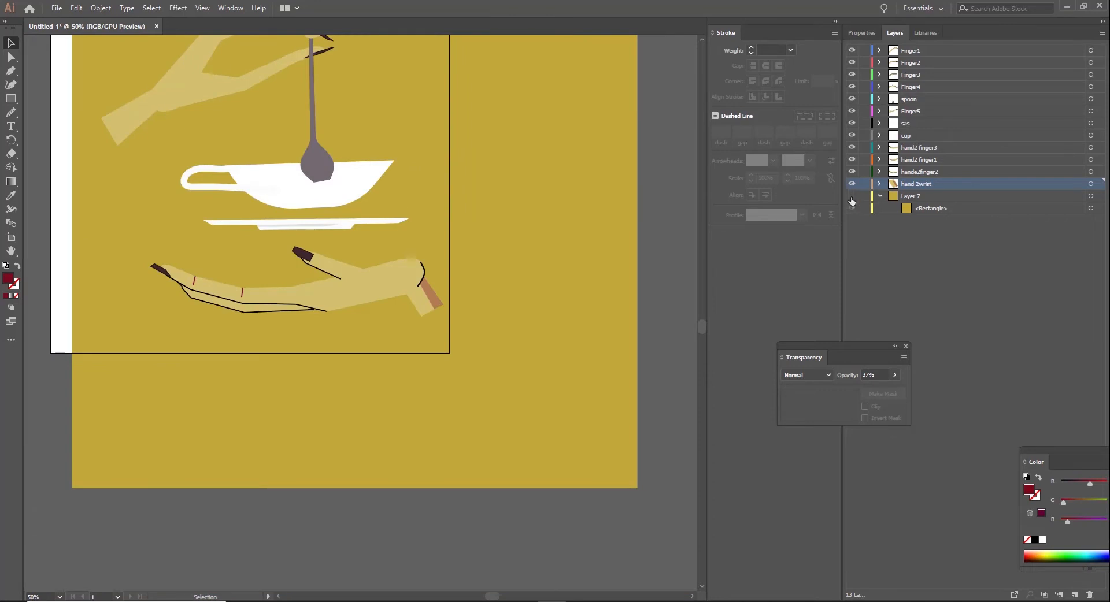
{"action": "left_click", "coordinate": [852, 197]}
{"action": "left_click_drag", "start_coordinate": [120, 241], "coordinate": [449, 328]}
{"action": "left_click", "coordinate": [851, 197]}
{"action": "left_click", "coordinate": [864, 197]}
{"action": "left_click_drag", "start_coordinate": [352, 290], "coordinate": [356, 265]}
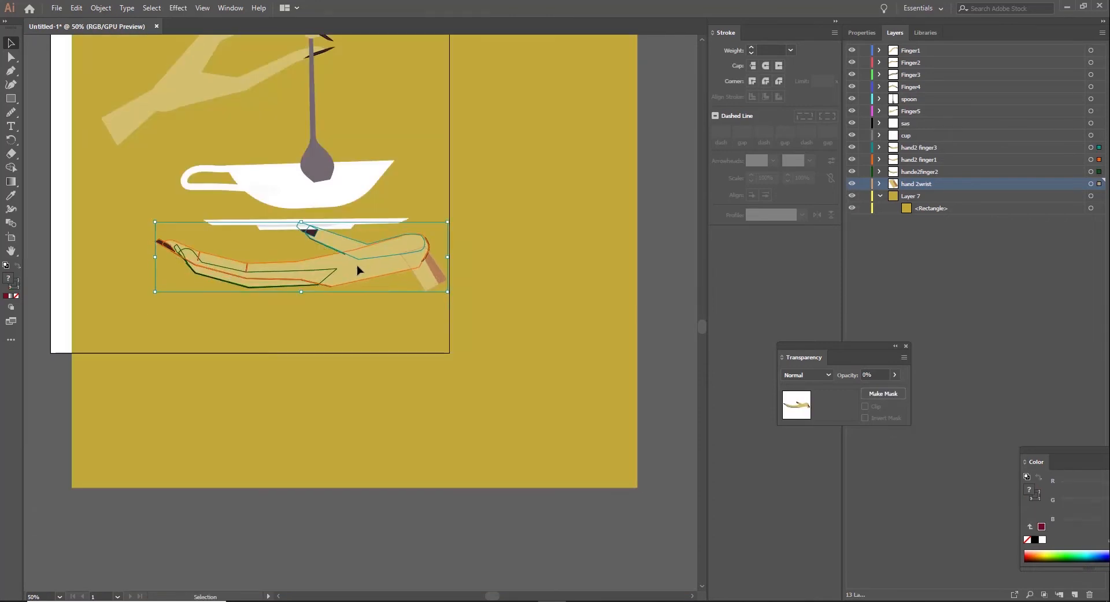
Step: Move the sas layer below the hand 2wrist layer
{"action": "left_click_drag", "start_coordinate": [905, 125], "coordinate": [903, 187]}
{"action": "left_click", "coordinate": [485, 397]}
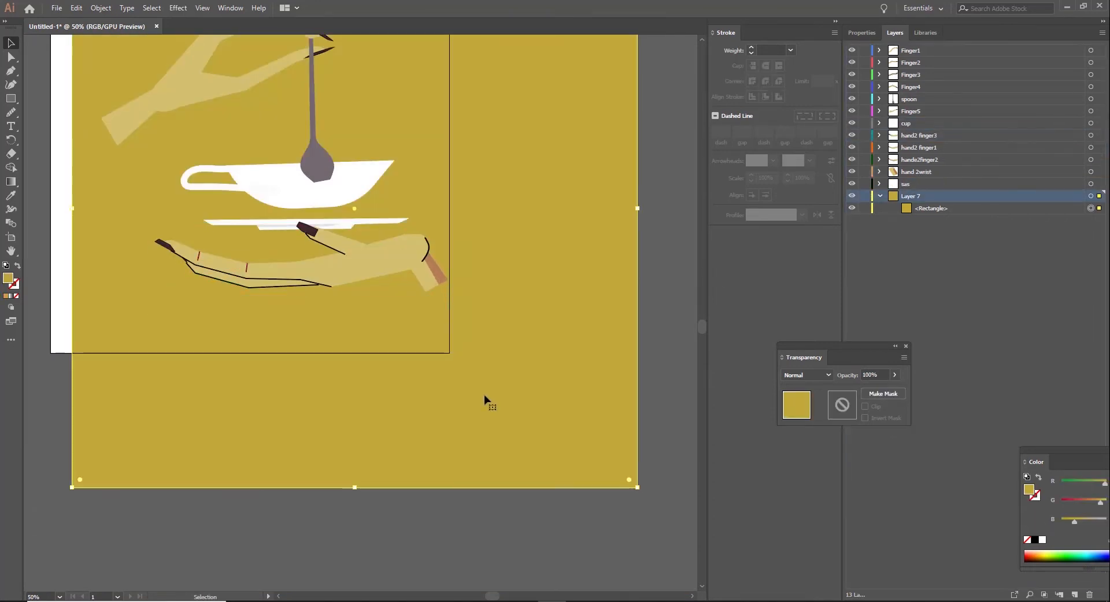
Step: Add a layer above the cup layer and draw a closed mustard shape following the cup's outline inside its body
{"action": "left_click", "coordinate": [917, 125]}
{"action": "left_click", "coordinate": [1075, 596]}
{"action": "key", "text": "ctrl+plus"}
{"action": "key", "text": "ctrl+plus"}
{"action": "left_click_drag", "start_coordinate": [358, 309], "coordinate": [551, 273]}
{"action": "key", "text": "p"}
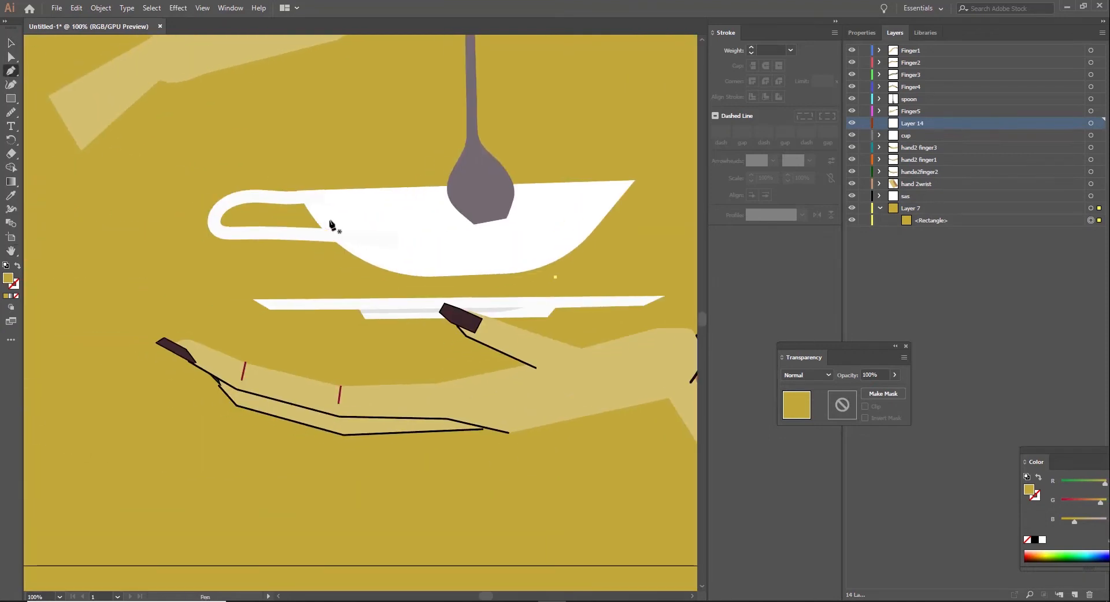
{"action": "left_click", "coordinate": [335, 217]}
{"action": "left_click", "coordinate": [598, 207]}
{"action": "left_click", "coordinate": [534, 259]}
{"action": "left_click", "coordinate": [407, 269]}
{"action": "left_click", "coordinate": [348, 233]}
{"action": "left_click", "coordinate": [335, 216]}
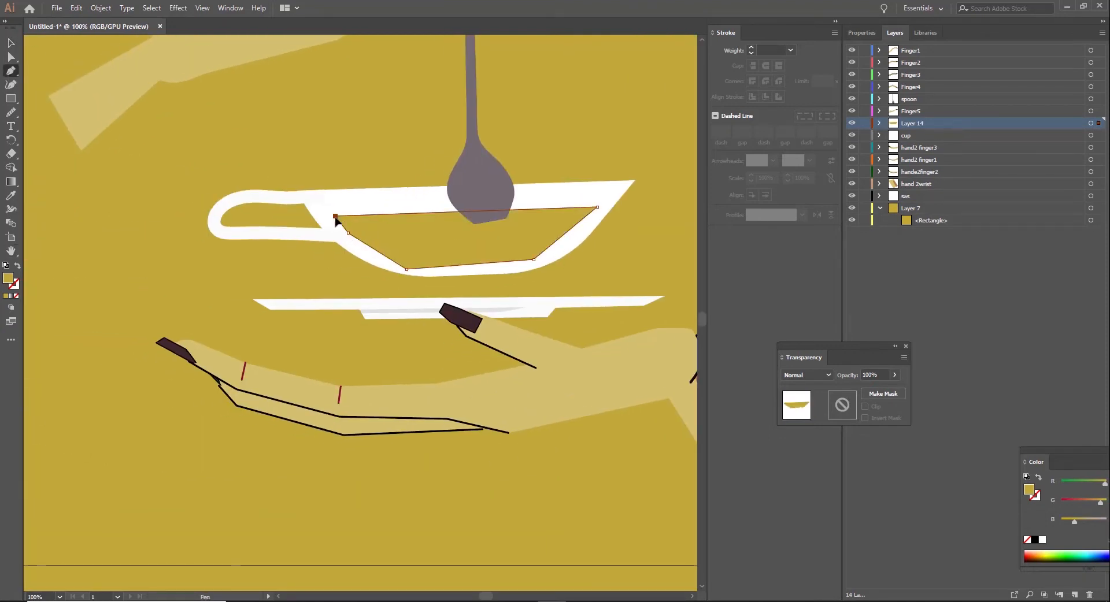
Step: Fill the shape inside the cup with the muted olive colour AA9748
{"action": "double_click", "coordinate": [7, 281]}
{"action": "left_click_drag", "start_coordinate": [689, 286], "coordinate": [655, 286]}
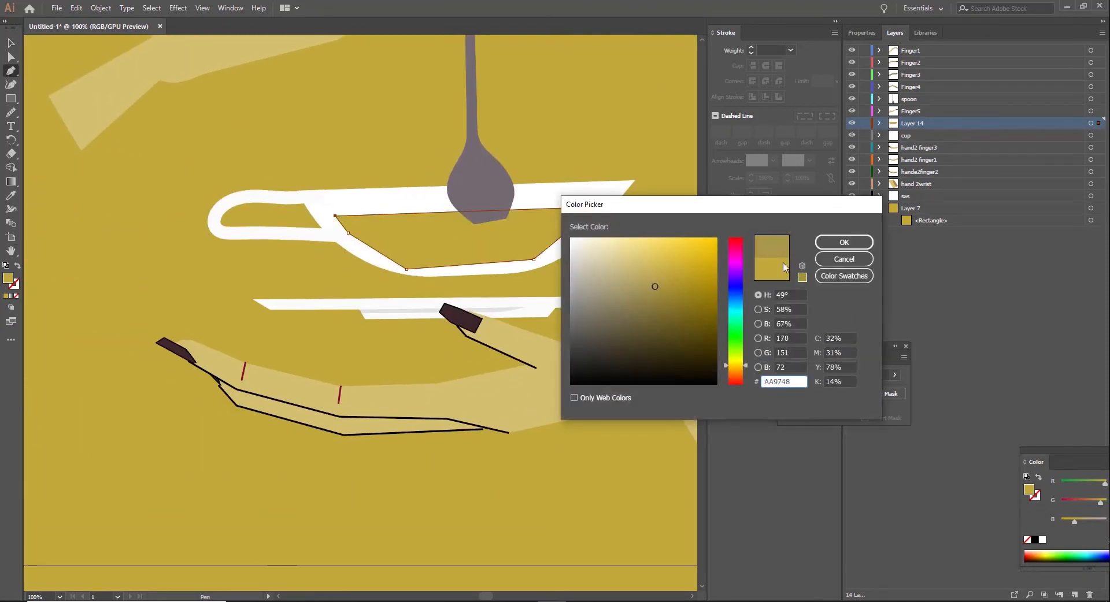
{"action": "left_click", "coordinate": [843, 243]}
Step: Round the lower corners of the shape inside the cup into a smooth curve and shift it slightly to the right
{"action": "key", "text": "a"}
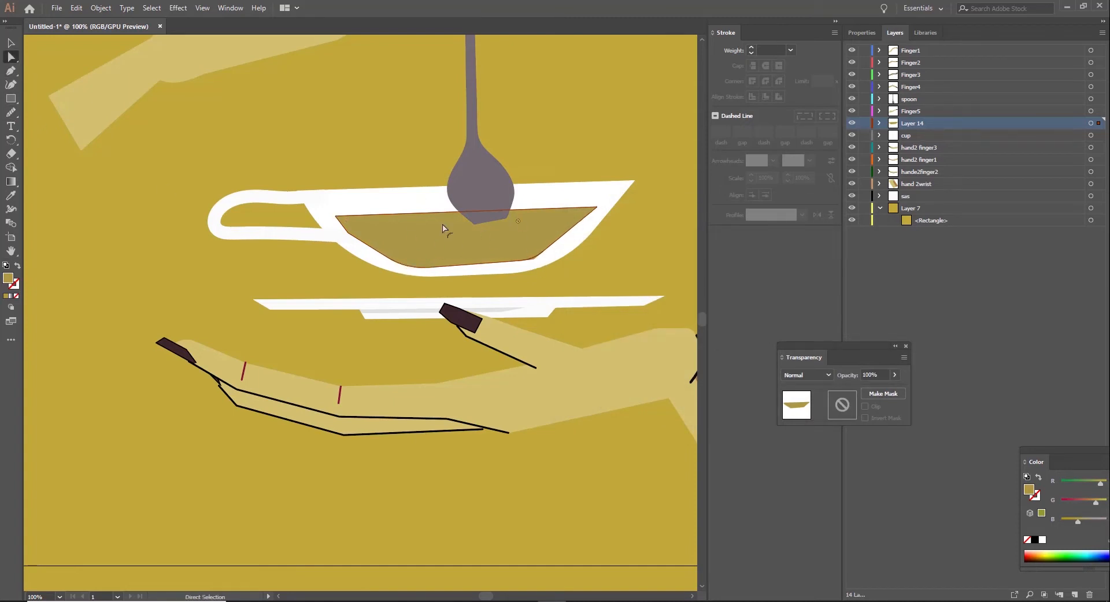
{"action": "left_click", "coordinate": [7, 114]}
{"action": "mouse_move", "coordinate": [358, 238]}
{"action": "left_mouse_down"}
{"action": "mouse_move", "coordinate": [478, 266]}
{"action": "mouse_move", "coordinate": [588, 217]}
{"action": "left_mouse_up"}
{"action": "left_click", "coordinate": [11, 44]}
{"action": "left_click_drag", "start_coordinate": [455, 249], "coordinate": [459, 249]}
Step: Lower the opacity of the shape inside the cup to 72%
{"action": "left_click", "coordinate": [895, 375]}
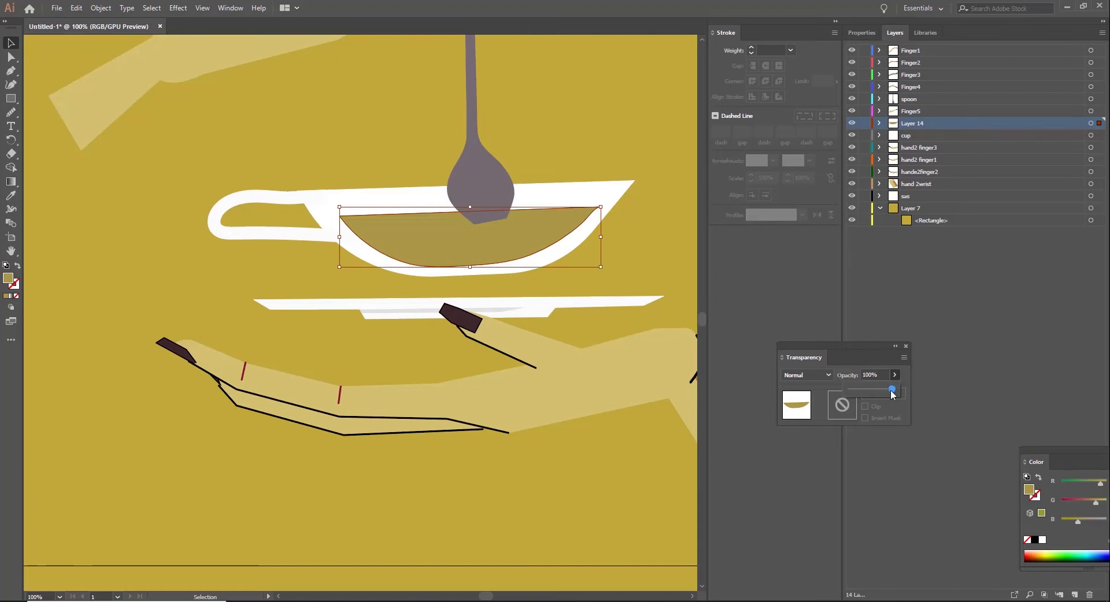
{"action": "left_click_drag", "start_coordinate": [894, 392], "coordinate": [881, 393]}
{"action": "left_click", "coordinate": [575, 470]}
Step: Try a darker, more saturated mustard fill on the shape inside the cup and check it against the artwork
{"action": "left_click", "coordinate": [469, 237]}
{"action": "double_click", "coordinate": [6, 279]}
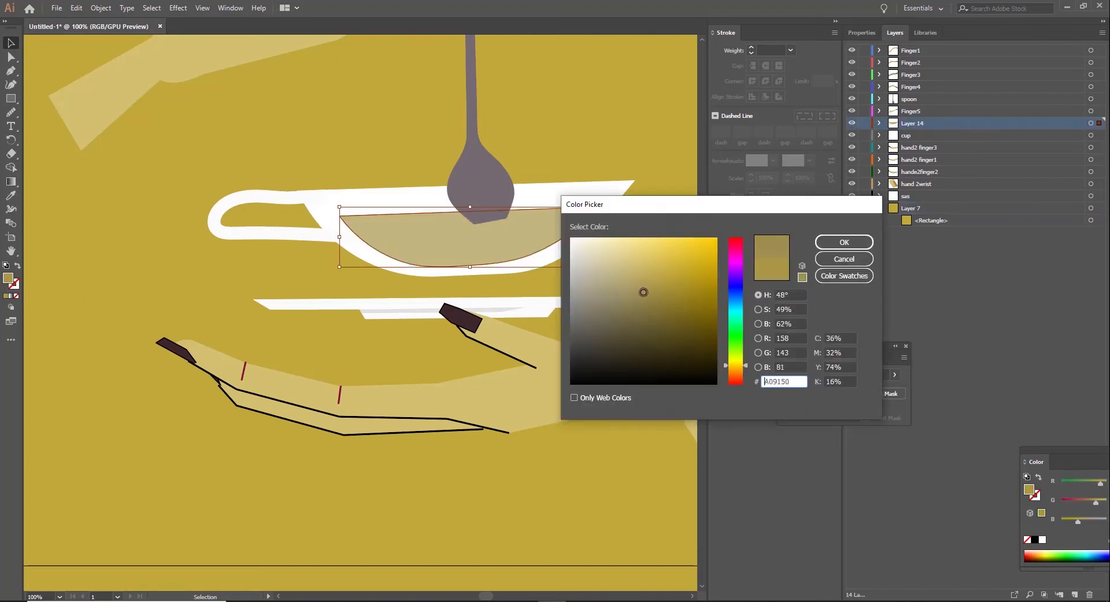
{"action": "left_click", "coordinate": [709, 320]}
{"action": "left_click", "coordinate": [862, 242]}
{"action": "left_click", "coordinate": [629, 105]}
{"action": "key", "text": "ctrl+minus"}
{"action": "key", "text": "ctrl+minus"}
{"action": "key", "text": "ctrl+minus"}
{"action": "key", "text": "ctrl+equal"}
{"action": "key", "text": "ctrl+equal"}
{"action": "key", "text": "ctrl+equal"}
{"action": "key", "text": "ctrl+equal"}
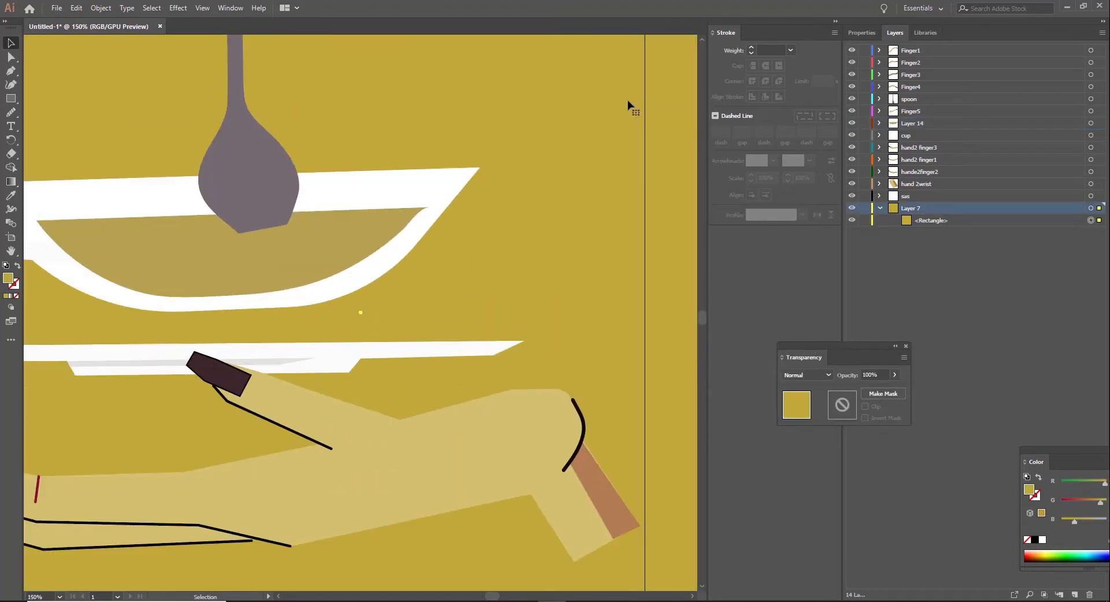
Step: Fill the shape inside the cup with the light yellow D8BE50
{"action": "left_click", "coordinate": [396, 224]}
{"action": "double_click", "coordinate": [7, 279]}
{"action": "left_click_drag", "start_coordinate": [694, 274], "coordinate": [683, 260]}
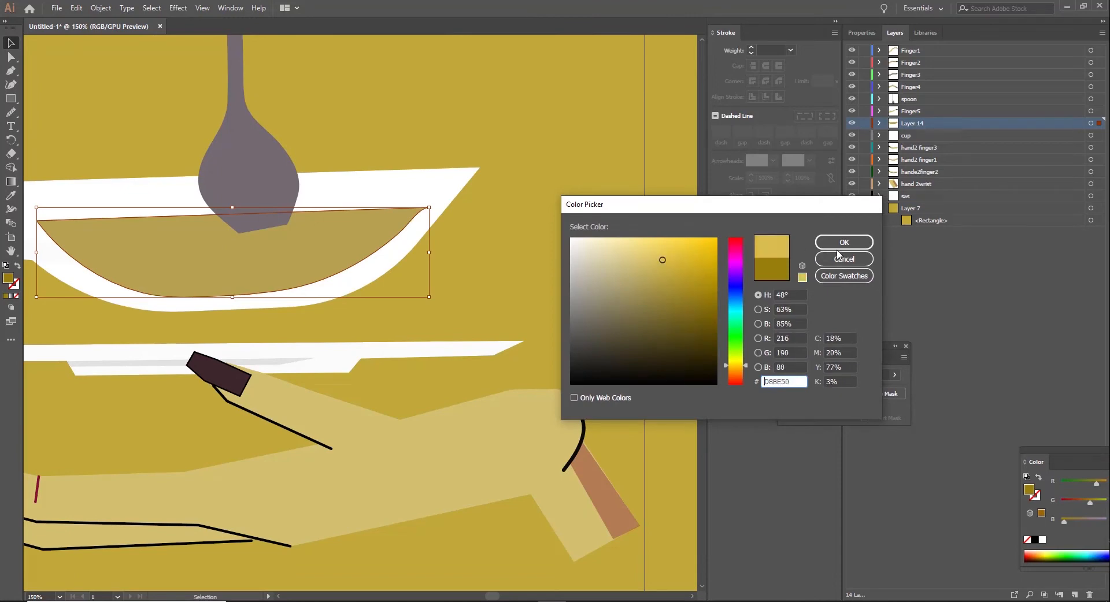
{"action": "left_click", "coordinate": [844, 243]}
{"action": "left_click", "coordinate": [537, 239]}
{"action": "key", "text": "ctrl+minus"}
{"action": "key", "text": "ctrl+minus"}
{"action": "key", "text": "ctrl+equal"}
Step: Rename Layer 14 as liquid
{"action": "double_click", "coordinate": [912, 123]}
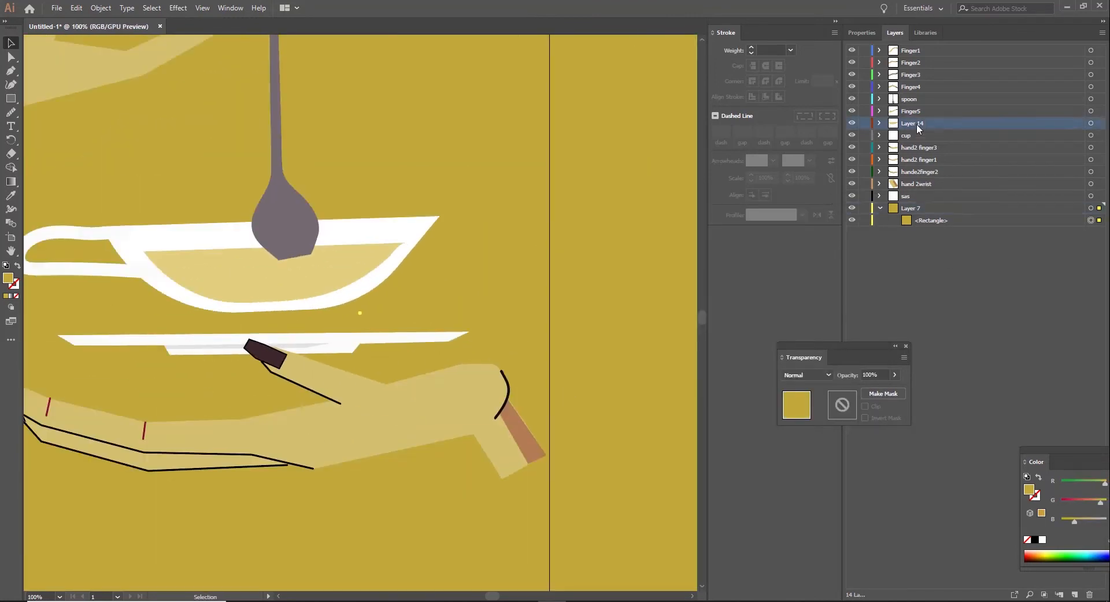
{"action": "type", "text": "liquid"}
{"action": "key", "text": "Return"}
Step: Add a layer above liquid and draw a short diagonal line in the liquid's left part with a 15 pt round-capped stroke
{"action": "left_click_drag", "start_coordinate": [322, 264], "coordinate": [509, 260]}
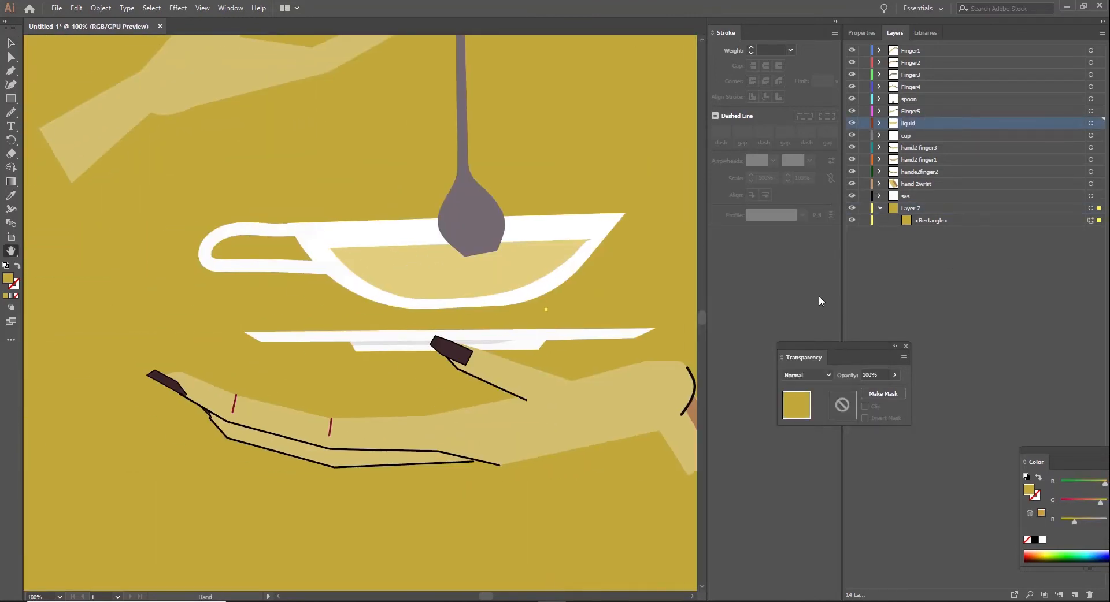
{"action": "key", "text": "ctrl+equal"}
{"action": "left_click_drag", "start_coordinate": [313, 241], "coordinate": [572, 228]}
{"action": "left_click", "coordinate": [1075, 595]}
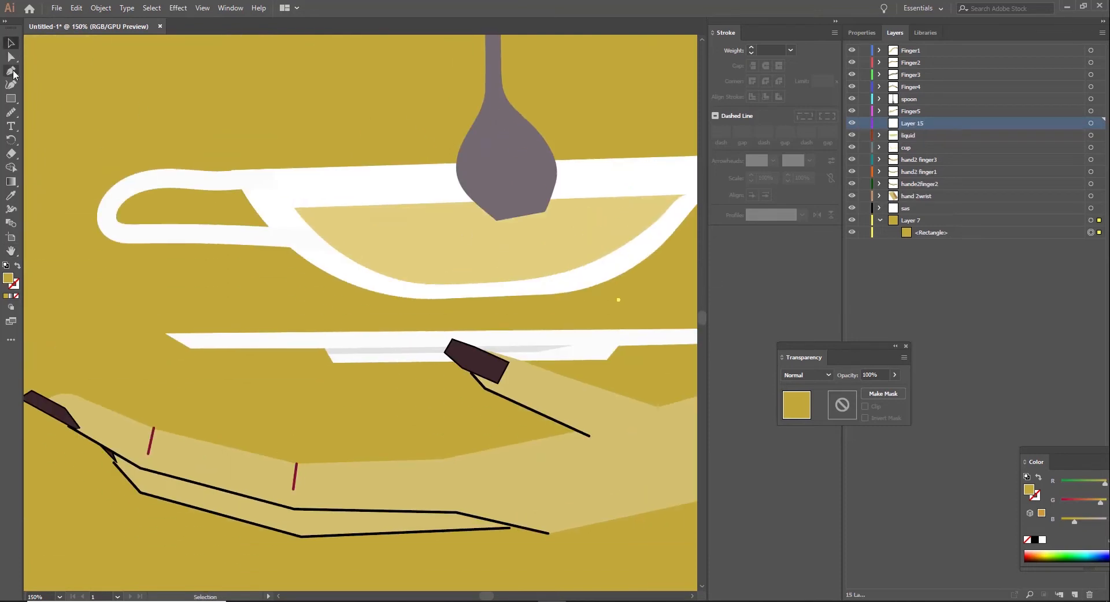
{"action": "left_click", "coordinate": [11, 72]}
{"action": "left_click", "coordinate": [392, 244]}
{"action": "left_click", "coordinate": [362, 219]}
{"action": "left_click", "coordinate": [752, 48]}
{"action": "left_click", "coordinate": [751, 47]}
{"action": "left_click", "coordinate": [751, 47]}
{"action": "left_click", "coordinate": [766, 66]}
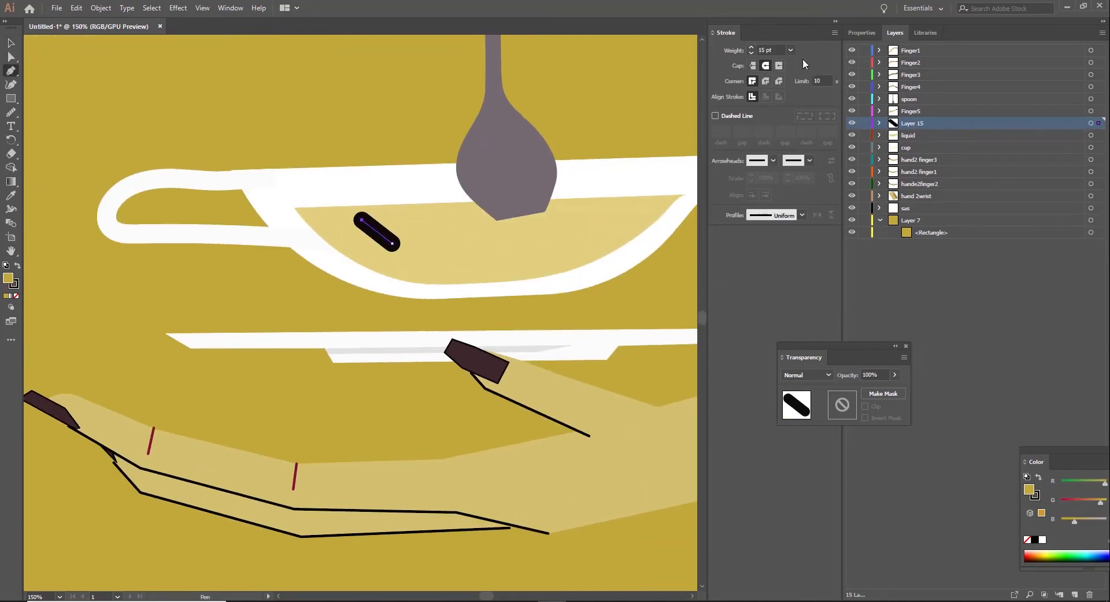
Step: Colour the diagonal line's stroke with the copied muted dark brown and deselect it
{"action": "double_click", "coordinate": [14, 285]}
{"action": "key", "text": "ctrl+v"}
{"action": "left_click", "coordinate": [844, 243]}
{"action": "left_click", "coordinate": [10, 44]}
{"action": "left_click", "coordinate": [254, 98]}
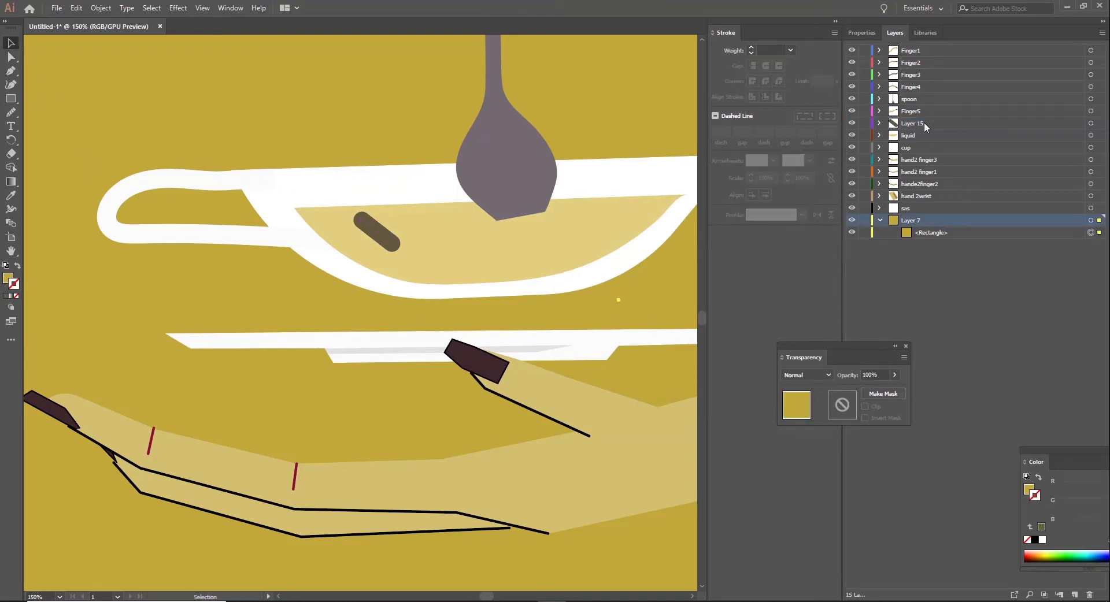
Step: Rename Layer 15 as mat1
{"action": "double_click", "coordinate": [920, 124]}
{"action": "type", "text": "mat1"}
{"action": "key", "text": "Return"}
Step: Add a layer above mat1 and make it the active layer with nothing selected
{"action": "left_click", "coordinate": [439, 246]}
{"action": "left_click", "coordinate": [949, 123]}
{"action": "left_click", "coordinate": [11, 71]}
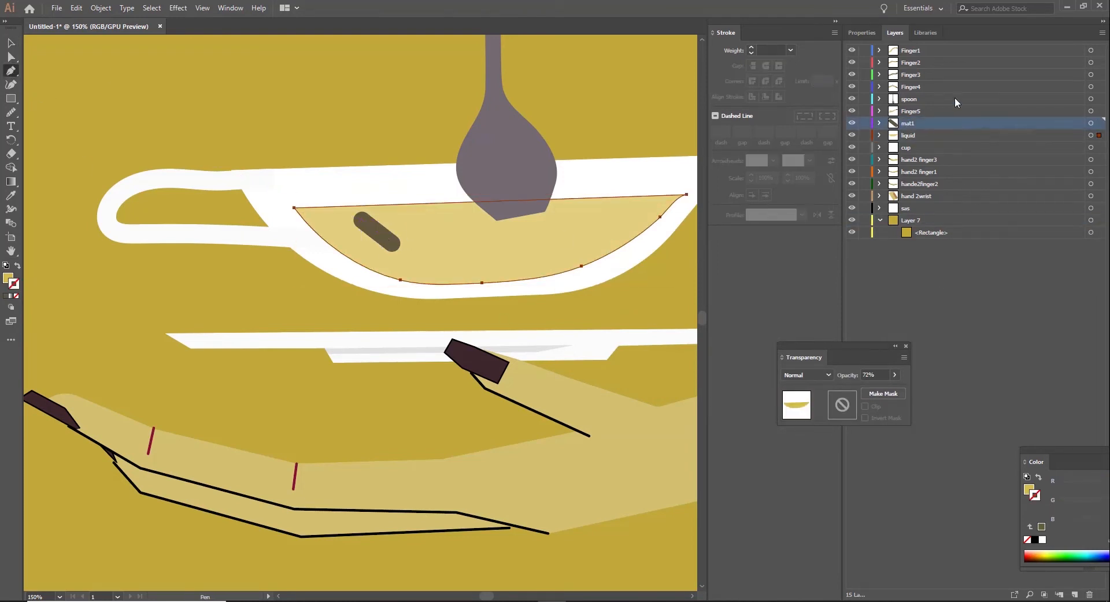
{"action": "left_click", "coordinate": [1074, 595]}
{"action": "left_click", "coordinate": [11, 43]}
{"action": "left_click", "coordinate": [255, 99]}
{"action": "left_click", "coordinate": [989, 122]}
Step: Draw a short horizontal line in the middle of the liquid with a 14 pt brown stroke and round caps
{"action": "key", "text": "p"}
{"action": "left_click", "coordinate": [486, 254]}
{"action": "left_click", "coordinate": [547, 253]}
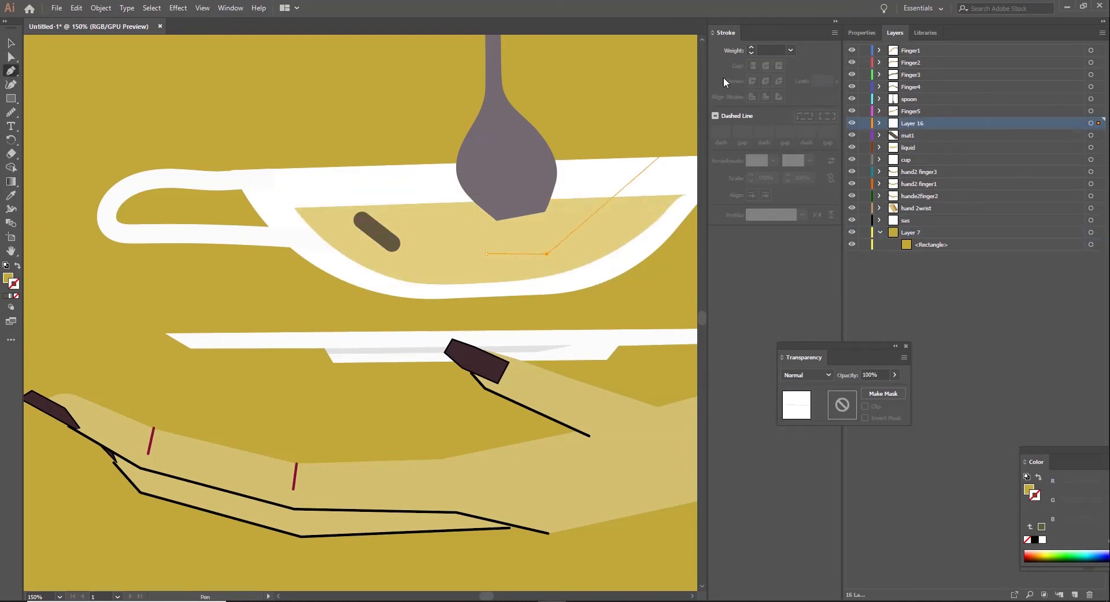
{"action": "left_click", "coordinate": [751, 48]}
{"action": "left_click", "coordinate": [751, 53]}
{"action": "left_click", "coordinate": [765, 66]}
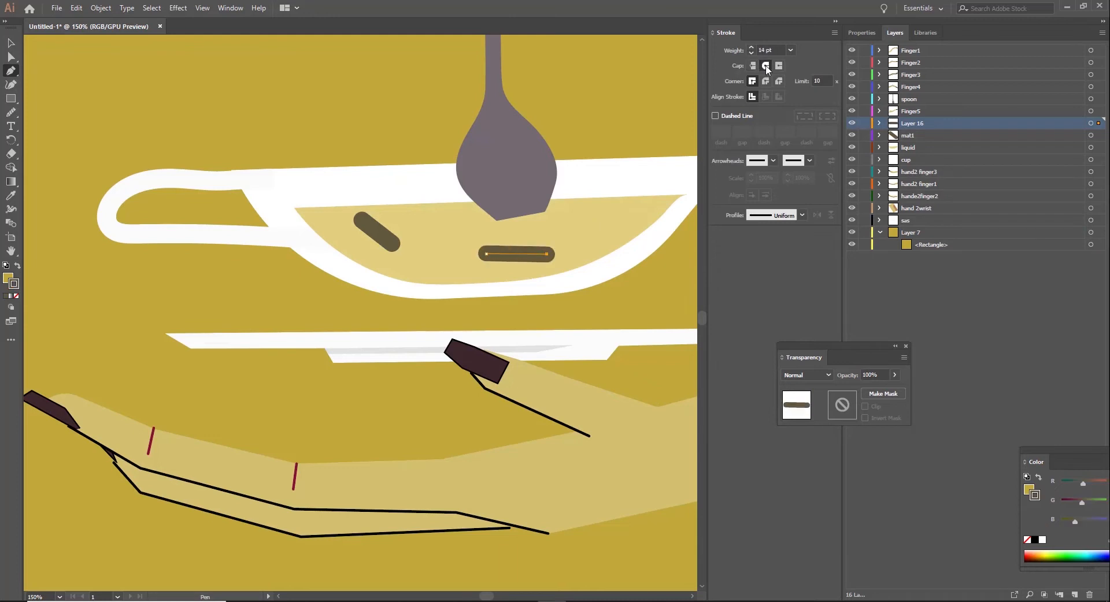
Step: Rename Layer 16 as mat2 and deselect the horizontal line
{"action": "left_click", "coordinate": [11, 44]}
{"action": "double_click", "coordinate": [918, 123]}
{"action": "type", "text": "mat2"}
{"action": "key", "text": "Return"}
{"action": "left_click", "coordinate": [69, 67]}
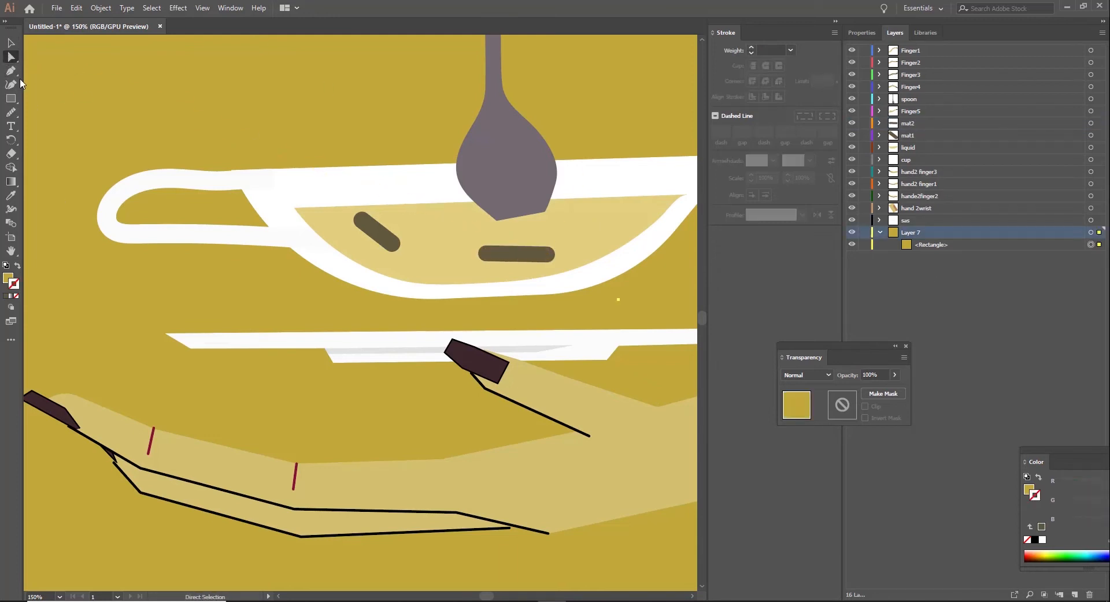
Step: Add a layer above mat2 and draw a short rising line beside the spoon with a 16 pt brown round-capped stroke
{"action": "left_click", "coordinate": [11, 71]}
{"action": "left_click", "coordinate": [977, 135]}
{"action": "left_click", "coordinate": [983, 123]}
{"action": "left_click", "coordinate": [1074, 595]}
{"action": "left_click", "coordinate": [552, 226]}
{"action": "left_click", "coordinate": [587, 208]}
{"action": "left_click", "coordinate": [1041, 527]}
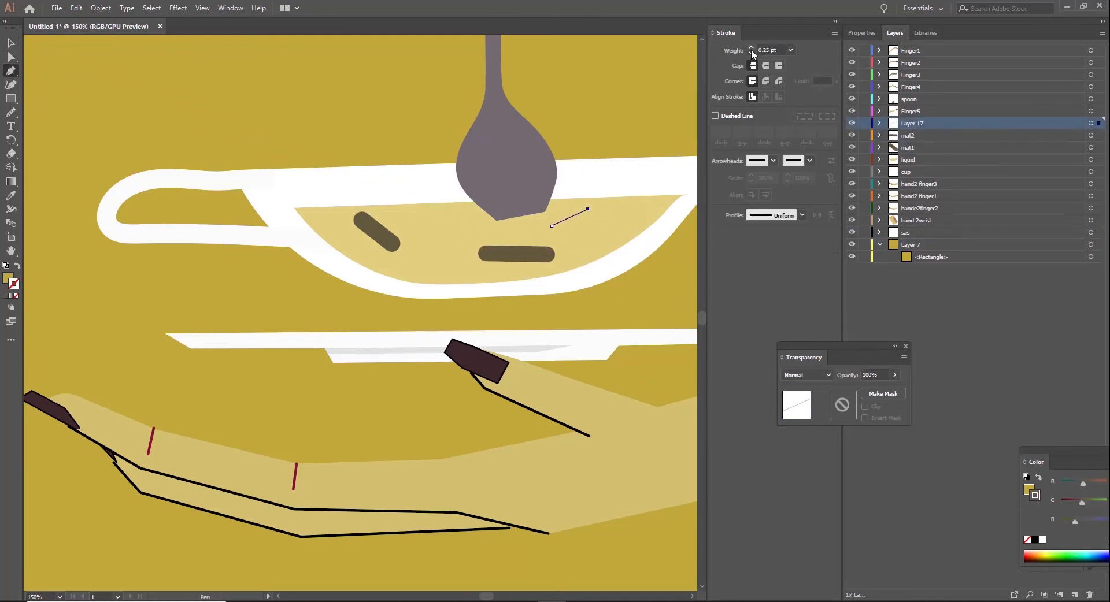
{"action": "left_click", "coordinate": [752, 48]}
{"action": "left_click", "coordinate": [751, 47]}
{"action": "left_click", "coordinate": [765, 66]}
Step: Rename Layer 17 as mat3, deselect the line and check the finished cup artwork
{"action": "double_click", "coordinate": [916, 123]}
{"action": "type", "text": "mat3"}
{"action": "key", "text": "Return"}
{"action": "left_click", "coordinate": [11, 57]}
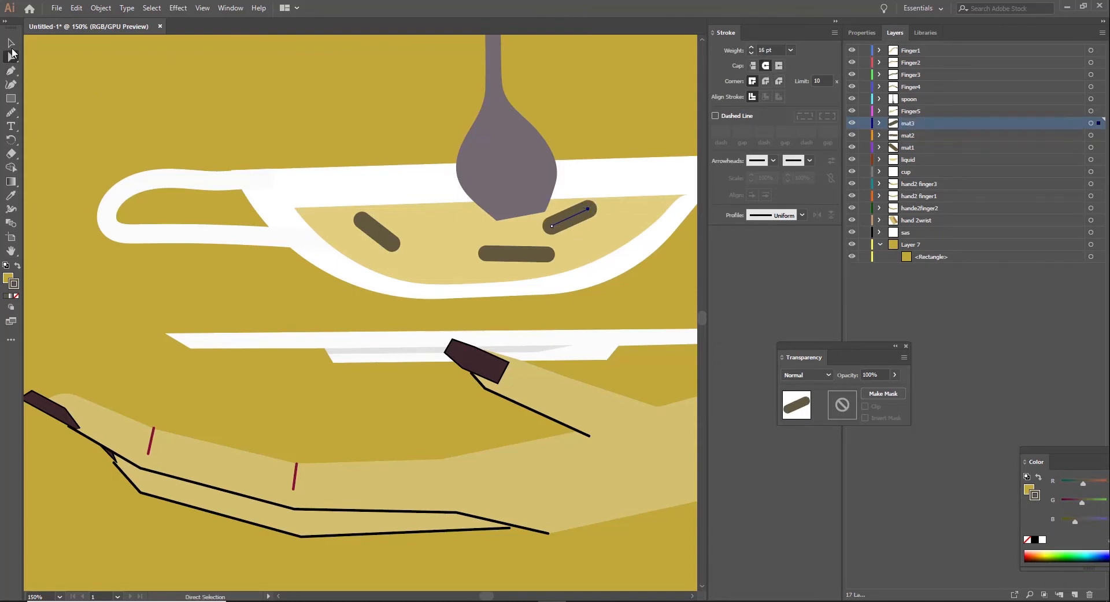
{"action": "left_click", "coordinate": [173, 104]}
{"action": "left_click", "coordinate": [500, 157]}
{"action": "left_click", "coordinate": [349, 117]}
{"action": "key", "text": "ctrl+minus"}
{"action": "key", "text": "ctrl+minus"}
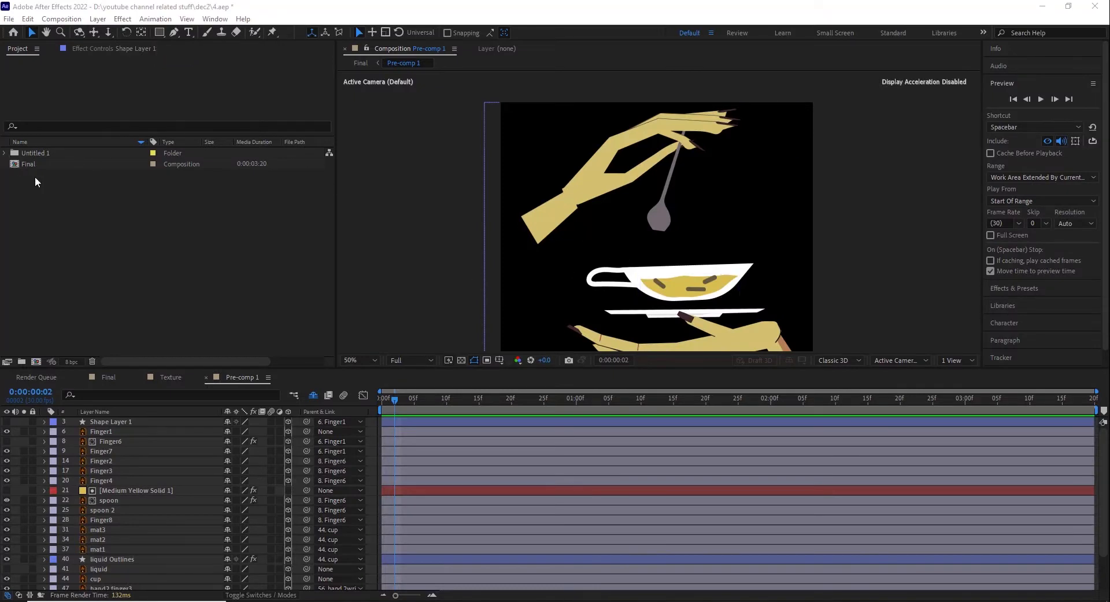
Step: Switch to After Effects and look over the whole artwork and the layer list of Pre-comp 1
{"action": "key", "text": "comma"}
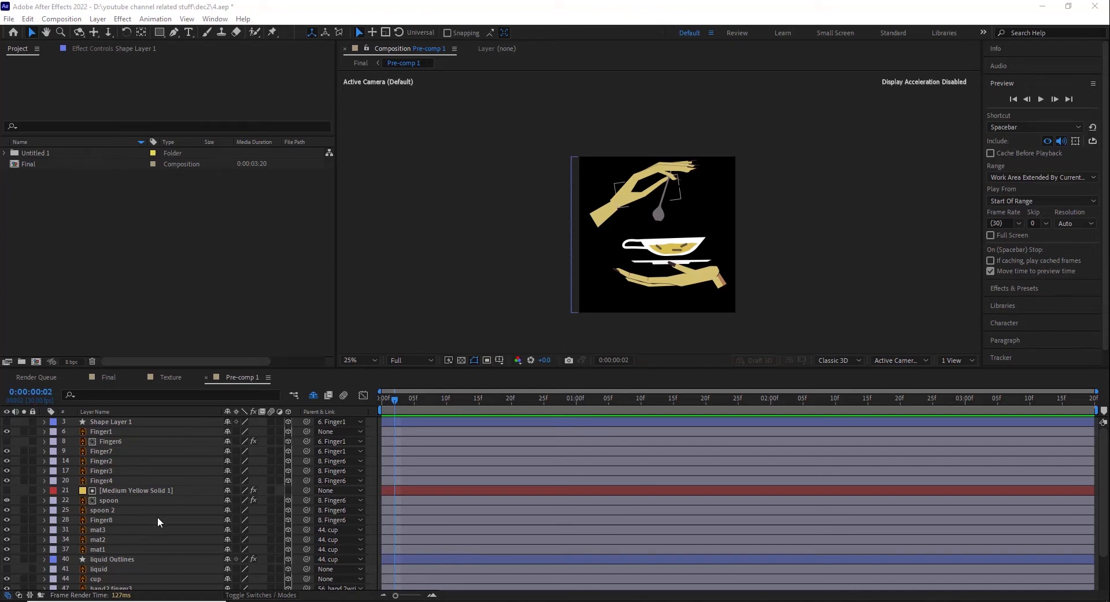
{"action": "scroll", "coordinate": [158, 520], "scroll_direction": "down", "scroll_amount": 2}
{"action": "scroll", "coordinate": [96, 531], "scroll_direction": "up", "scroll_amount": 2}
{"action": "scroll", "coordinate": [121, 469], "scroll_direction": "down", "scroll_amount": 2}
{"action": "scroll", "coordinate": [138, 511], "scroll_direction": "up", "scroll_amount": 2}
Step: Make Shape Layer 1 visible so its stroke covers the upper hand's wrist joint
{"action": "left_click", "coordinate": [143, 491]}
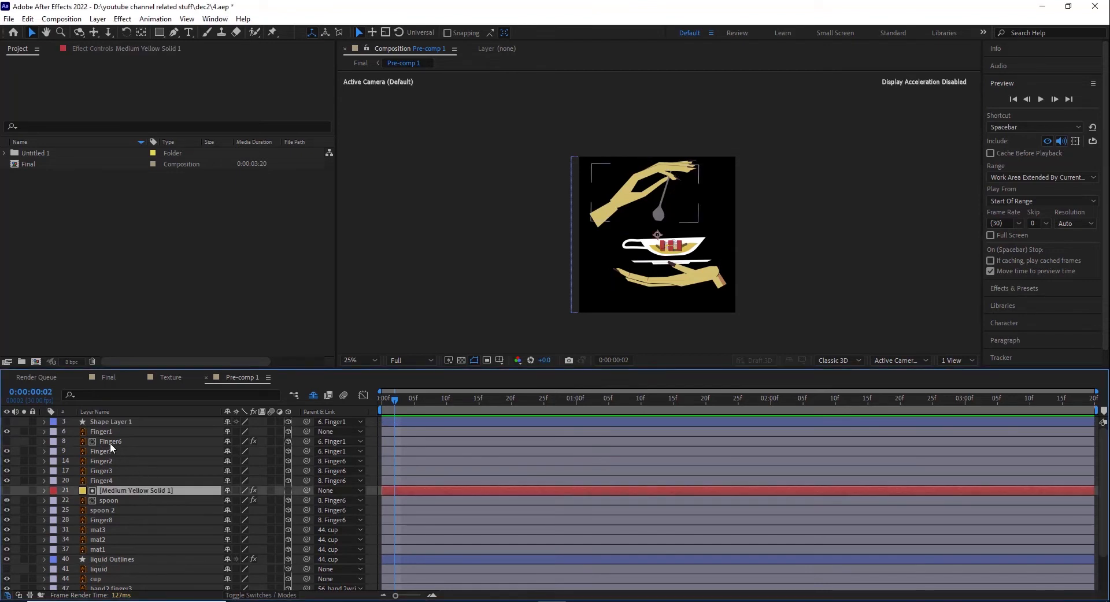
{"action": "left_click", "coordinate": [117, 422]}
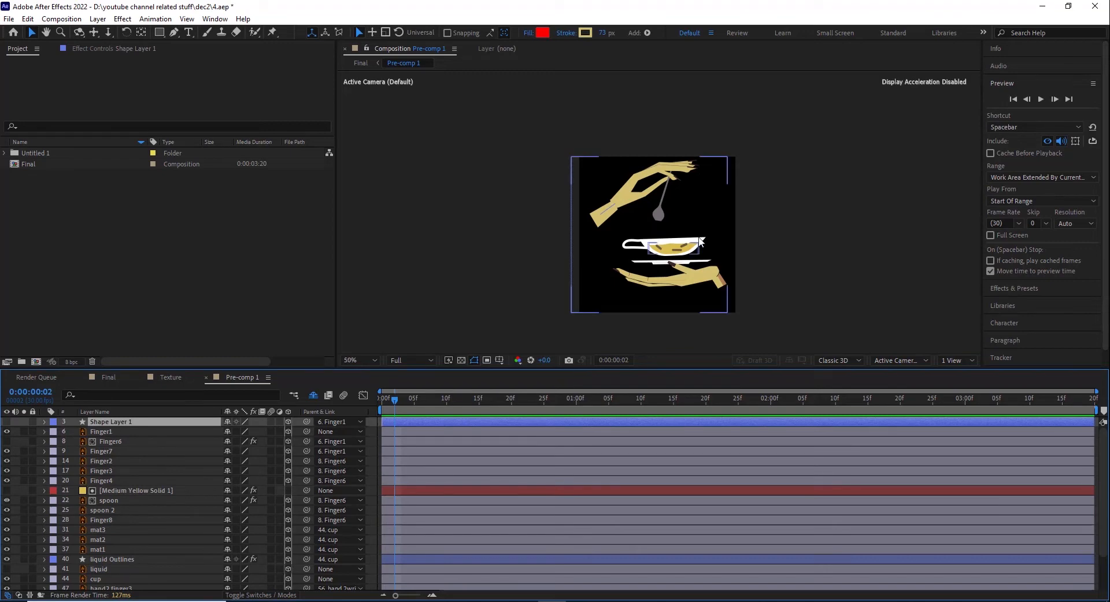
{"action": "key", "text": "slash"}
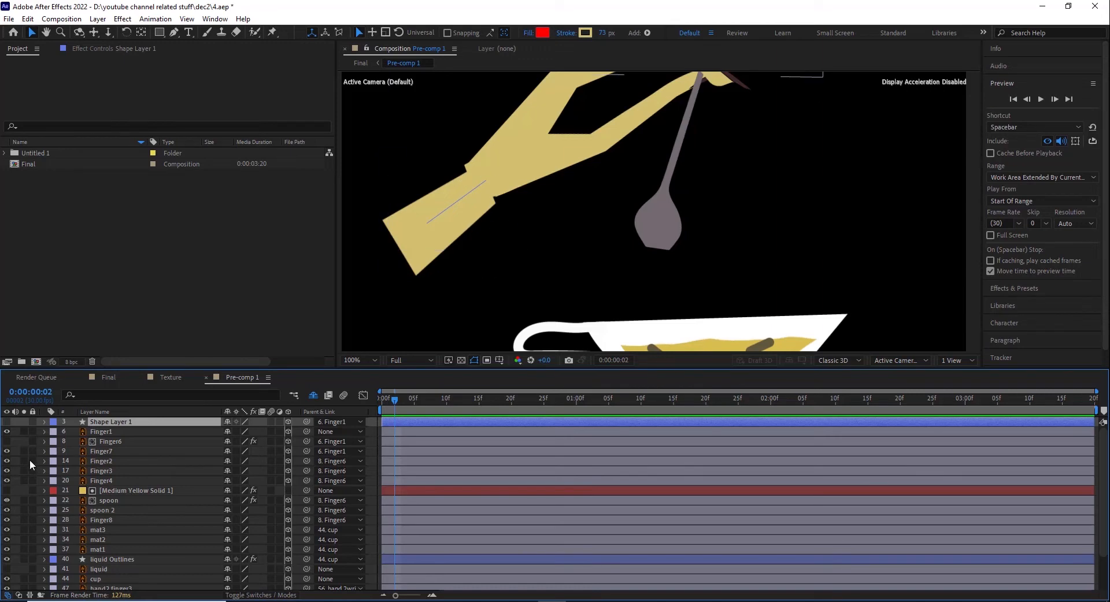
{"action": "left_click", "coordinate": [7, 422]}
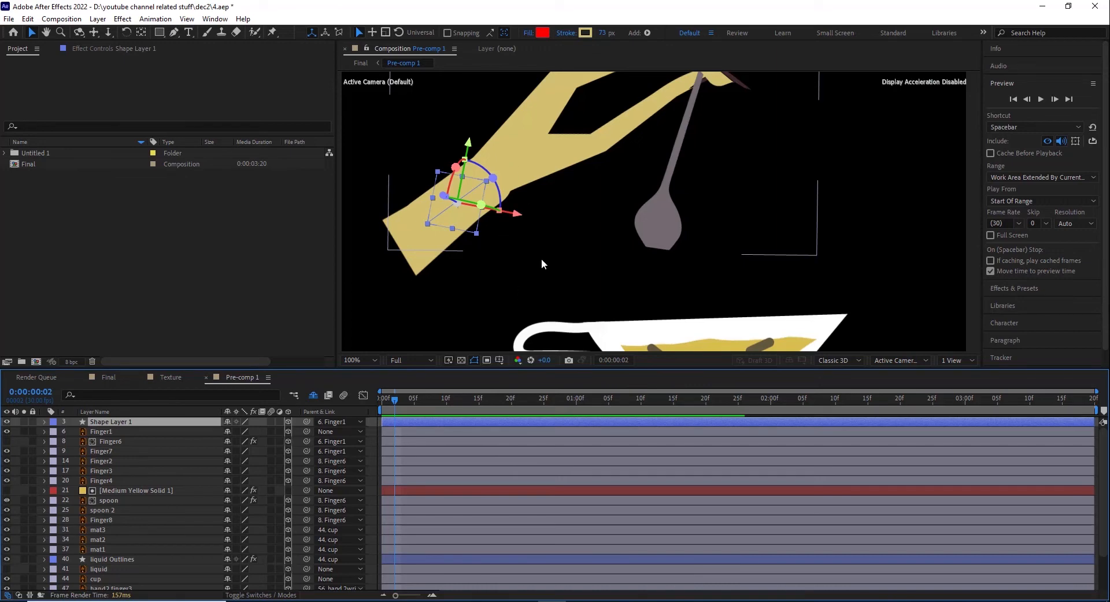
Step: Isolate the Finger1 and Finger7 layers one at a time to examine the forearm and palm pieces
{"action": "left_click", "coordinate": [102, 432]}
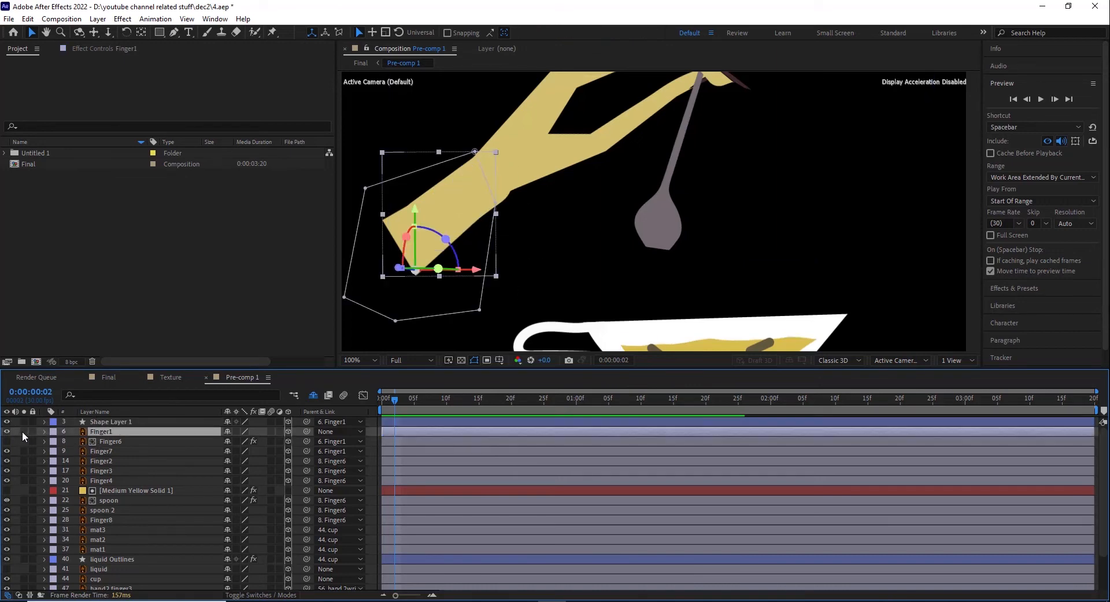
{"action": "left_click", "coordinate": [24, 432]}
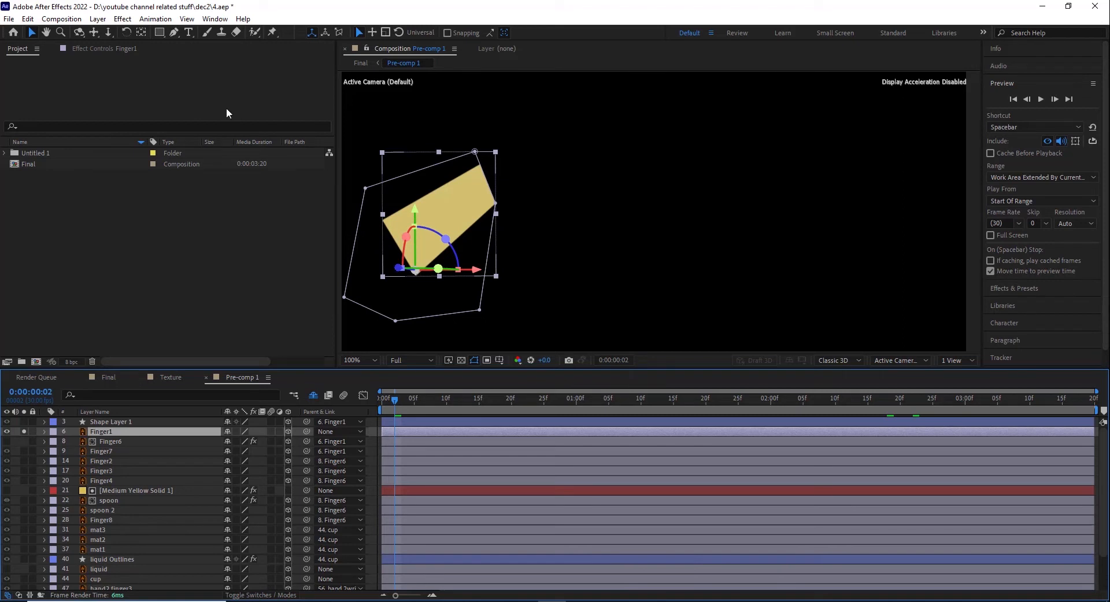
{"action": "left_click", "coordinate": [23, 433]}
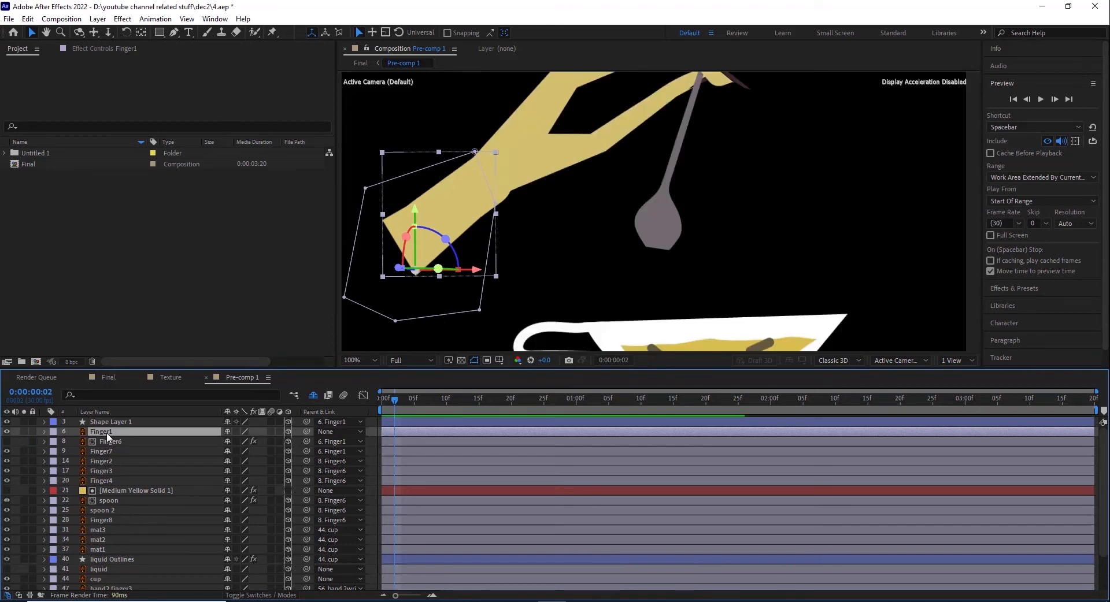
{"action": "left_click", "coordinate": [206, 454]}
{"action": "left_click", "coordinate": [24, 453]}
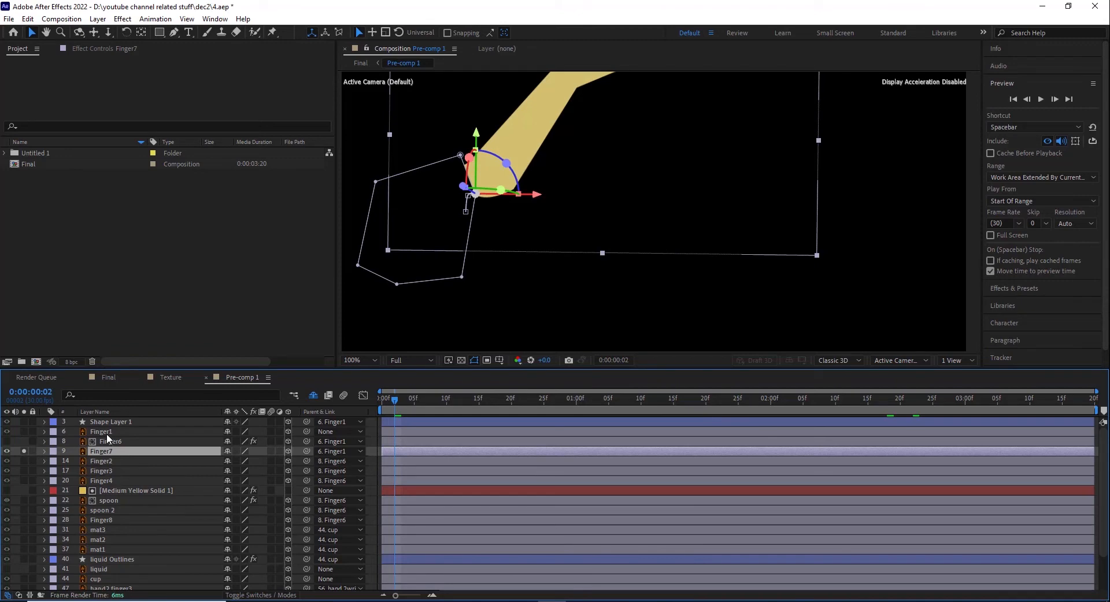
{"action": "left_click", "coordinate": [24, 451]}
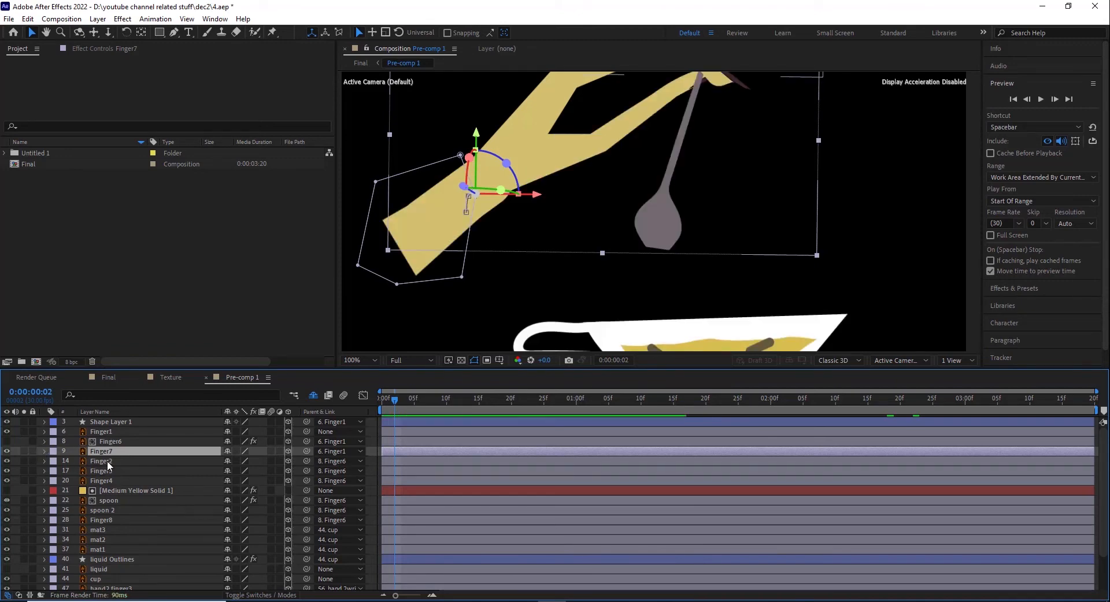
Step: Isolate Finger2 briefly and select its parent layer Finger6 to examine how the fingers are linked
{"action": "left_click", "coordinate": [36, 462]}
{"action": "left_click", "coordinate": [24, 461]}
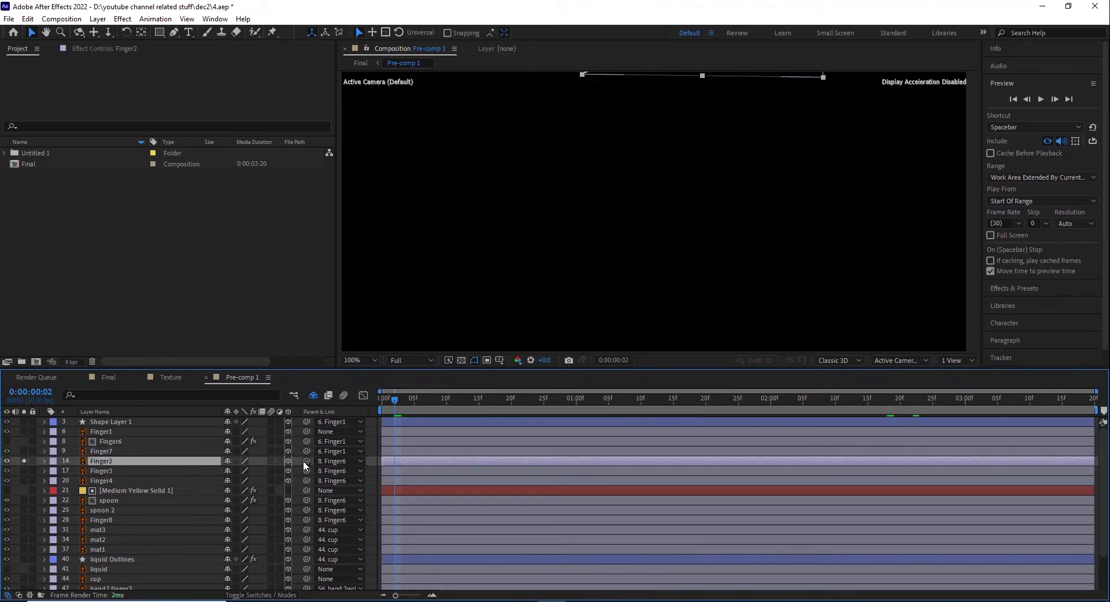
{"action": "left_click", "coordinate": [112, 443]}
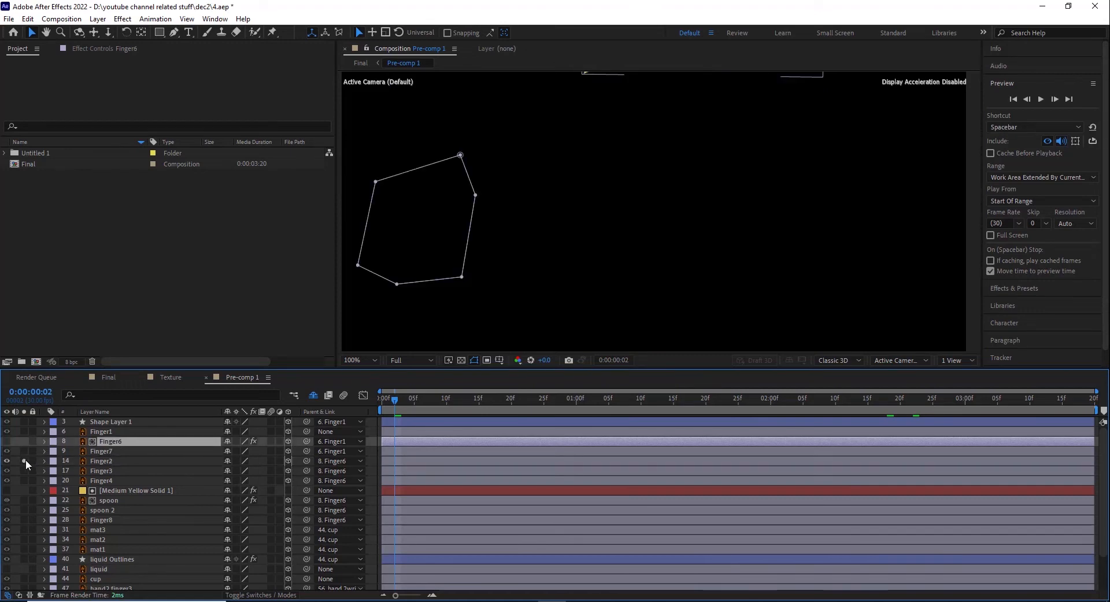
{"action": "left_click", "coordinate": [25, 462]}
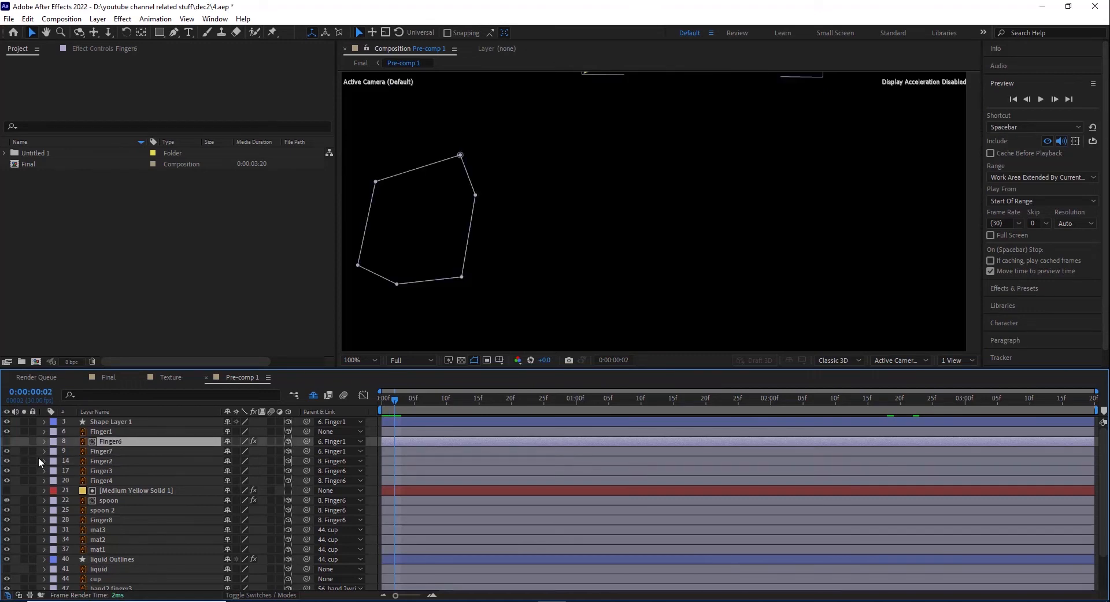
Step: Examine the upper hand's finger layers, isolating Finger4 for a closer look and restoring the full artwork
{"action": "left_click", "coordinate": [107, 462]}
{"action": "left_click", "coordinate": [109, 473]}
{"action": "left_click", "coordinate": [108, 481]}
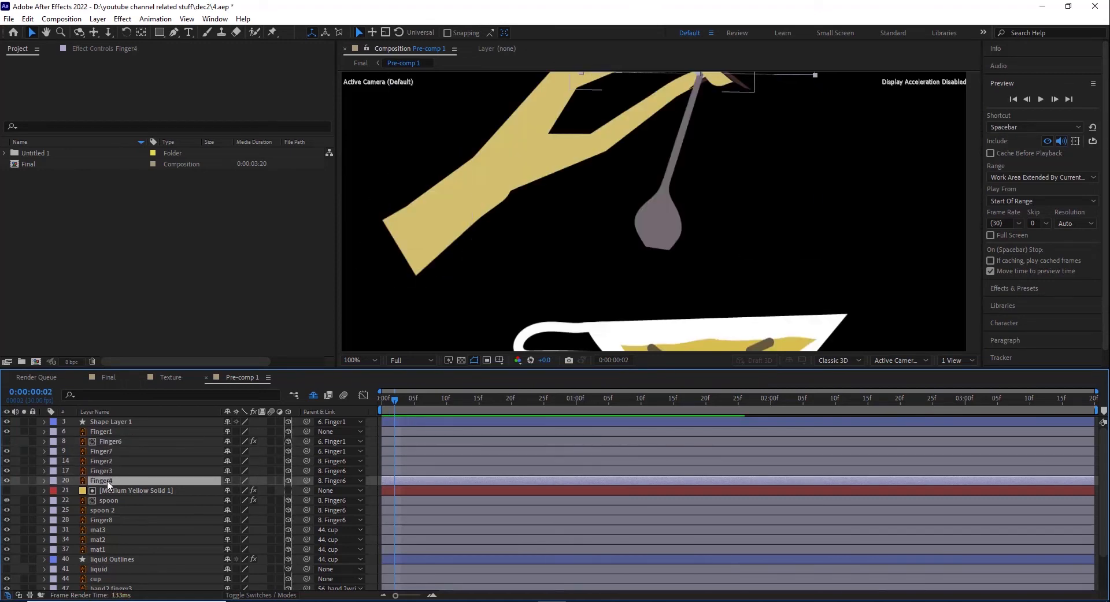
{"action": "key", "text": "comma"}
{"action": "key", "text": "comma"}
{"action": "scroll", "coordinate": [598, 189], "scroll_direction": "up", "scroll_amount": 2}
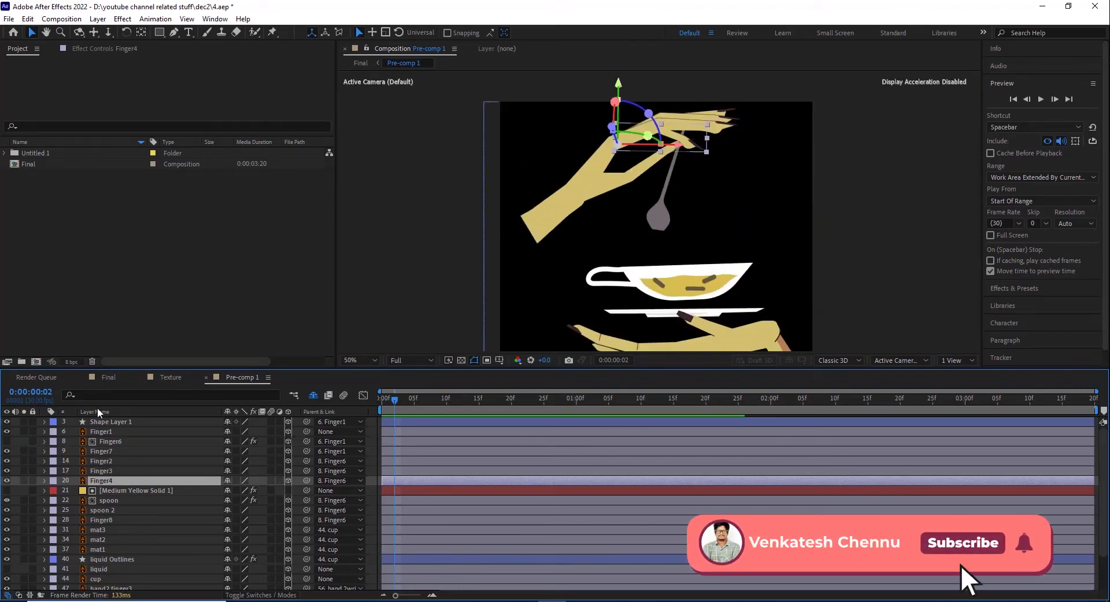
{"action": "left_click", "coordinate": [24, 481]}
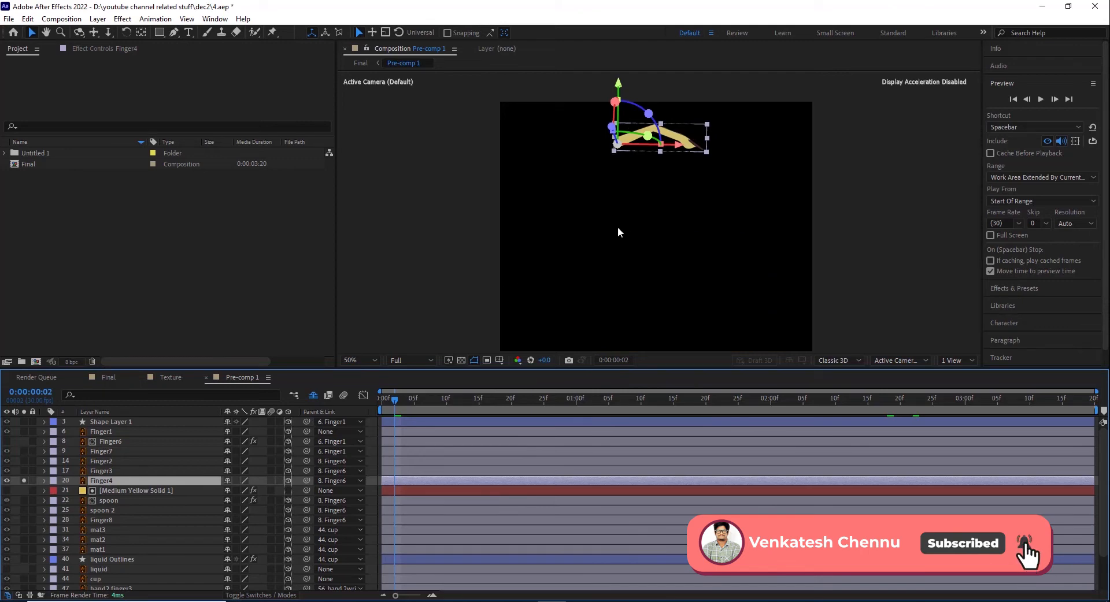
{"action": "key", "text": "period"}
{"action": "left_click_drag", "start_coordinate": [628, 126], "coordinate": [617, 199]}
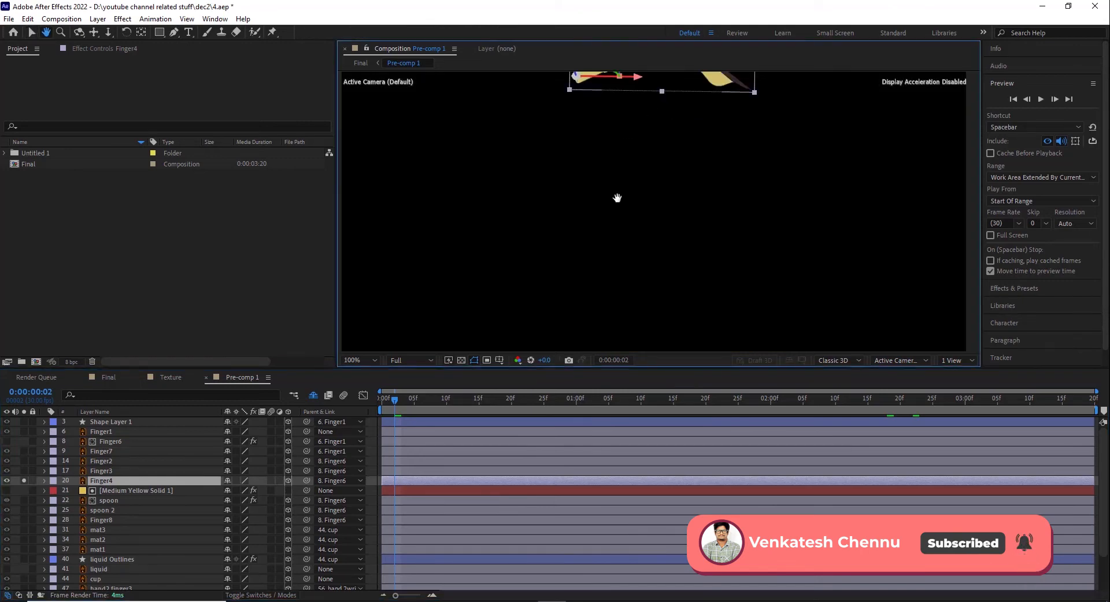
{"action": "left_click", "coordinate": [35, 33]}
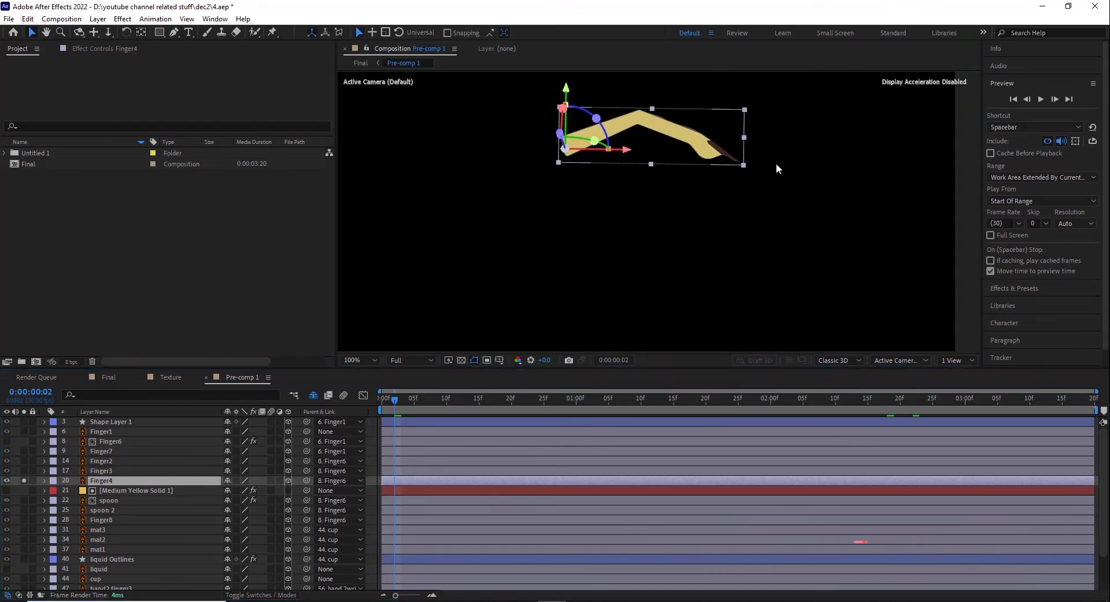
{"action": "left_click", "coordinate": [24, 481]}
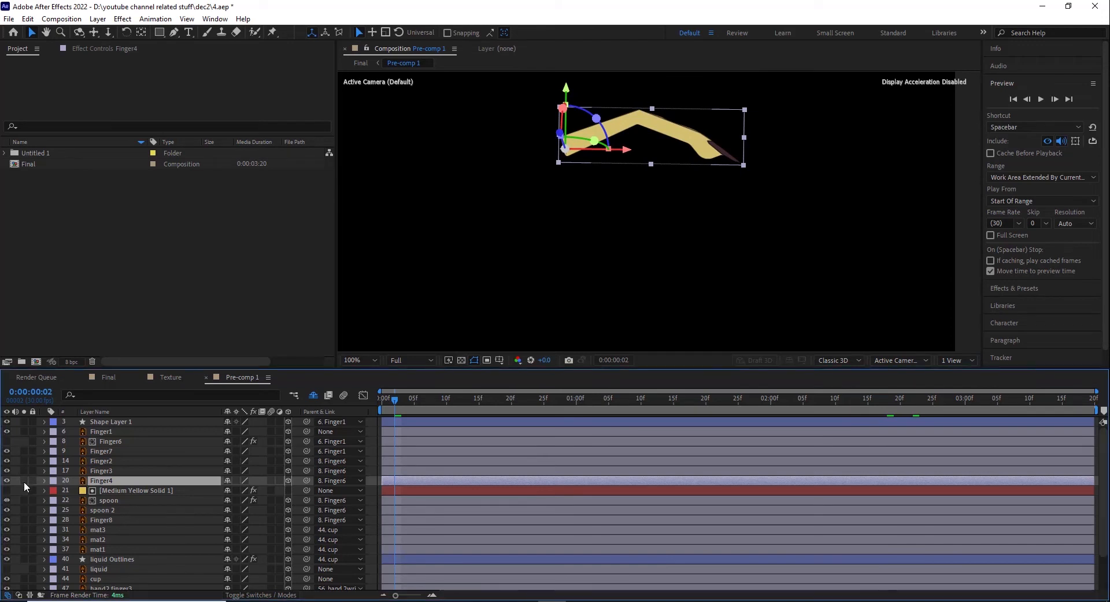
Step: Reveal the rotation properties of Finger1 and compare the forearm's pose at its Z Rotation keyframes at 0 and 20 frames
{"action": "left_click", "coordinate": [92, 431]}
{"action": "key", "text": "r"}
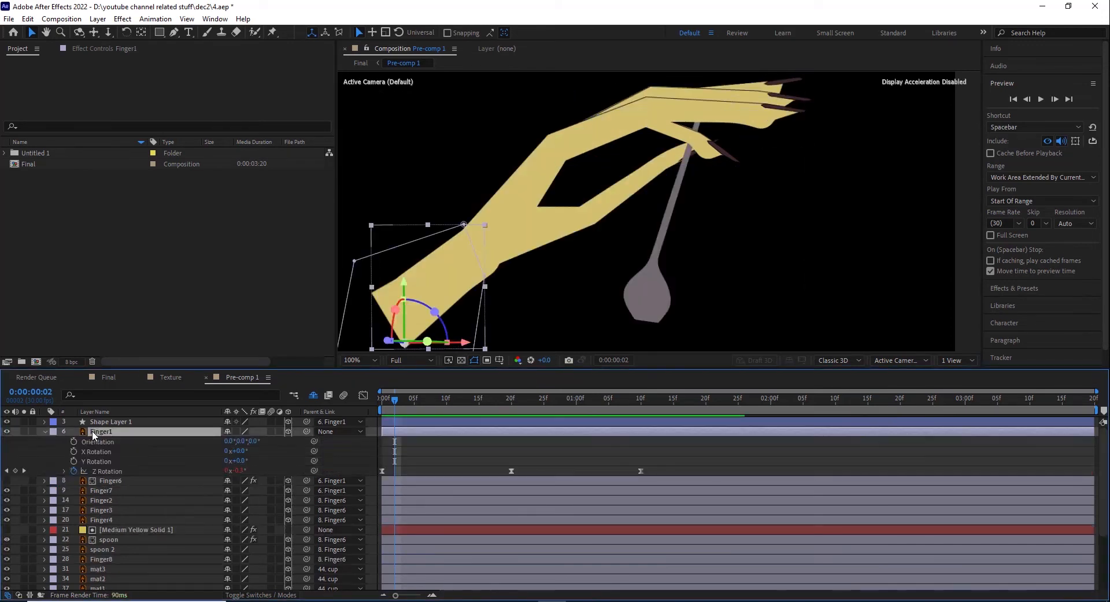
{"action": "mouse_move", "coordinate": [387, 407]}
{"action": "left_mouse_down"}
{"action": "mouse_move", "coordinate": [369, 420]}
{"action": "mouse_move", "coordinate": [374, 405]}
{"action": "left_mouse_up"}
{"action": "left_click", "coordinate": [107, 470]}
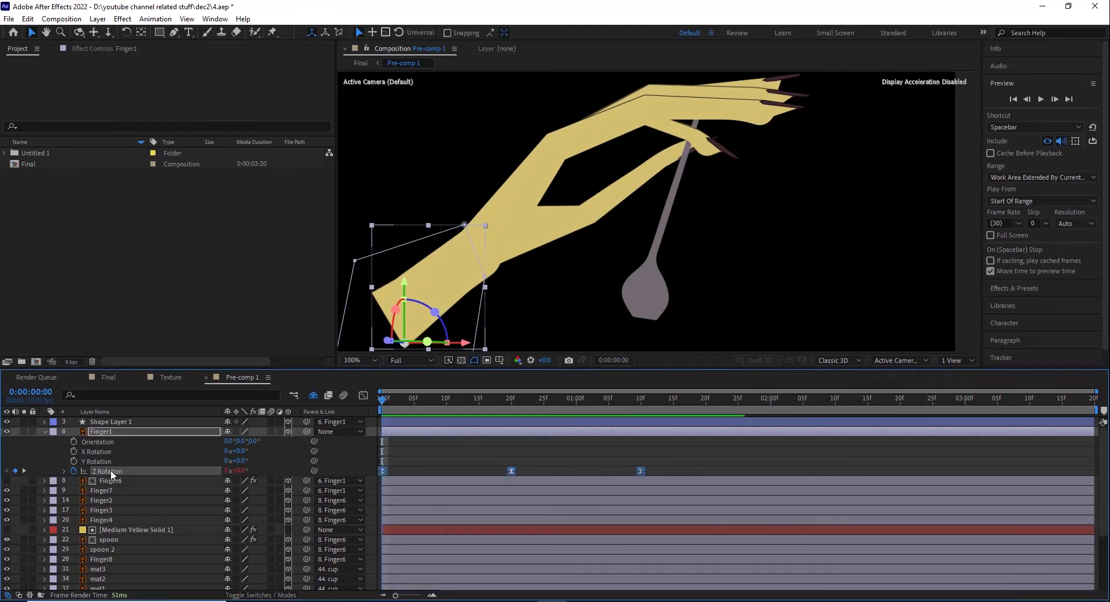
{"action": "left_click_drag", "start_coordinate": [397, 402], "coordinate": [511, 408]}
{"action": "left_click", "coordinate": [110, 432]}
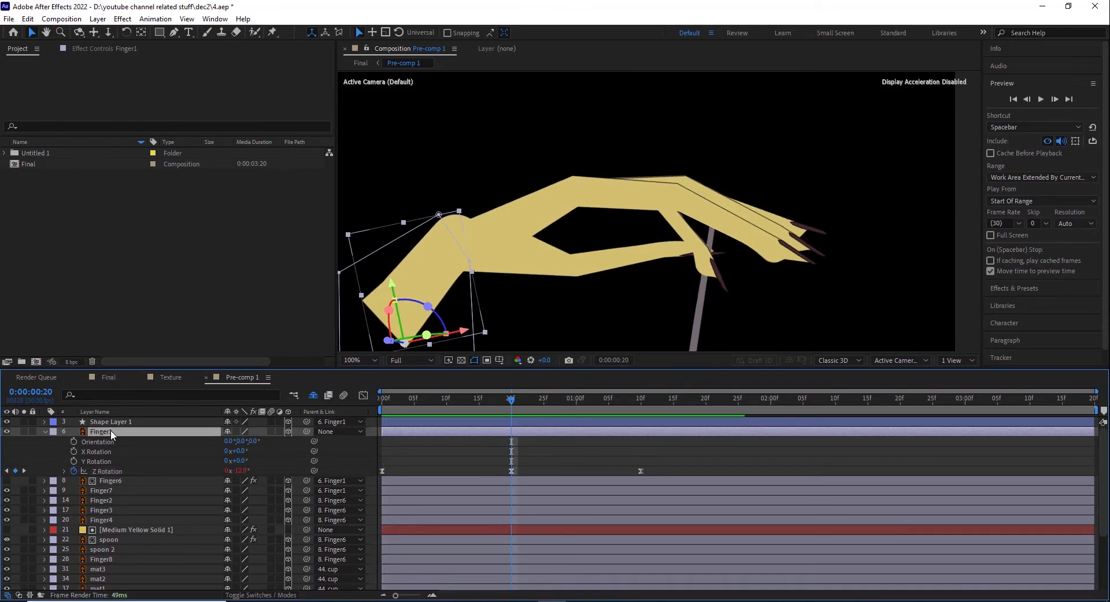
Step: Check Finger1's pose at the 0:00:01:10 keyframe and reveal the expression on its Z Rotation
{"action": "left_click_drag", "start_coordinate": [449, 405], "coordinate": [513, 407]}
{"action": "left_click_drag", "start_coordinate": [529, 400], "coordinate": [642, 406]}
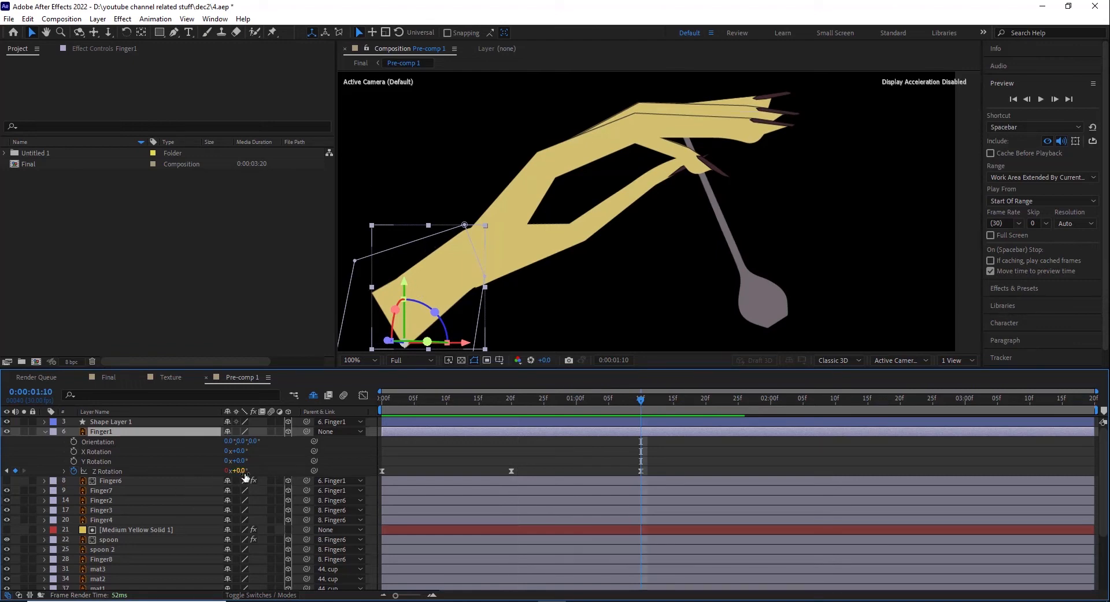
{"action": "left_click", "coordinate": [64, 471]}
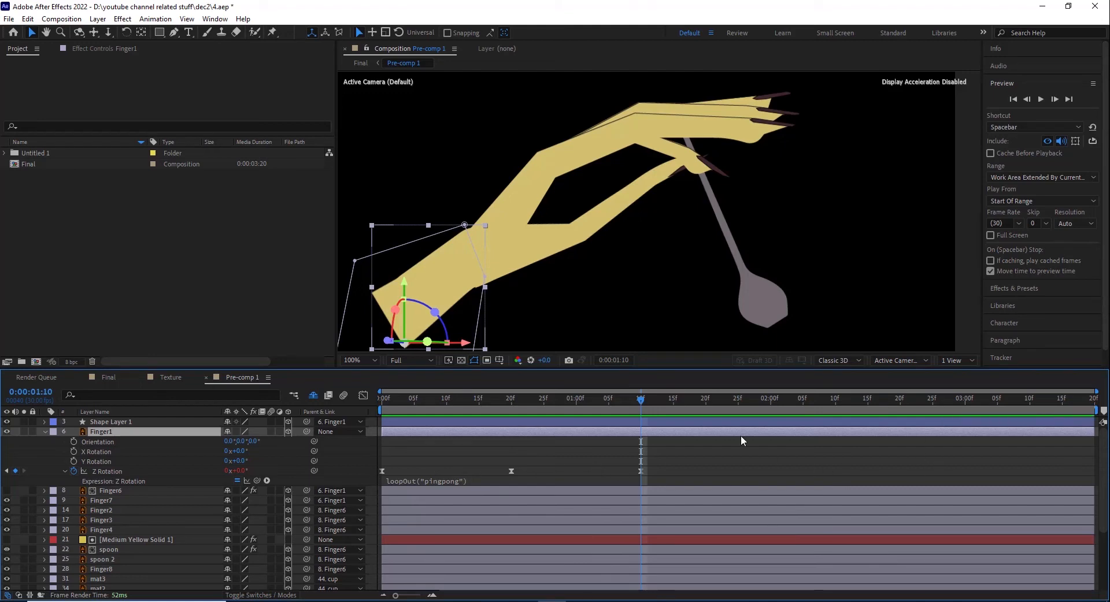
{"action": "left_click", "coordinate": [386, 398]}
Step: Isolate Finger7, expand its properties and play through its motion from the start of the timeline
{"action": "left_click", "coordinate": [114, 500]}
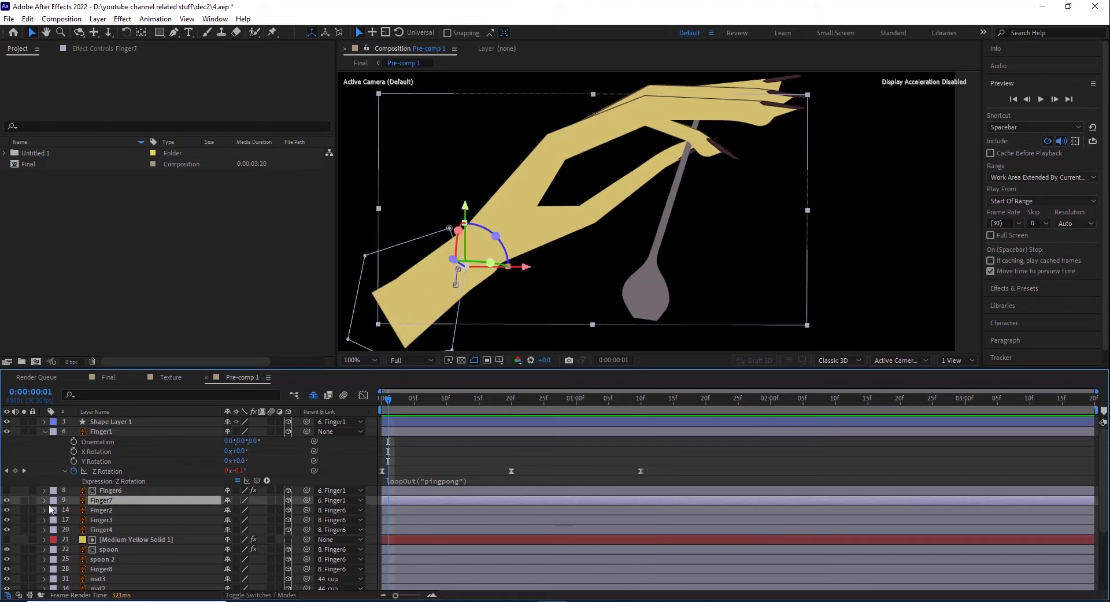
{"action": "left_click", "coordinate": [23, 500]}
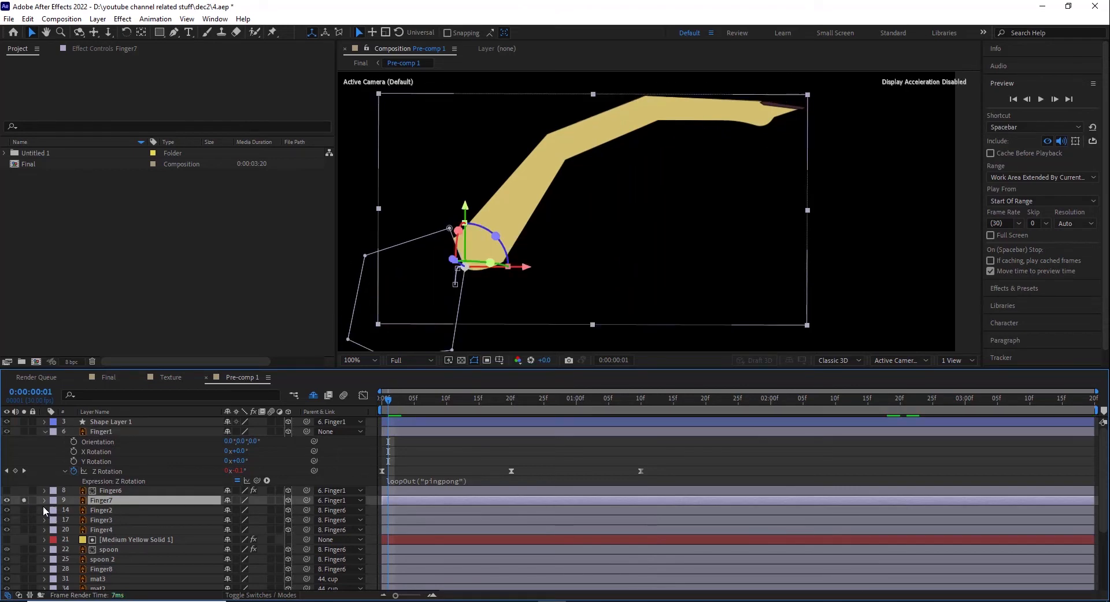
{"action": "left_click", "coordinate": [44, 500]}
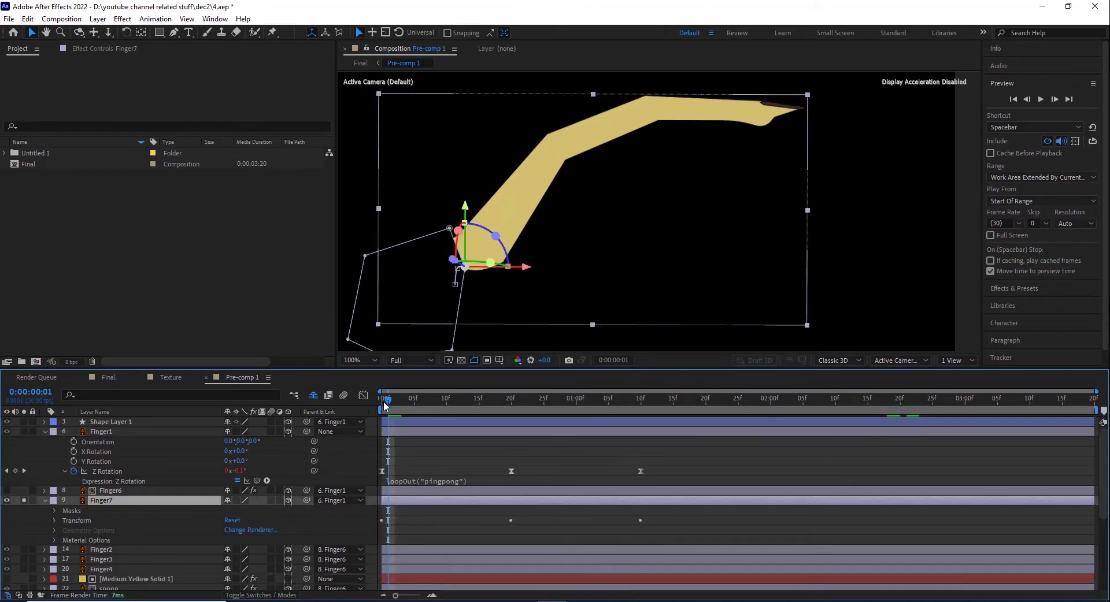
{"action": "left_click_drag", "start_coordinate": [393, 405], "coordinate": [498, 405]}
{"action": "key", "text": "space"}
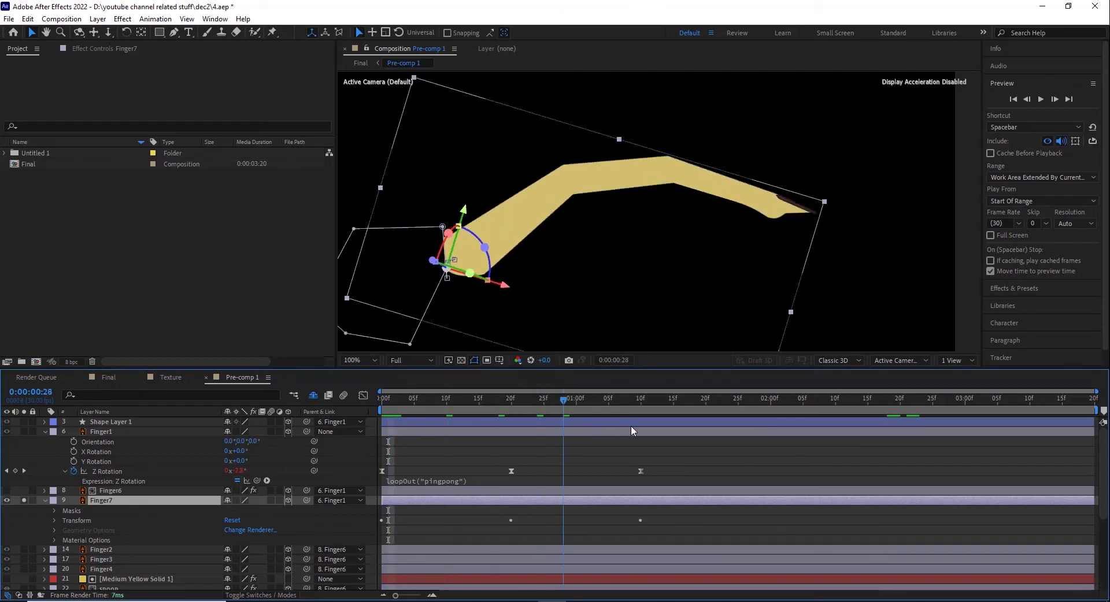
Step: Expand Finger7's transform properties and examine its Position and Z Rotation keyframes at 0, 20 frames and 0:00:01:10
{"action": "left_click", "coordinate": [53, 521]}
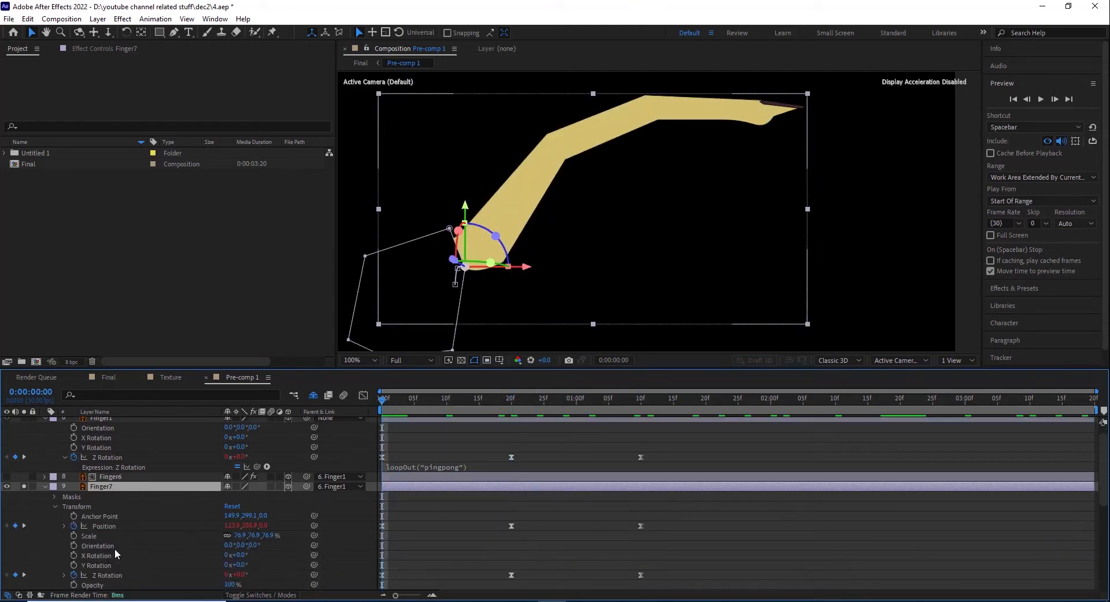
{"action": "scroll", "coordinate": [326, 521], "scroll_direction": "down", "scroll_amount": 3}
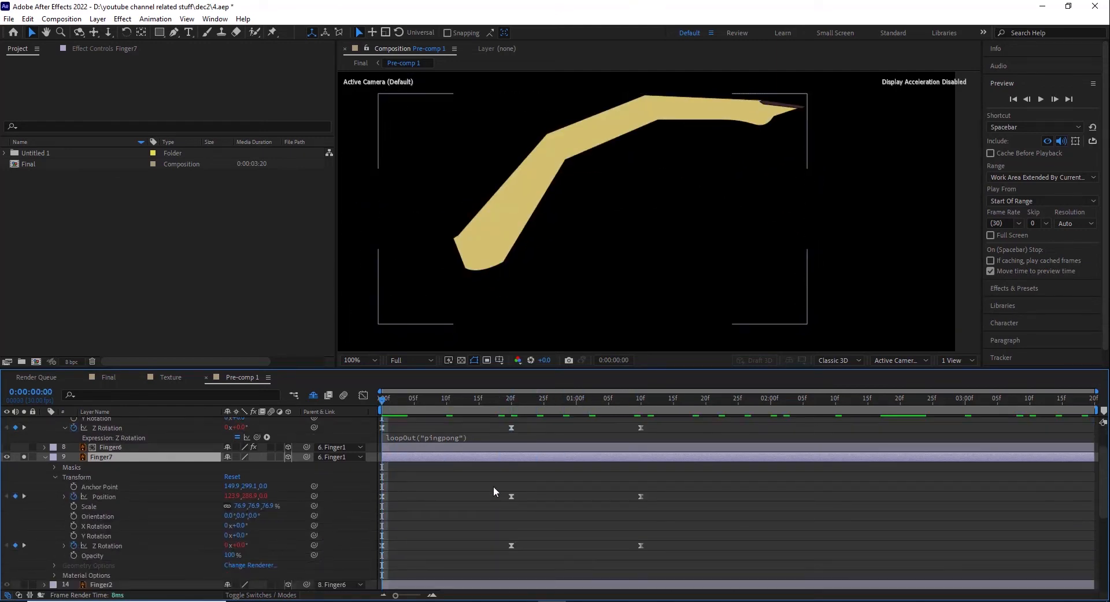
{"action": "left_click_drag", "start_coordinate": [375, 484], "coordinate": [671, 504]}
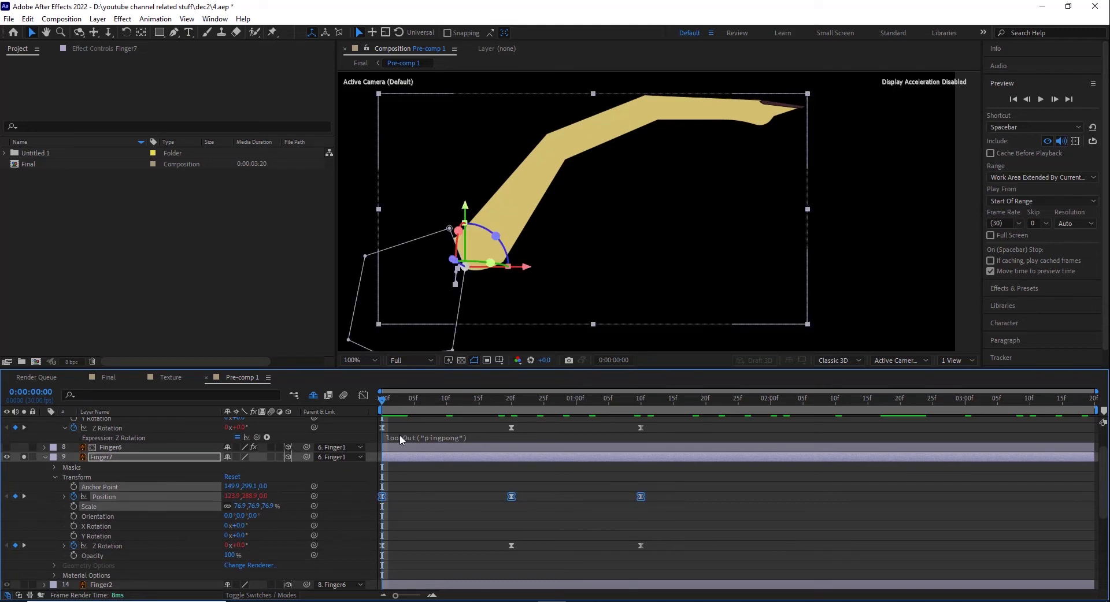
{"action": "left_click_drag", "start_coordinate": [388, 410], "coordinate": [514, 408]}
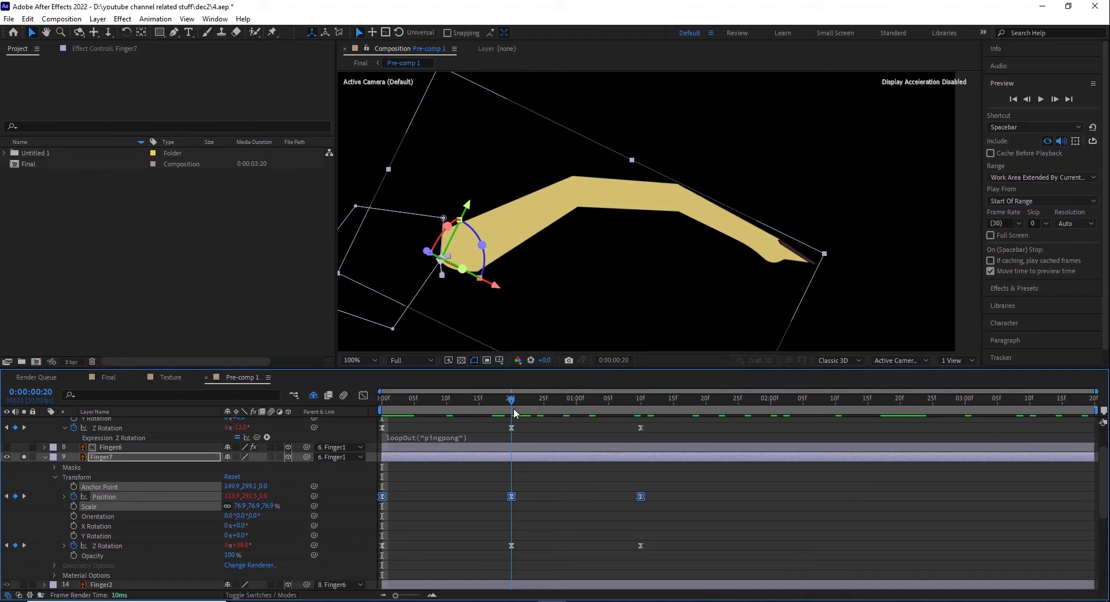
{"action": "left_click_drag", "start_coordinate": [539, 560], "coordinate": [506, 533]}
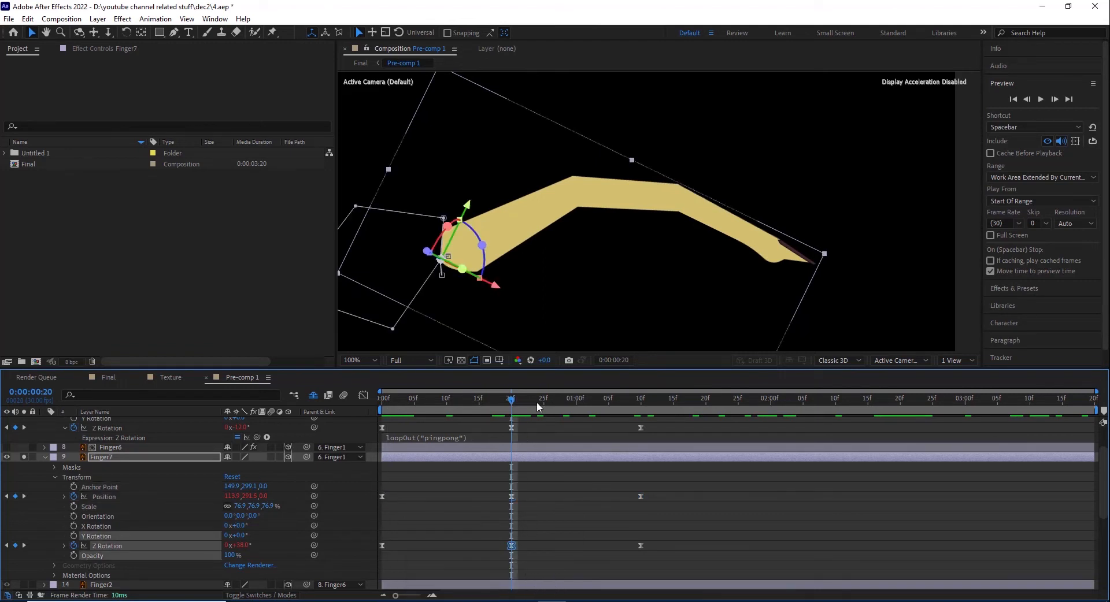
{"action": "left_click_drag", "start_coordinate": [538, 407], "coordinate": [641, 414]}
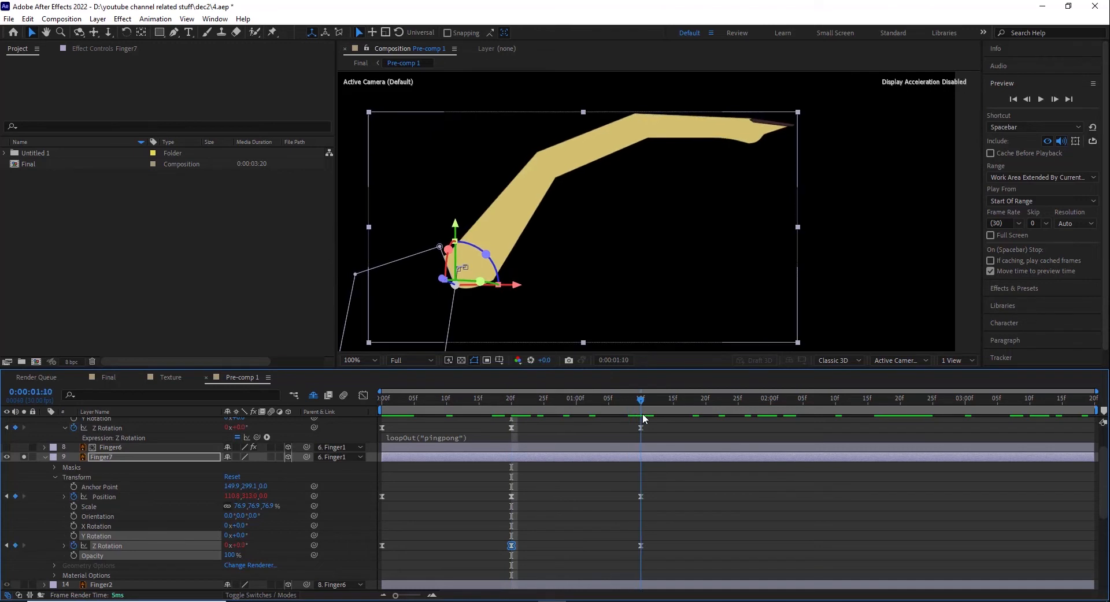
{"action": "left_click", "coordinate": [379, 545]}
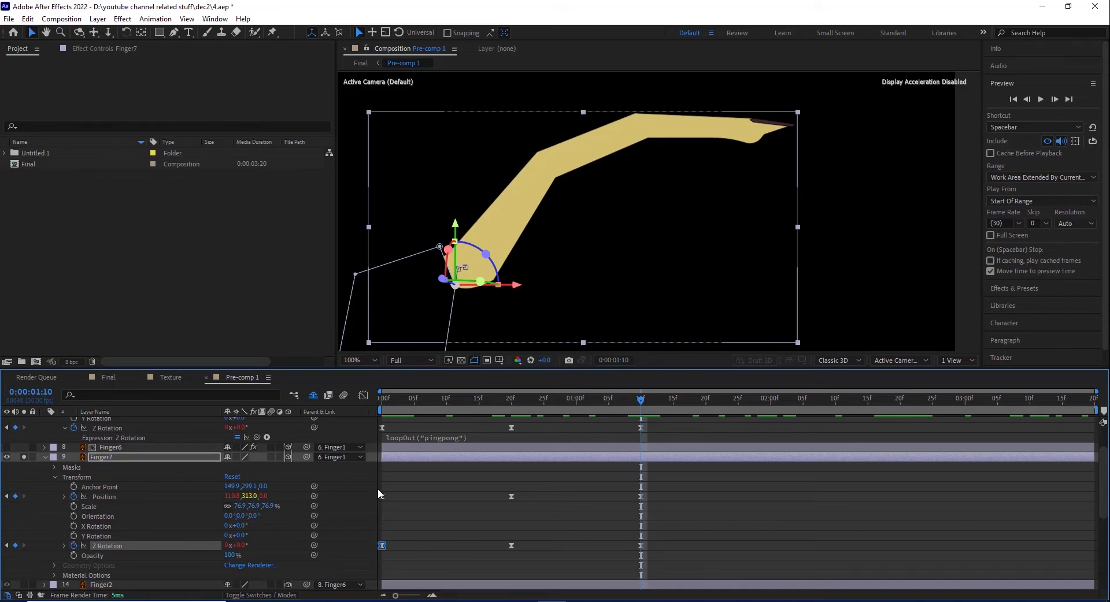
{"action": "left_click_drag", "start_coordinate": [460, 413], "coordinate": [641, 406]}
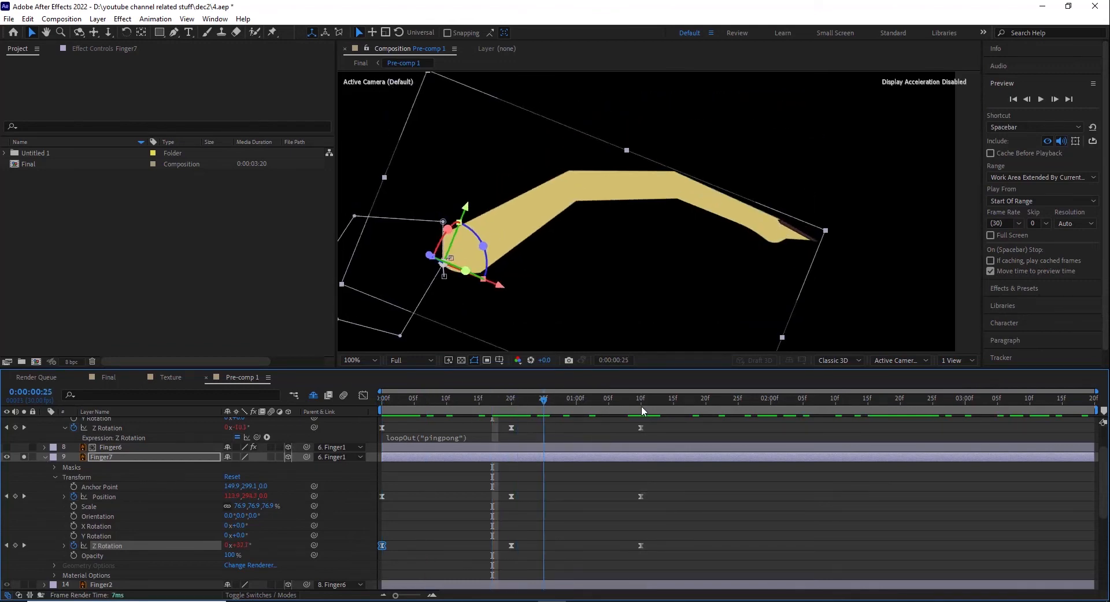
Step: Reveal the expressions on Finger7's Position and Z Rotation, and restore the full artwork with the layer collapsed
{"action": "type", "text": "loopOut(\"pingpong\")"}
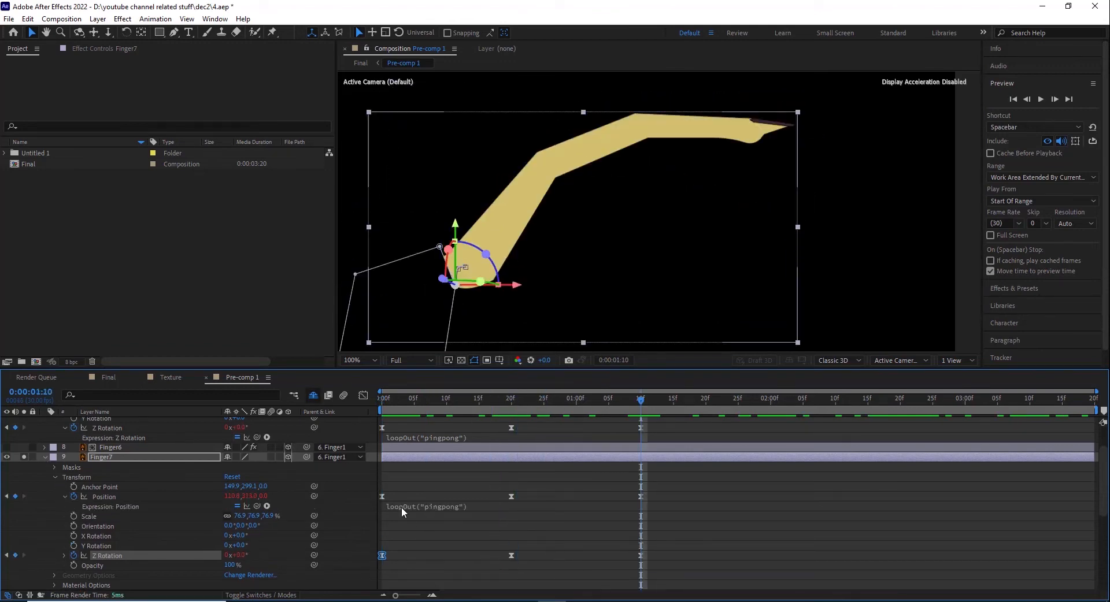
{"action": "left_click", "coordinate": [63, 556]}
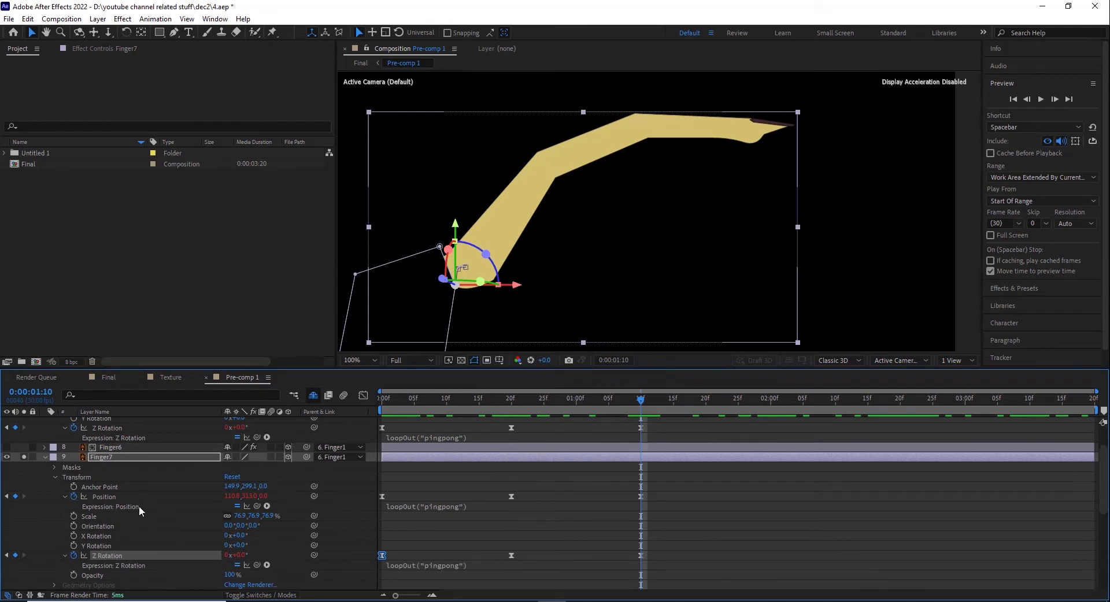
{"action": "scroll", "coordinate": [139, 505], "scroll_direction": "up", "scroll_amount": 1}
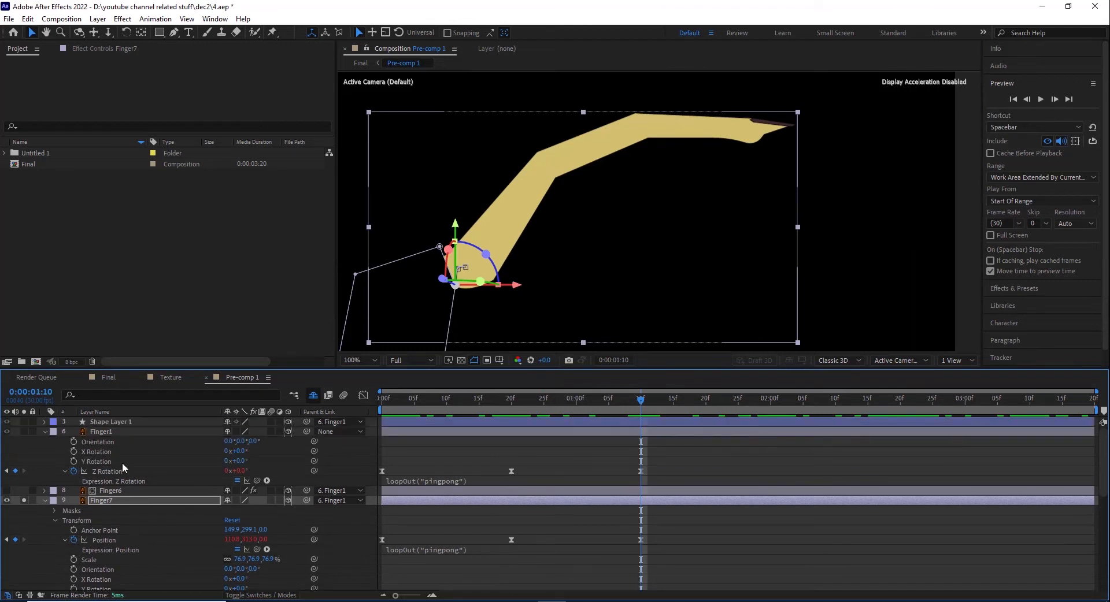
{"action": "left_click", "coordinate": [46, 501]}
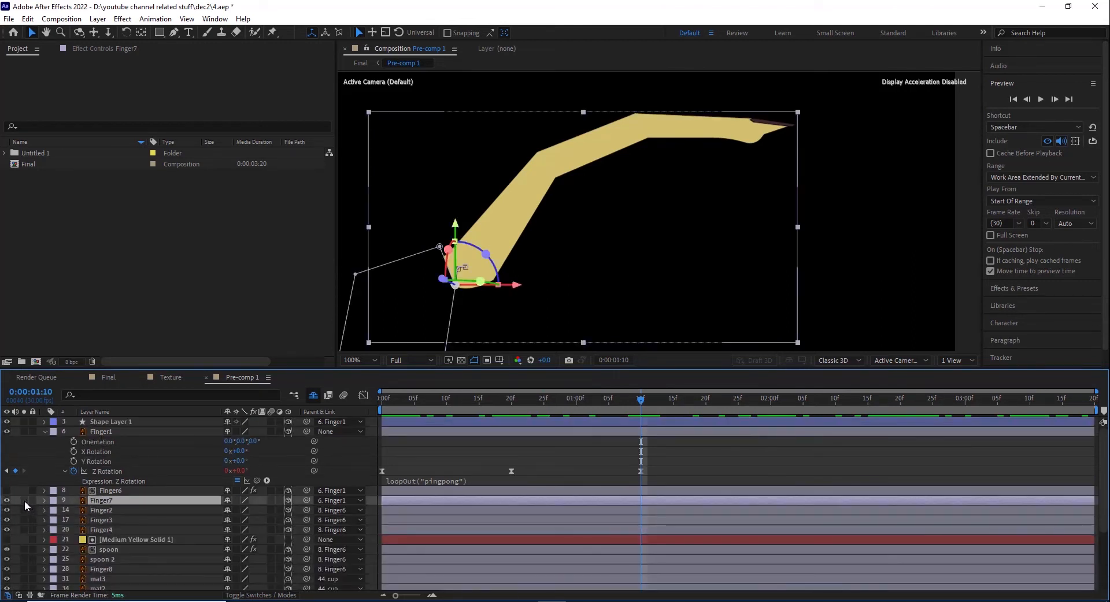
{"action": "left_click", "coordinate": [24, 500]}
Step: Isolate Finger2, scrub to frame 10 and expand its transform properties to examine how the finger is animated
{"action": "left_click", "coordinate": [101, 511]}
{"action": "left_click", "coordinate": [24, 511]}
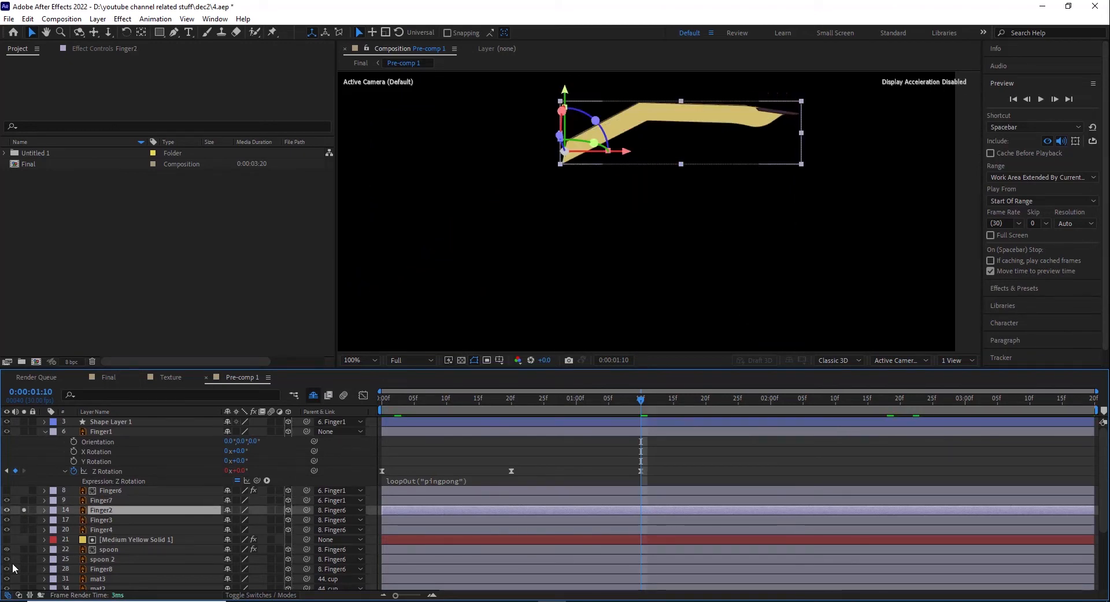
{"action": "scroll", "coordinate": [559, 245], "scroll_direction": "down", "scroll_amount": 2}
{"action": "left_click_drag", "start_coordinate": [387, 408], "coordinate": [446, 406]}
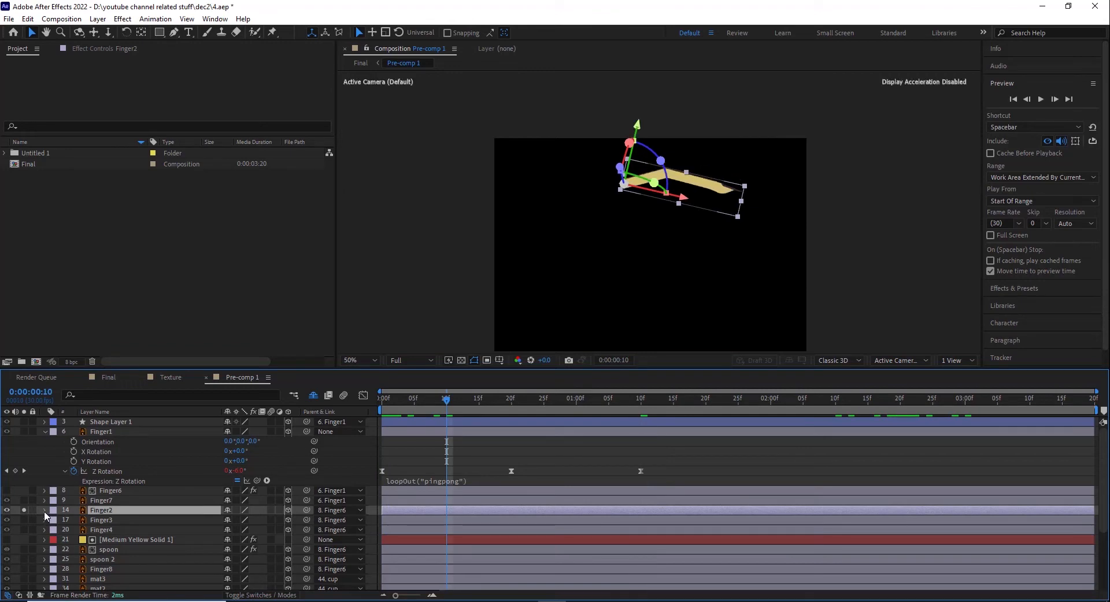
{"action": "left_click", "coordinate": [44, 511]}
{"action": "left_click", "coordinate": [56, 523]}
{"action": "scroll", "coordinate": [57, 523], "scroll_direction": "down", "scroll_amount": 4}
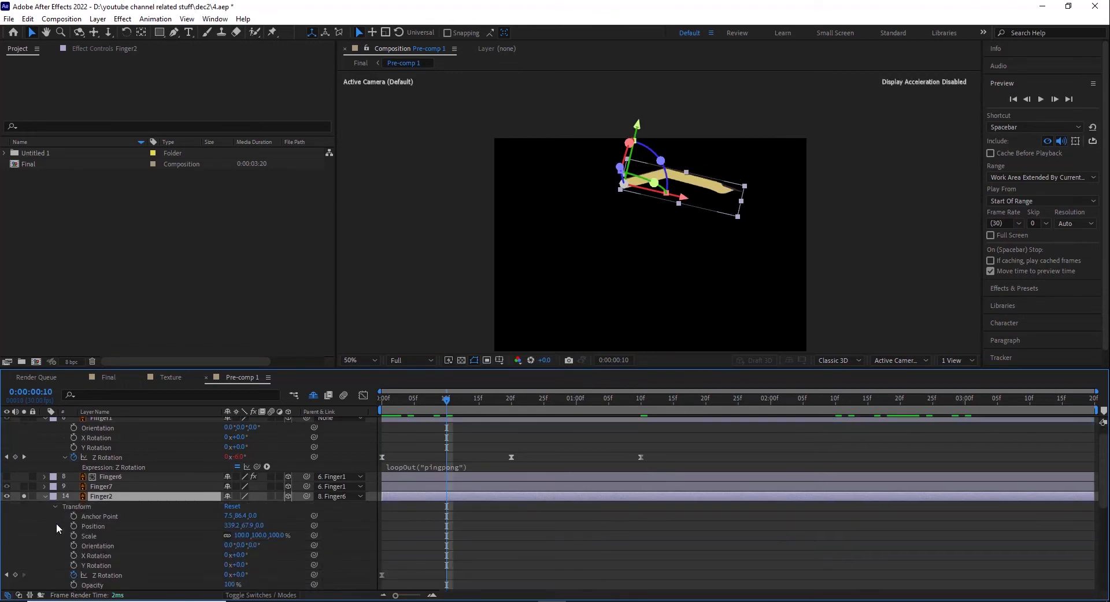
{"action": "scroll", "coordinate": [462, 509], "scroll_direction": "up", "scroll_amount": 3}
Step: Select Finger2's parent layer Finger6 to check the link, and show the full artwork with Finger2 collapsed
{"action": "left_click", "coordinate": [122, 477]}
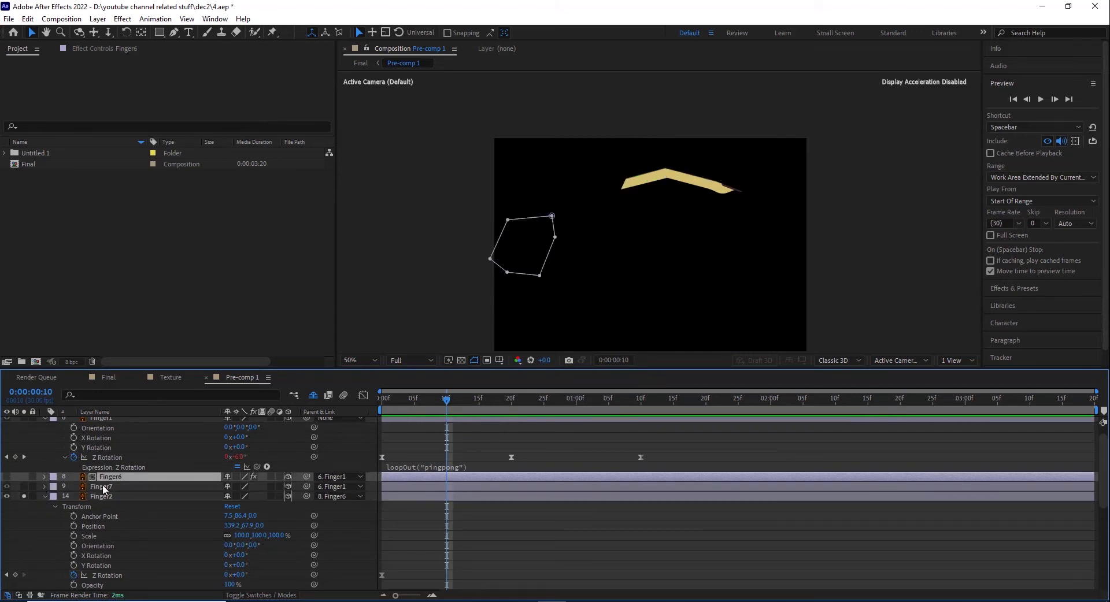
{"action": "left_click", "coordinate": [24, 496]}
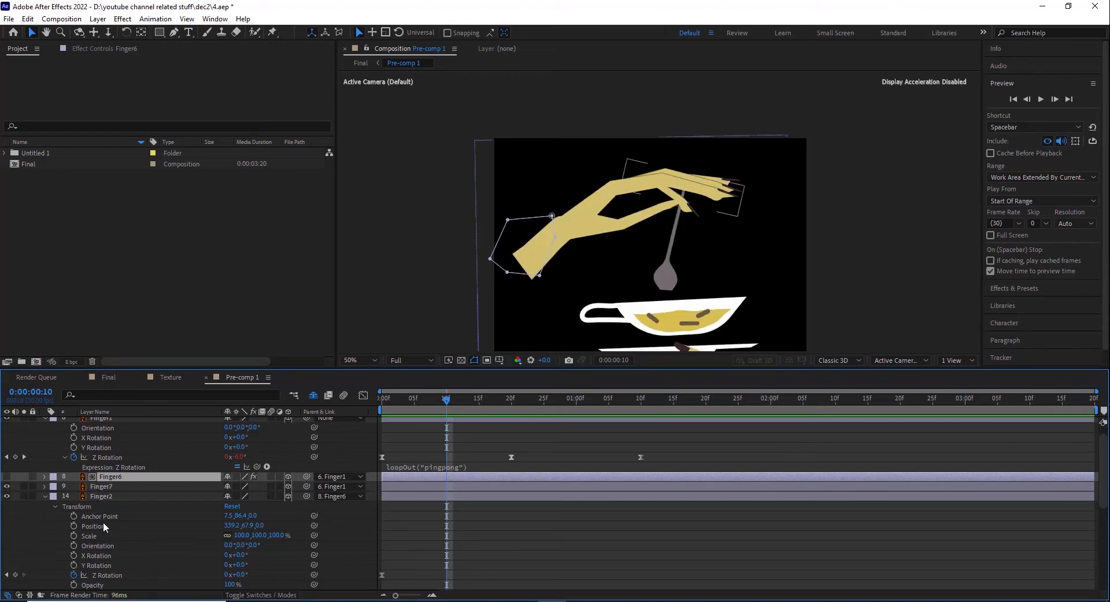
{"action": "left_click", "coordinate": [45, 497]}
Step: Isolate Finger3 and expand its property groups to examine its animation and parent link
{"action": "left_click", "coordinate": [110, 506]}
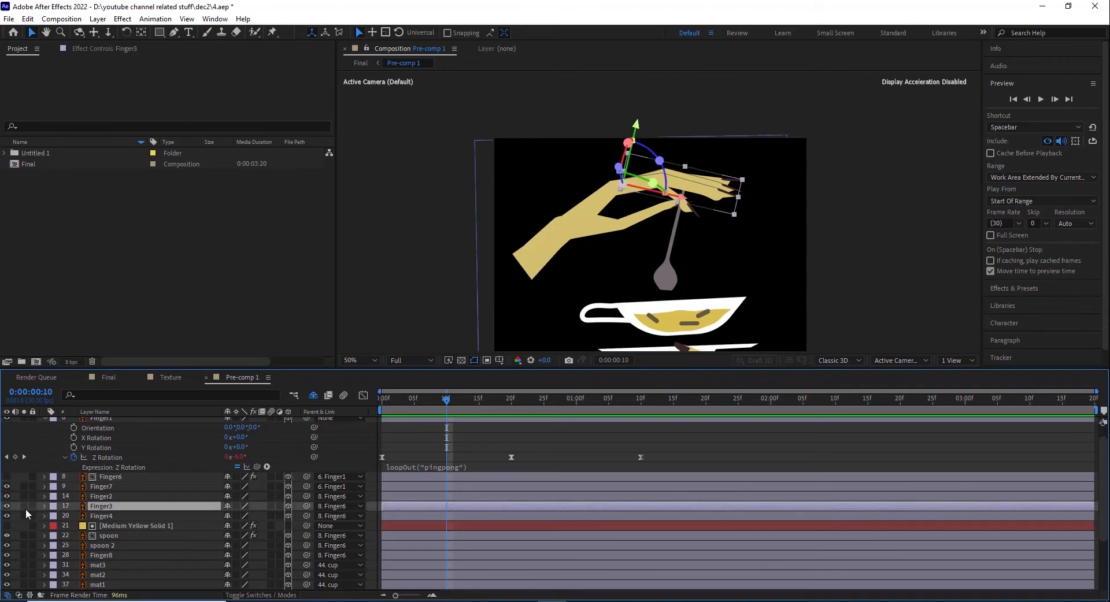
{"action": "left_click", "coordinate": [23, 506]}
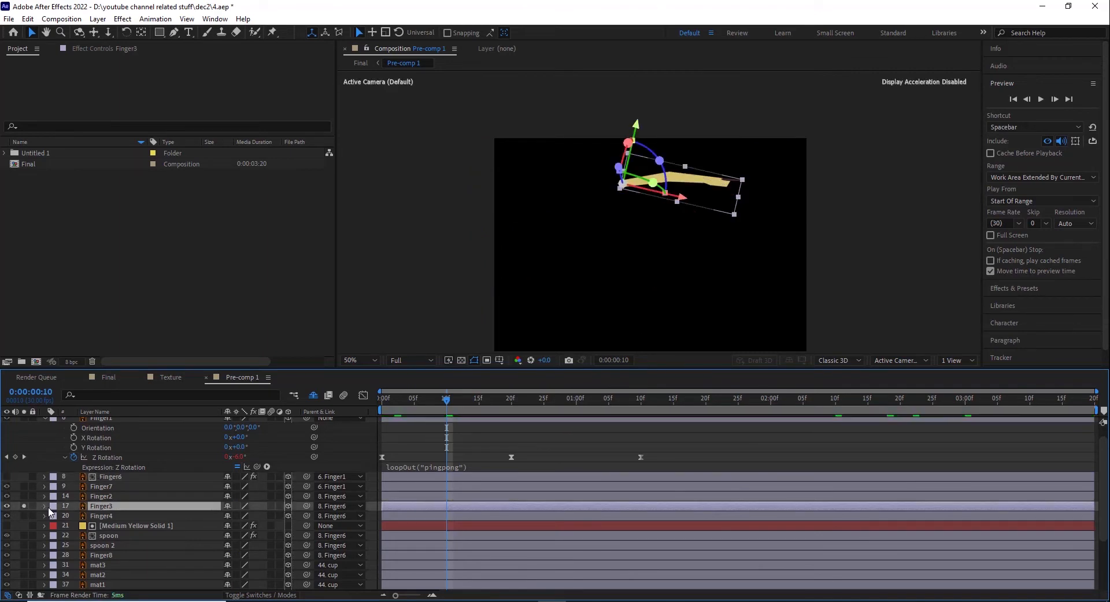
{"action": "left_click", "coordinate": [44, 506]}
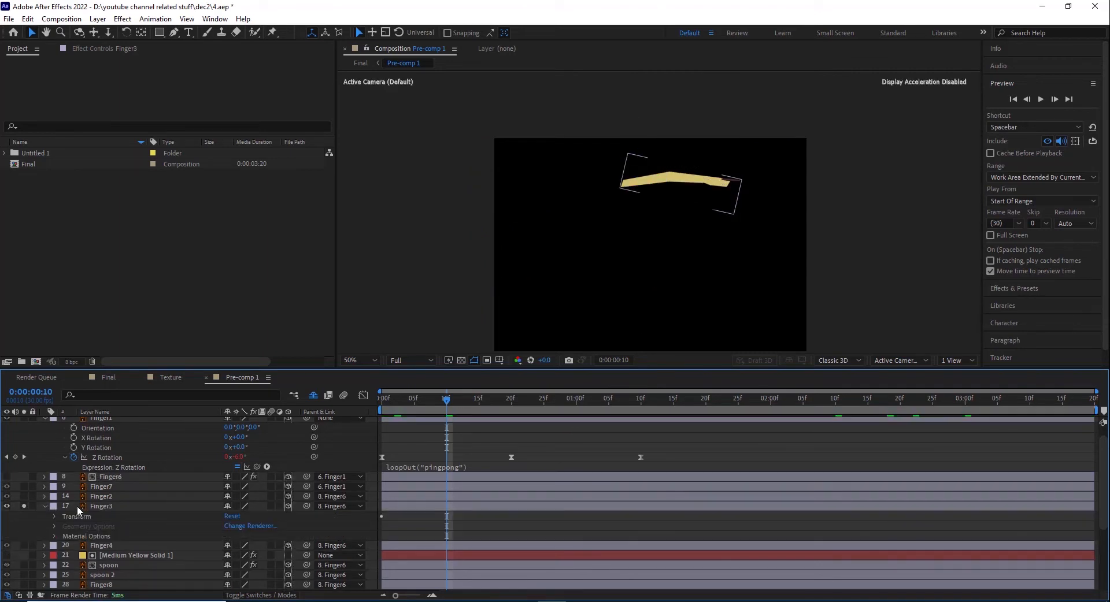
{"action": "left_click", "coordinate": [58, 509]}
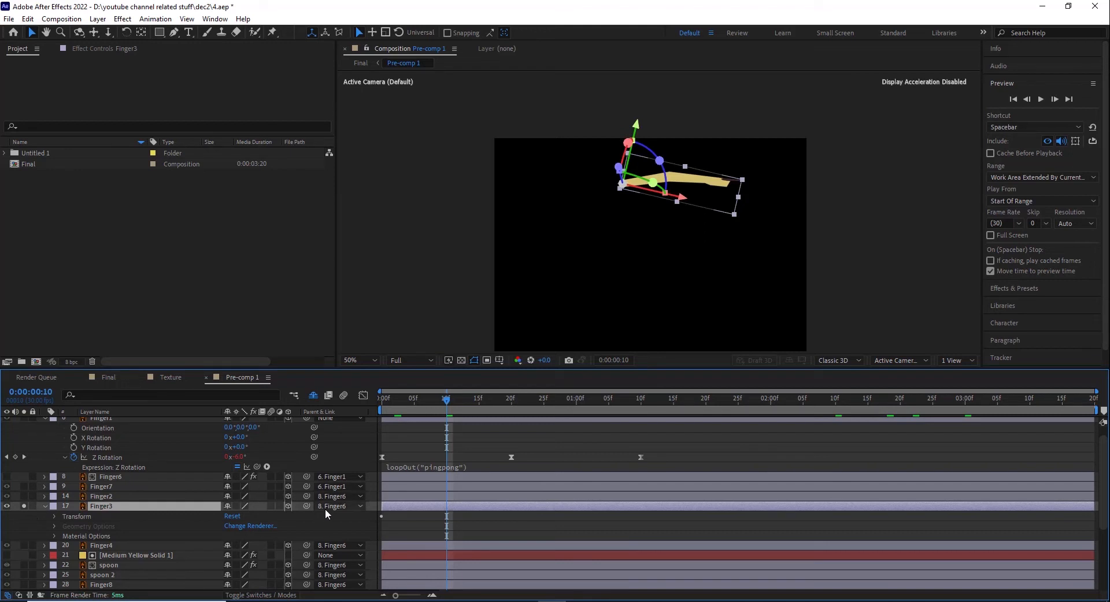
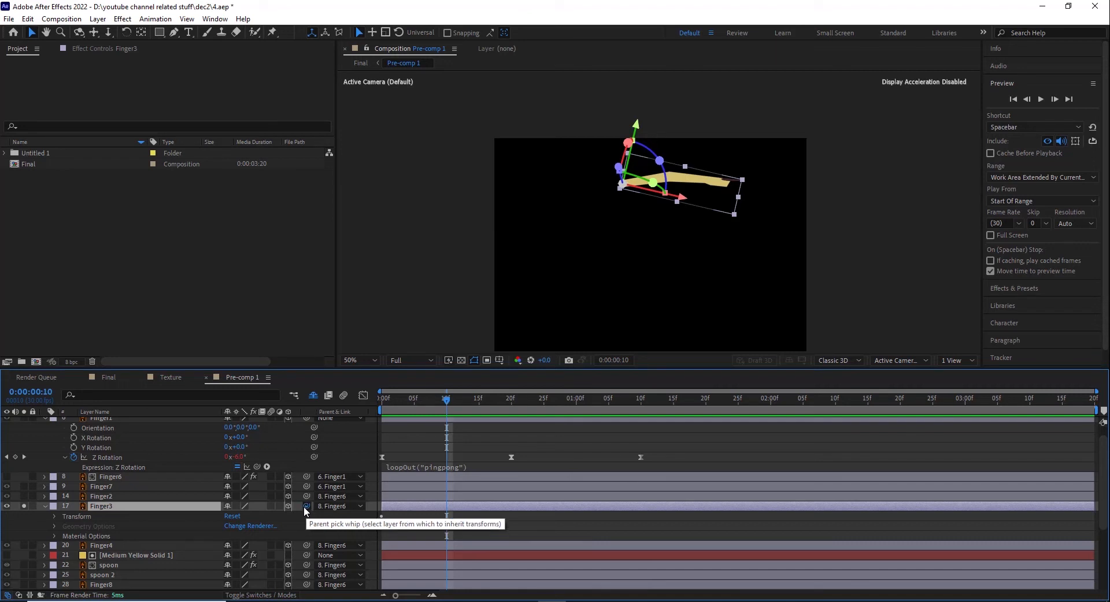
Step: Check Finger3's parent link to Finger6, and show the full artwork with Finger3 collapsed
{"action": "left_click_drag", "start_coordinate": [287, 506], "coordinate": [339, 512]}
{"action": "left_click", "coordinate": [339, 510]}
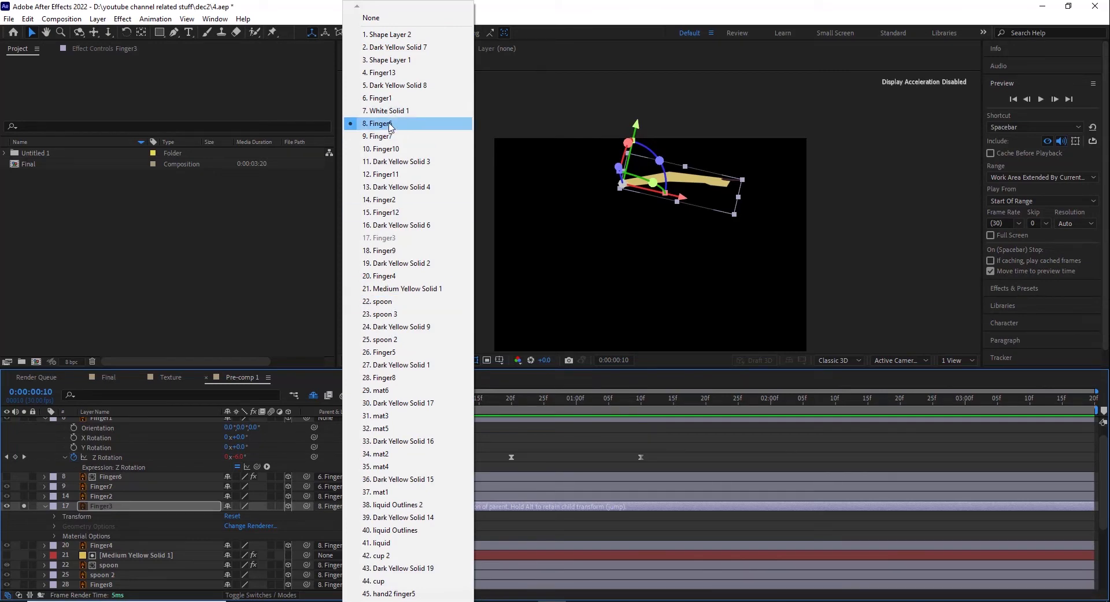
{"action": "left_click", "coordinate": [22, 506]}
{"action": "left_click", "coordinate": [24, 506]}
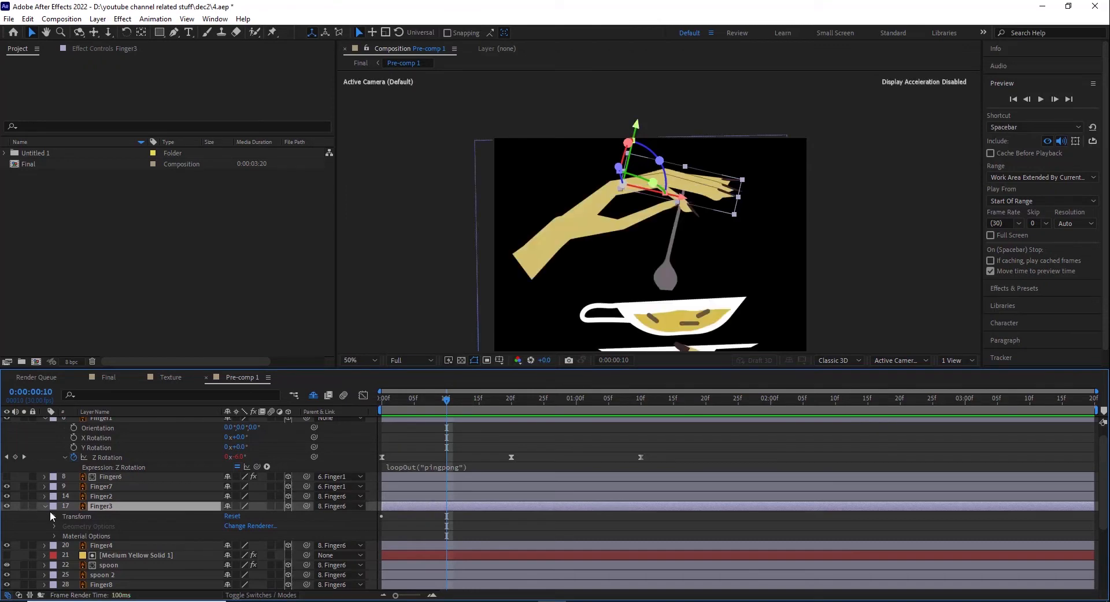
{"action": "left_click", "coordinate": [46, 507]}
Step: Isolate Finger4 and expand its transform properties to examine its keyframes
{"action": "left_click", "coordinate": [103, 516]}
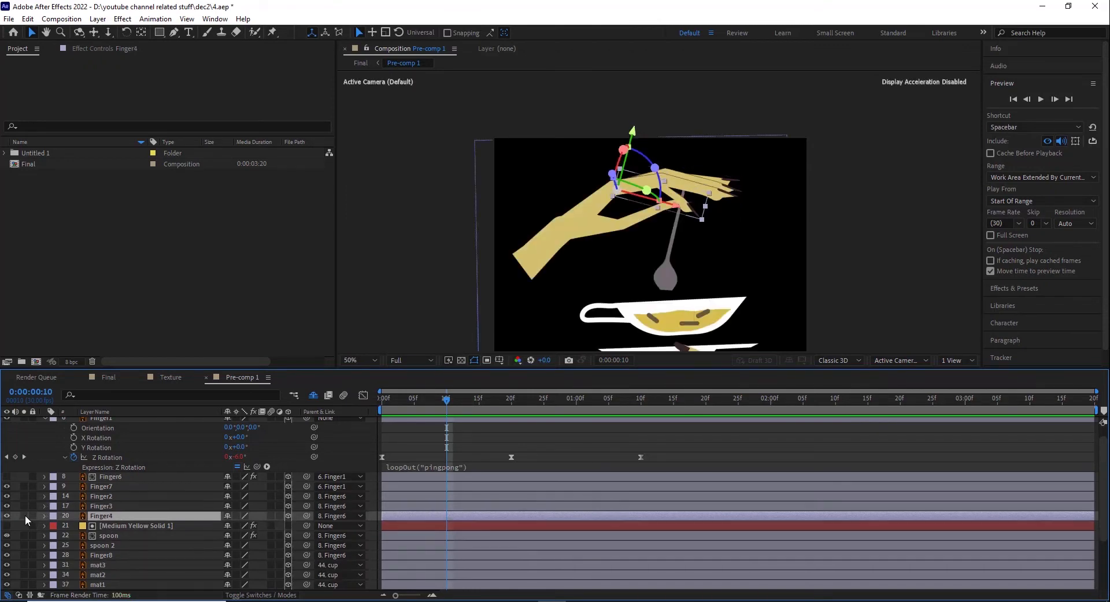
{"action": "left_click", "coordinate": [23, 516]}
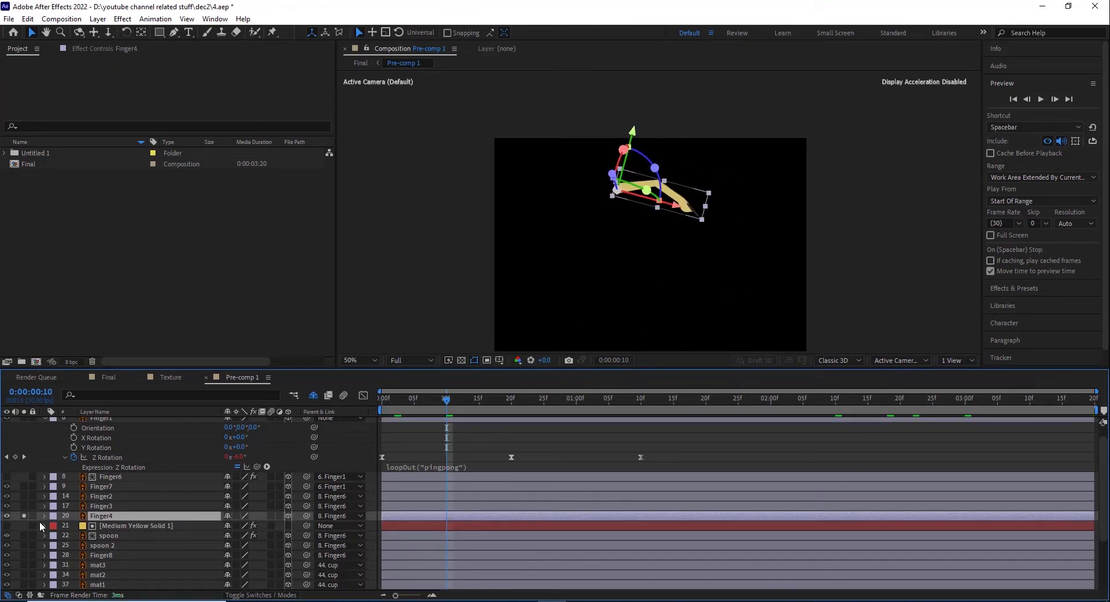
{"action": "left_click", "coordinate": [43, 516]}
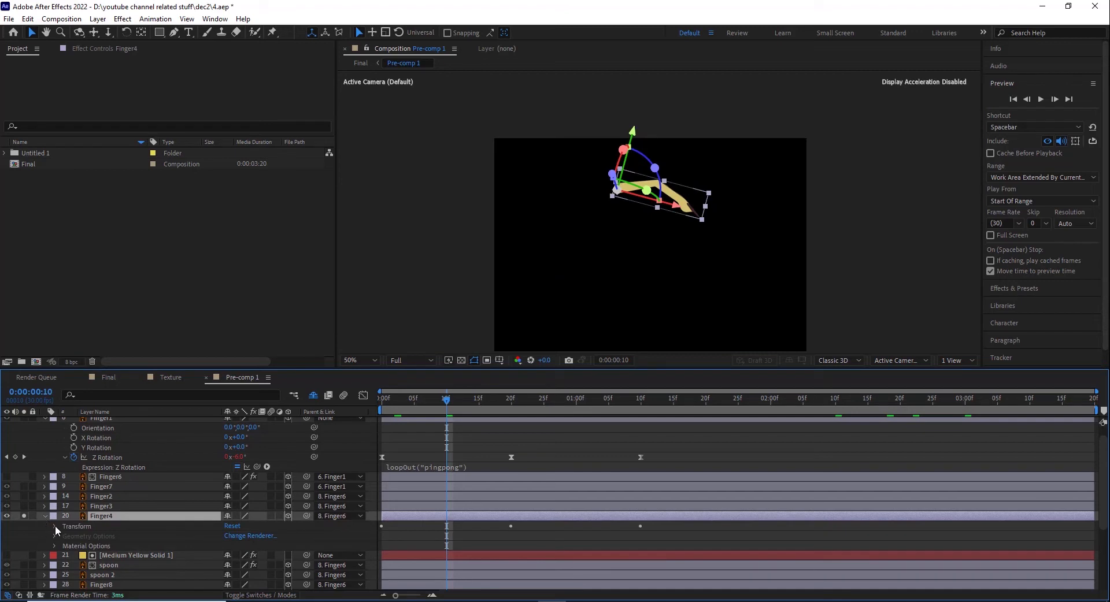
{"action": "left_click", "coordinate": [55, 526]}
{"action": "scroll", "coordinate": [110, 546], "scroll_direction": "down", "scroll_amount": 1}
Step: Scrub through Finger4's Z Rotation keyframes and play the isolated finger's animation from the first frame
{"action": "left_click_drag", "start_coordinate": [392, 407], "coordinate": [492, 410]}
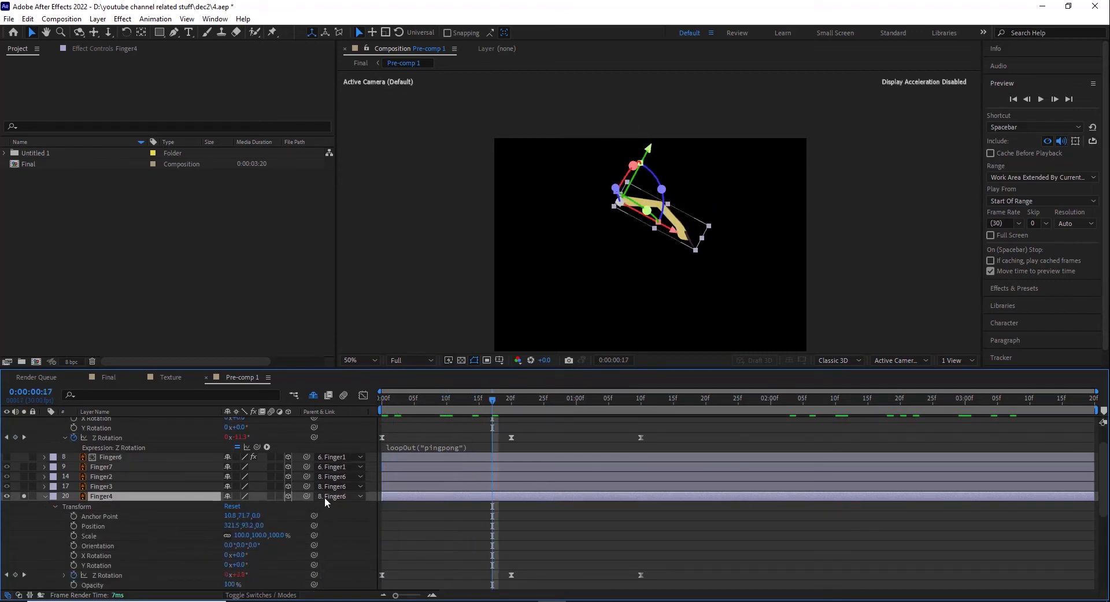
{"action": "scroll", "coordinate": [474, 481], "scroll_direction": "down", "scroll_amount": 3}
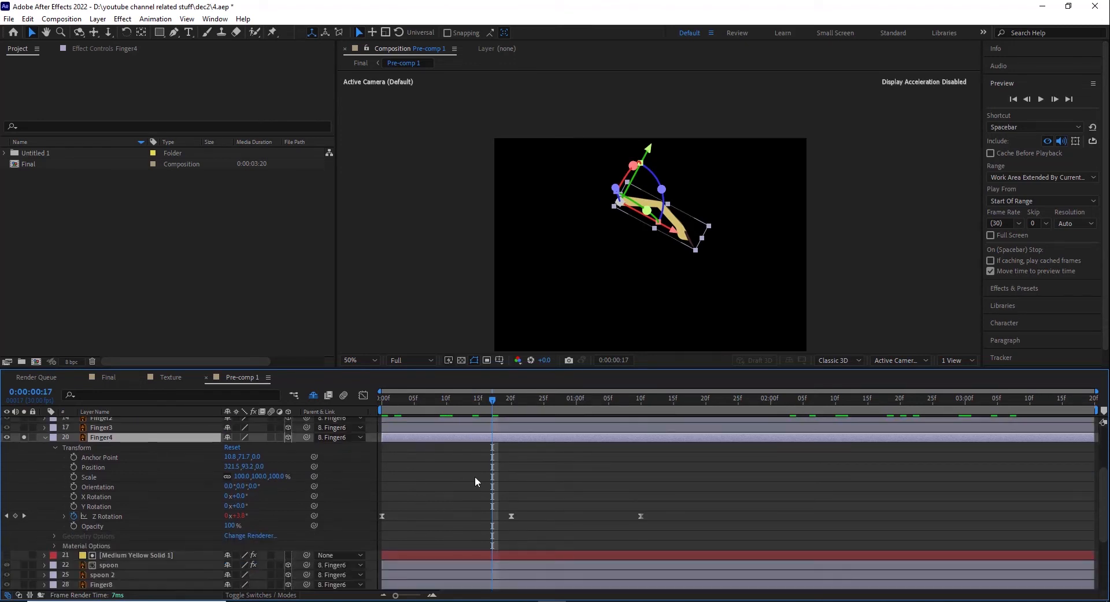
{"action": "left_click_drag", "start_coordinate": [392, 409], "coordinate": [588, 442]}
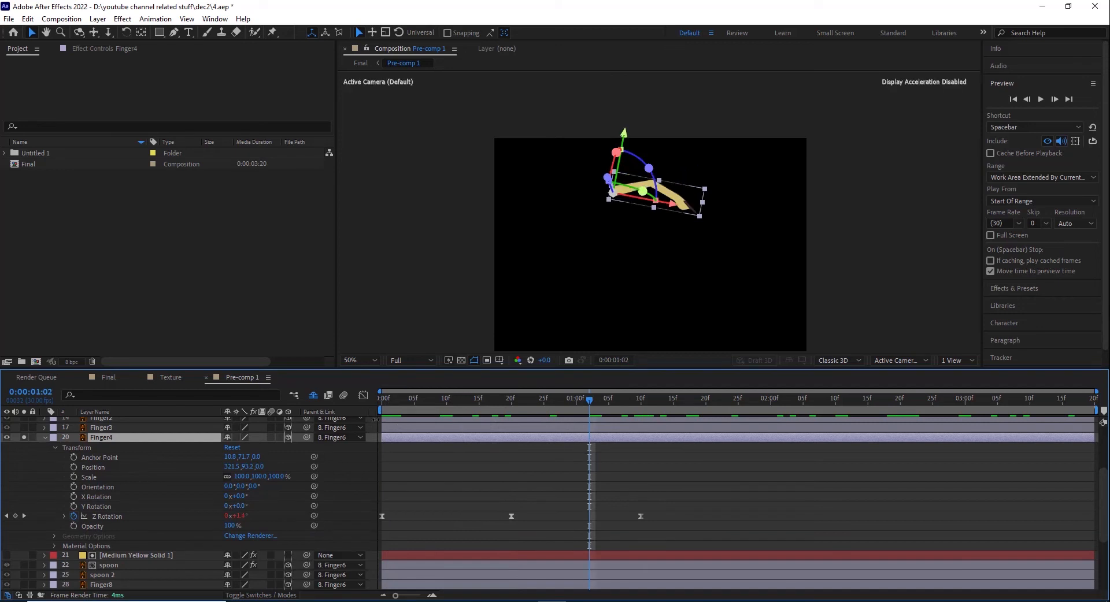
{"action": "left_click_drag", "start_coordinate": [383, 411], "coordinate": [511, 409]}
{"action": "key", "text": "space"}
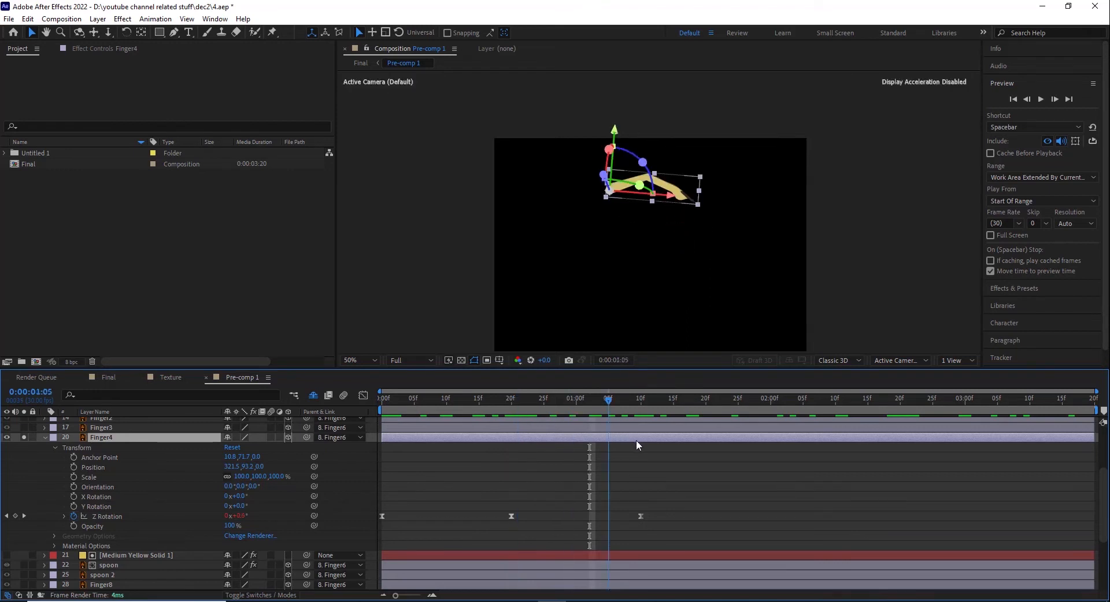
Step: Reveal the expression on Finger4's Z Rotation and re-enter it as loopOut("pingpong")
{"action": "left_click", "coordinate": [64, 516]}
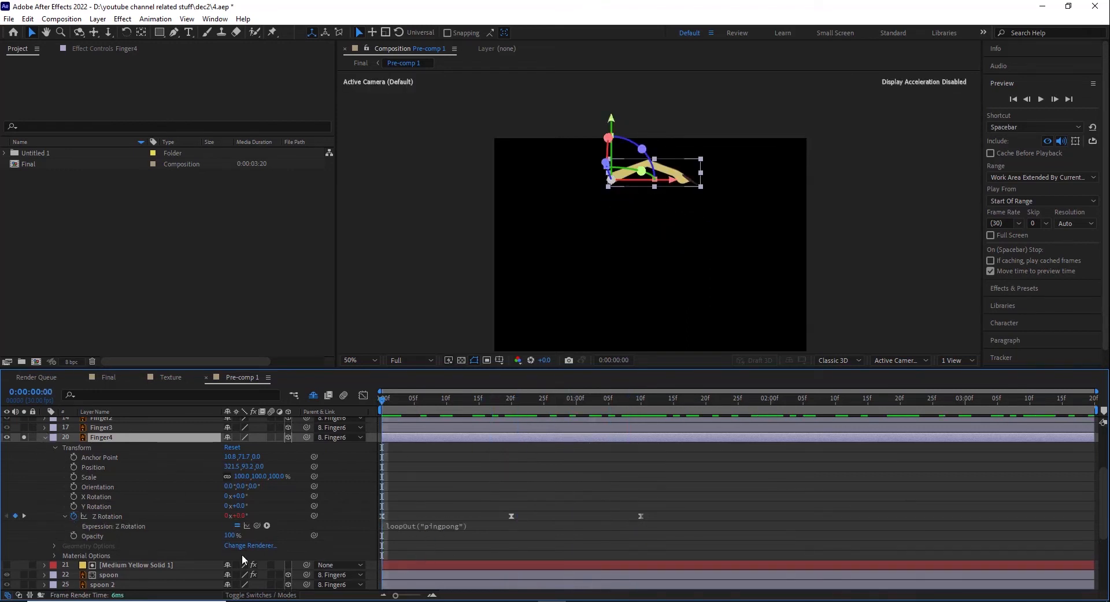
{"action": "left_click", "coordinate": [428, 527]}
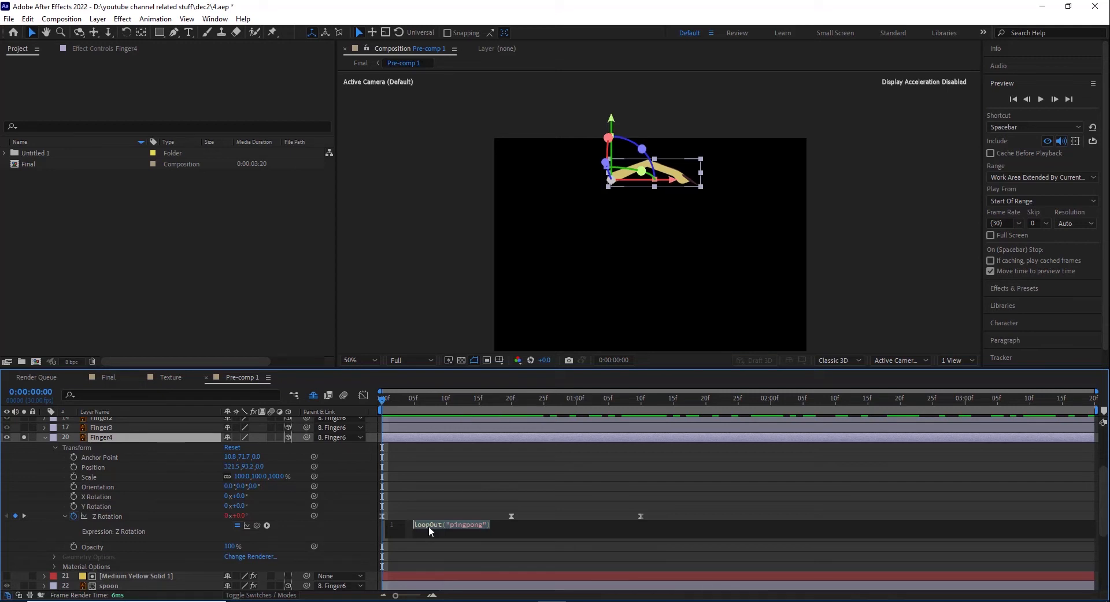
{"action": "key", "text": "BackSpace"}
{"action": "type", "text": "loo"}
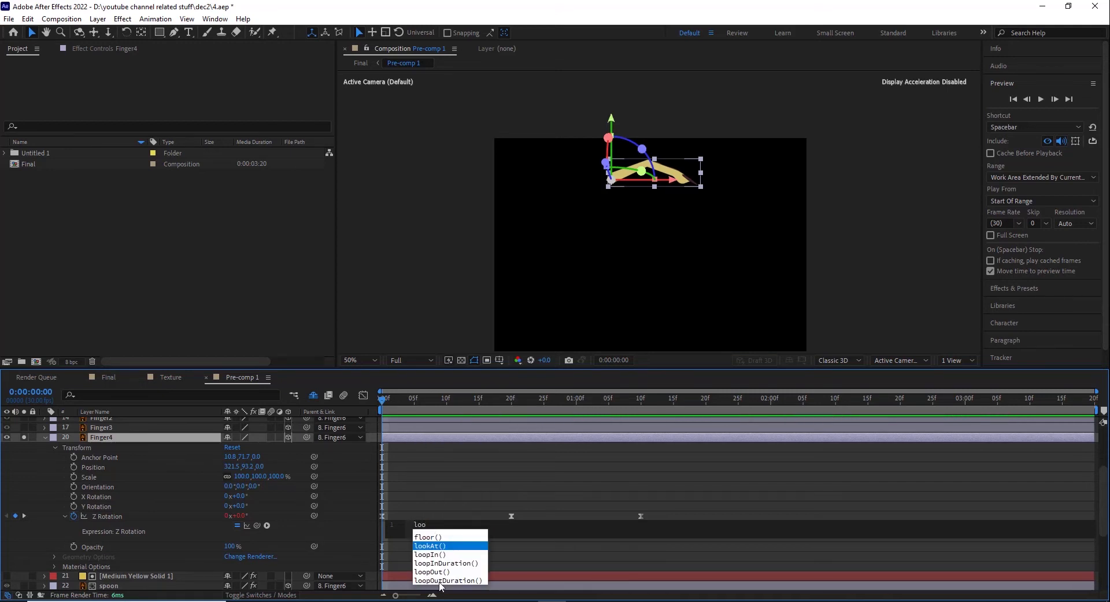
{"action": "left_click", "coordinate": [434, 573]}
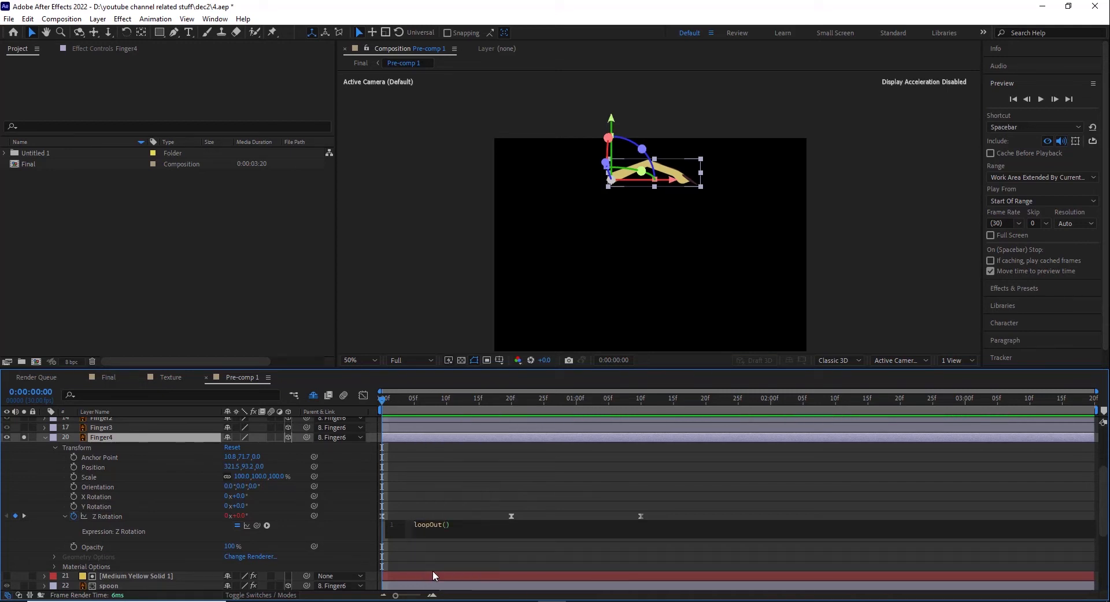
{"action": "type", "text": "\""}
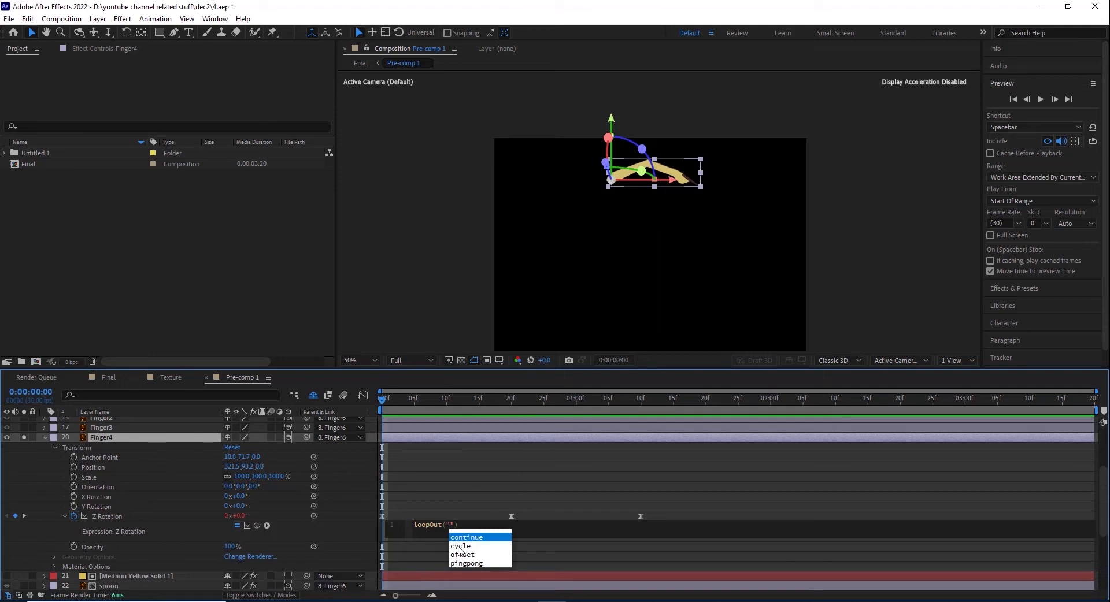
{"action": "left_click", "coordinate": [466, 564]}
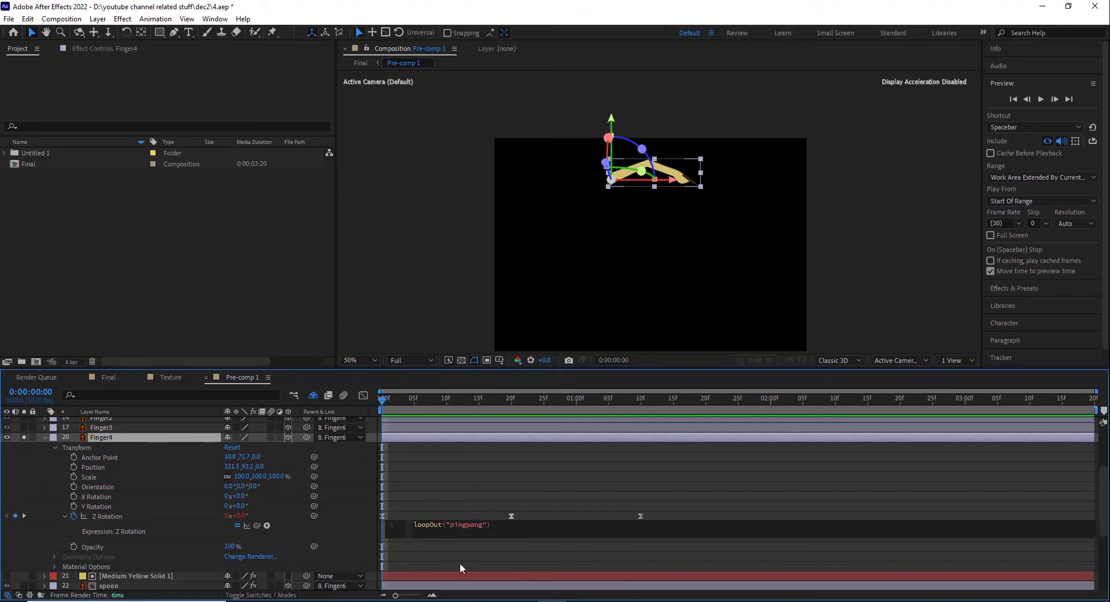
{"action": "left_click", "coordinate": [451, 486]}
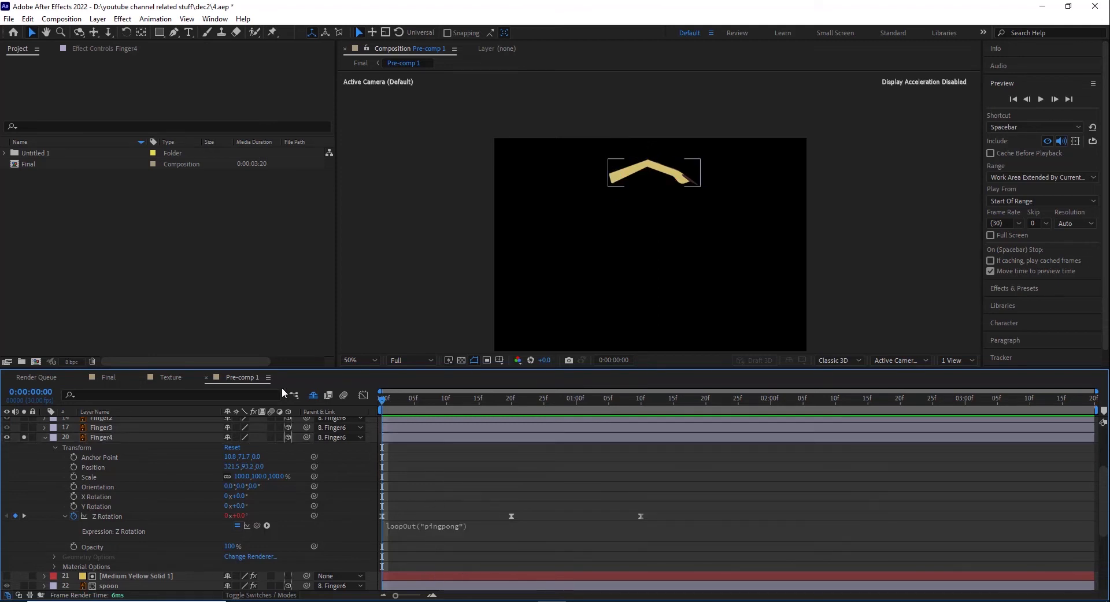
Step: Show the full artwork again and collapse Finger4's properties
{"action": "left_click", "coordinate": [23, 437]}
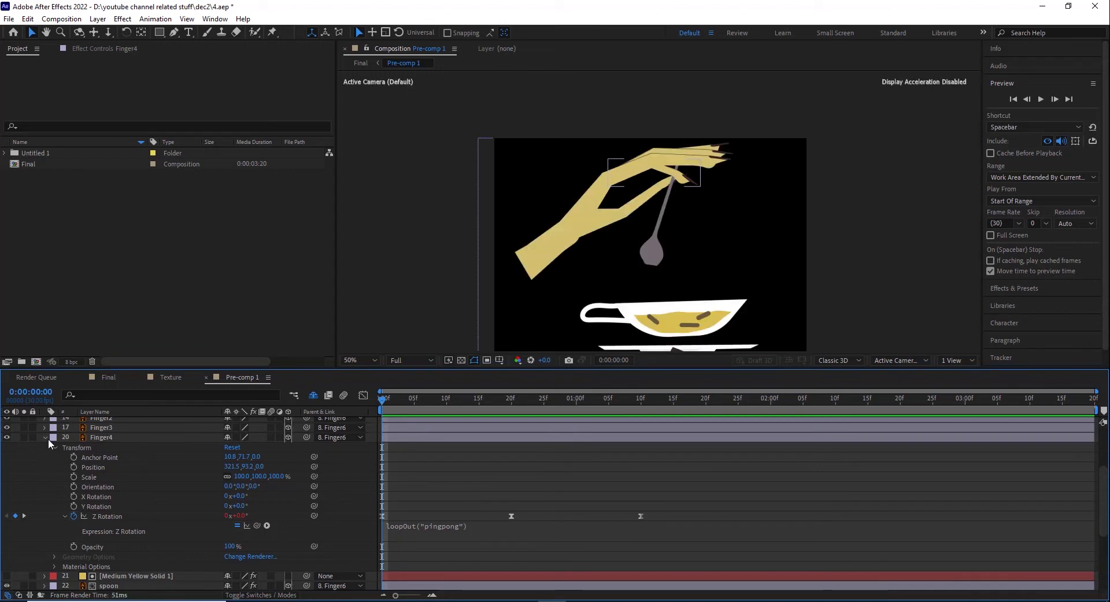
{"action": "left_click", "coordinate": [103, 439]}
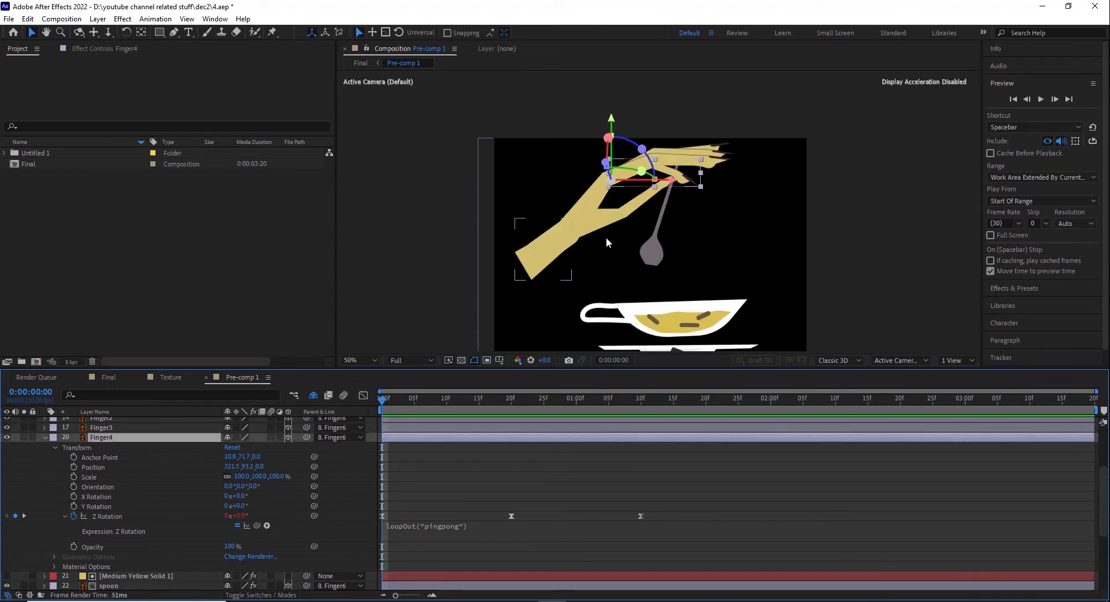
{"action": "left_click", "coordinate": [45, 438]}
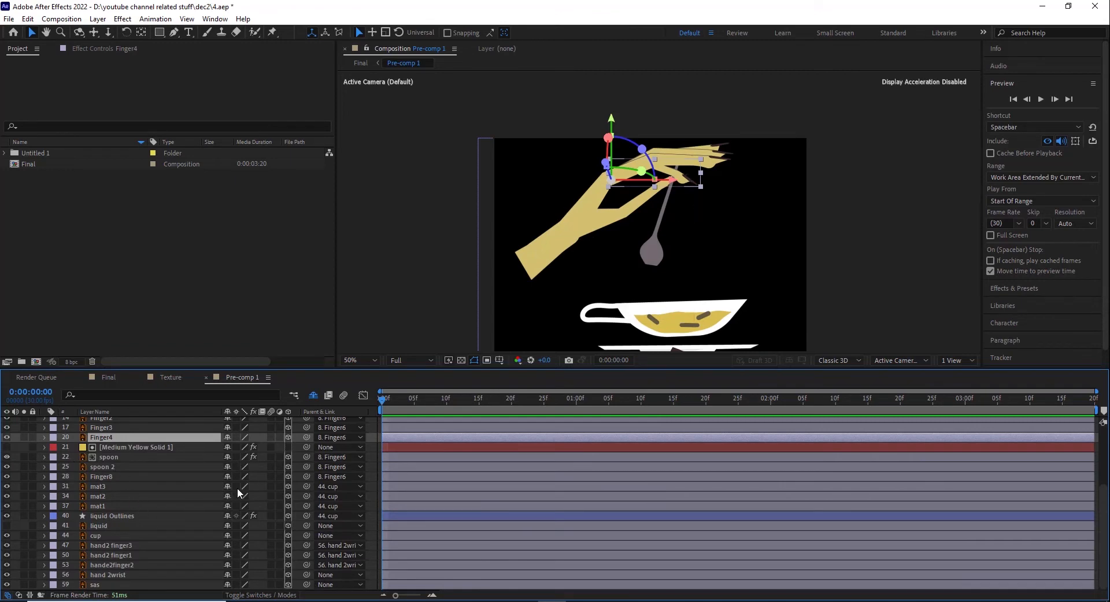
Step: Isolate spoon 2 to check its parent link, and expand its transform properties with the full artwork restored
{"action": "left_click", "coordinate": [107, 468]}
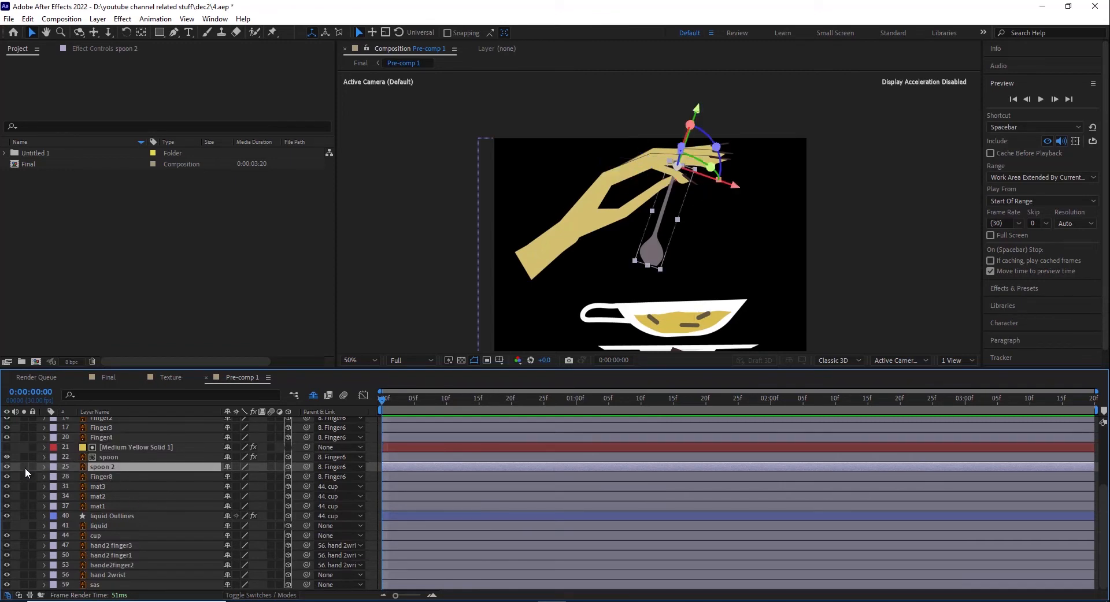
{"action": "left_click", "coordinate": [24, 467]}
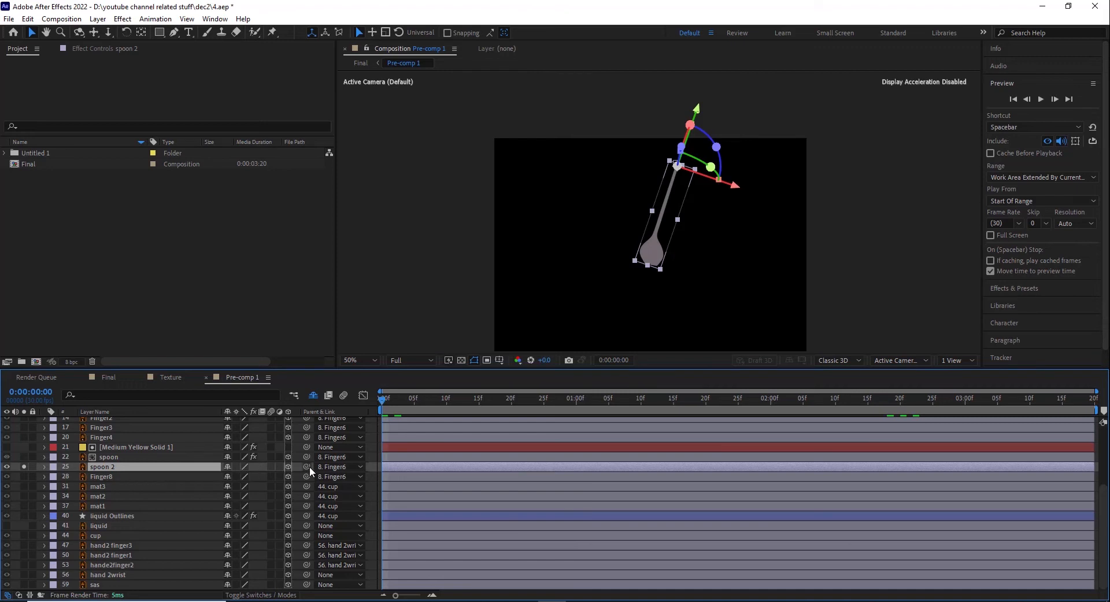
{"action": "left_click", "coordinate": [20, 467]}
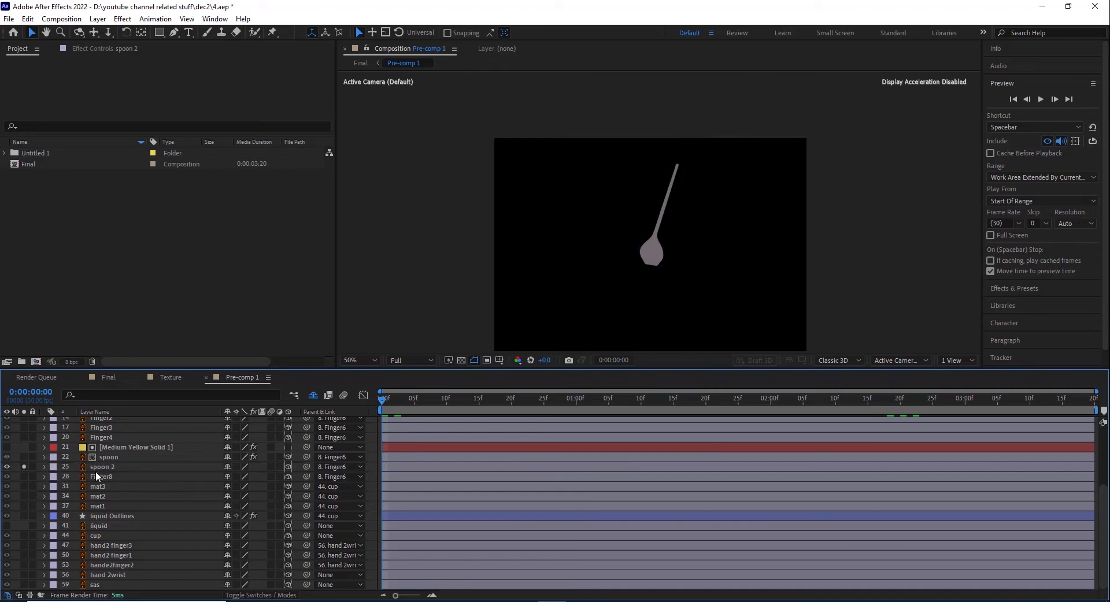
{"action": "left_click", "coordinate": [97, 468]}
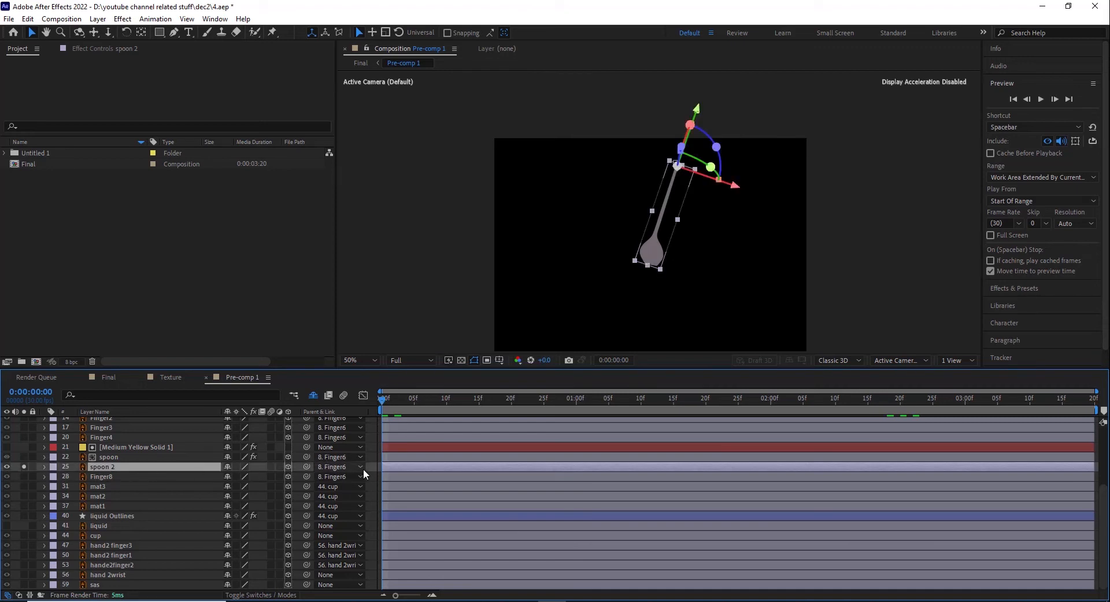
{"action": "left_click", "coordinate": [45, 467]}
{"action": "left_click", "coordinate": [56, 476]}
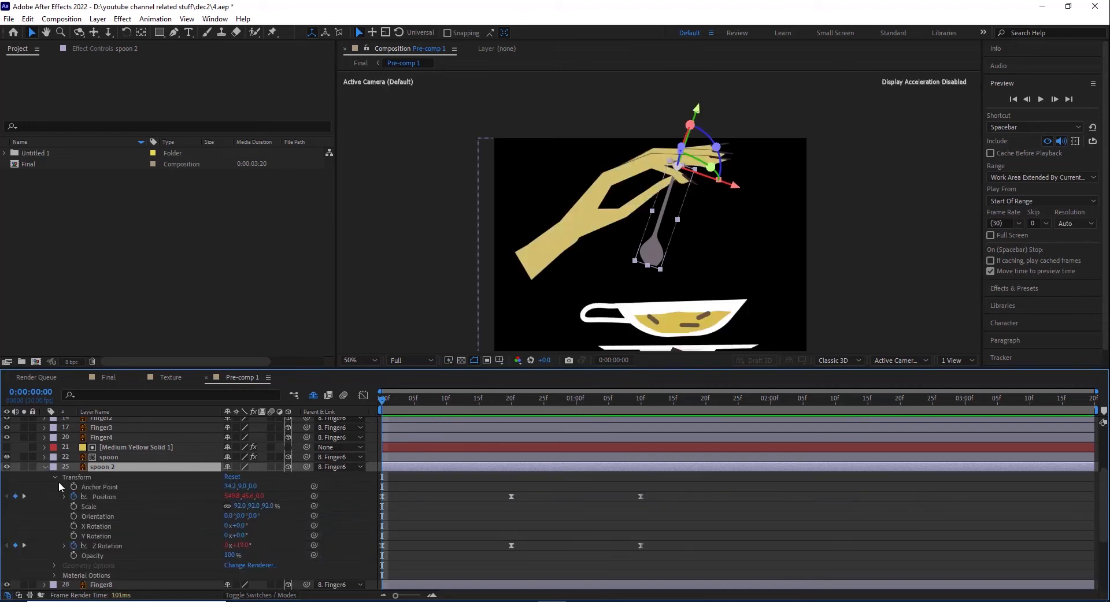
Step: Scrub spoon 2's animation between the first frame and 0:00:01:10, and play it from the start
{"action": "left_click_drag", "start_coordinate": [395, 406], "coordinate": [645, 400]}
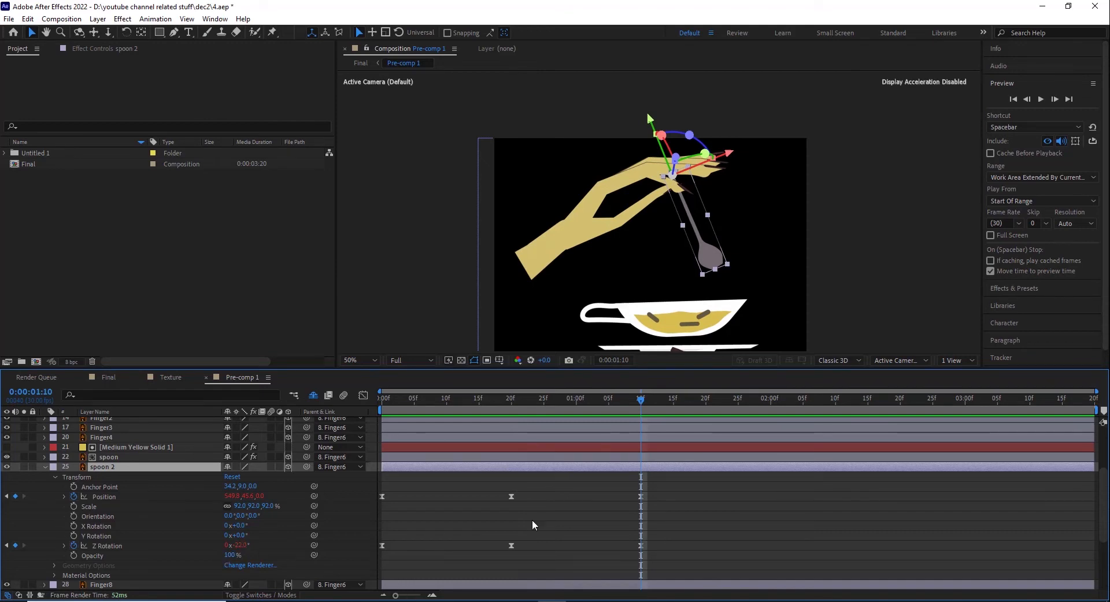
{"action": "left_click_drag", "start_coordinate": [643, 402], "coordinate": [366, 418]}
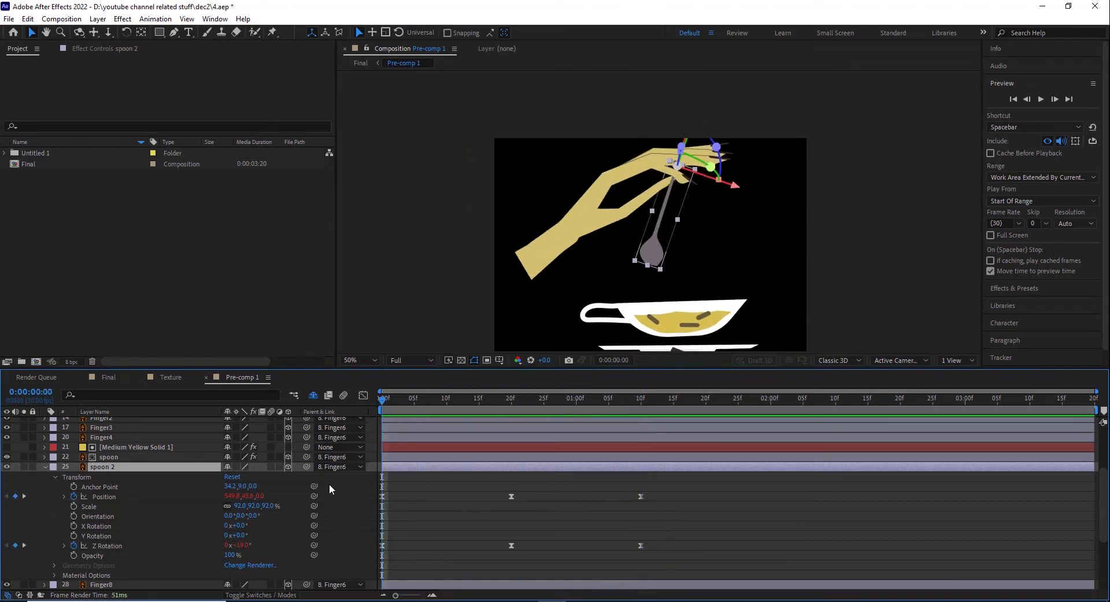
{"action": "left_click", "coordinate": [639, 408]}
{"action": "left_click", "coordinate": [387, 404]}
{"action": "left_click_drag", "start_coordinate": [366, 403], "coordinate": [366, 404]}
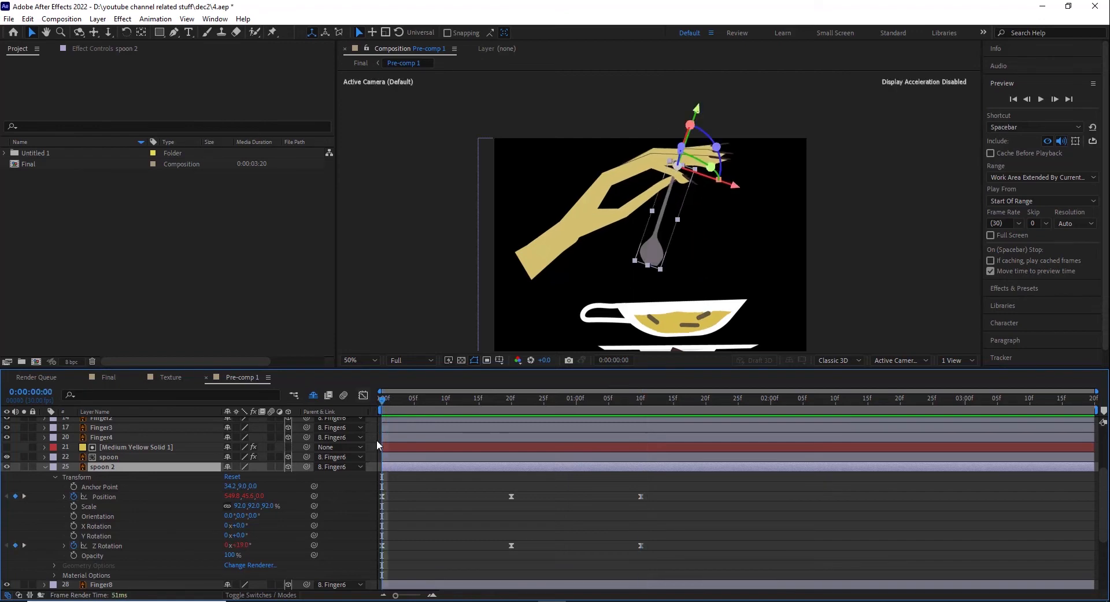
{"action": "key", "text": "space"}
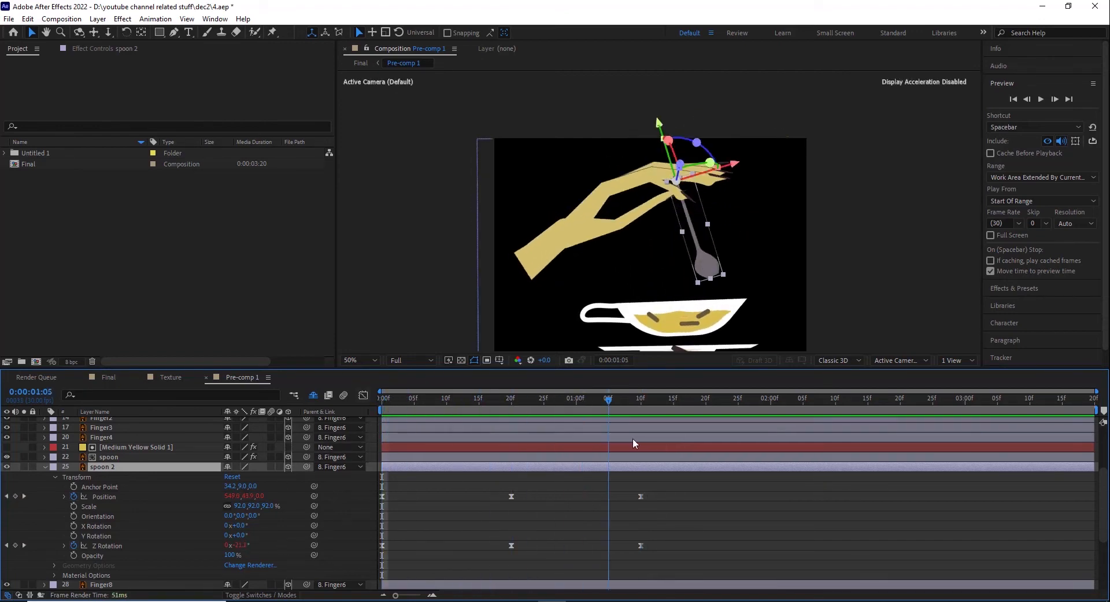
Step: Scrub from the start to 0:00:01:10, reveal spoon 2's Z Rotation expression and select its Position keyframes
{"action": "left_click_drag", "start_coordinate": [467, 469], "coordinate": [341, 469]}
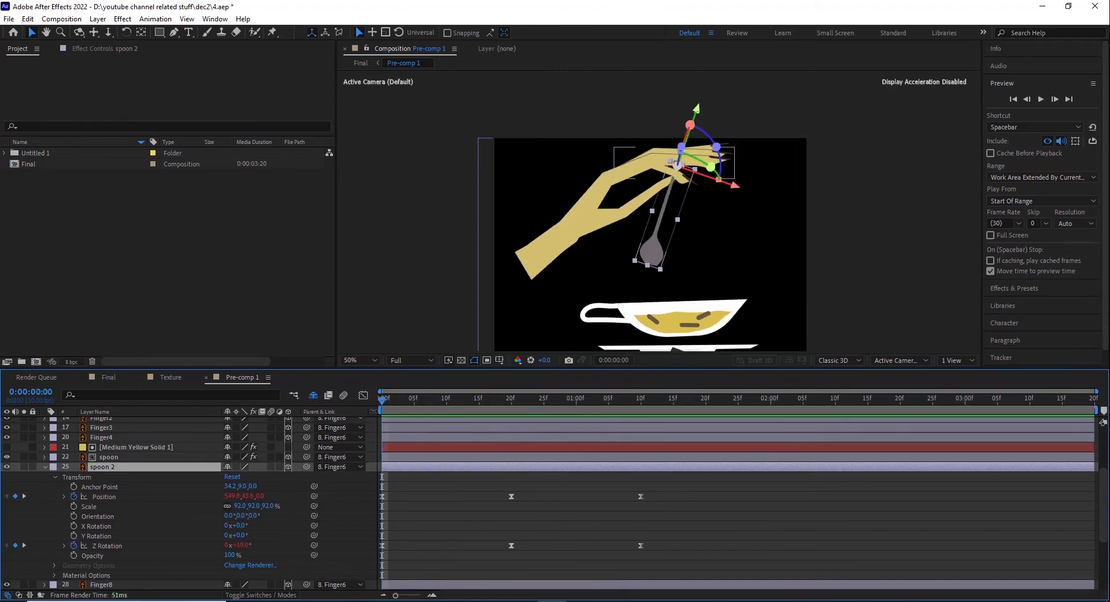
{"action": "left_click", "coordinate": [427, 399]}
{"action": "left_click_drag", "start_coordinate": [497, 421], "coordinate": [642, 434]}
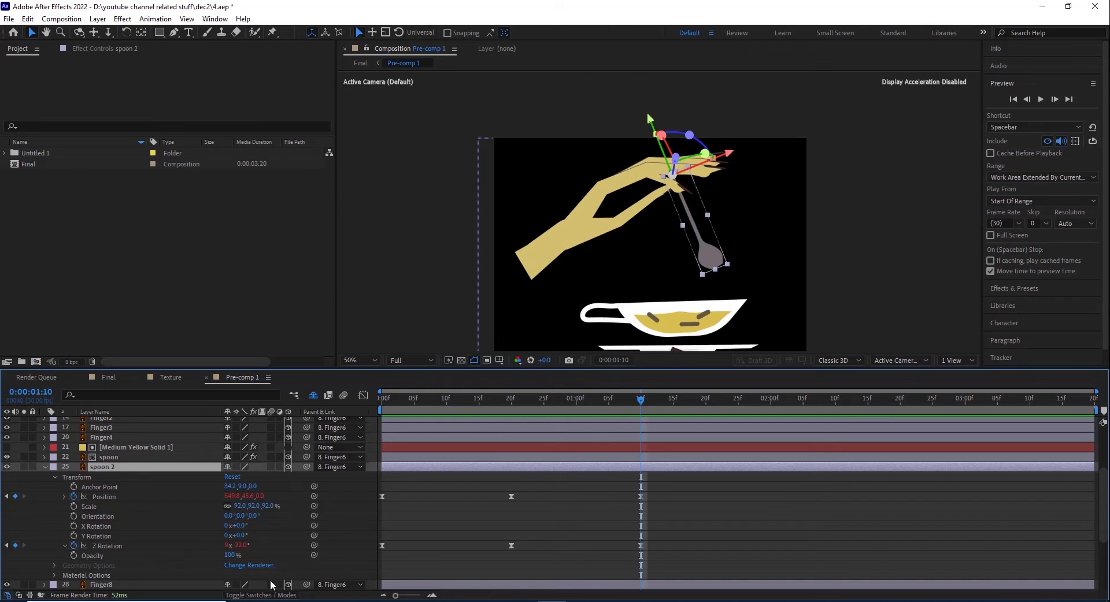
{"action": "type", "text": "loopOut(\"pingpong\")"}
{"action": "left_click", "coordinate": [119, 498]}
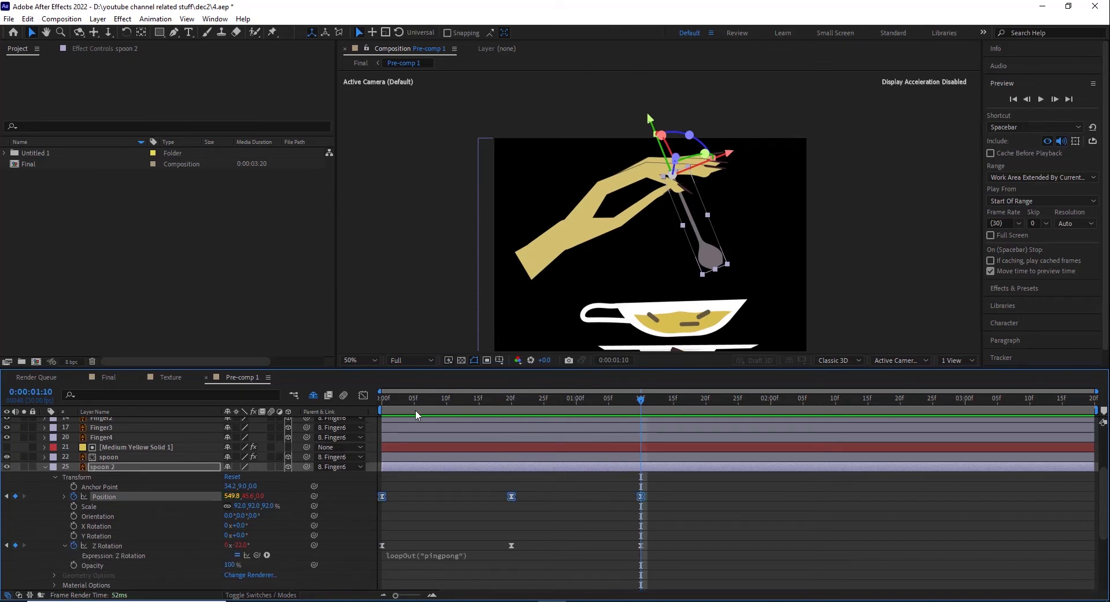
Step: Scrub to the keyframes at frame 20 and 0:00:01:10 to examine how spoon 2 follows the fingers
{"action": "left_click", "coordinate": [388, 398]}
{"action": "left_click_drag", "start_coordinate": [422, 404], "coordinate": [515, 405]}
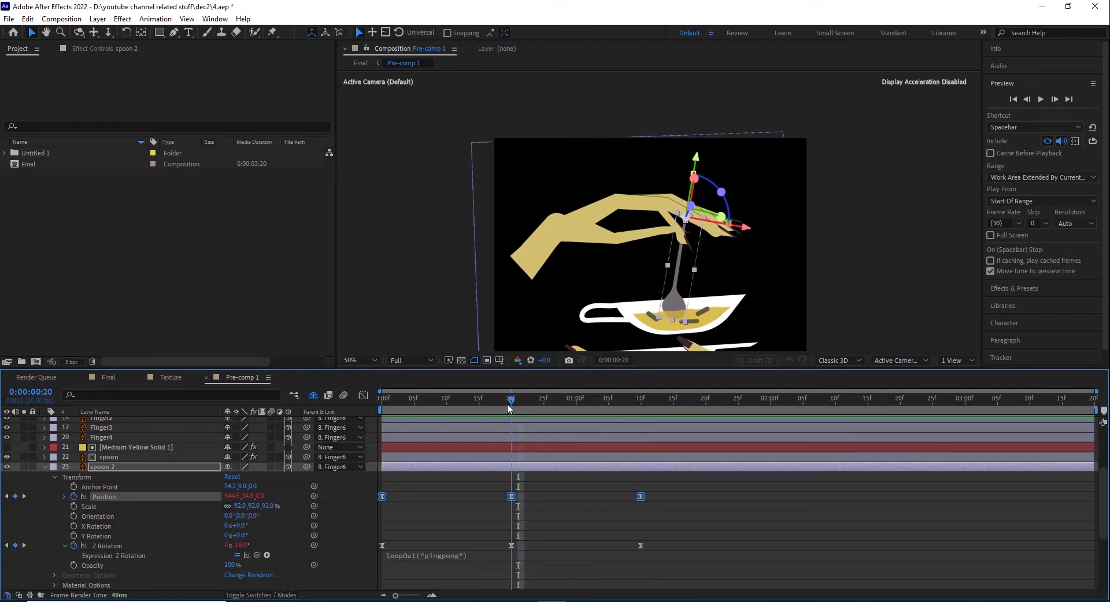
{"action": "key", "text": "Page_Up"}
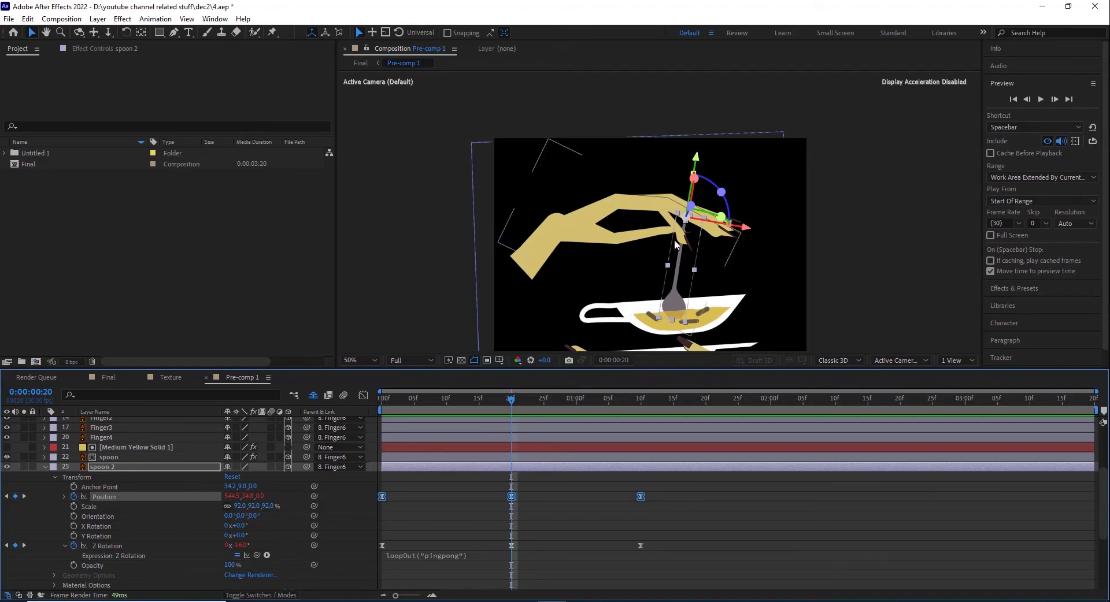
{"action": "left_click_drag", "start_coordinate": [516, 397], "coordinate": [645, 409]}
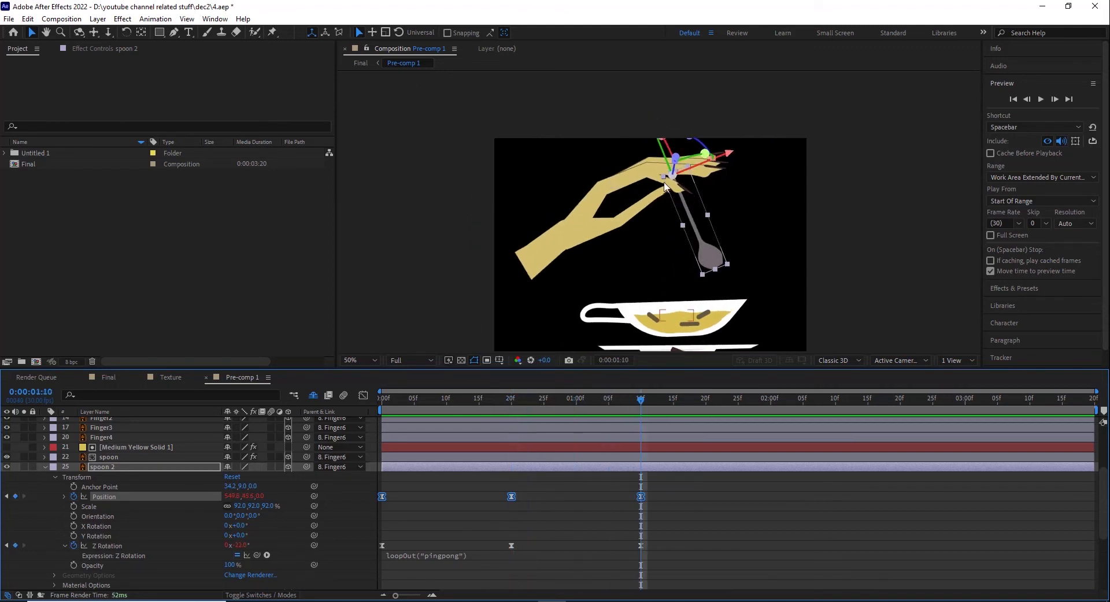
Step: Reveal the expression on spoon 2's Position, and collapse the layer's properties
{"action": "left_click", "coordinate": [673, 512]}
{"action": "left_click", "coordinate": [65, 497]}
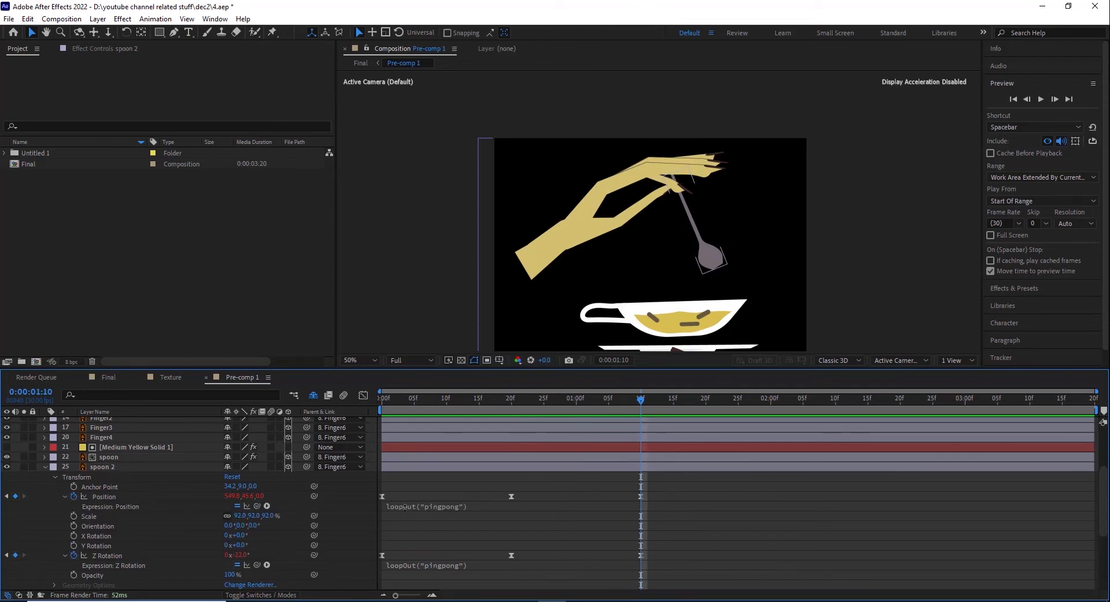
{"action": "left_click", "coordinate": [45, 468]}
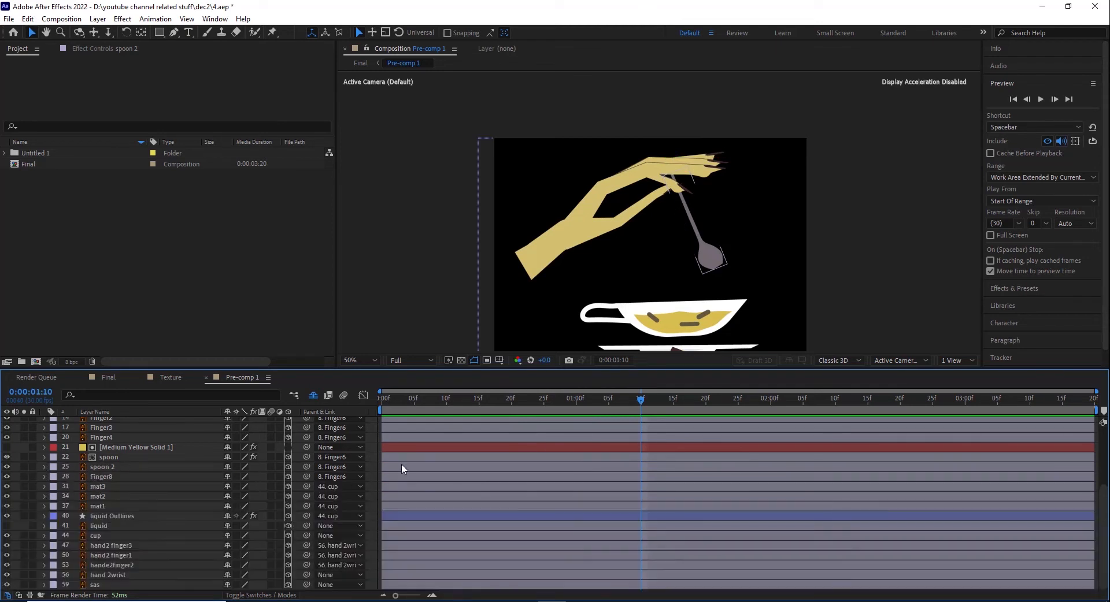
Step: Solo the liquid Outlines layer at frame 20 and scrub back to frame 3 to examine how the liquid moves
{"action": "left_click", "coordinate": [509, 401]}
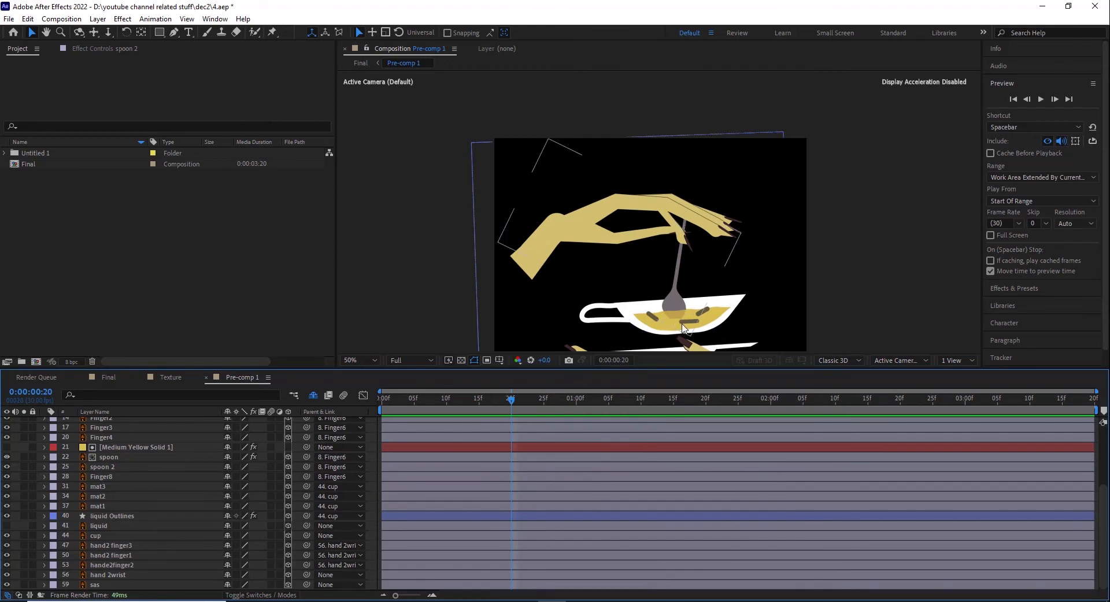
{"action": "scroll", "coordinate": [663, 335], "scroll_direction": "up", "scroll_amount": 1}
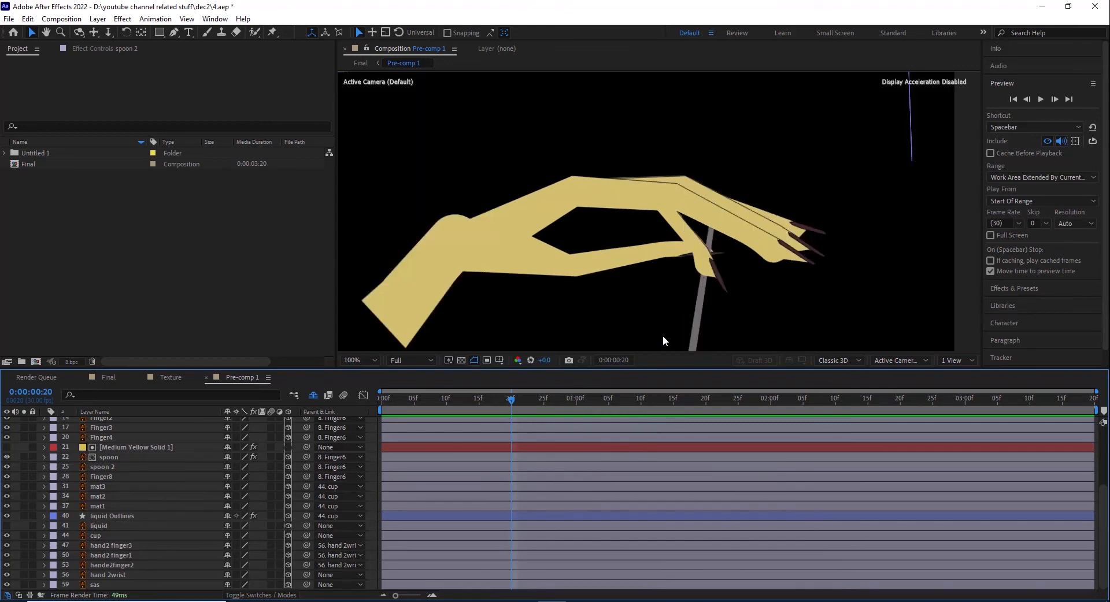
{"action": "left_click_drag", "start_coordinate": [647, 255], "coordinate": [588, 55]}
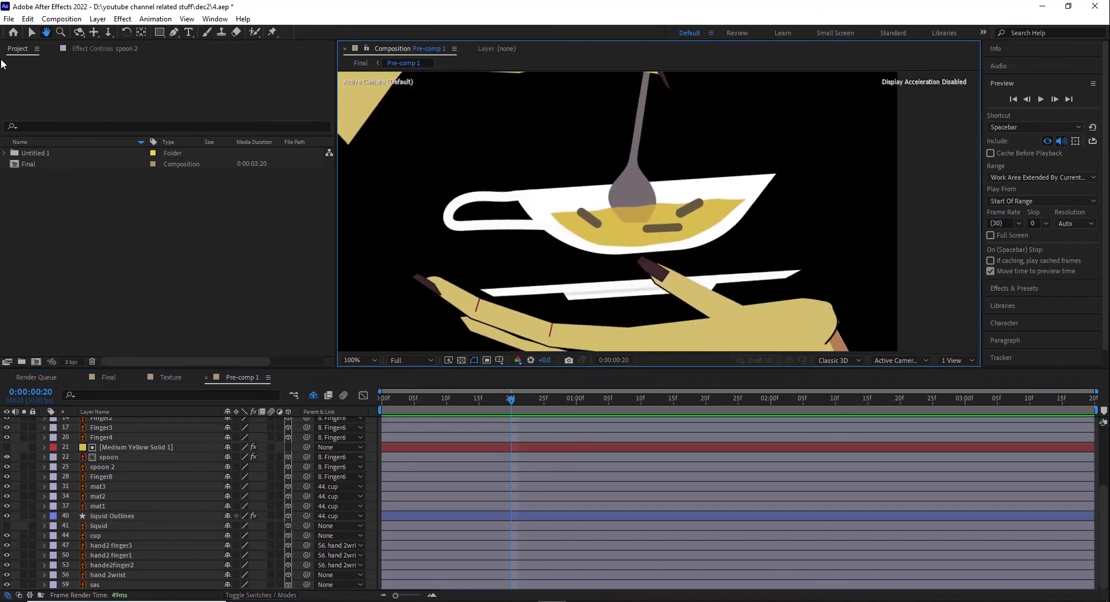
{"action": "left_click", "coordinate": [32, 33]}
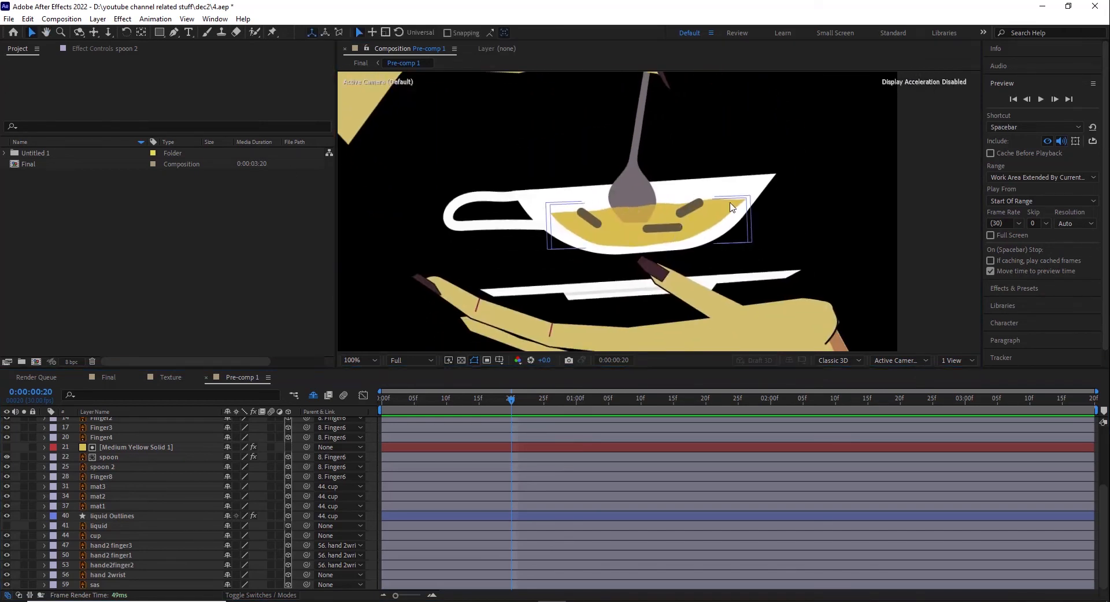
{"action": "left_click", "coordinate": [99, 515]}
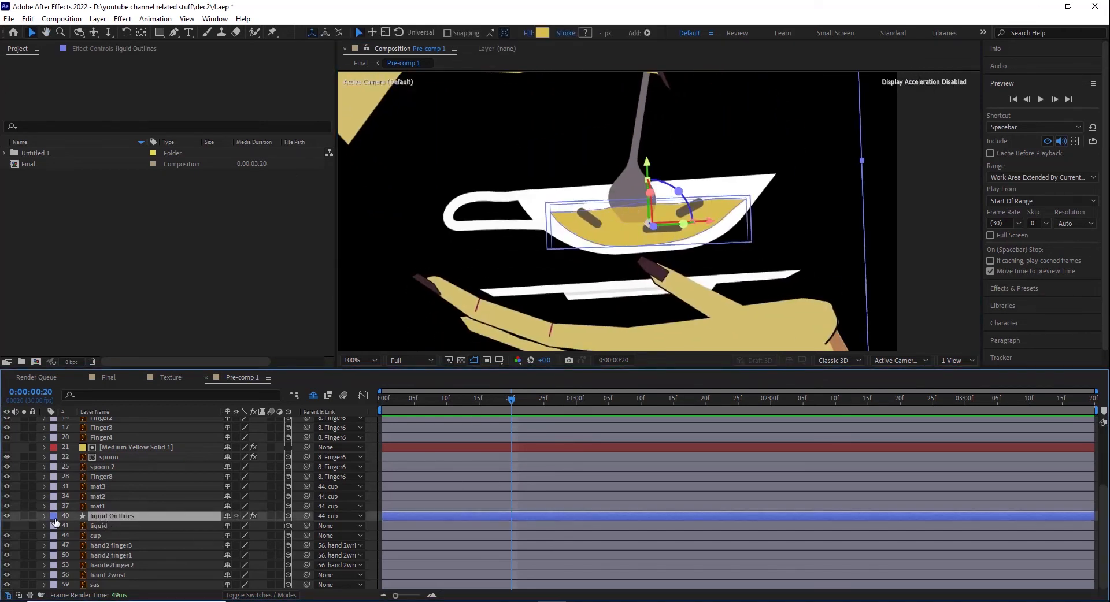
{"action": "left_click", "coordinate": [26, 515]}
{"action": "left_click", "coordinate": [25, 515]}
{"action": "left_click", "coordinate": [25, 516]}
{"action": "left_click_drag", "start_coordinate": [498, 403], "coordinate": [400, 403]}
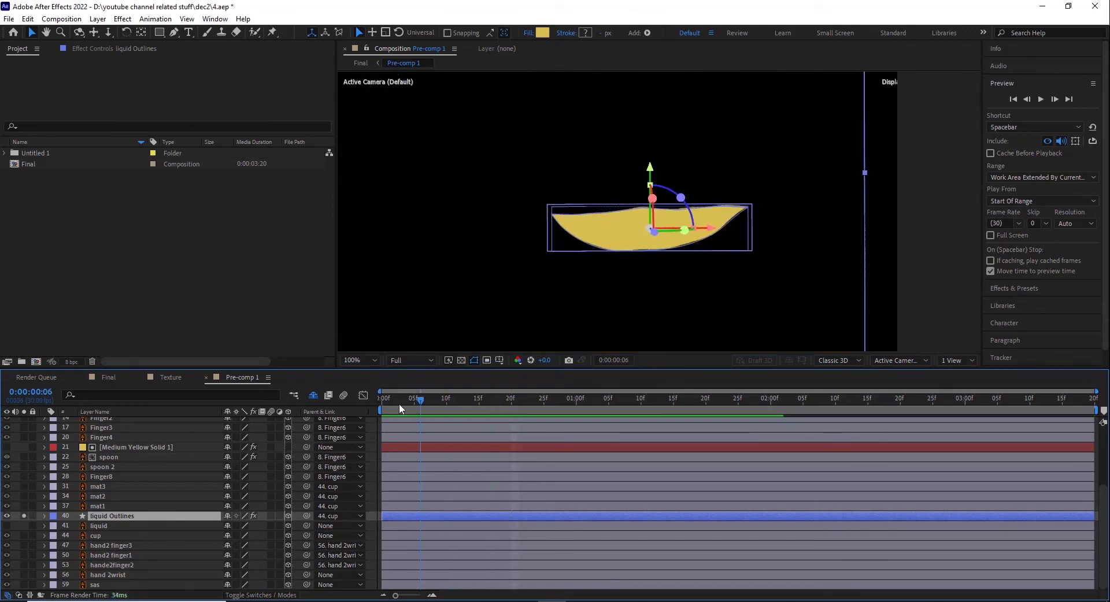
Step: Reveal the Path 1 property inside liquid Outlines' Group 1 and scrub to frame 14
{"action": "left_click", "coordinate": [44, 516]}
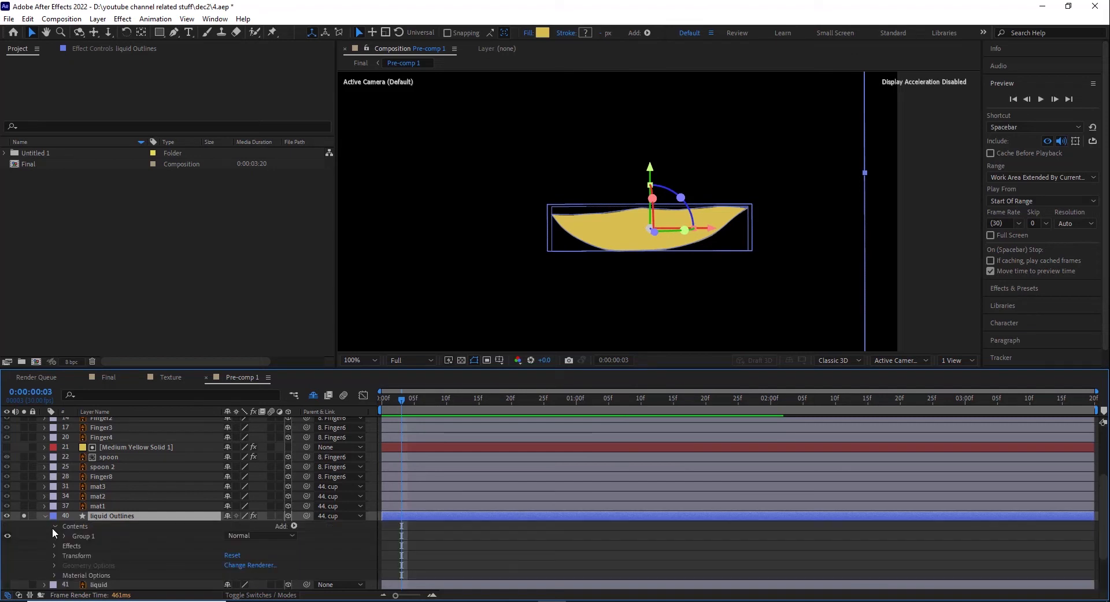
{"action": "left_click", "coordinate": [64, 536]}
{"action": "left_click", "coordinate": [68, 545]}
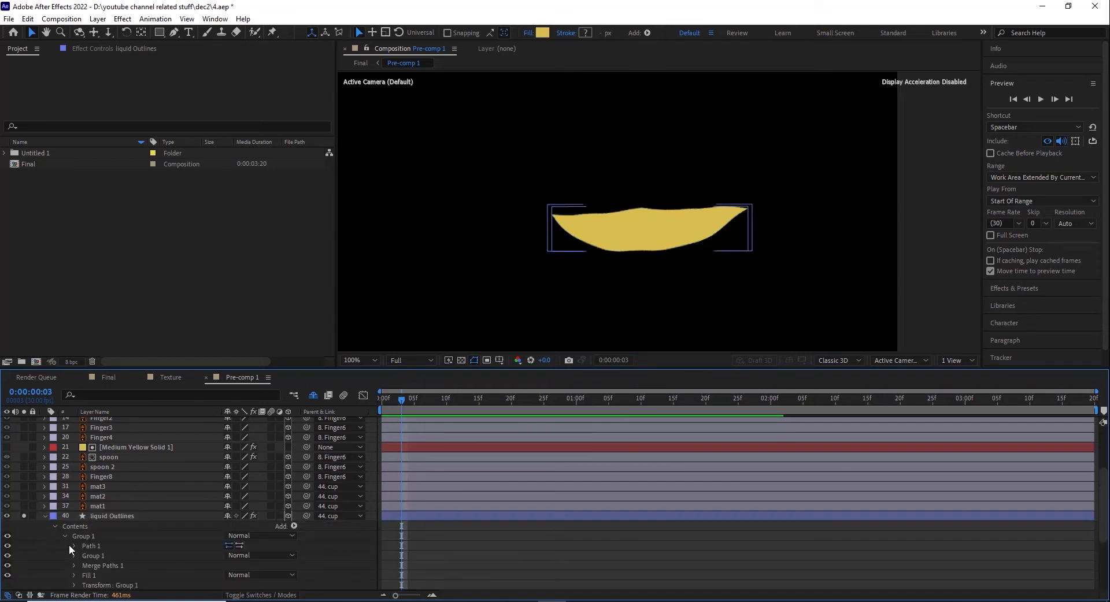
{"action": "left_click", "coordinate": [74, 545]}
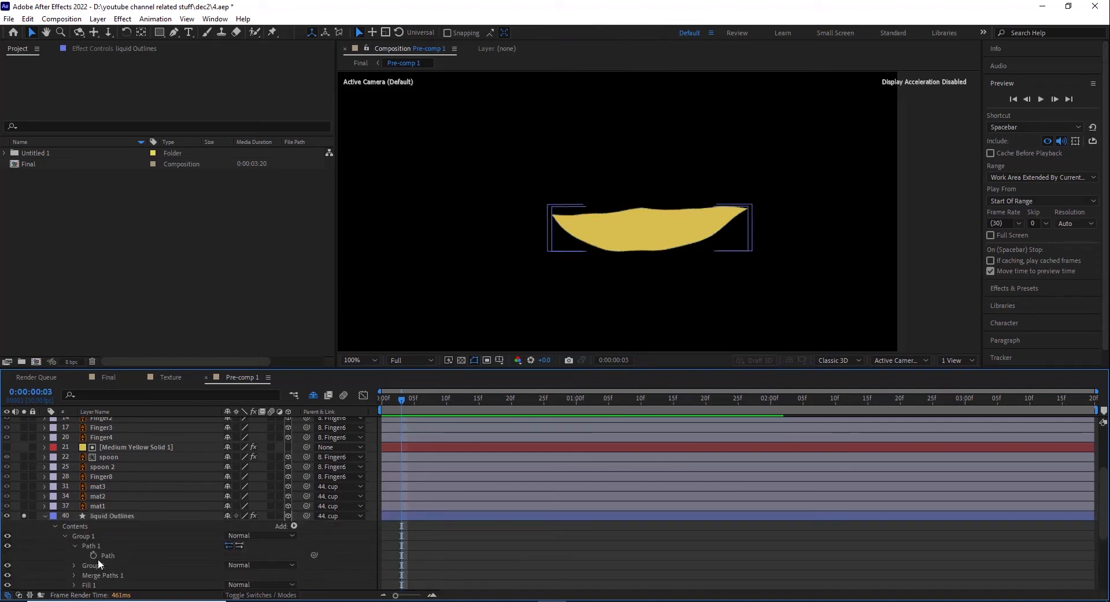
{"action": "left_click_drag", "start_coordinate": [409, 404], "coordinate": [474, 406]}
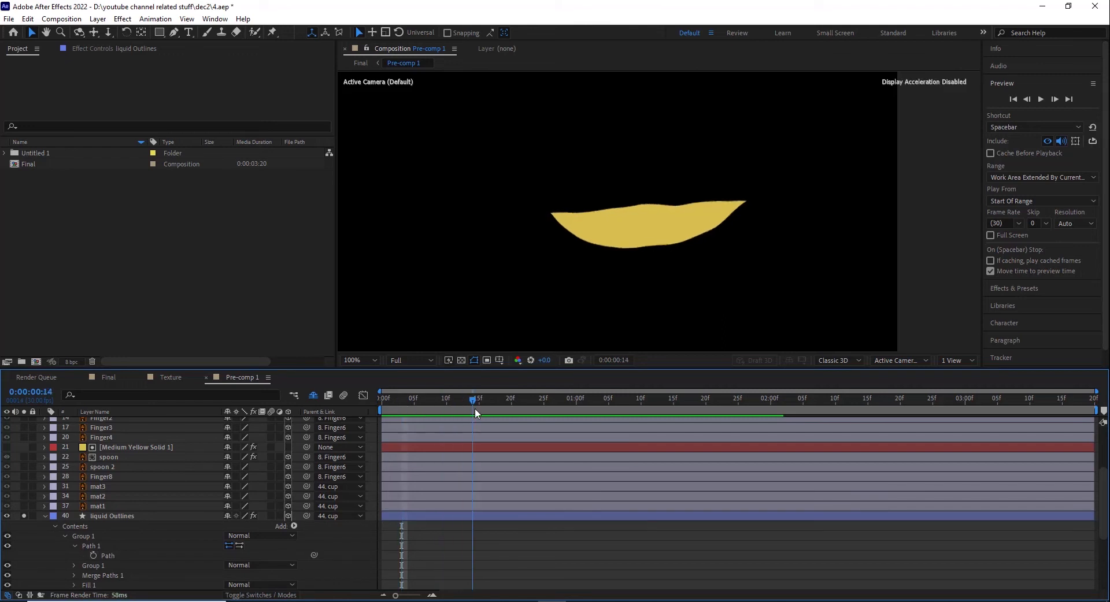
Step: Unsolo the liquid Outlines layer and show its Wave Warp effect settings
{"action": "left_click", "coordinate": [98, 518]}
{"action": "left_click", "coordinate": [24, 516]}
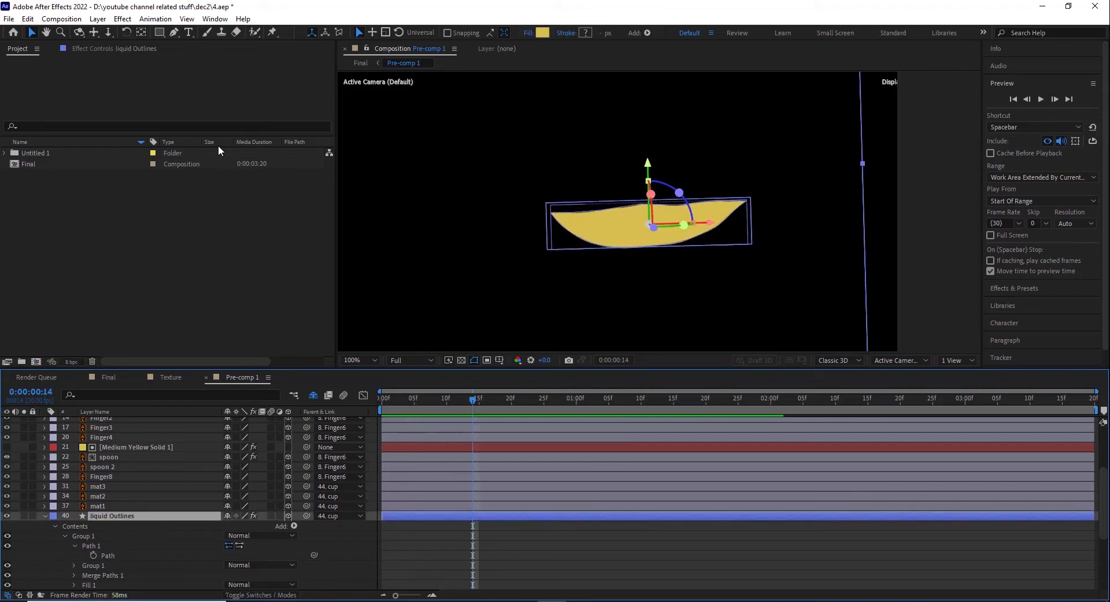
{"action": "left_click", "coordinate": [130, 49]}
{"action": "left_click", "coordinate": [36, 73]}
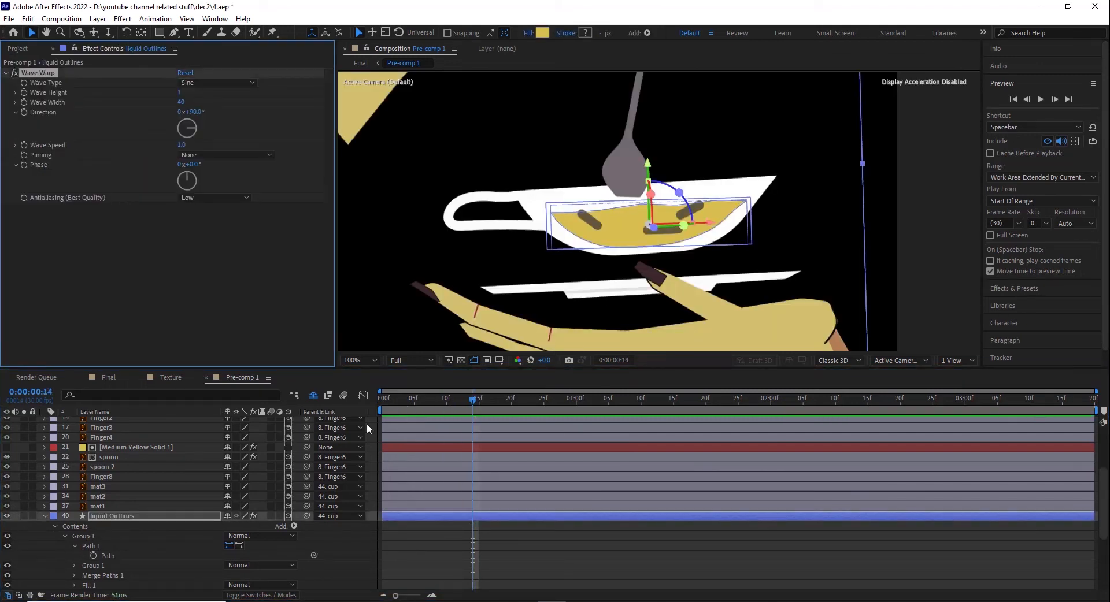
Step: Solo the liquid Outlines layer, scrub to 0:00:01:03 and play its wave motion from near the start
{"action": "left_click", "coordinate": [24, 516]}
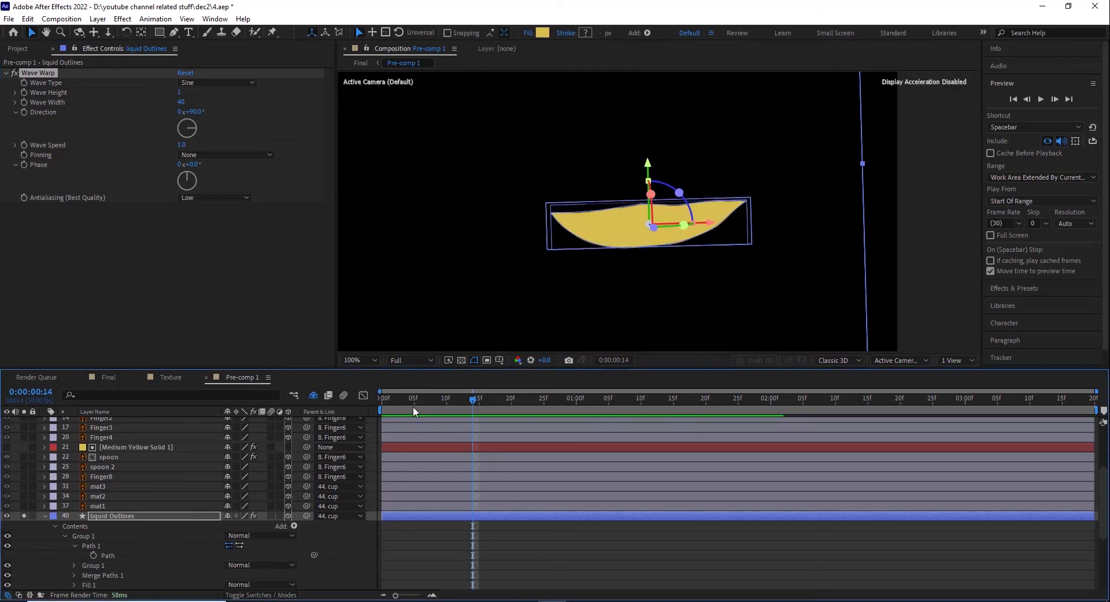
{"action": "left_click_drag", "start_coordinate": [413, 407], "coordinate": [596, 404]}
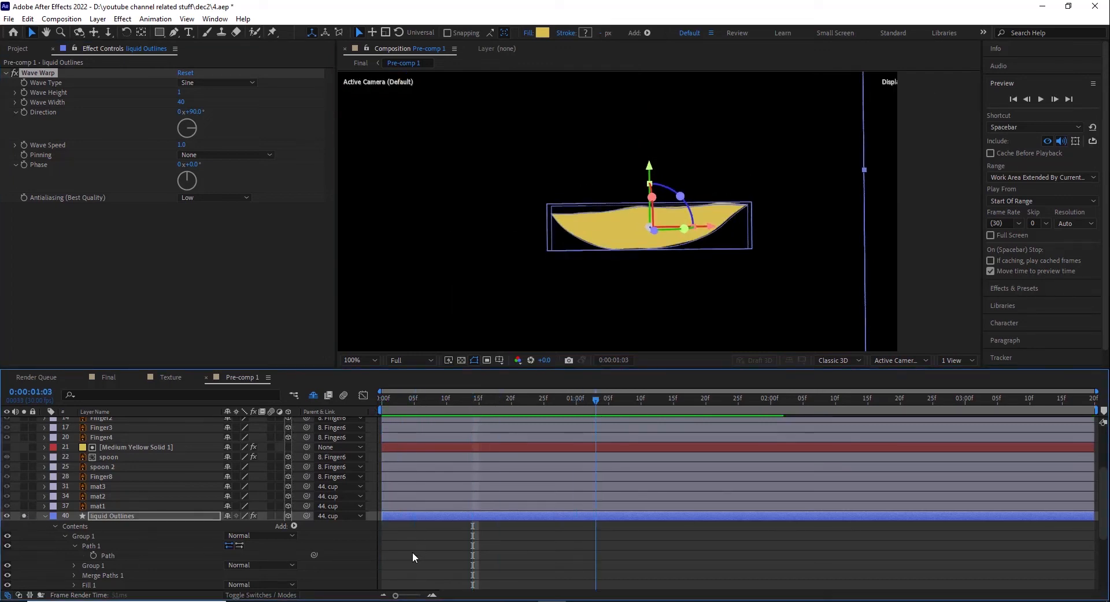
{"action": "left_click", "coordinate": [413, 556]}
{"action": "left_click", "coordinate": [390, 407]}
{"action": "key", "text": "space"}
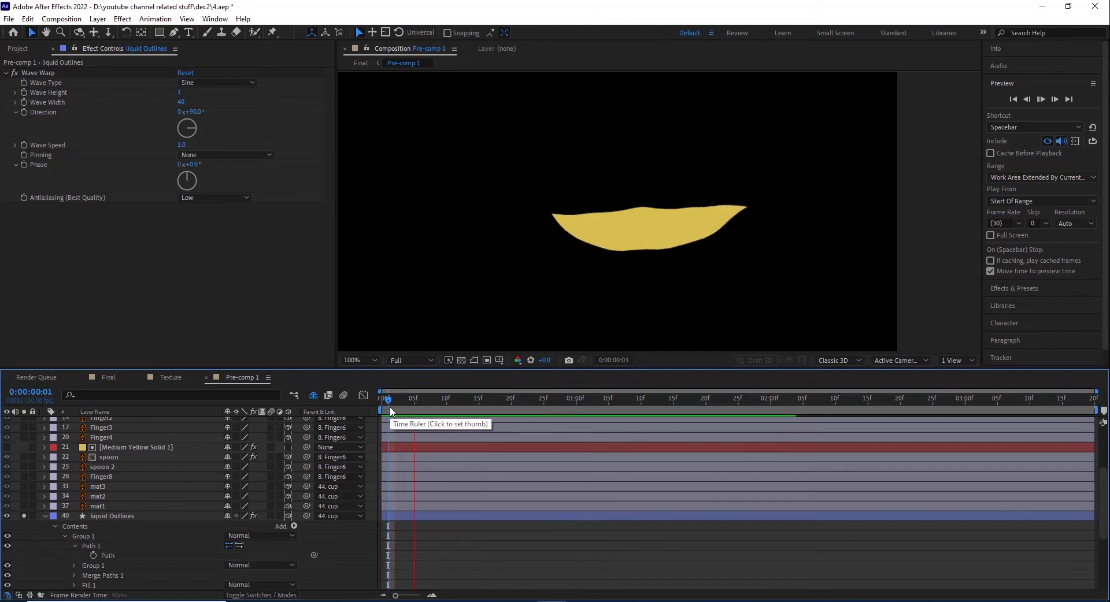
{"action": "left_click_drag", "start_coordinate": [390, 407], "coordinate": [409, 407]}
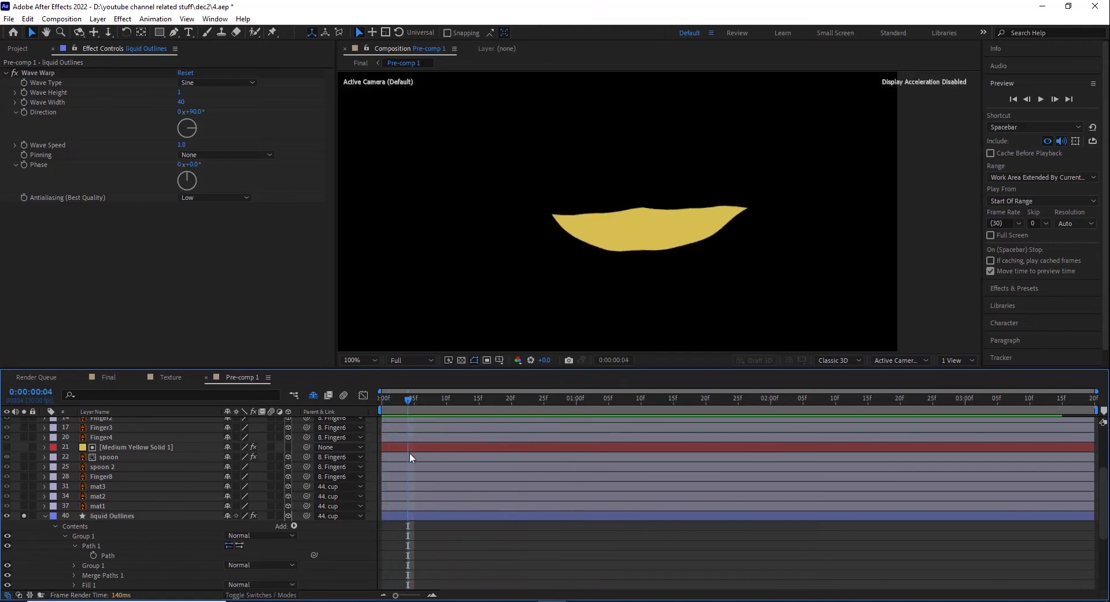
Step: Set the Wave Height of the liquid's Wave Warp effect to 2
{"action": "left_click", "coordinate": [180, 93]}
{"action": "left_click_drag", "start_coordinate": [181, 93], "coordinate": [180, 93]}
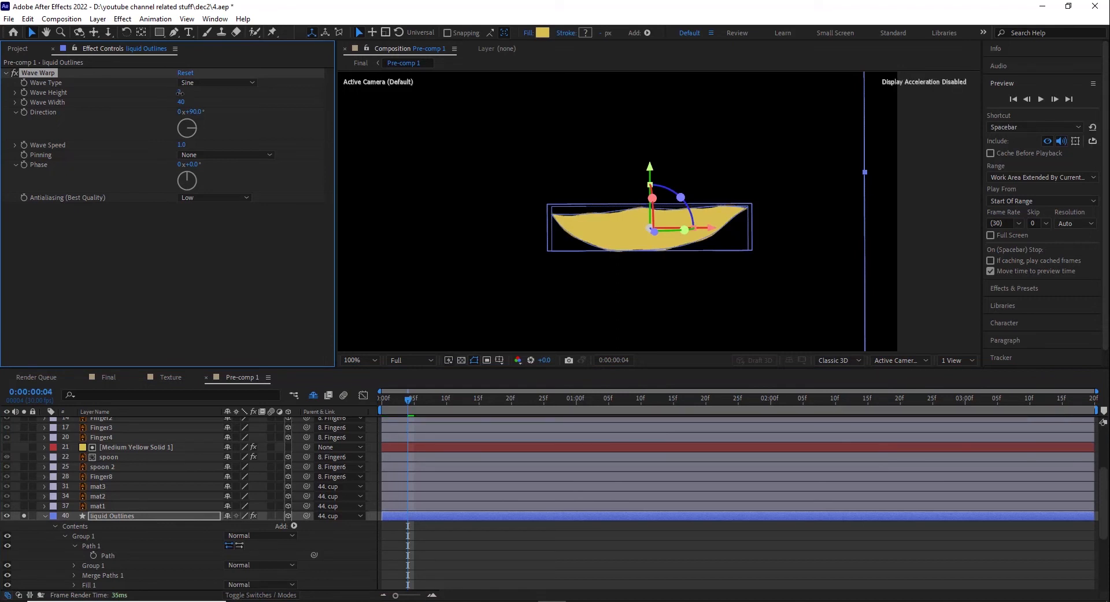
{"action": "left_click", "coordinate": [441, 542]}
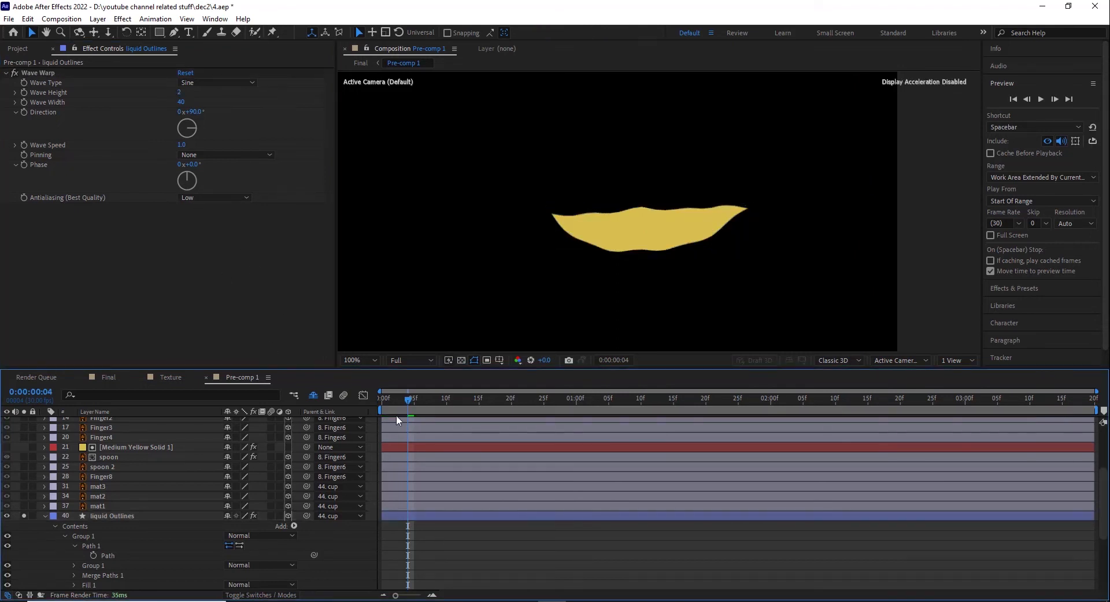
Step: Preview the stronger liquid wave, unsolo the layer and scrub back to frame 13 with its properties collapsed
{"action": "key", "text": "space"}
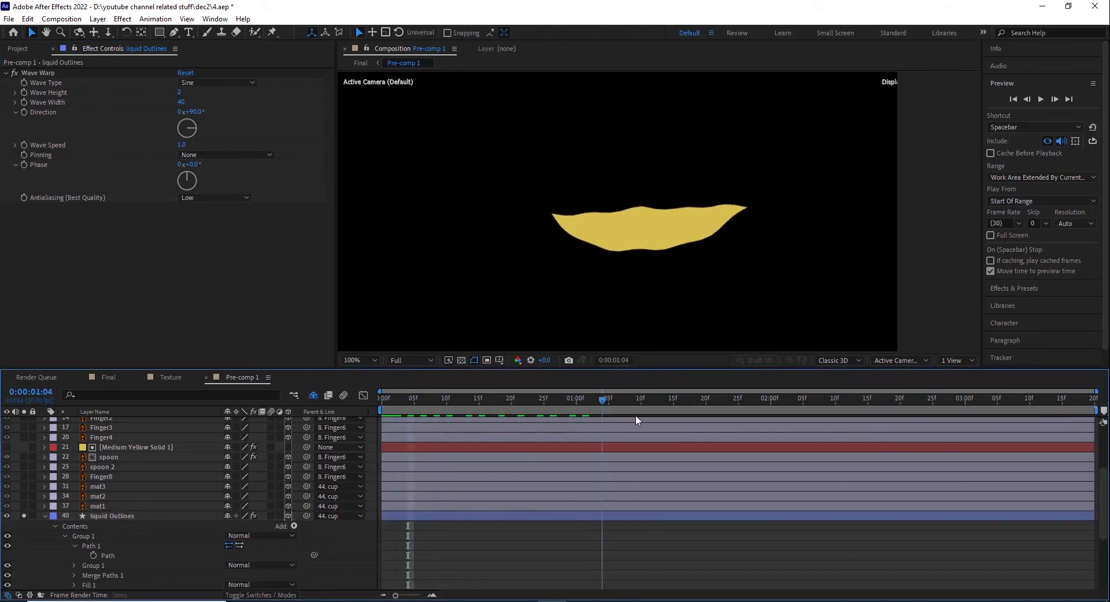
{"action": "key", "text": "space"}
{"action": "left_click", "coordinate": [22, 516]}
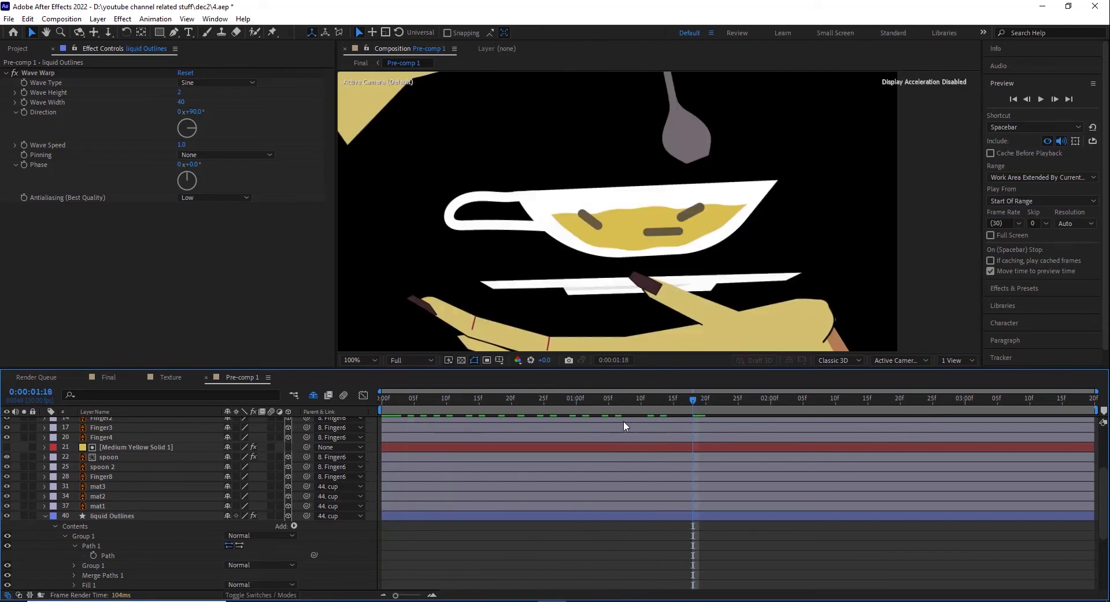
{"action": "left_click_drag", "start_coordinate": [689, 401], "coordinate": [466, 403]}
{"action": "left_click", "coordinate": [45, 517]}
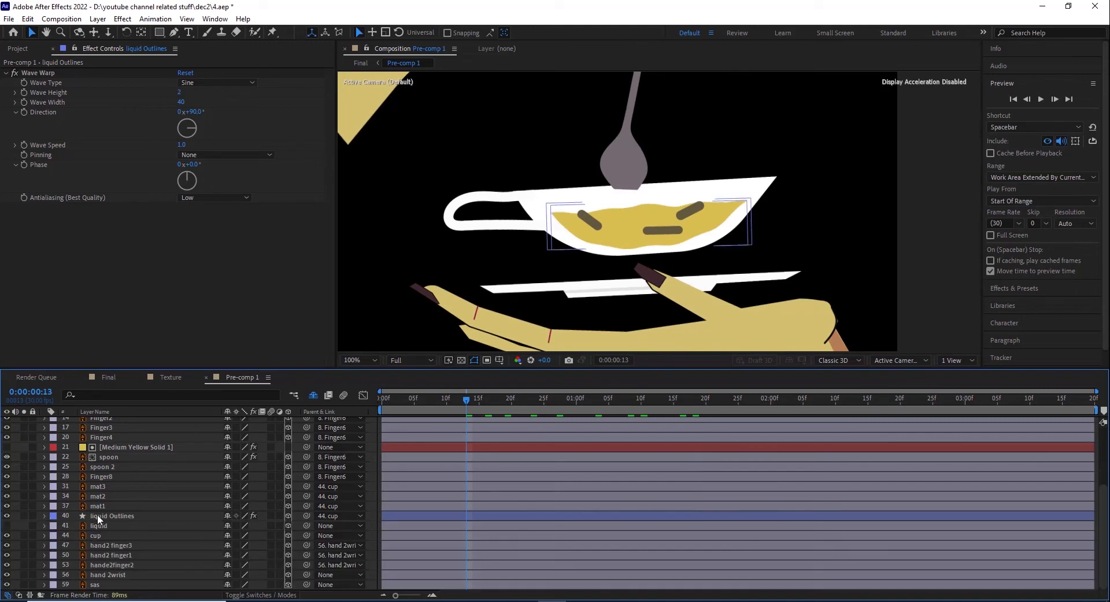
Step: Select the mat1, mat2 and mat3 layers in turn to locate the floating pieces, and inspect mat1 at 400%
{"action": "left_click", "coordinate": [96, 506]}
{"action": "left_click", "coordinate": [99, 497]}
{"action": "left_click", "coordinate": [100, 488]}
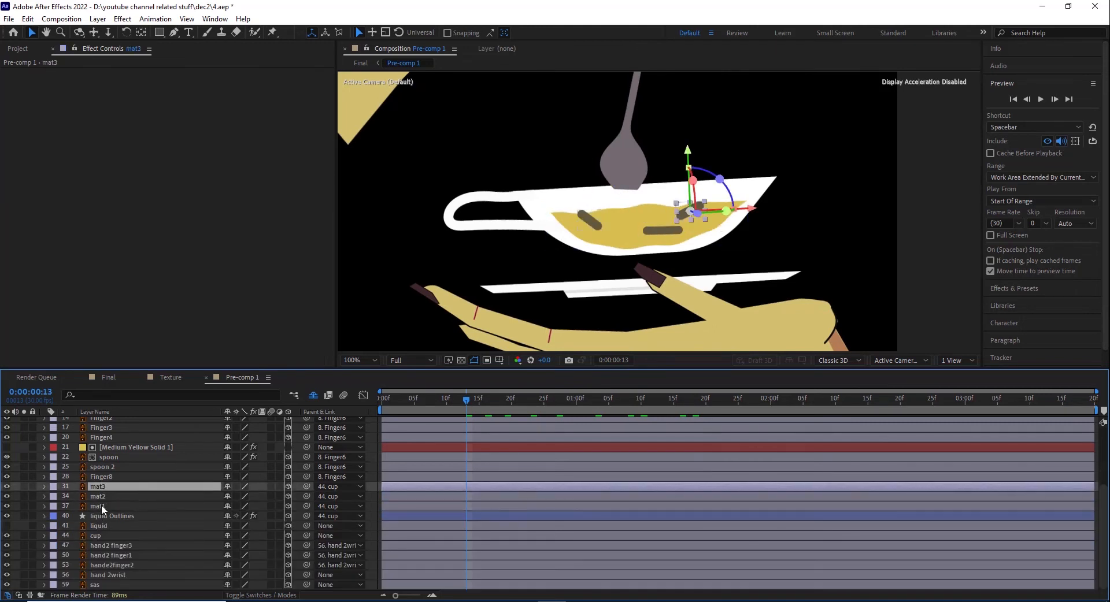
{"action": "left_click", "coordinate": [101, 507]}
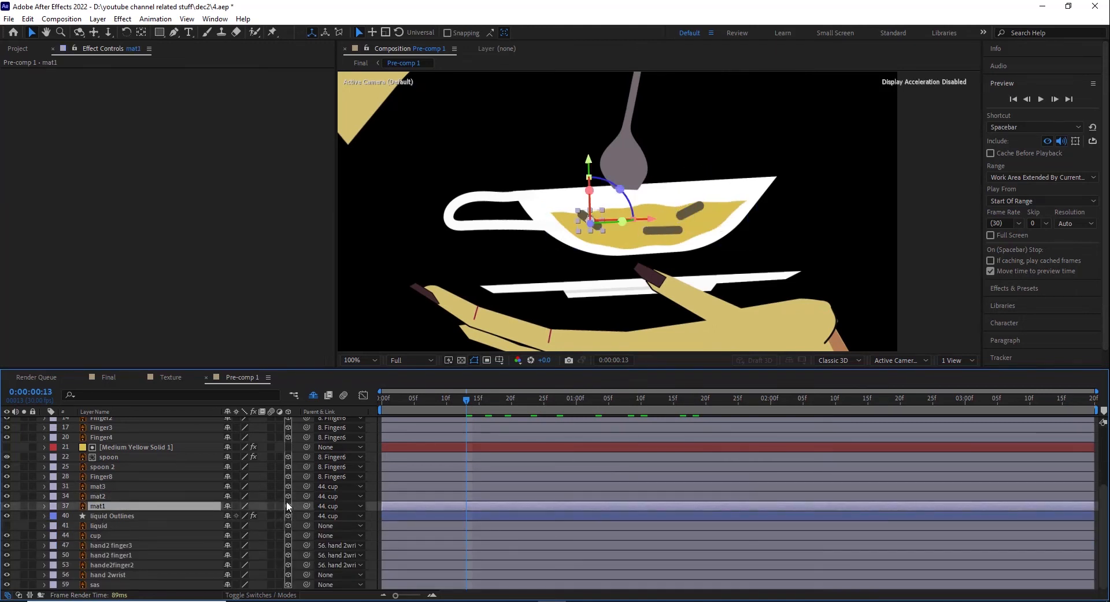
{"action": "key", "text": "period"}
{"action": "key", "text": "period"}
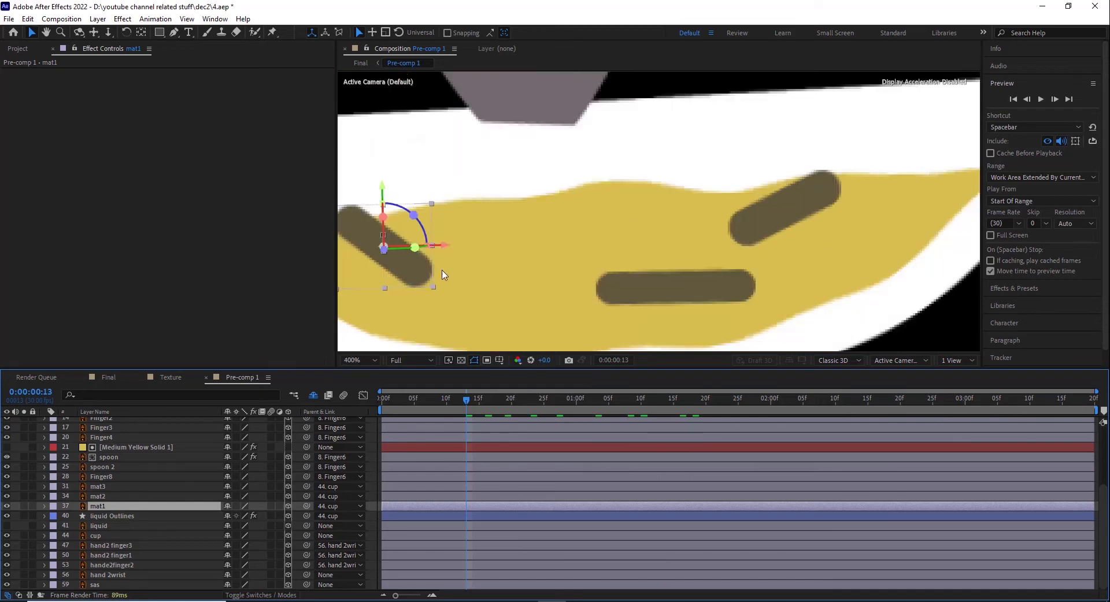
Step: Reveal mat1's transform properties and scrub to 0:00:01:24 to examine its Position keyframes
{"action": "left_click", "coordinate": [44, 506]}
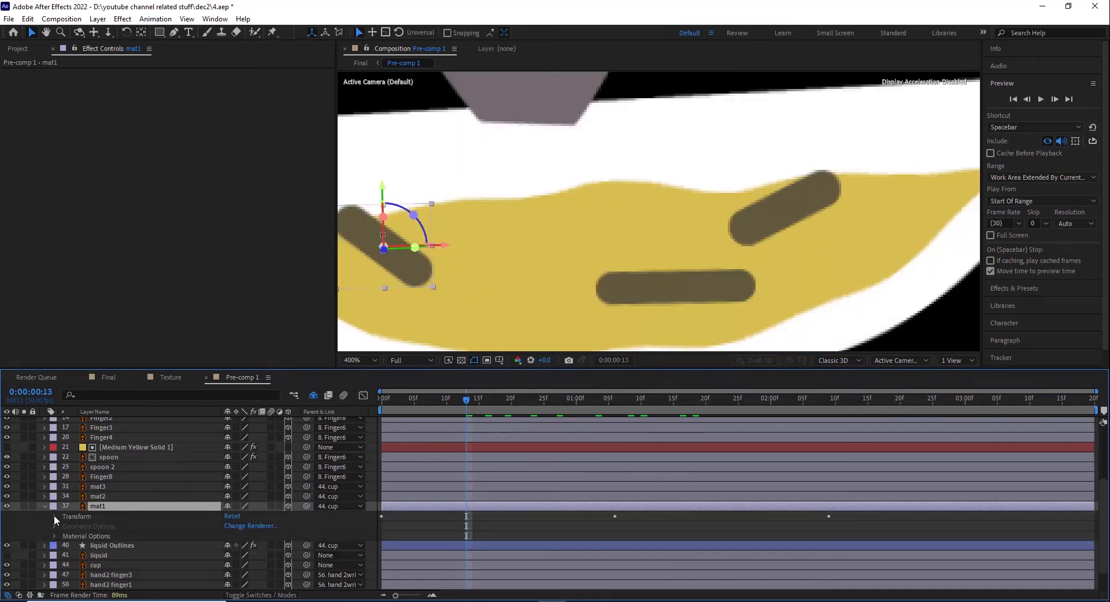
{"action": "left_click", "coordinate": [55, 517]}
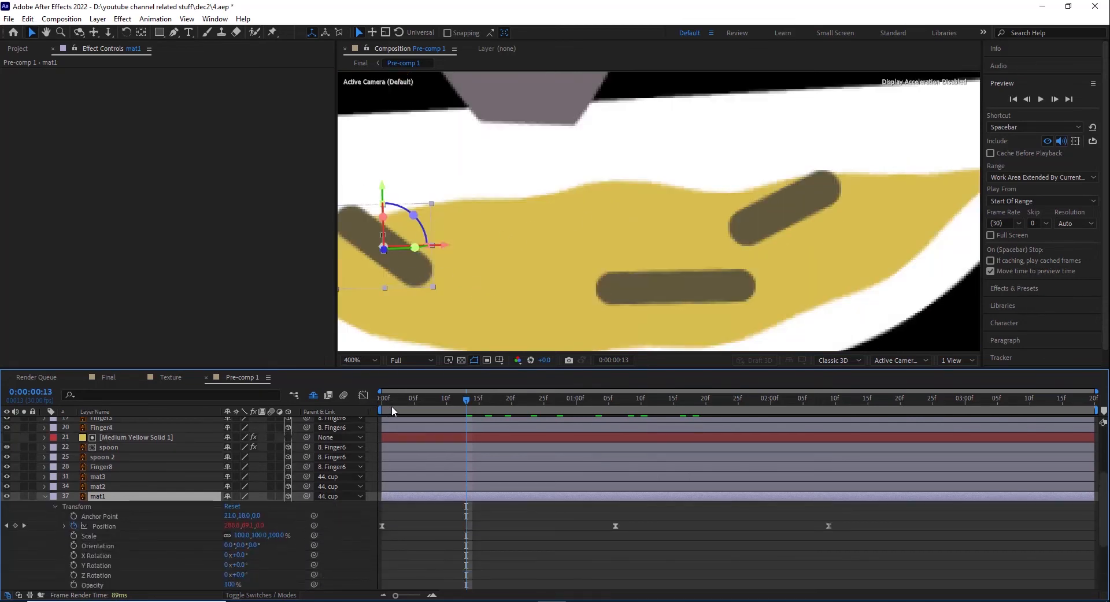
{"action": "left_click_drag", "start_coordinate": [393, 411], "coordinate": [730, 438]}
{"action": "scroll", "coordinate": [74, 571], "scroll_direction": "down", "scroll_amount": 2}
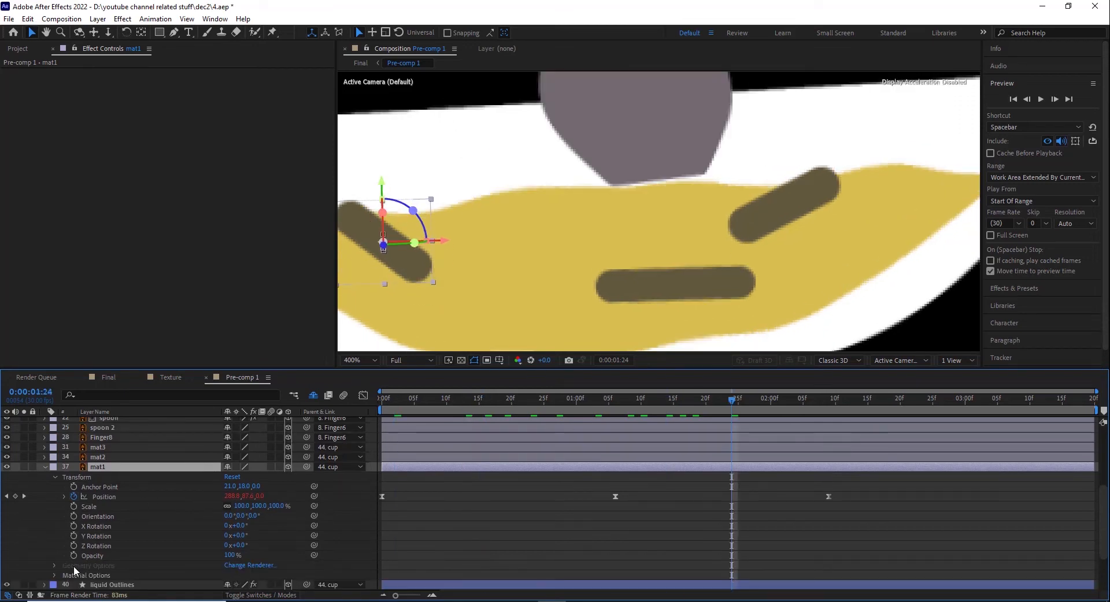
Step: Reveal the keyframes of mat2 and mat3 and scrub to 0:00:01:07 to examine how the pieces float
{"action": "left_click", "coordinate": [97, 457]}
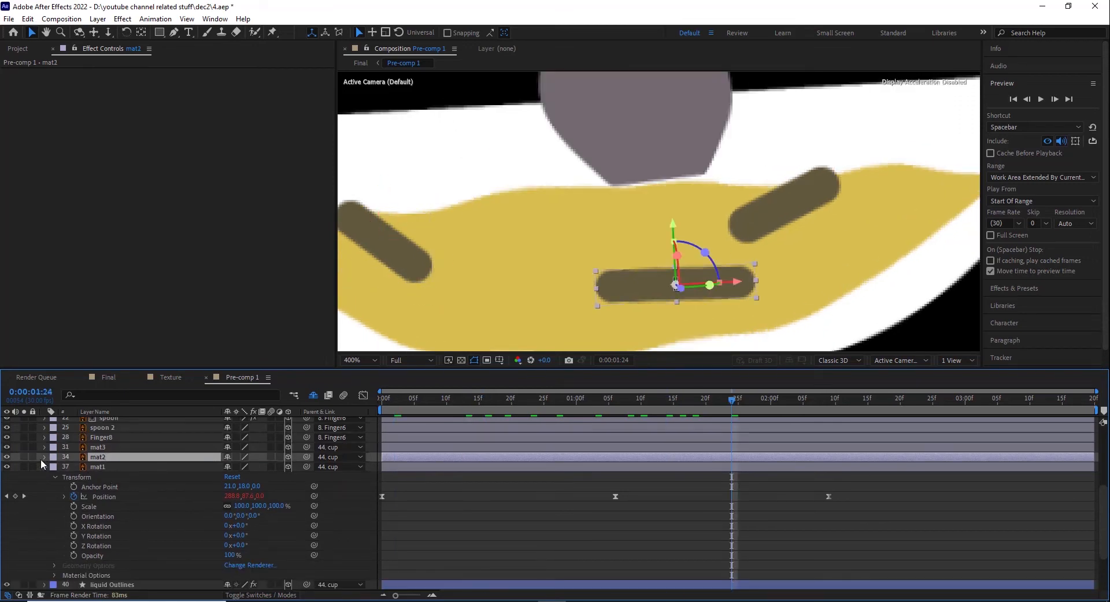
{"action": "left_click", "coordinate": [45, 458]}
{"action": "left_click", "coordinate": [45, 448]}
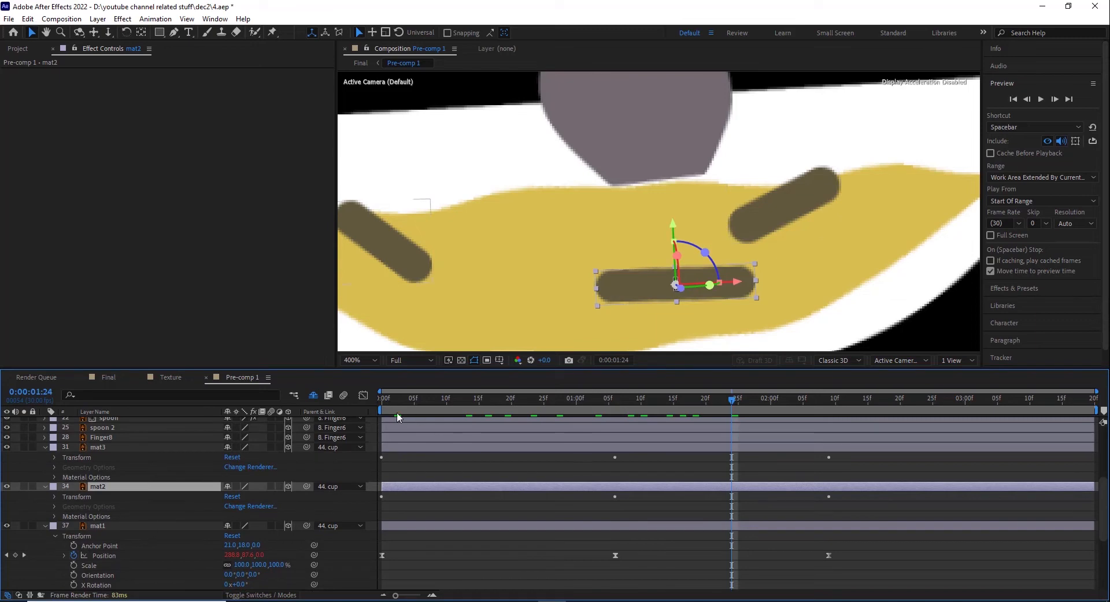
{"action": "left_click_drag", "start_coordinate": [413, 403], "coordinate": [622, 403]}
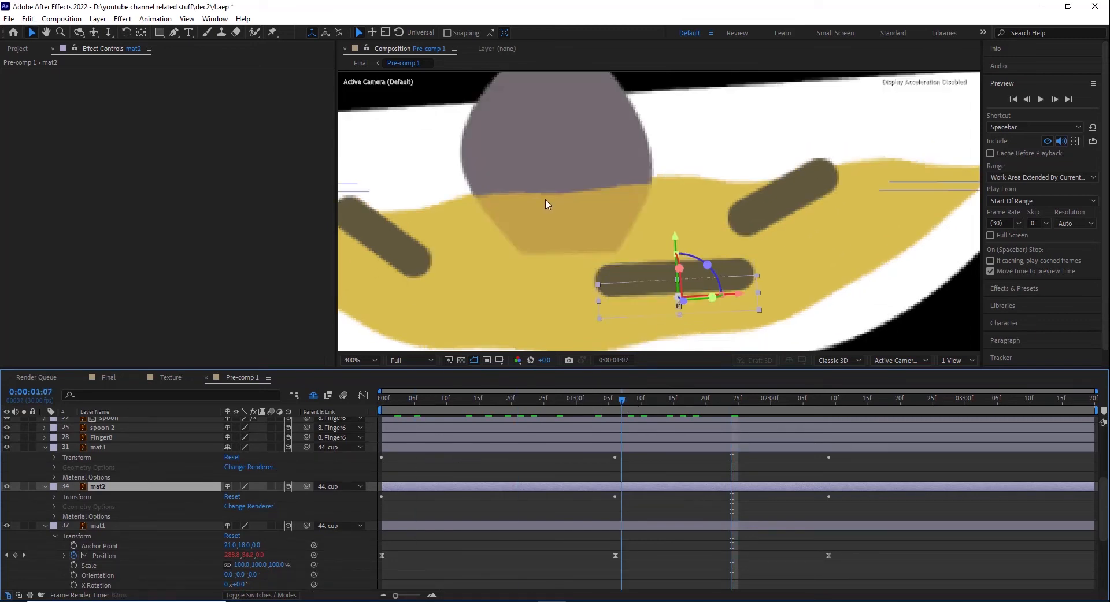
{"action": "scroll", "coordinate": [535, 225], "scroll_direction": "down", "scroll_amount": 1}
{"action": "scroll", "coordinate": [535, 224], "scroll_direction": "down", "scroll_amount": 1}
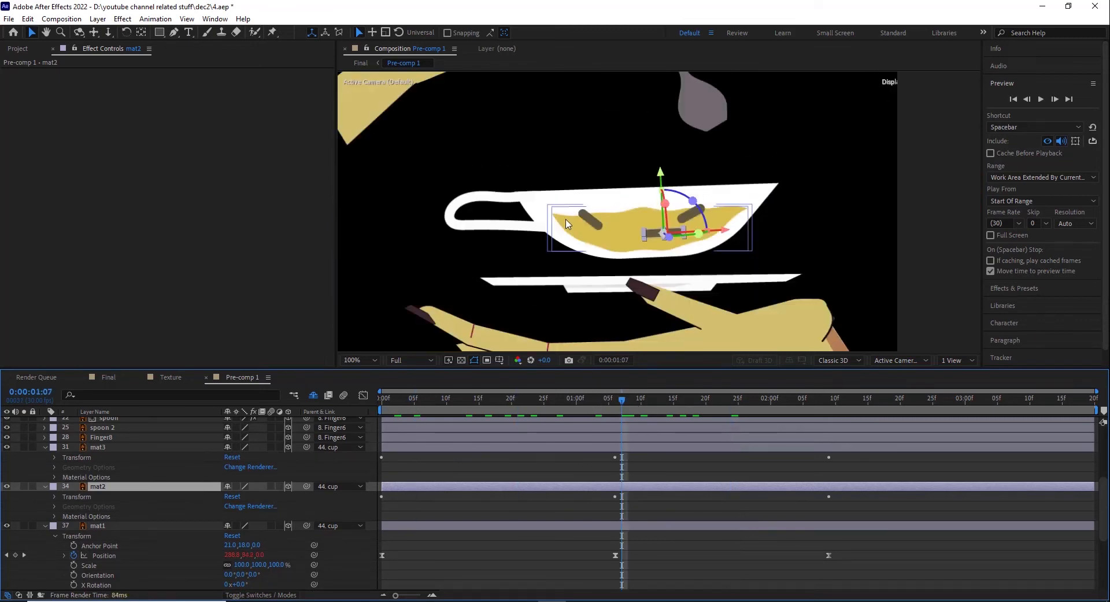
Step: Collapse the properties of the mat3, mat2 and mat1 layers
{"action": "left_click", "coordinate": [46, 446]}
{"action": "left_click", "coordinate": [43, 458]}
{"action": "left_click", "coordinate": [43, 467]}
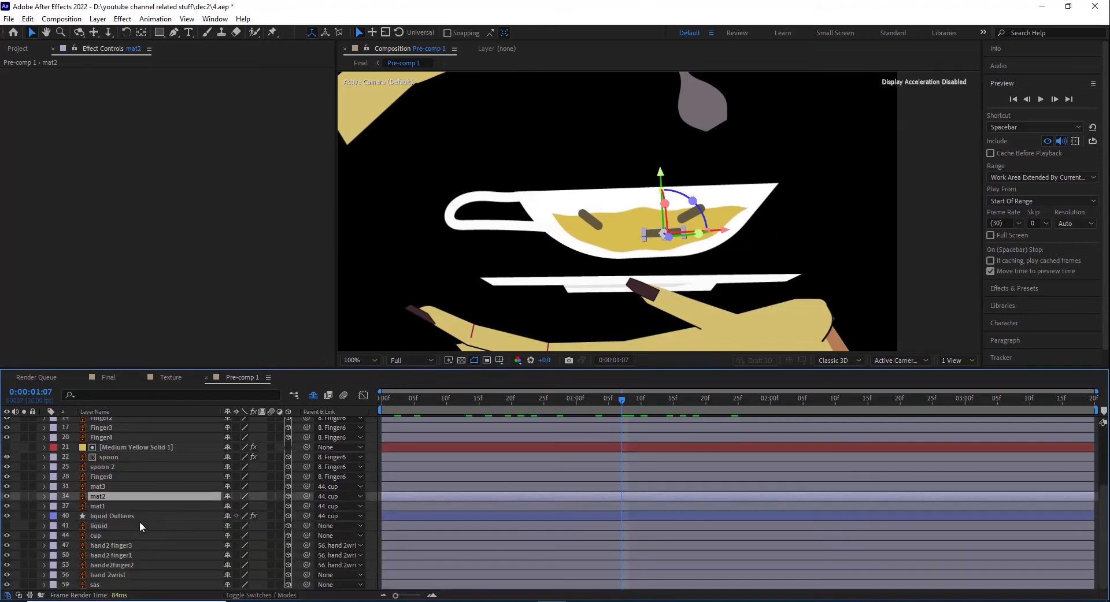
Step: Reveal the cup layer's transform properties and scrub from the start to 0:00:01:11 to examine its Position animation
{"action": "left_click", "coordinate": [95, 534]}
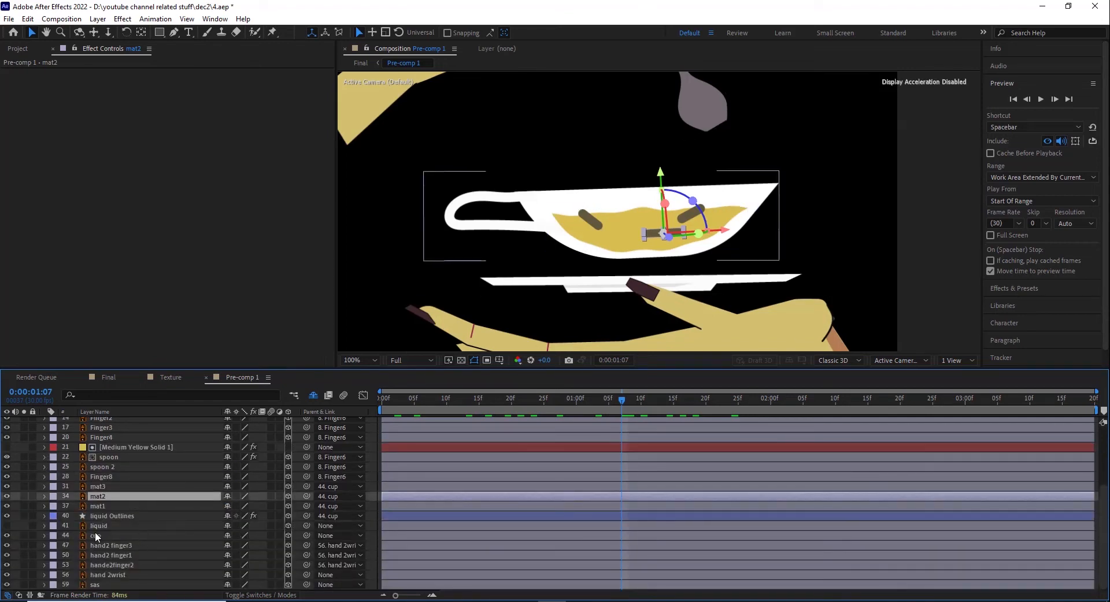
{"action": "left_click", "coordinate": [43, 536]}
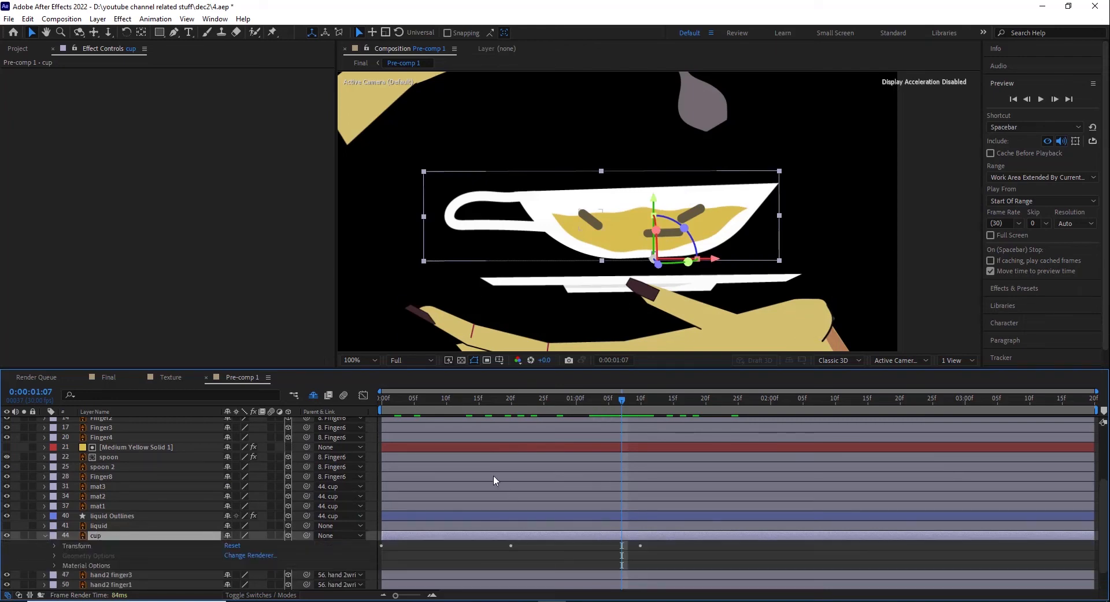
{"action": "left_click", "coordinate": [384, 401]}
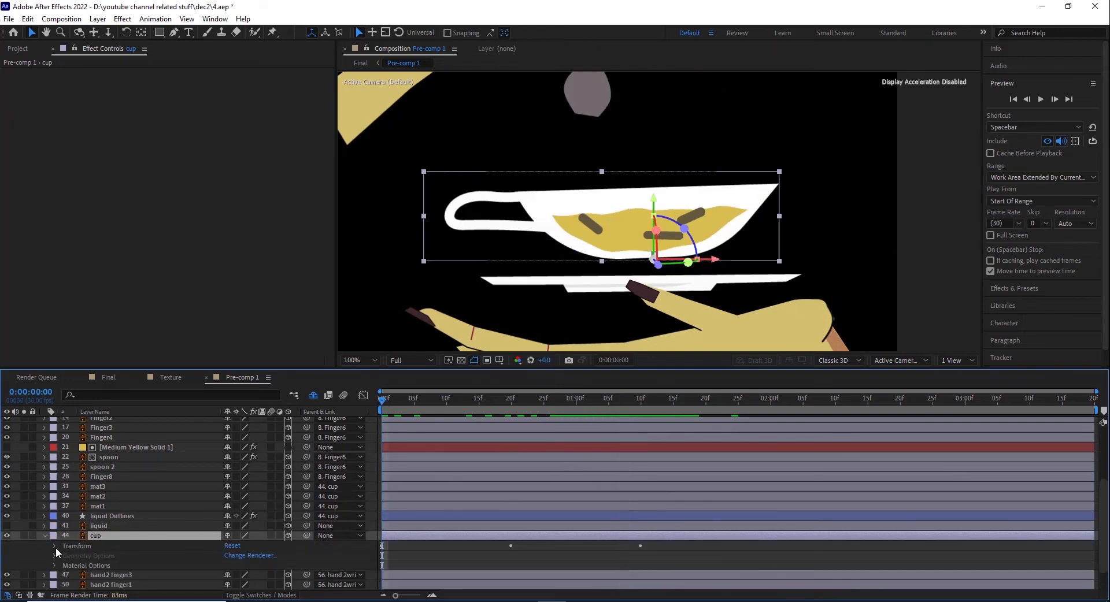
{"action": "left_click", "coordinate": [55, 546]}
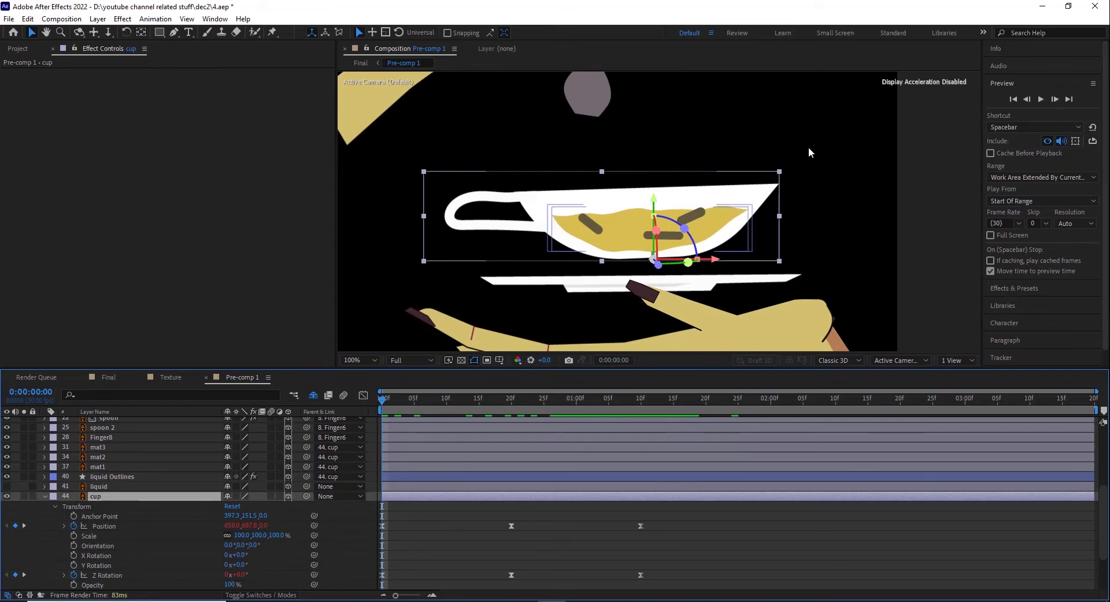
{"action": "left_click", "coordinate": [104, 526]}
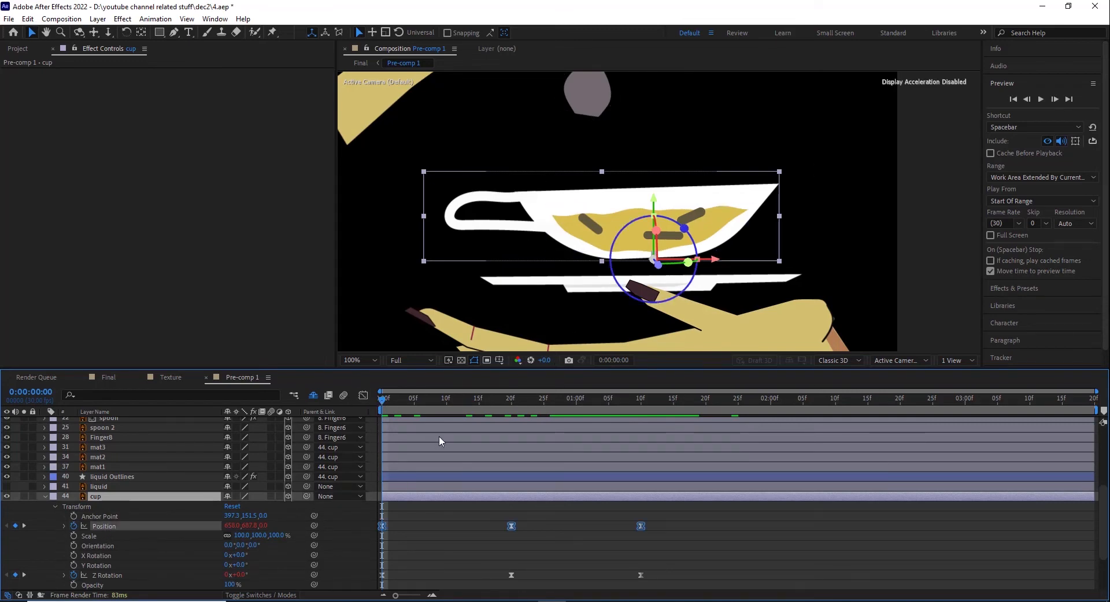
{"action": "left_click", "coordinate": [433, 401]}
{"action": "key", "text": "space"}
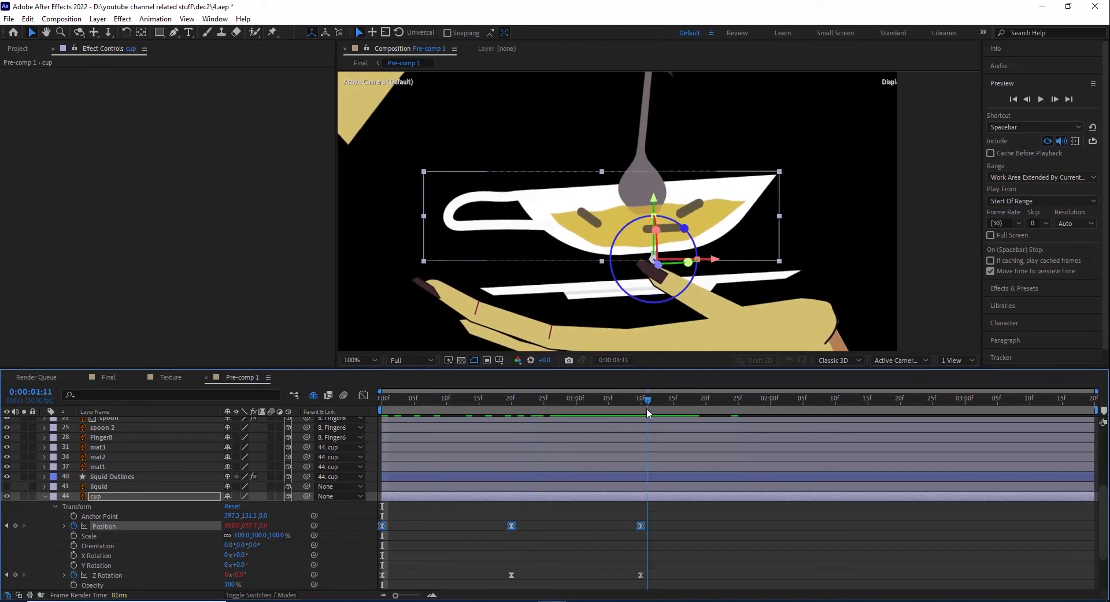
{"action": "key", "text": "space"}
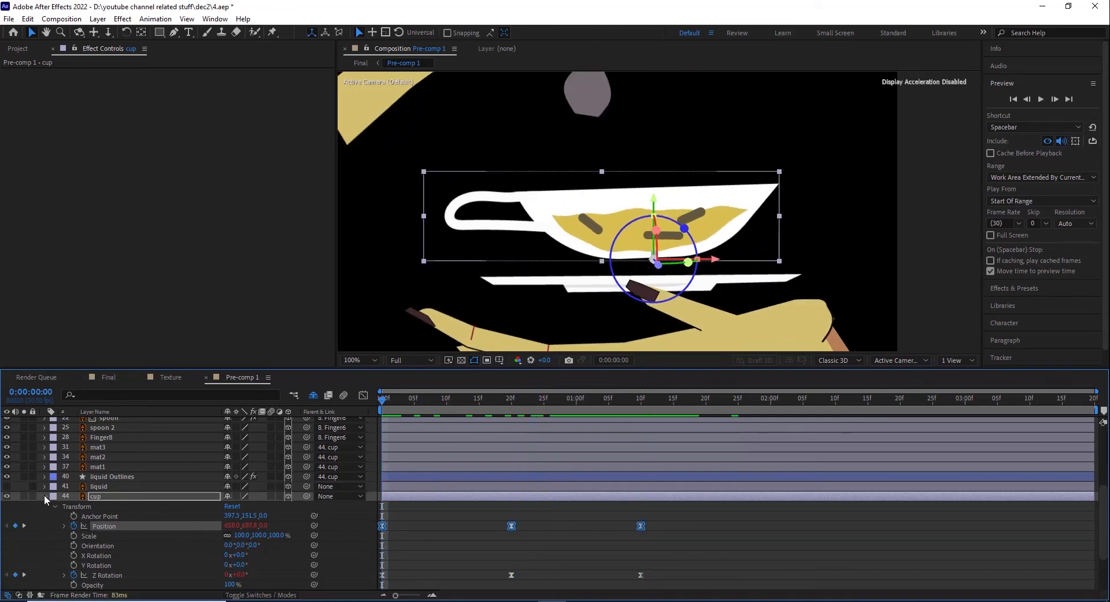
{"action": "left_click", "coordinate": [44, 496]}
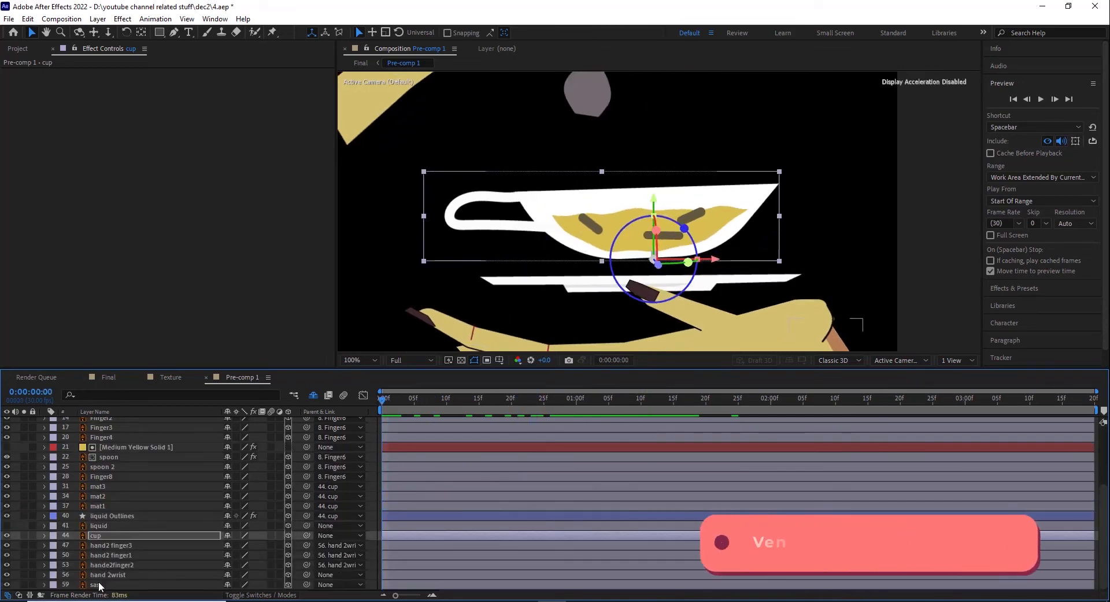
Step: Reveal the sas layer's transform properties and scrub to 0:00:01:10 to examine its Position and Z Rotation keyframes
{"action": "left_click", "coordinate": [99, 585]}
{"action": "left_click", "coordinate": [44, 585]}
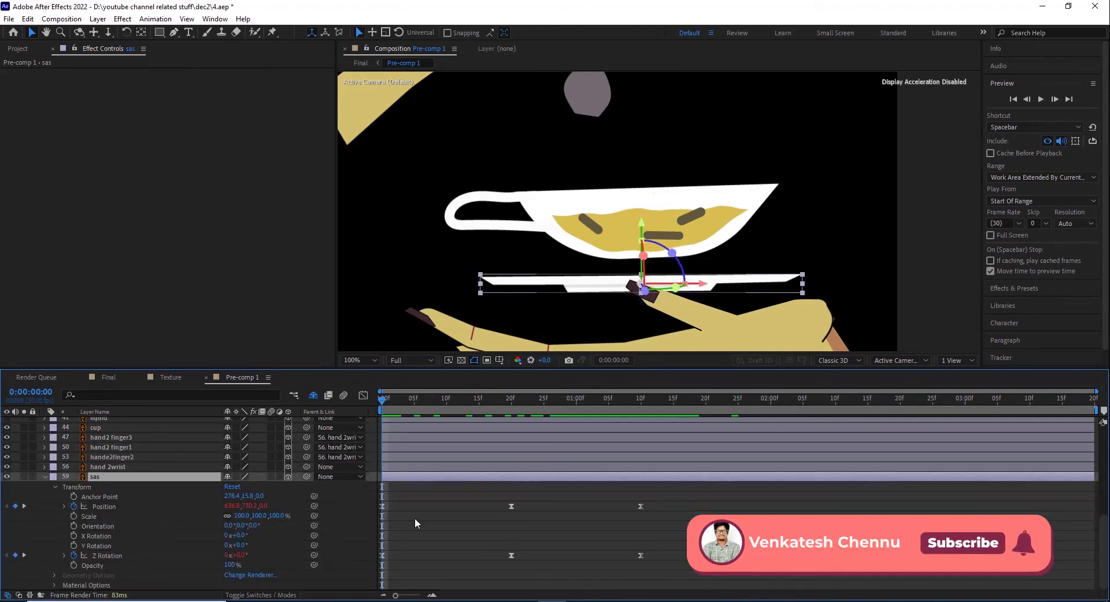
{"action": "left_click_drag", "start_coordinate": [446, 404], "coordinate": [504, 404]}
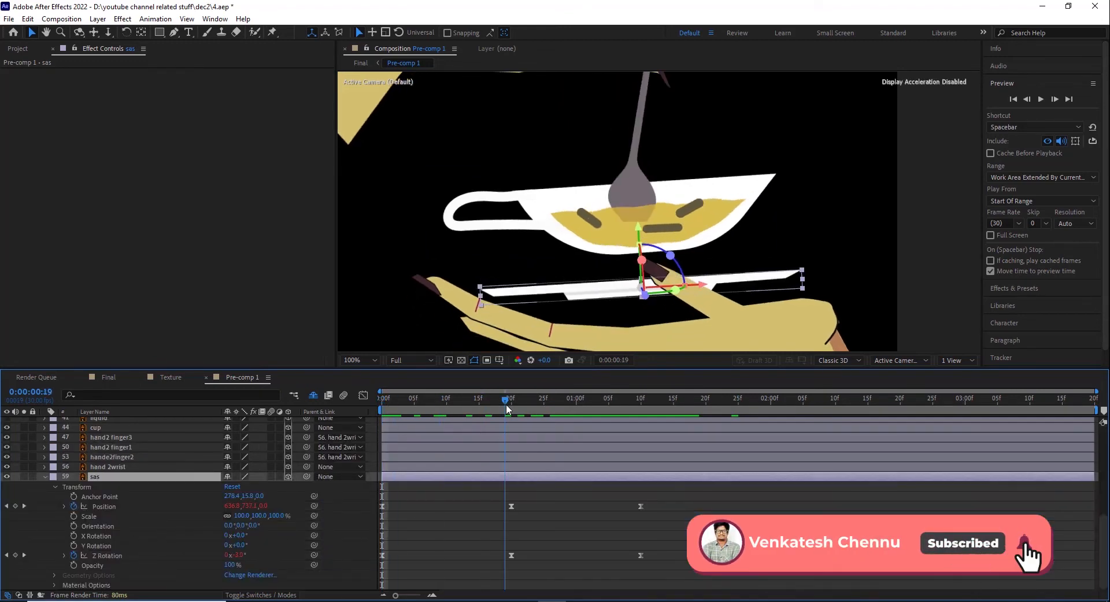
{"action": "left_click", "coordinate": [99, 506]}
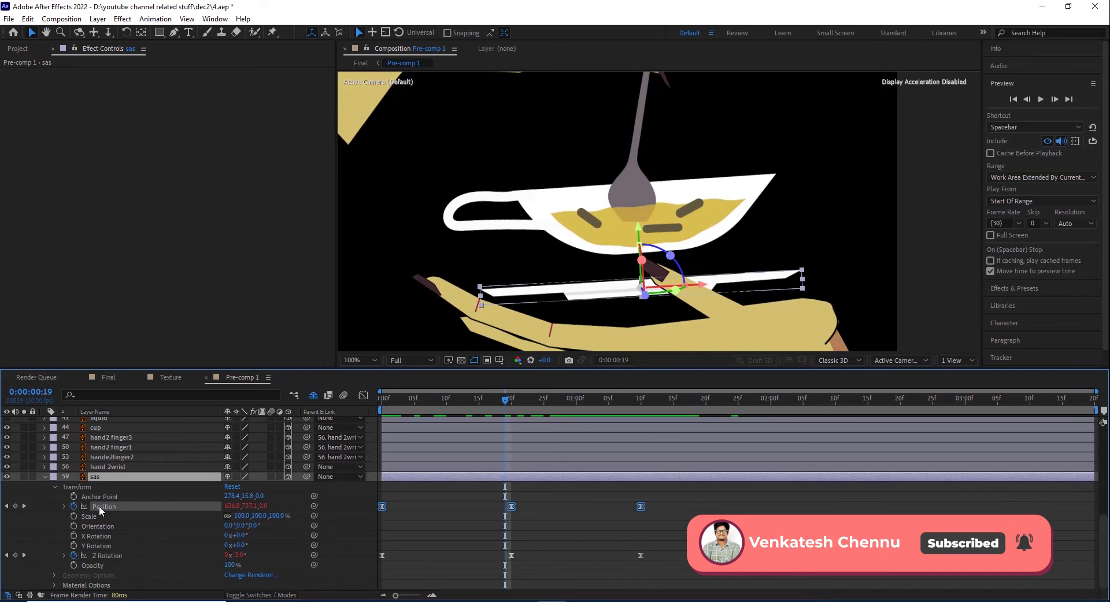
{"action": "left_click", "coordinate": [106, 556]}
{"action": "left_click_drag", "start_coordinate": [387, 400], "coordinate": [509, 408]}
{"action": "key", "text": "space"}
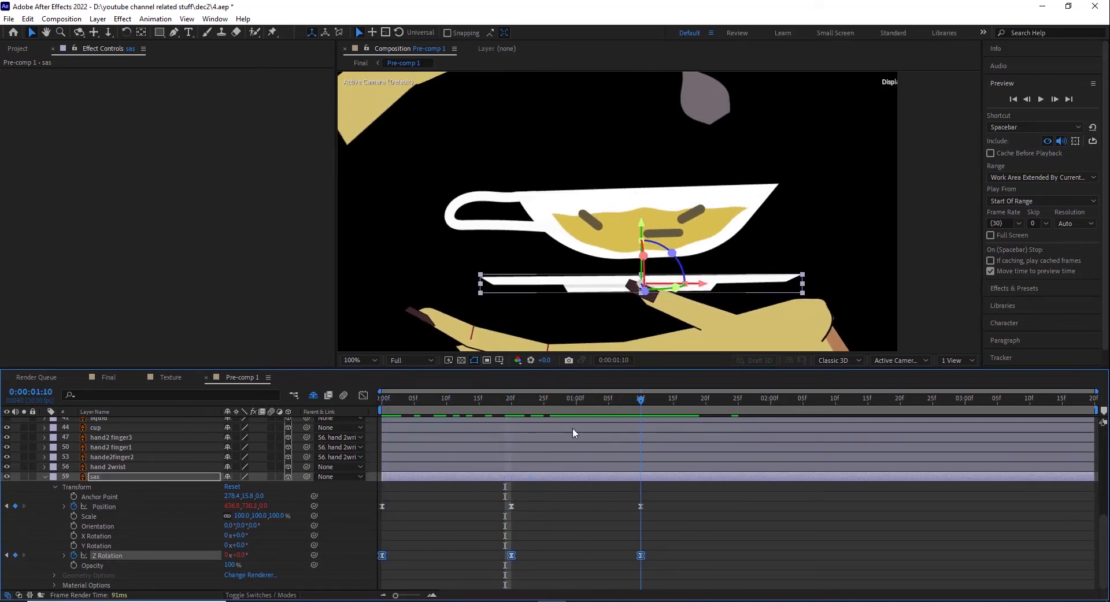
{"action": "left_click", "coordinate": [44, 477]}
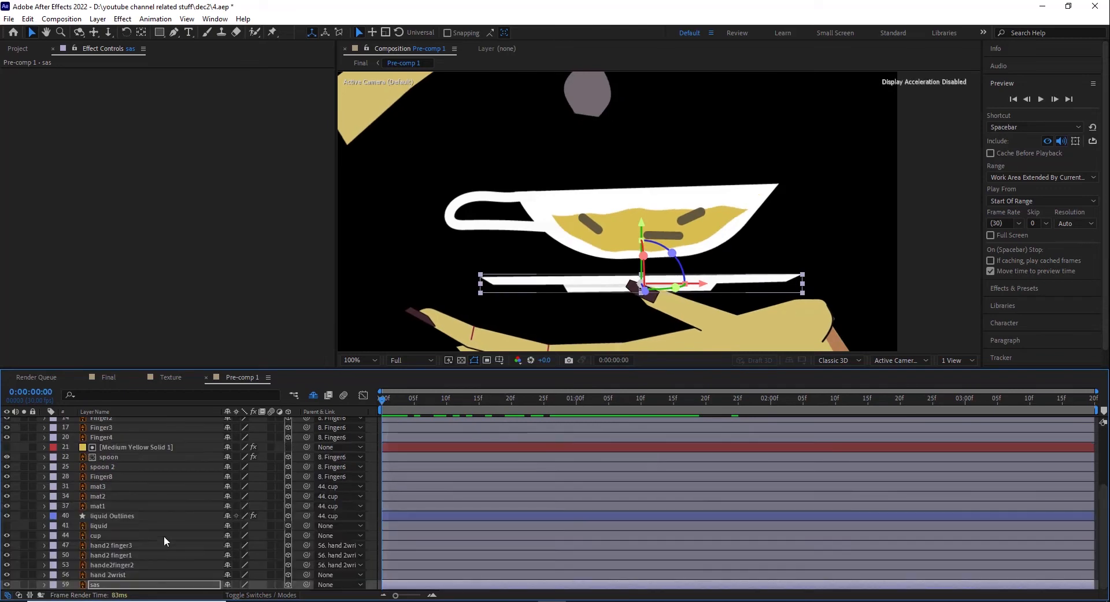
Step: Solo the lower hand's layers: hand 2wrist, hande2finger2, hand2 finger1 and hand2 finger3
{"action": "key", "text": "space"}
{"action": "left_click_drag", "start_coordinate": [609, 253], "coordinate": [575, 137]}
{"action": "left_click", "coordinate": [33, 33]}
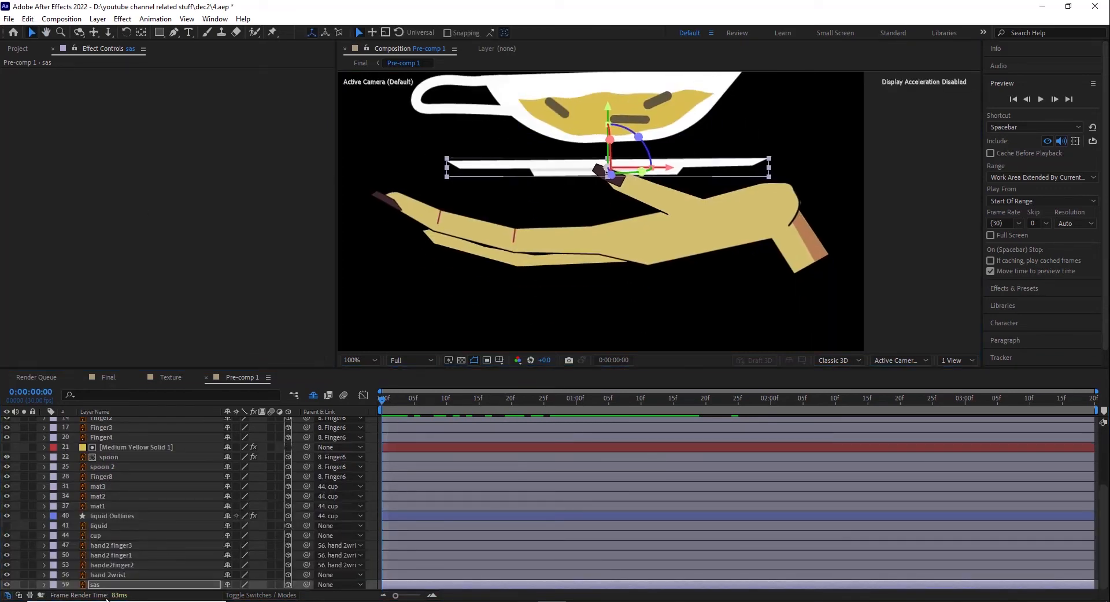
{"action": "left_click", "coordinate": [108, 577]}
{"action": "left_click", "coordinate": [24, 575]}
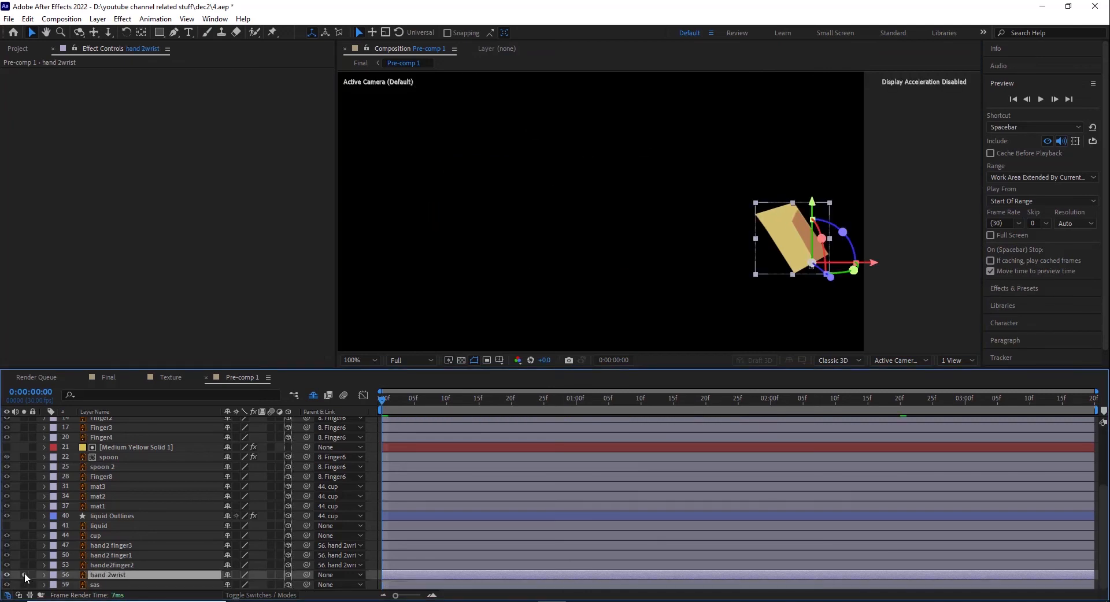
{"action": "left_click", "coordinate": [103, 565]}
{"action": "left_click", "coordinate": [25, 565]}
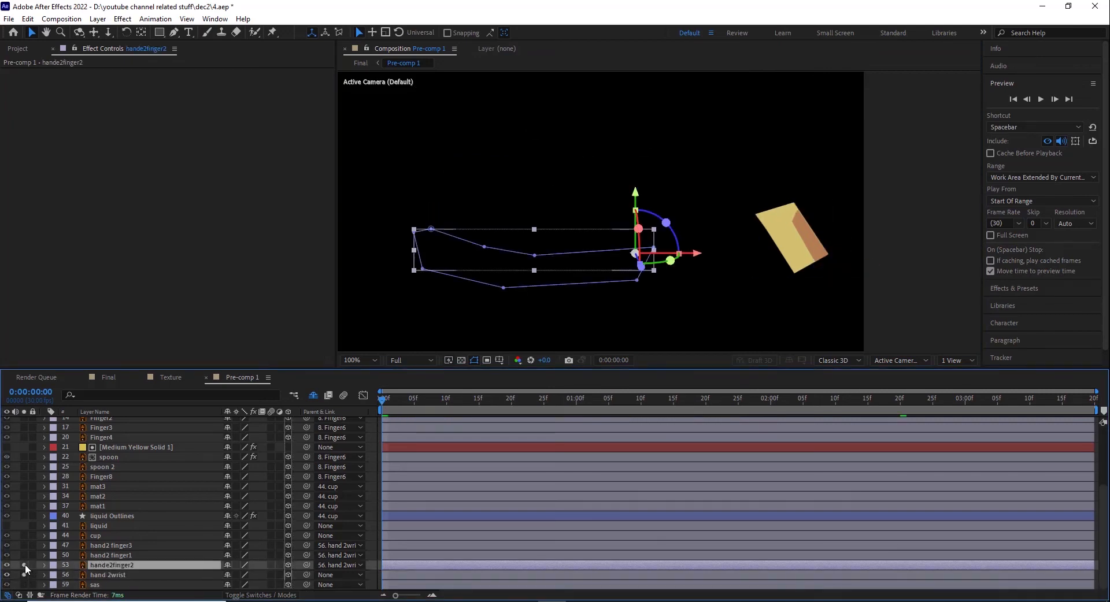
{"action": "left_click", "coordinate": [110, 555]}
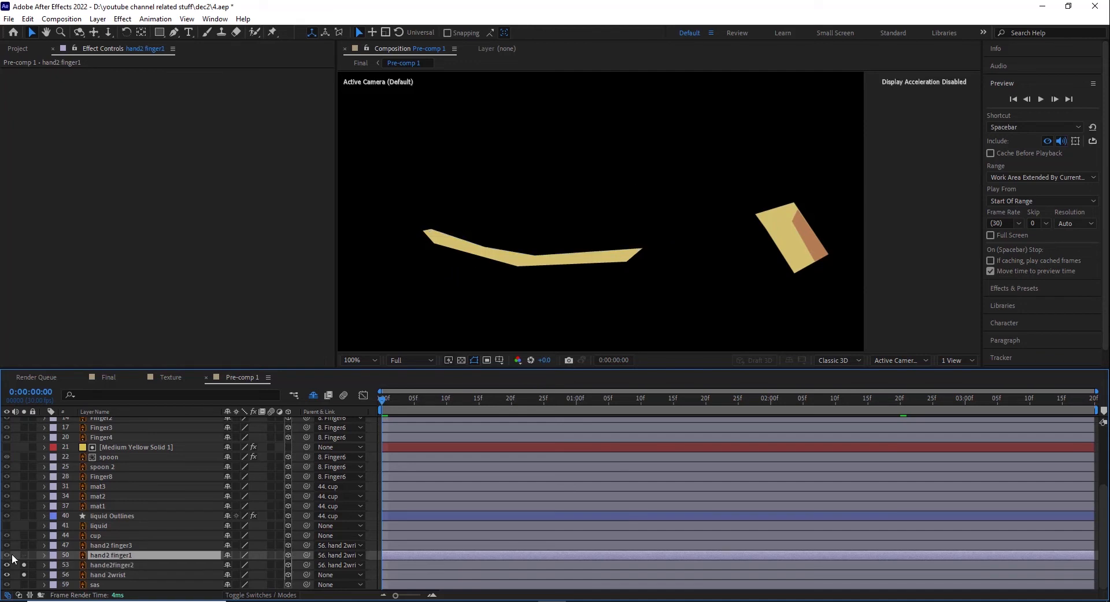
{"action": "left_click", "coordinate": [24, 556]}
{"action": "left_click", "coordinate": [109, 545]}
{"action": "left_click", "coordinate": [24, 546]}
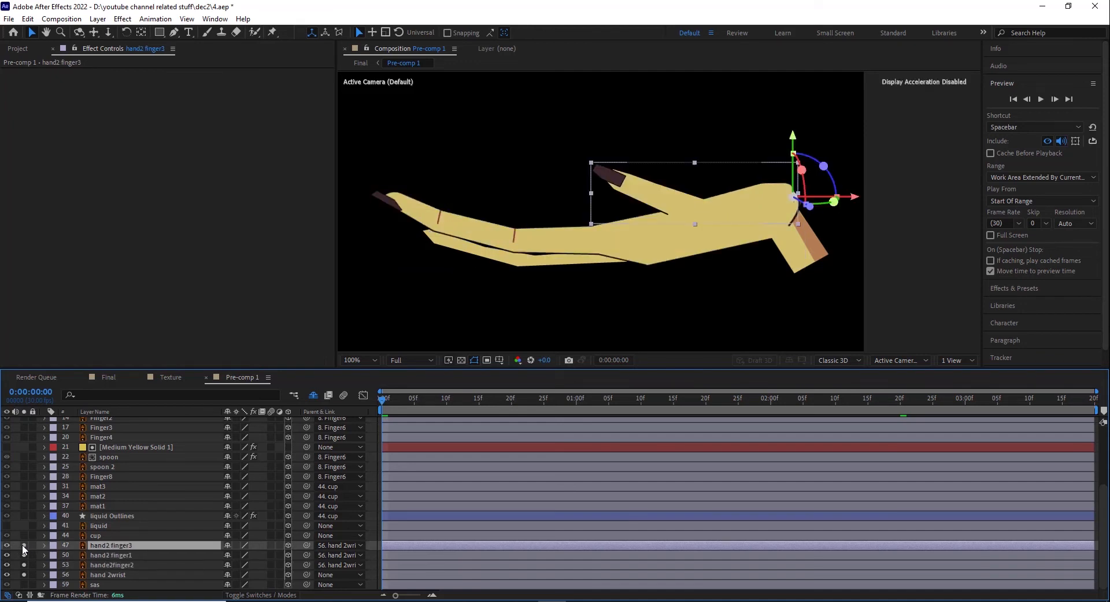
Step: Select the lower hand's wrist and finger layers in turn to examine which piece each one holds
{"action": "left_click", "coordinate": [110, 575]}
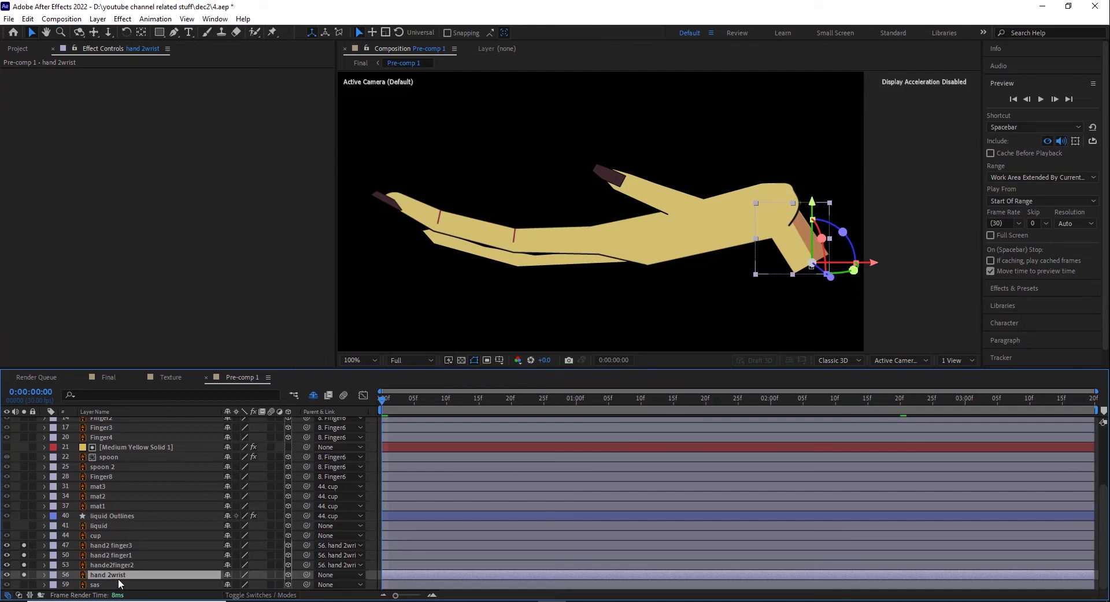
{"action": "left_click", "coordinate": [123, 566]}
{"action": "left_click", "coordinate": [123, 556]}
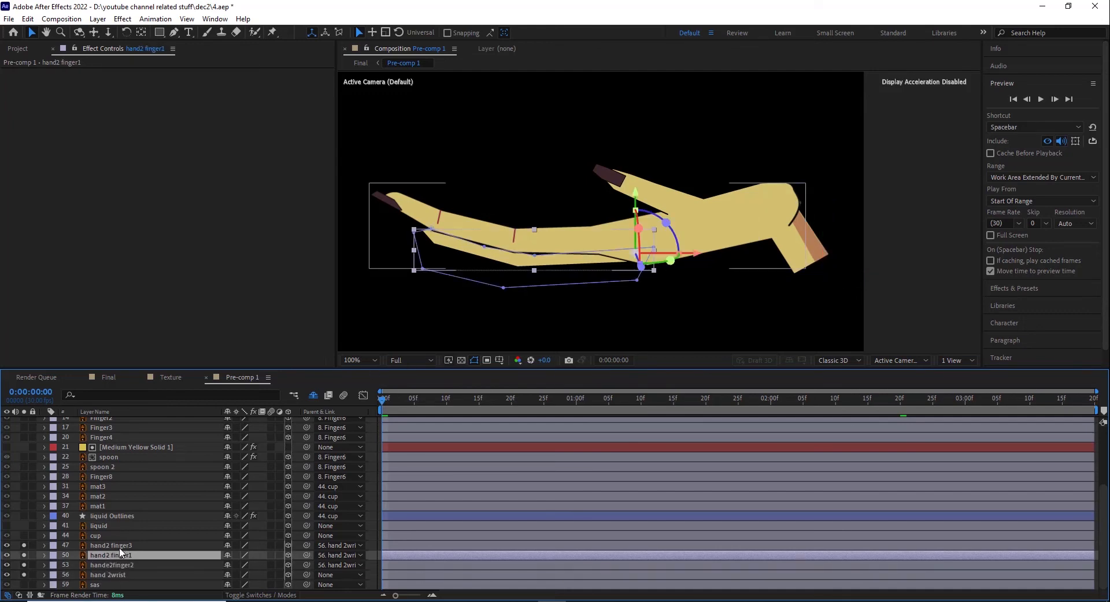
{"action": "left_click", "coordinate": [124, 546]}
{"action": "left_click", "coordinate": [130, 559]}
Step: Reveal hand 2wrist's transform properties and scrub the timeline to examine its Position and Z Rotation keyframes
{"action": "left_click", "coordinate": [114, 575]}
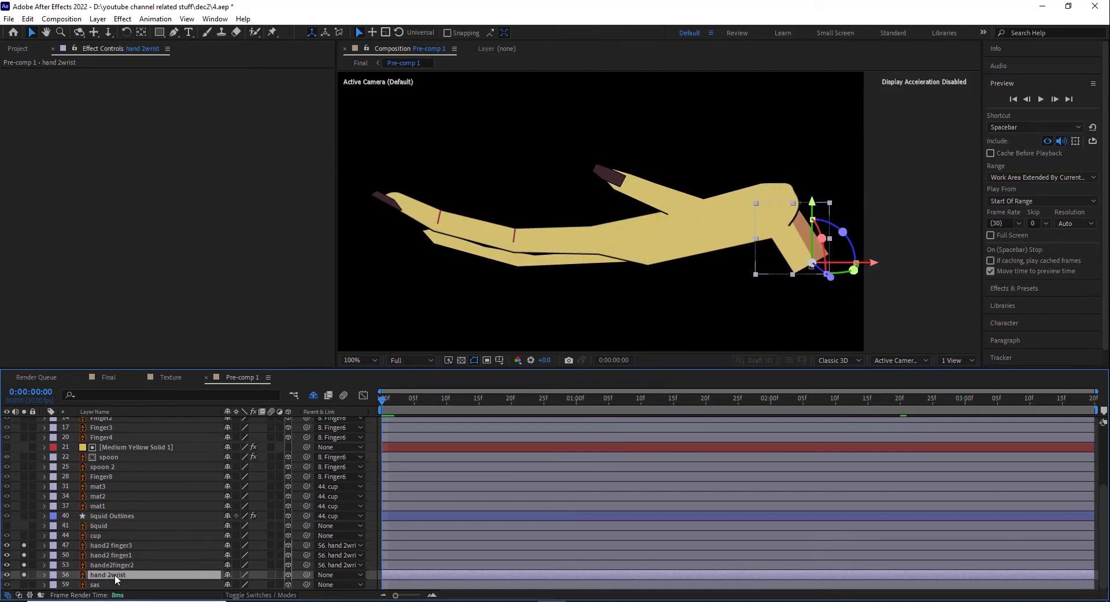
{"action": "left_click", "coordinate": [45, 576]}
{"action": "left_click", "coordinate": [55, 566]}
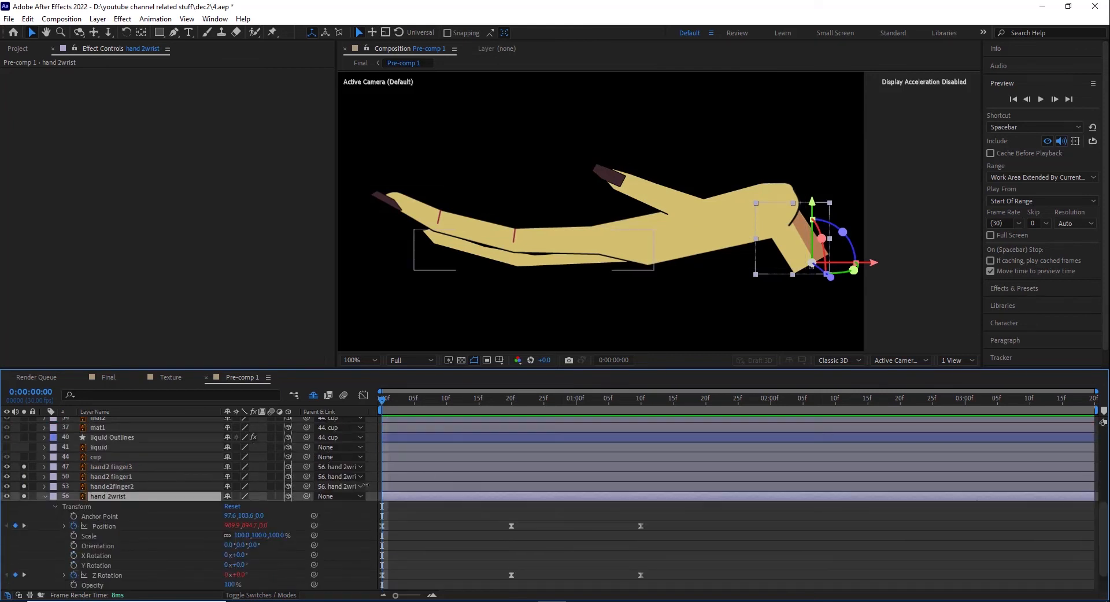
{"action": "left_click", "coordinate": [104, 526]}
{"action": "left_click", "coordinate": [108, 576]}
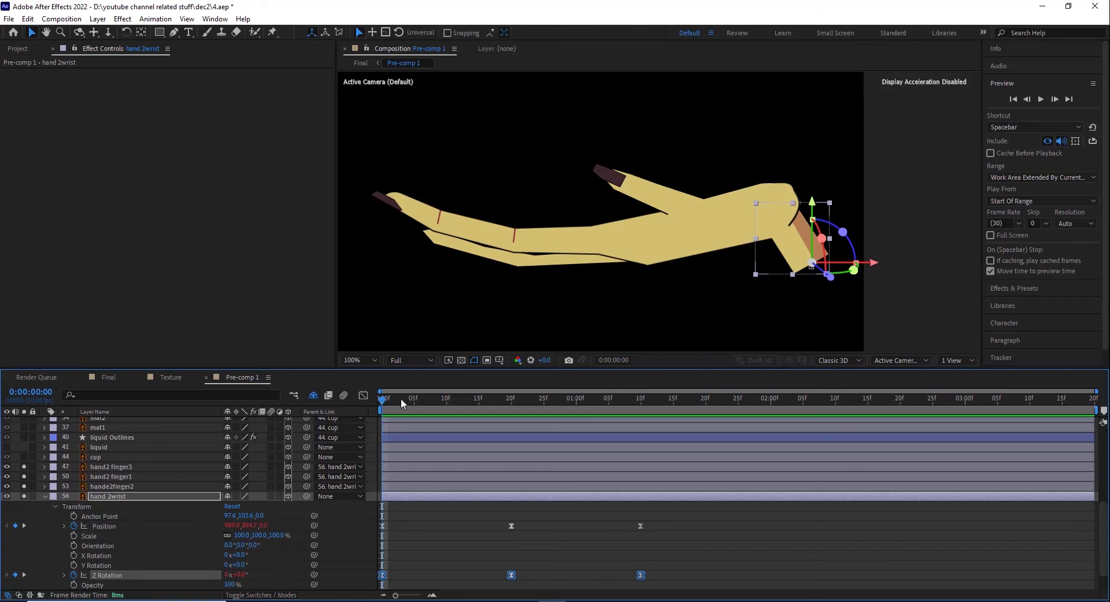
{"action": "left_click", "coordinate": [519, 405]}
{"action": "left_click_drag", "start_coordinate": [579, 414], "coordinate": [519, 418]}
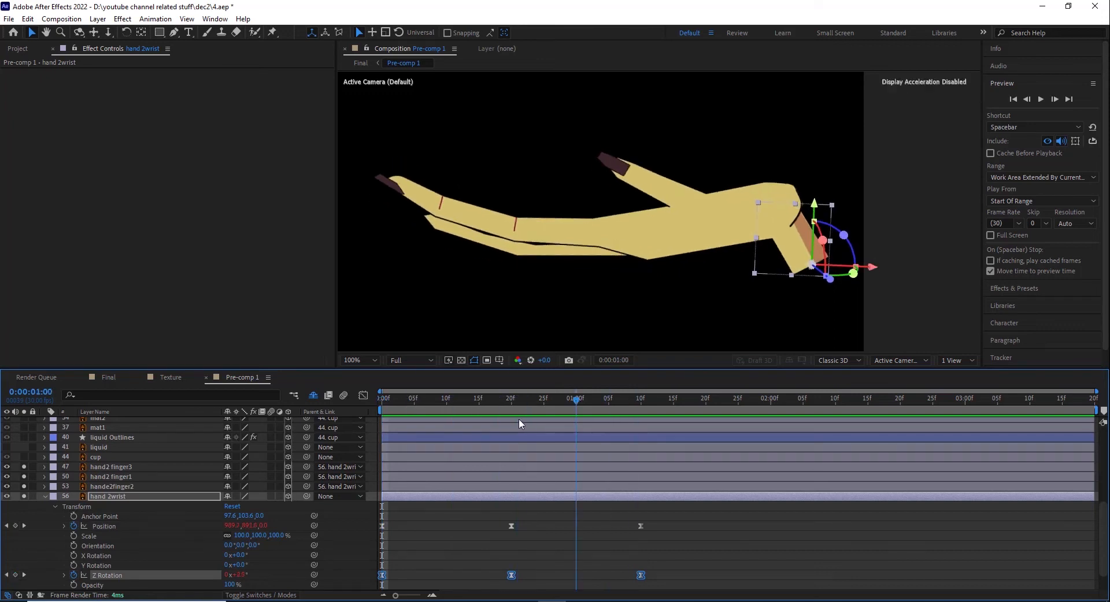
Step: Reveal hande2finger2's rotation properties and scrub to 0:00:00:18 to examine how the finger follows the wrist
{"action": "left_click", "coordinate": [122, 487]}
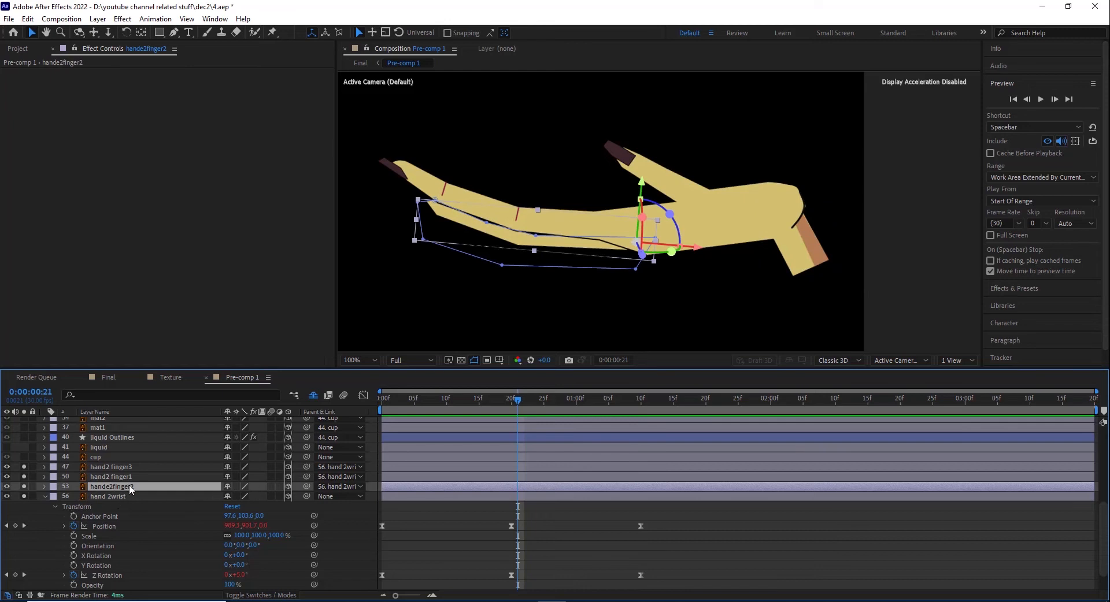
{"action": "left_click", "coordinate": [109, 487]}
{"action": "key", "text": "r"}
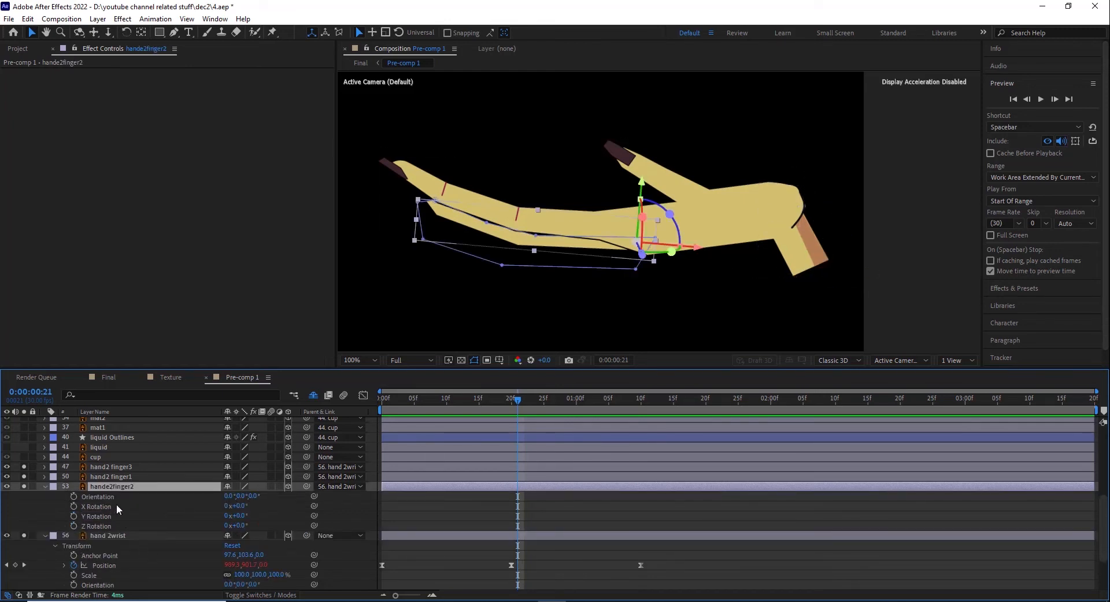
{"action": "left_click", "coordinate": [388, 403]}
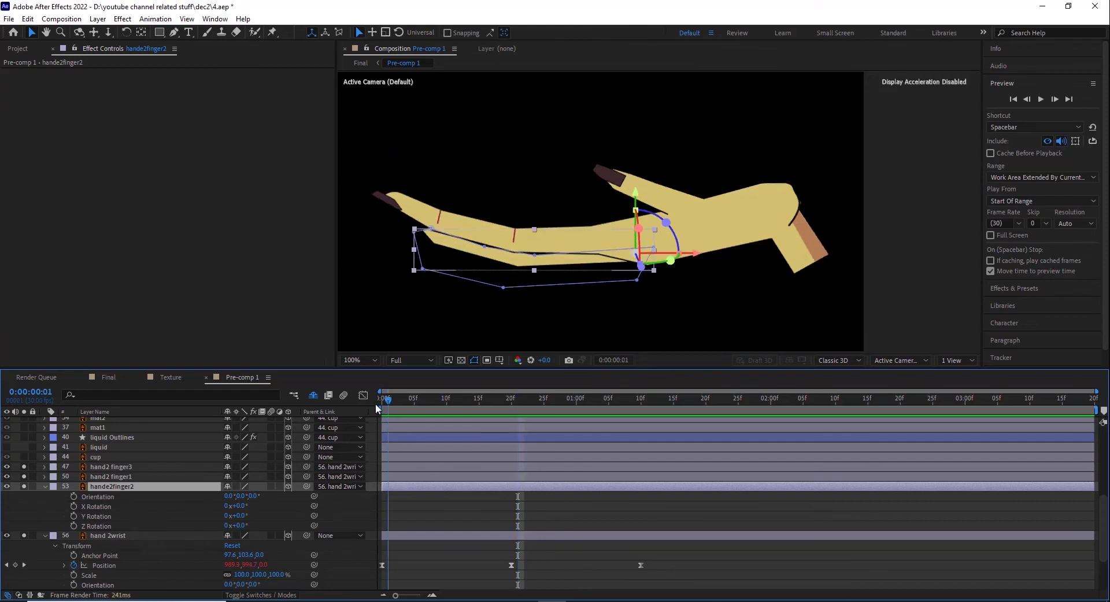
{"action": "left_click_drag", "start_coordinate": [376, 404], "coordinate": [500, 404]}
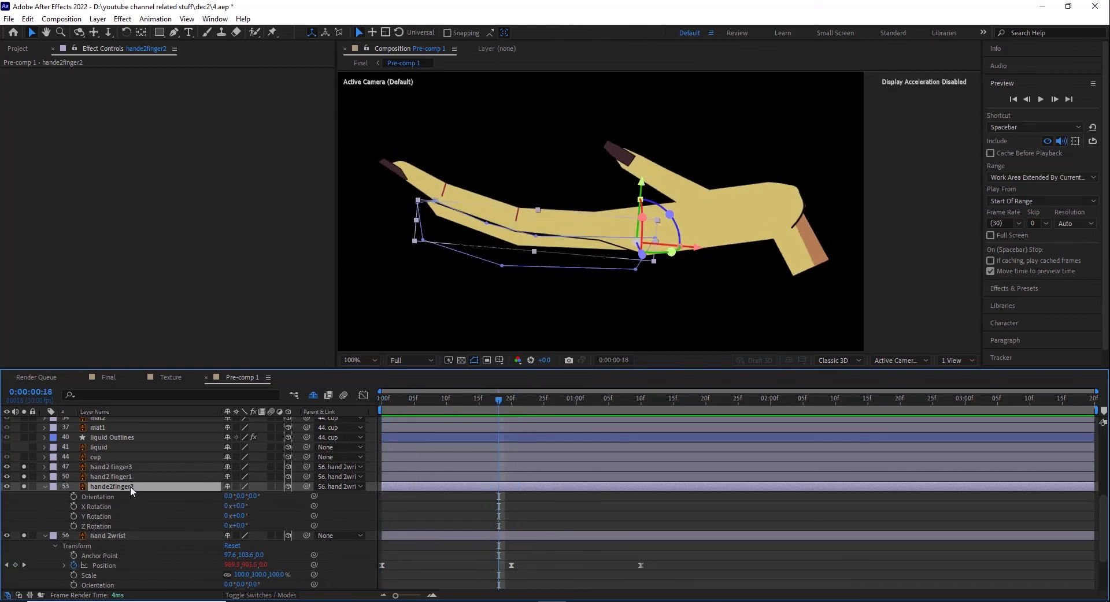
{"action": "left_click", "coordinate": [126, 536]}
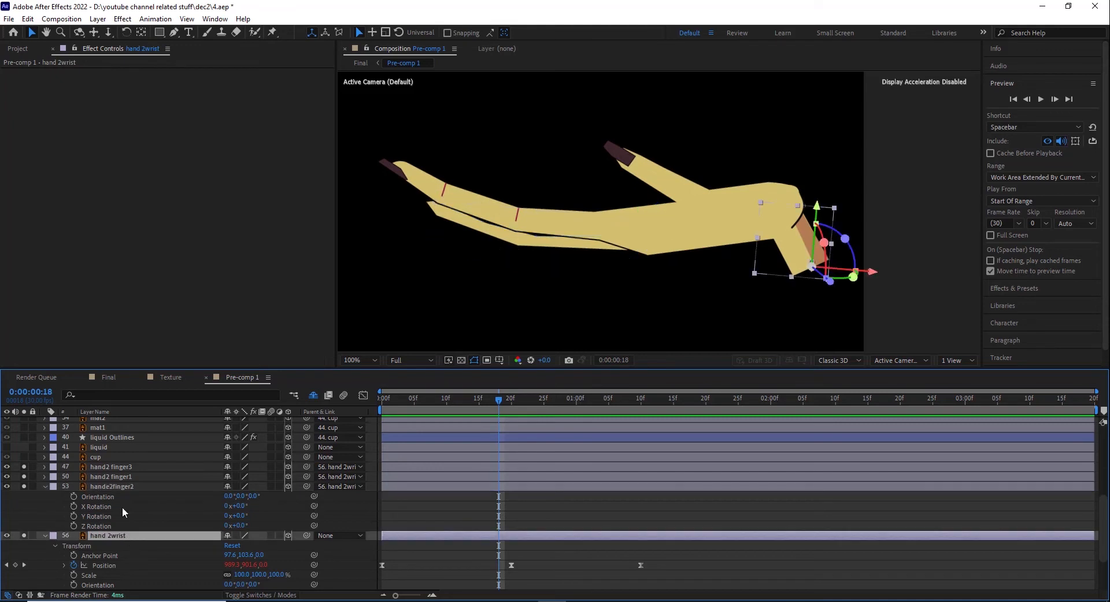
Step: Expand hand2 finger1 and hand2 finger3, and scrub to 0:00:01:08 to examine finger3's transform keyframes
{"action": "left_click", "coordinate": [119, 478]}
{"action": "left_click", "coordinate": [44, 477]}
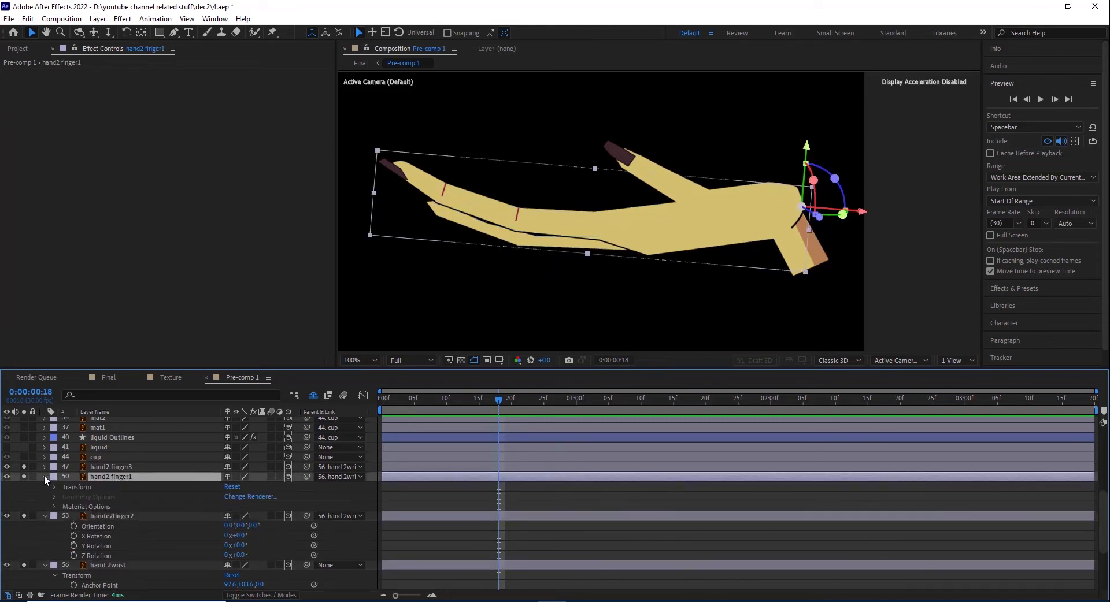
{"action": "left_click", "coordinate": [75, 468]}
{"action": "left_click", "coordinate": [45, 467]}
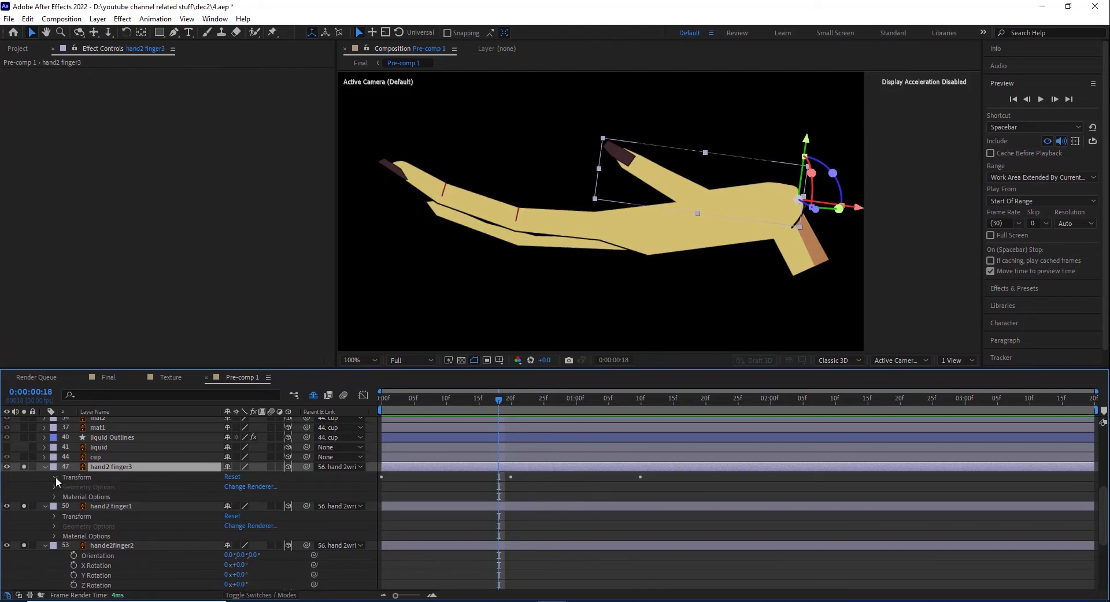
{"action": "left_click", "coordinate": [55, 478]}
{"action": "left_click_drag", "start_coordinate": [412, 401], "coordinate": [627, 442]}
Step: Adjust hand2 finger3's Z Rotation easing in the speed graph by lengthening the middle keyframe's incoming influence
{"action": "left_click_drag", "start_coordinate": [359, 516], "coordinate": [671, 564]}
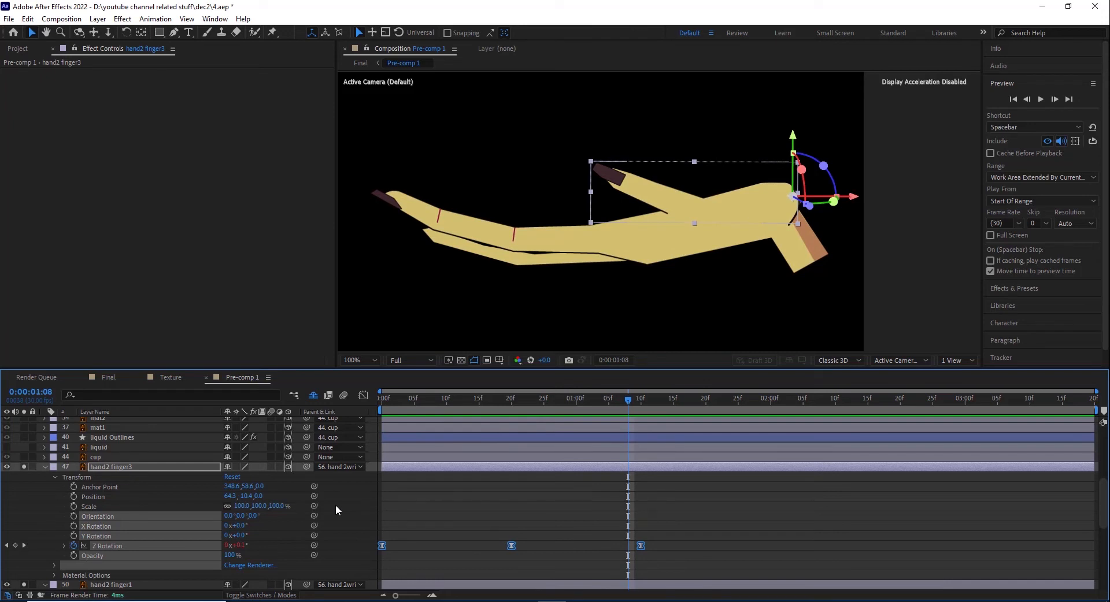
{"action": "left_click", "coordinate": [364, 395]}
{"action": "right_click", "coordinate": [485, 527]}
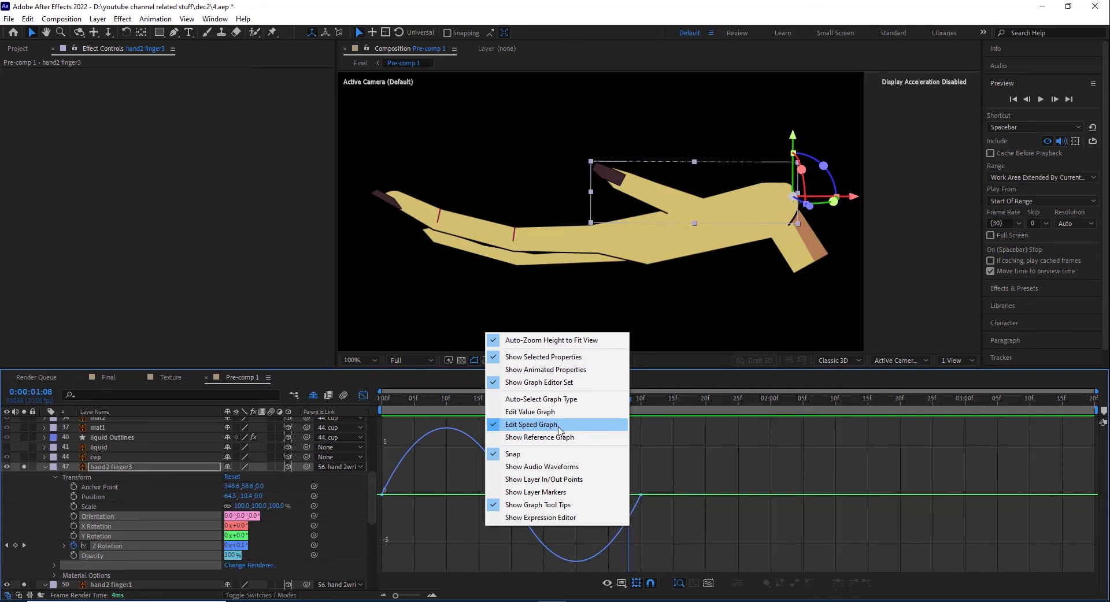
{"action": "left_click", "coordinate": [430, 506]}
{"action": "left_click_drag", "start_coordinate": [455, 483], "coordinate": [550, 515]}
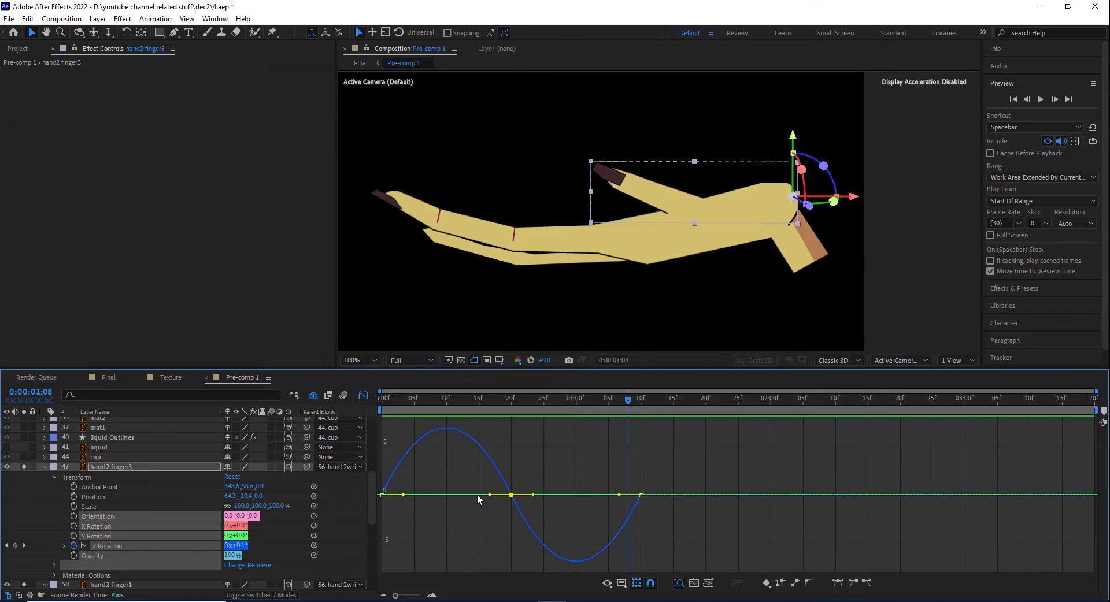
{"action": "left_click_drag", "start_coordinate": [490, 495], "coordinate": [469, 506]}
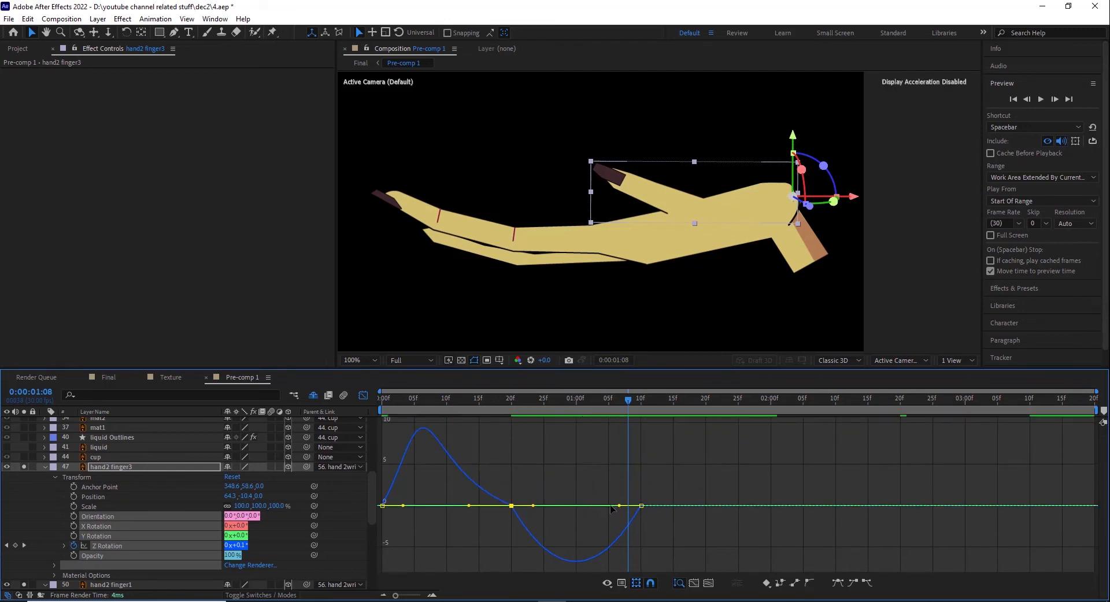
{"action": "left_click", "coordinate": [363, 395]}
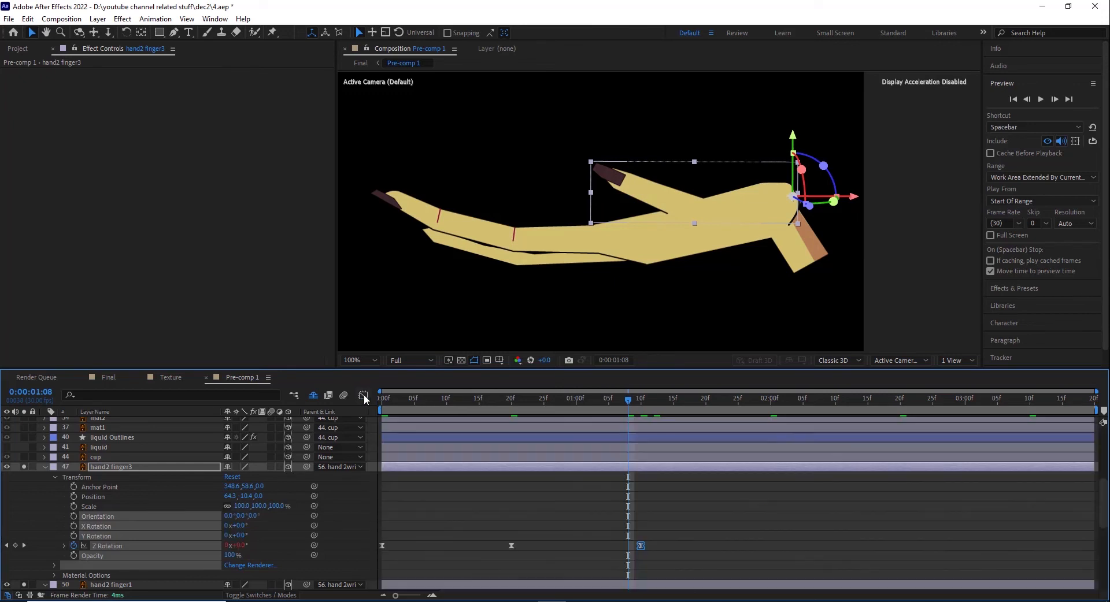
Step: Collapse hand2 finger3's properties and turn off solo for the lower hand's three finger layers and wrist
{"action": "left_click", "coordinate": [45, 467]}
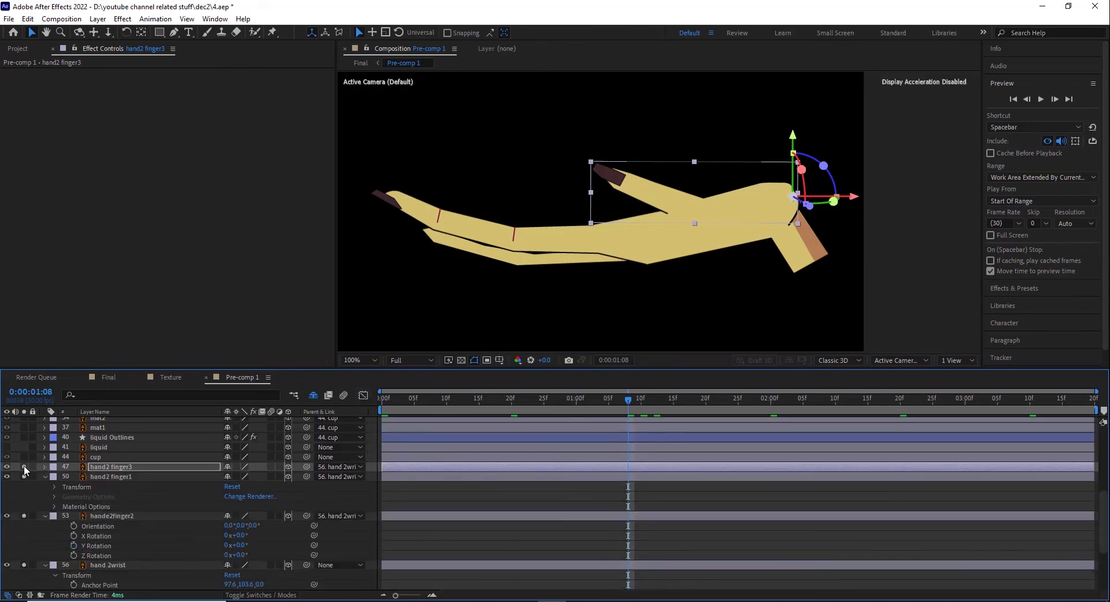
{"action": "left_click", "coordinate": [24, 468]}
{"action": "left_click", "coordinate": [24, 477]}
{"action": "left_click", "coordinate": [24, 516]}
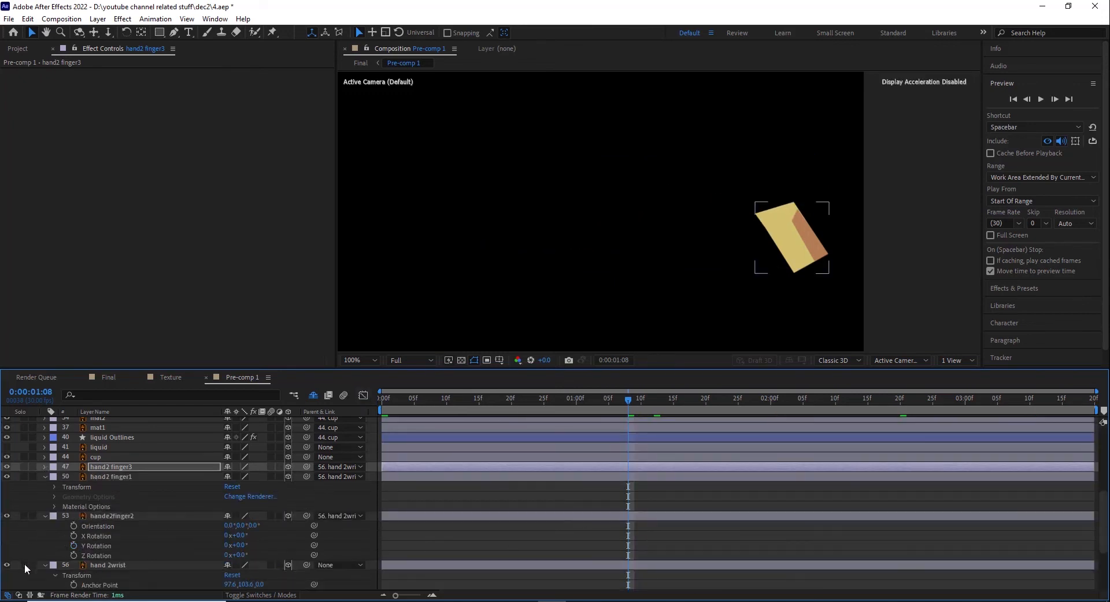
{"action": "left_click", "coordinate": [23, 565]}
{"action": "scroll", "coordinate": [96, 557], "scroll_direction": "down", "scroll_amount": 3}
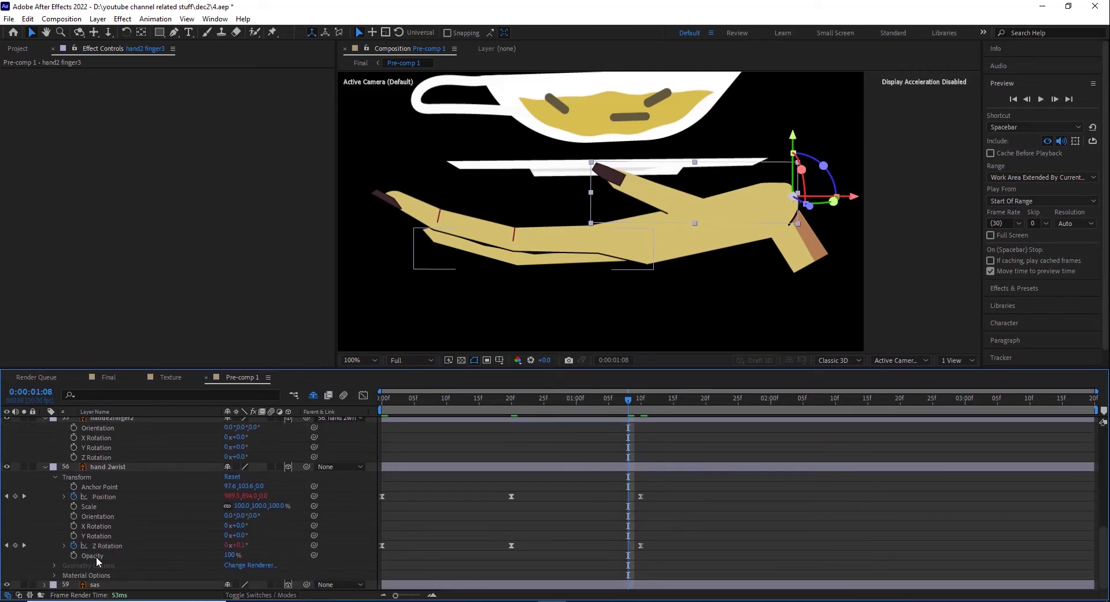
{"action": "scroll", "coordinate": [96, 556], "scroll_direction": "up", "scroll_amount": 10}
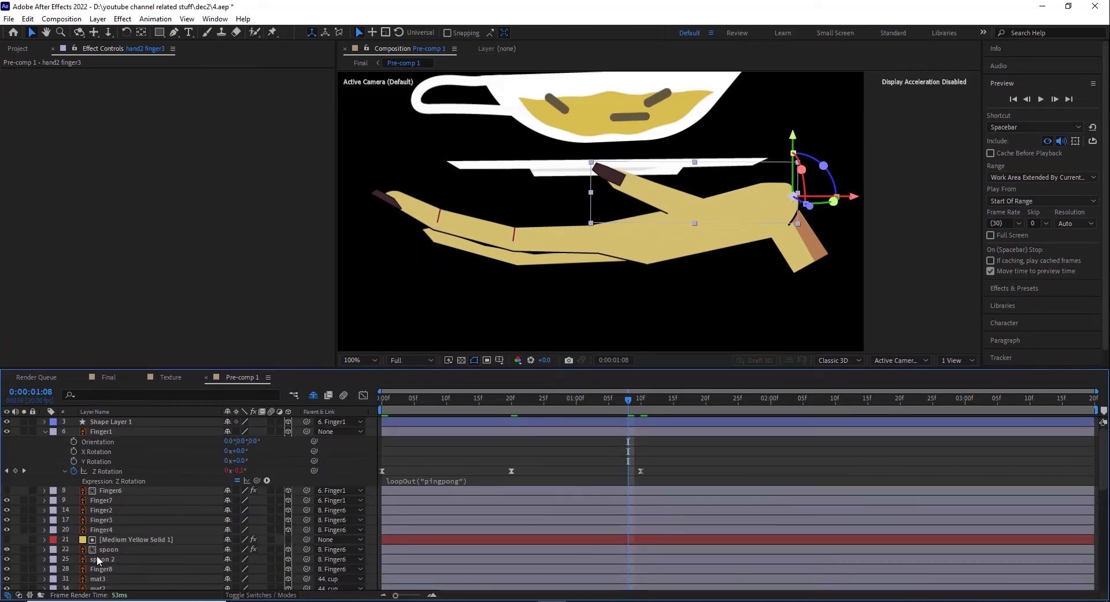
Step: Select Medium Yellow Solid 1 and scrub around 0:00:00:18 to examine how its masked area tints the dipping spoon
{"action": "left_click", "coordinate": [148, 539]}
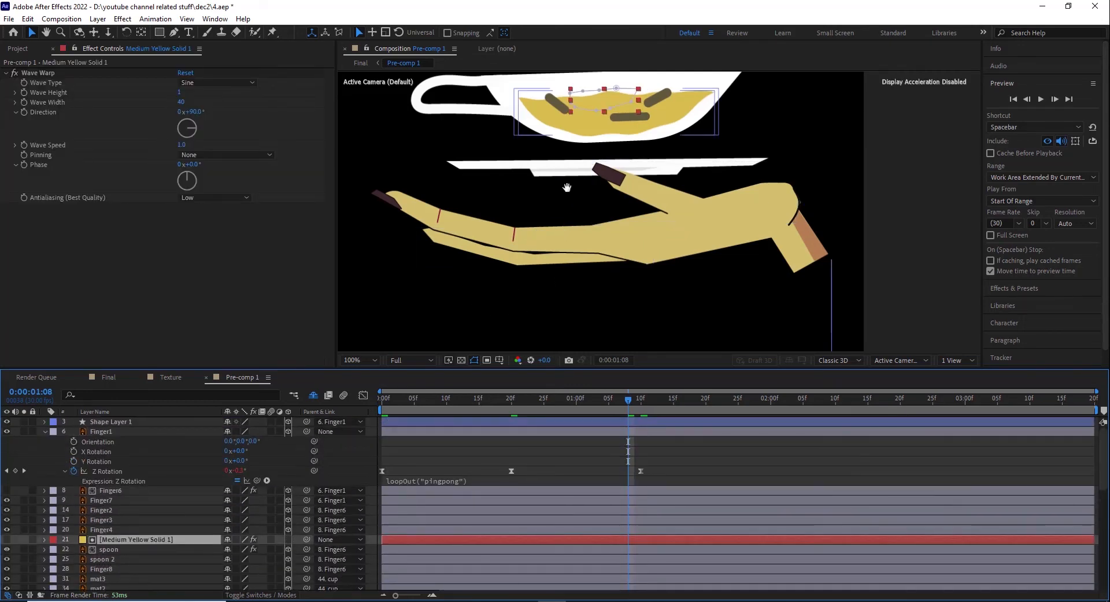
{"action": "left_click_drag", "start_coordinate": [567, 187], "coordinate": [593, 272]}
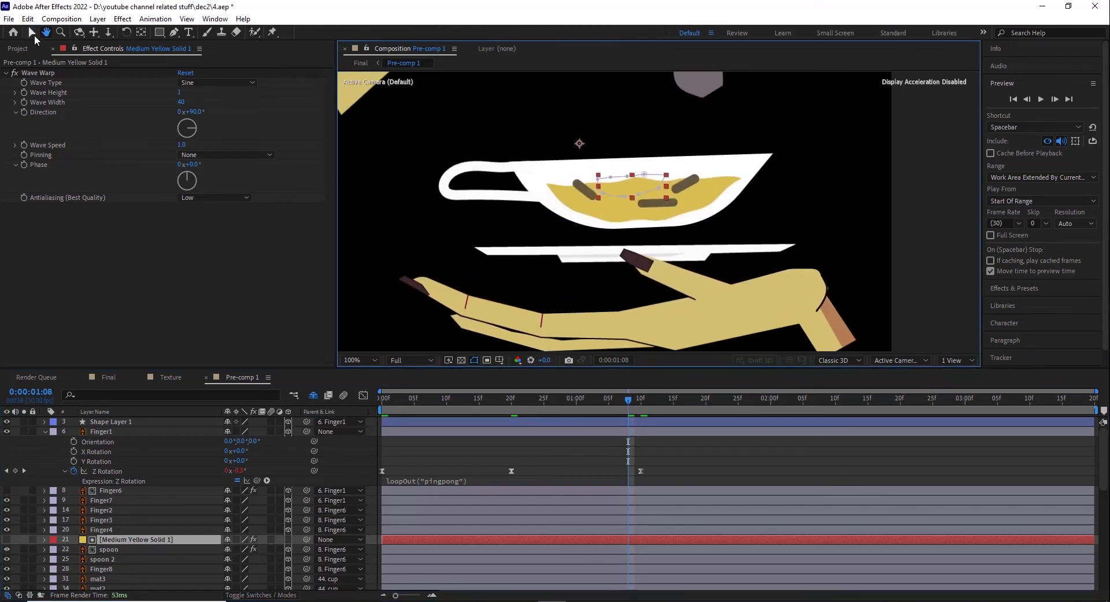
{"action": "left_click", "coordinate": [31, 32]}
{"action": "left_click_drag", "start_coordinate": [382, 404], "coordinate": [499, 411]}
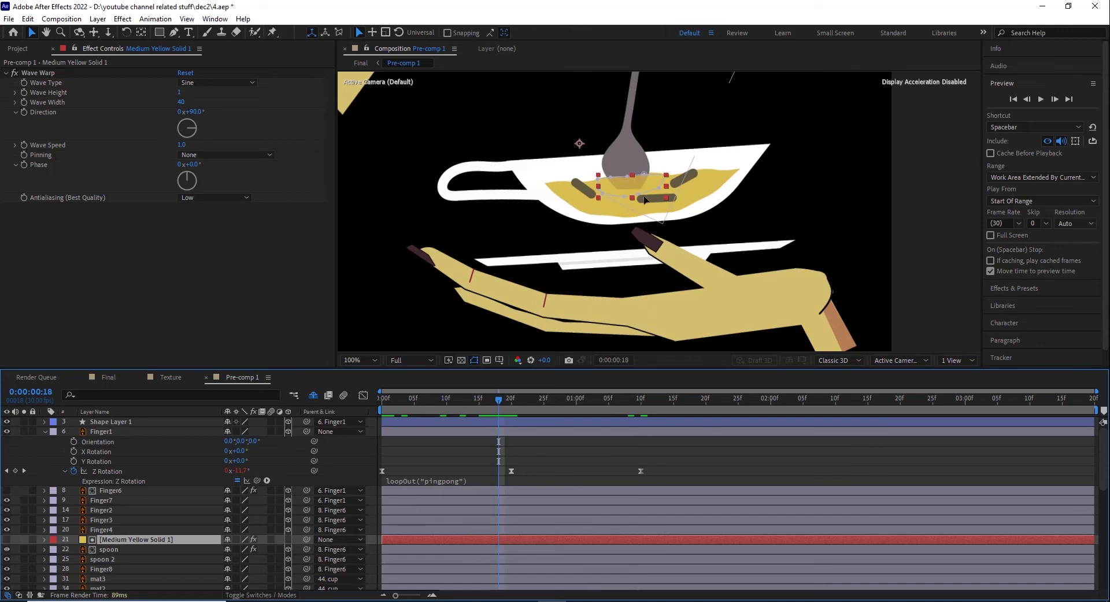
{"action": "scroll", "coordinate": [641, 182], "scroll_direction": "up", "scroll_amount": 1}
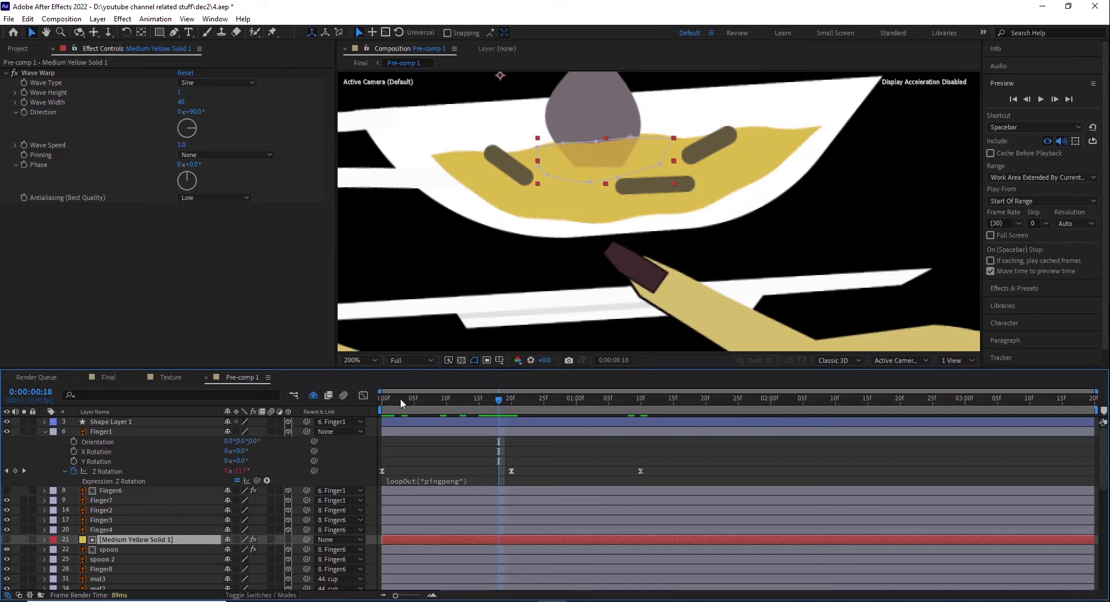
{"action": "left_click_drag", "start_coordinate": [384, 401], "coordinate": [519, 400]}
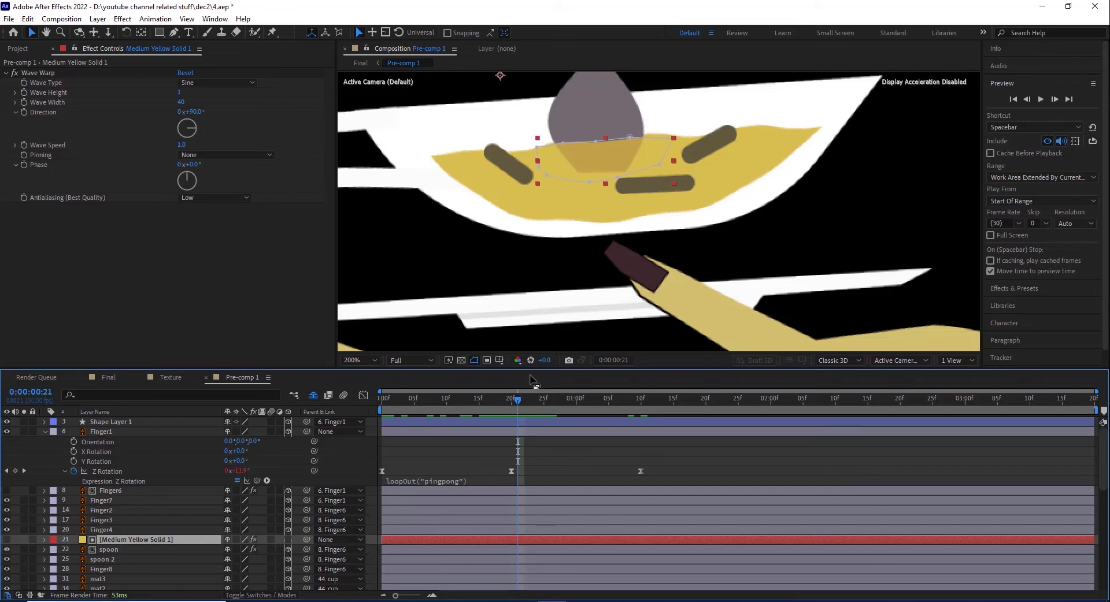
{"action": "left_click_drag", "start_coordinate": [512, 404], "coordinate": [492, 386]}
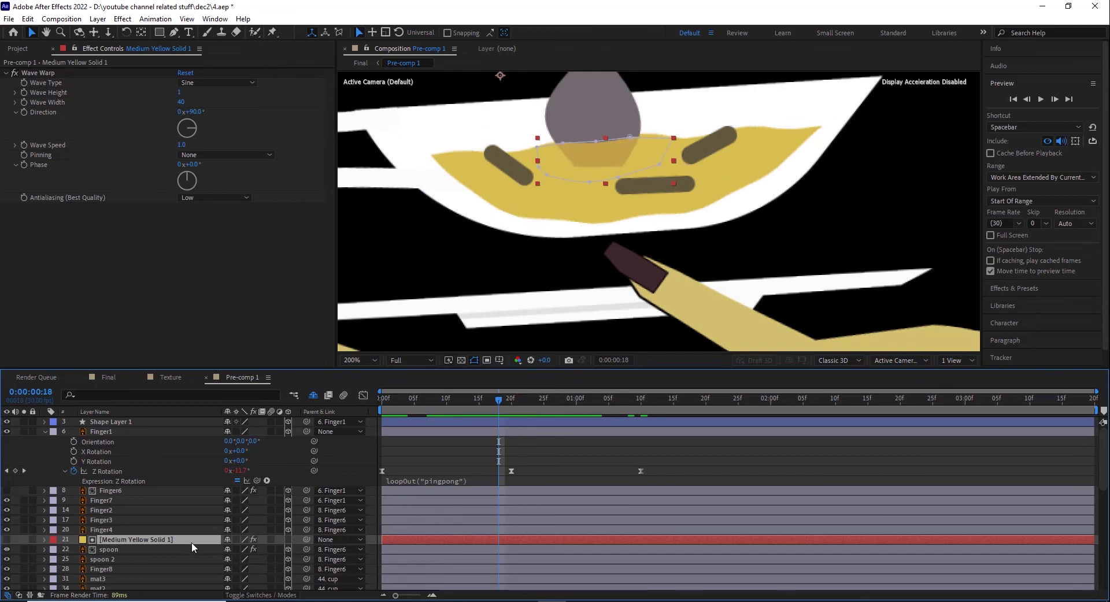
Step: Set the spoon layer to No Track Matte and examine Medium Yellow Solid 1's mask outline over the liquid
{"action": "left_click", "coordinate": [242, 596]}
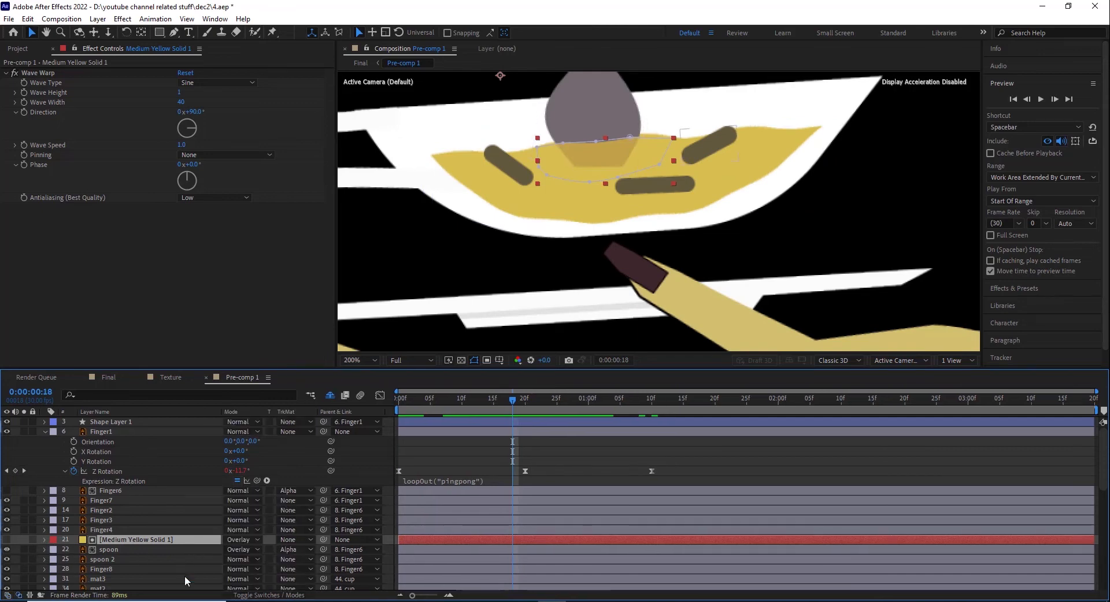
{"action": "left_click", "coordinate": [102, 550]}
{"action": "left_click", "coordinate": [292, 550]}
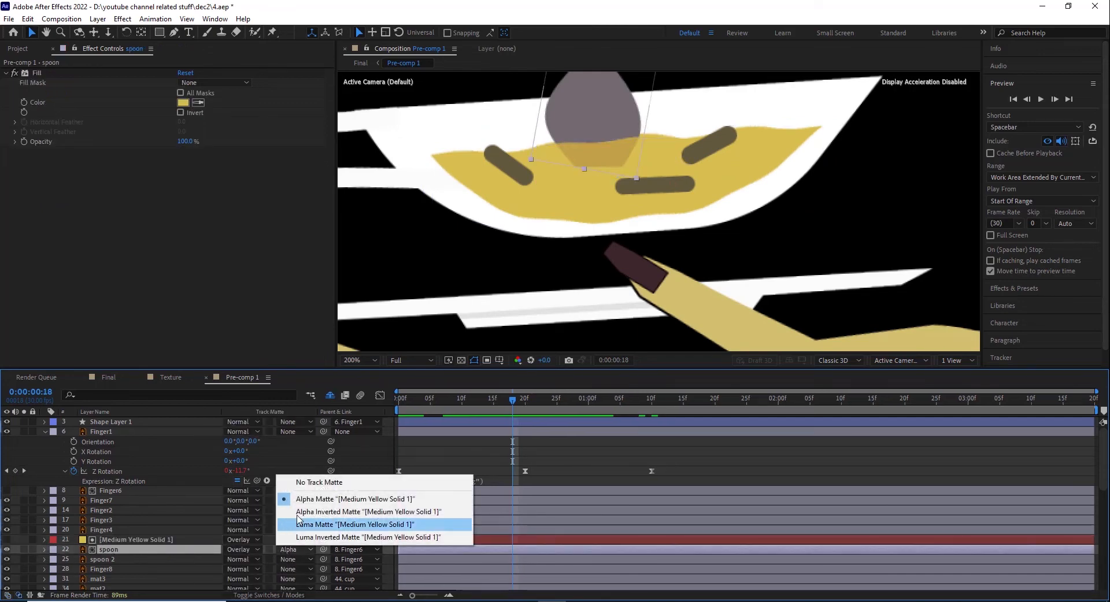
{"action": "left_click", "coordinate": [306, 483]}
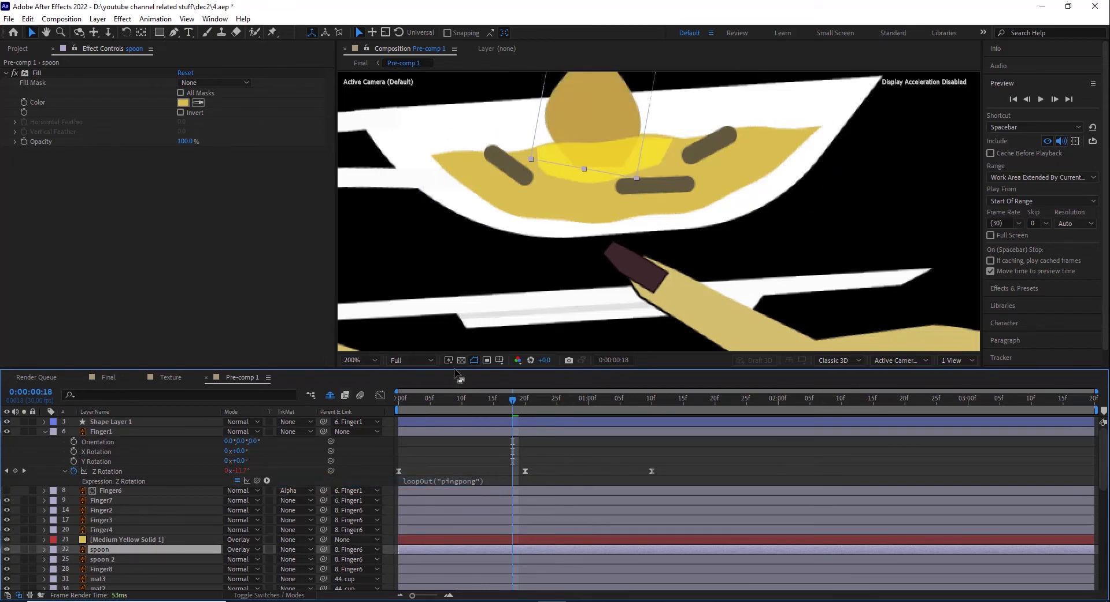
{"action": "left_click", "coordinate": [472, 362]}
{"action": "left_click", "coordinate": [101, 541]}
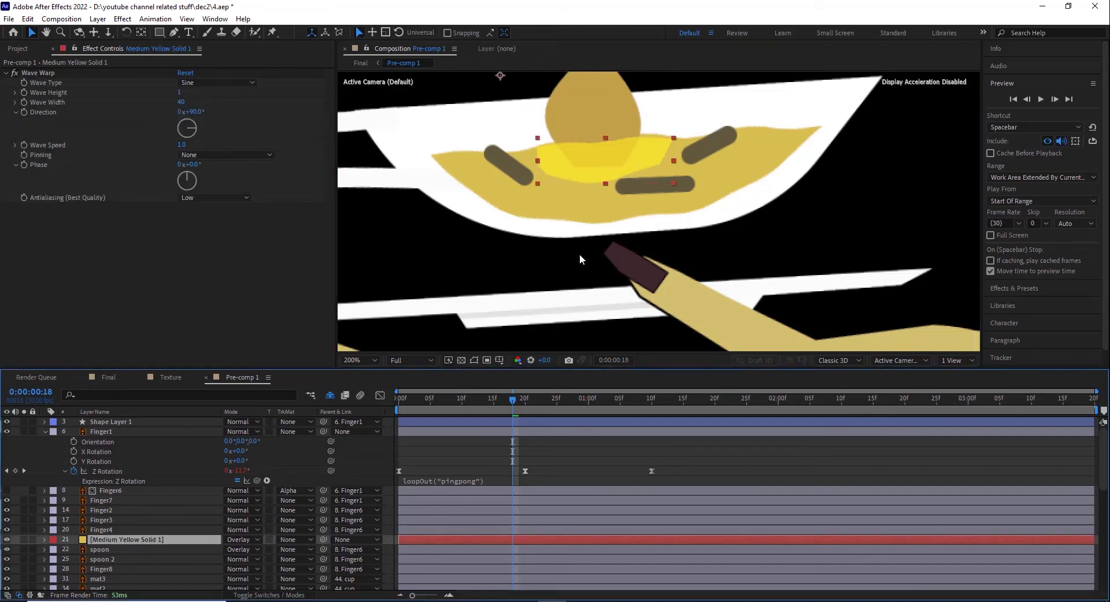
{"action": "left_click", "coordinate": [474, 360]}
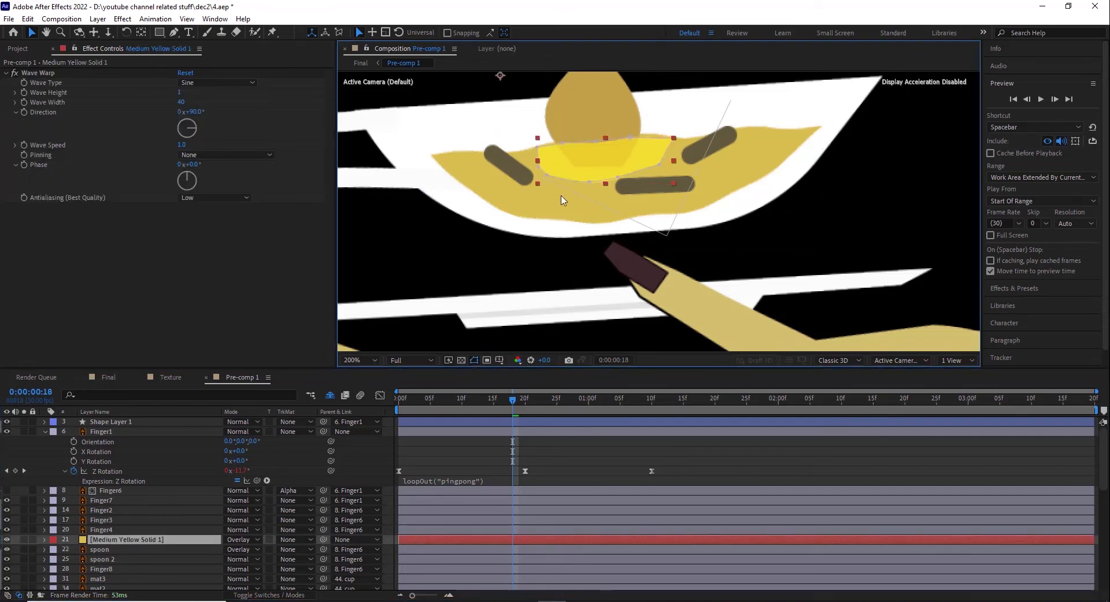
Step: Select the spoon and spoon 2 layers in turn to compare the filled copy with the original
{"action": "left_click", "coordinate": [101, 552]}
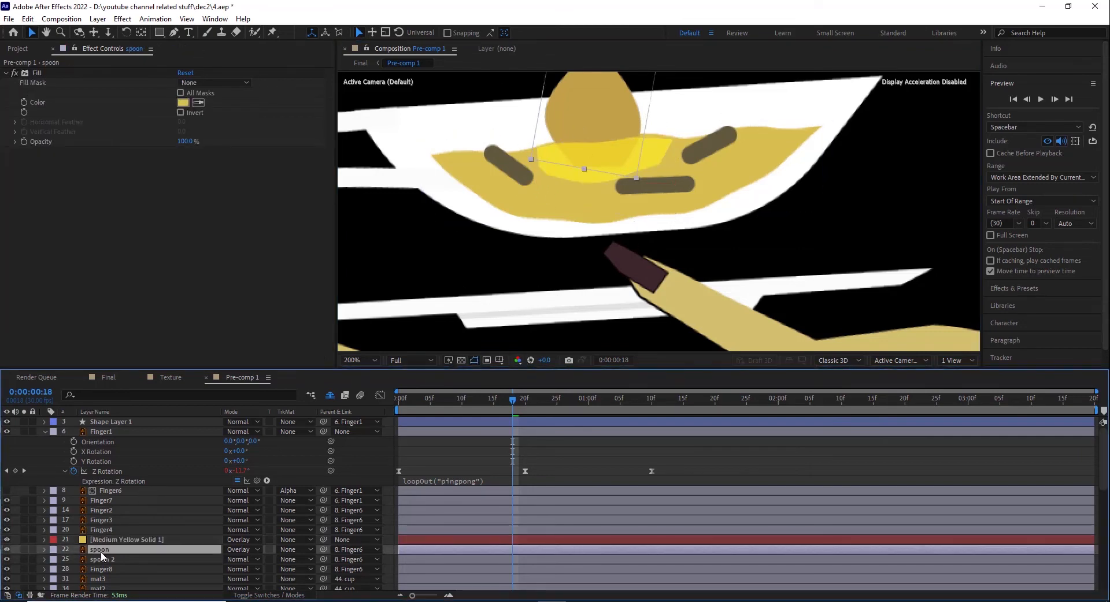
{"action": "scroll", "coordinate": [652, 190], "scroll_direction": "down", "scroll_amount": 3}
{"action": "scroll", "coordinate": [647, 178], "scroll_direction": "up", "scroll_amount": 2}
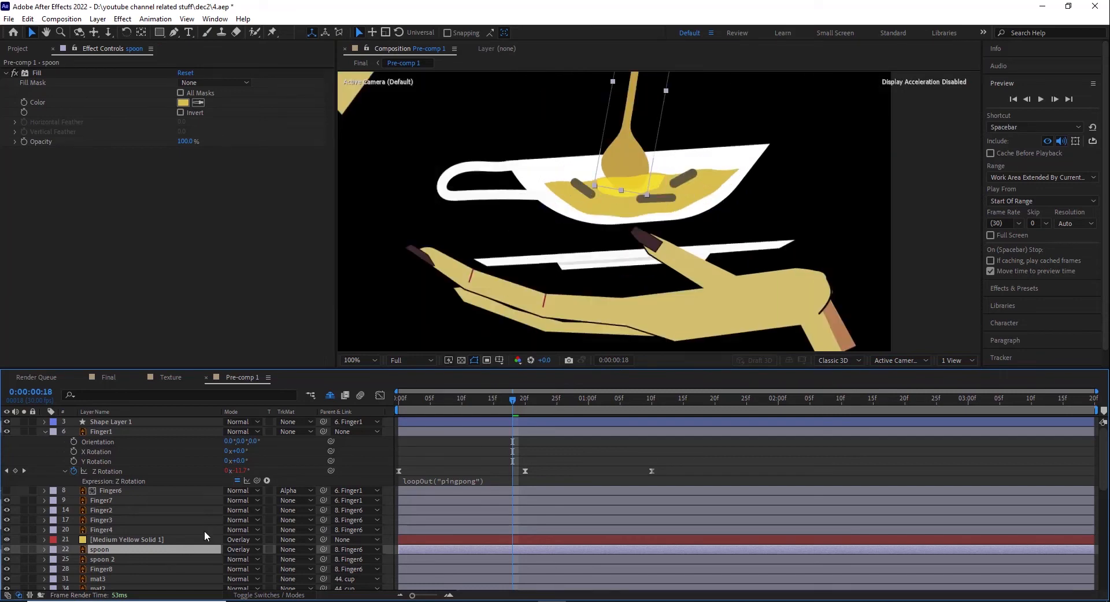
{"action": "left_click", "coordinate": [106, 558]}
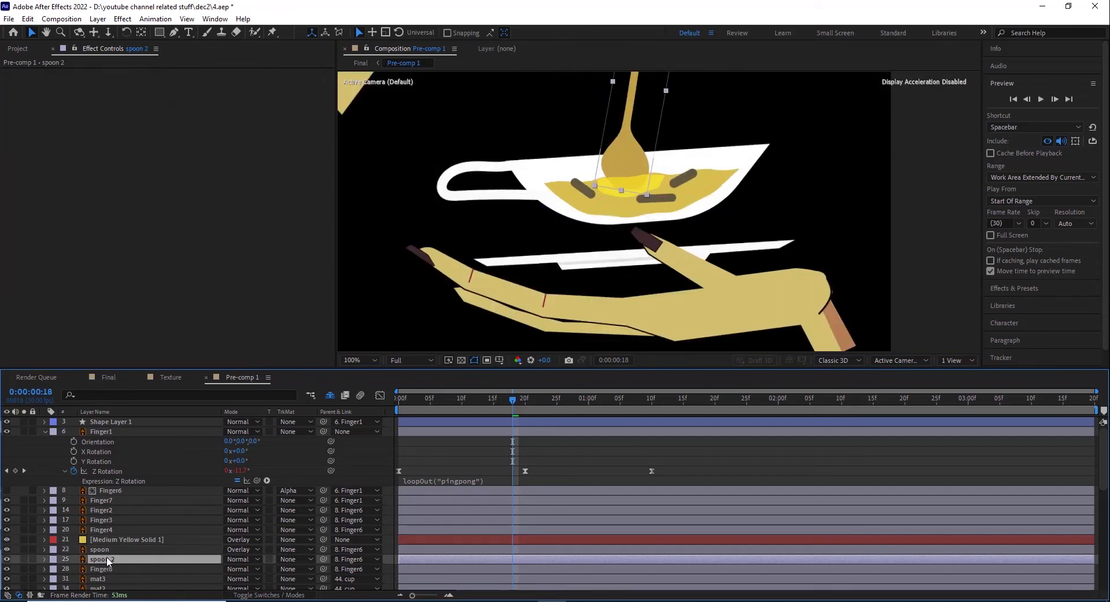
{"action": "left_click", "coordinate": [103, 552]}
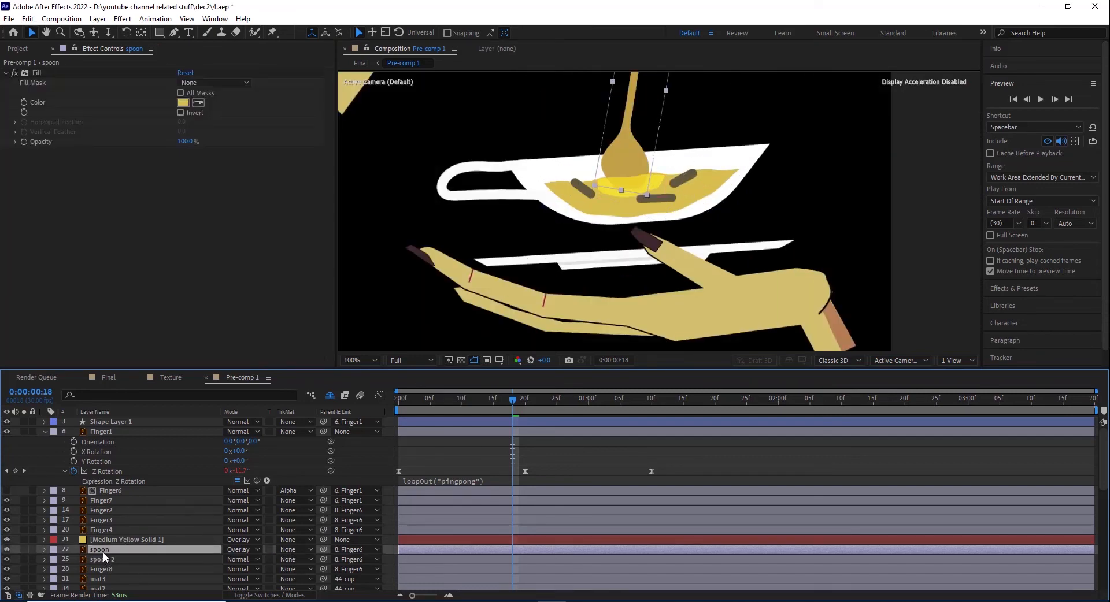
Step: Set the spoon layer's track matte to Alpha Matte "[Medium Yellow Solid 1]" and check the tinted tip at 0:00:00:19
{"action": "left_click", "coordinate": [296, 549]}
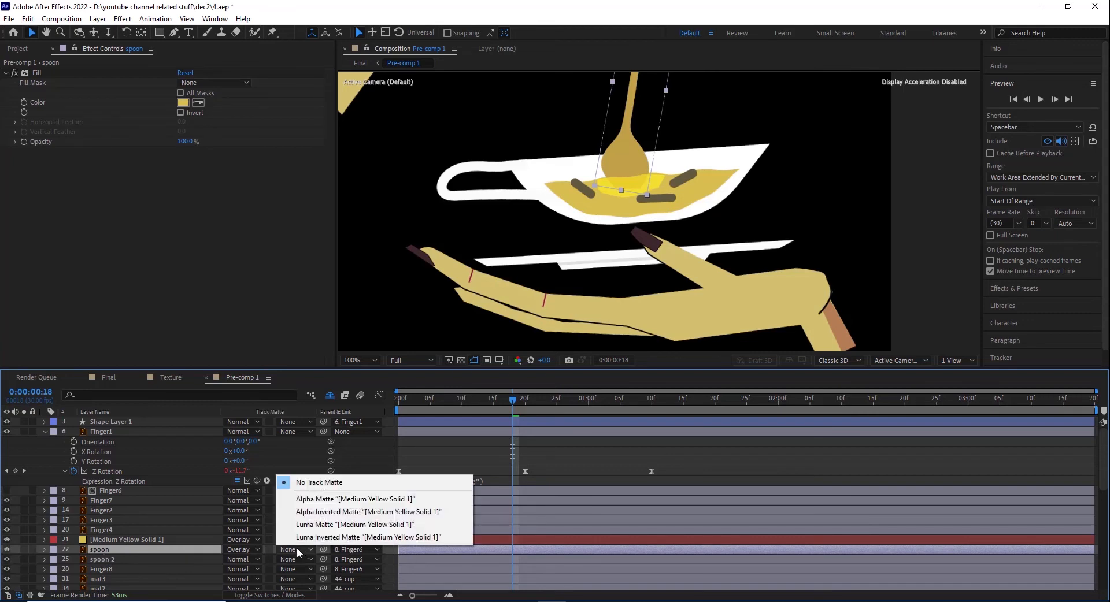
{"action": "left_click", "coordinate": [324, 501]}
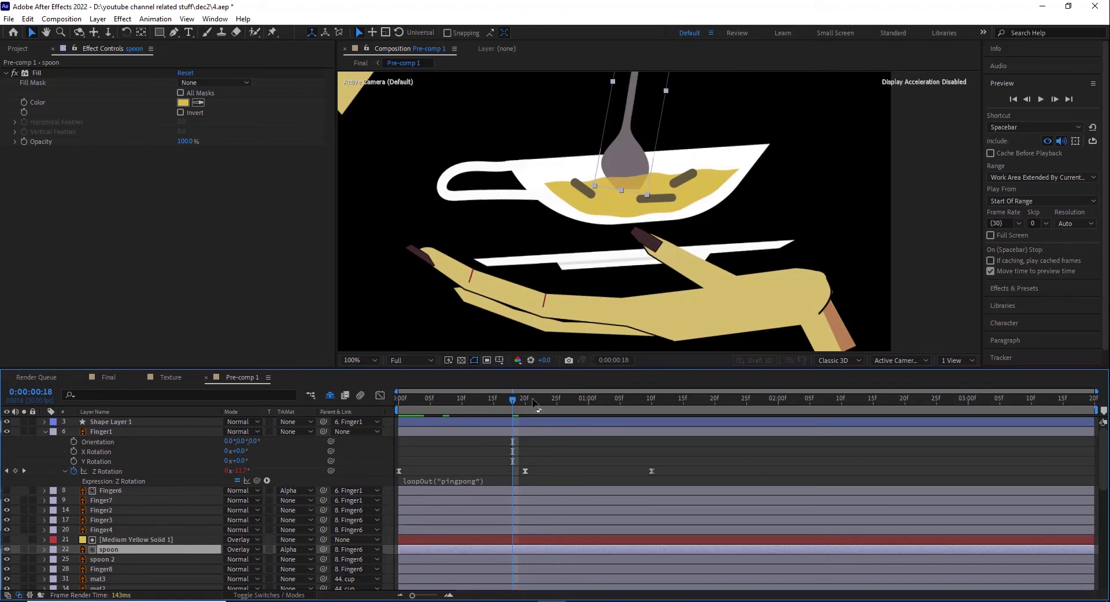
{"action": "mouse_move", "coordinate": [507, 397]}
{"action": "left_mouse_down"}
{"action": "mouse_move", "coordinate": [488, 399]}
{"action": "mouse_move", "coordinate": [519, 403]}
{"action": "left_mouse_up"}
{"action": "scroll", "coordinate": [658, 167], "scroll_direction": "up", "scroll_amount": 2}
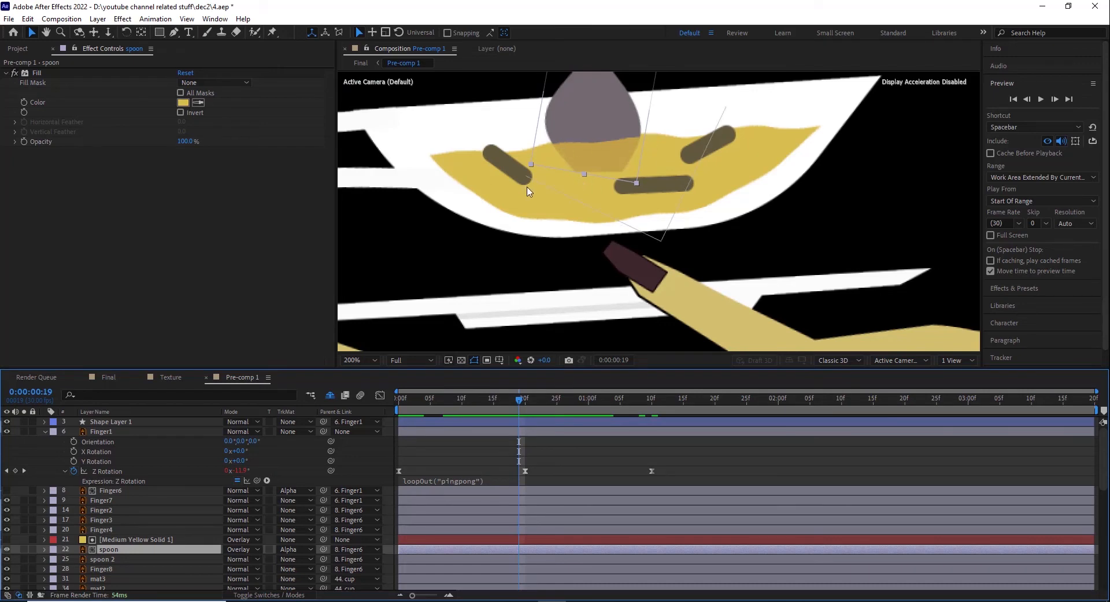
{"action": "scroll", "coordinate": [510, 262], "scroll_direction": "down", "scroll_amount": 4}
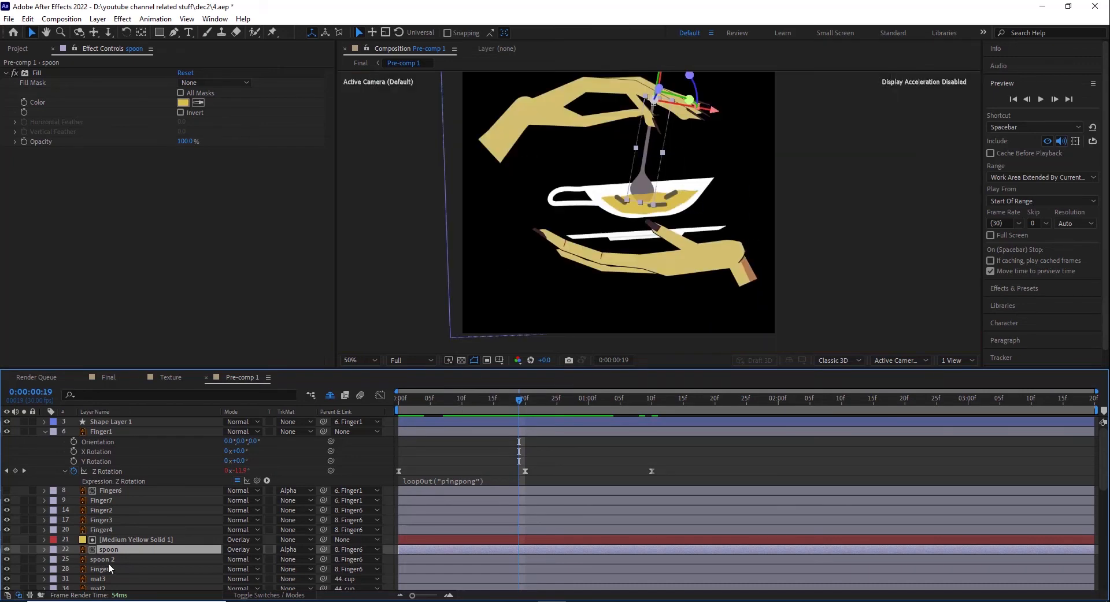
Step: Scrub the animation to 0:00:01:05 and collapse the hand2 finger1, hande2finger2 and hand 2wrist layers
{"action": "scroll", "coordinate": [374, 498], "scroll_direction": "down", "scroll_amount": 8}
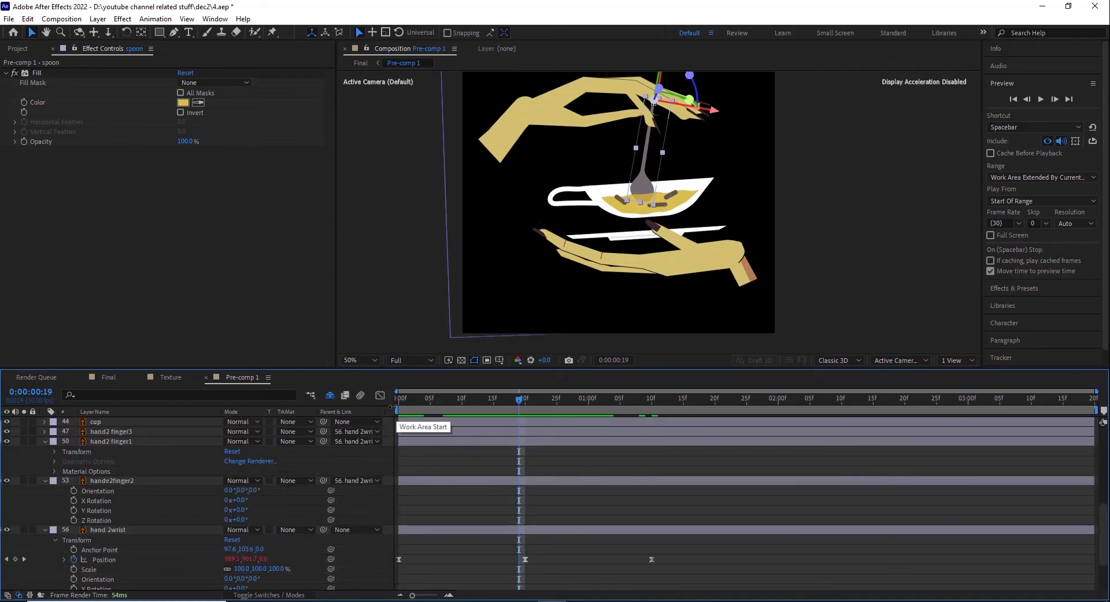
{"action": "left_click_drag", "start_coordinate": [400, 408], "coordinate": [620, 408]}
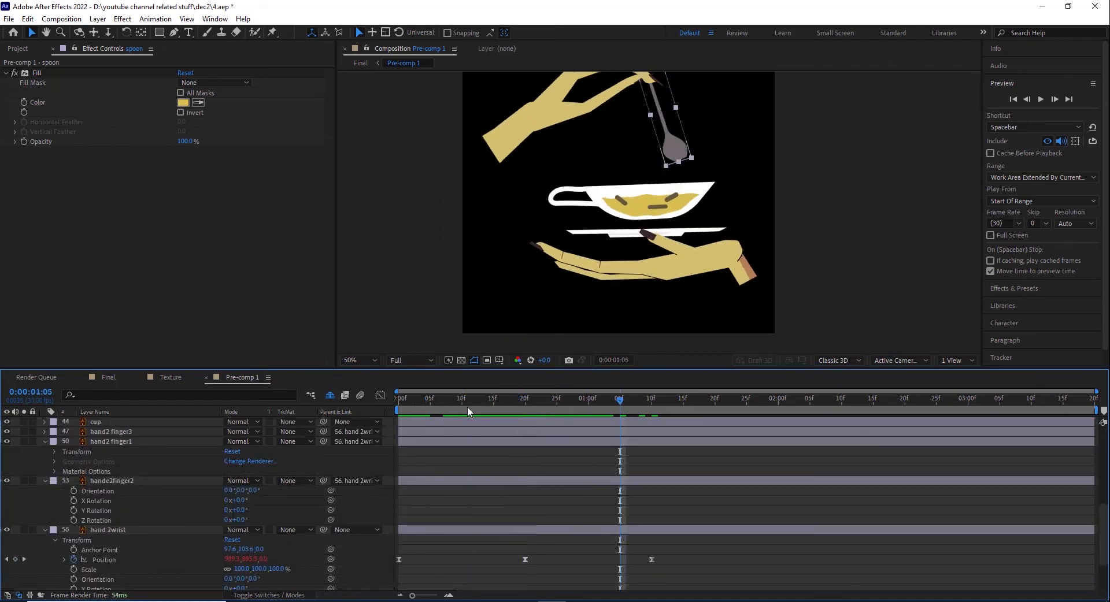
{"action": "left_click", "coordinate": [46, 442]}
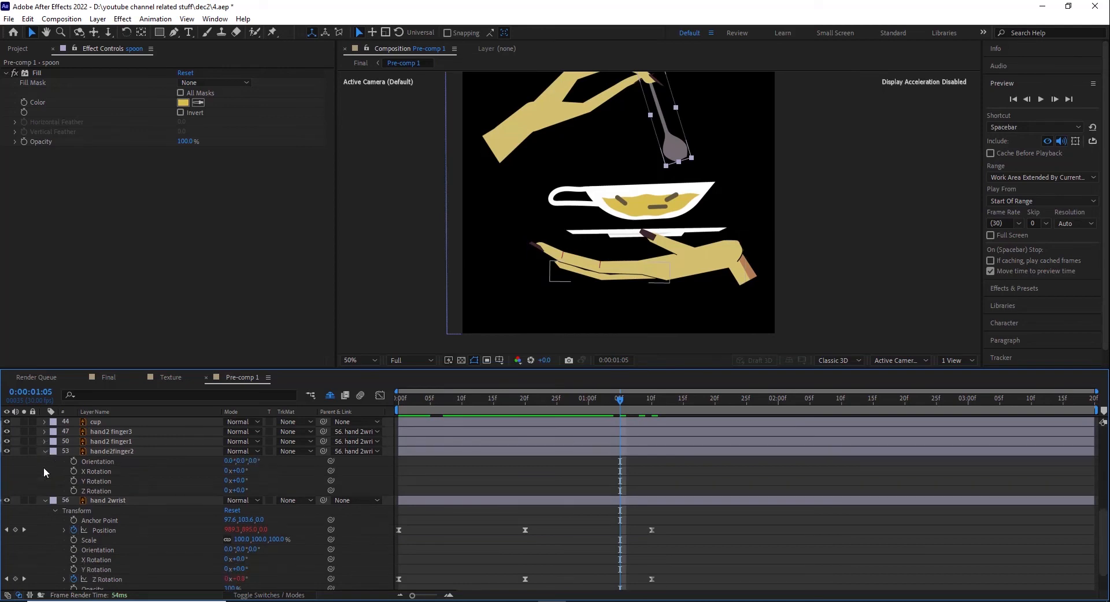
{"action": "left_click", "coordinate": [44, 452]}
{"action": "left_click", "coordinate": [43, 469]}
{"action": "scroll", "coordinate": [67, 485], "scroll_direction": "up", "scroll_amount": 10}
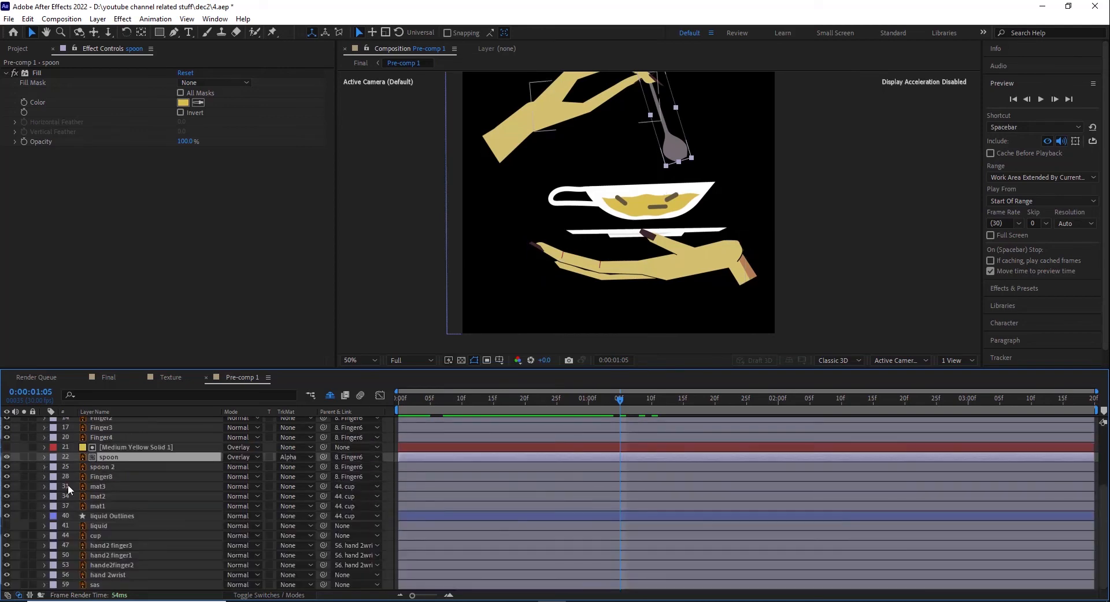
Step: Reveal the shy layers and look through the full layer stack for the solids and their alpha mattes
{"action": "left_click", "coordinate": [330, 396]}
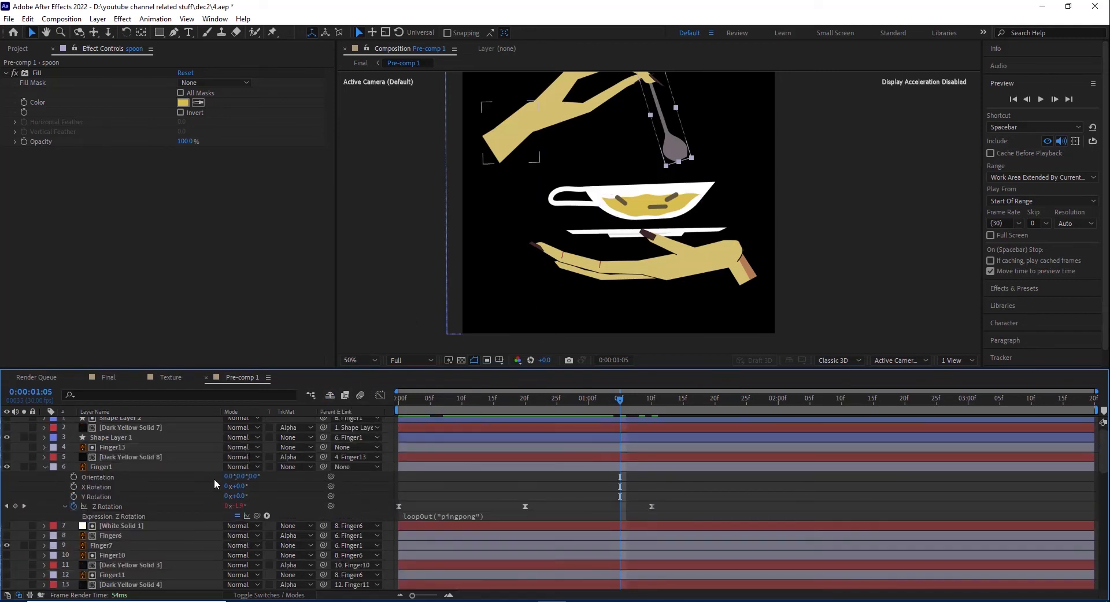
{"action": "scroll", "coordinate": [113, 515], "scroll_direction": "down", "scroll_amount": 10}
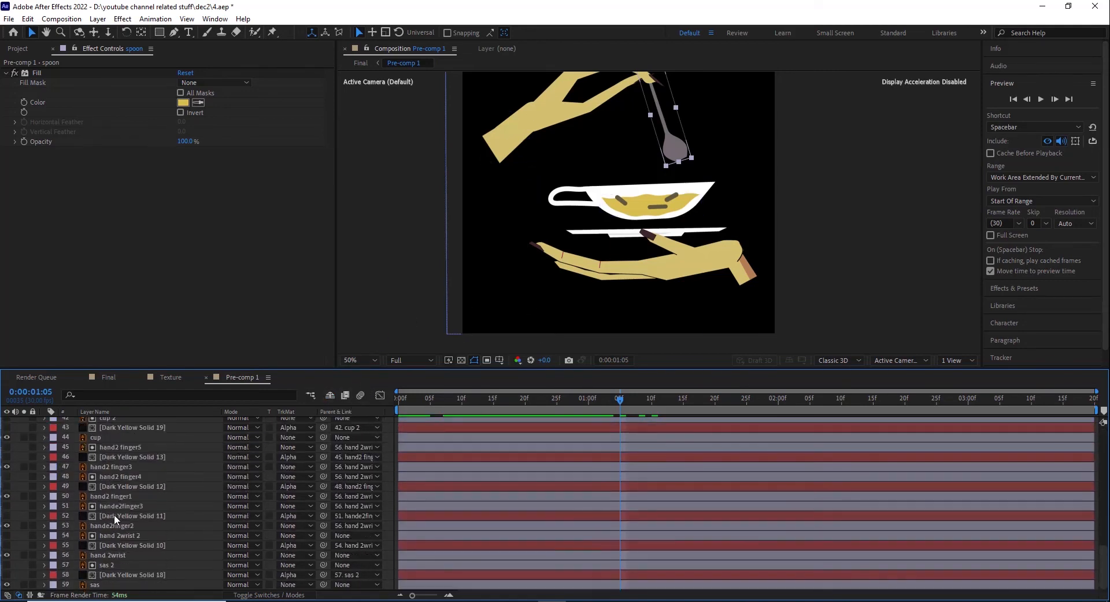
{"action": "scroll", "coordinate": [114, 515], "scroll_direction": "up", "scroll_amount": 10}
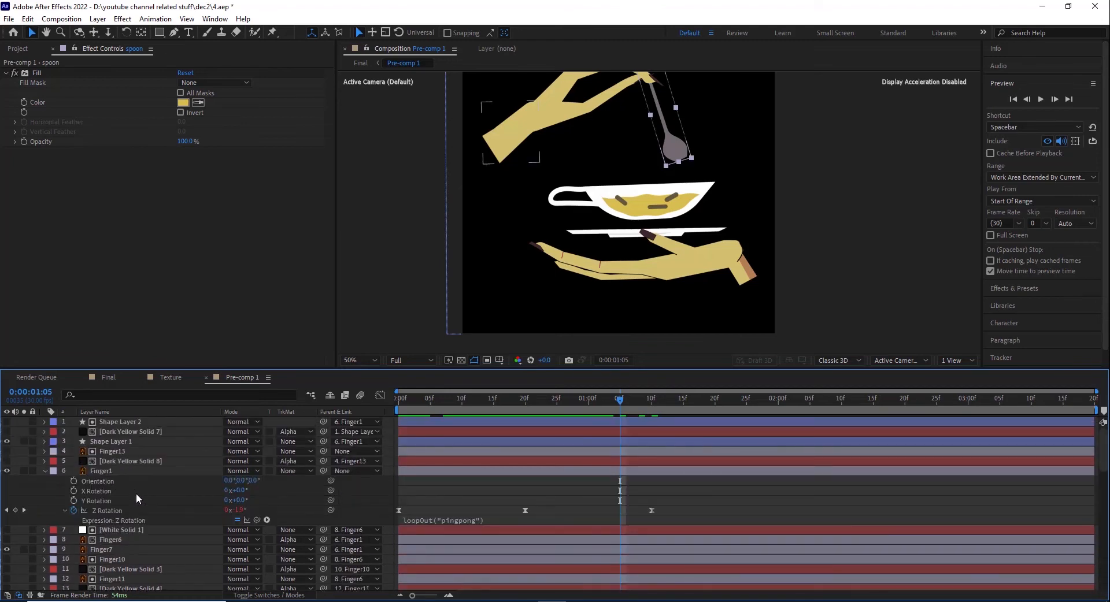
Step: Select Dark Yellow Solid 8 and Finger13 in turn, toggling Finger13's visibility to examine the wrist matte layer
{"action": "left_click", "coordinate": [129, 463]}
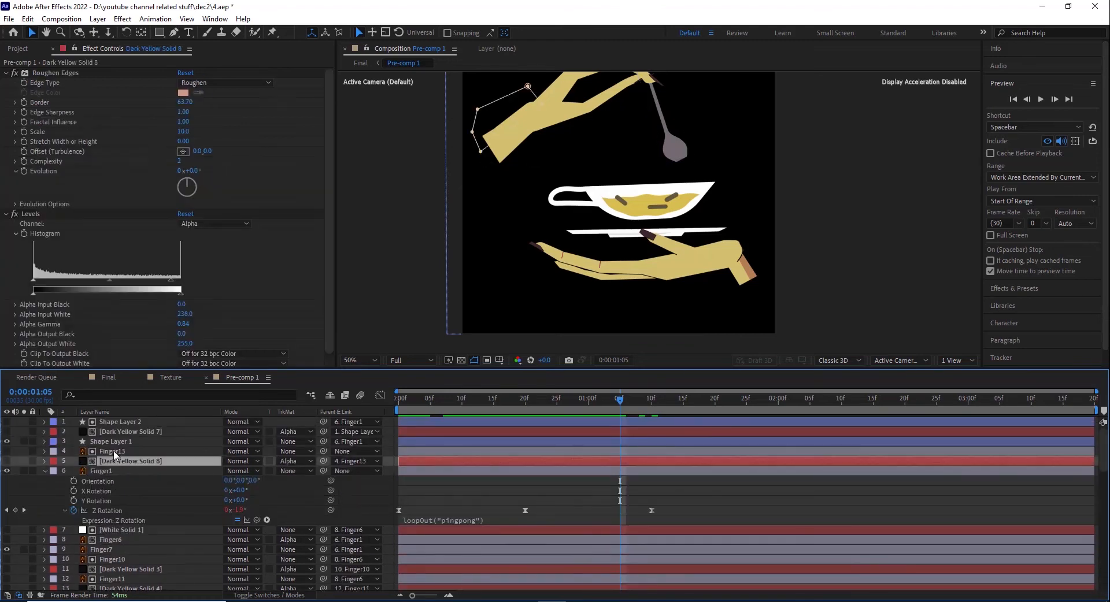
{"action": "left_click", "coordinate": [114, 452]}
{"action": "left_click", "coordinate": [7, 452]}
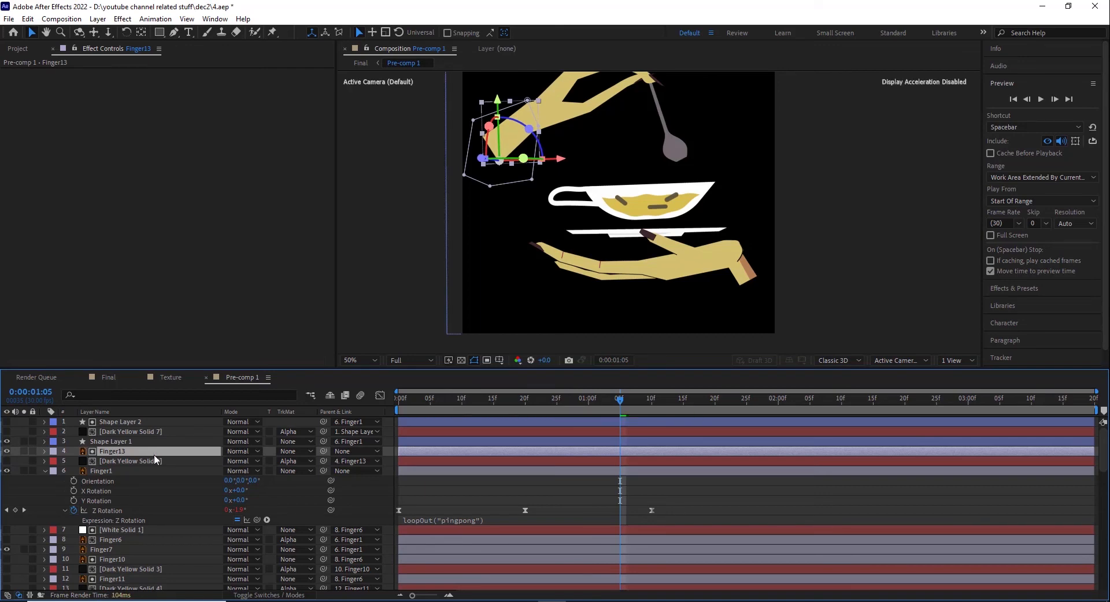
{"action": "left_click", "coordinate": [7, 452]}
{"action": "left_click", "coordinate": [6, 451]}
{"action": "left_click", "coordinate": [7, 452]}
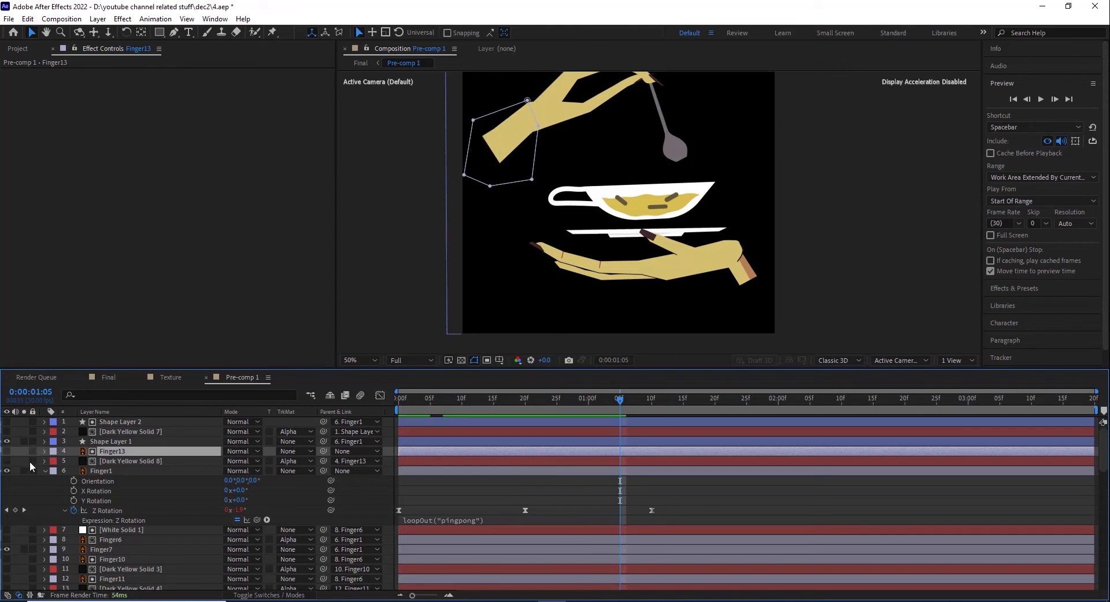
Step: Make Dark Yellow Solid 8 and Dark Yellow Solid 7 visible and inspect the upper hand's wrist shading at 100%
{"action": "left_click", "coordinate": [7, 461]}
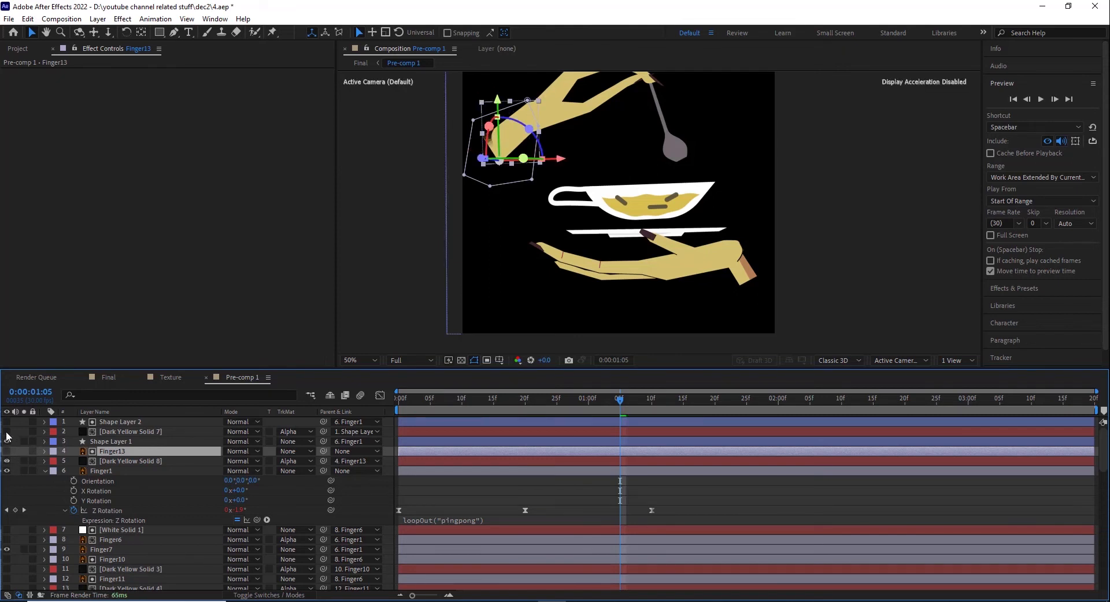
{"action": "left_click", "coordinate": [7, 433]}
{"action": "left_click", "coordinate": [7, 442]}
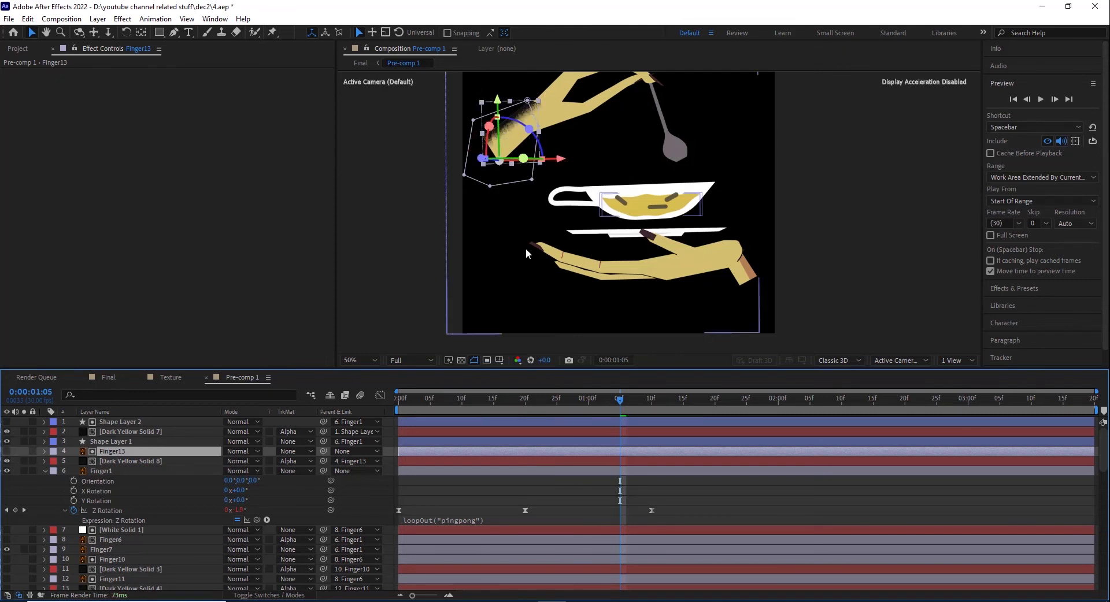
{"action": "key", "text": "h"}
{"action": "left_click_drag", "start_coordinate": [566, 212], "coordinate": [611, 258]}
{"action": "scroll", "coordinate": [575, 198], "scroll_direction": "up", "scroll_amount": 1}
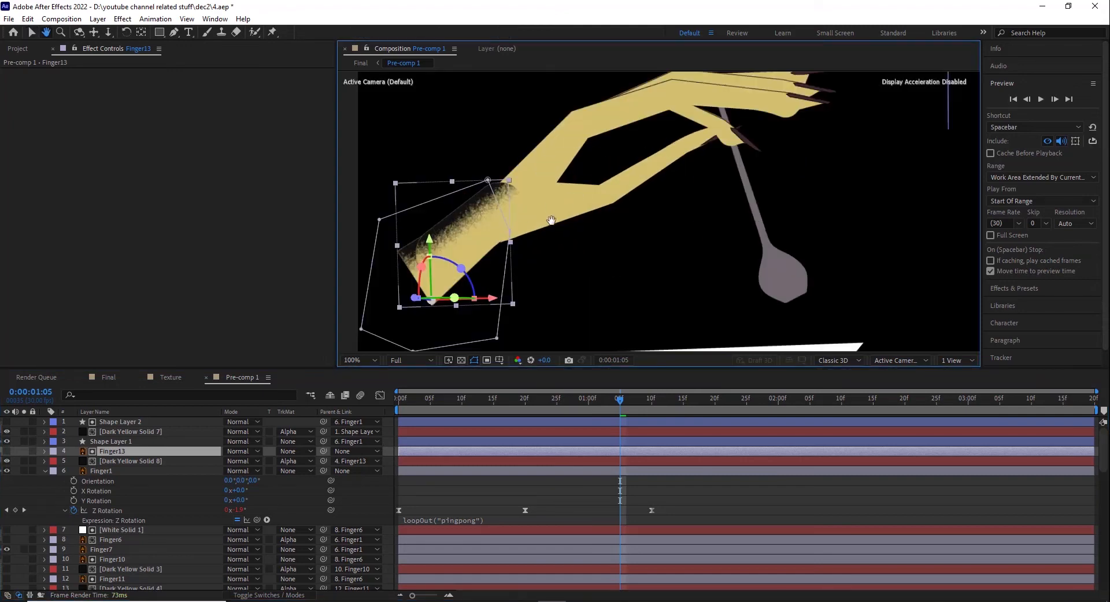
{"action": "left_click_drag", "start_coordinate": [553, 220], "coordinate": [620, 211]}
{"action": "left_click", "coordinate": [31, 33]}
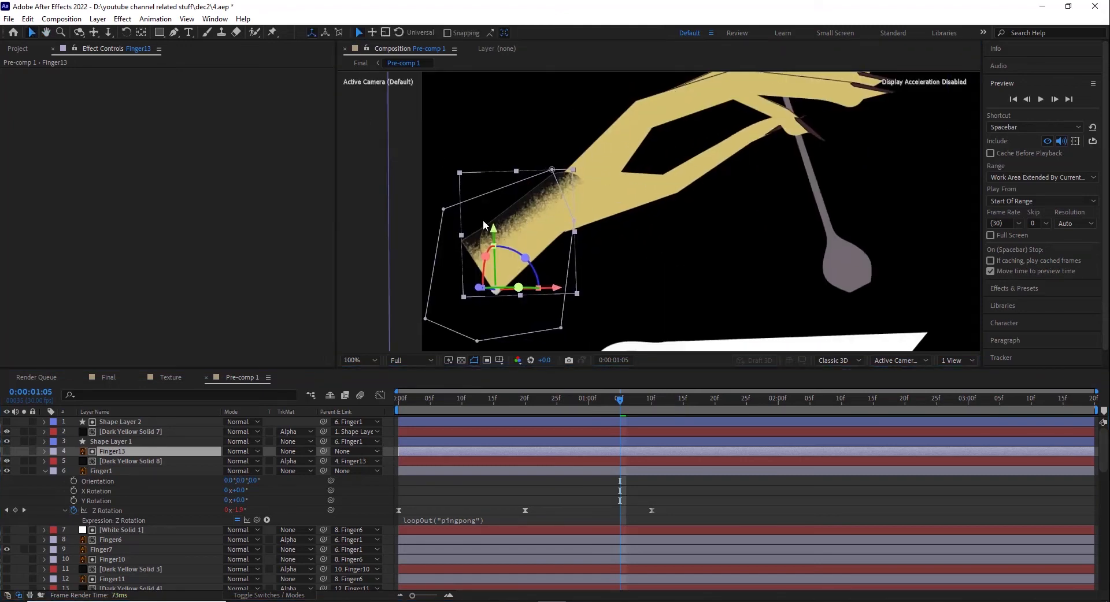
Step: Set Dark Yellow Solid 7 to No Track Matte and disable its Roughen Edges and Levels effects
{"action": "left_click", "coordinate": [130, 432]}
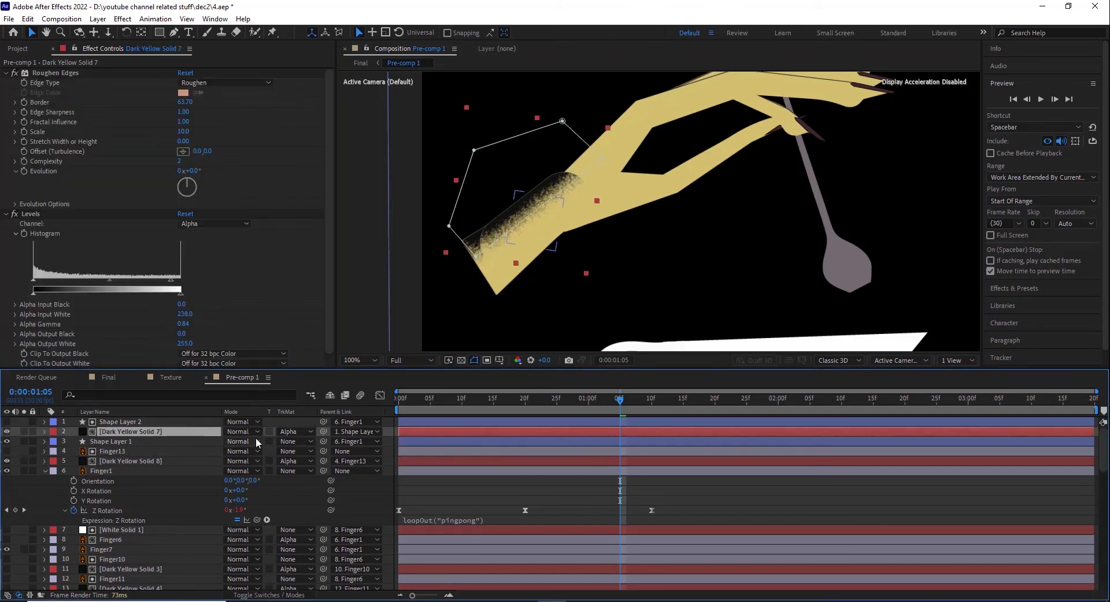
{"action": "left_click", "coordinate": [284, 432]}
{"action": "left_click", "coordinate": [295, 445]}
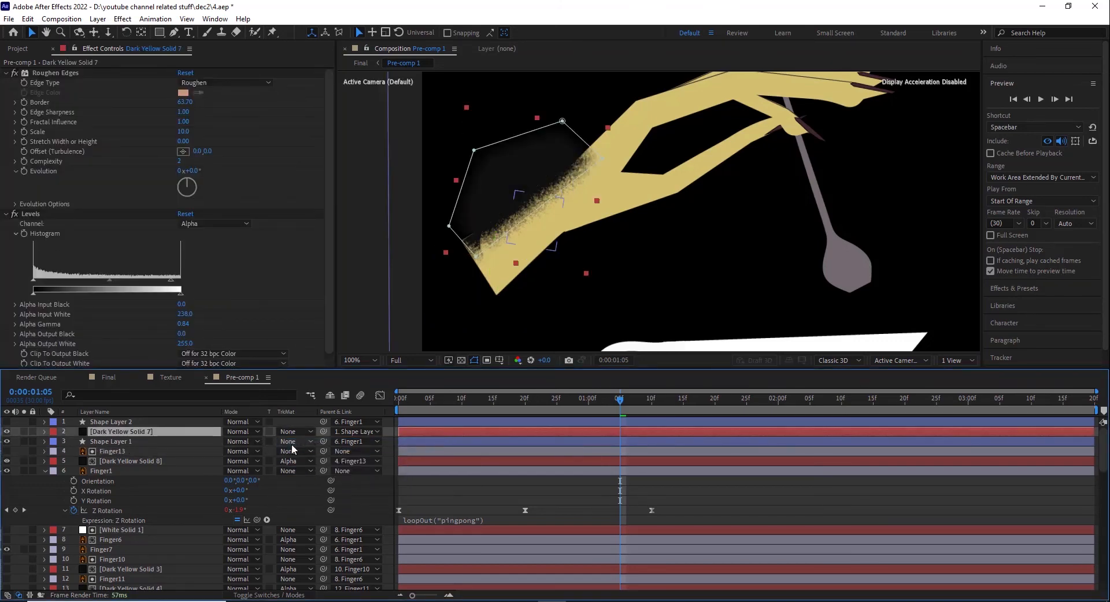
{"action": "left_click", "coordinate": [15, 73]}
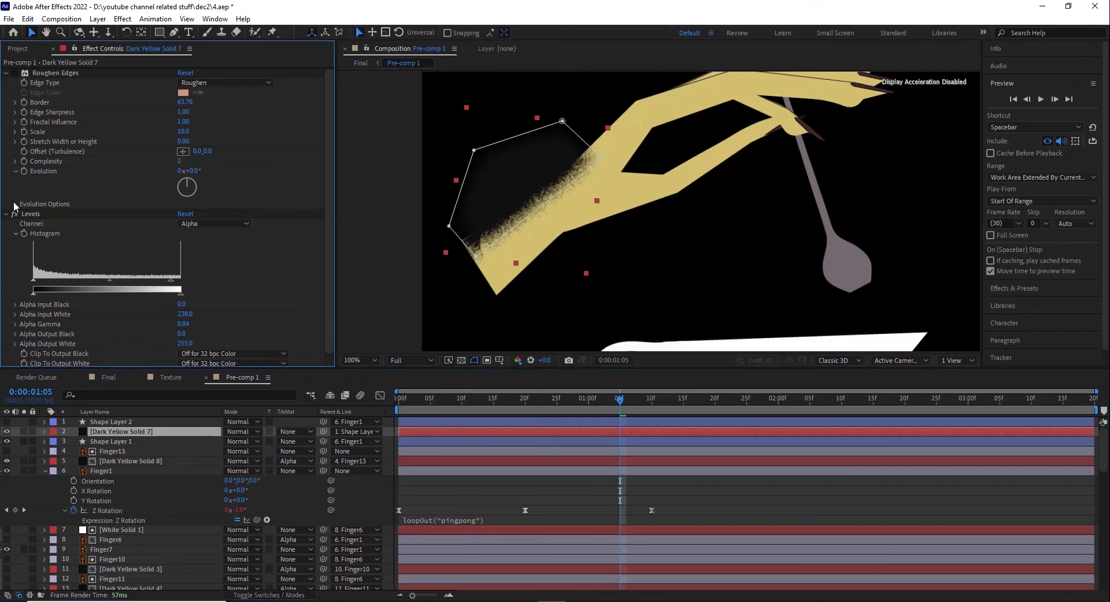
{"action": "left_click", "coordinate": [14, 213]}
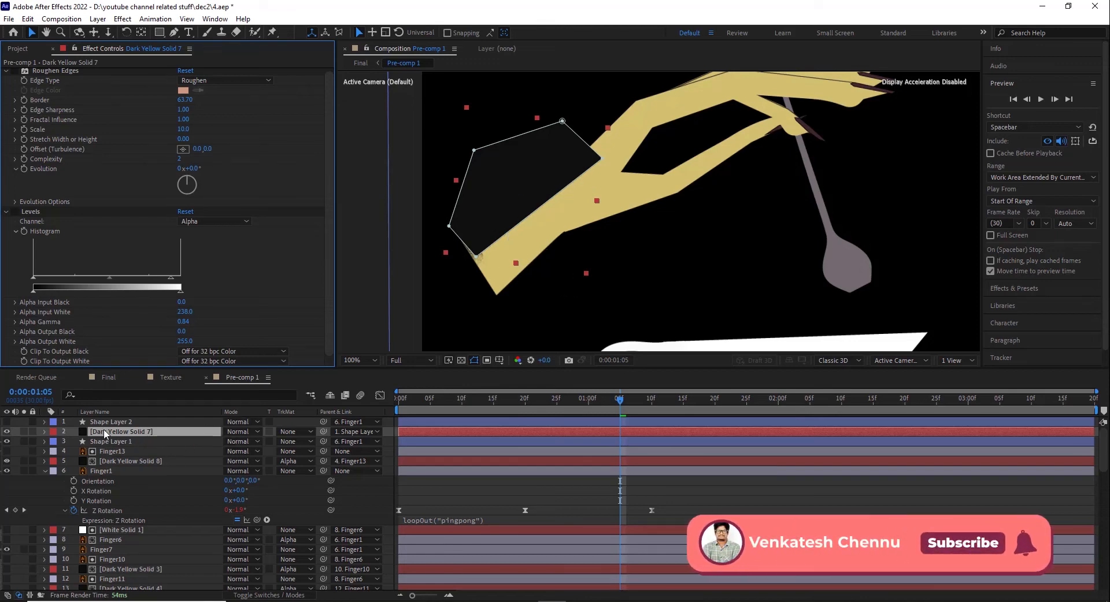
Step: Try Alpha Matte "Shape Layer 2" on the unroughened Dark Yellow Solid 7, then return it to No Track Matte
{"action": "left_click", "coordinate": [288, 432]}
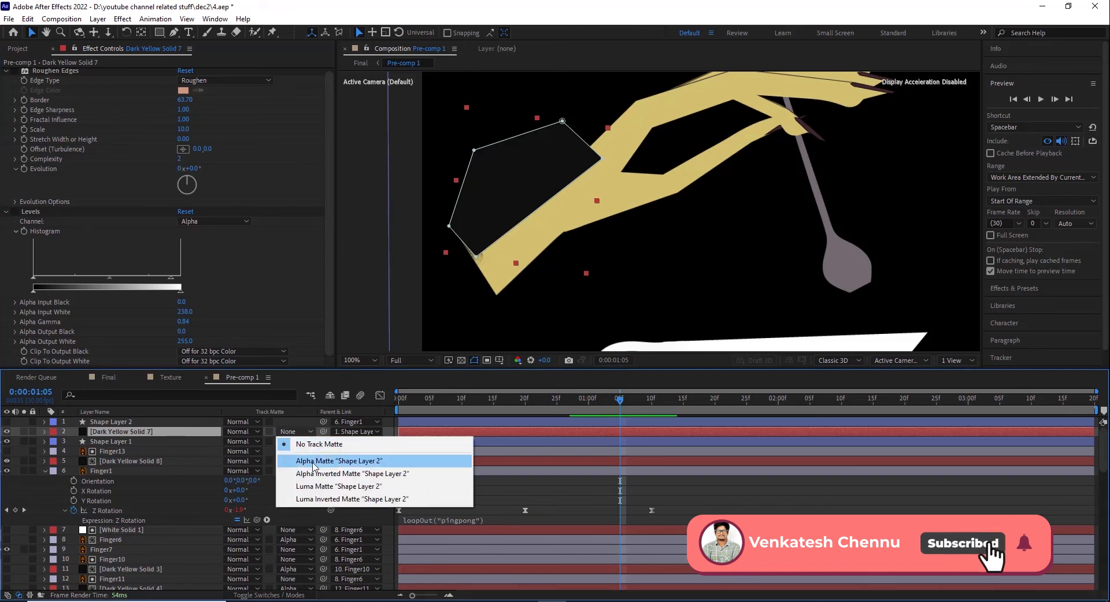
{"action": "left_click", "coordinate": [312, 463]}
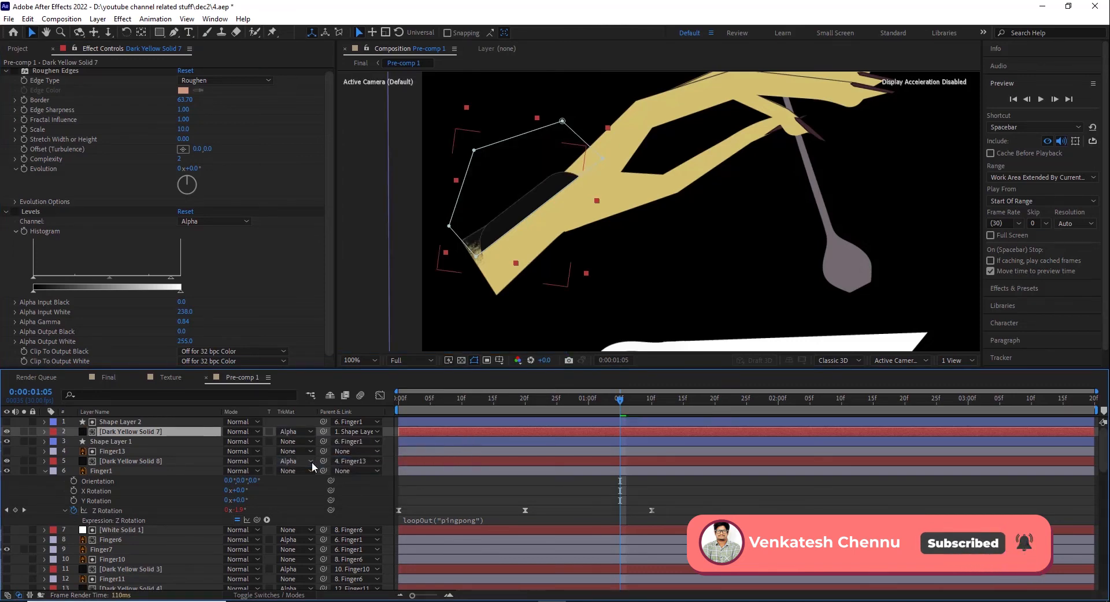
{"action": "left_click", "coordinate": [290, 432]}
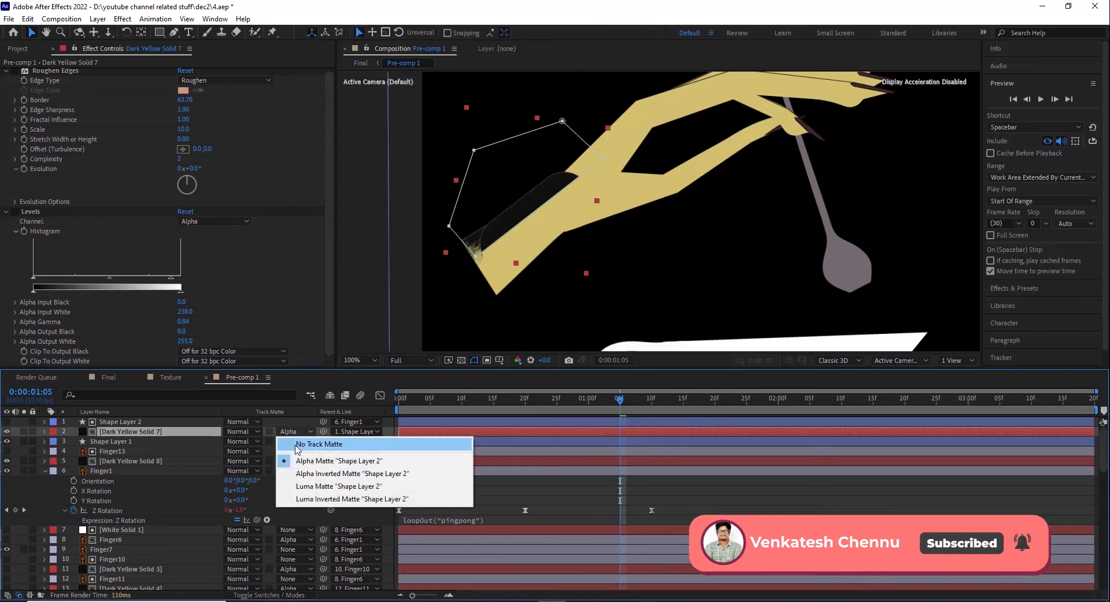
{"action": "left_click", "coordinate": [293, 440]}
Step: Show and hide Shape Layer 2 to examine the shape used as the matte
{"action": "left_click", "coordinate": [110, 422]}
{"action": "left_click", "coordinate": [7, 422]}
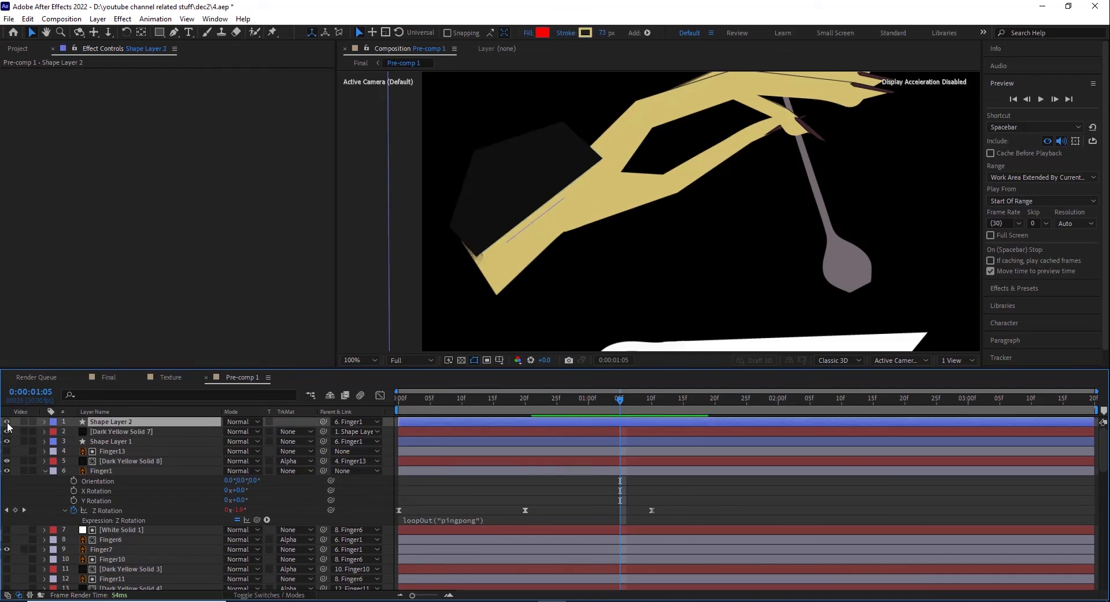
{"action": "left_click", "coordinate": [7, 423]}
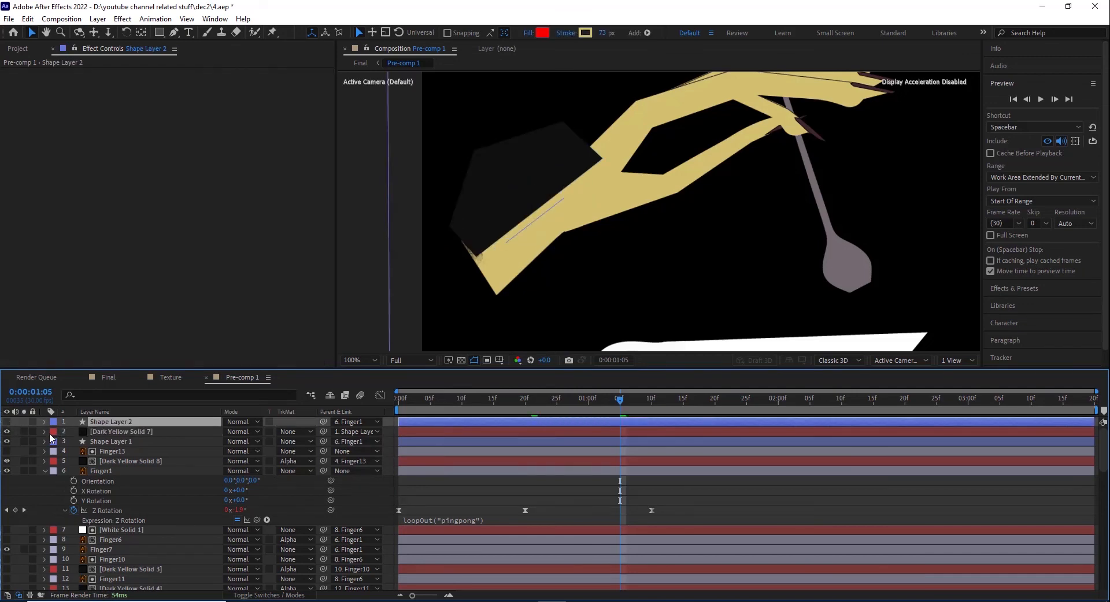
Step: Re-enable Roughen Edges on Dark Yellow Solid 7 and scrub to 0:00:01:03 while watching its Random Seed
{"action": "left_click", "coordinate": [117, 432]}
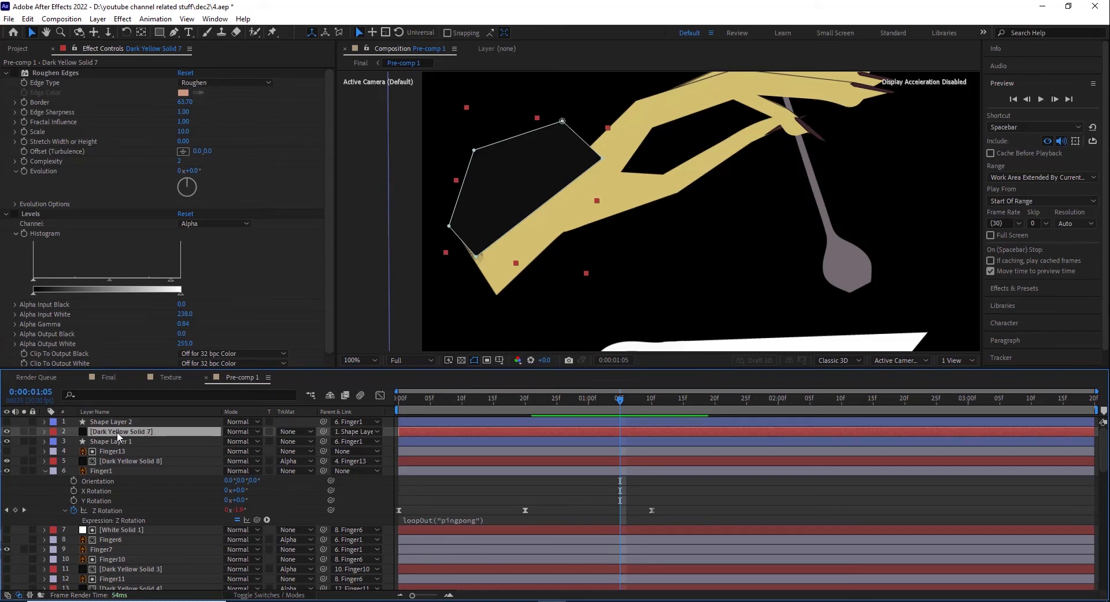
{"action": "left_click", "coordinate": [14, 74]}
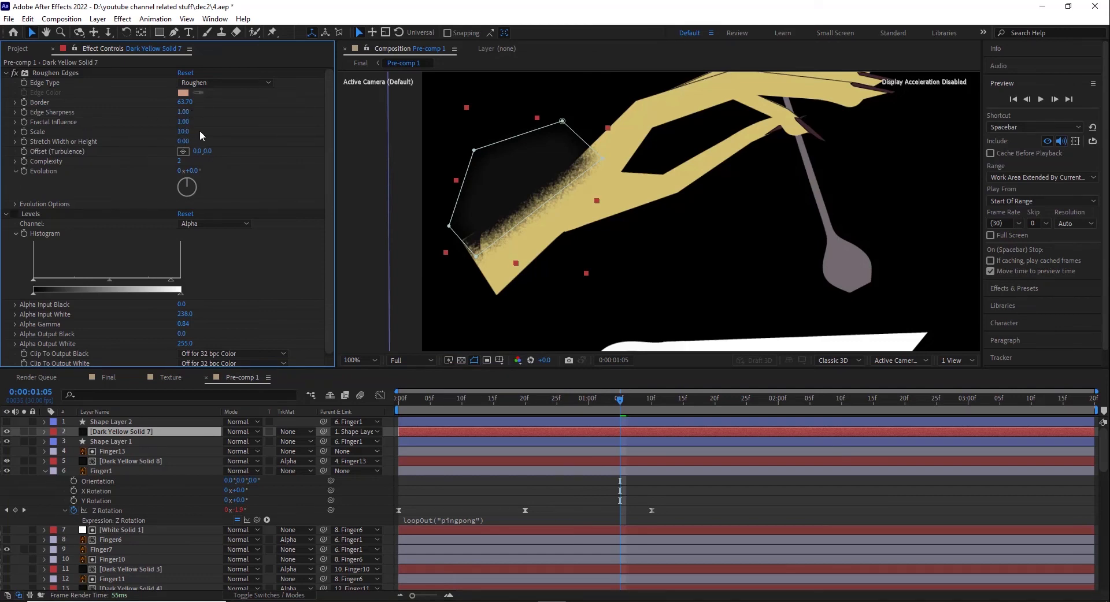
{"action": "left_click", "coordinate": [15, 205]}
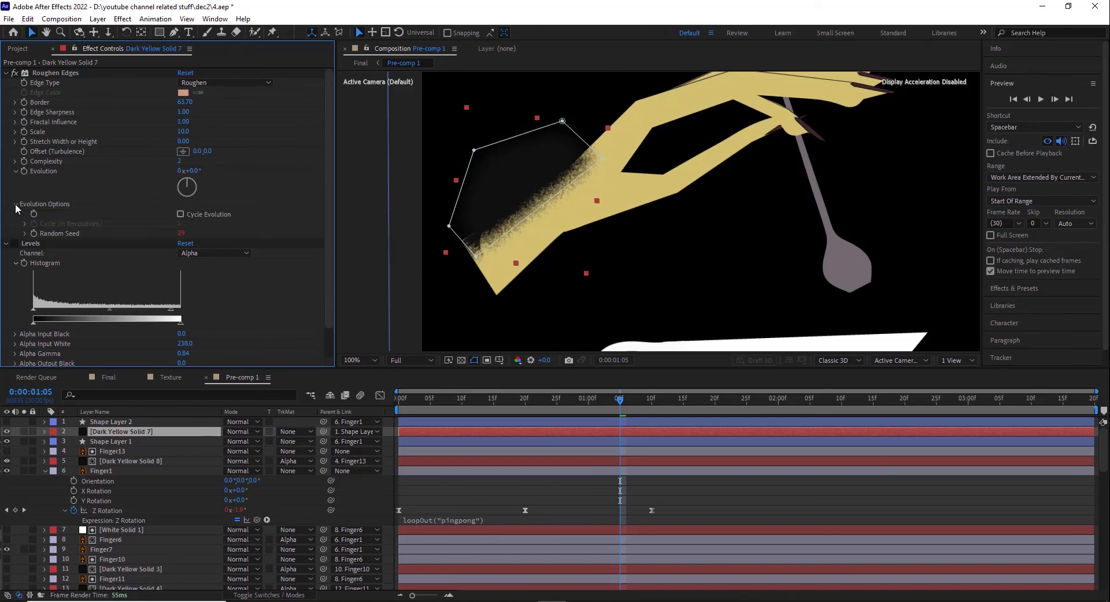
{"action": "left_click", "coordinate": [25, 234]}
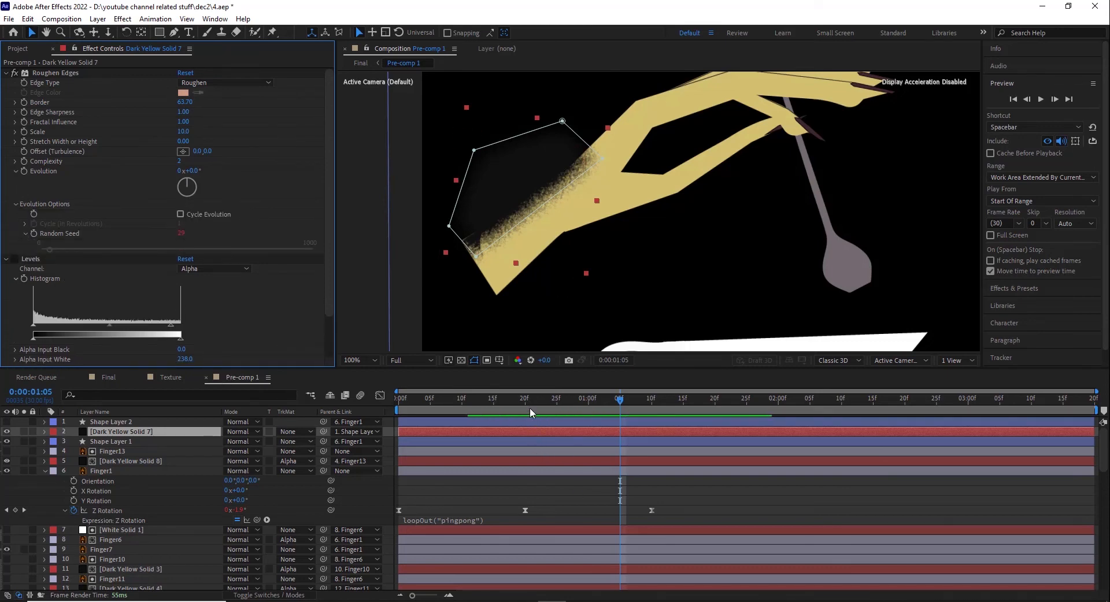
{"action": "left_click_drag", "start_coordinate": [522, 403], "coordinate": [575, 407]}
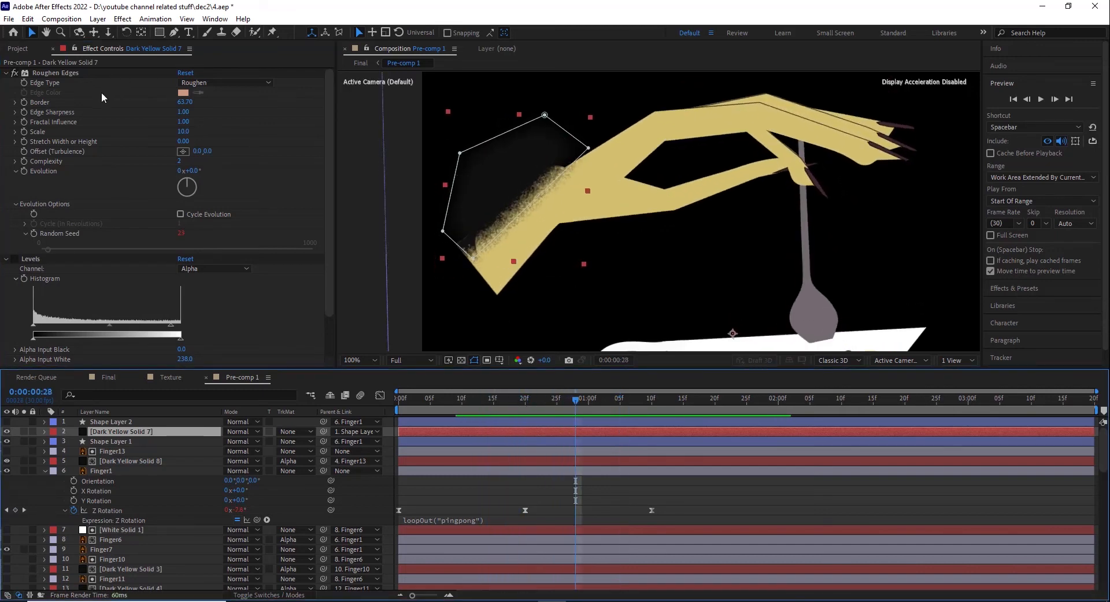
{"action": "left_click_drag", "start_coordinate": [407, 404], "coordinate": [607, 425]}
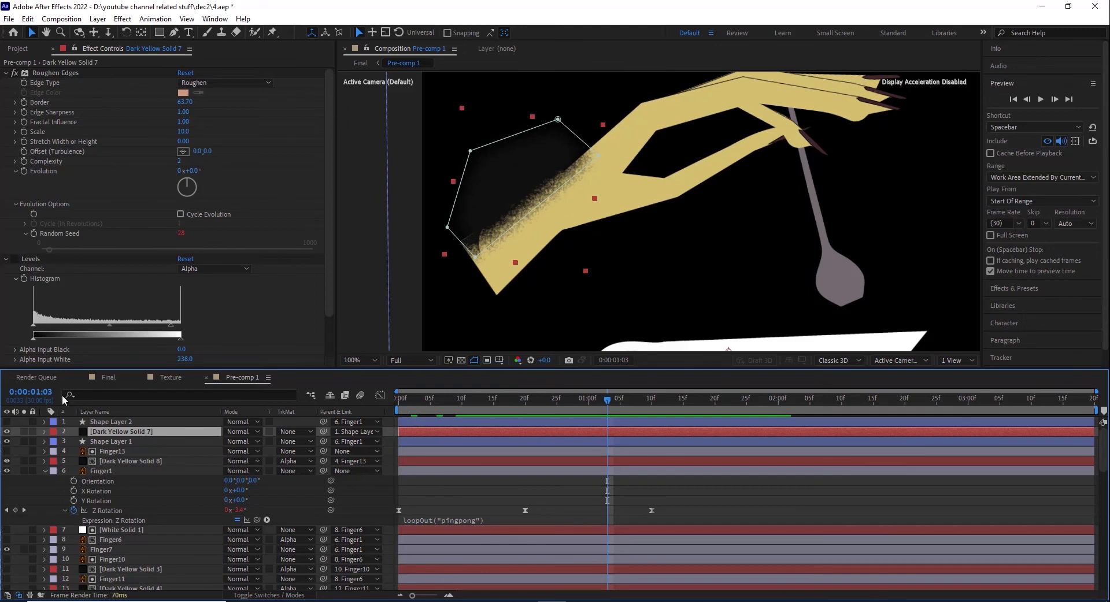
Step: Expand Dark Yellow Solid 7's effects in the timeline to inspect the Roughen Edges properties, its compositing options and Levels
{"action": "left_click", "coordinate": [45, 432]}
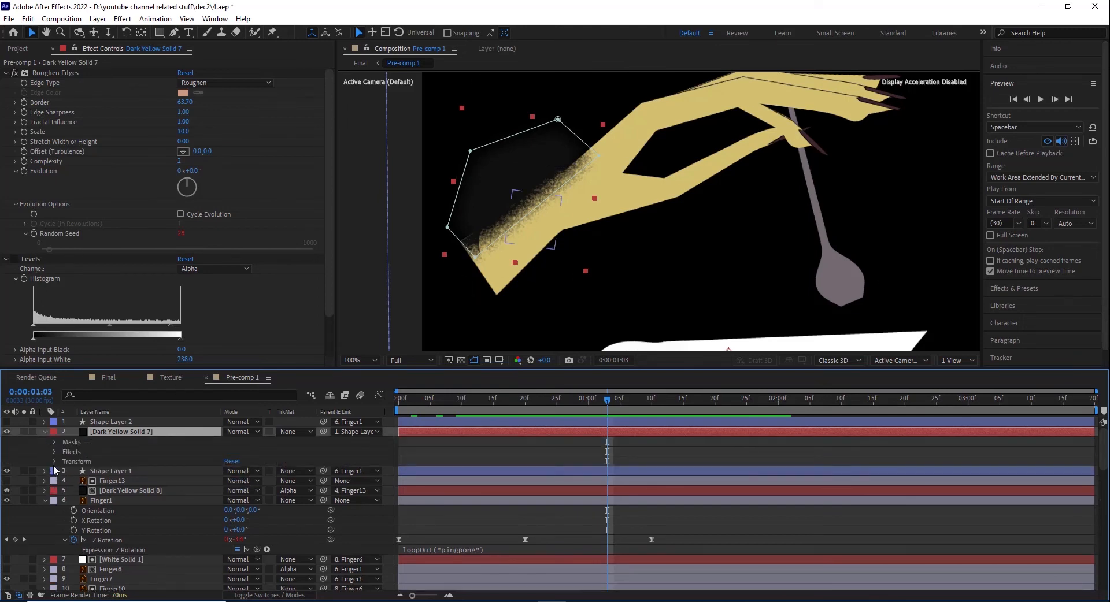
{"action": "left_click", "coordinate": [54, 451]}
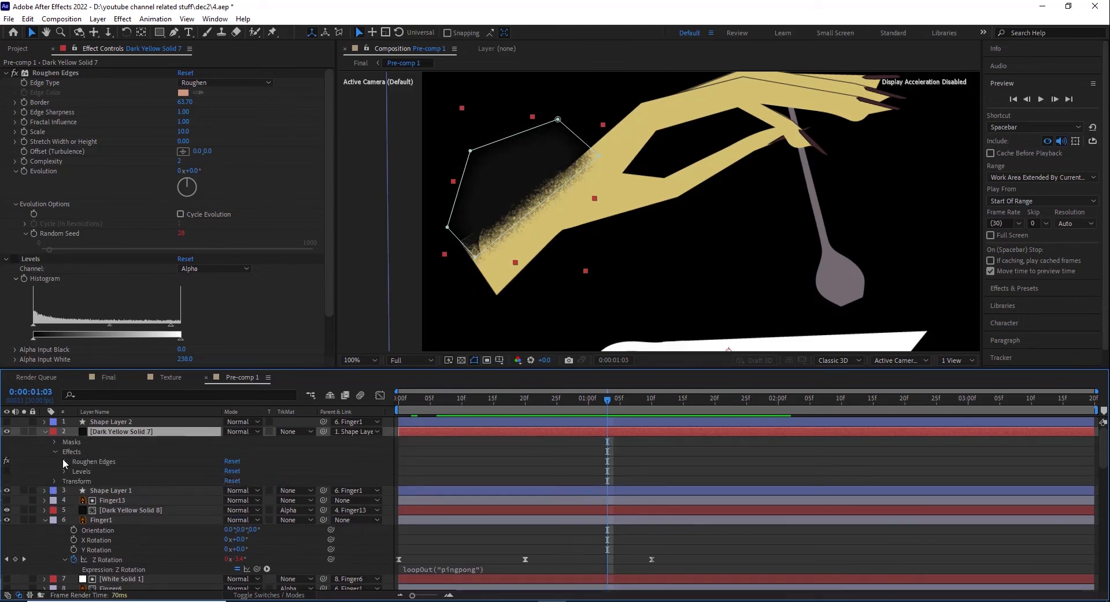
{"action": "left_click", "coordinate": [64, 462]}
{"action": "scroll", "coordinate": [72, 555], "scroll_direction": "down", "scroll_amount": 2}
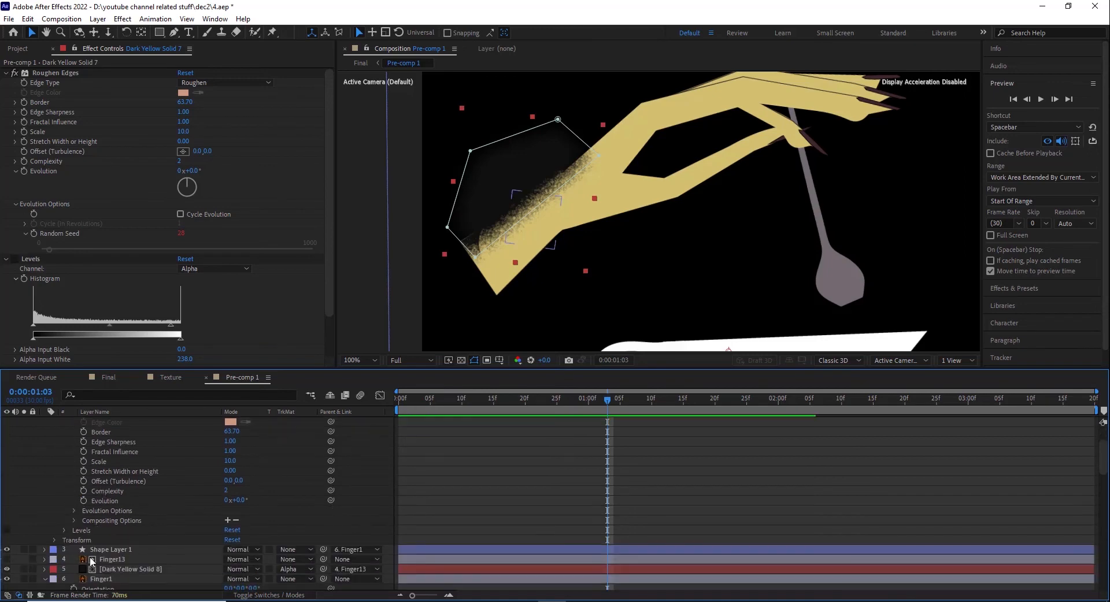
{"action": "left_click", "coordinate": [74, 520]}
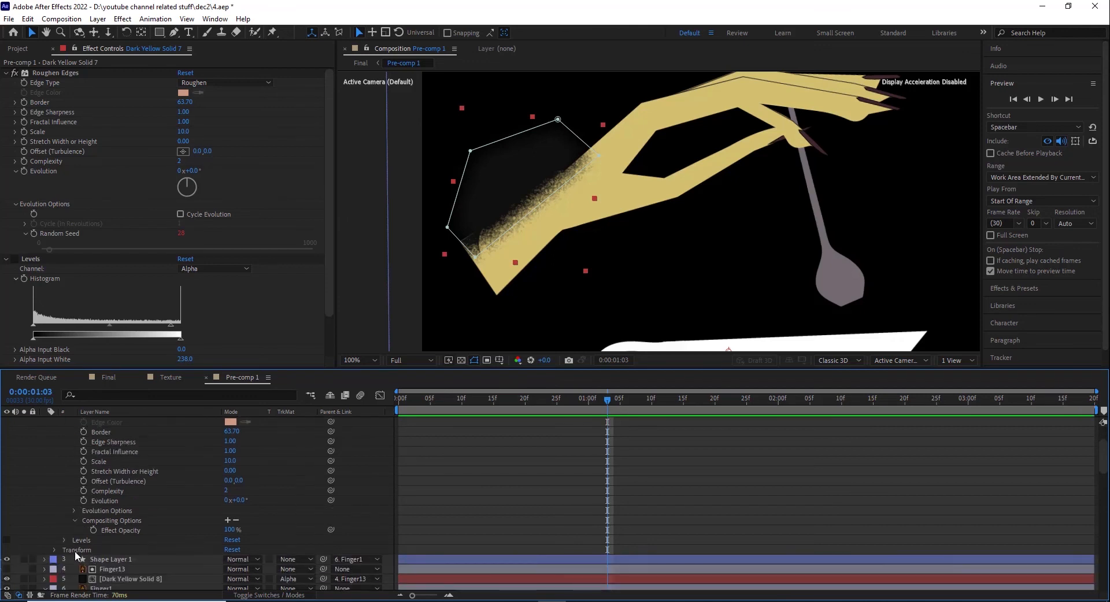
{"action": "left_click", "coordinate": [64, 540]}
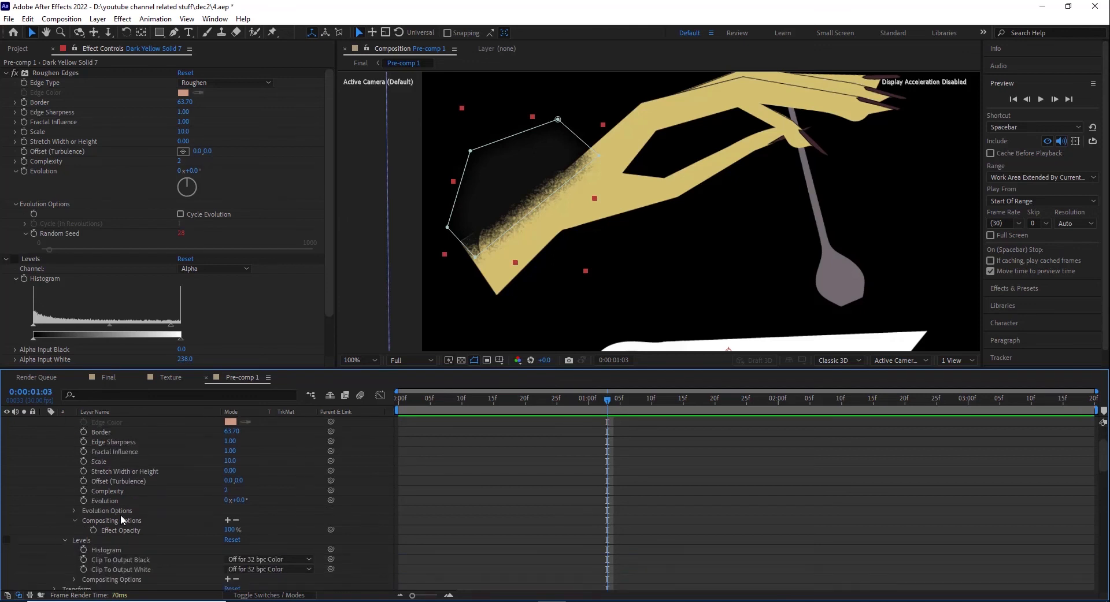
Step: Reveal the Random Seed expression time*25 in the Evolution Options of Roughen Edges and check the animated edge from 0:00:00:00
{"action": "scroll", "coordinate": [120, 514], "scroll_direction": "up", "scroll_amount": 2}
{"action": "scroll", "coordinate": [172, 507], "scroll_direction": "down", "scroll_amount": 2}
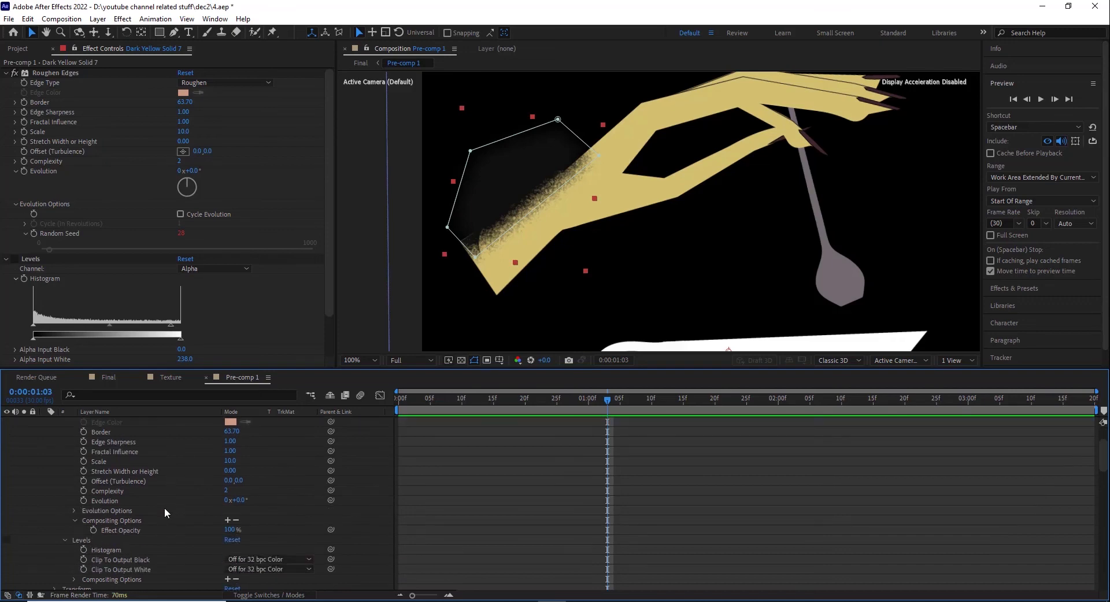
{"action": "left_click", "coordinate": [74, 511]}
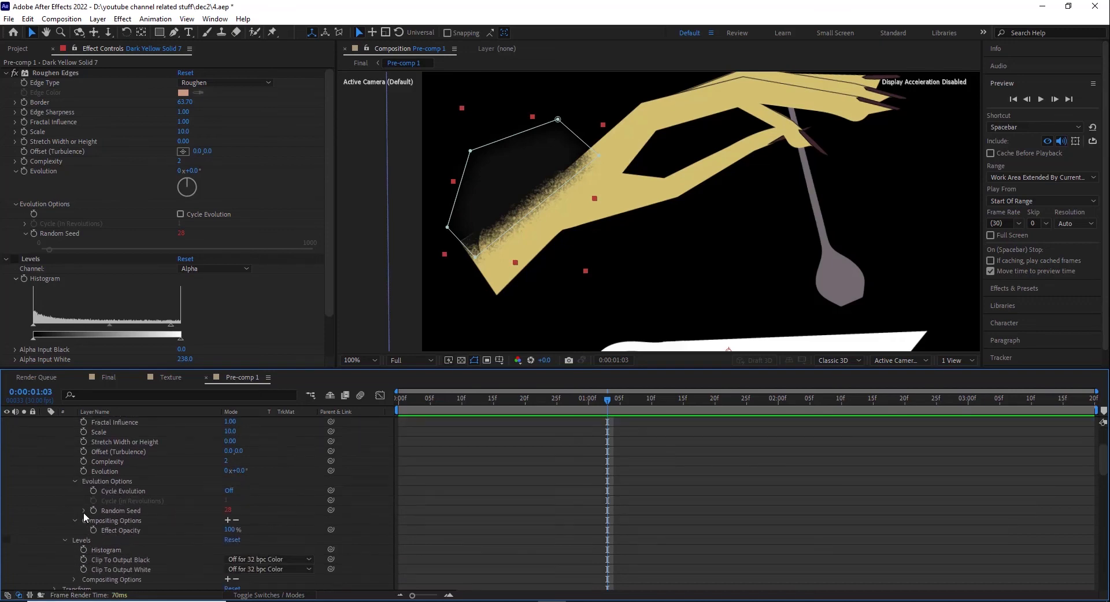
{"action": "left_click", "coordinate": [91, 511], "text": "alt"}
{"action": "type", "text": "time*25"}
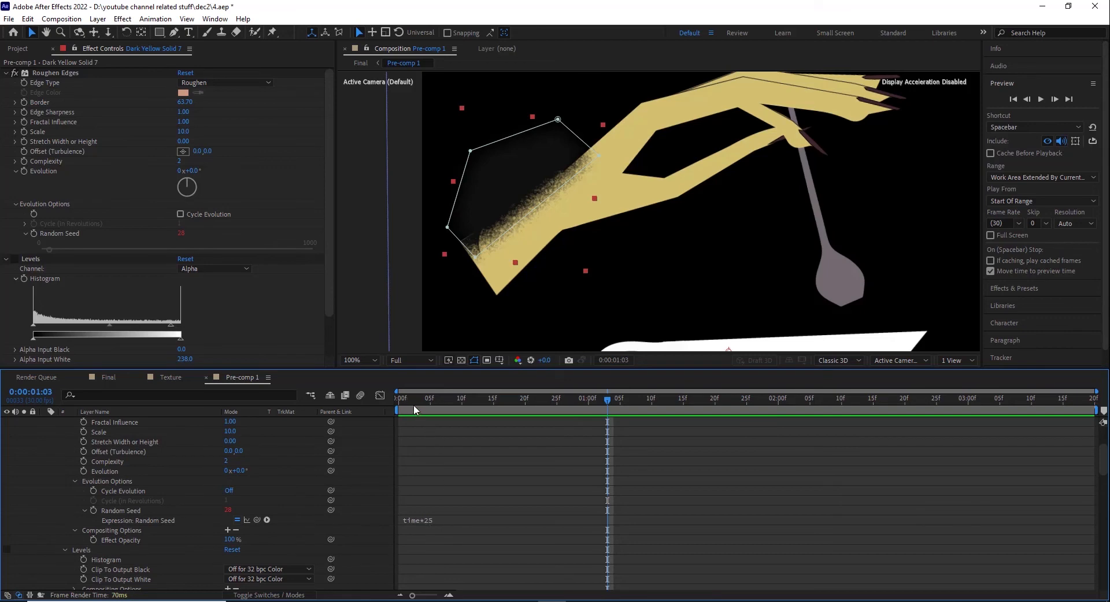
{"action": "key", "text": "space"}
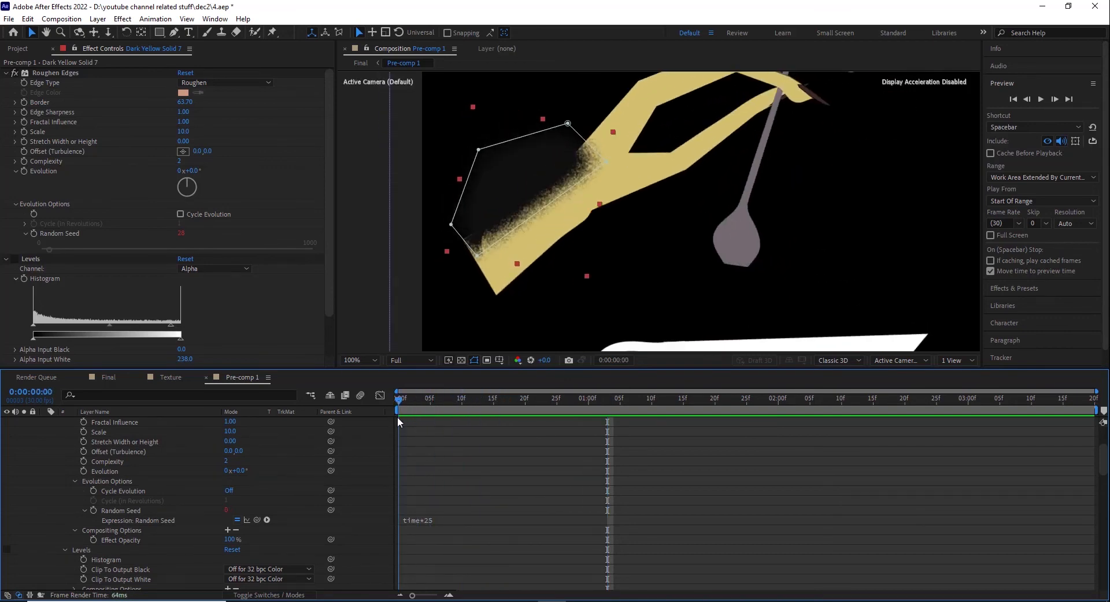
Step: Collapse Dark Yellow Solid 7 and set its track matte to Alpha Matte "Shape Layer 2"
{"action": "scroll", "coordinate": [174, 464], "scroll_direction": "up", "scroll_amount": 3}
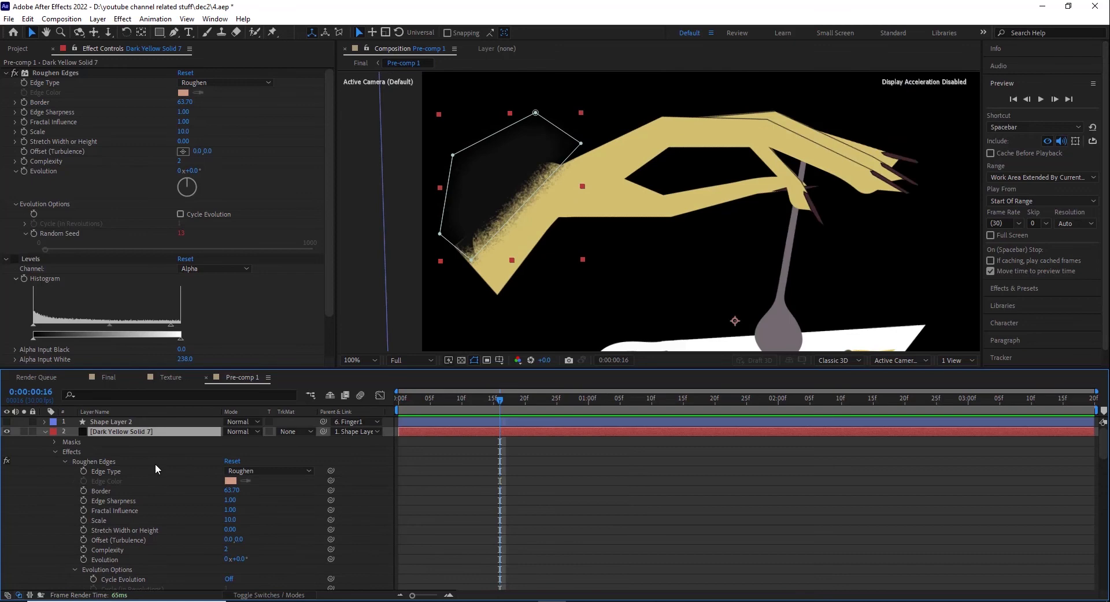
{"action": "left_click", "coordinate": [44, 431]}
{"action": "left_click", "coordinate": [296, 432]}
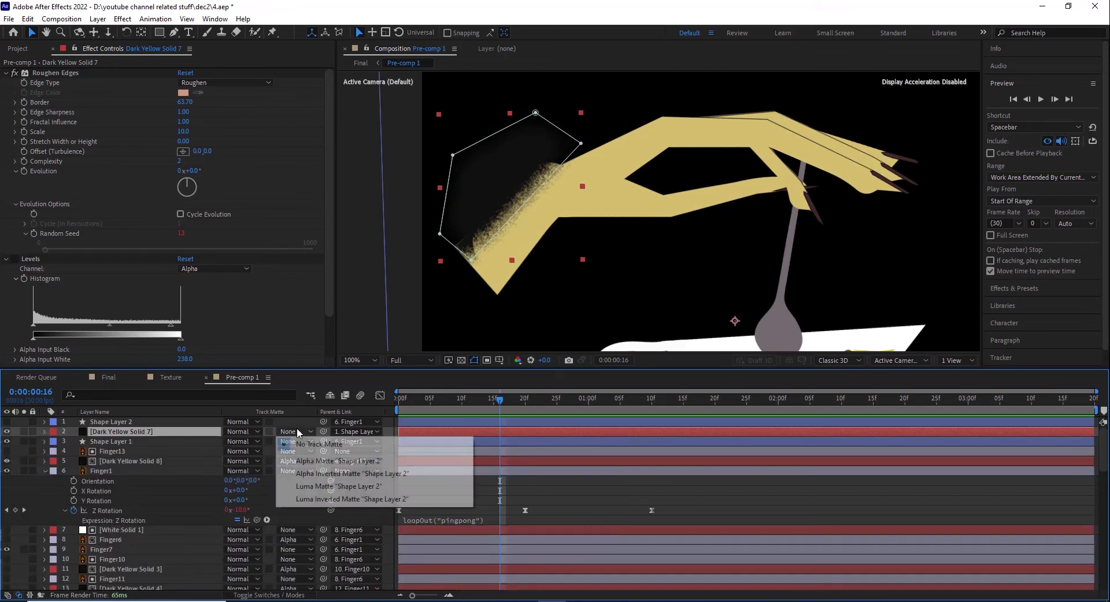
{"action": "left_click", "coordinate": [307, 464]}
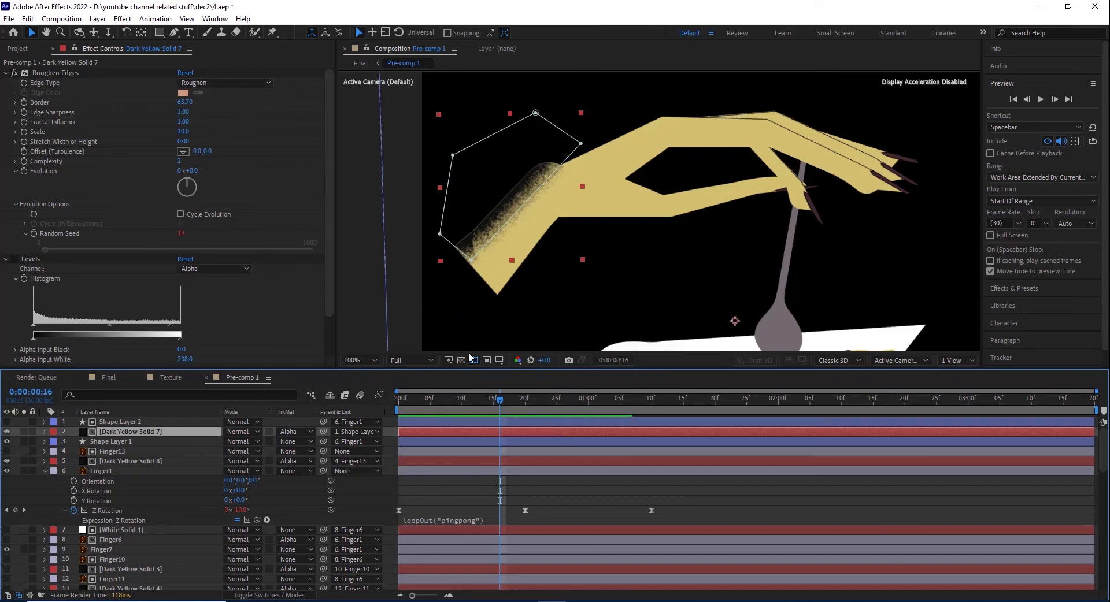
Step: Select Dark Yellow Solid 8 and check the wrist shading at 50% against the whole artwork
{"action": "left_click", "coordinate": [107, 459]}
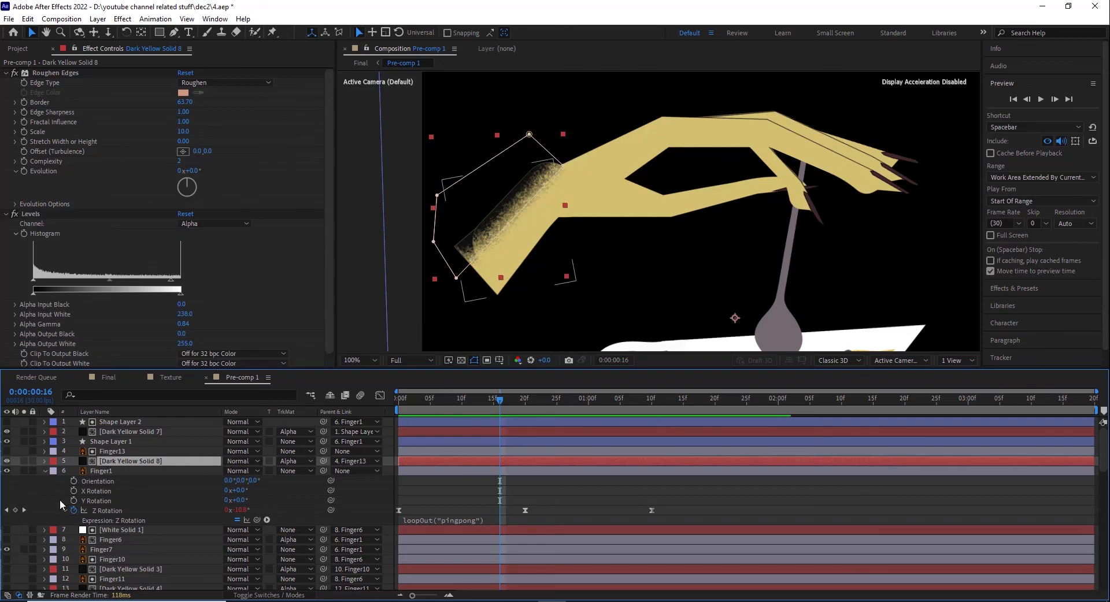
{"action": "scroll", "coordinate": [59, 518], "scroll_direction": "down", "scroll_amount": 1}
{"action": "key", "text": "comma"}
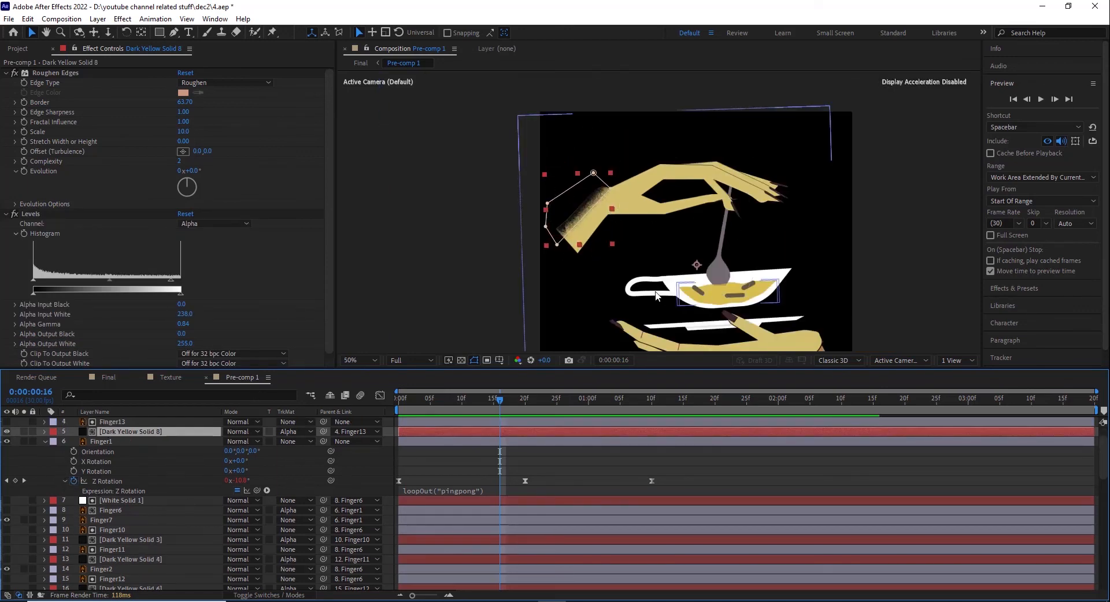
Step: Show Finger6 and the upper hand's shading layers Dark Yellow Solid 3, Dark Yellow Solid 4 and Dark Yellow Solid 6
{"action": "key", "text": "comma"}
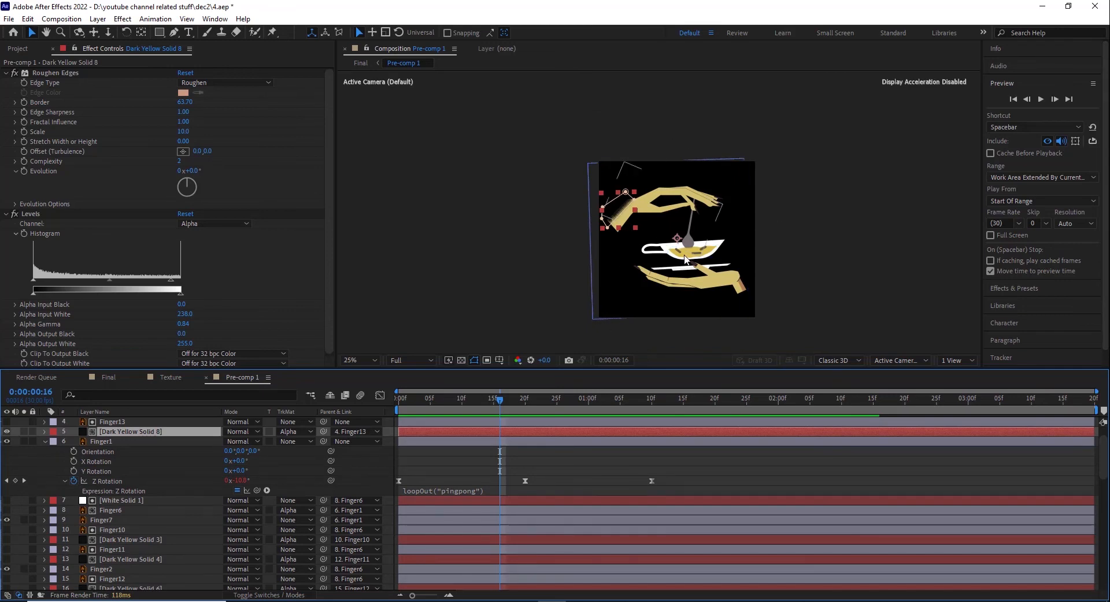
{"action": "key", "text": "period"}
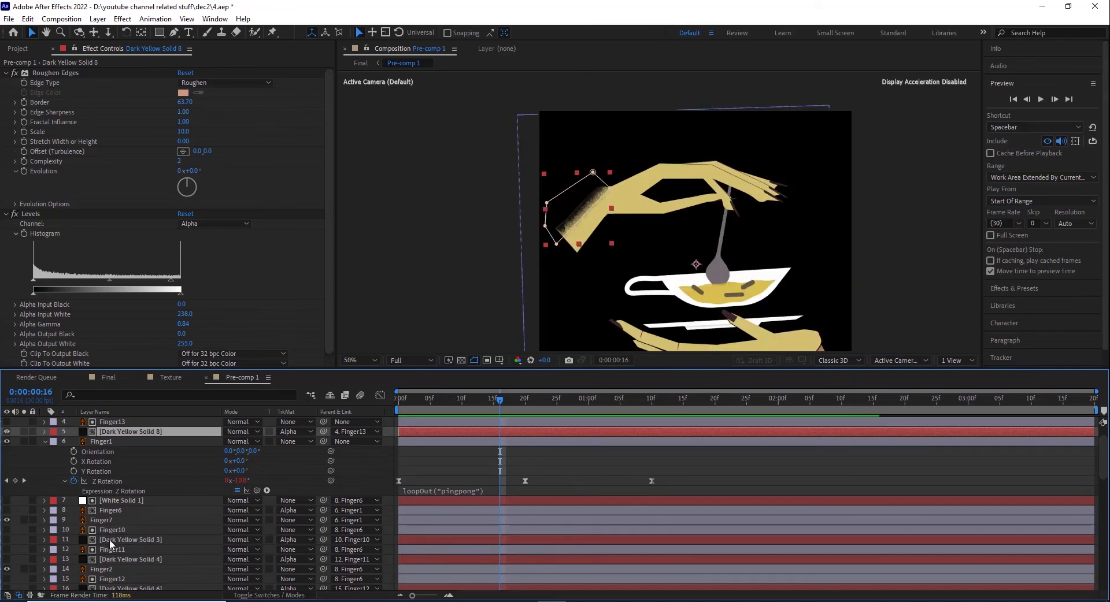
{"action": "left_click", "coordinate": [111, 542]}
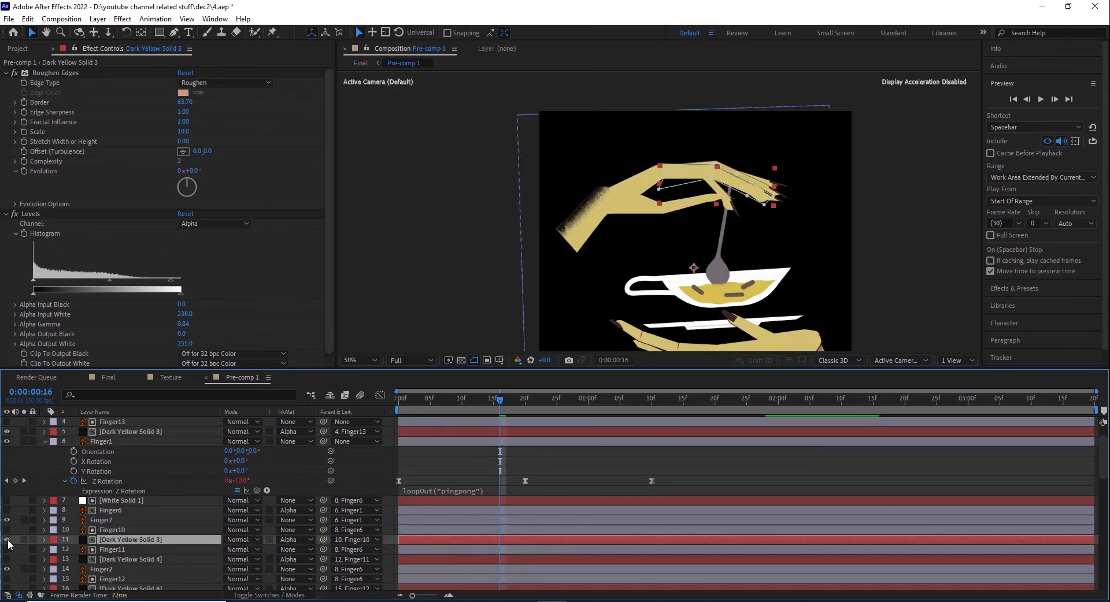
{"action": "left_click", "coordinate": [111, 511]}
{"action": "left_click", "coordinate": [110, 540]}
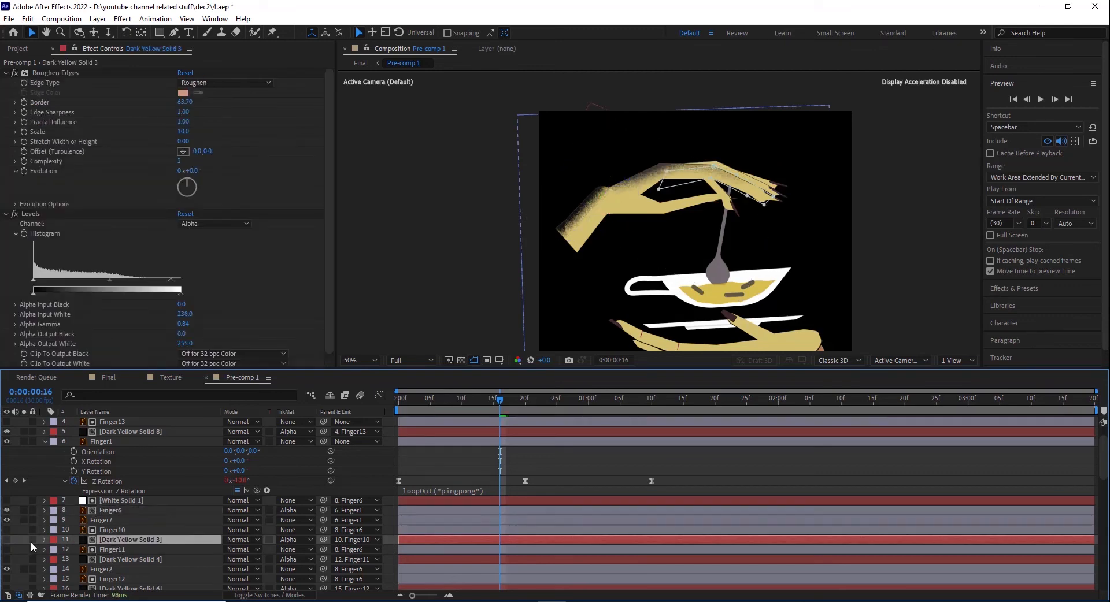
{"action": "left_click", "coordinate": [120, 560]}
{"action": "scroll", "coordinate": [25, 553], "scroll_direction": "down", "scroll_amount": 3}
{"action": "left_click", "coordinate": [15, 530]}
{"action": "left_click", "coordinate": [7, 531]}
{"action": "scroll", "coordinate": [9, 529], "scroll_direction": "down", "scroll_amount": 1}
Step: Make Finger9, the spoon shading Dark Yellow Solid 9 and the finger shading Dark Yellow Solid 1 visible
{"action": "left_click", "coordinate": [13, 521]}
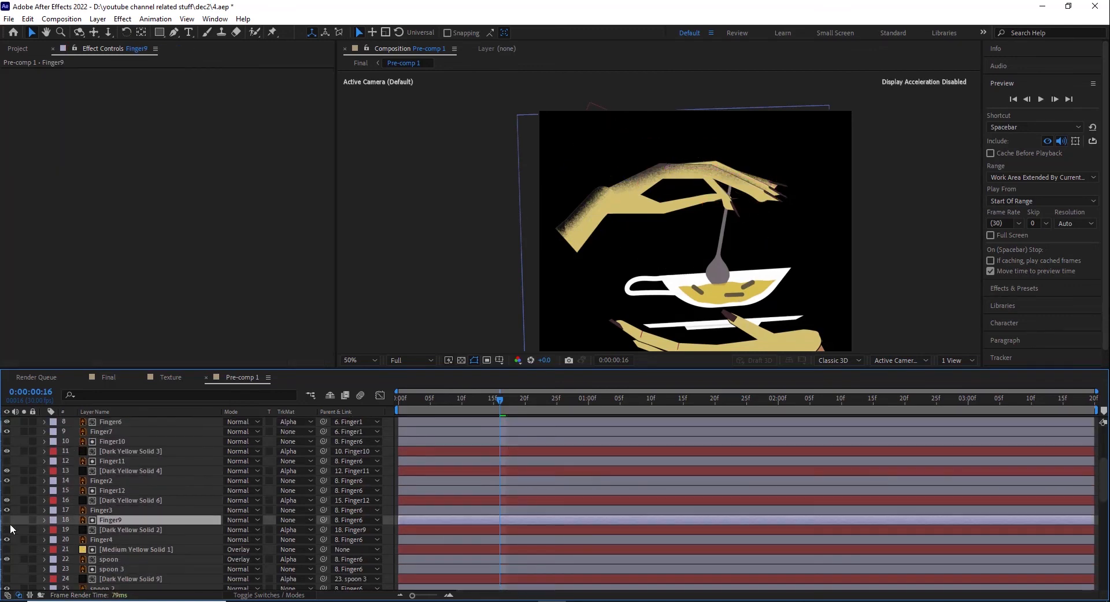
{"action": "left_click", "coordinate": [7, 521]}
{"action": "left_click", "coordinate": [15, 581]}
{"action": "left_click", "coordinate": [7, 579]}
{"action": "scroll", "coordinate": [24, 555], "scroll_direction": "down", "scroll_amount": 2}
{"action": "left_click", "coordinate": [7, 549]}
Step: Turn on the shading layers Dark Yellow Solid 17, 16 and 15 for the mat pieces floating in the cup
{"action": "scroll", "coordinate": [17, 549], "scroll_direction": "down", "scroll_amount": 1}
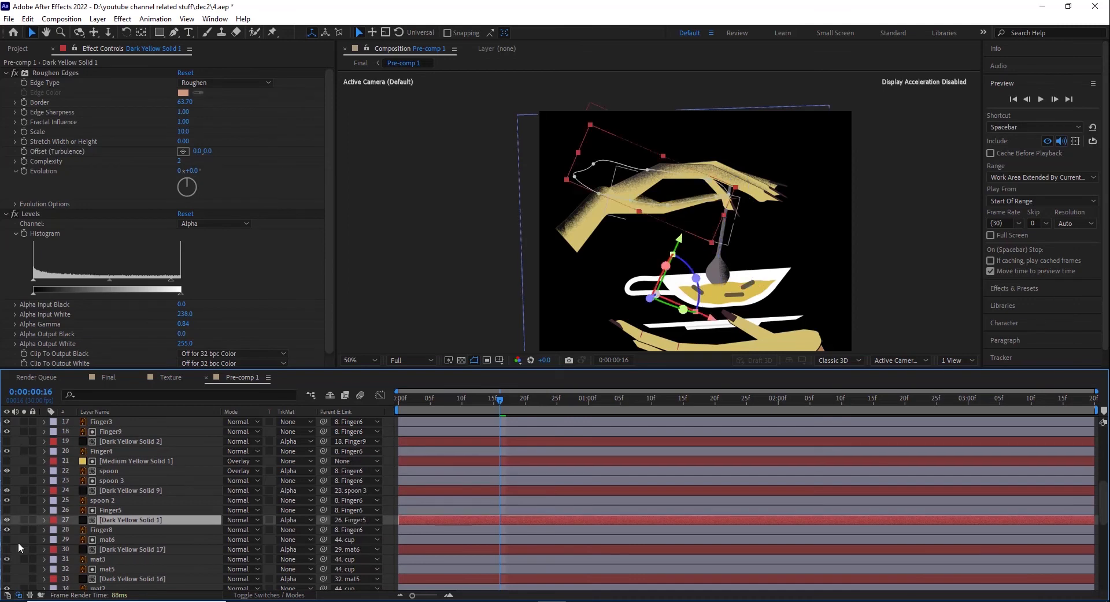
{"action": "left_click", "coordinate": [18, 550]}
{"action": "left_click", "coordinate": [7, 550]}
{"action": "scroll", "coordinate": [12, 547], "scroll_direction": "down", "scroll_amount": 2}
{"action": "left_click", "coordinate": [20, 521]}
{"action": "left_click", "coordinate": [7, 521]}
{"action": "scroll", "coordinate": [17, 523], "scroll_direction": "down", "scroll_amount": 2}
{"action": "left_click", "coordinate": [13, 512]}
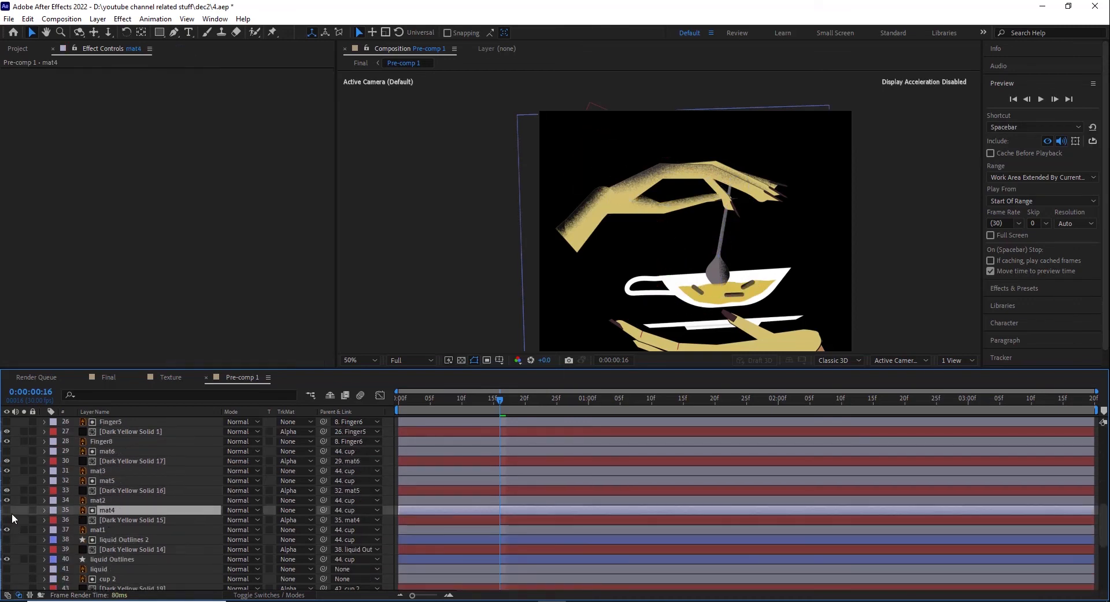
{"action": "left_click", "coordinate": [7, 521]}
Step: Show Dark Yellow Solid 14 on the liquid and Dark Yellow Solid 19 on the cup
{"action": "left_click", "coordinate": [28, 549]}
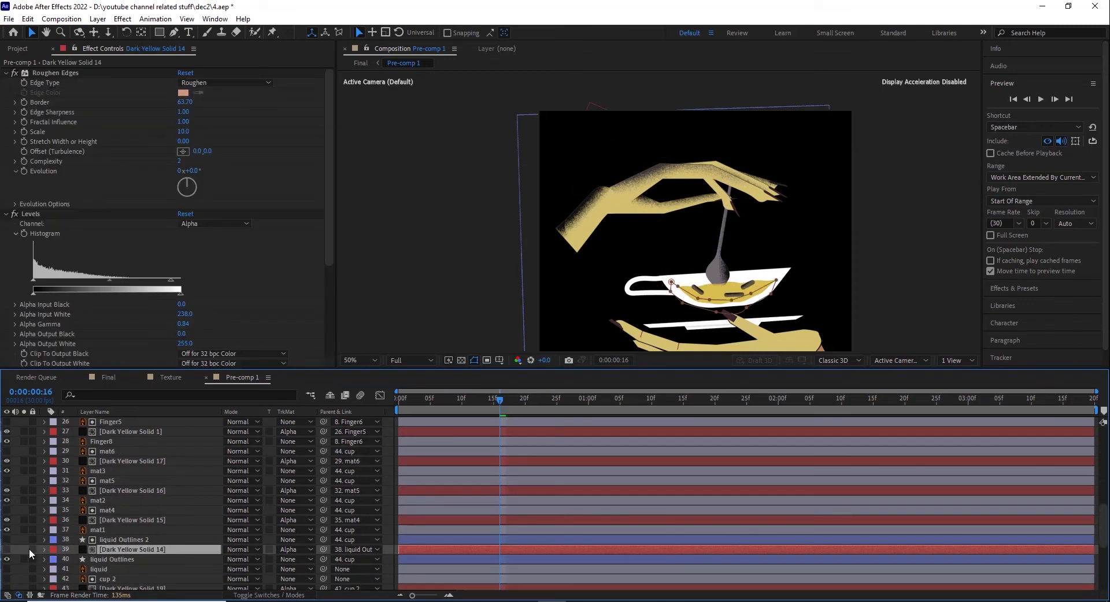
{"action": "left_click", "coordinate": [7, 550]}
{"action": "left_click", "coordinate": [11, 541]}
{"action": "left_click", "coordinate": [7, 541]}
{"action": "left_click", "coordinate": [7, 541]}
{"action": "scroll", "coordinate": [26, 539], "scroll_direction": "down", "scroll_amount": 2}
{"action": "left_click", "coordinate": [107, 531]}
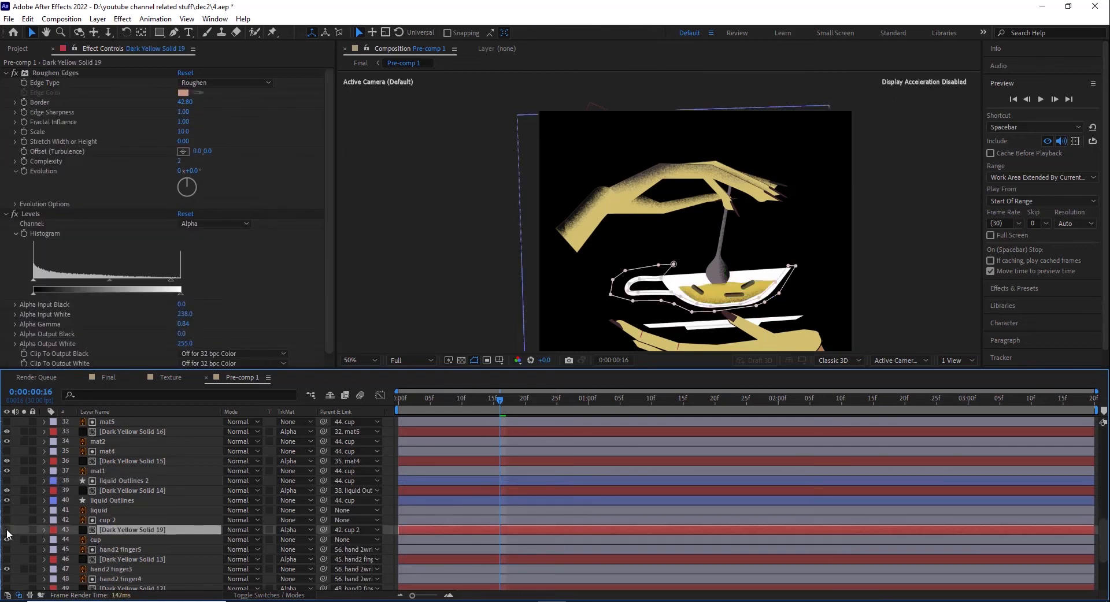
{"action": "left_click", "coordinate": [7, 531]}
{"action": "left_click", "coordinate": [105, 521]}
Step: Show the lower hand's finger shading layers Dark Yellow Solid 13, Dark Yellow Solid 12 and Dark Yellow Solid 11
{"action": "left_click", "coordinate": [114, 561]}
{"action": "left_click", "coordinate": [7, 560]}
{"action": "scroll", "coordinate": [29, 553], "scroll_direction": "down", "scroll_amount": 2}
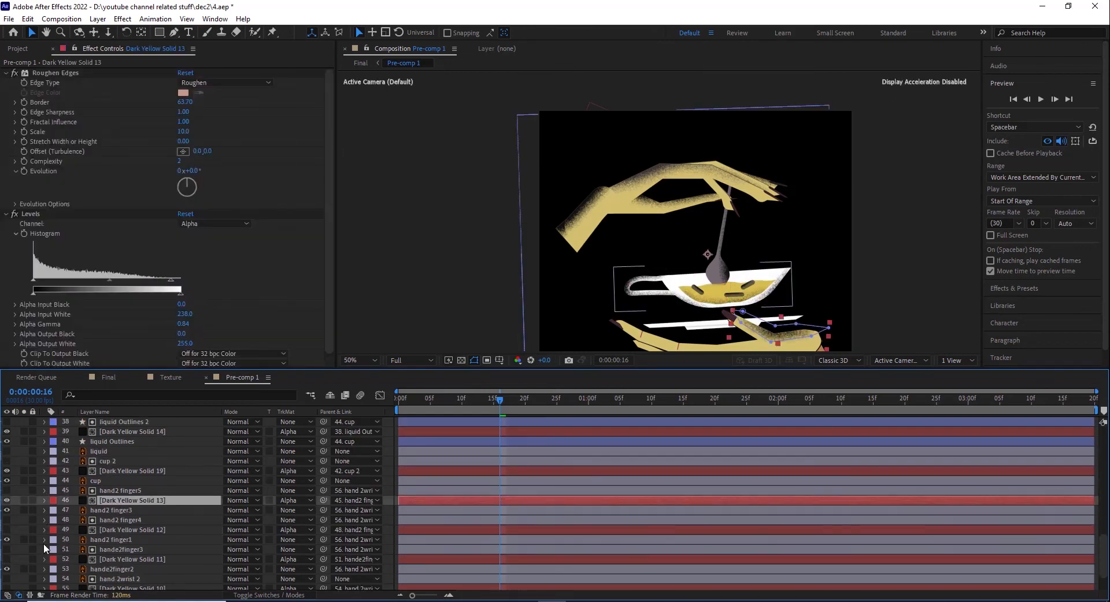
{"action": "left_click", "coordinate": [20, 531]}
{"action": "left_click", "coordinate": [7, 530]}
{"action": "scroll", "coordinate": [8, 530], "scroll_direction": "down", "scroll_amount": 1}
{"action": "left_click", "coordinate": [13, 530]}
{"action": "left_click", "coordinate": [7, 531]}
{"action": "scroll", "coordinate": [10, 532], "scroll_direction": "down", "scroll_amount": 1}
Step: Turn on Dark Yellow Solid 10 for the lower wrist and Dark Yellow Solid 18 for the saucer
{"action": "left_click_drag", "start_coordinate": [768, 285], "coordinate": [739, 210]}
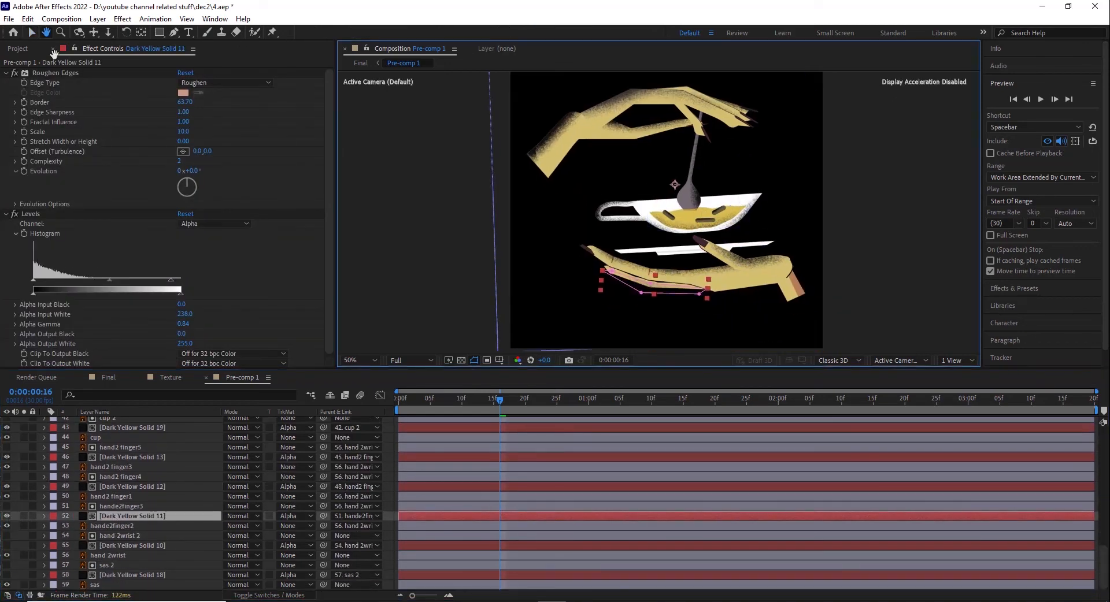
{"action": "left_click", "coordinate": [120, 545]}
{"action": "left_click", "coordinate": [7, 545]}
{"action": "left_click", "coordinate": [105, 568]}
{"action": "left_click", "coordinate": [10, 574]}
{"action": "left_click", "coordinate": [7, 575]}
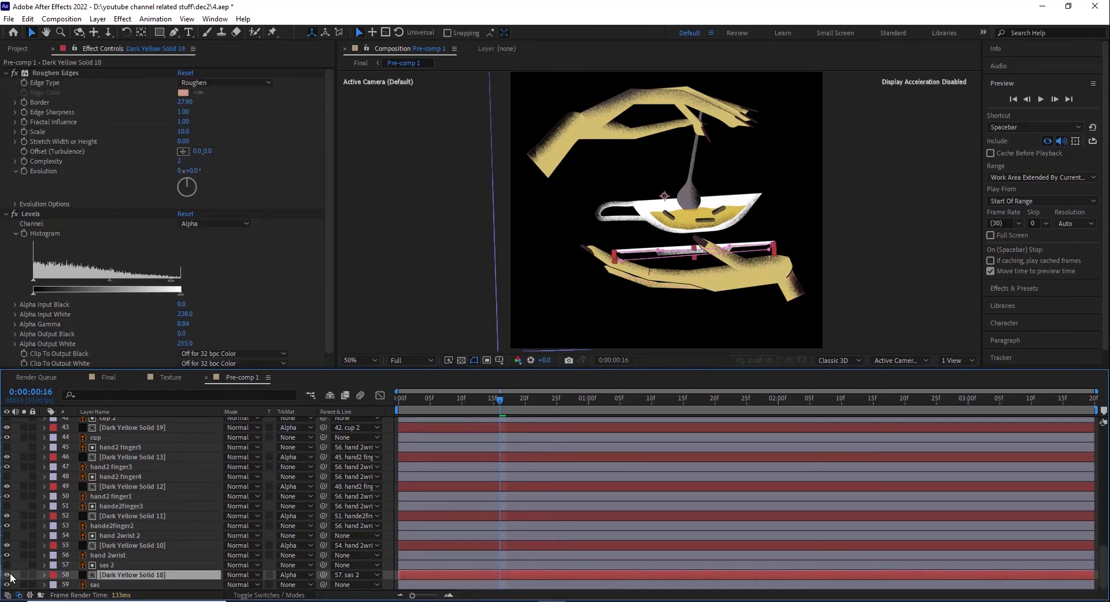
Step: Toggle the visibility of Dark Yellow Solid 7 to compare the upper wrist with and without its shading
{"action": "scroll", "coordinate": [147, 549], "scroll_direction": "up", "scroll_amount": 3}
{"action": "scroll", "coordinate": [147, 547], "scroll_direction": "up", "scroll_amount": 12}
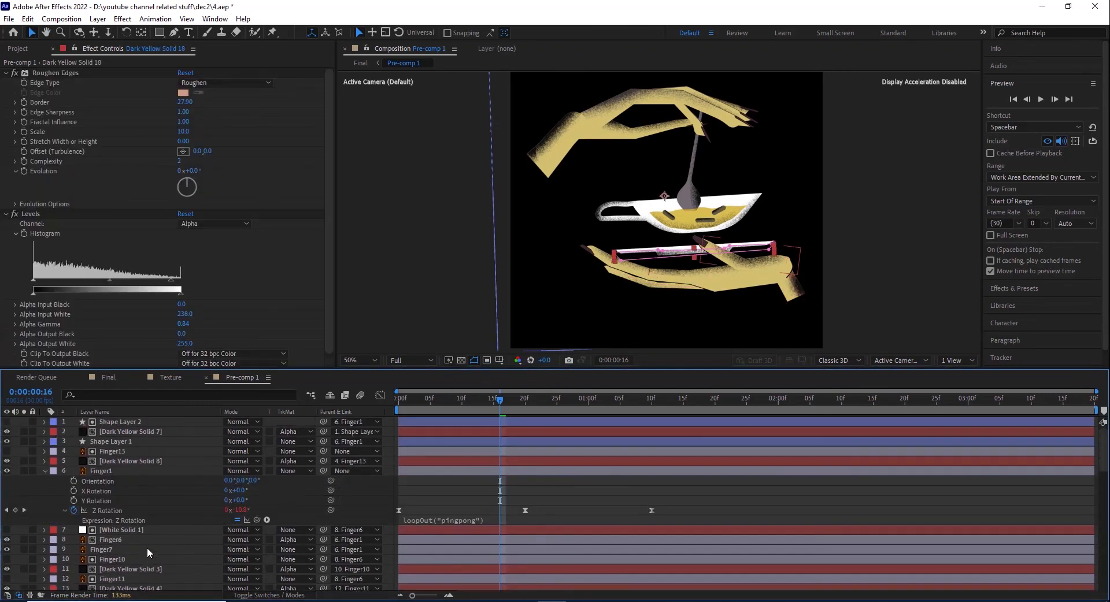
{"action": "left_click", "coordinate": [147, 550]}
{"action": "left_click", "coordinate": [14, 551]}
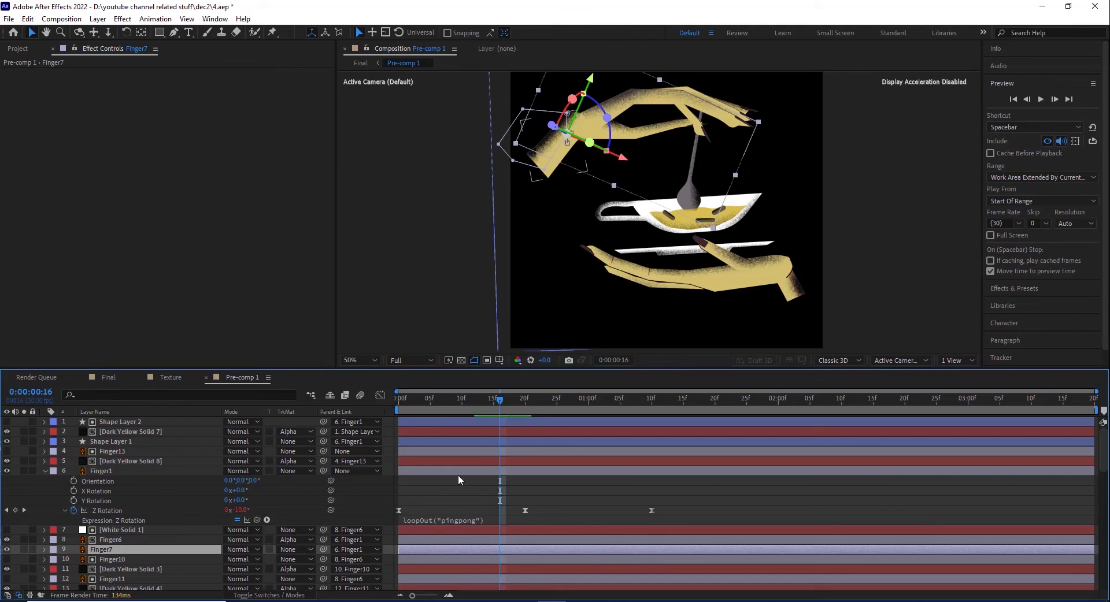
{"action": "left_click", "coordinate": [108, 432]}
{"action": "left_click", "coordinate": [8, 433]}
{"action": "left_click", "coordinate": [8, 434]}
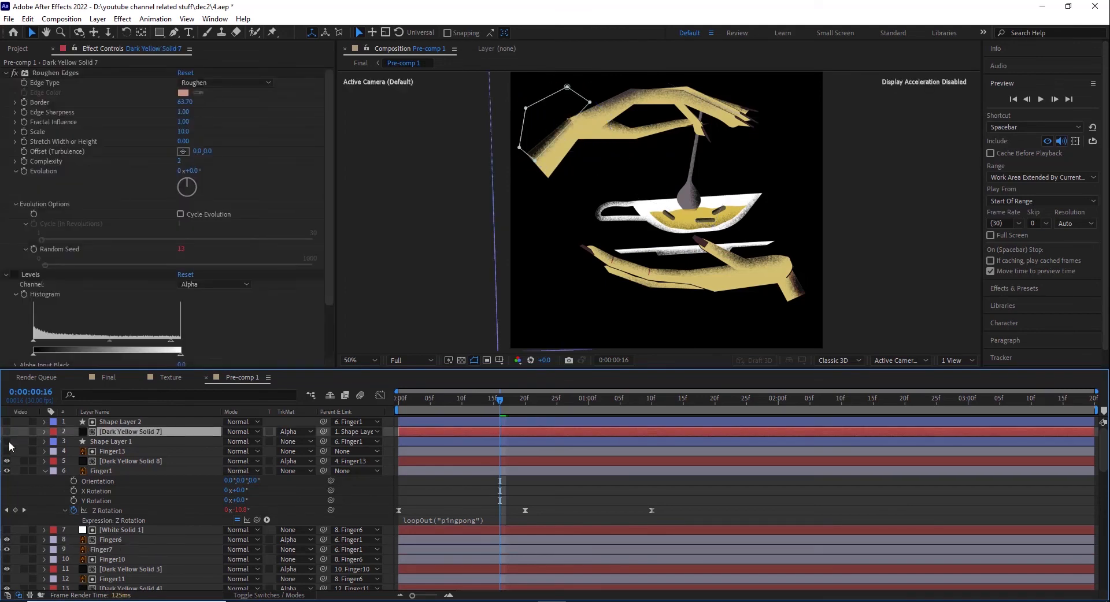
Step: Scrub Pre-comp 1 to 0:00:01:00 and review the fully shaded artwork and its layer stack
{"action": "key", "text": "F2"}
{"action": "left_click_drag", "start_coordinate": [407, 402], "coordinate": [588, 430]}
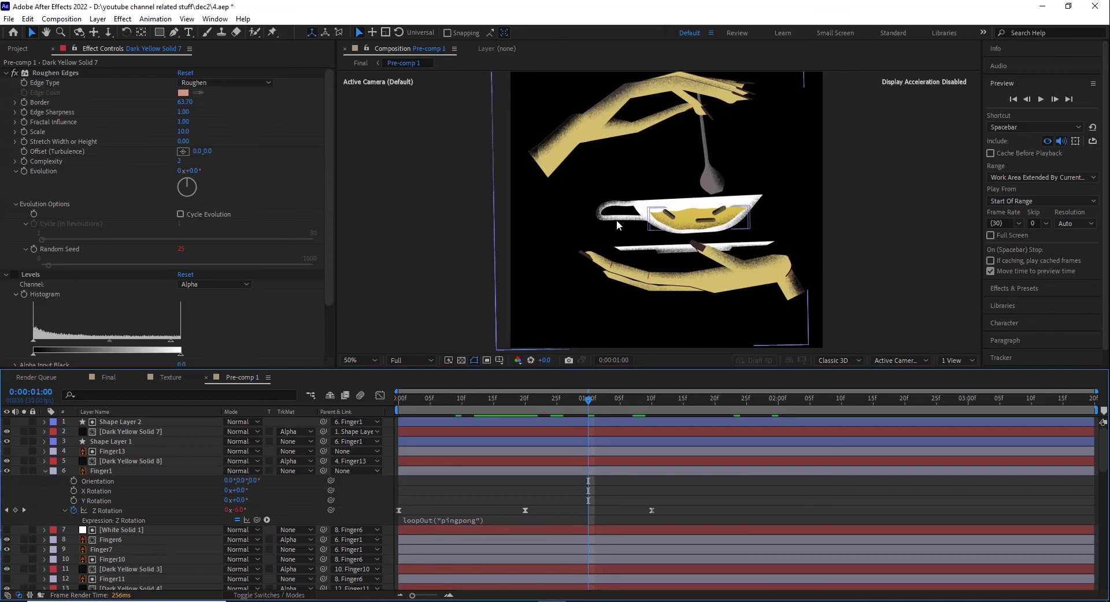
{"action": "key", "text": "period"}
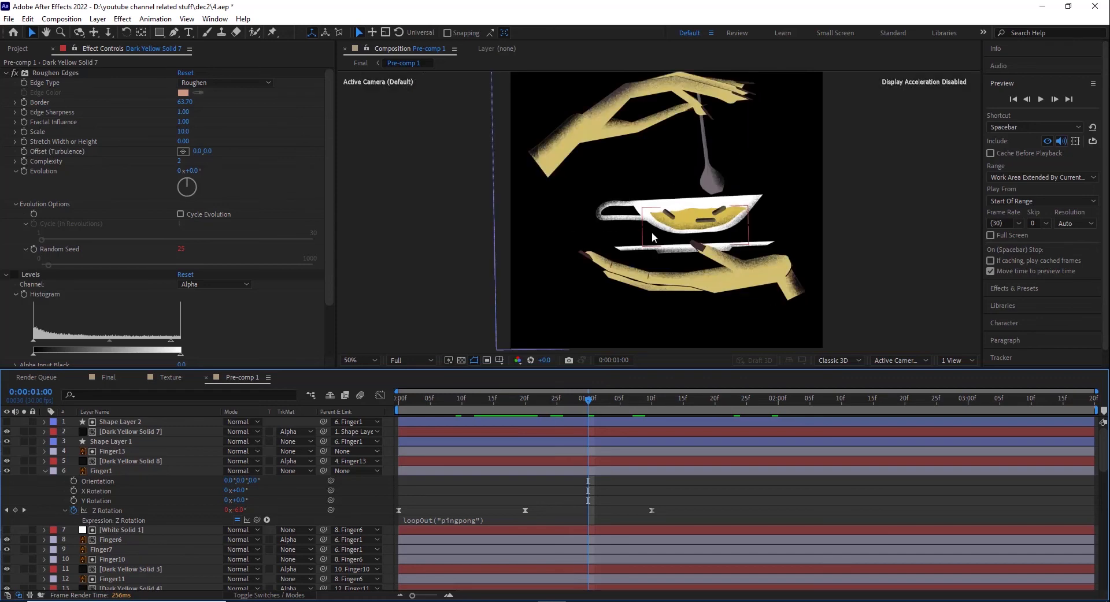
{"action": "key", "text": "comma"}
{"action": "left_click", "coordinate": [113, 419]}
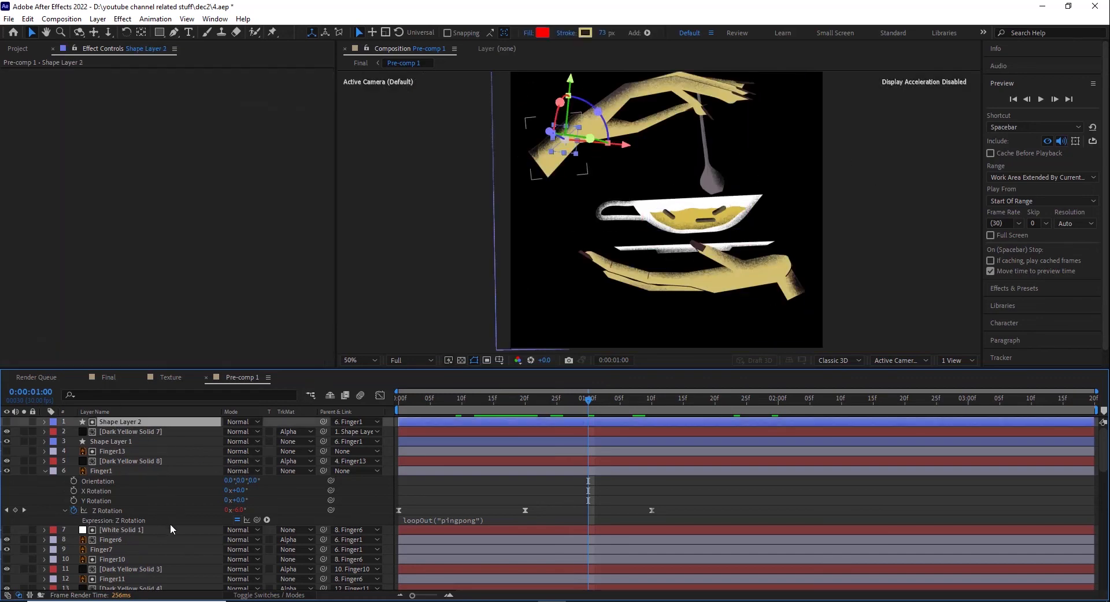
{"action": "scroll", "coordinate": [170, 524], "scroll_direction": "down", "scroll_amount": 5}
{"action": "scroll", "coordinate": [172, 524], "scroll_direction": "down", "scroll_amount": 6}
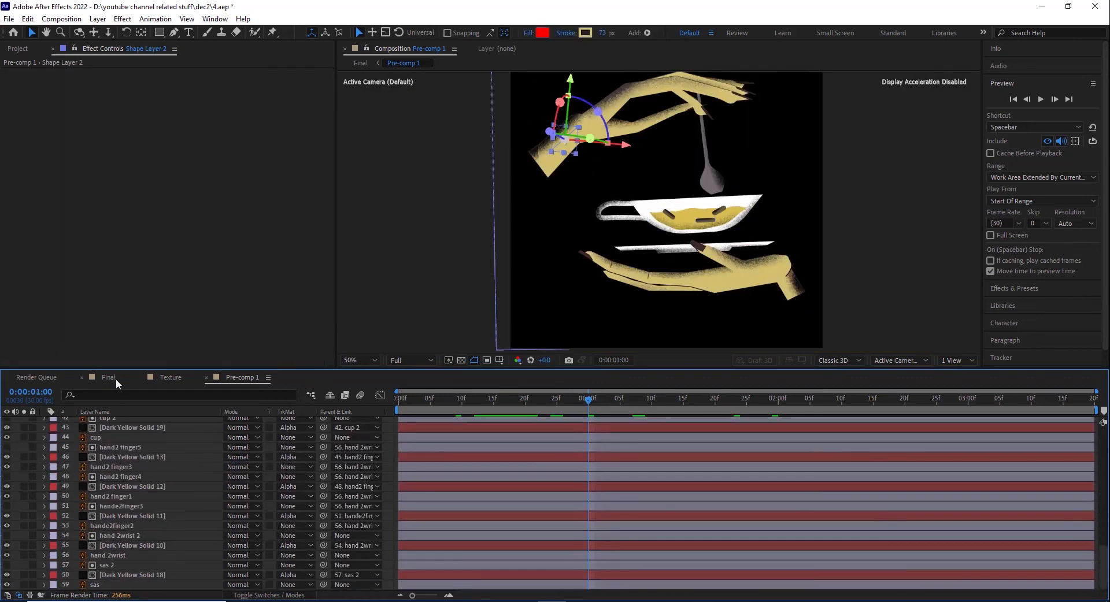
Step: Open the Final composition and check Pre-comp 1 soloed around 0:00:00:06, then unsolo it
{"action": "left_click", "coordinate": [109, 378]}
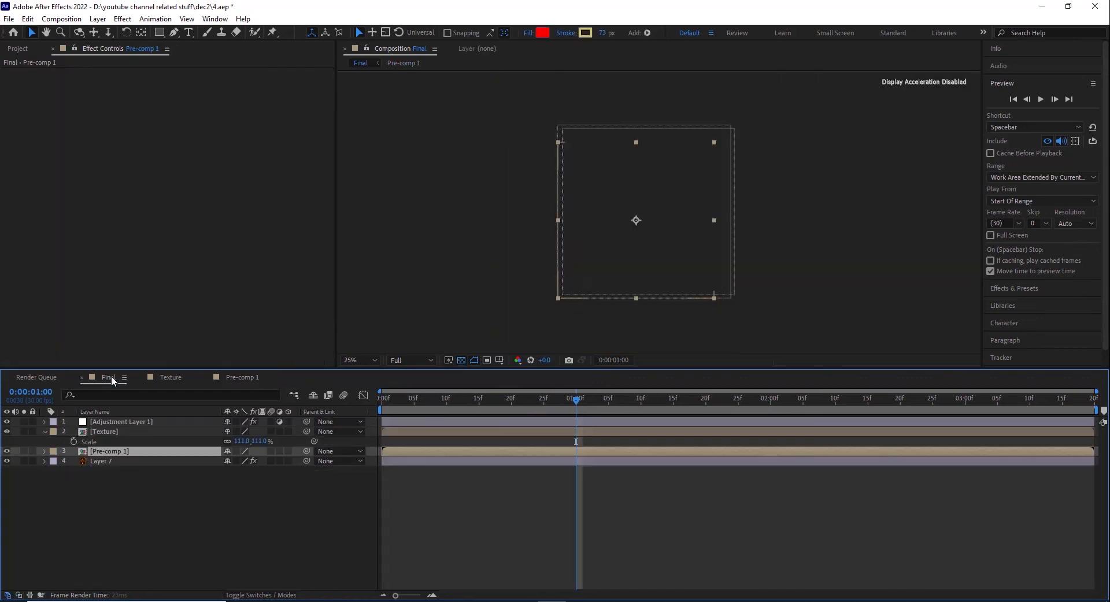
{"action": "left_click", "coordinate": [24, 452]}
{"action": "left_click_drag", "start_coordinate": [385, 407], "coordinate": [422, 421]}
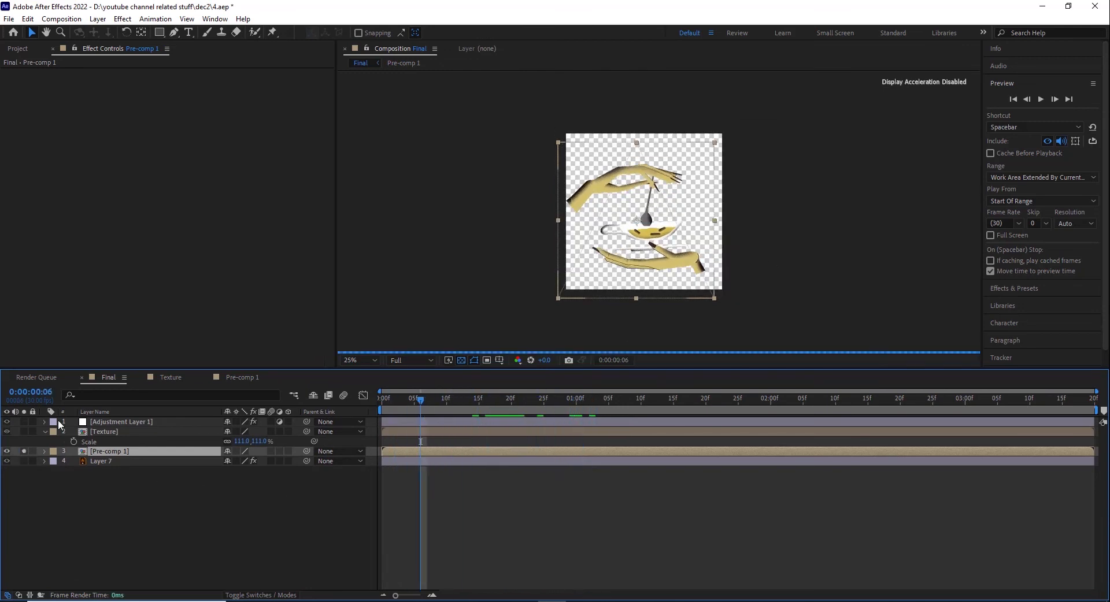
{"action": "left_click", "coordinate": [24, 452]}
Step: Inspect the Texture composition's looped frames, then return to Final and scrub to 0:00:00:09 to check the overlay
{"action": "left_click", "coordinate": [110, 433]}
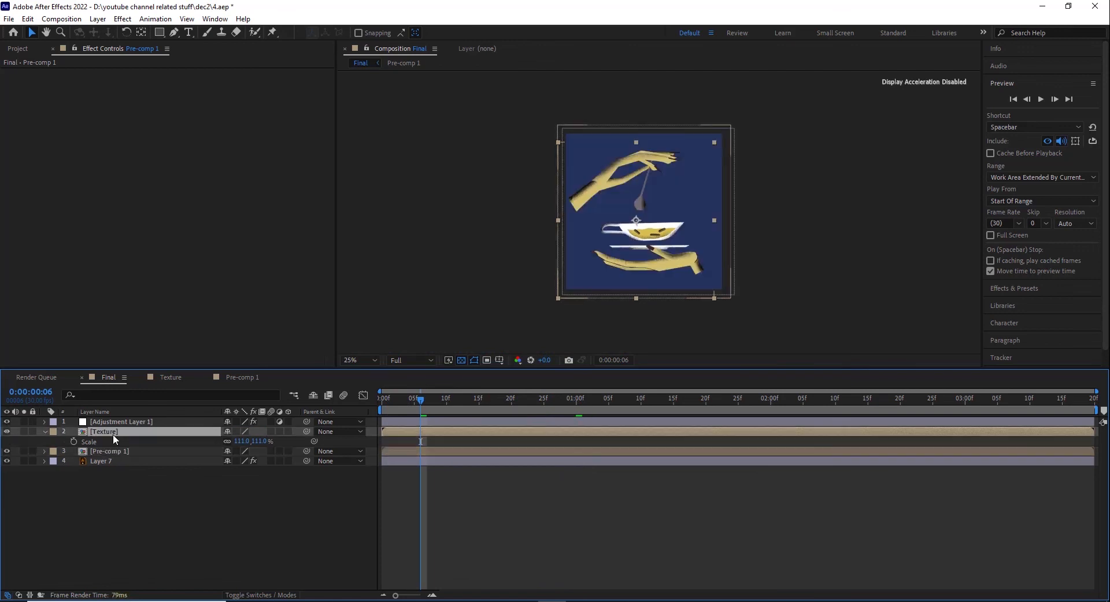
{"action": "double_click", "coordinate": [108, 432]}
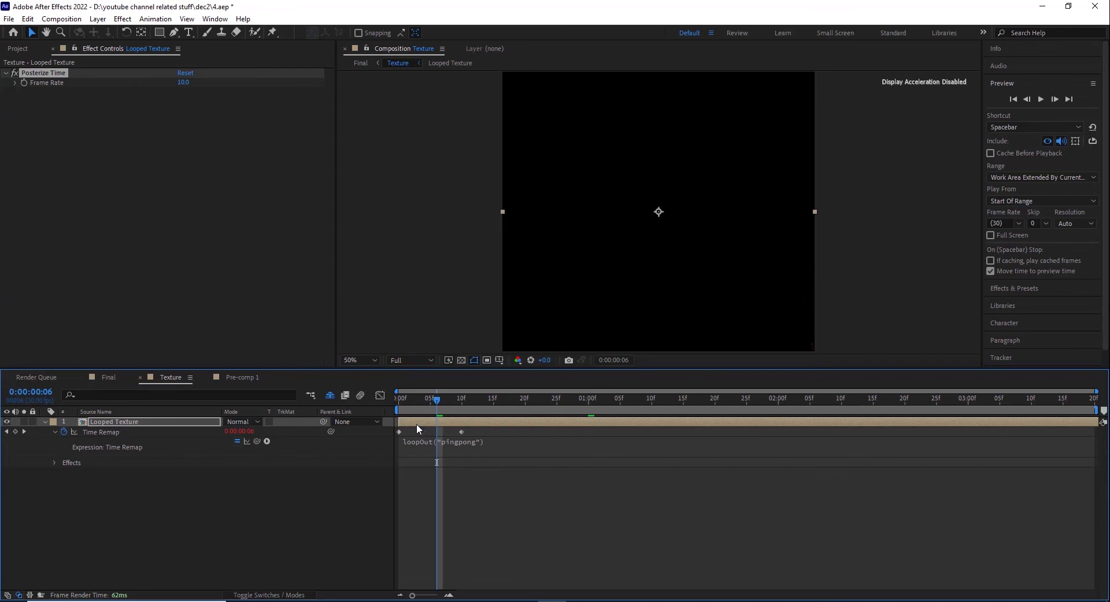
{"action": "mouse_move", "coordinate": [418, 403]}
{"action": "left_mouse_down"}
{"action": "mouse_move", "coordinate": [488, 404]}
{"action": "mouse_move", "coordinate": [391, 405]}
{"action": "mouse_move", "coordinate": [435, 407]}
{"action": "left_mouse_up"}
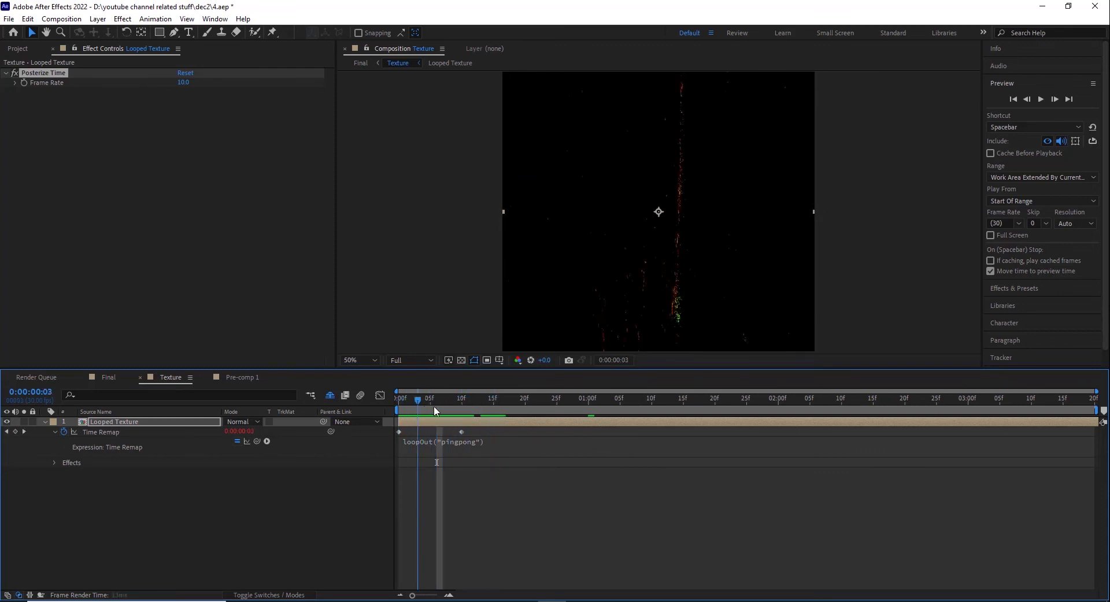
{"action": "left_click", "coordinate": [104, 377]}
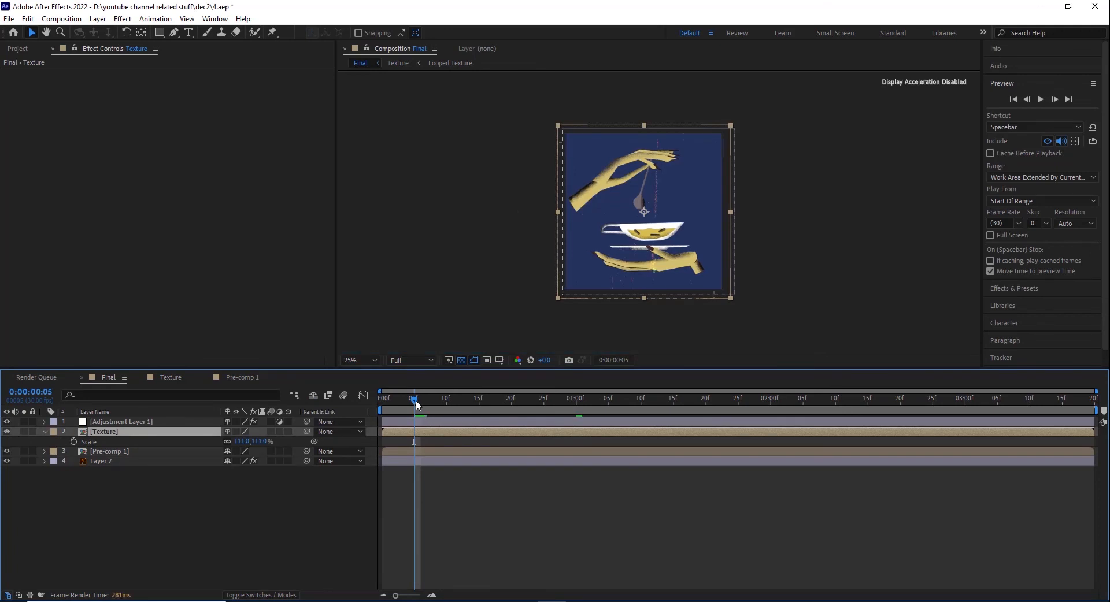
{"action": "left_click_drag", "start_coordinate": [415, 400], "coordinate": [440, 414]}
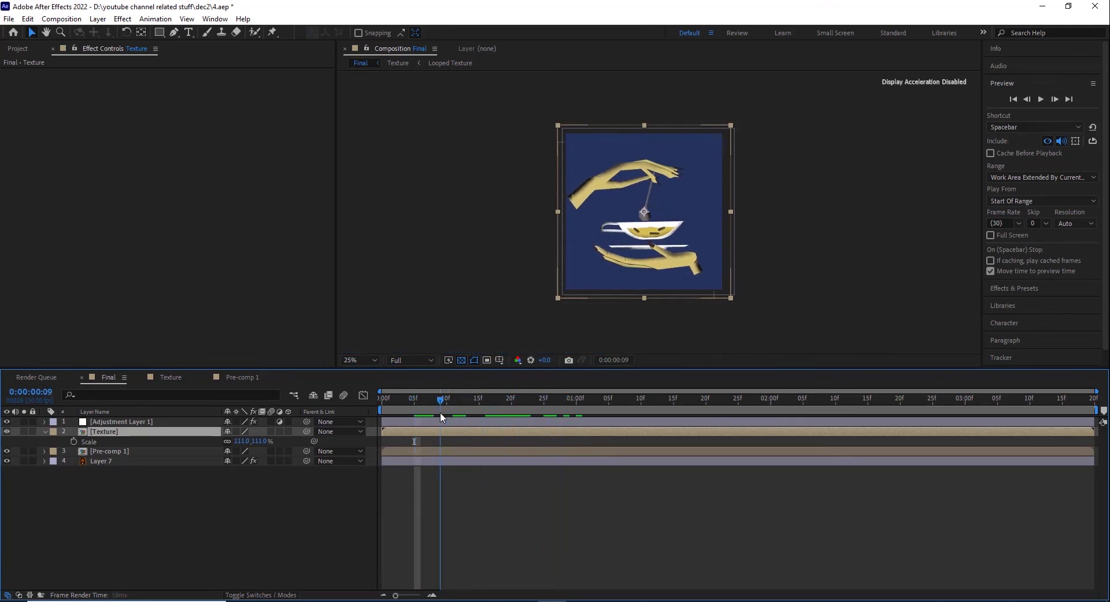
Step: Open the Looped Texture composition nested in Texture and preview the moving texture image from 0:00:00:00
{"action": "double_click", "coordinate": [122, 432]}
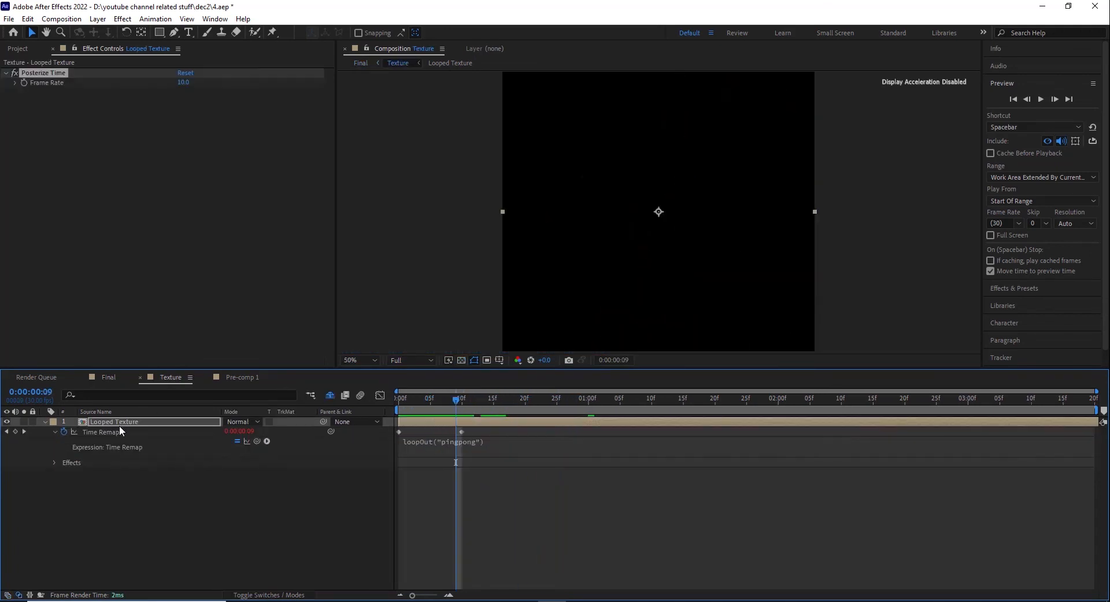
{"action": "double_click", "coordinate": [119, 422]}
{"action": "left_click", "coordinate": [120, 421]}
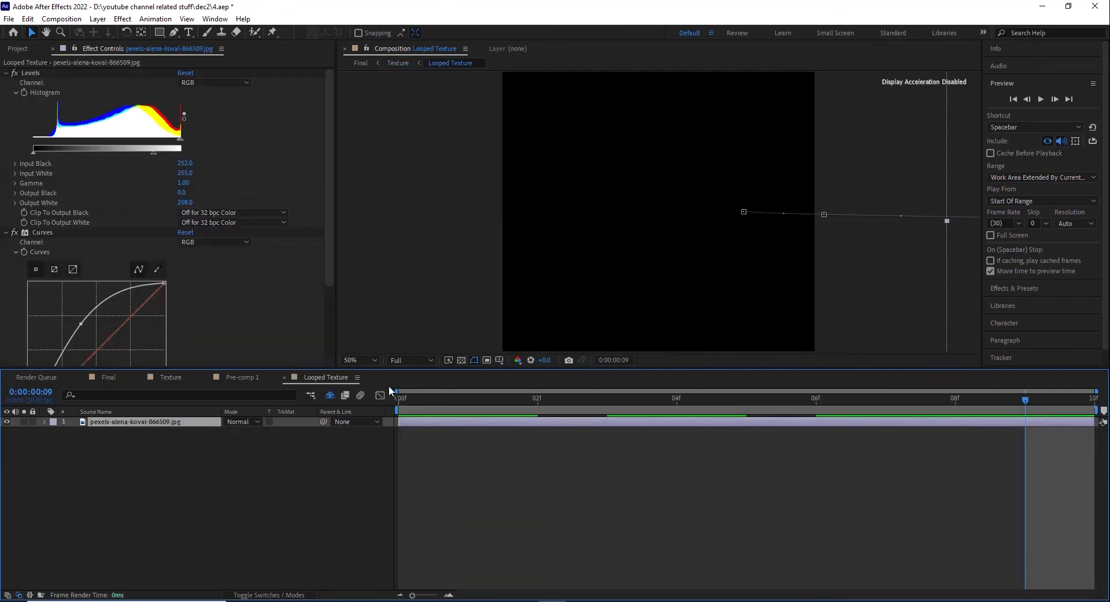
{"action": "left_click", "coordinate": [18, 49]}
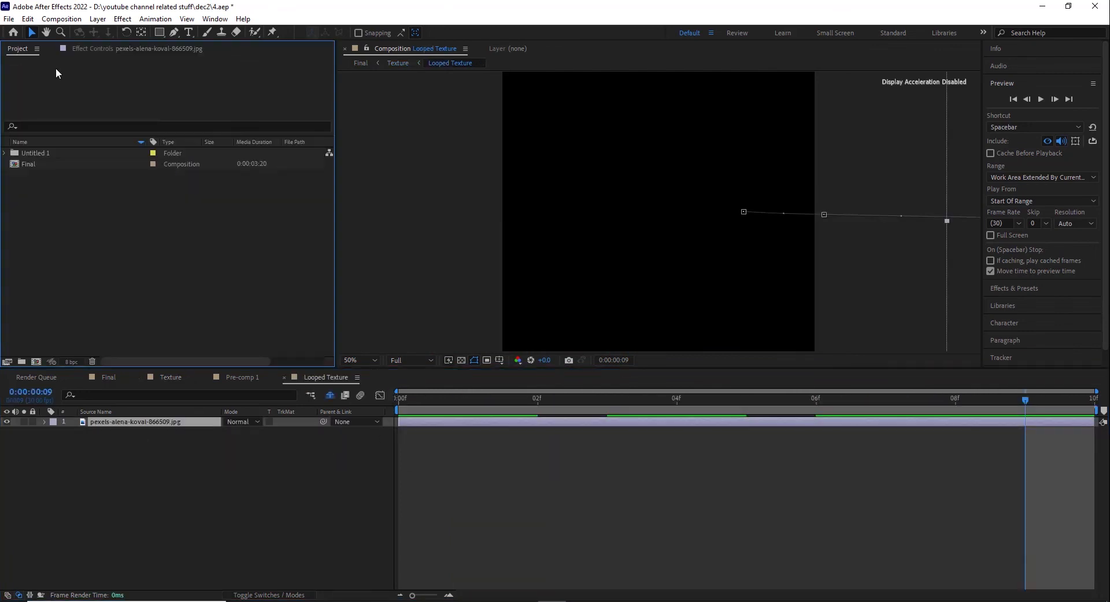
{"action": "left_click", "coordinate": [404, 404]}
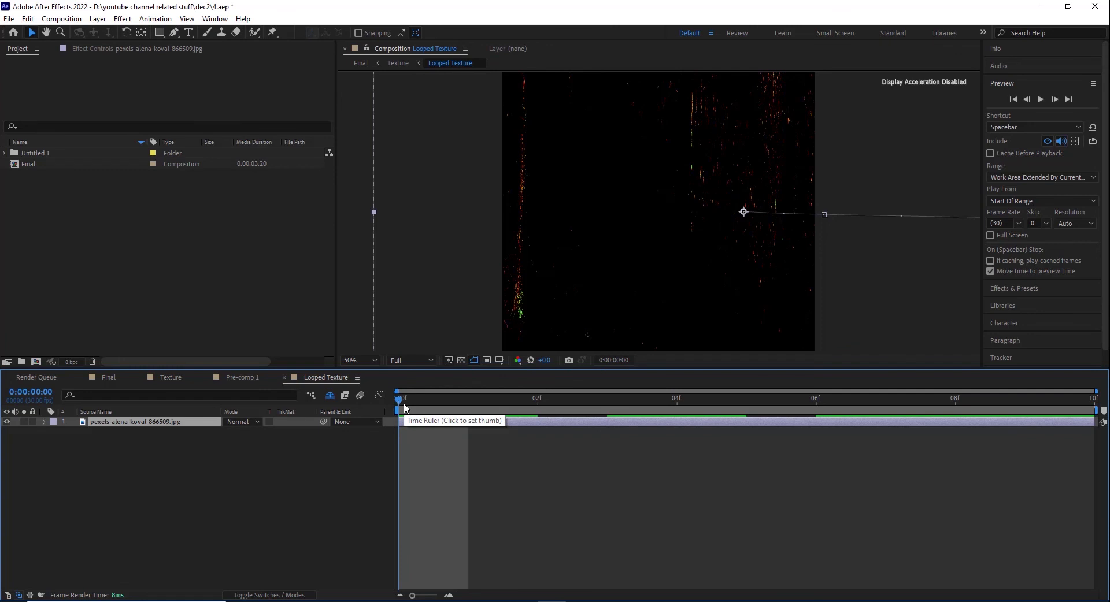
{"action": "key", "text": "space"}
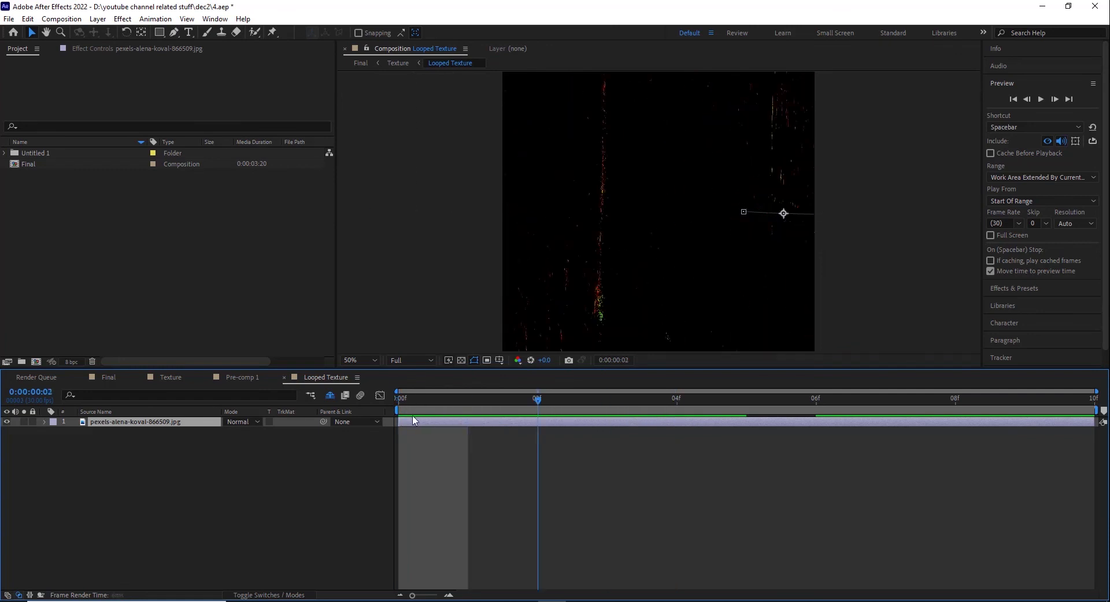
{"action": "key", "text": "space"}
Step: Reveal the texture image's Transform keyframes, scrub its Position animation to 0:00:00:08 and preview the motion
{"action": "left_click", "coordinate": [45, 423]}
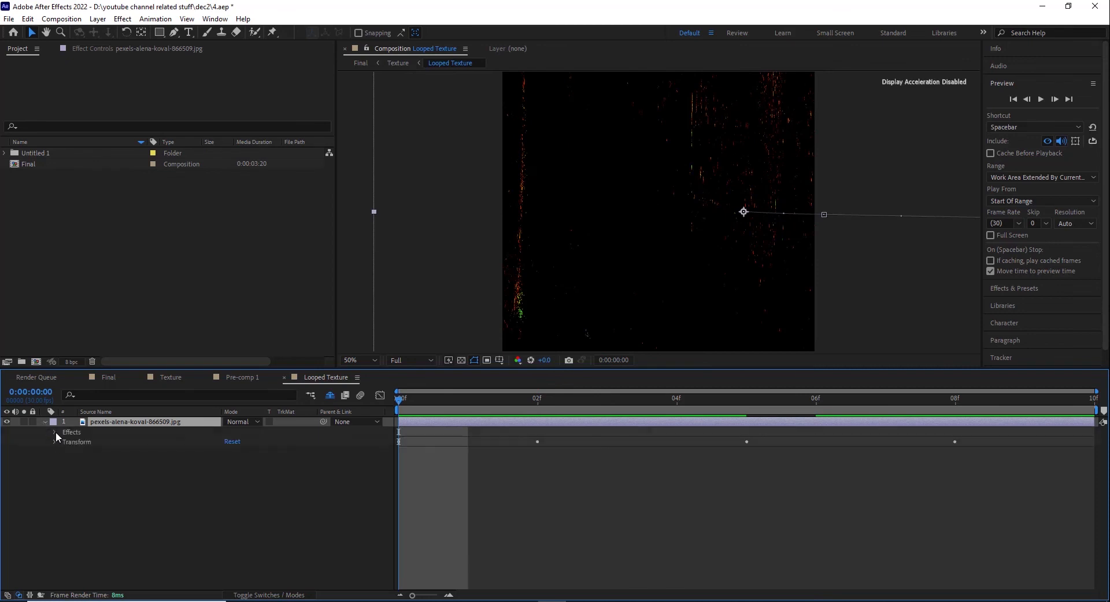
{"action": "left_click", "coordinate": [54, 439]}
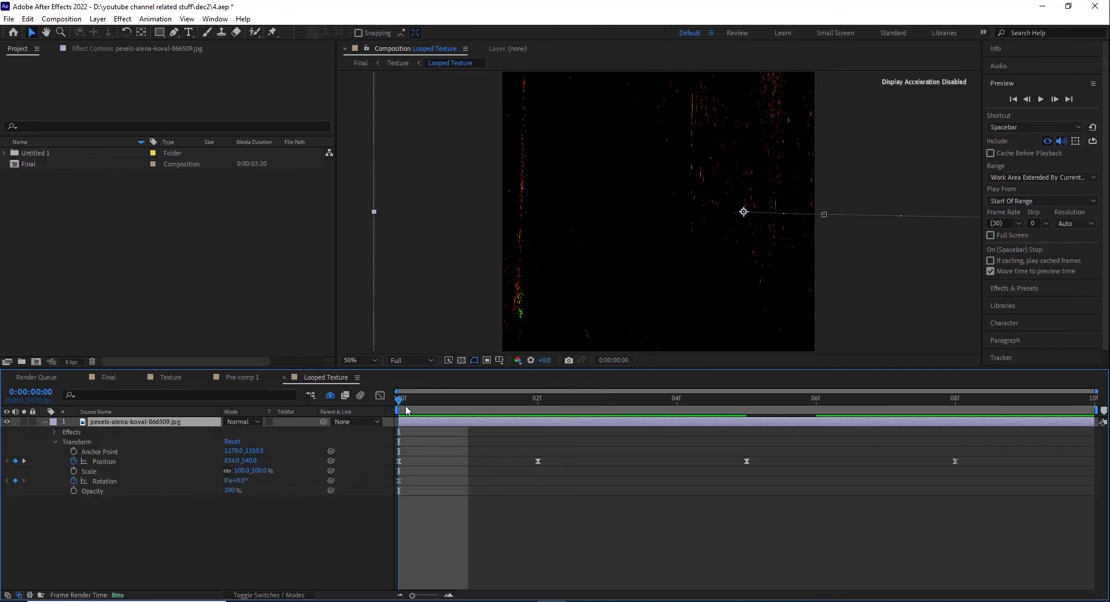
{"action": "left_click_drag", "start_coordinate": [406, 410], "coordinate": [960, 429]}
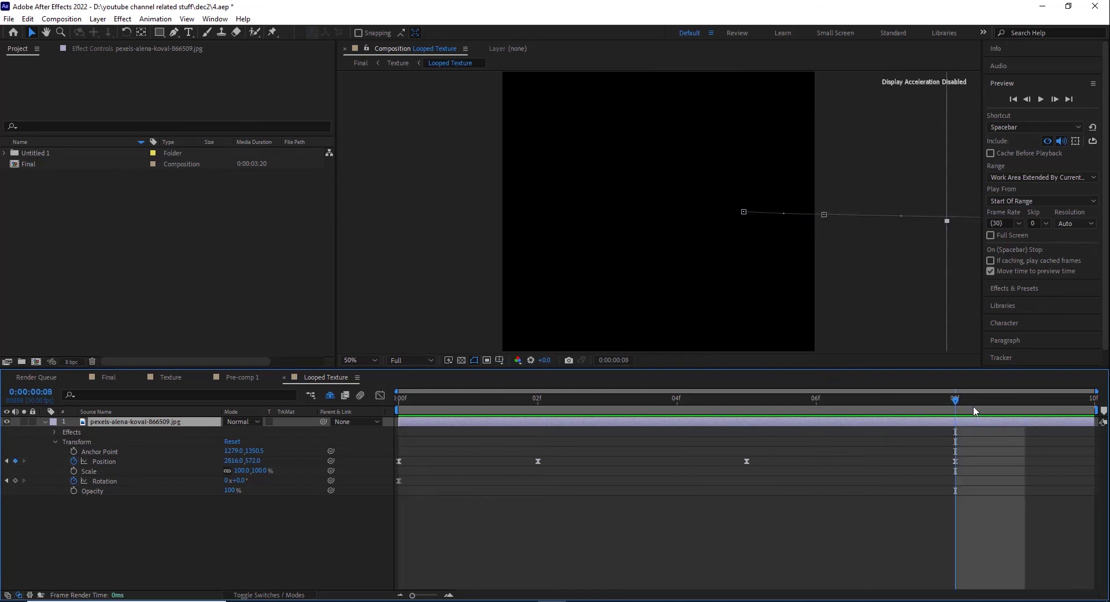
{"action": "key", "text": "space"}
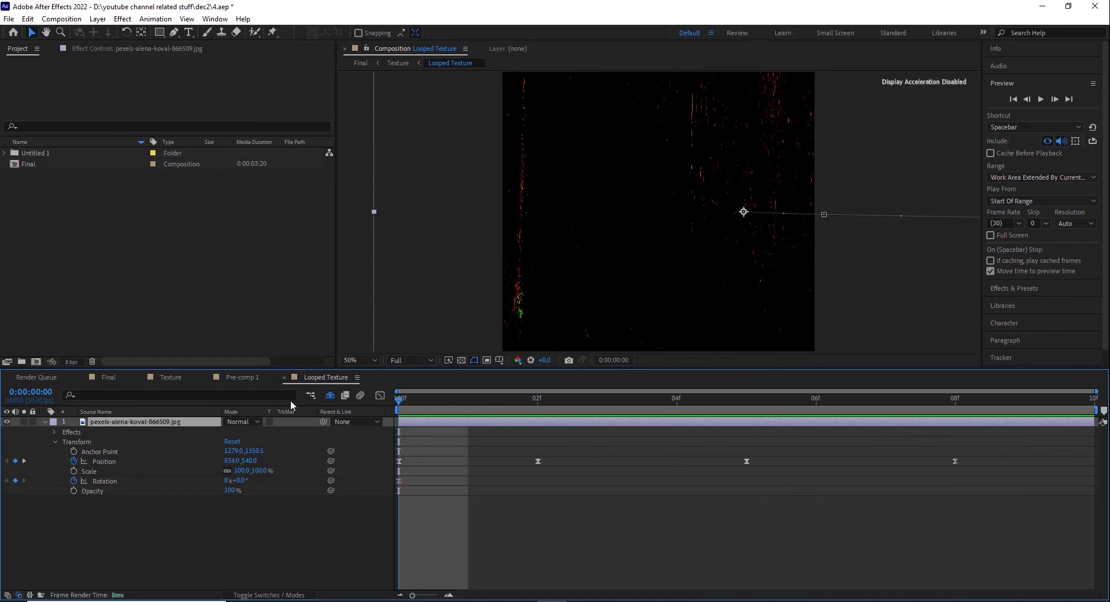
Step: Open the Texture composition and disable time remapping on its Looped Texture layer
{"action": "left_click", "coordinate": [245, 378]}
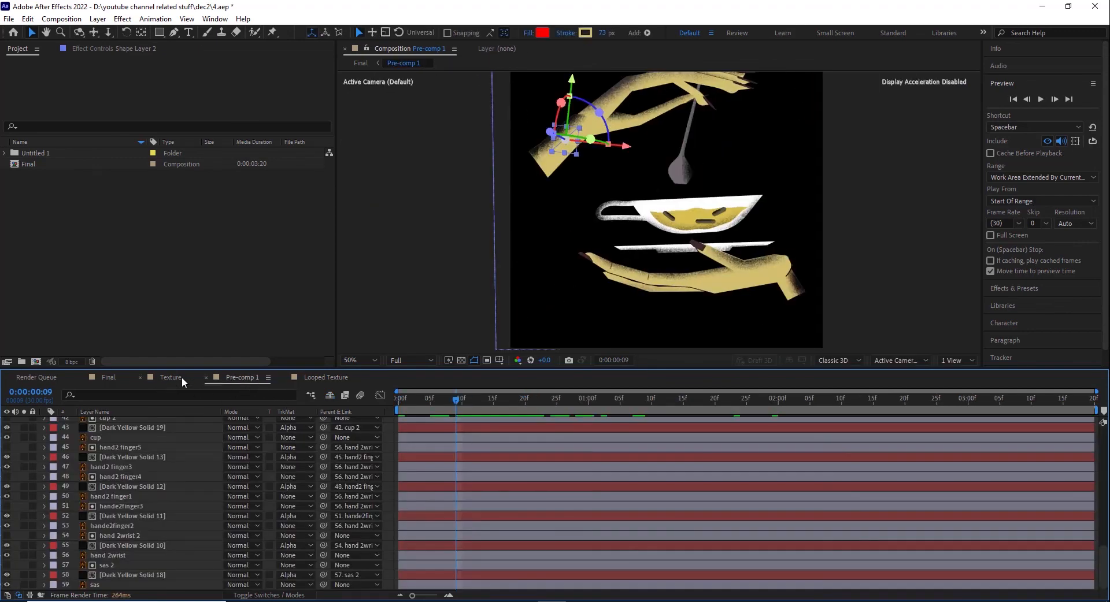
{"action": "left_click", "coordinate": [174, 377]}
{"action": "left_click", "coordinate": [133, 422]}
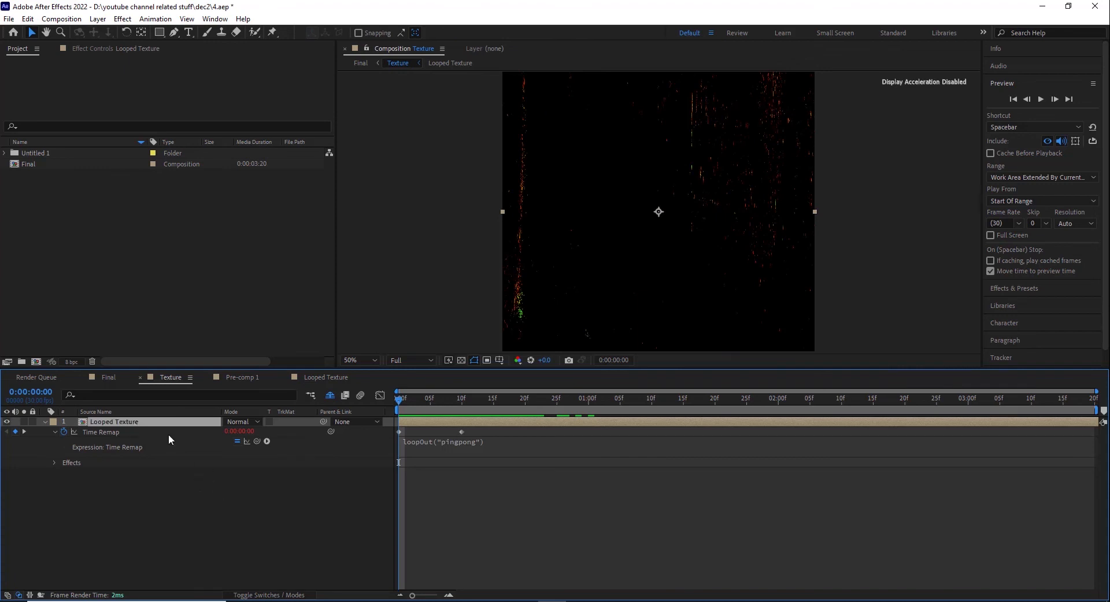
{"action": "right_click", "coordinate": [162, 424]}
{"action": "mouse_move", "coordinate": [208, 146]}
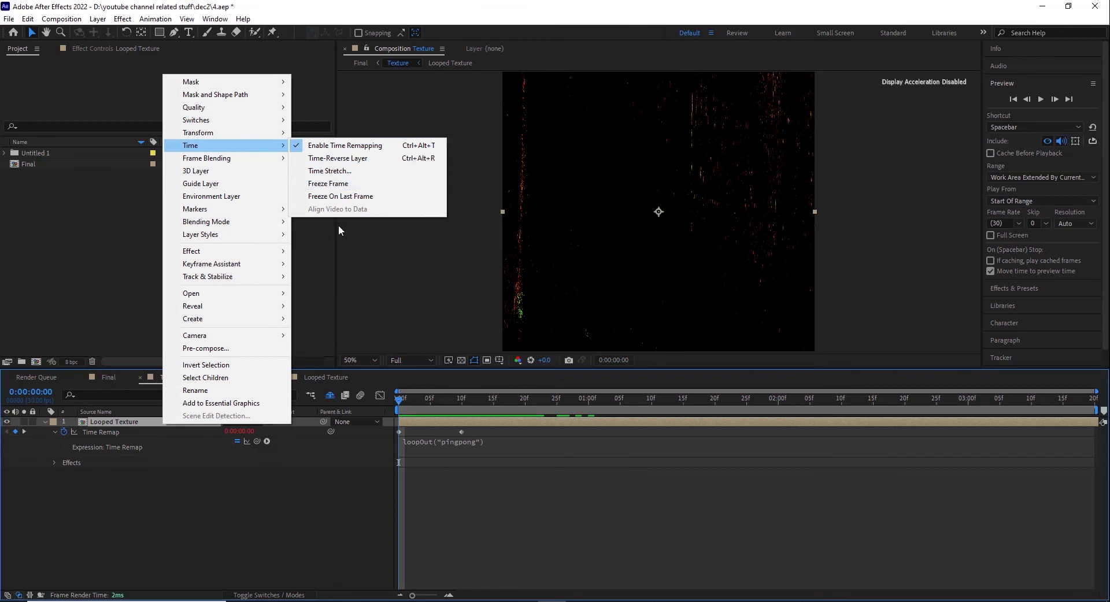
{"action": "left_click", "coordinate": [358, 146]}
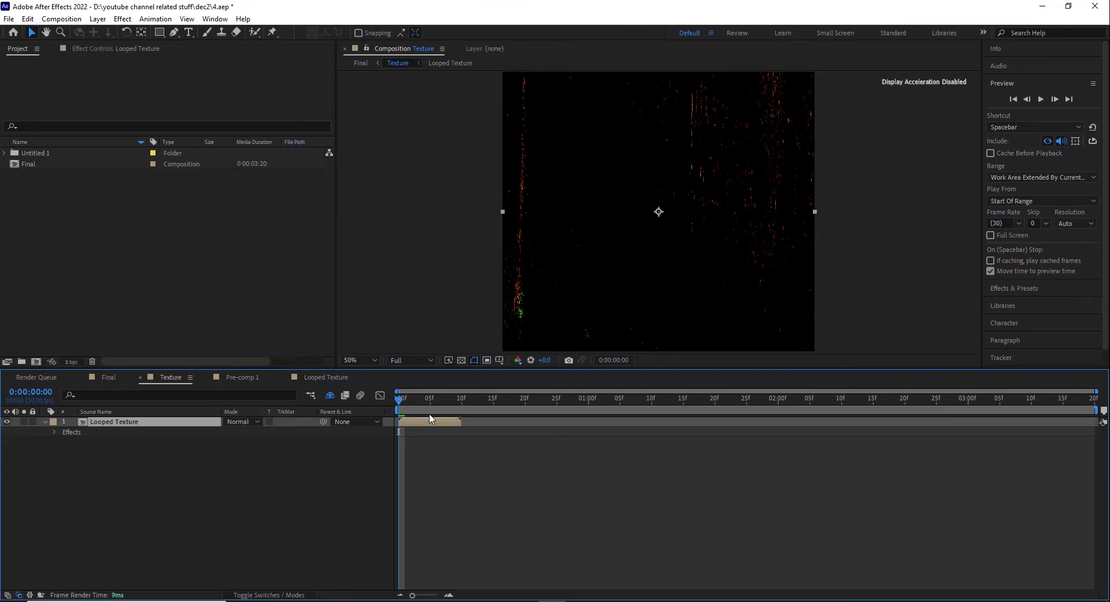
Step: Re-enable time remapping on the Looped Texture layer and reveal its loopOut("pingpong") expression
{"action": "right_click", "coordinate": [152, 423]}
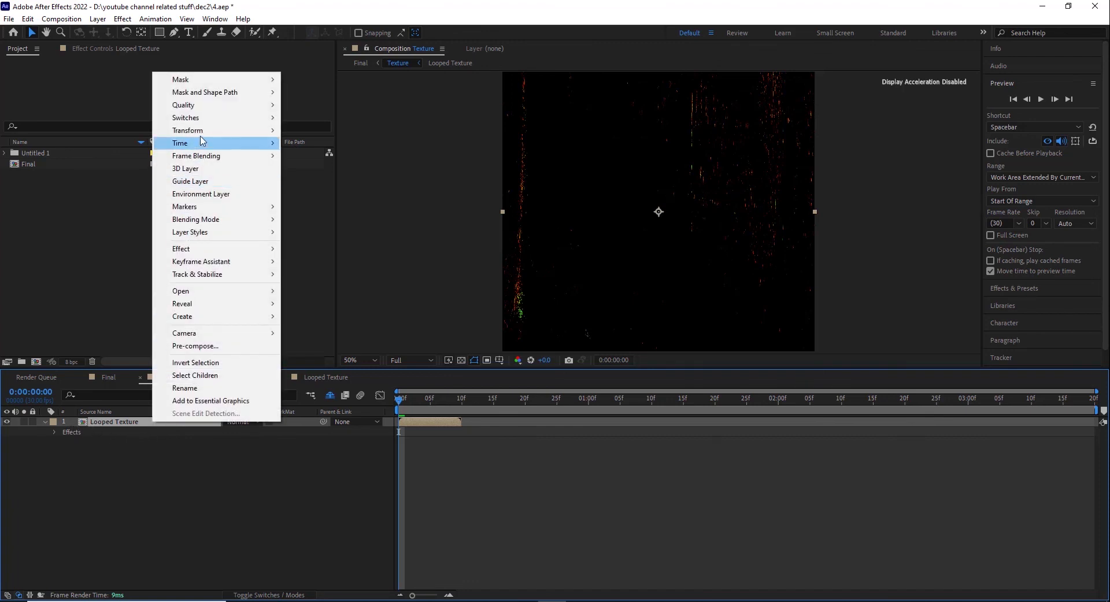
{"action": "mouse_move", "coordinate": [255, 143]}
{"action": "left_click", "coordinate": [317, 146]}
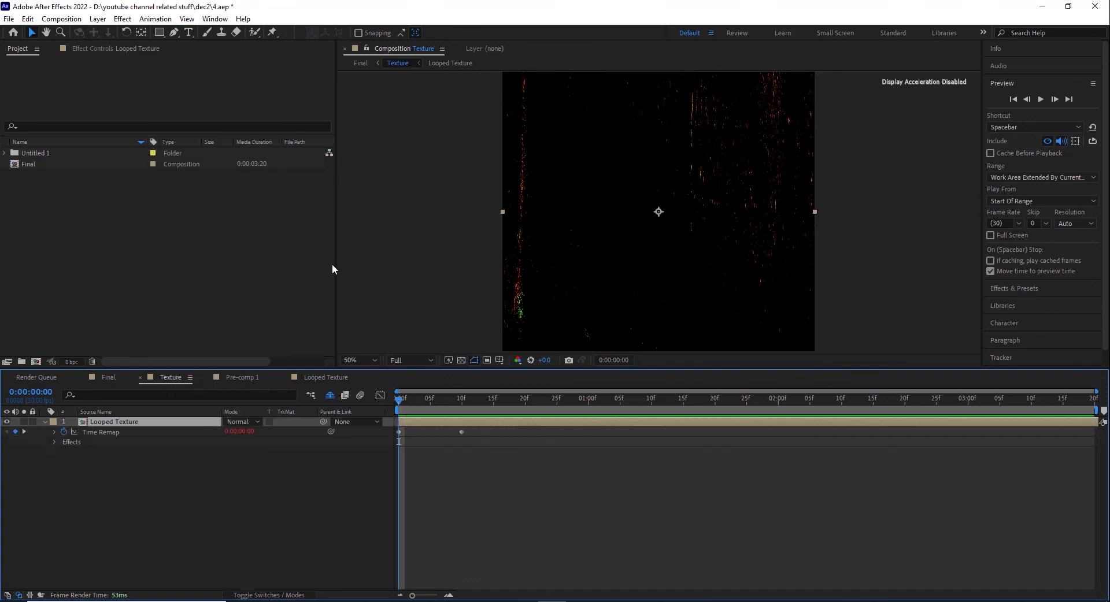
{"action": "left_click", "coordinate": [54, 433]}
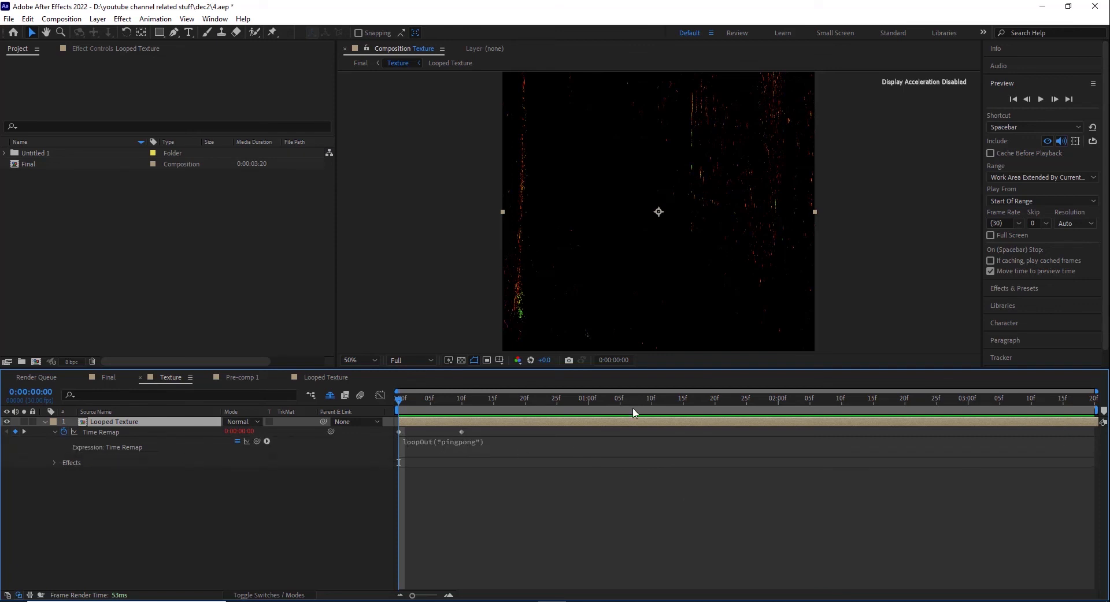
Step: Scrub the ping-pong looped texture along the timeline, check the Texture composition's settings, and return to 0:00:00:00
{"action": "left_click_drag", "start_coordinate": [413, 405], "coordinate": [955, 443]}
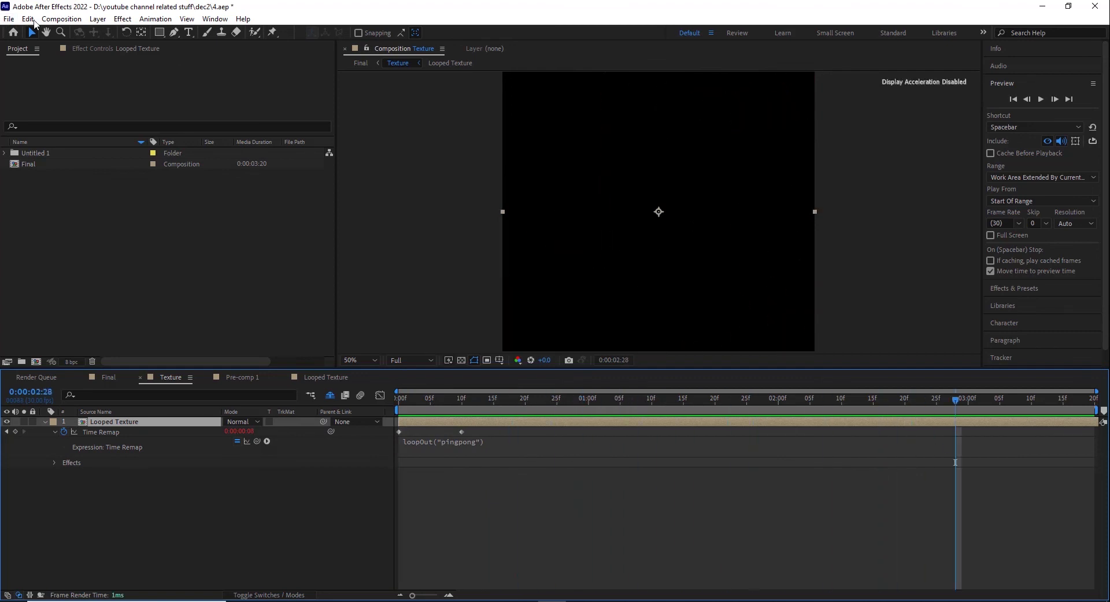
{"action": "left_click", "coordinate": [61, 18]}
{"action": "left_click", "coordinate": [93, 48]}
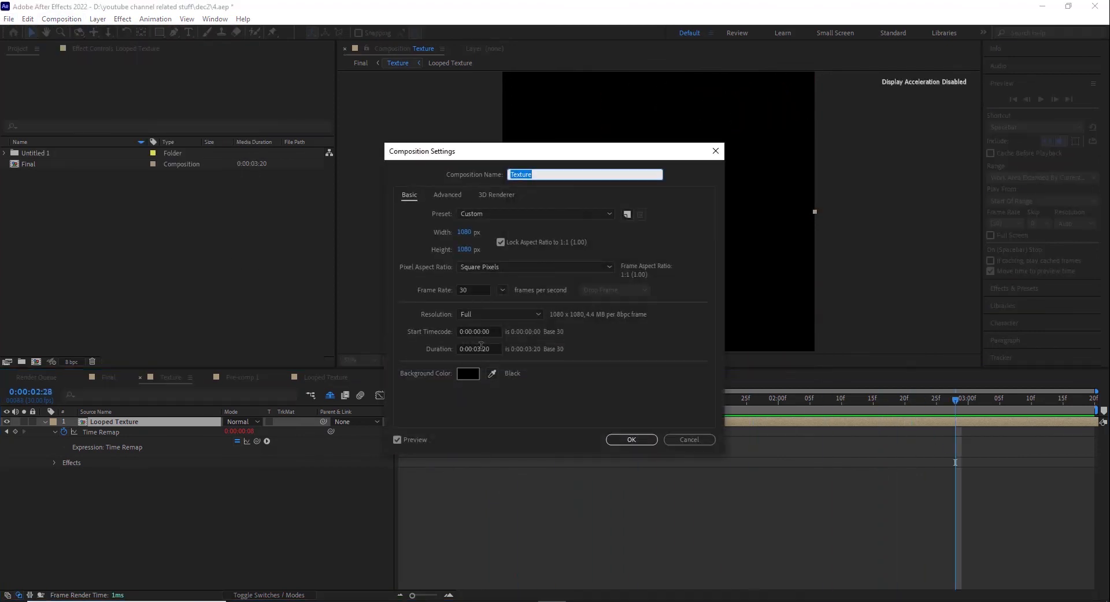
{"action": "left_click", "coordinate": [632, 440]}
{"action": "left_click_drag", "start_coordinate": [405, 401], "coordinate": [444, 399]}
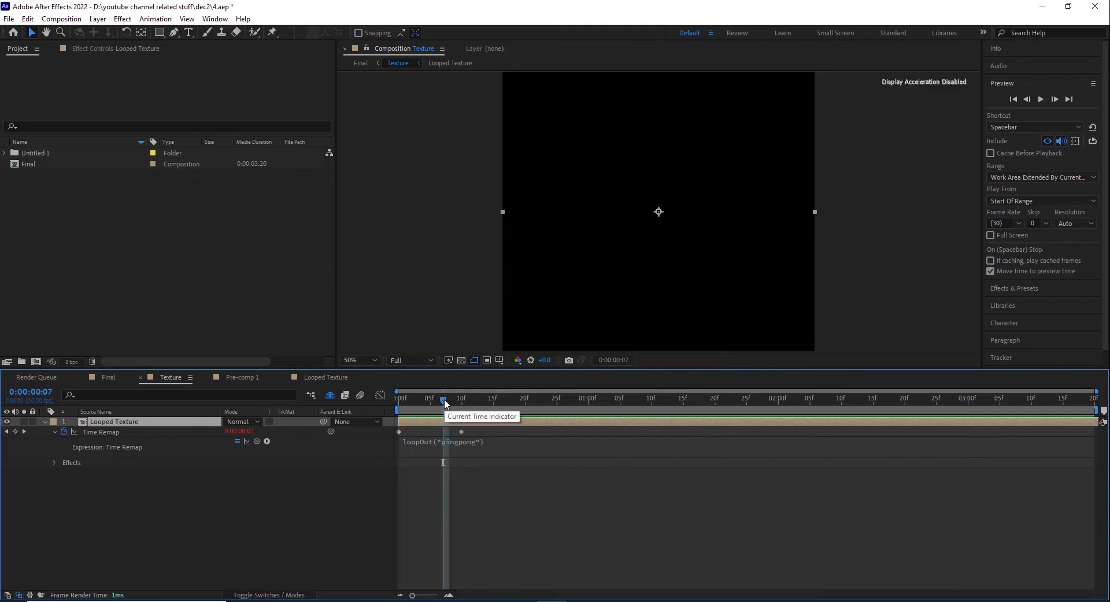
{"action": "left_click_drag", "start_coordinate": [444, 403], "coordinate": [854, 408]}
{"action": "left_click_drag", "start_coordinate": [435, 399], "coordinate": [359, 431]}
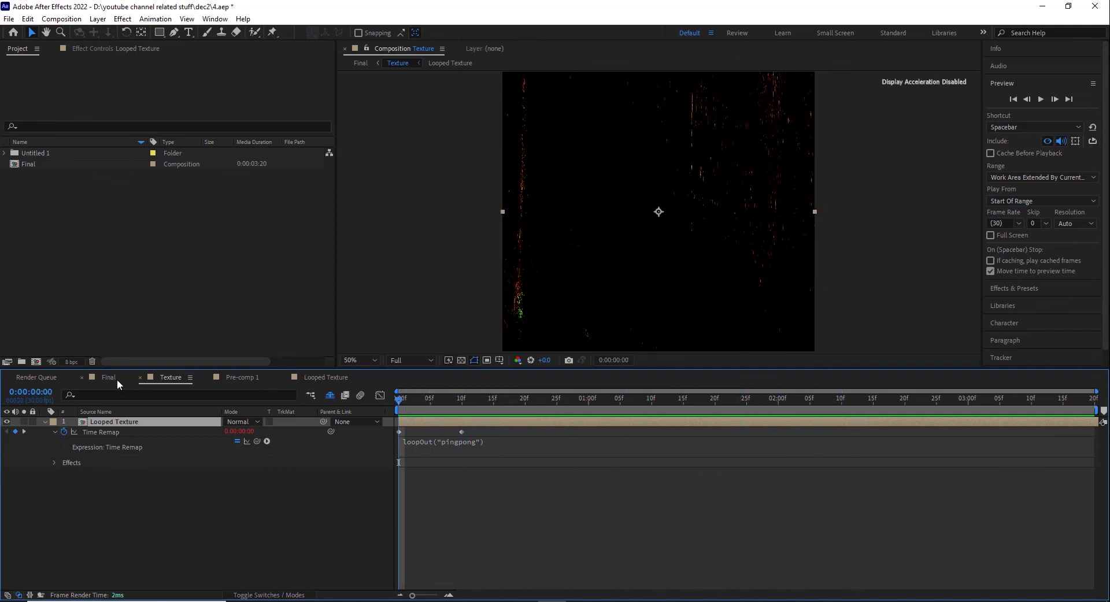
Step: Return to the Final composition and check the Texture layer's blending mode, keeping it on Add
{"action": "left_click", "coordinate": [117, 380]}
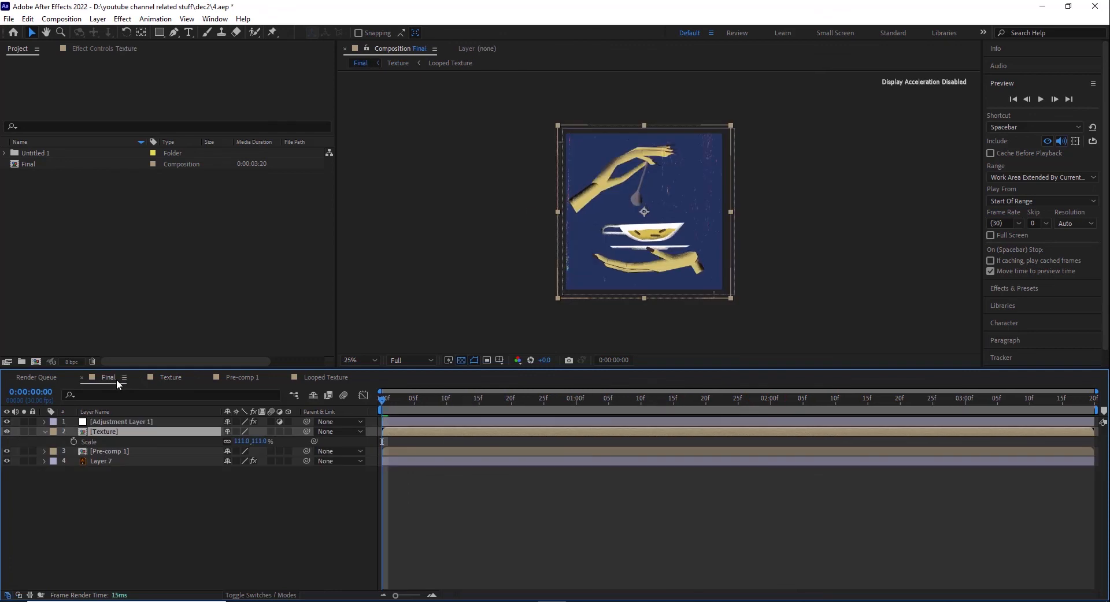
{"action": "left_click", "coordinate": [243, 594]}
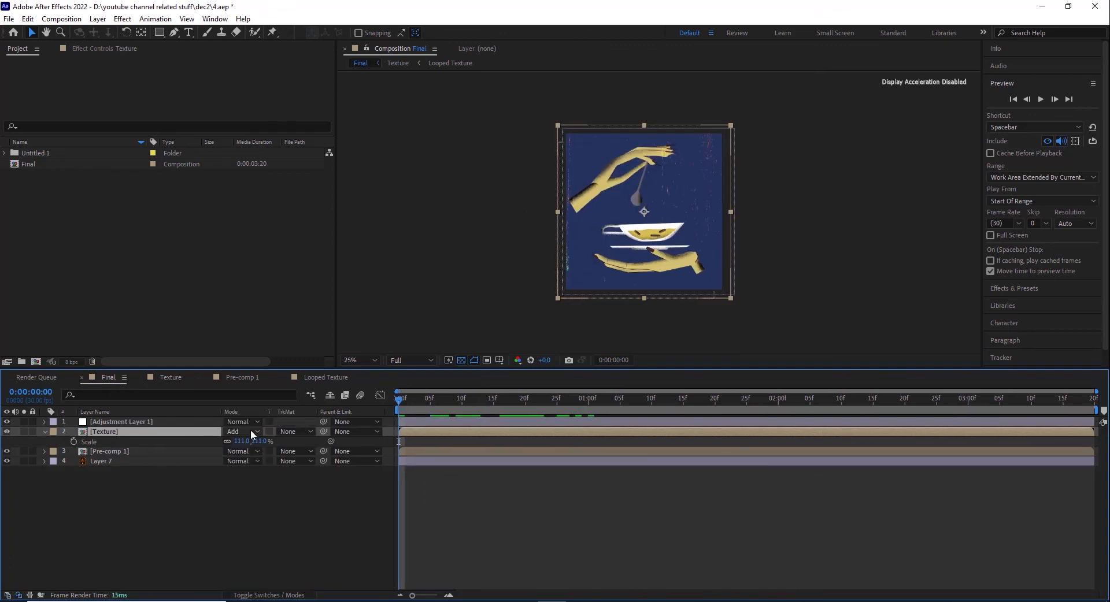
{"action": "left_click", "coordinate": [251, 431]}
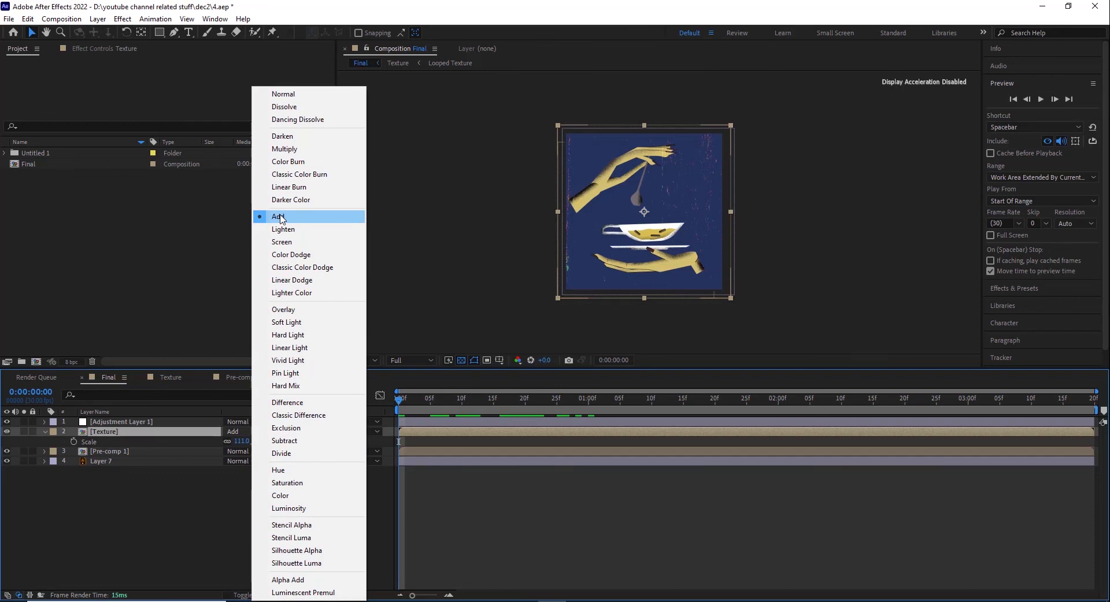
{"action": "left_click", "coordinate": [154, 506]}
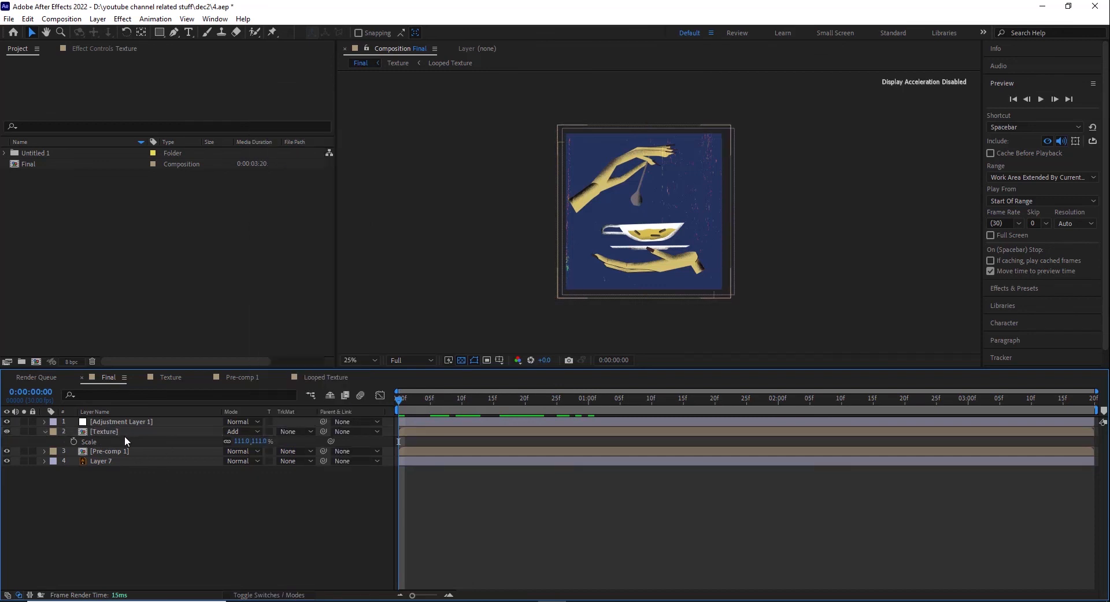
Step: Open the nested Looped Texture composition and compare the texture image with its Levels and Curves effects switched off and on
{"action": "double_click", "coordinate": [124, 435]}
{"action": "double_click", "coordinate": [124, 425]}
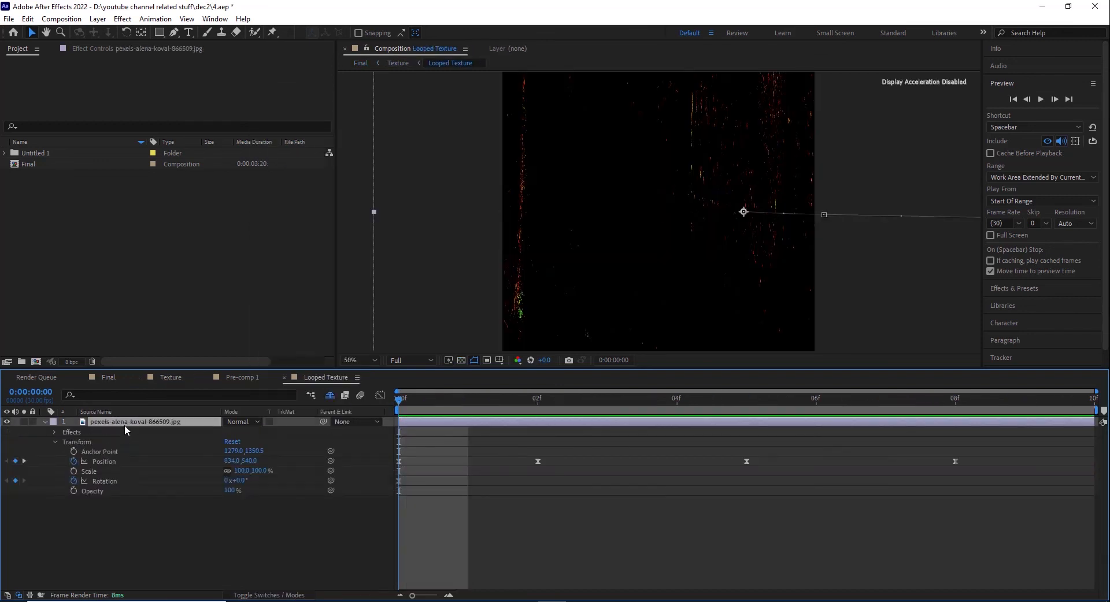
{"action": "left_click", "coordinate": [133, 49]}
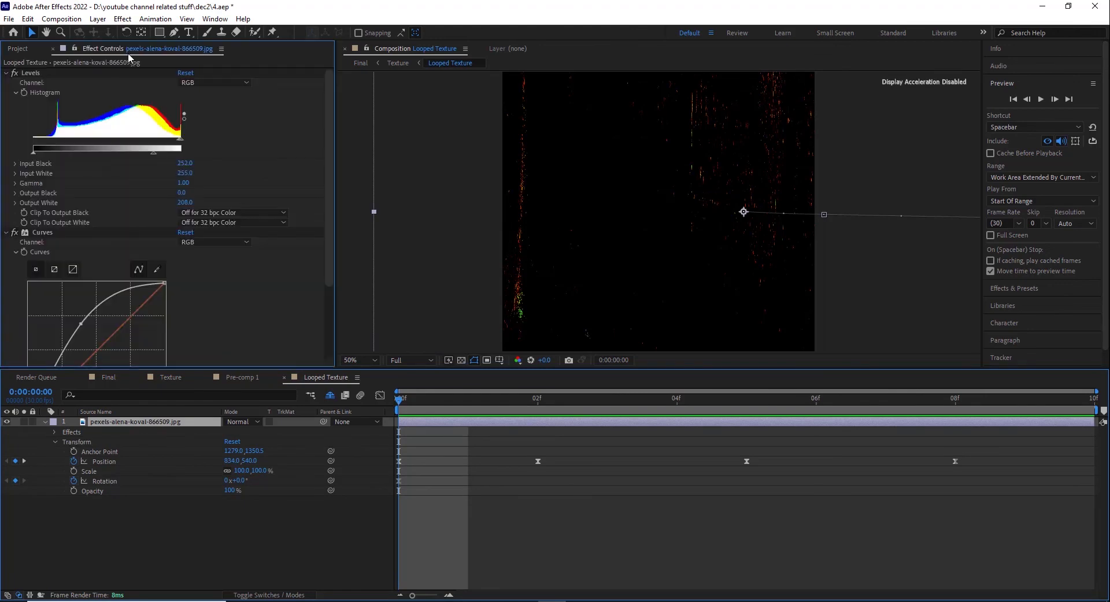
{"action": "left_click", "coordinate": [15, 74]}
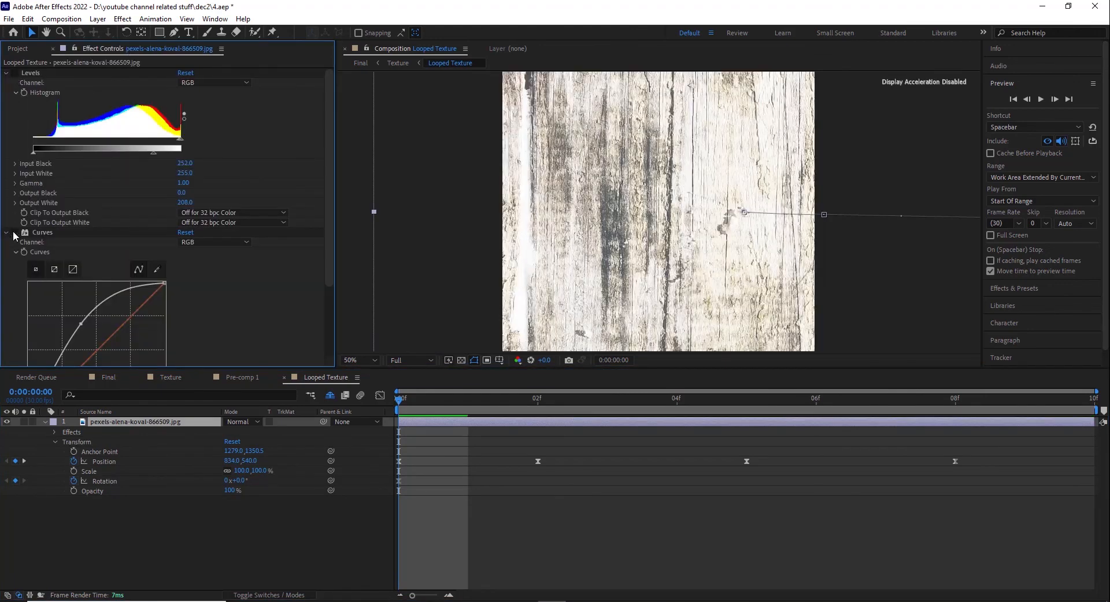
{"action": "scroll", "coordinate": [527, 295], "scroll_direction": "down", "scroll_amount": 6}
{"action": "scroll", "coordinate": [673, 225], "scroll_direction": "up", "scroll_amount": 3}
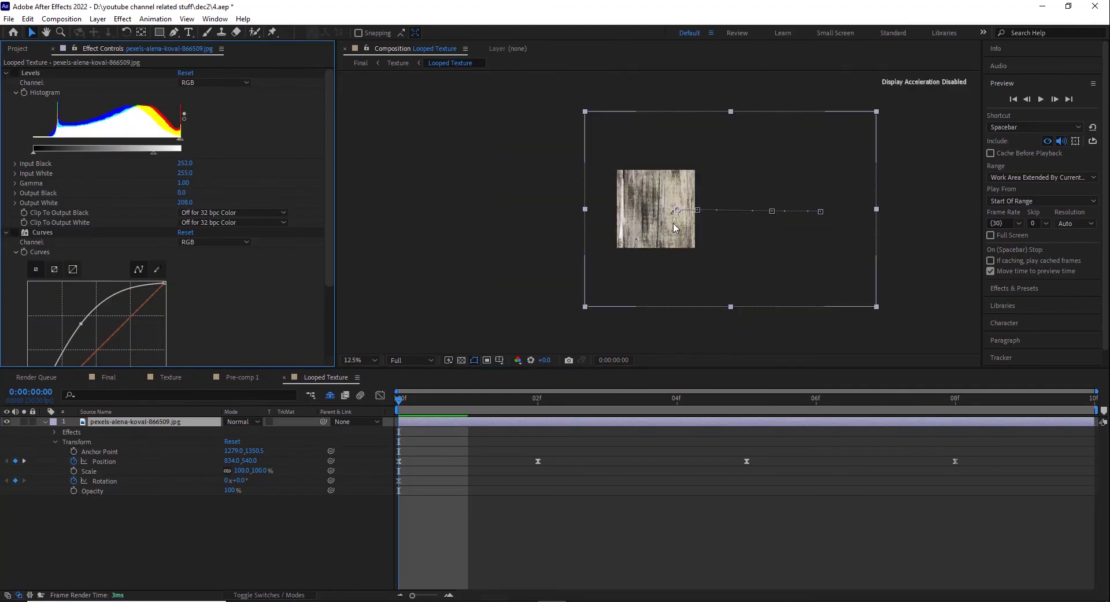
{"action": "scroll", "coordinate": [673, 224], "scroll_direction": "up", "scroll_amount": 1}
{"action": "left_click", "coordinate": [13, 73]}
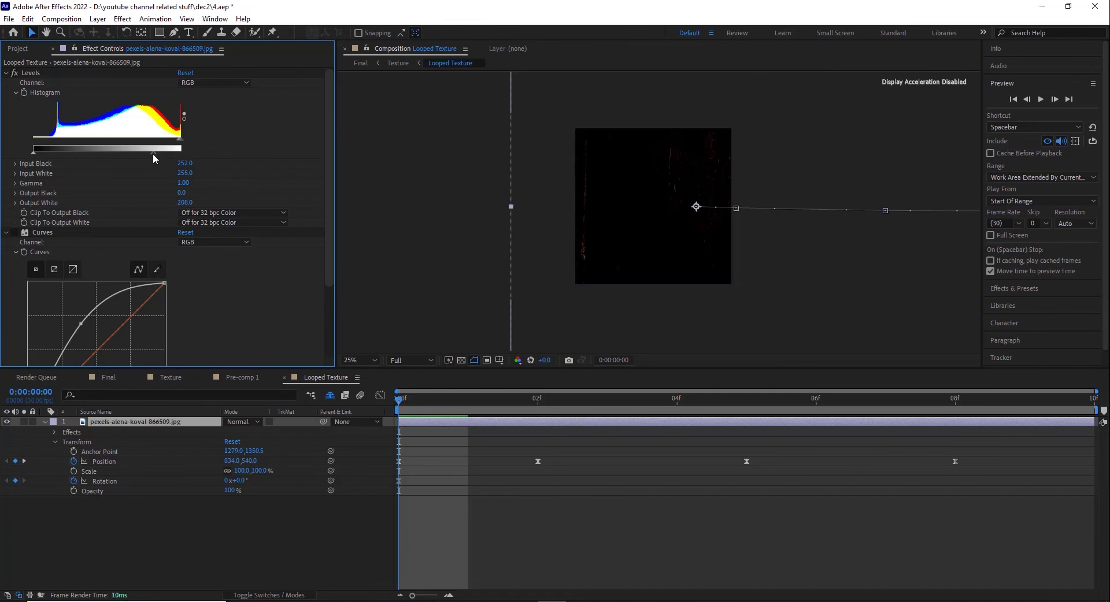
{"action": "left_click", "coordinate": [14, 233]}
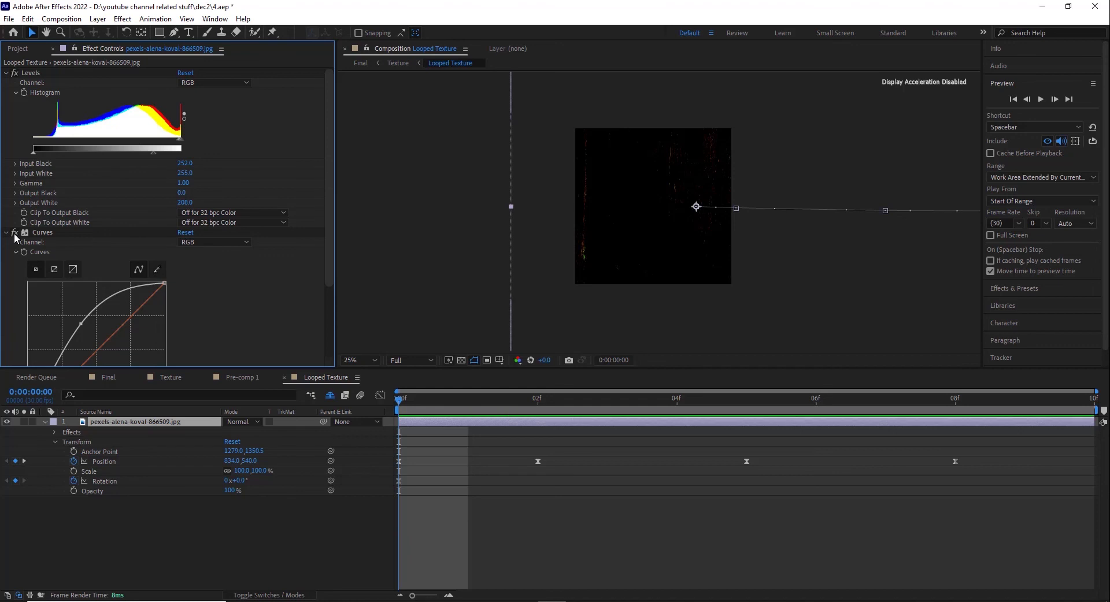
{"action": "scroll", "coordinate": [647, 188], "scroll_direction": "up", "scroll_amount": 1}
{"action": "scroll", "coordinate": [122, 312], "scroll_direction": "down", "scroll_amount": 4}
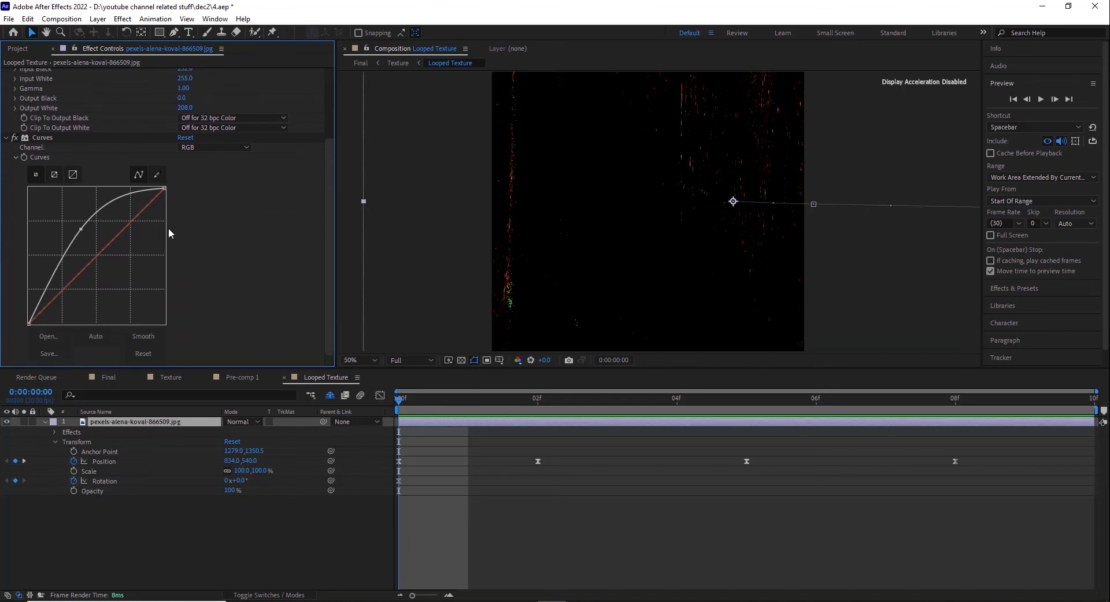
Step: Return to the Final composition and preview the finished animation from 0:00:00:00
{"action": "left_click", "coordinate": [109, 379]}
{"action": "left_click_drag", "start_coordinate": [404, 405], "coordinate": [325, 443]}
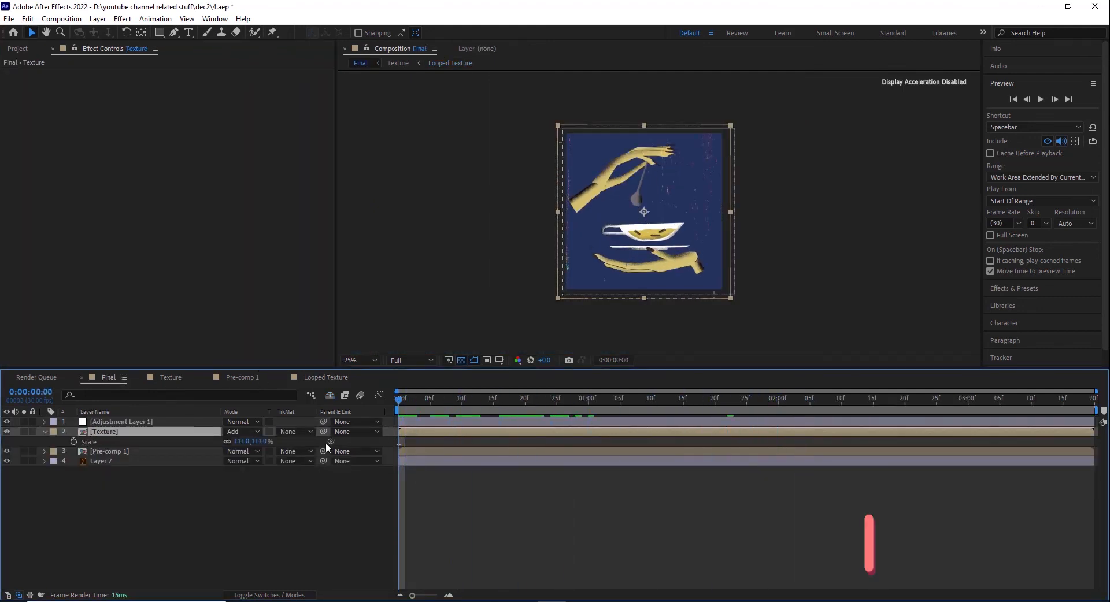
{"action": "key", "text": "space"}
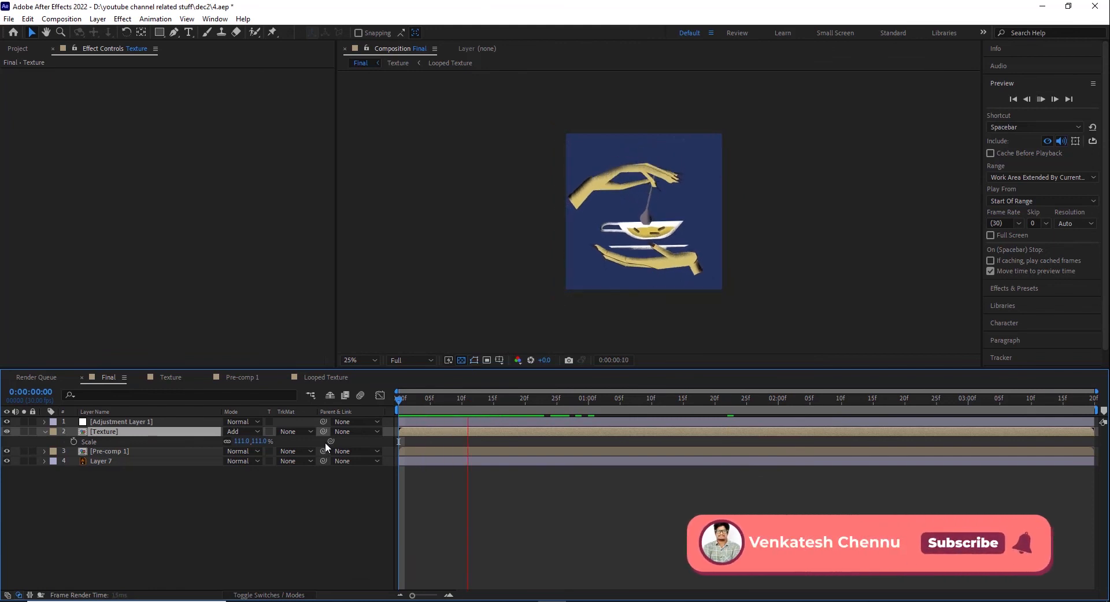
{"action": "key", "text": "space"}
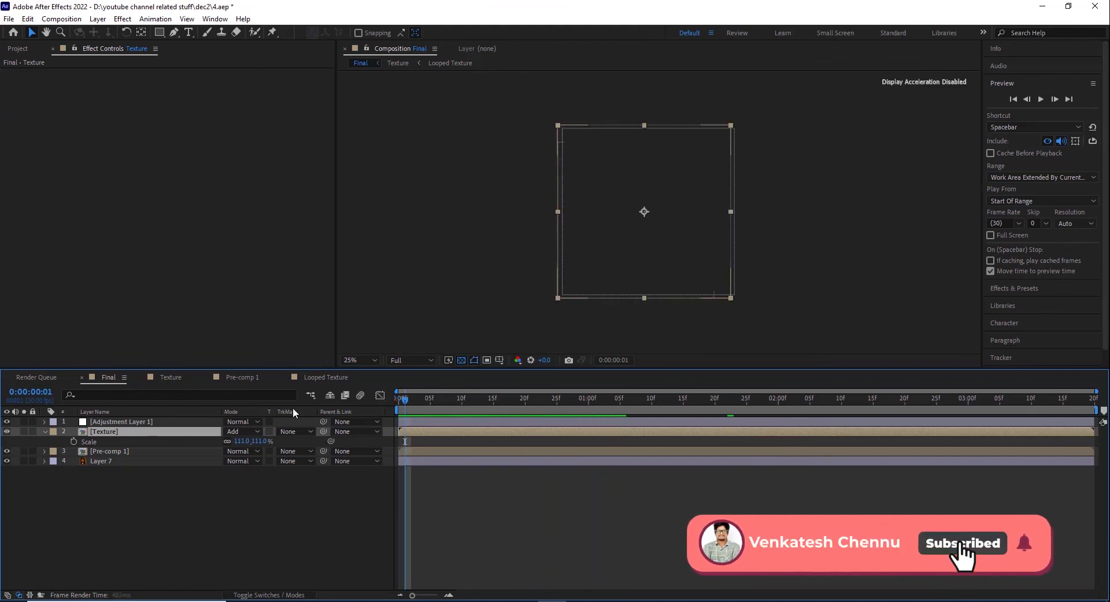
Step: Examine Adjustment Layer 1's Transform effect and reveal its looped Position and Rotation keyframes in the timeline
{"action": "left_click", "coordinate": [133, 423]}
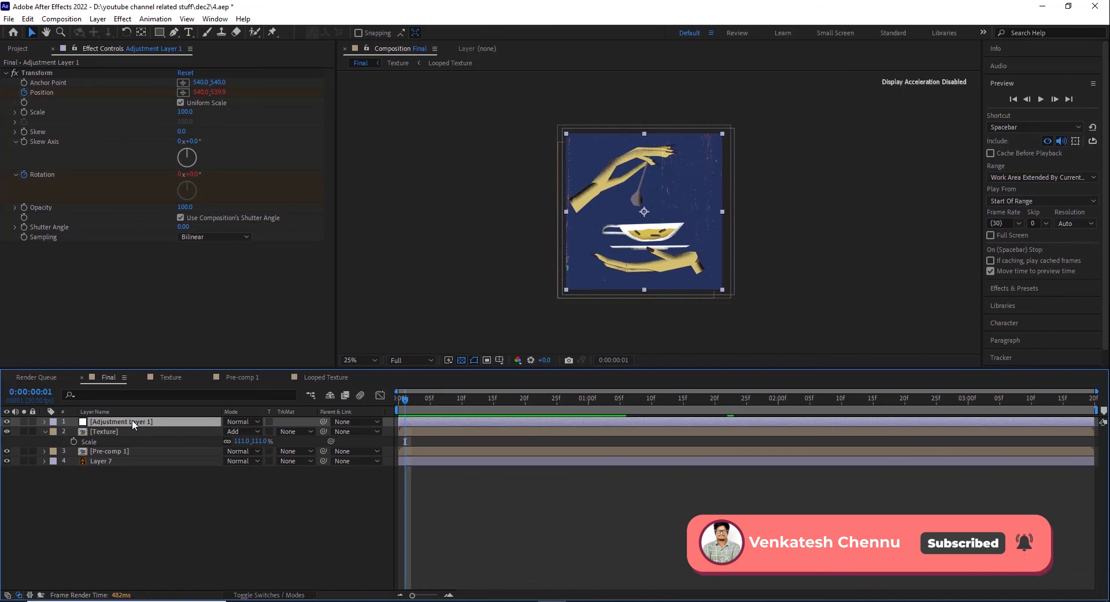
{"action": "key", "text": "period"}
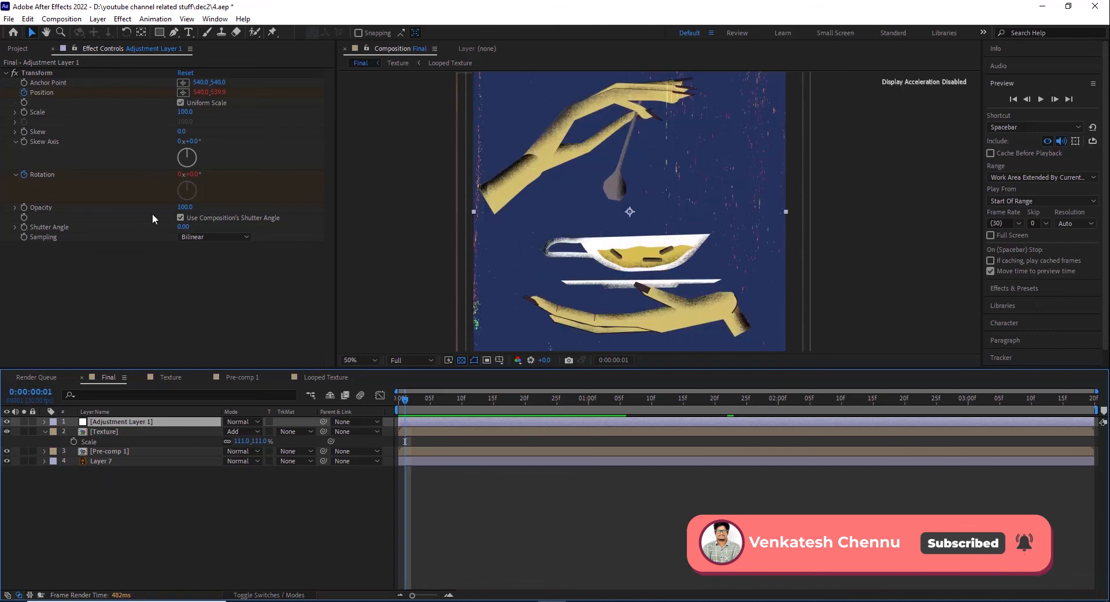
{"action": "left_click", "coordinate": [268, 596]}
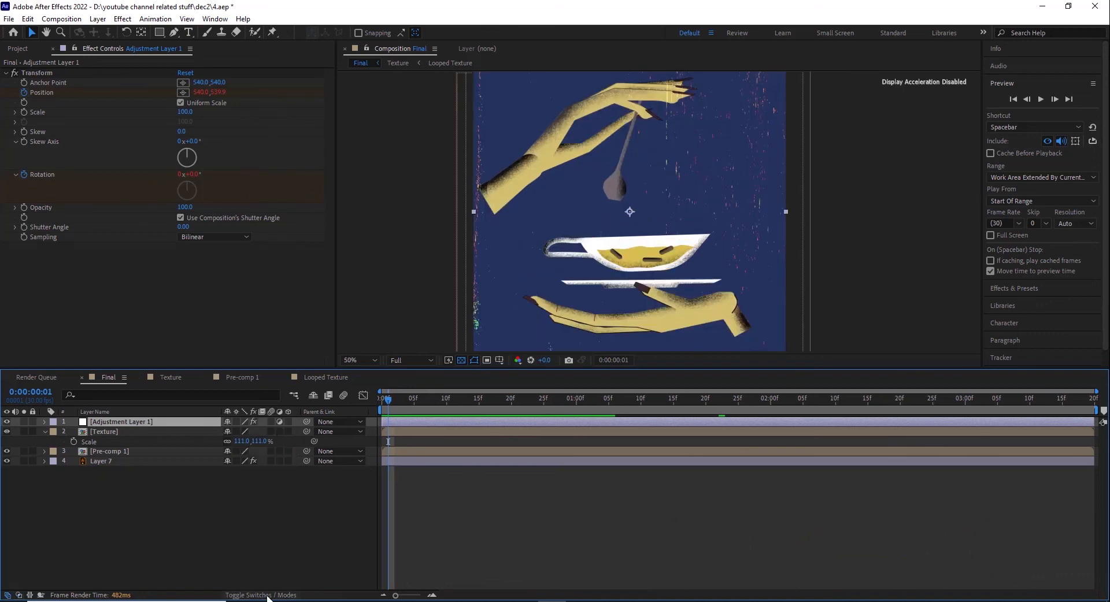
{"action": "left_click", "coordinate": [34, 75]}
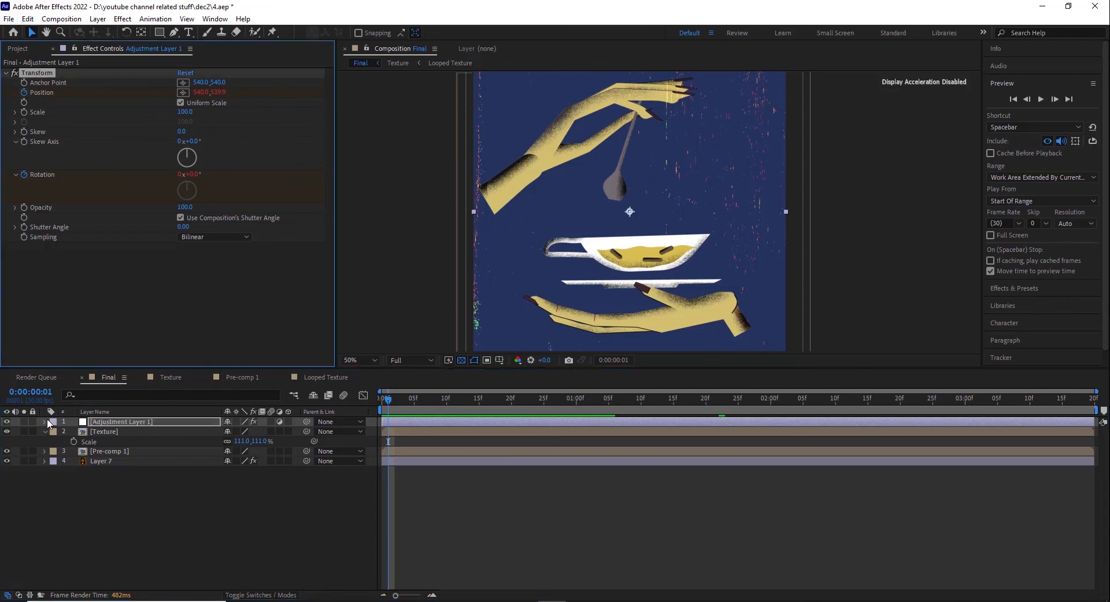
{"action": "left_click", "coordinate": [44, 422]}
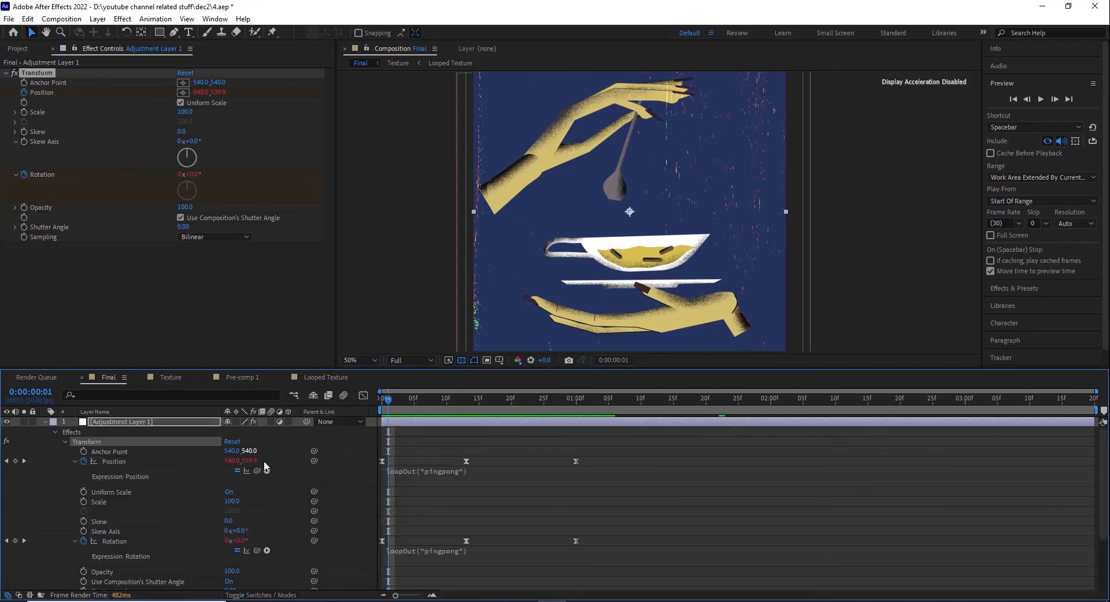
Step: Preview the animation, then scrub it with Adjustment Layer 1 hidden and shown to compare the added movement
{"action": "key", "text": "space"}
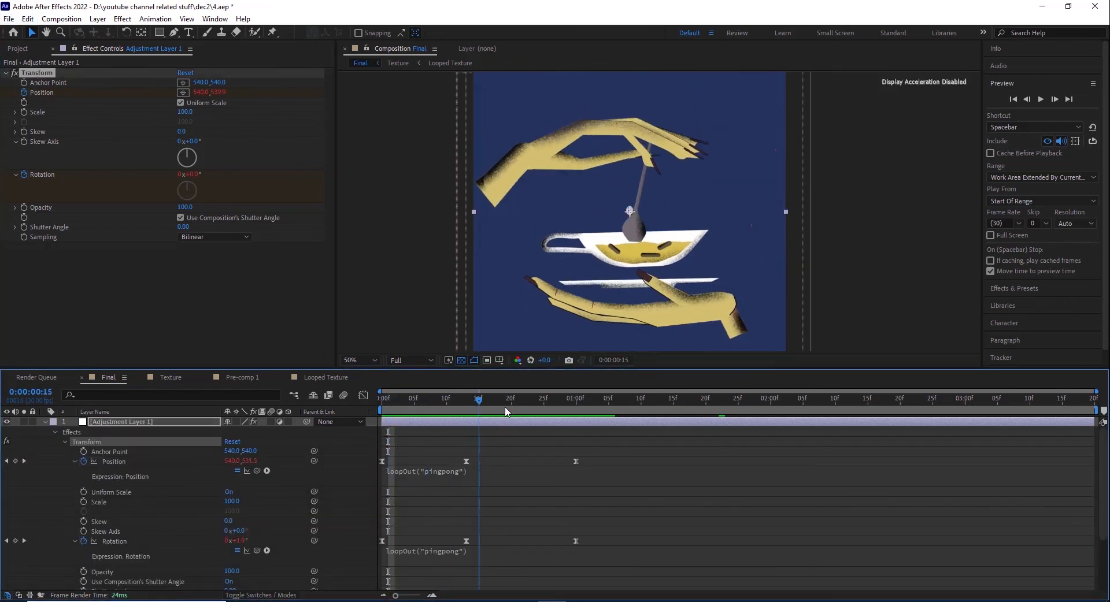
{"action": "left_click", "coordinate": [5, 423]}
{"action": "left_click_drag", "start_coordinate": [475, 401], "coordinate": [428, 421]}
{"action": "left_click", "coordinate": [6, 424]}
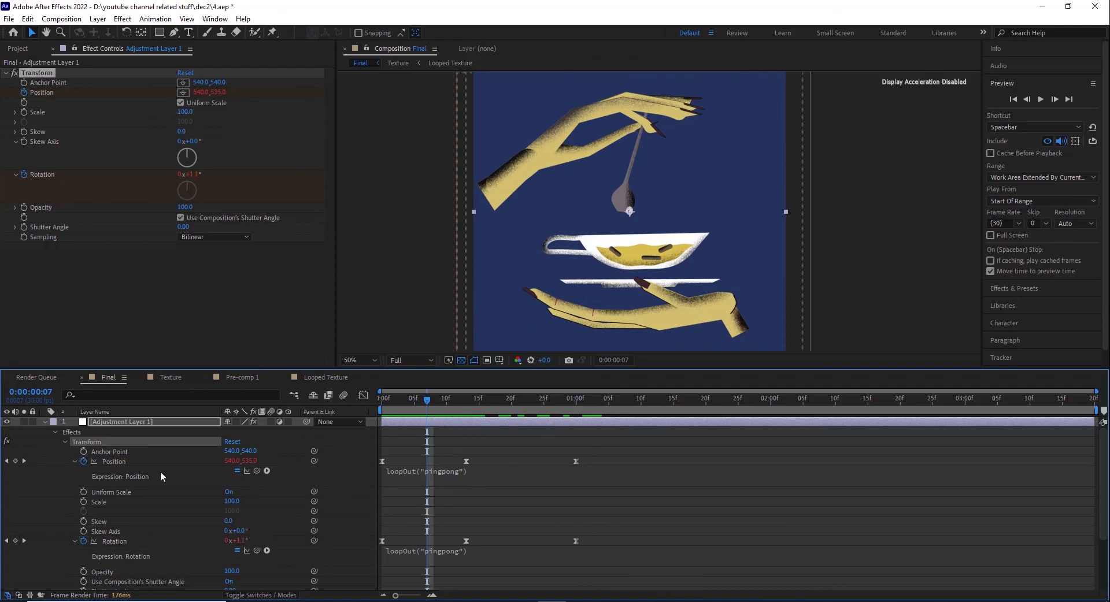
{"action": "left_click_drag", "start_coordinate": [393, 411], "coordinate": [484, 438]}
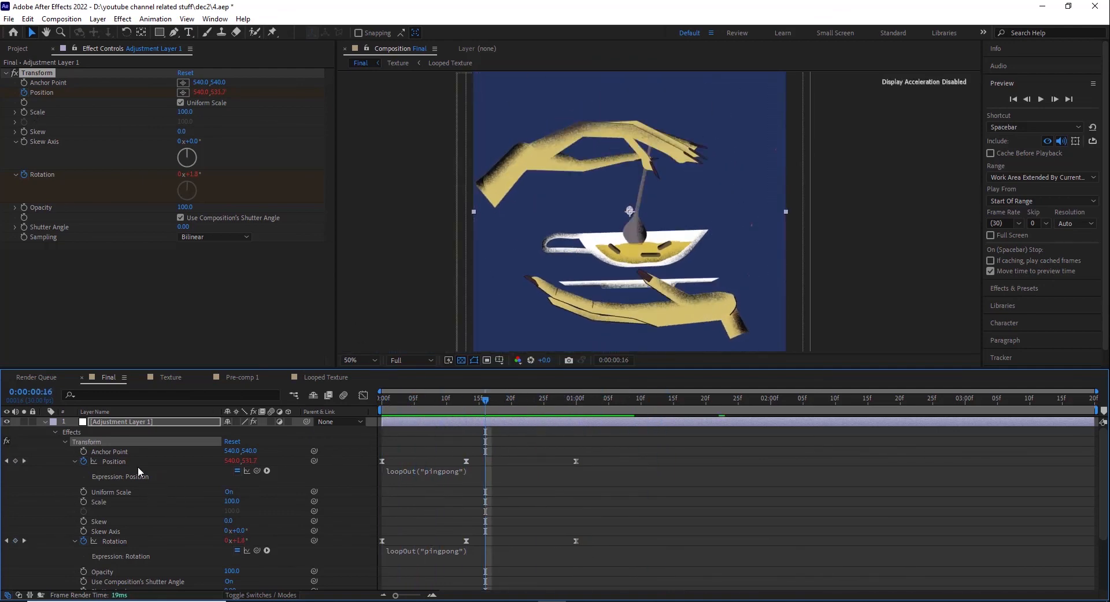
Step: Select the Transform effect's Position keyframes on Adjustment Layer 1 and scrub from the start to 0:00:00:13
{"action": "left_click", "coordinate": [121, 462]}
{"action": "key", "text": "space"}
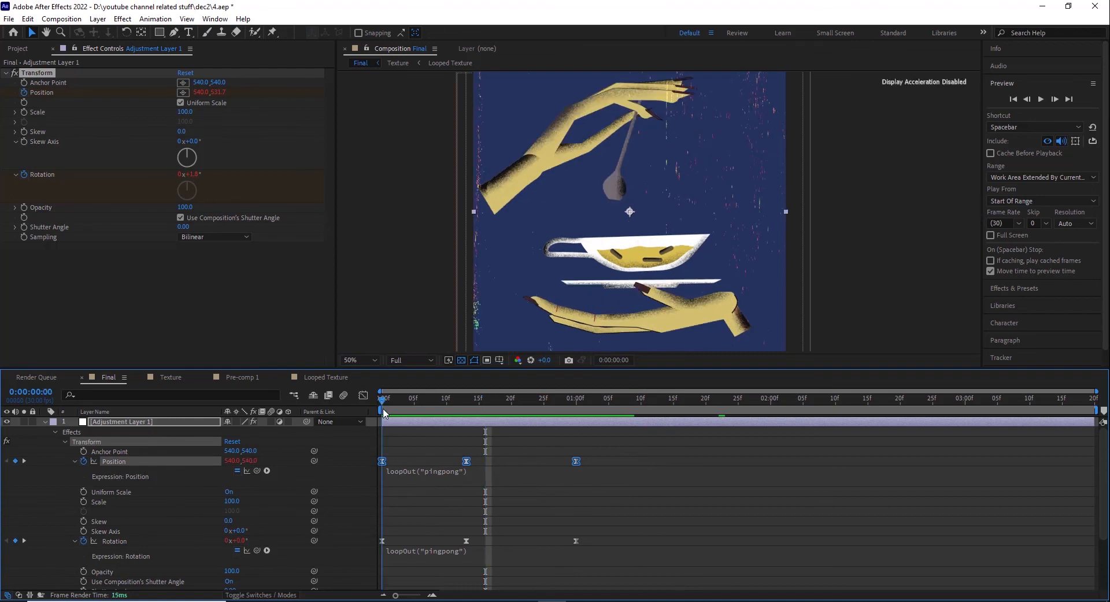
{"action": "left_click_drag", "start_coordinate": [380, 417], "coordinate": [468, 415]}
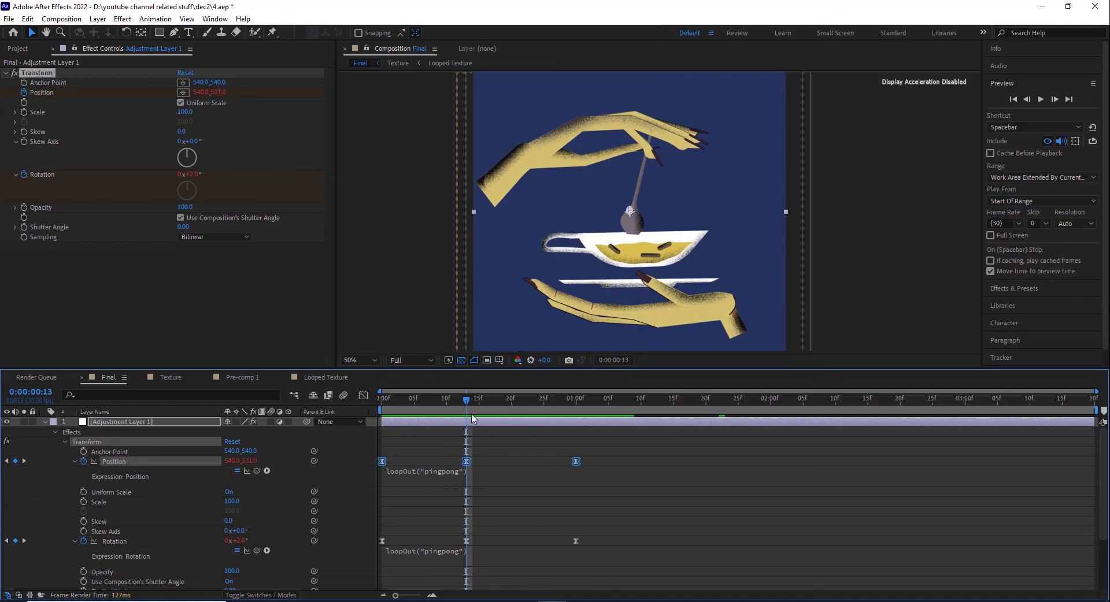
Step: Scrub to 0:00:01:00 and inspect the loopOut("pingpong") expression on the Transform effect's Position, leaving it unedited
{"action": "left_click_drag", "start_coordinate": [466, 399], "coordinate": [578, 411]}
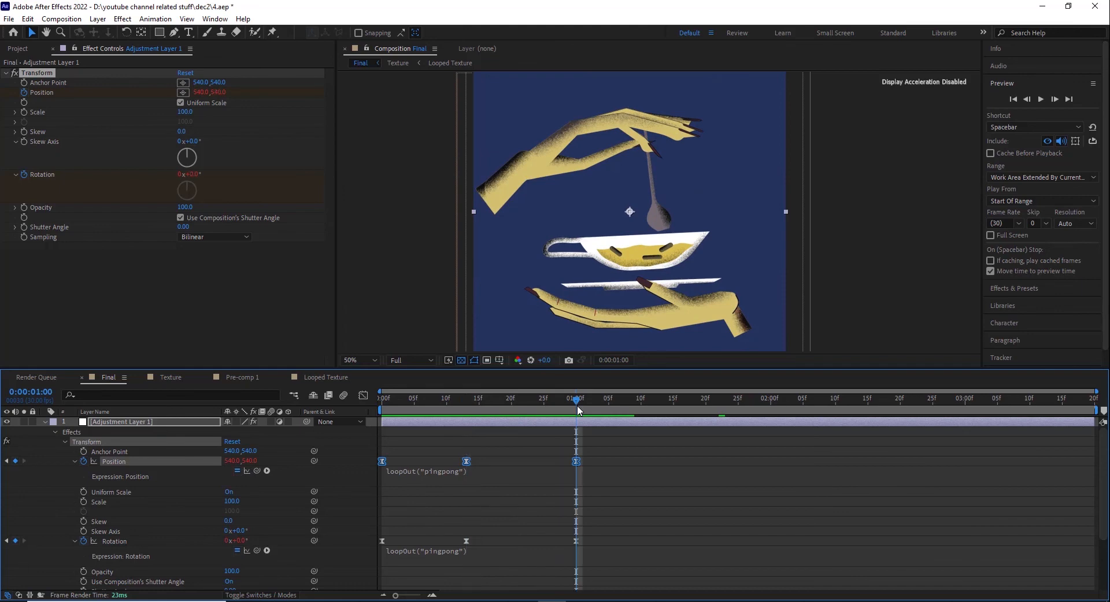
{"action": "left_click", "coordinate": [403, 479]}
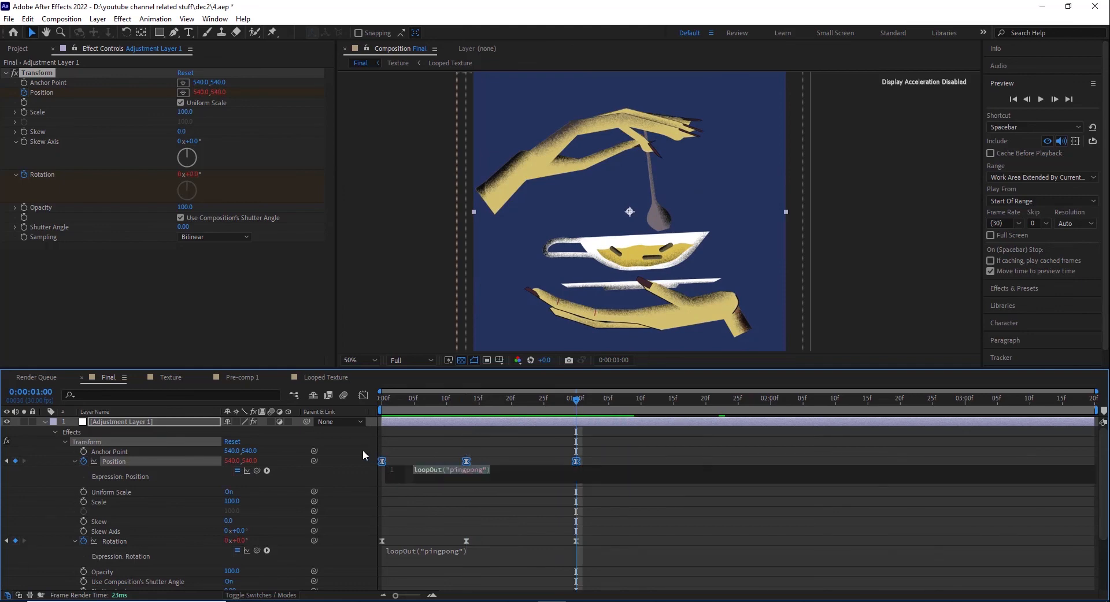
{"action": "left_click", "coordinate": [375, 465]}
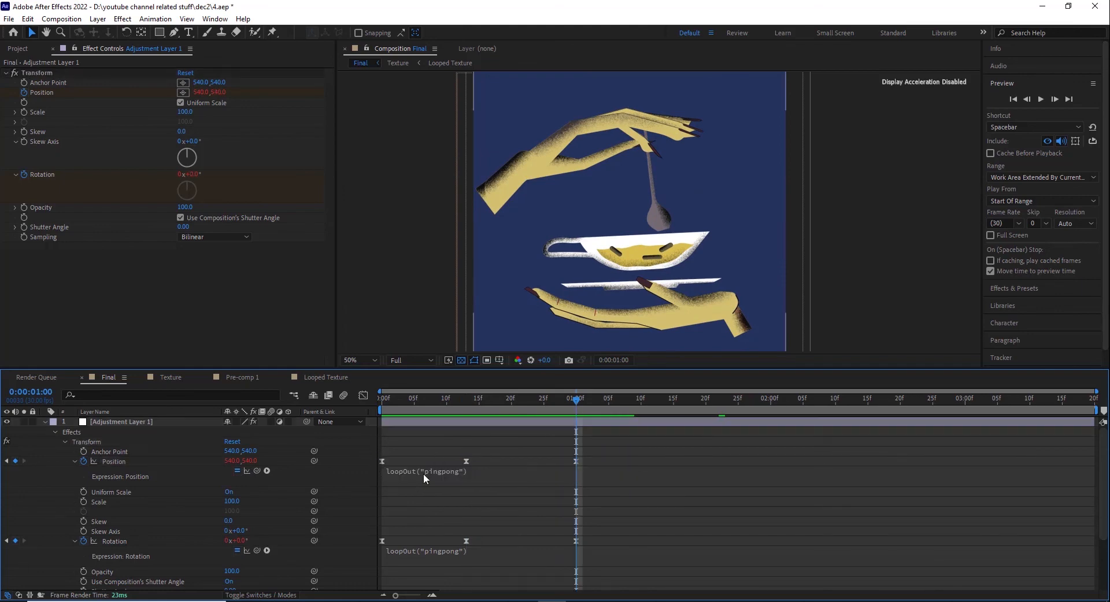
Step: Examine the Transform effect's Rotation keyframes between 0:00:00:00, 0:00:00:13 and 0:00:01:00, then collapse Adjustment Layer 1's properties
{"action": "left_click", "coordinate": [128, 543]}
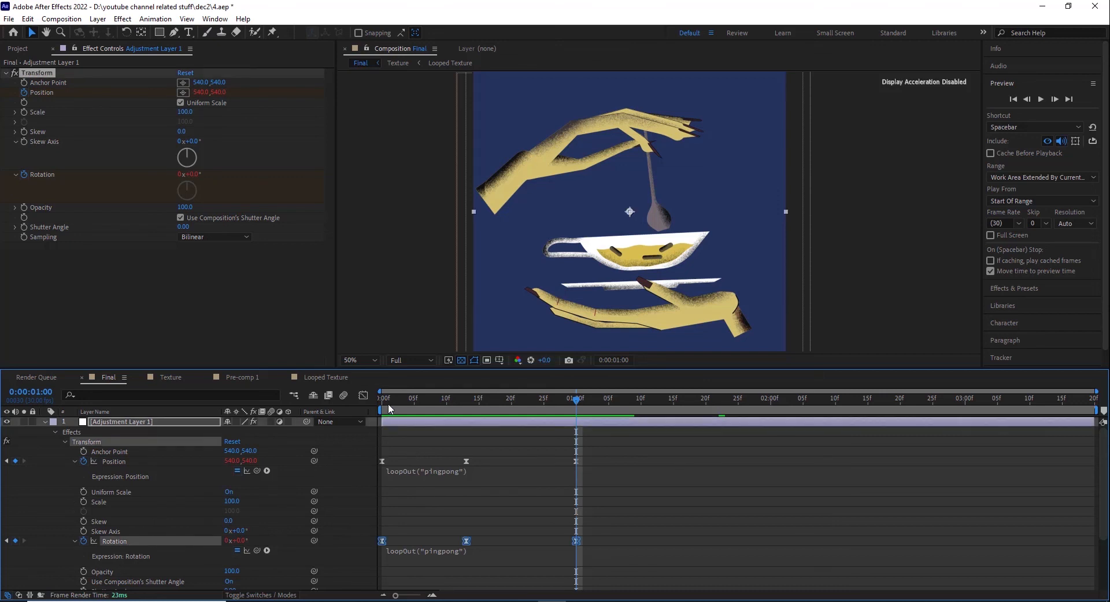
{"action": "left_click_drag", "start_coordinate": [389, 404], "coordinate": [466, 406]}
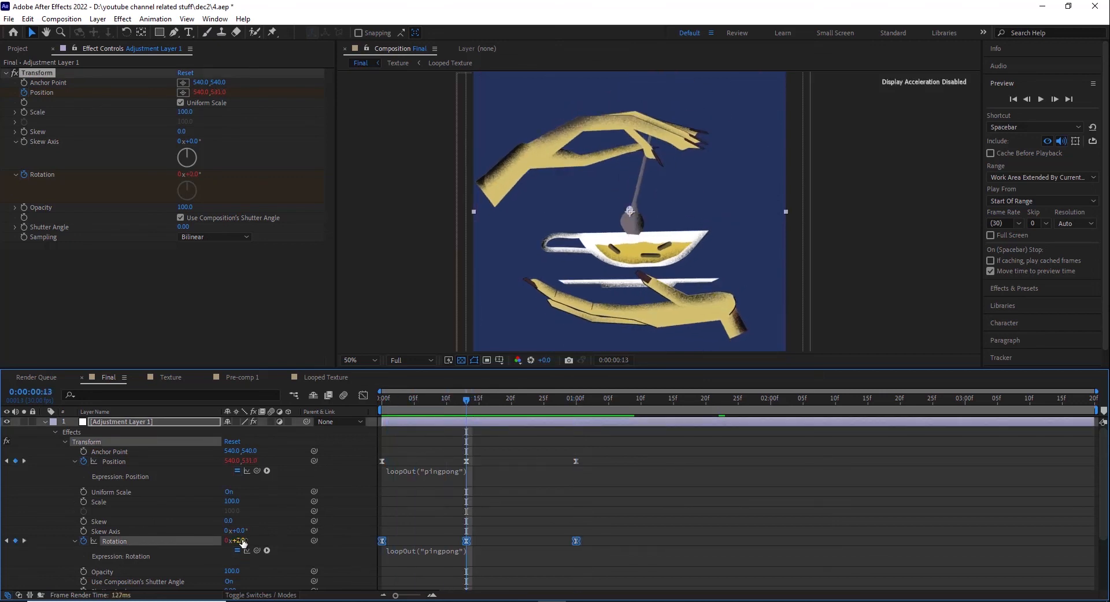
{"action": "left_click_drag", "start_coordinate": [478, 403], "coordinate": [575, 408]}
{"action": "left_click", "coordinate": [382, 527]}
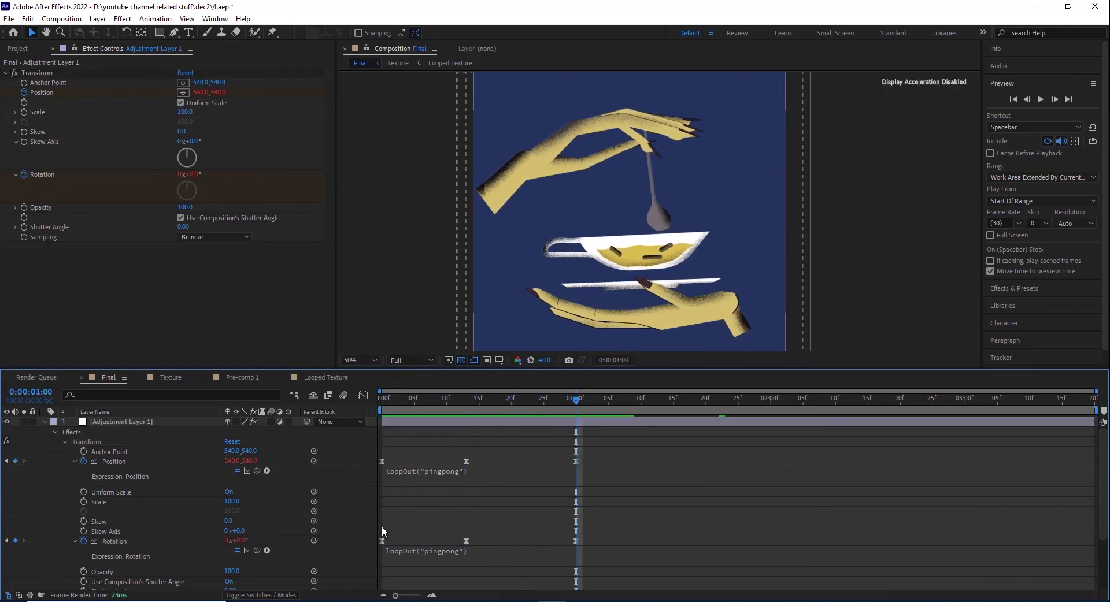
{"action": "left_click", "coordinate": [381, 542]}
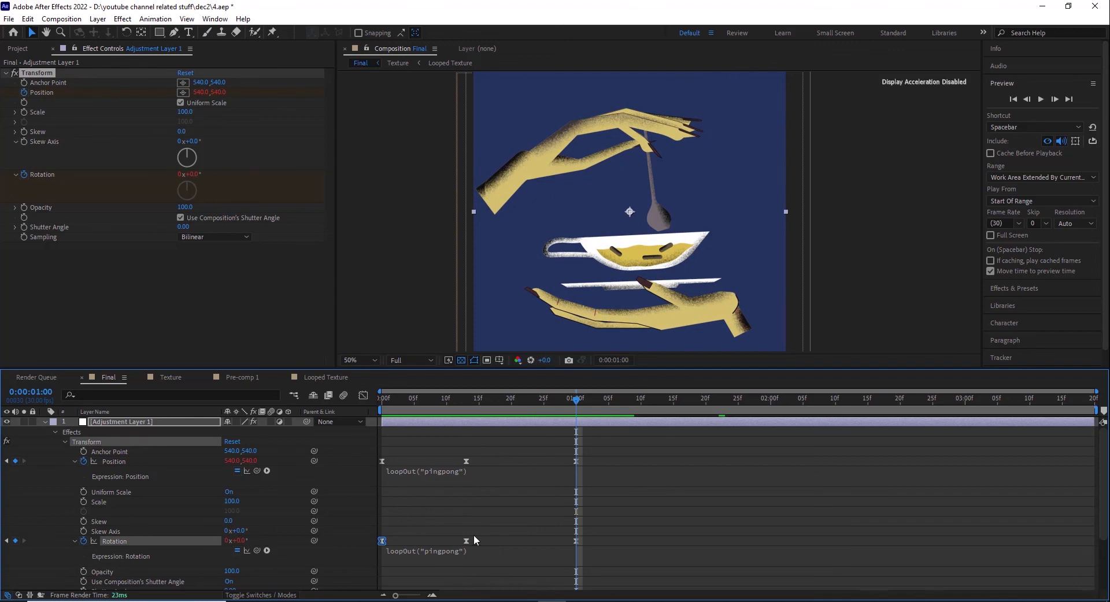
{"action": "left_click", "coordinate": [440, 506]}
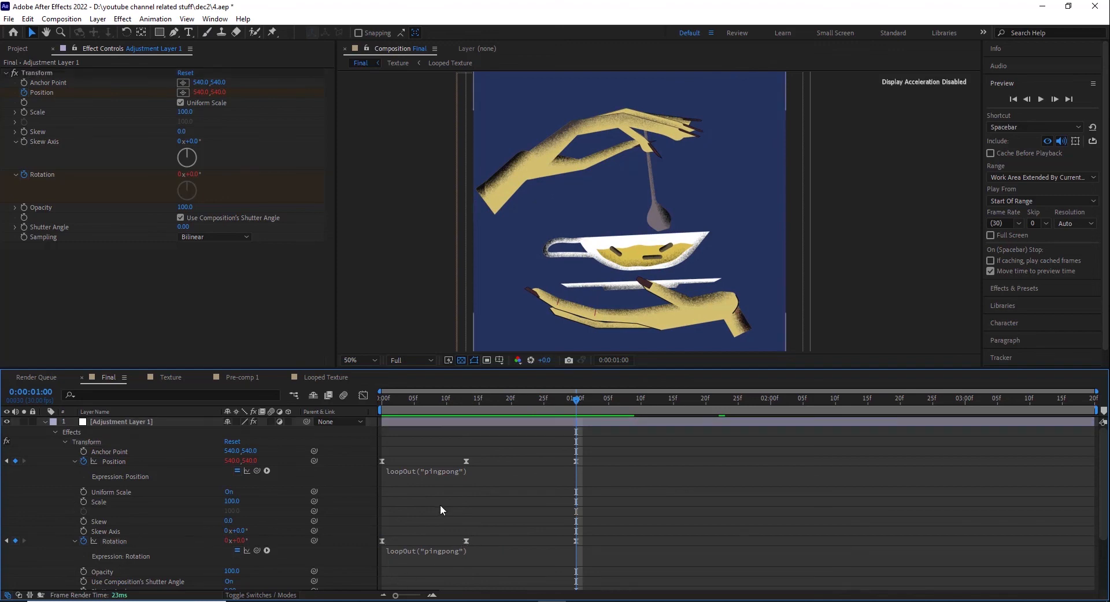
{"action": "left_click", "coordinate": [44, 422]}
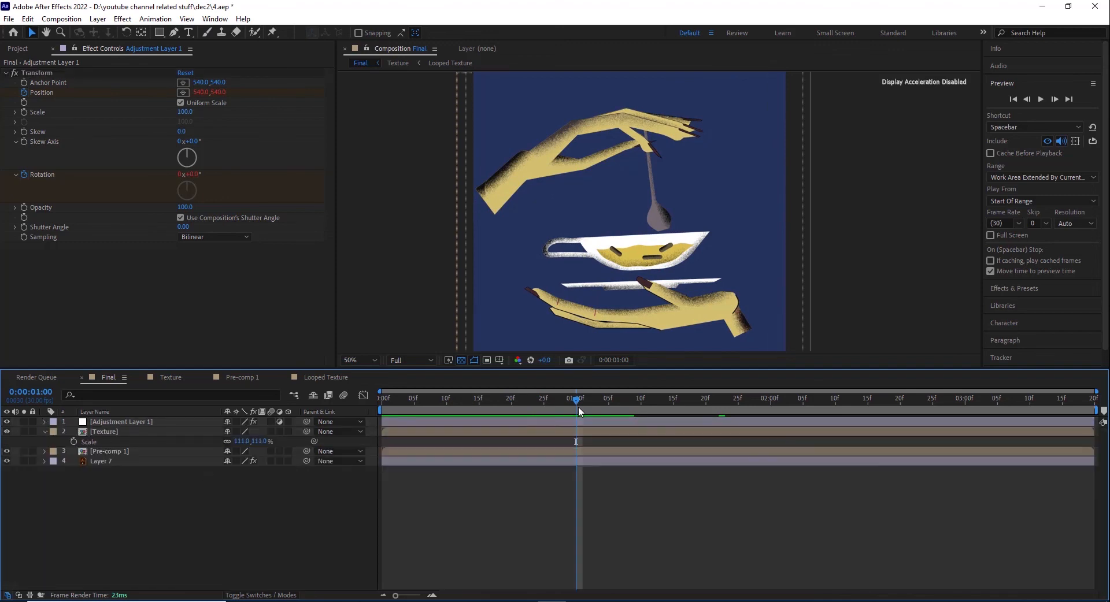
Step: At 0:00:00:27, compare the background Layer 7 with its Fill effect off and on, and inspect the fill colour without changing it
{"action": "left_click_drag", "start_coordinate": [578, 407], "coordinate": [557, 399]}
{"action": "left_click", "coordinate": [124, 461]}
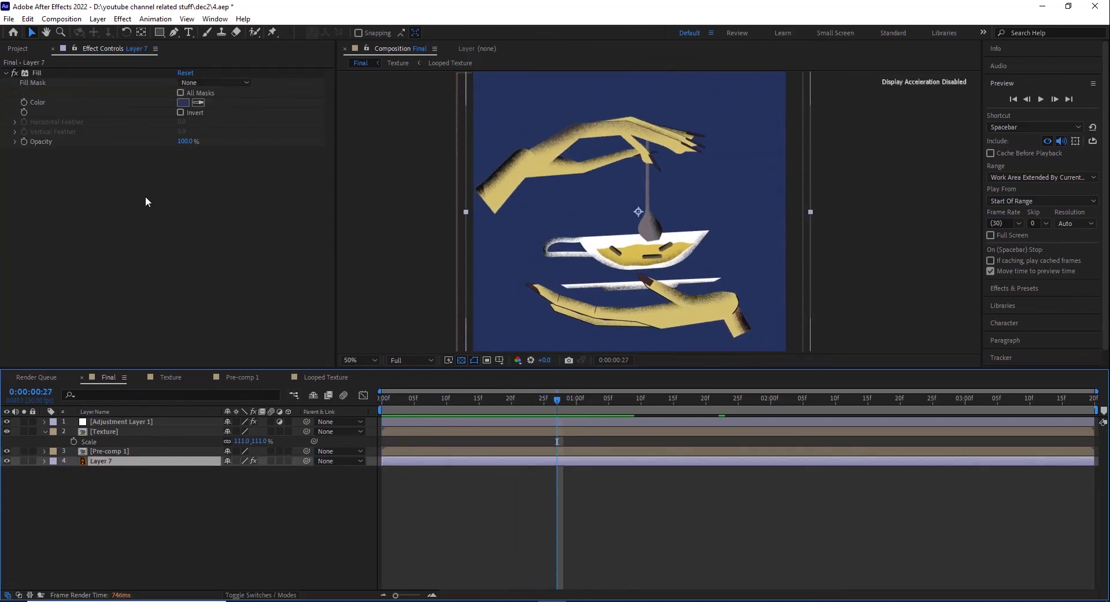
{"action": "left_click", "coordinate": [14, 74]}
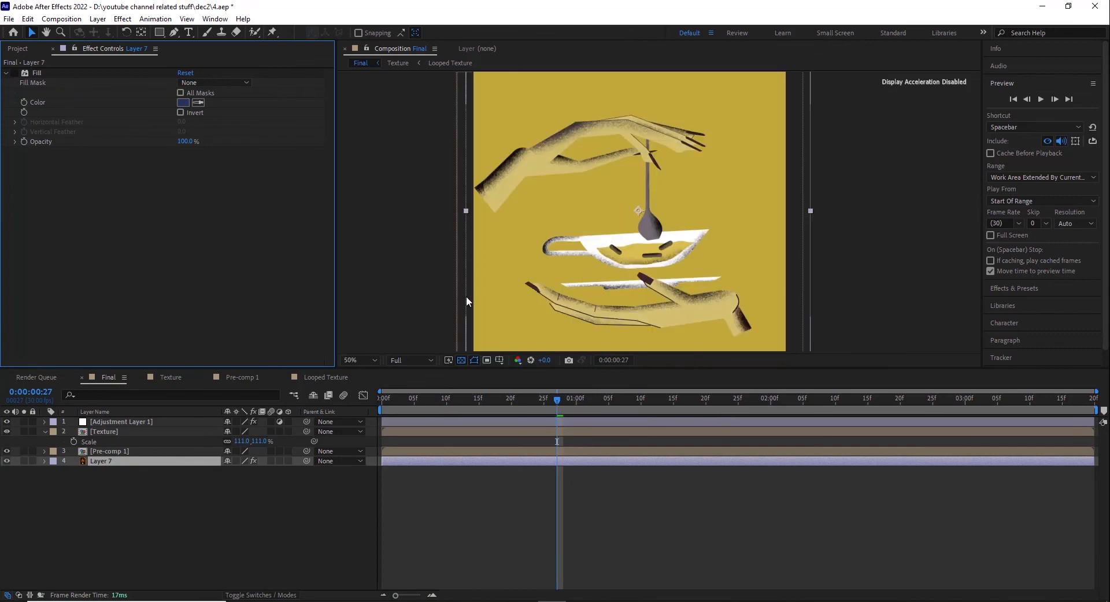
{"action": "scroll", "coordinate": [686, 225], "scroll_direction": "down", "scroll_amount": 2}
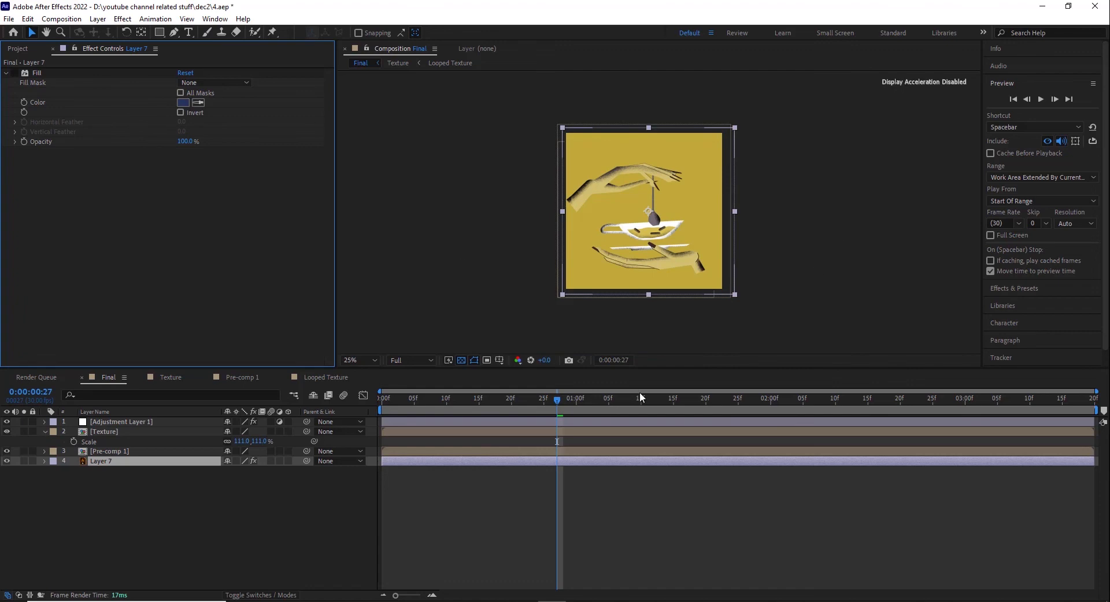
{"action": "left_click", "coordinate": [13, 74]}
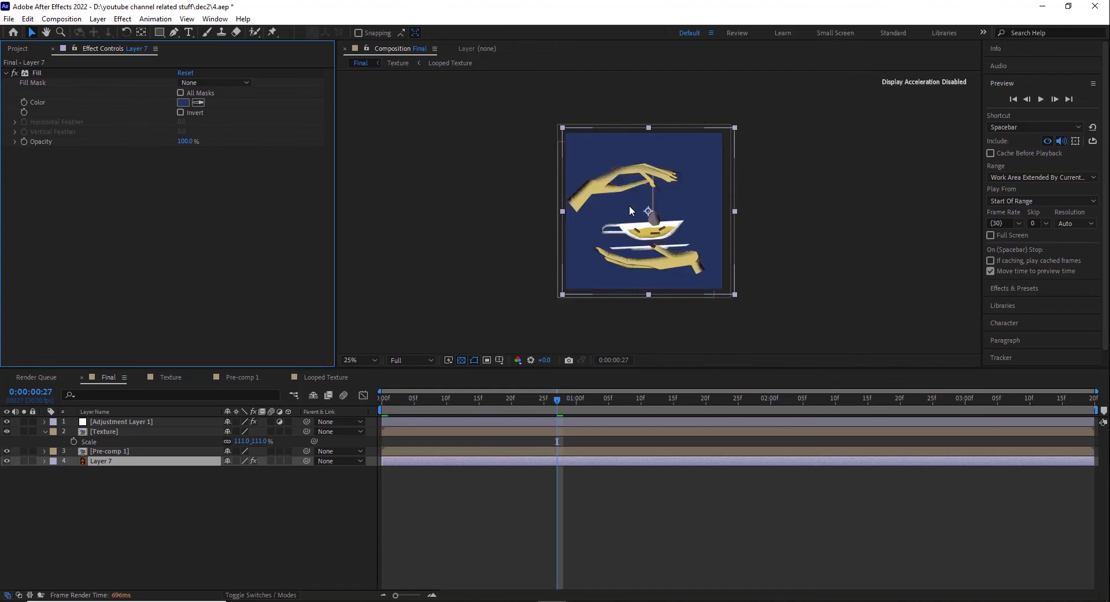
{"action": "scroll", "coordinate": [629, 206], "scroll_direction": "up", "scroll_amount": 2}
{"action": "left_click", "coordinate": [182, 103]}
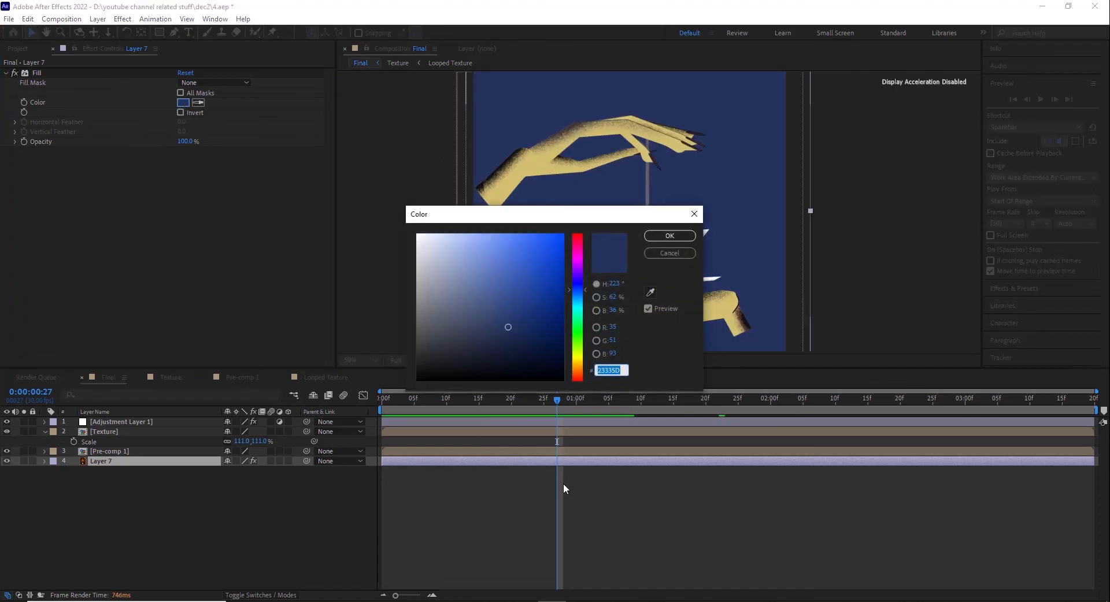
{"action": "left_click", "coordinate": [651, 252]}
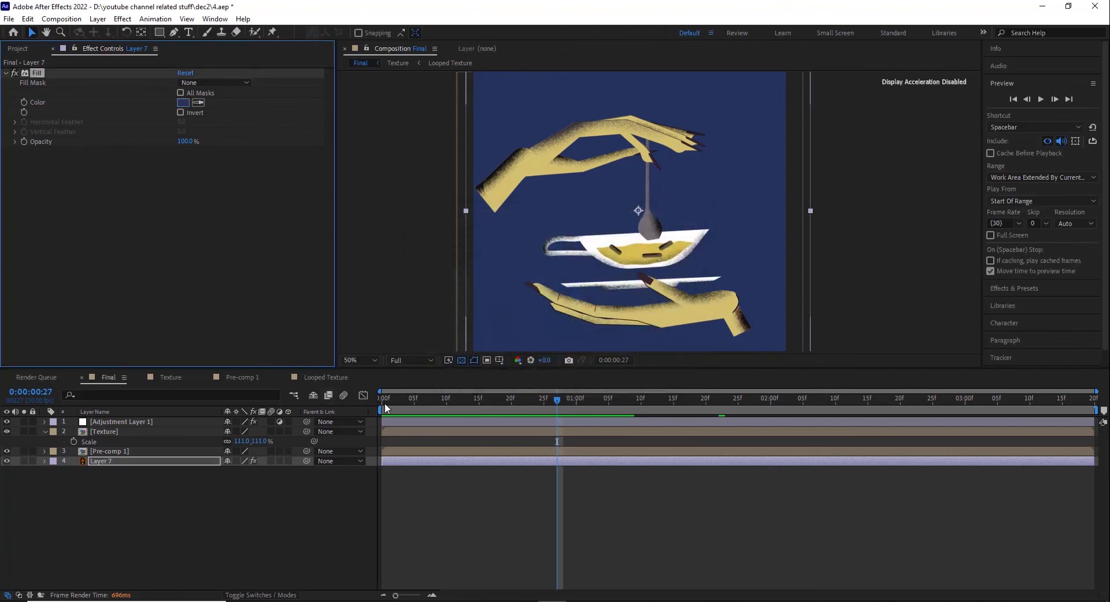
Step: Preview the Final composition from 0:00:00:00 with the viewer zoomed out to 25%
{"action": "left_click", "coordinate": [384, 400]}
{"action": "scroll", "coordinate": [582, 253], "scroll_direction": "down", "scroll_amount": 2}
{"action": "key", "text": "space"}
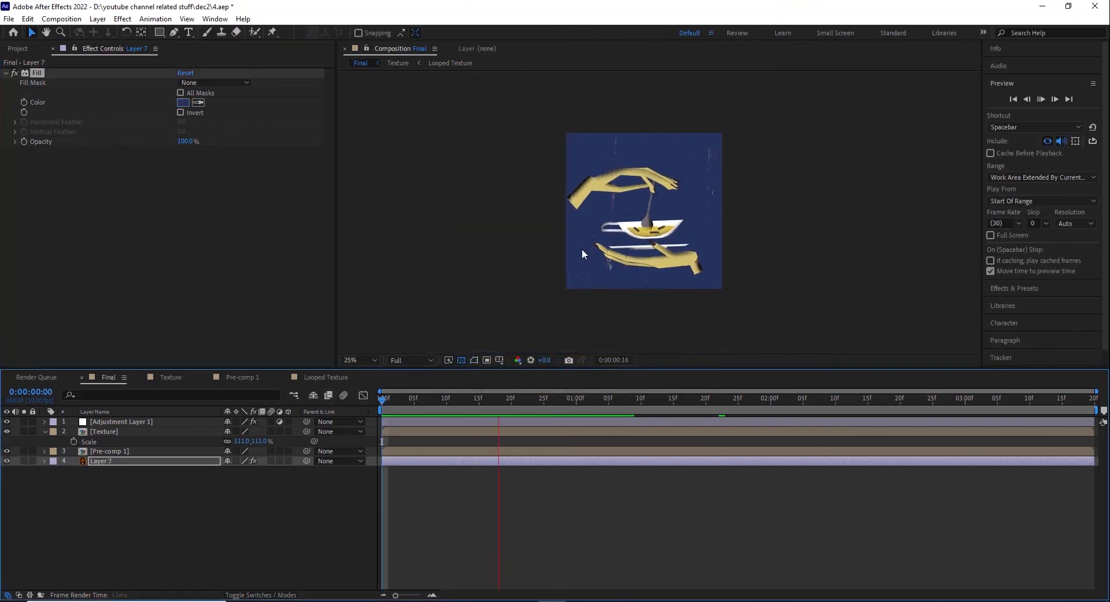